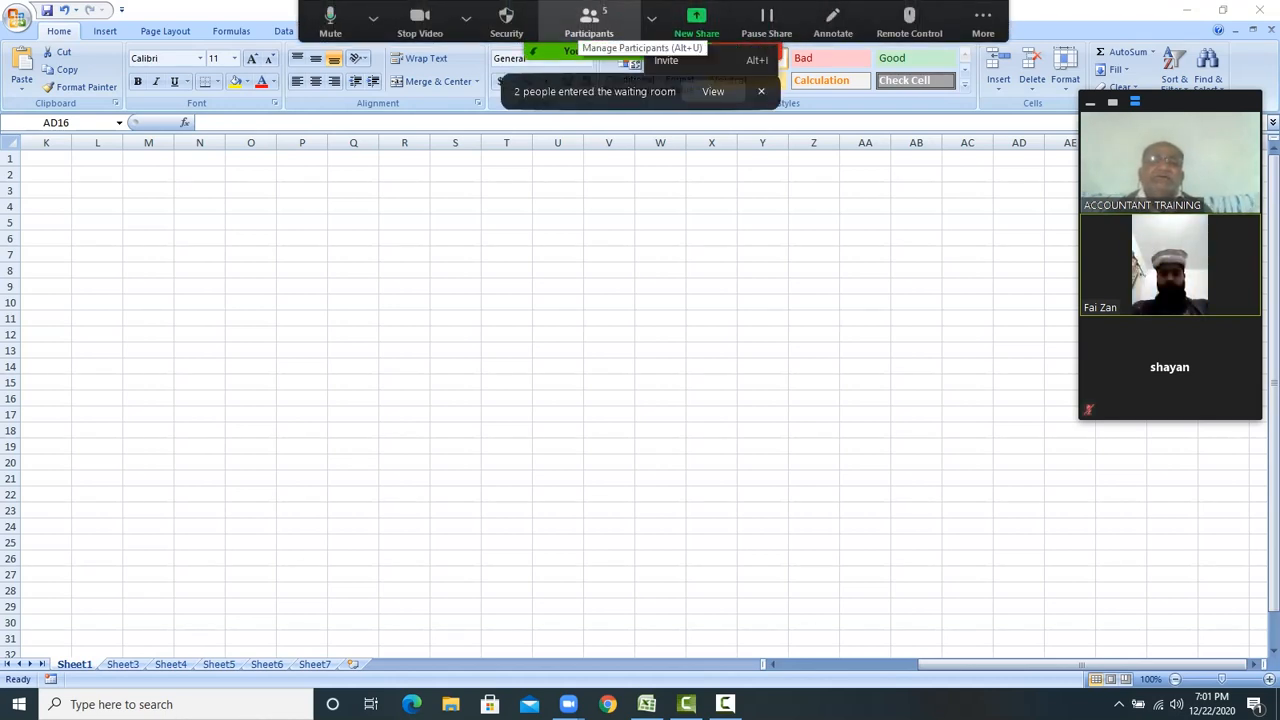
Admit the remaining waiting-room participant to the Zoom meeting and mute all current and new participants
{"action": "left_click", "coordinate": [589, 22]}
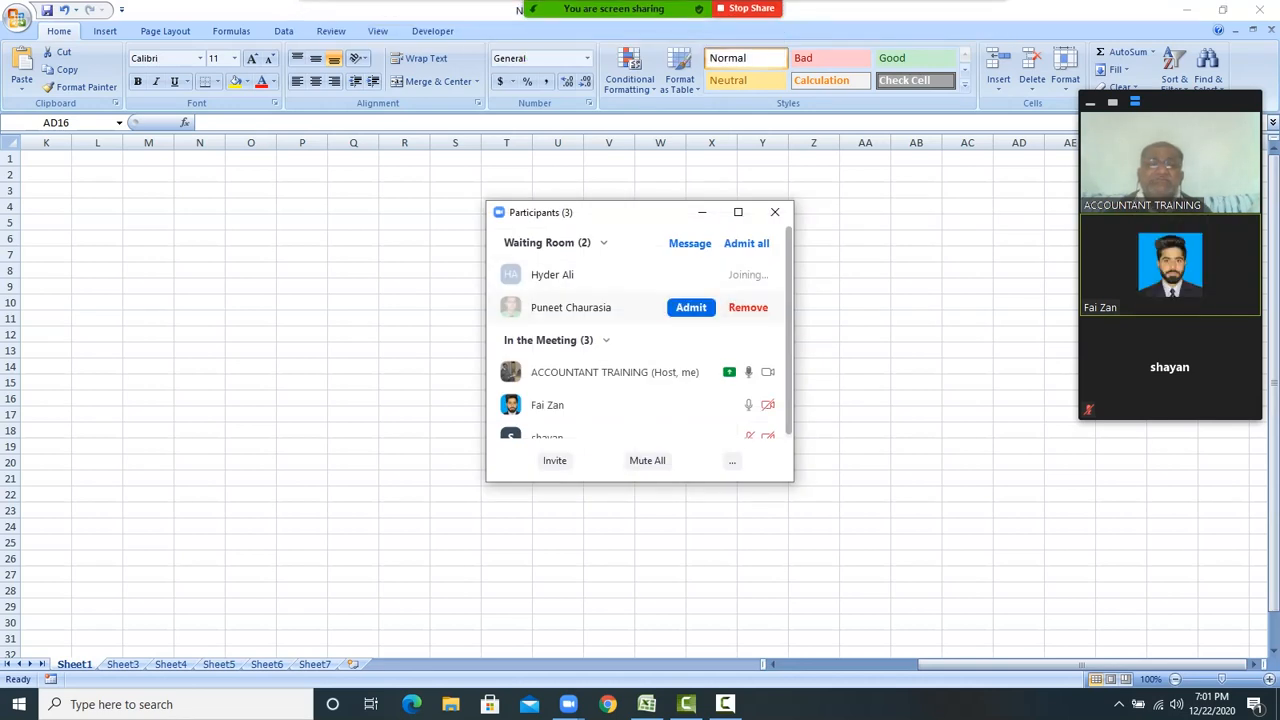
{"action": "left_click", "coordinate": [690, 307]}
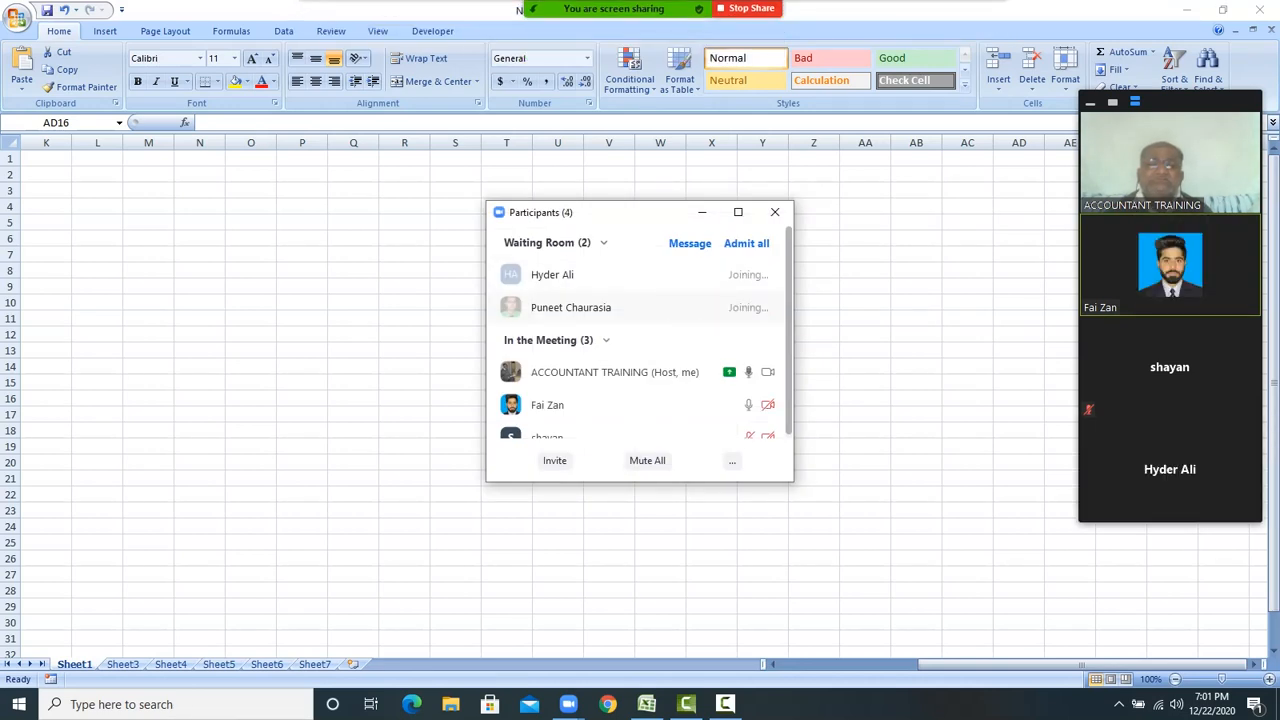
{"action": "left_click", "coordinate": [648, 461]}
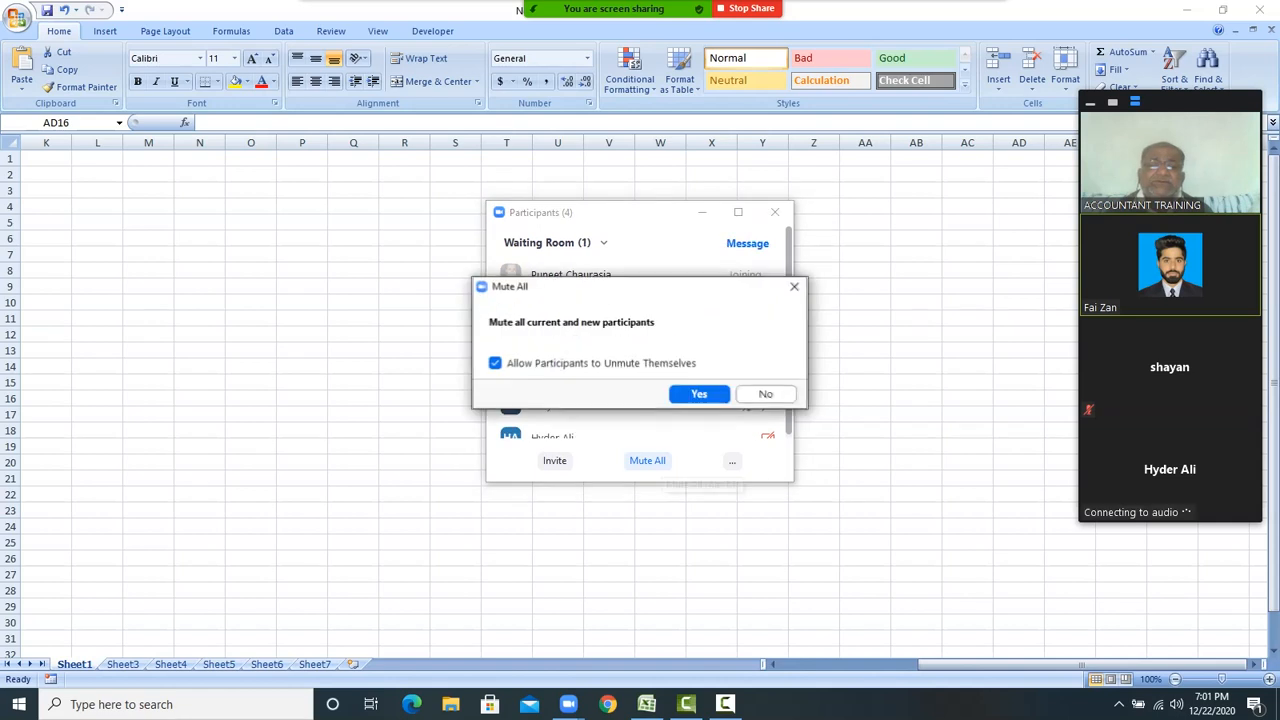
{"action": "left_click", "coordinate": [699, 394]}
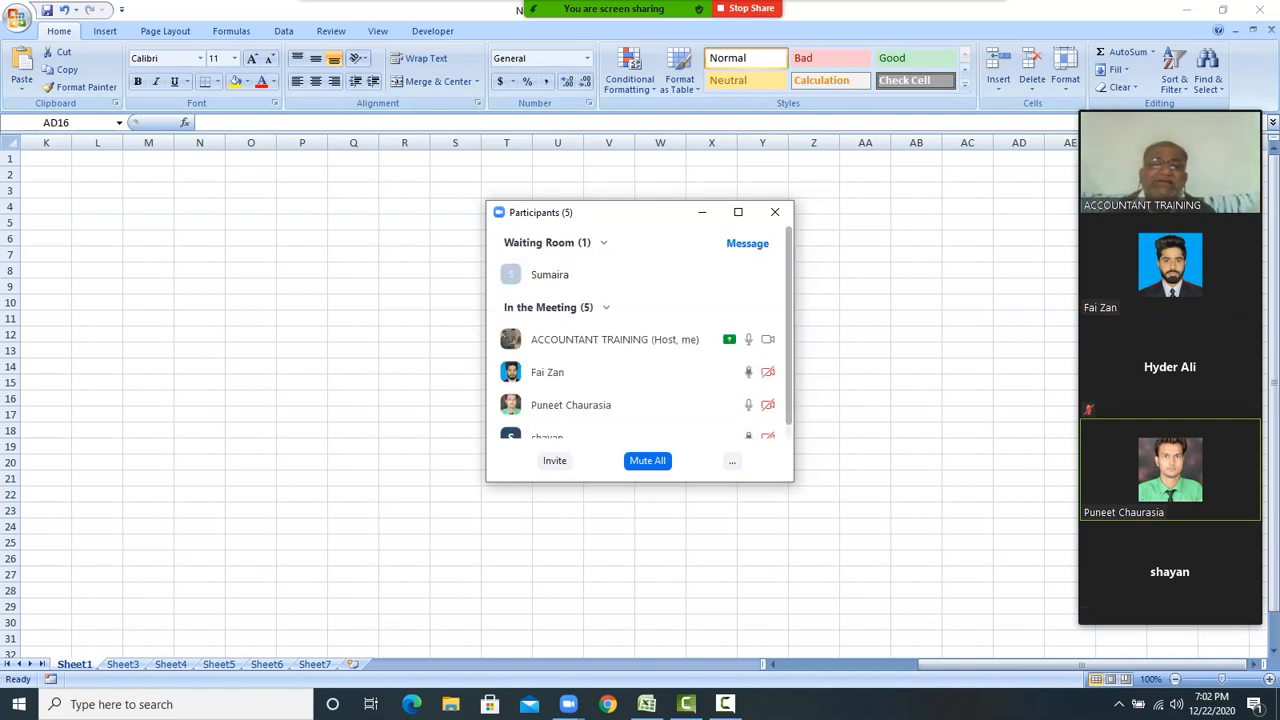
Admit the next person from the waiting room and mute the one attendee whose microphone is still on
{"action": "left_click", "coordinate": [688, 275]}
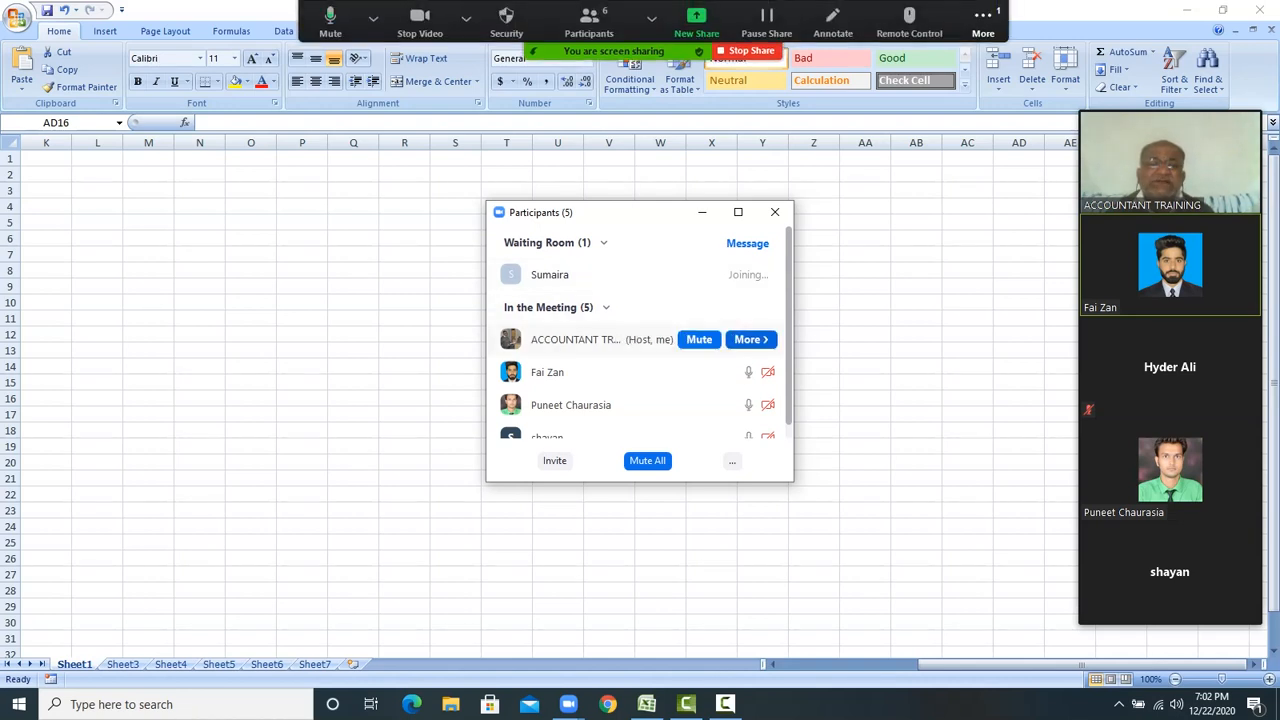
{"action": "scroll", "coordinate": [640, 350], "scroll_direction": "down", "scroll_amount": 2}
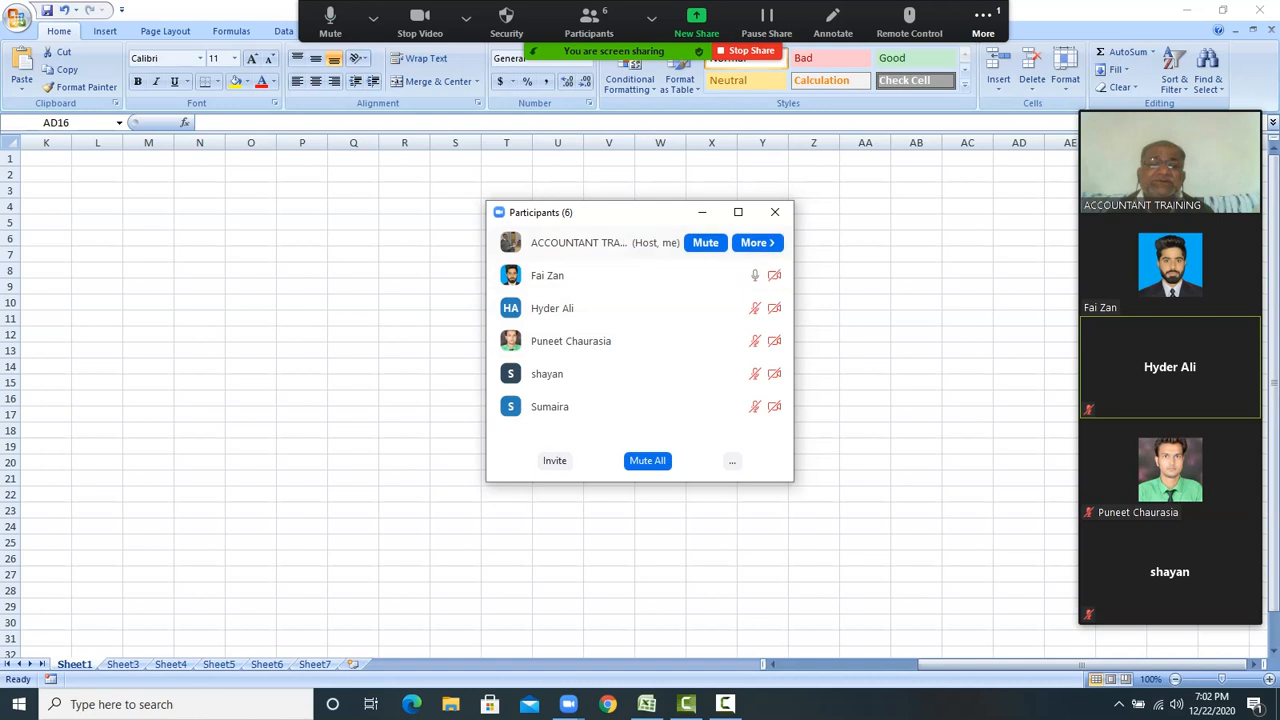
{"action": "left_click", "coordinate": [705, 275]}
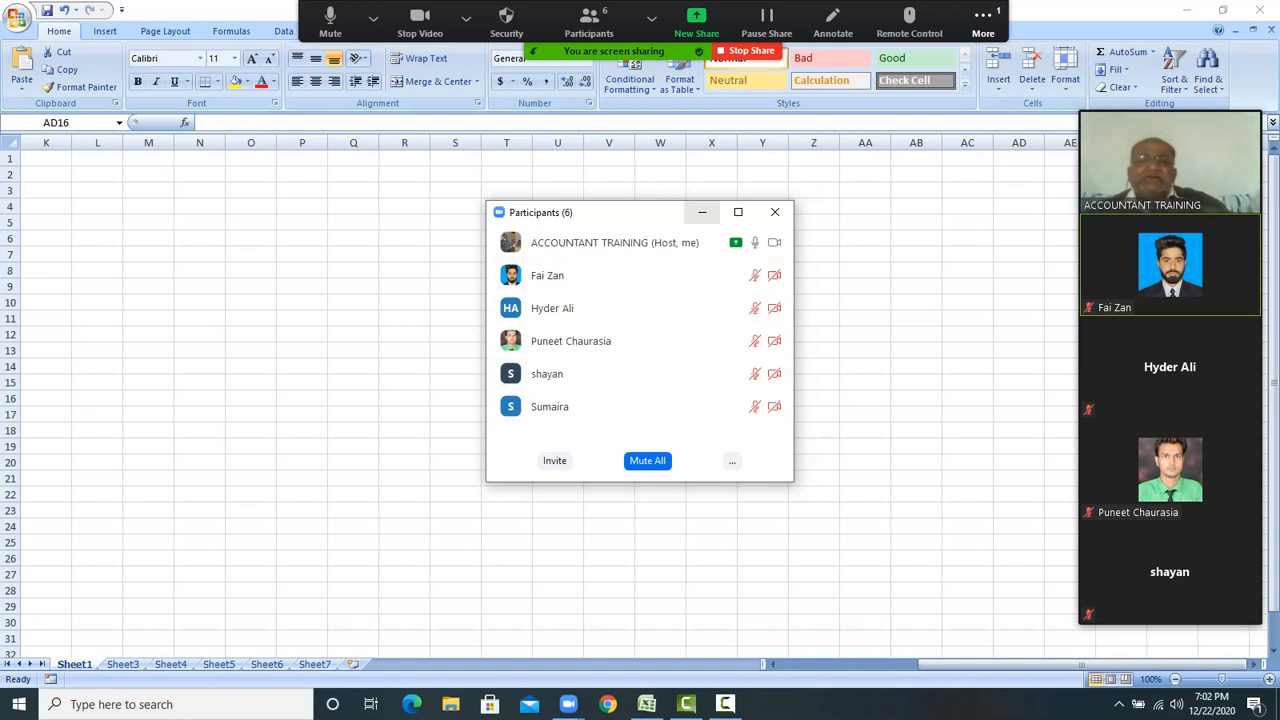
Minimize the participants window and collapse the meeting's video panel, moving it clear of the worksheet cells
{"action": "left_click", "coordinate": [702, 212]}
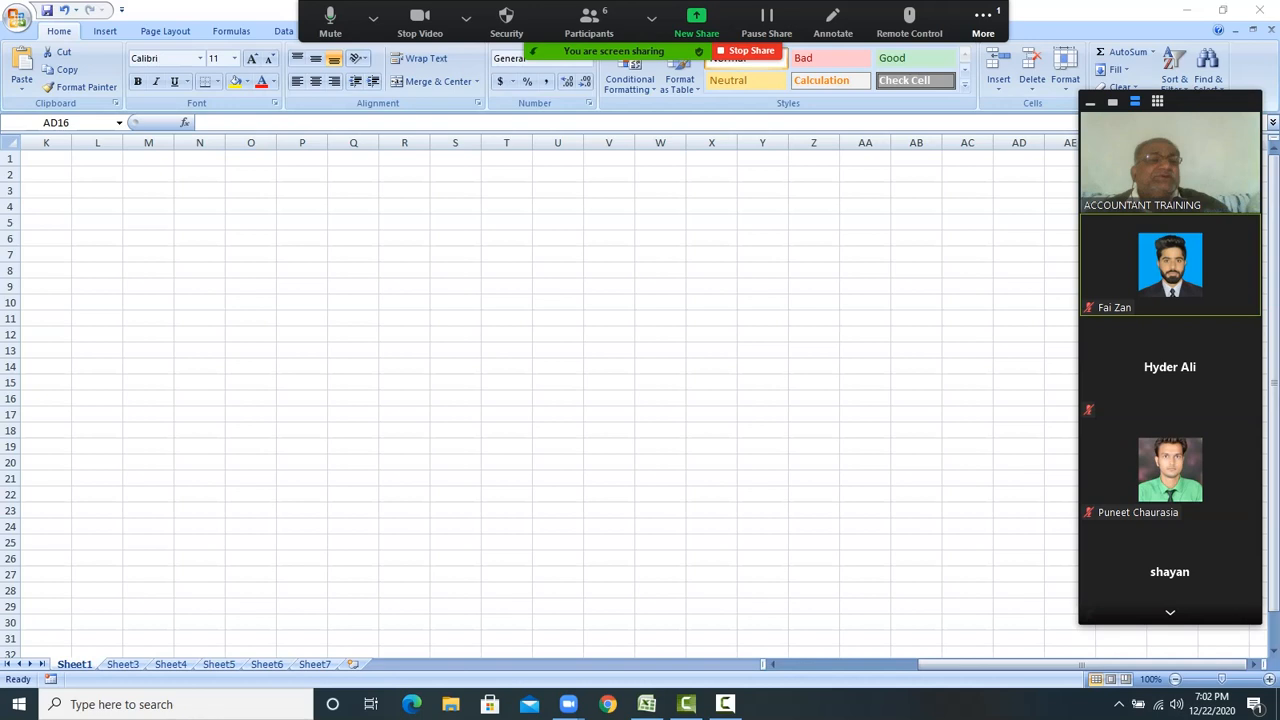
{"action": "left_click", "coordinate": [1090, 102]}
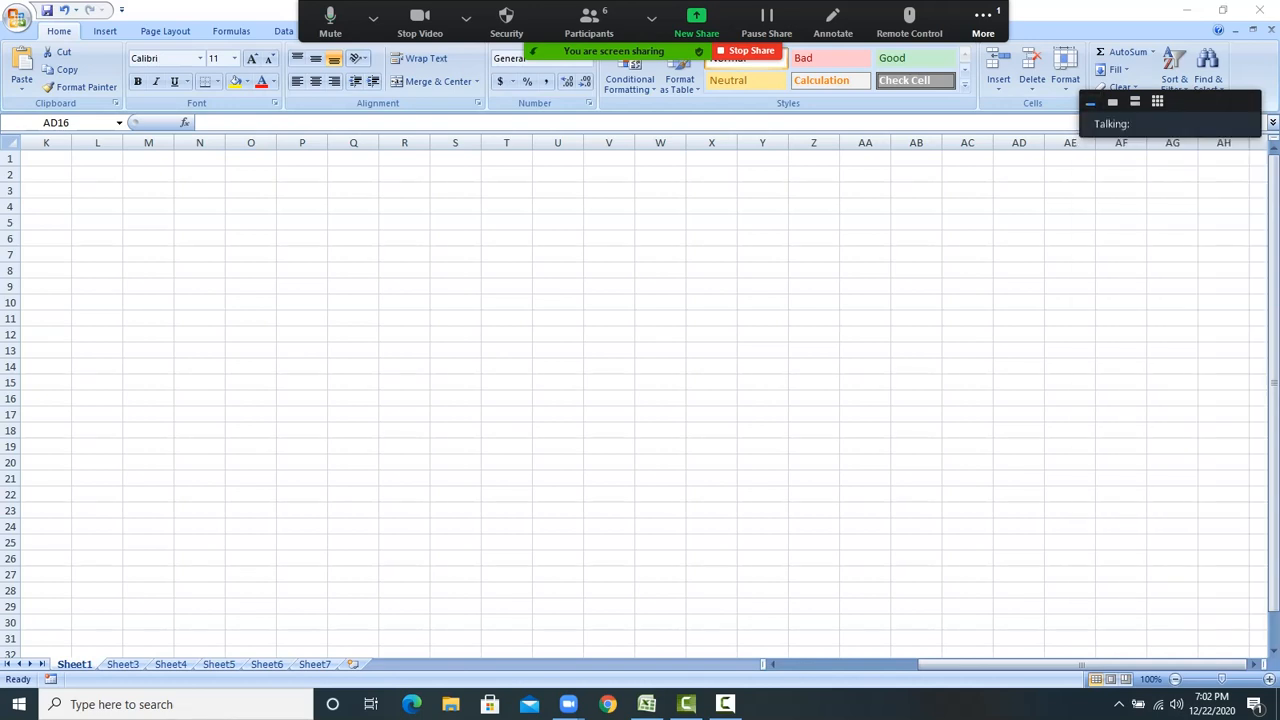
{"action": "left_click_drag", "start_coordinate": [1190, 101], "coordinate": [1133, 687]}
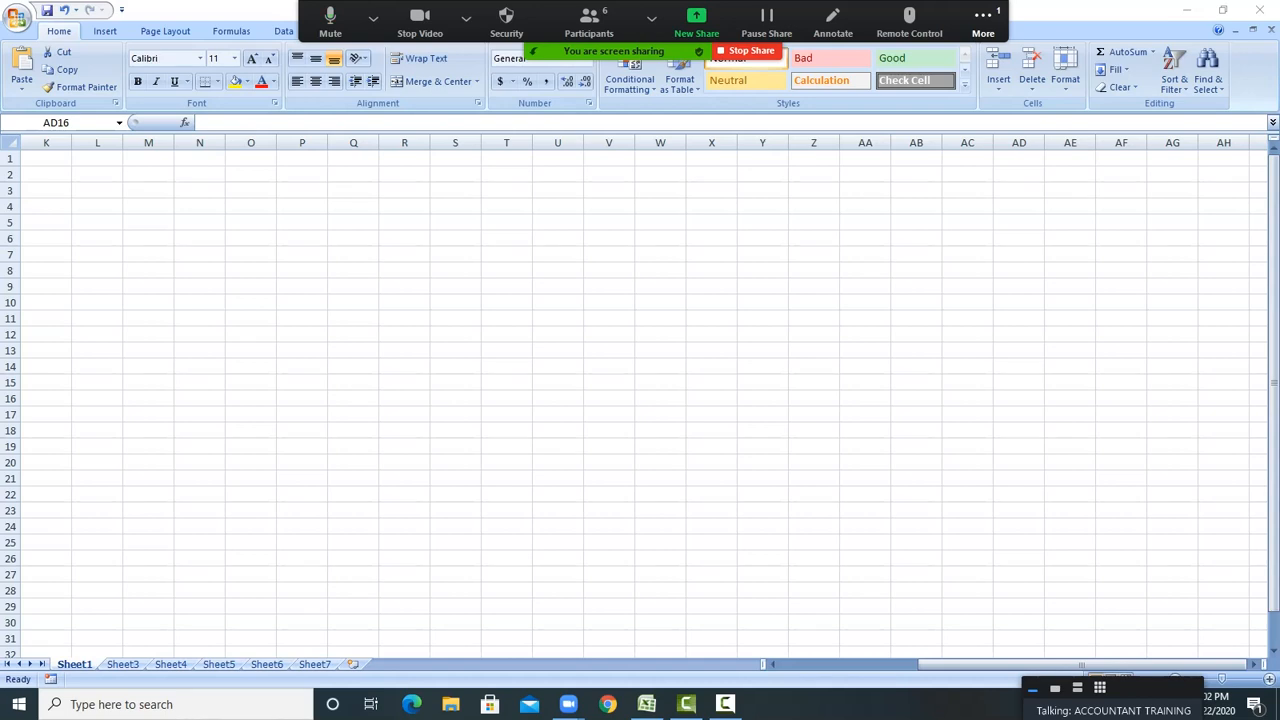
Return to the worksheet and admit the newly arrived participant from the waiting room
{"action": "left_click", "coordinate": [455, 367]}
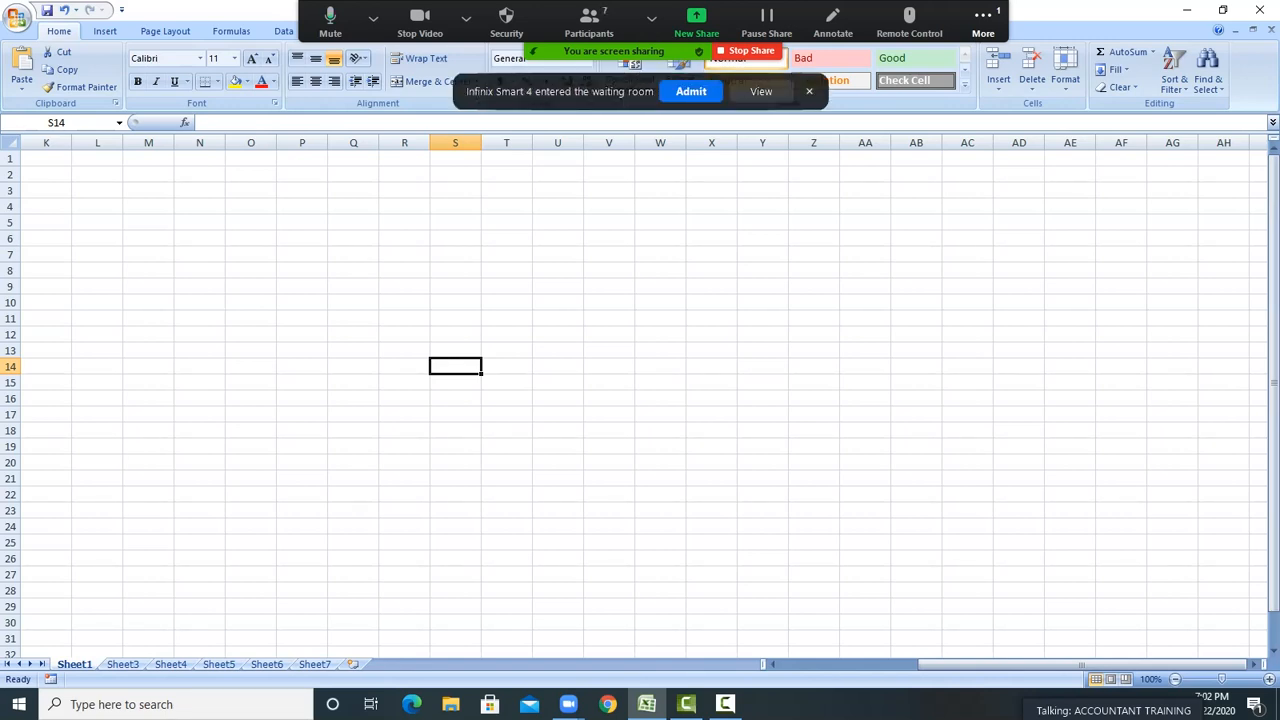
{"action": "left_click", "coordinate": [691, 92]}
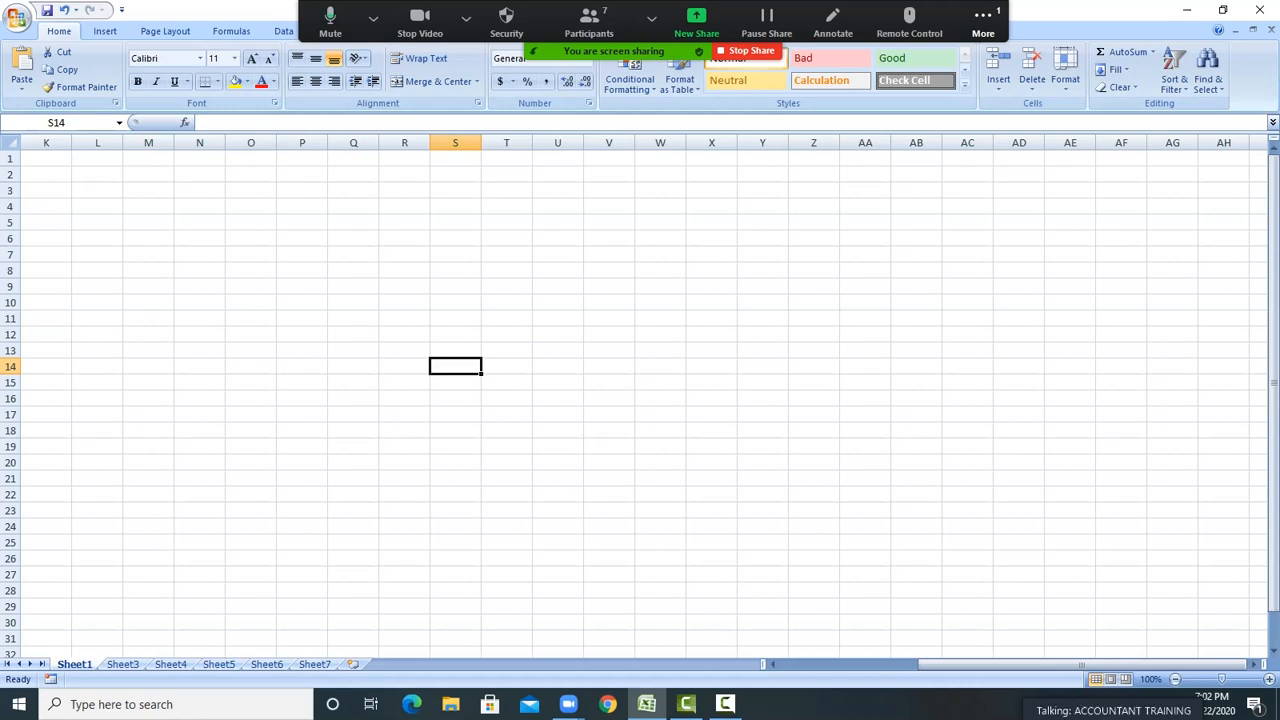
Apply All Borders to every cell of Sheet1
{"action": "key", "text": "ctrl+a"}
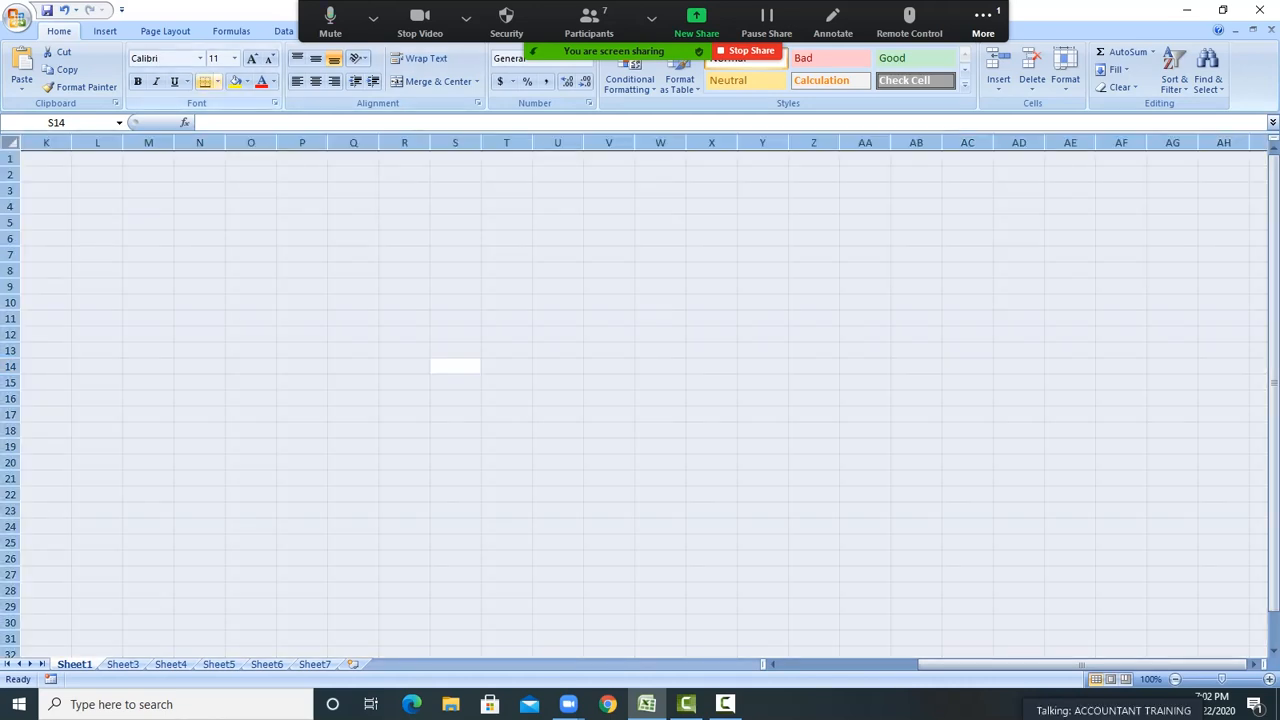
{"action": "left_click", "coordinate": [217, 81]}
{"action": "left_click", "coordinate": [240, 209]}
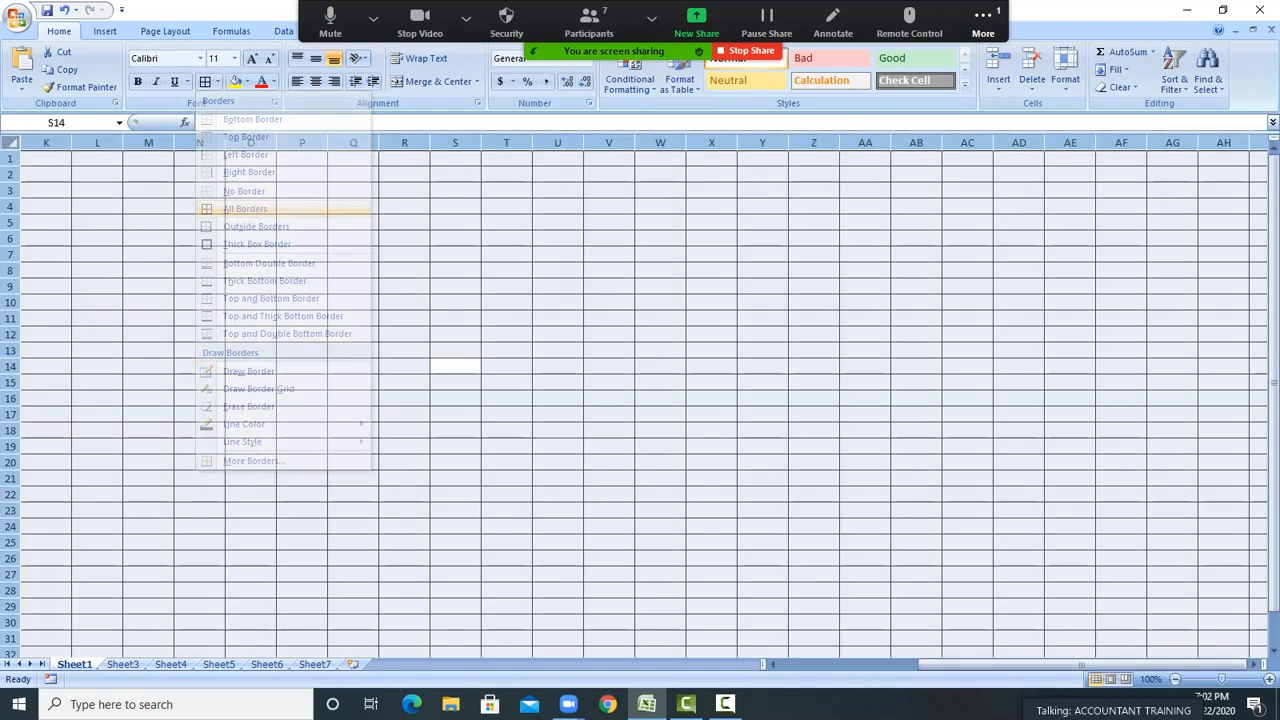
{"action": "left_click", "coordinate": [302, 334]}
{"action": "left_click", "coordinate": [251, 302]}
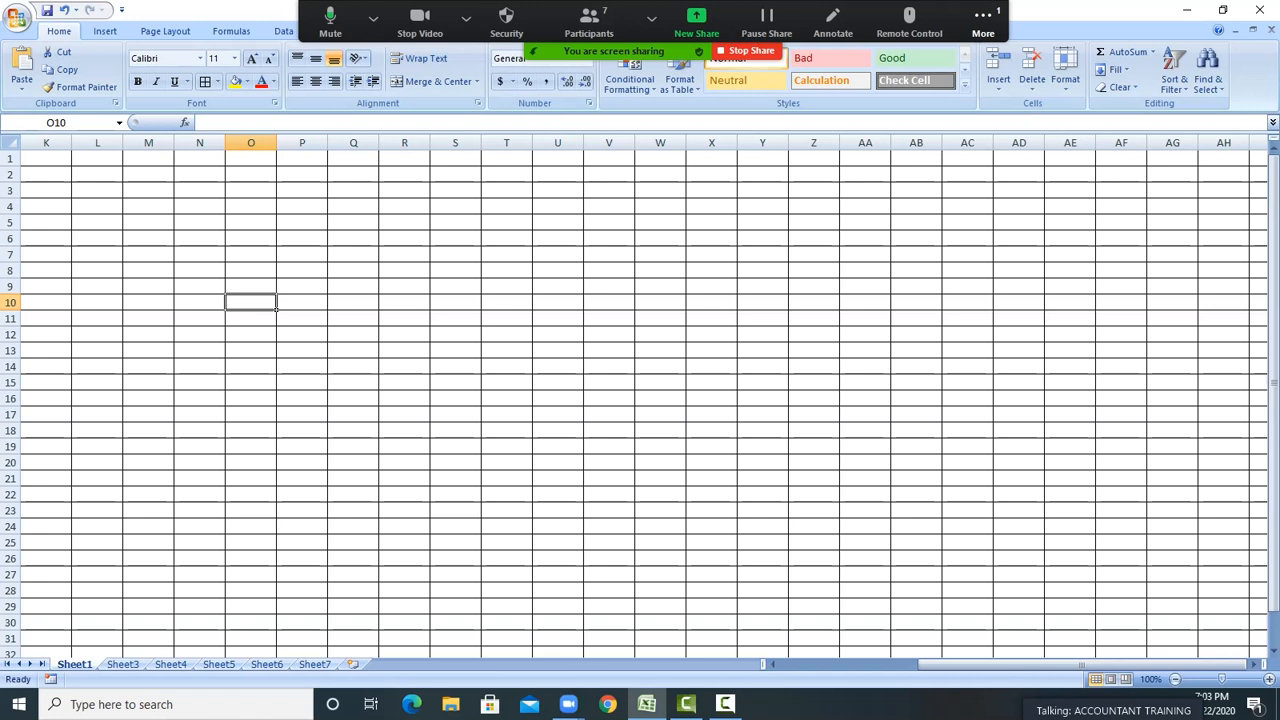
Widen column K slightly and column L to about four times its default width
{"action": "left_click_drag", "start_coordinate": [71, 143], "coordinate": [88, 143]}
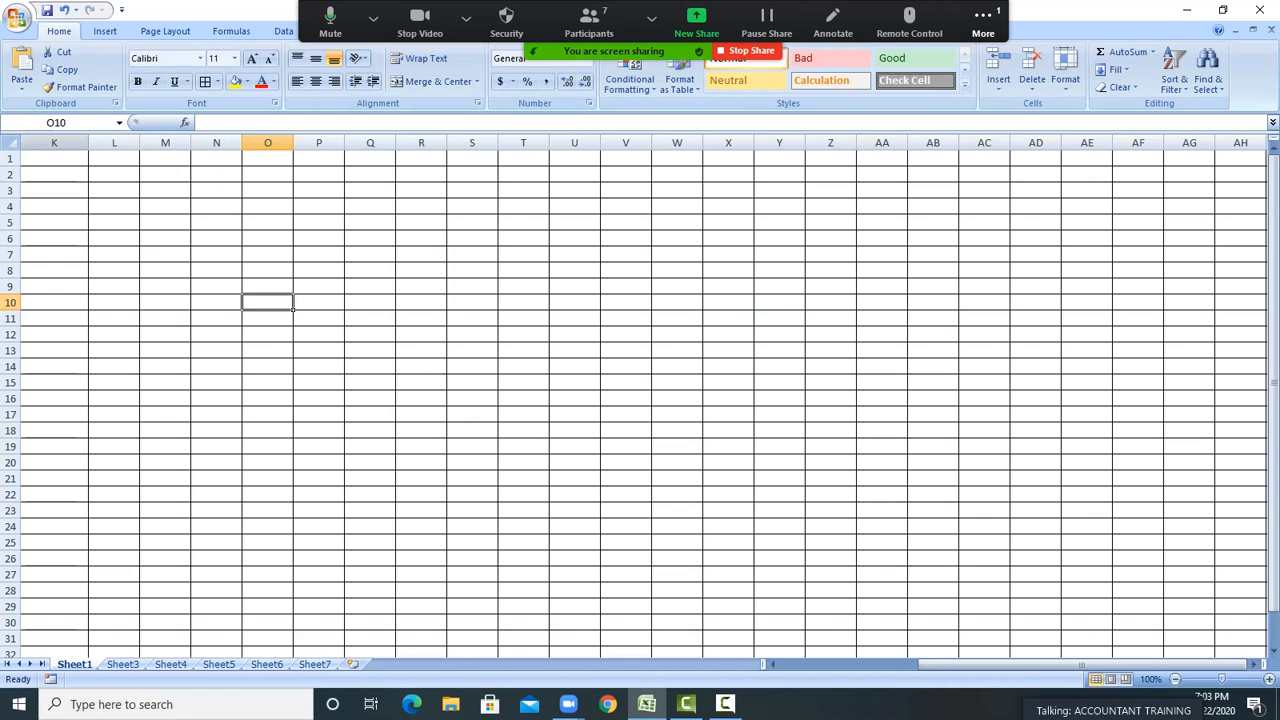
{"action": "left_click", "coordinate": [55, 143]}
{"action": "left_click_drag", "start_coordinate": [139, 143], "coordinate": [444, 152]}
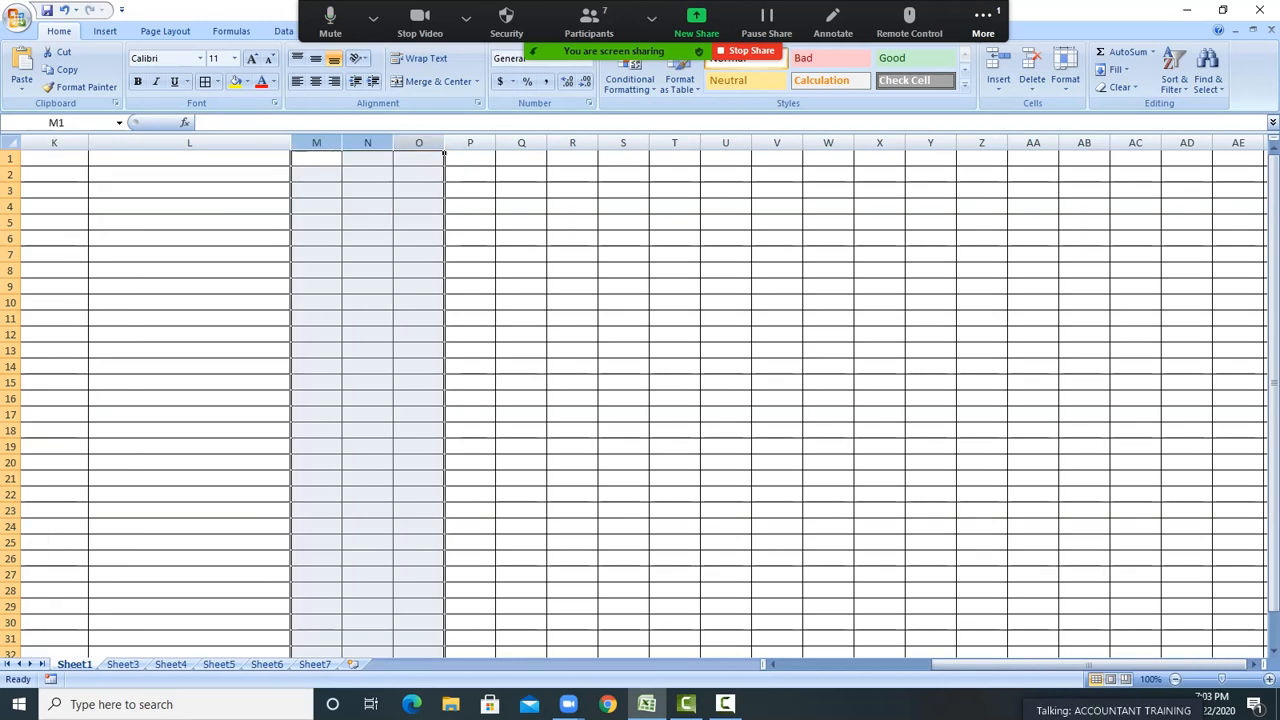
Set one larger column width for columns M to O
{"action": "right_click", "coordinate": [444, 152]}
{"action": "left_click", "coordinate": [480, 296]}
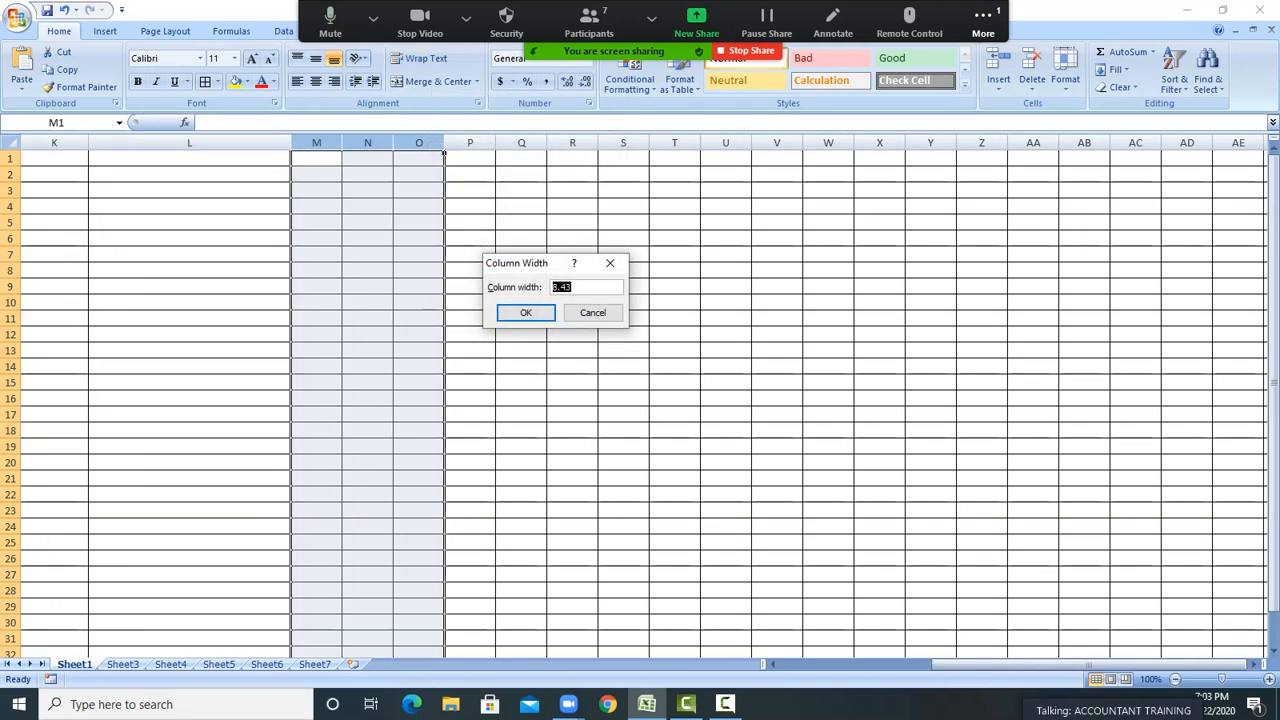
{"action": "key", "text": "Return"}
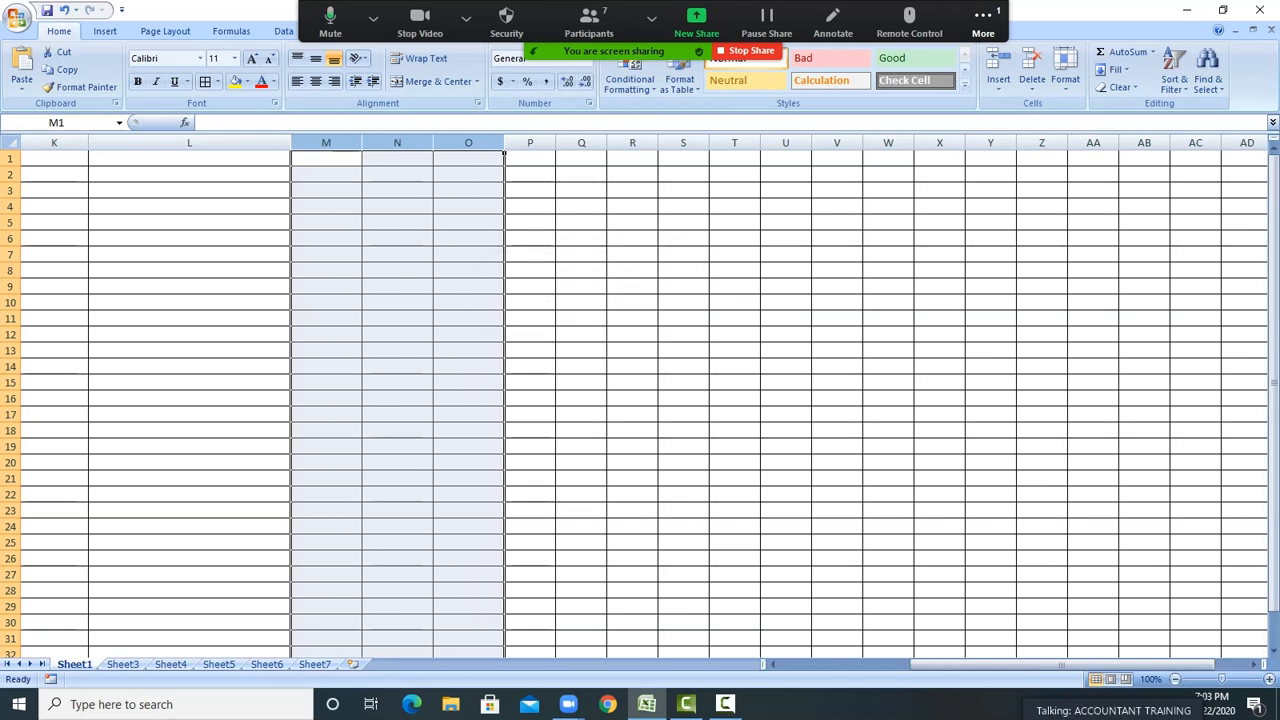
{"action": "left_click", "coordinate": [190, 255]}
Merge and center cells K1:O2 and enter the title CASH BOOK
{"action": "left_click_drag", "start_coordinate": [54, 159], "coordinate": [505, 179]}
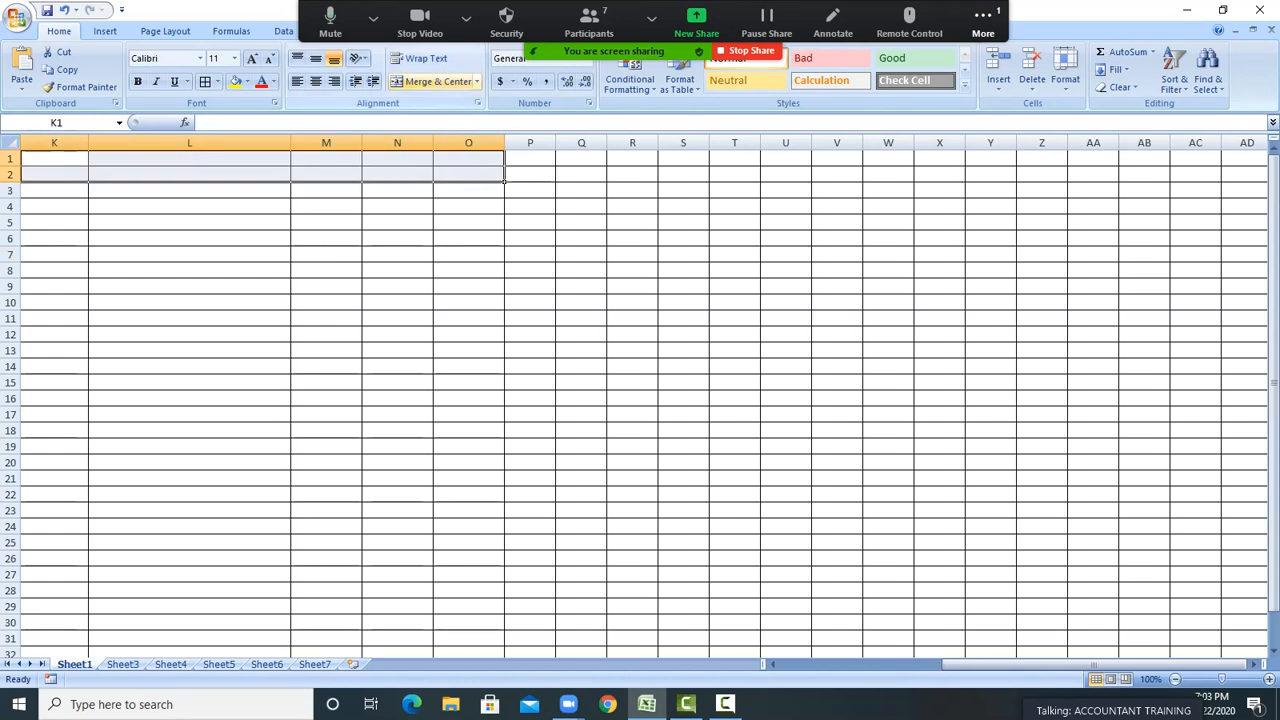
{"action": "left_click", "coordinate": [430, 81]}
{"action": "type", "text": "CA"}
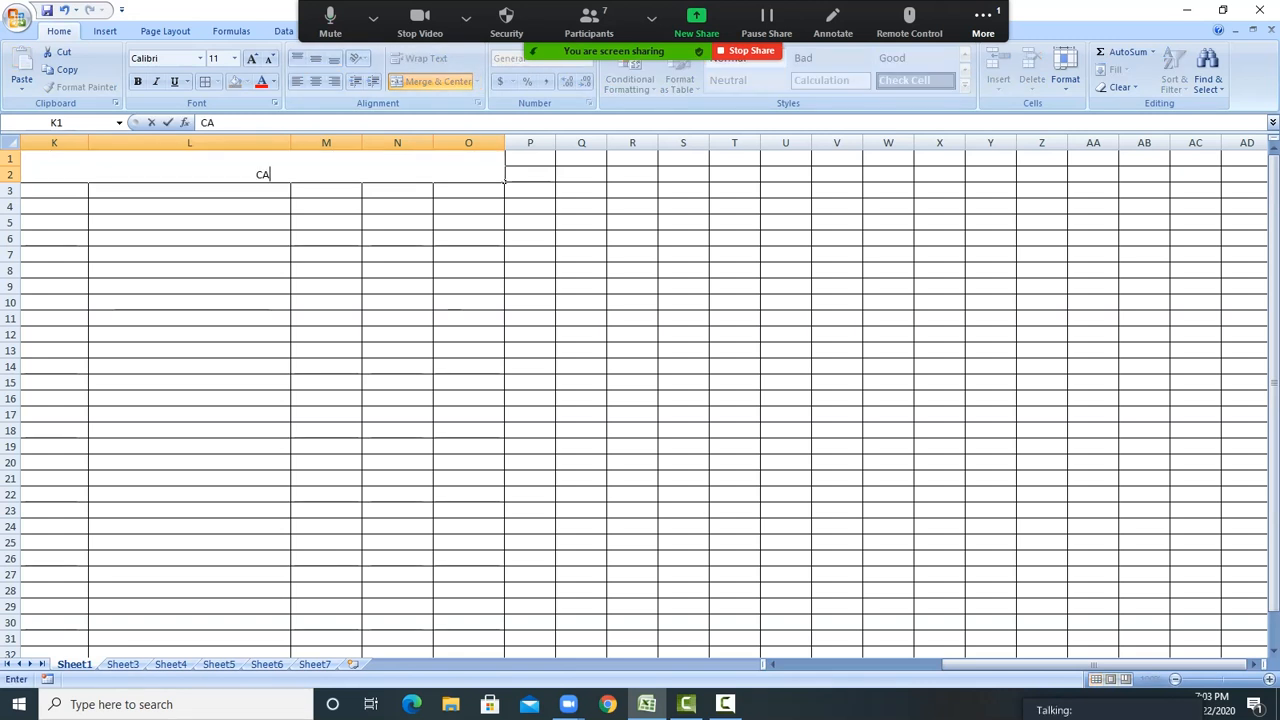
{"action": "type", "text": "SH BOOK"}
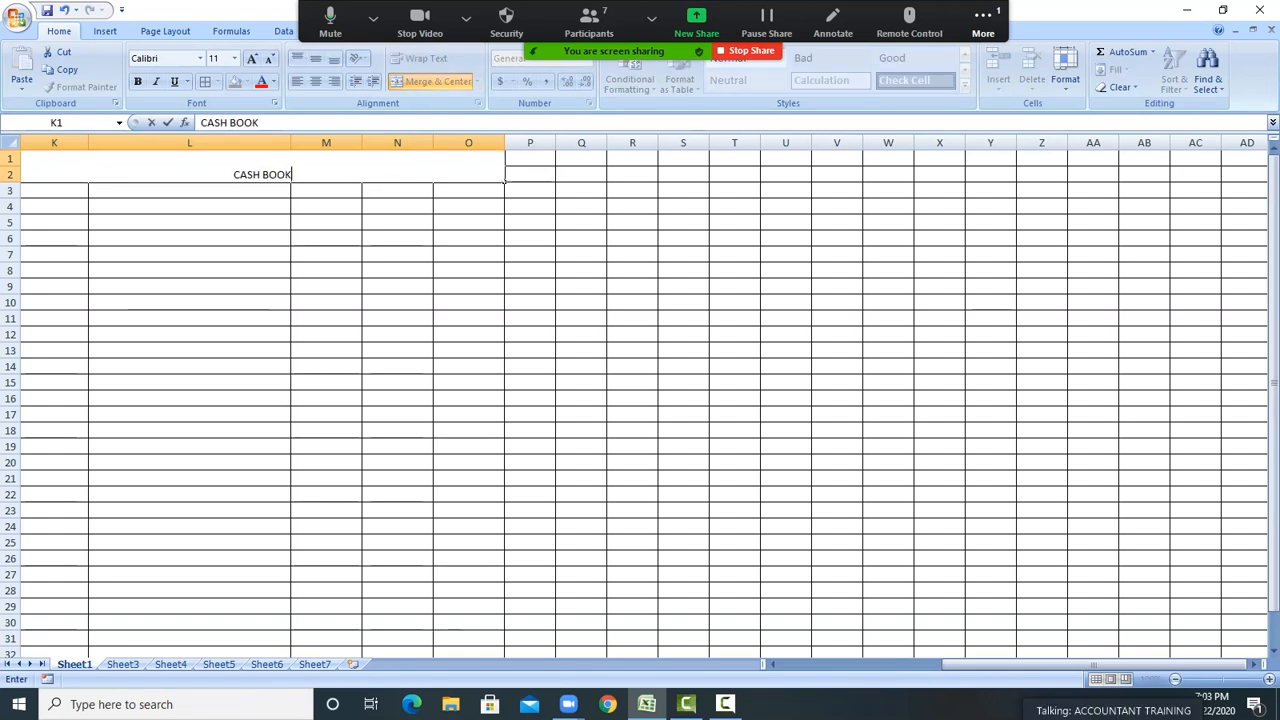
{"action": "left_click", "coordinate": [190, 398]}
Enter the column headings DATE, PARTICULARS, RECEIPTS, PAYMENTS and BALANCE in cells K3 to O3
{"action": "left_click", "coordinate": [86, 191]}
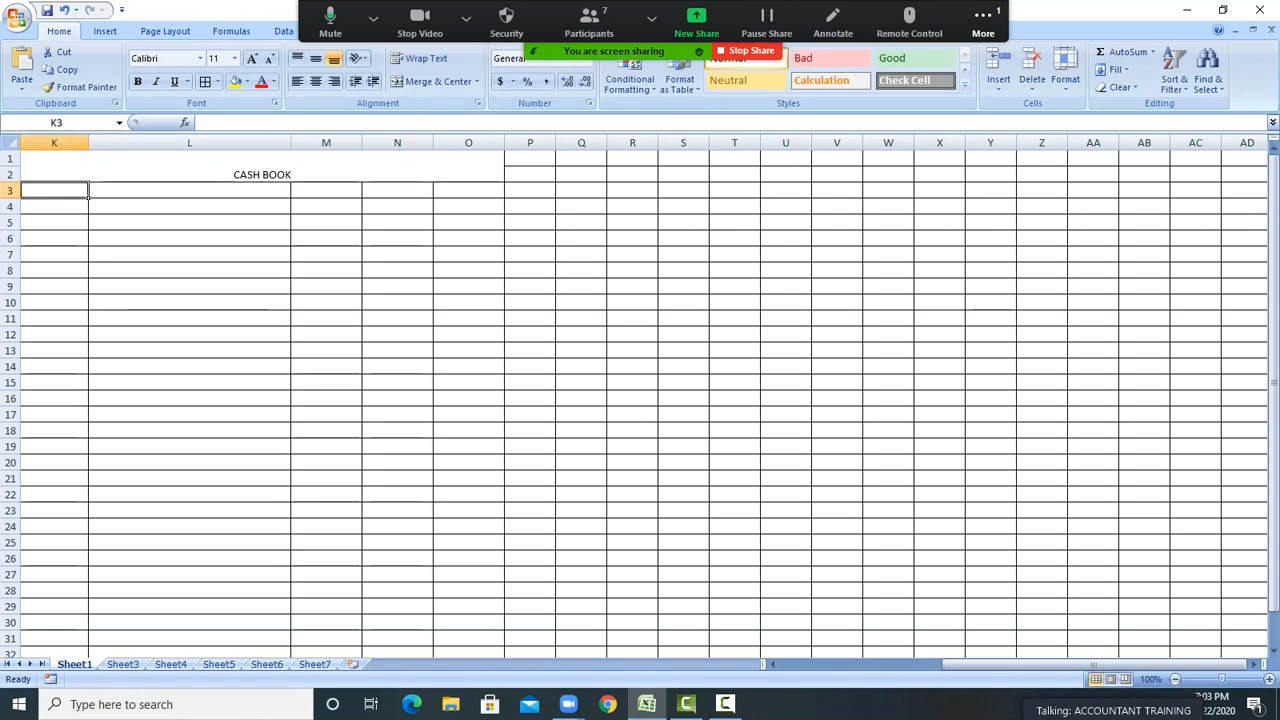
{"action": "type", "text": "DATE"}
{"action": "key", "text": "Tab"}
{"action": "type", "text": "PARTICULARS"}
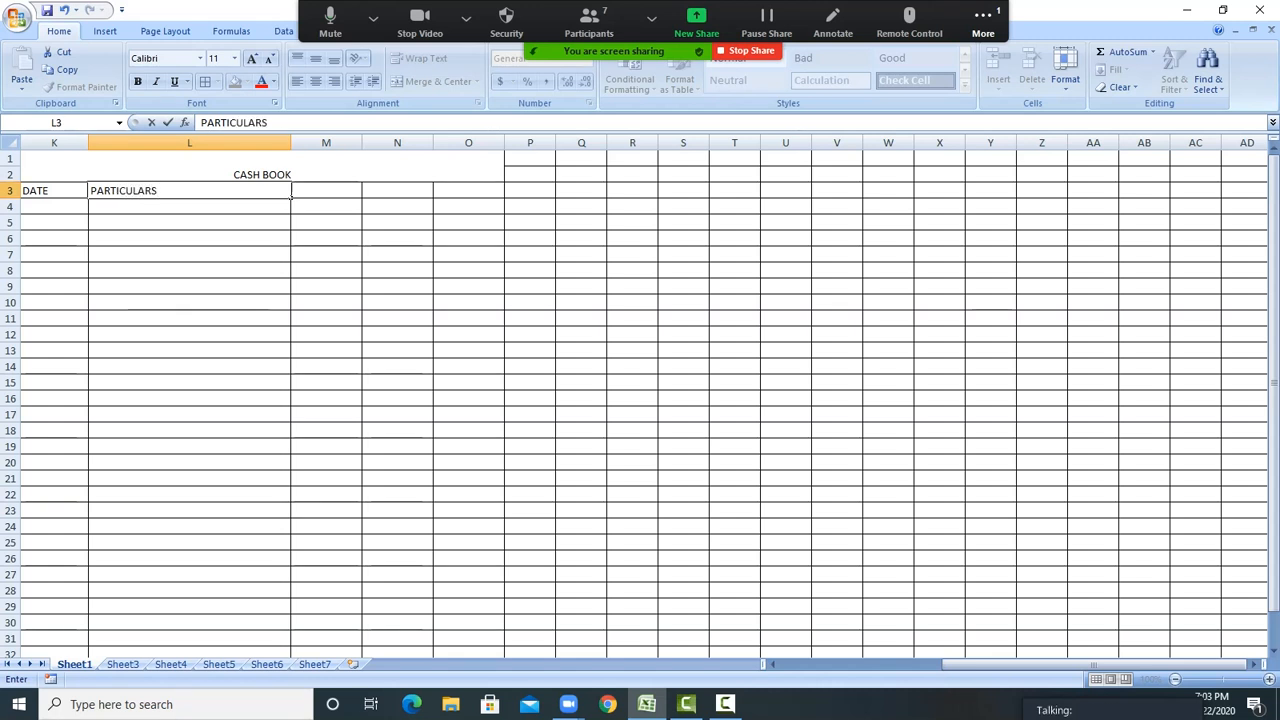
{"action": "key", "text": "Tab"}
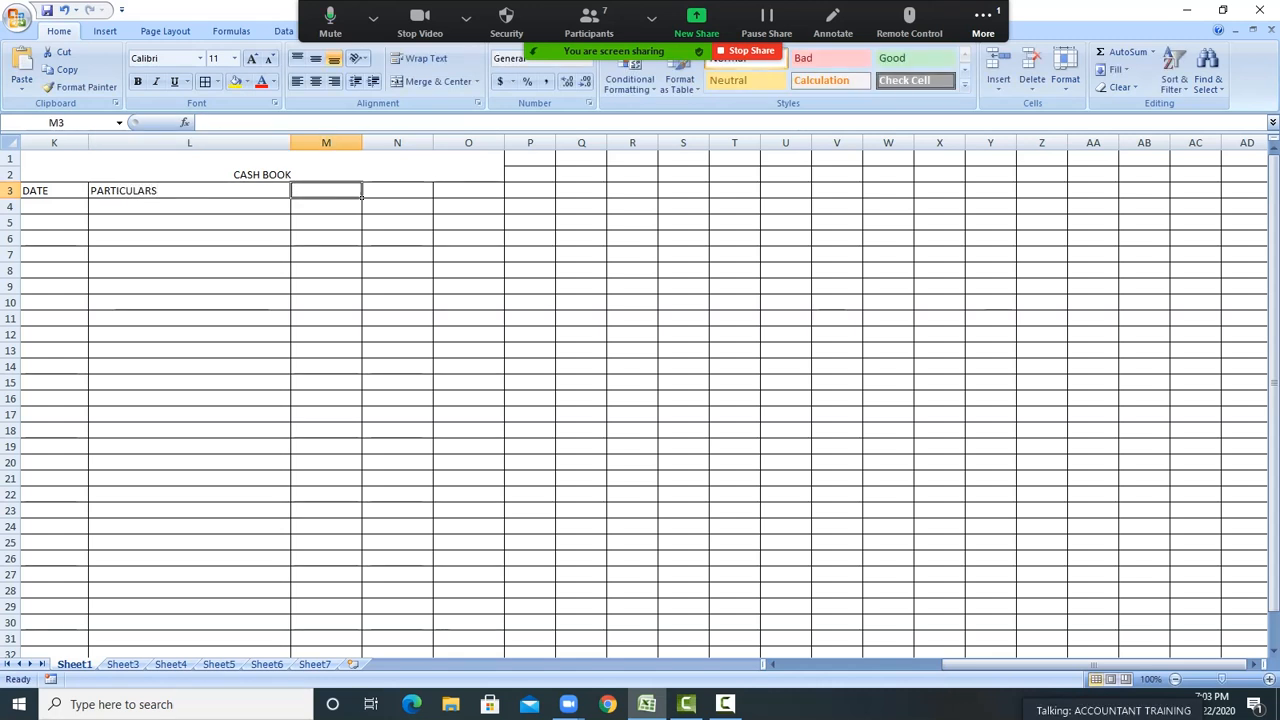
{"action": "type", "text": "RECE"}
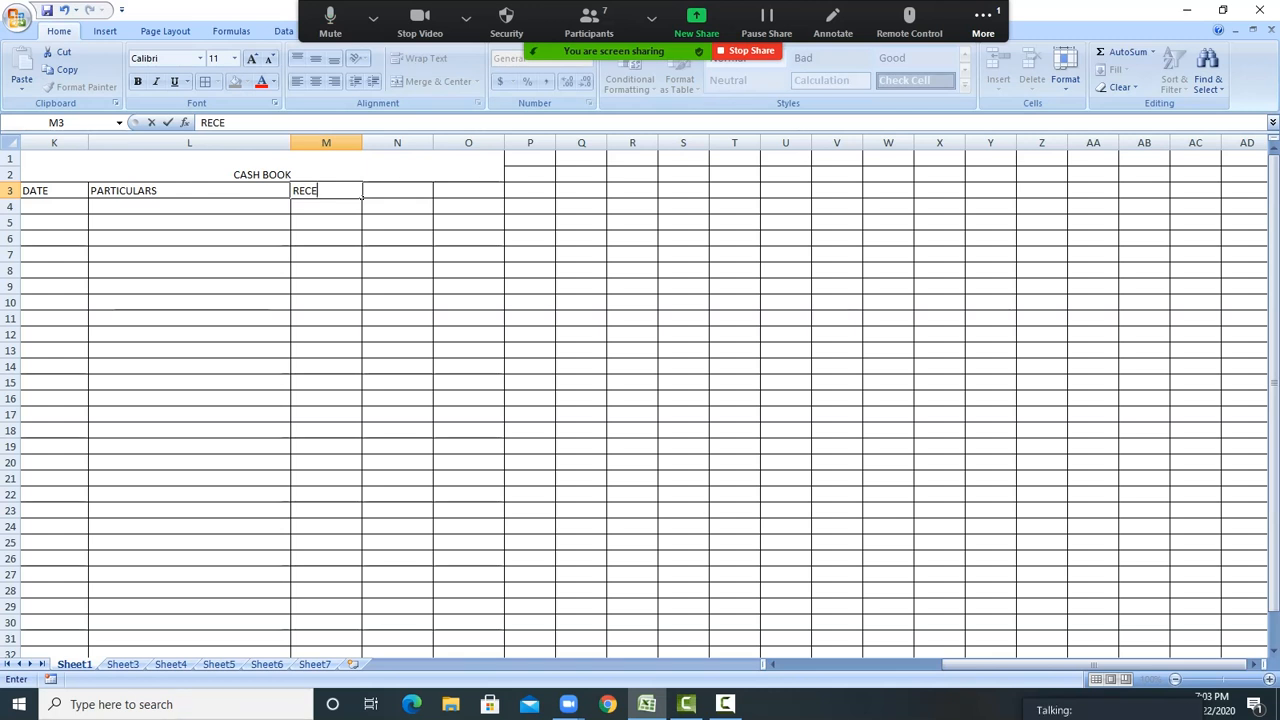
{"action": "type", "text": "IPTS"}
{"action": "key", "text": "Tab"}
{"action": "type", "text": "PAYME"}
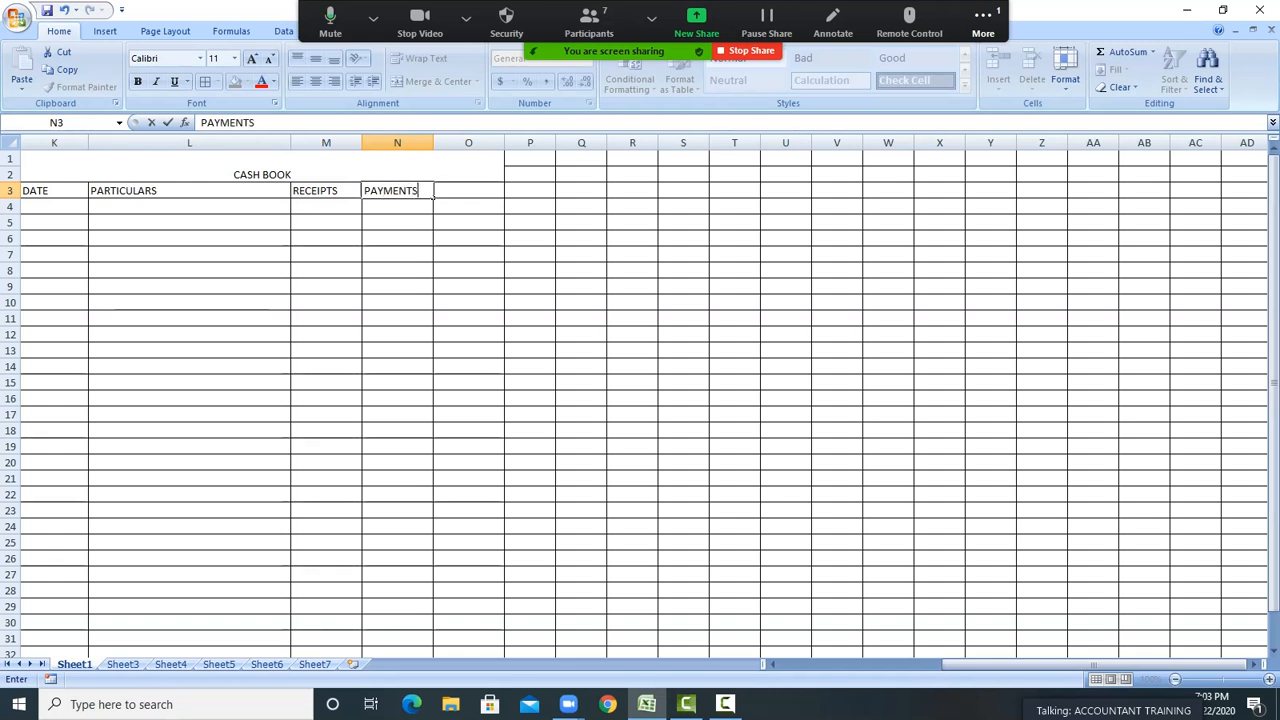
{"action": "key", "text": "Tab"}
{"action": "type", "text": "BALANCE"}
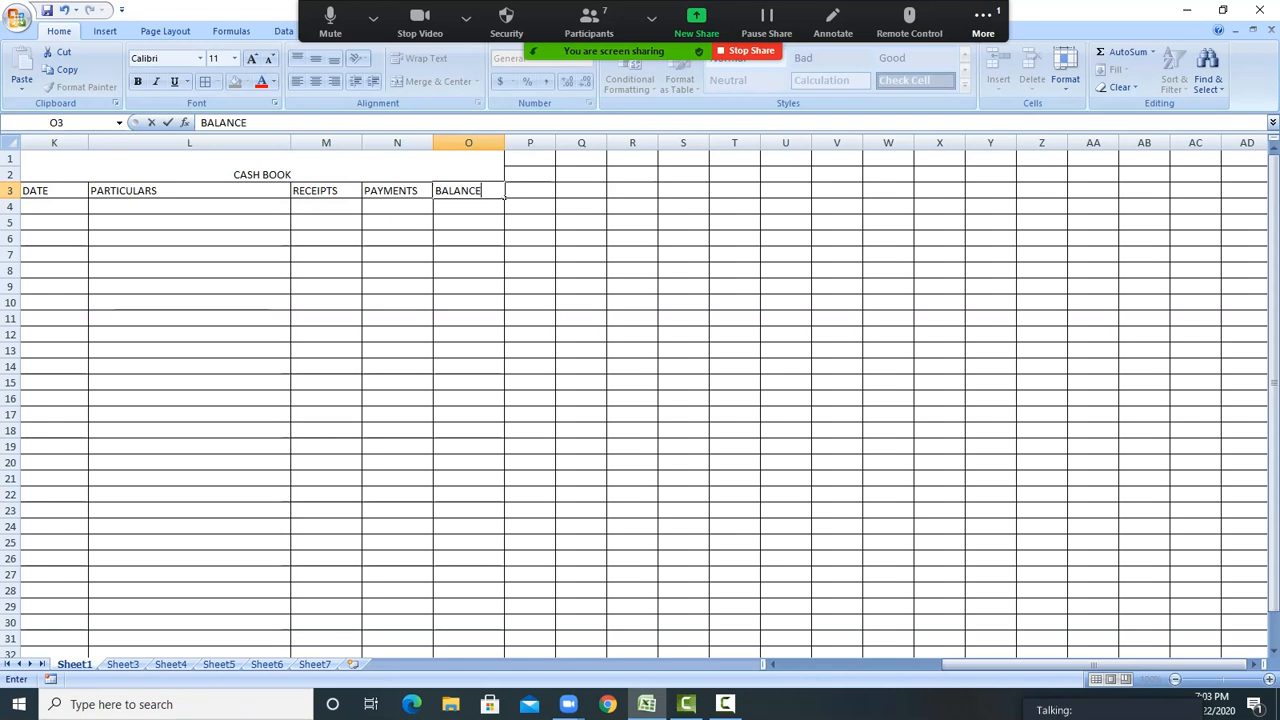
{"action": "left_click", "coordinate": [397, 254]}
Format the title and headings in K1:O3 as centered, bold 14-point text with a yellow fill
{"action": "left_click_drag", "start_coordinate": [262, 167], "coordinate": [462, 190]}
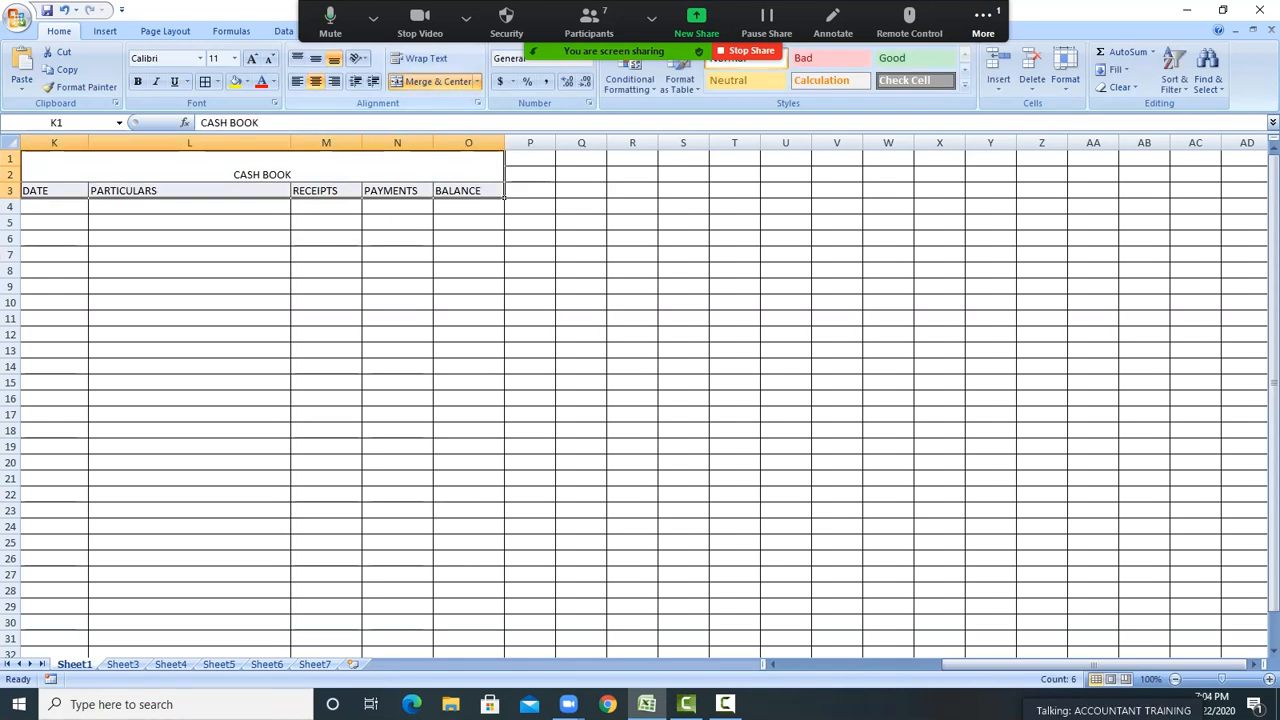
{"action": "left_click", "coordinate": [316, 82]}
{"action": "left_click", "coordinate": [316, 82]}
{"action": "left_click", "coordinate": [252, 58]}
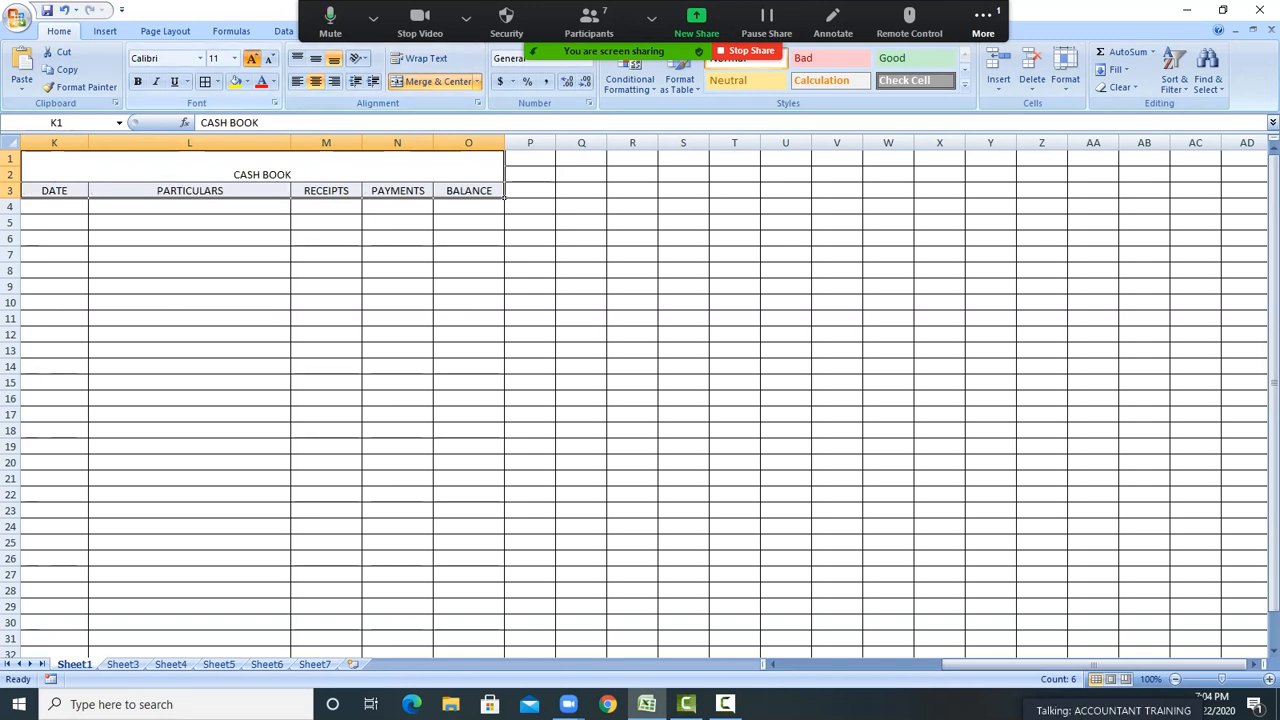
{"action": "left_click", "coordinate": [252, 58]}
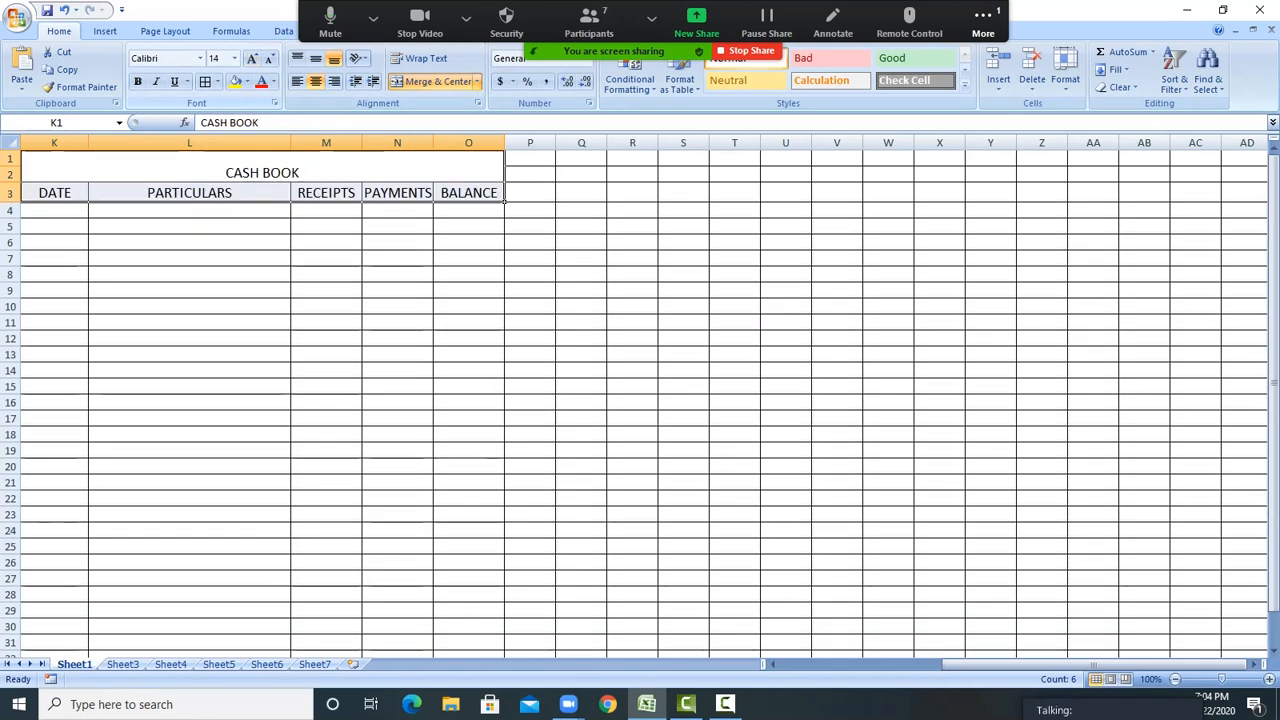
{"action": "left_click", "coordinate": [138, 82]}
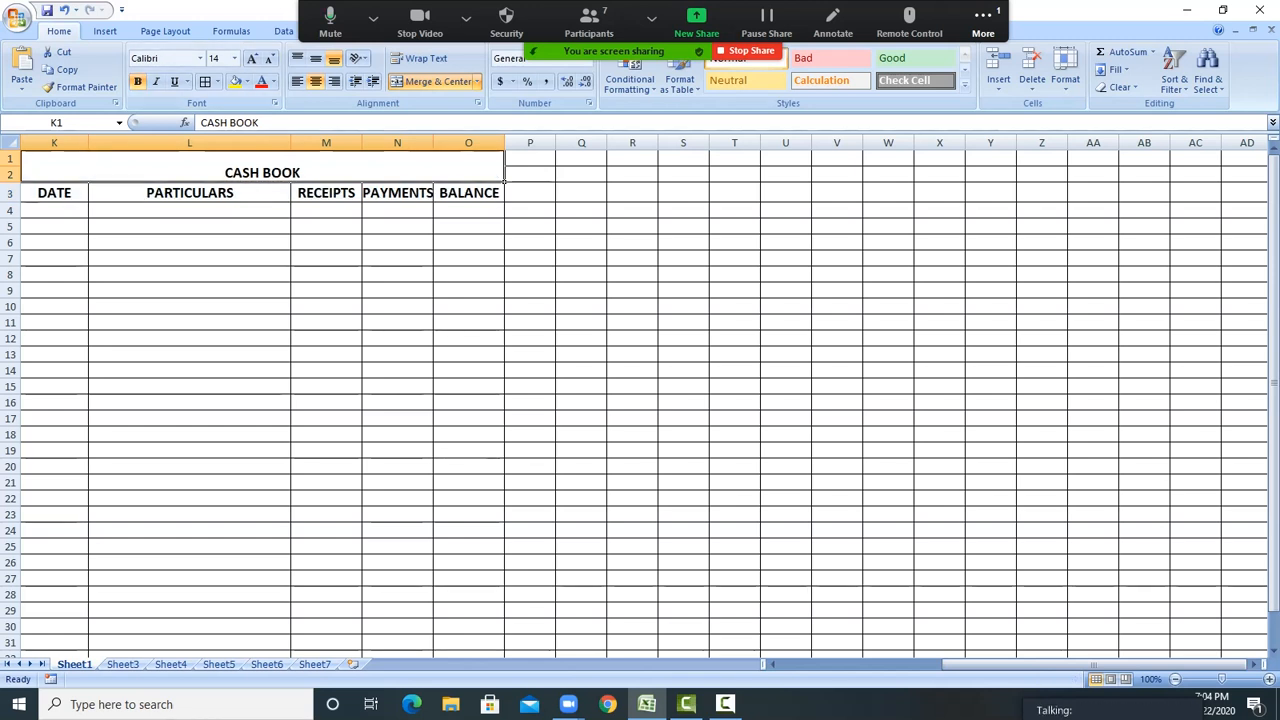
{"action": "left_click", "coordinate": [236, 82]}
{"action": "left_click", "coordinate": [468, 322]}
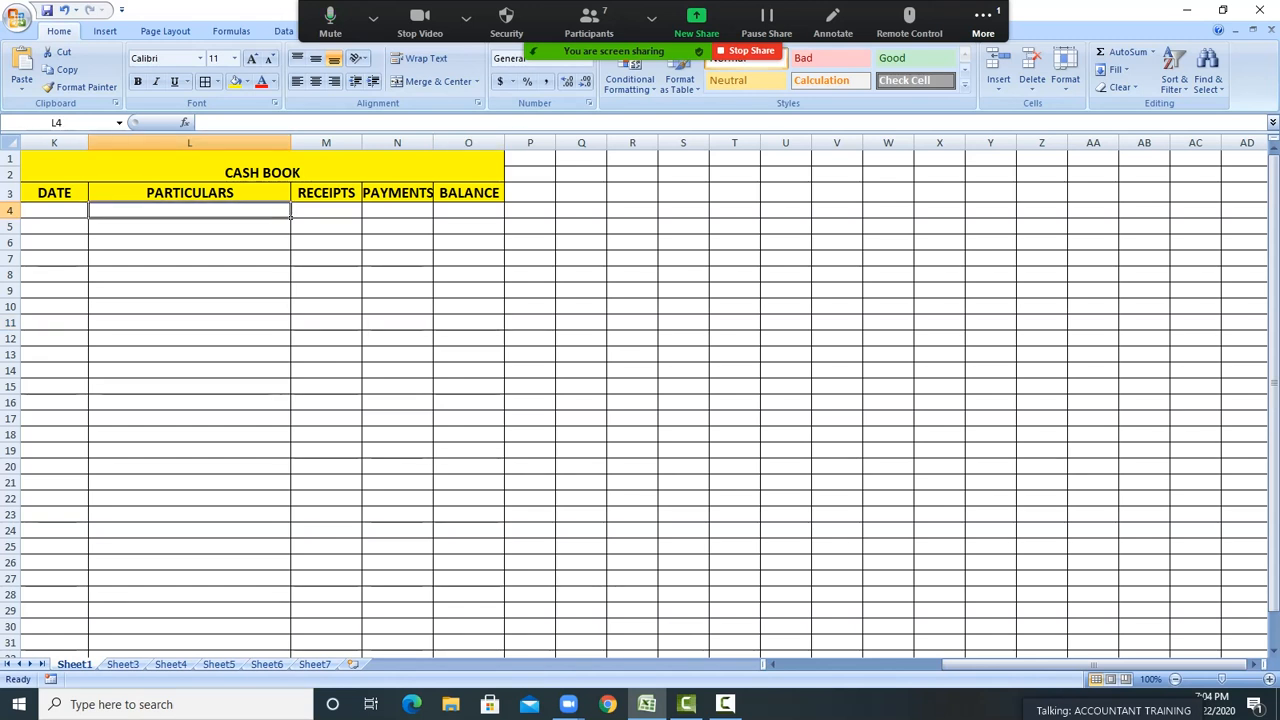
Record CAPITAL in particulars cell L4 with a receipt of 500000 in M4
{"action": "type", "text": "CAPITAL"}
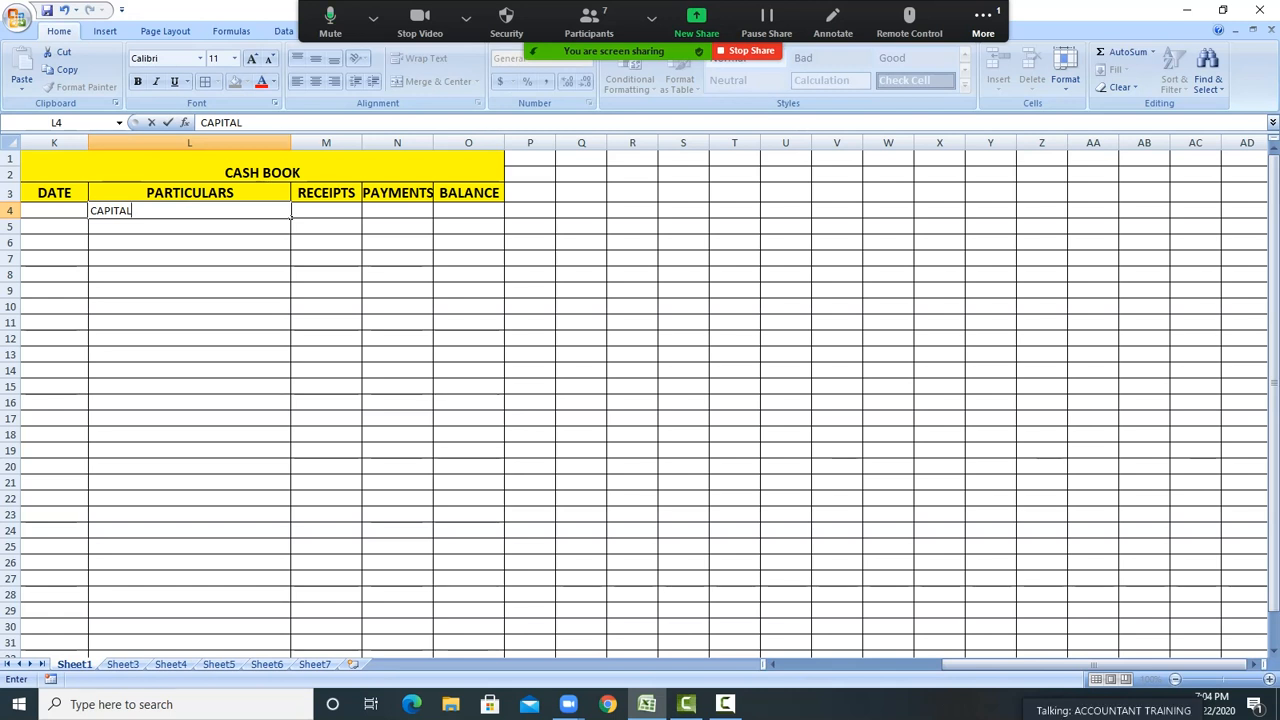
{"action": "key", "text": "Tab"}
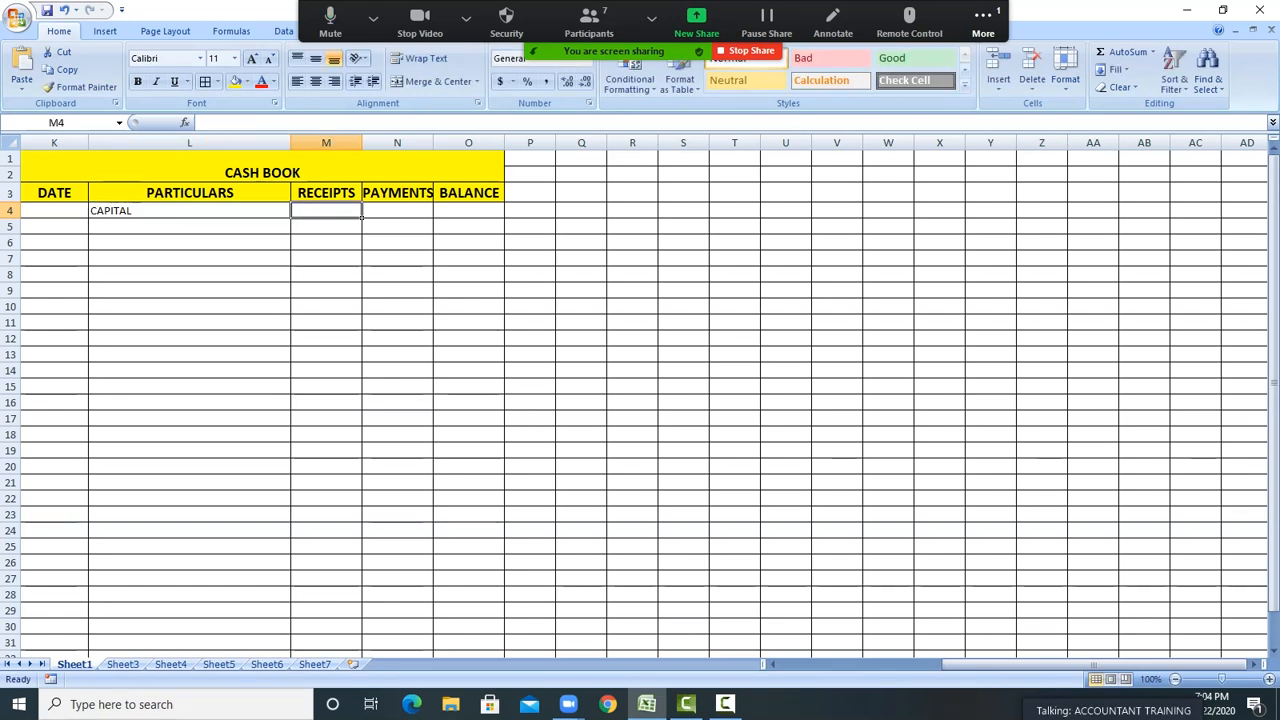
{"action": "type", "text": "500000"}
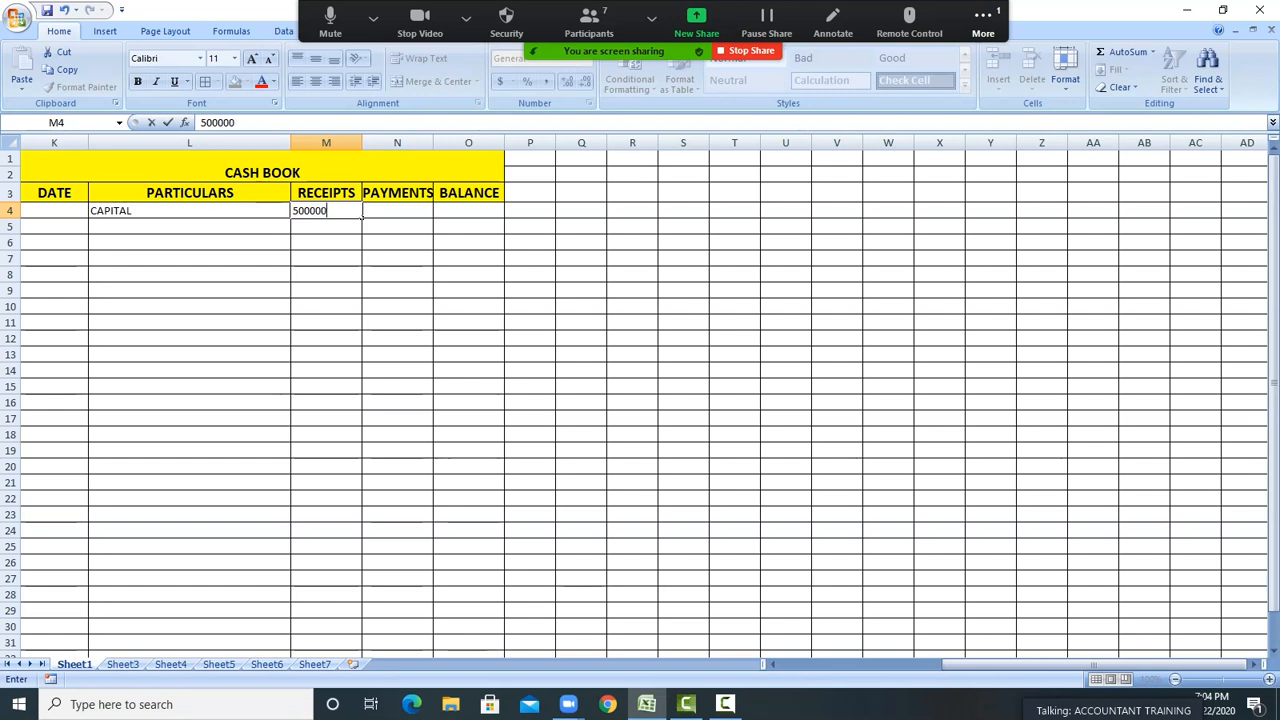
{"action": "key", "text": "Return"}
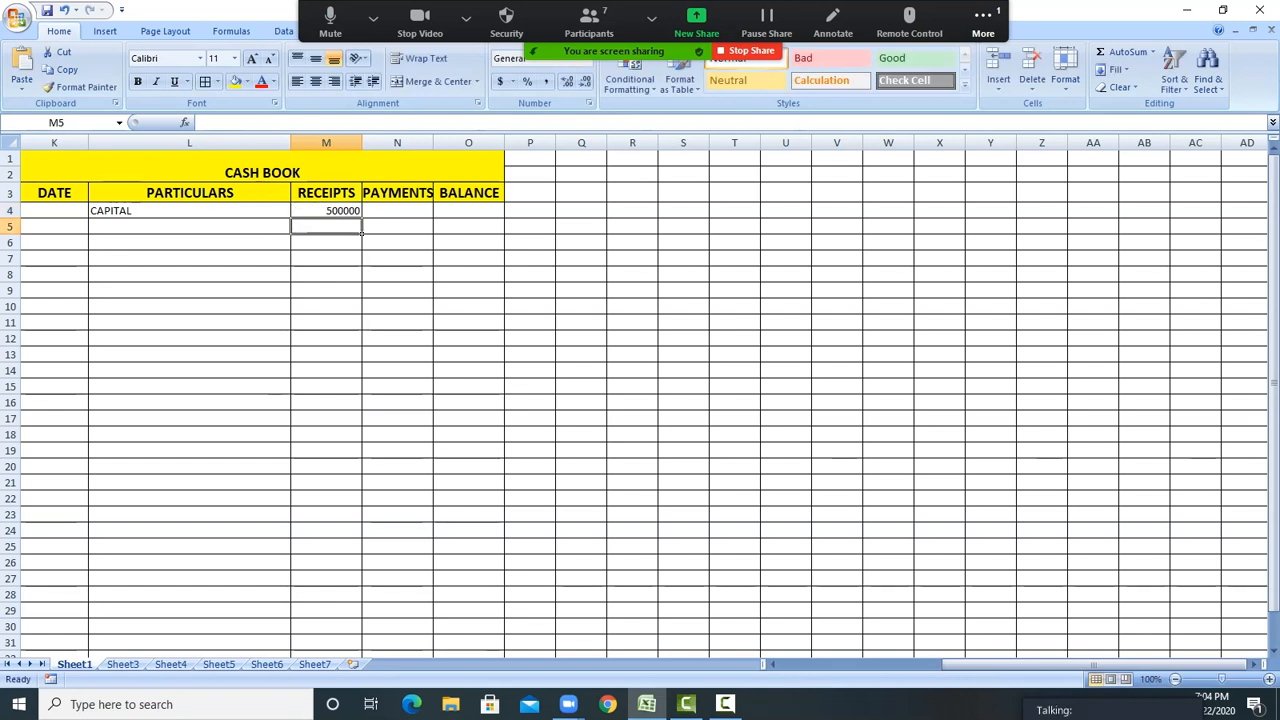
{"action": "left_click", "coordinate": [530, 306]}
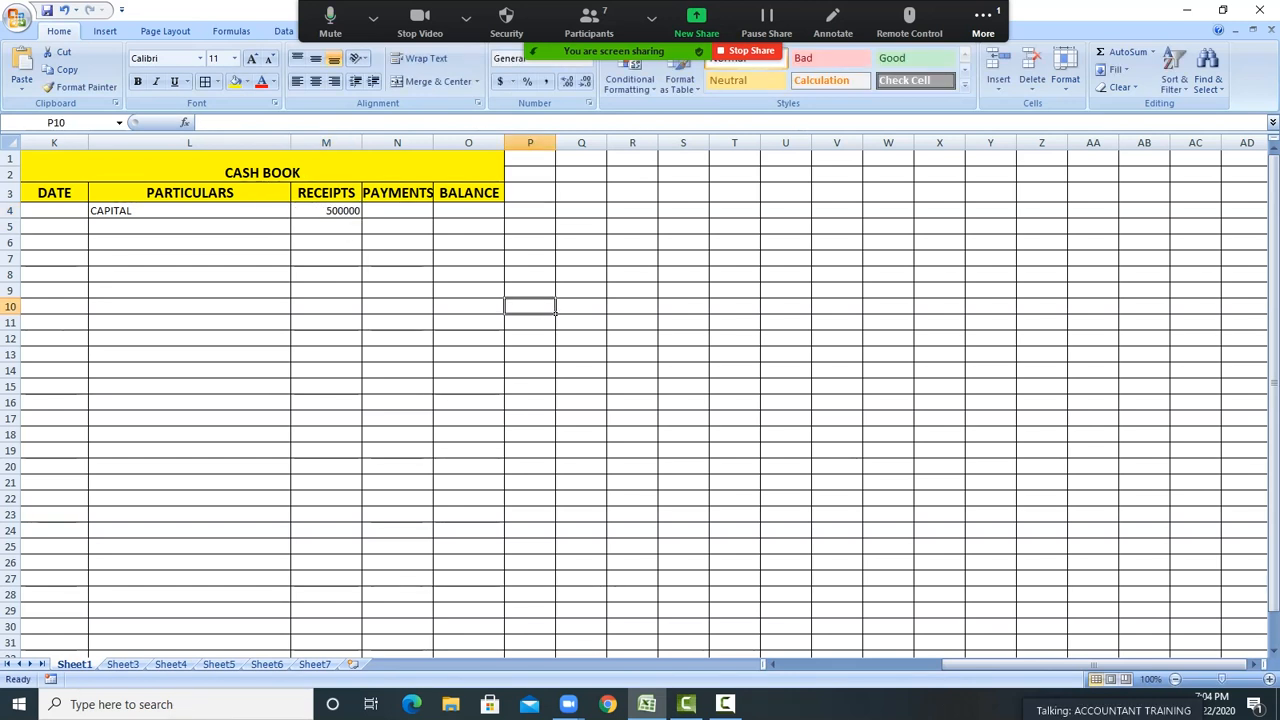
Enter the opening balance formula +M4 in cell O4
{"action": "left_click", "coordinate": [468, 211]}
{"action": "type", "text": "+"}
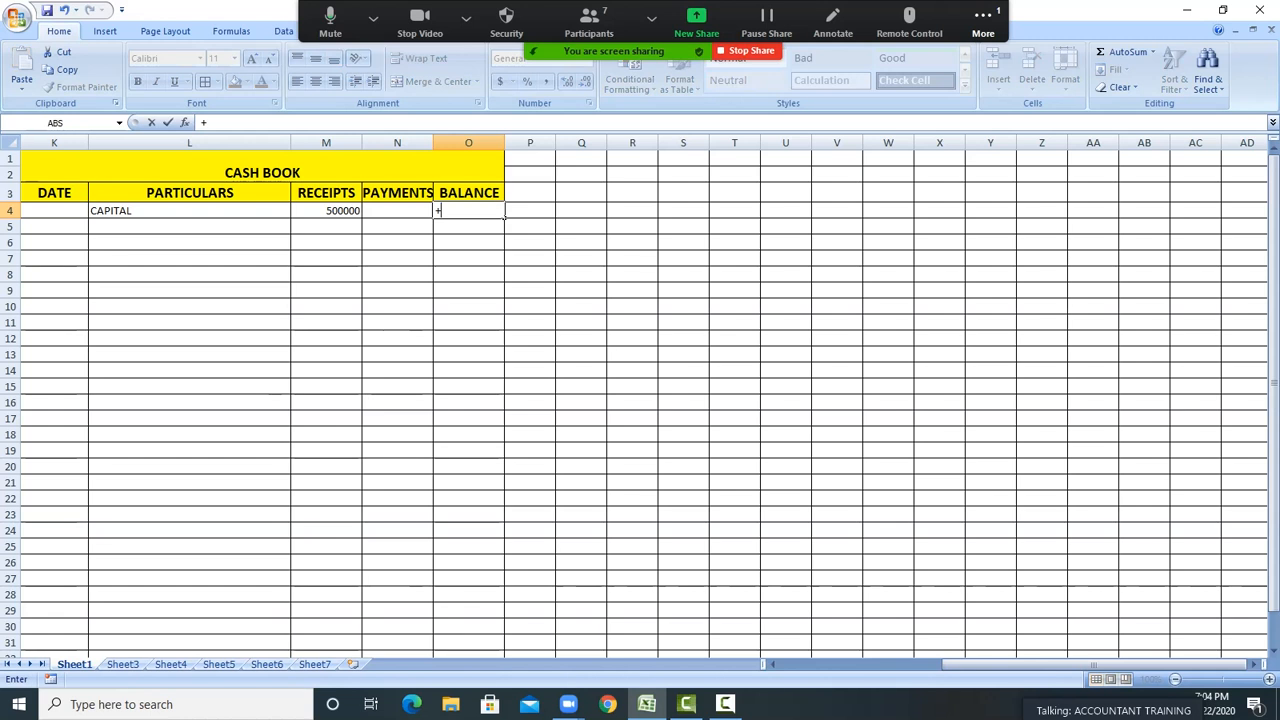
{"action": "left_click", "coordinate": [326, 211]}
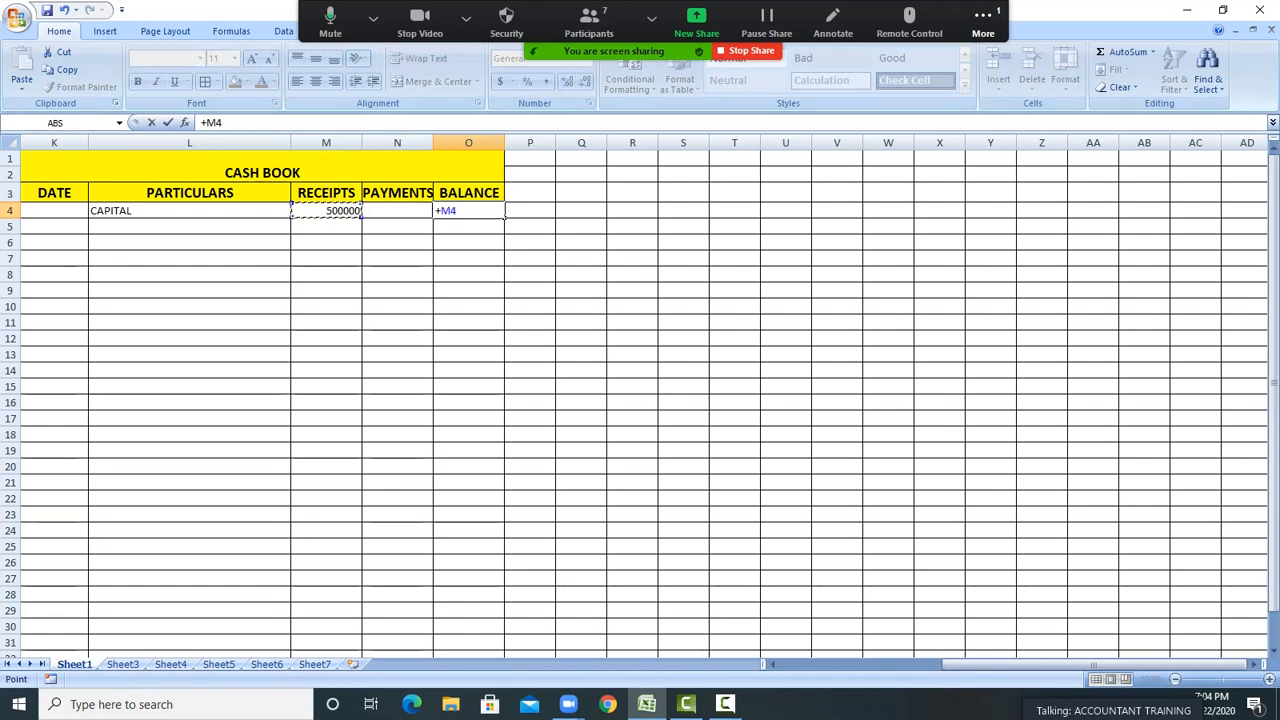
{"action": "key", "text": "Return"}
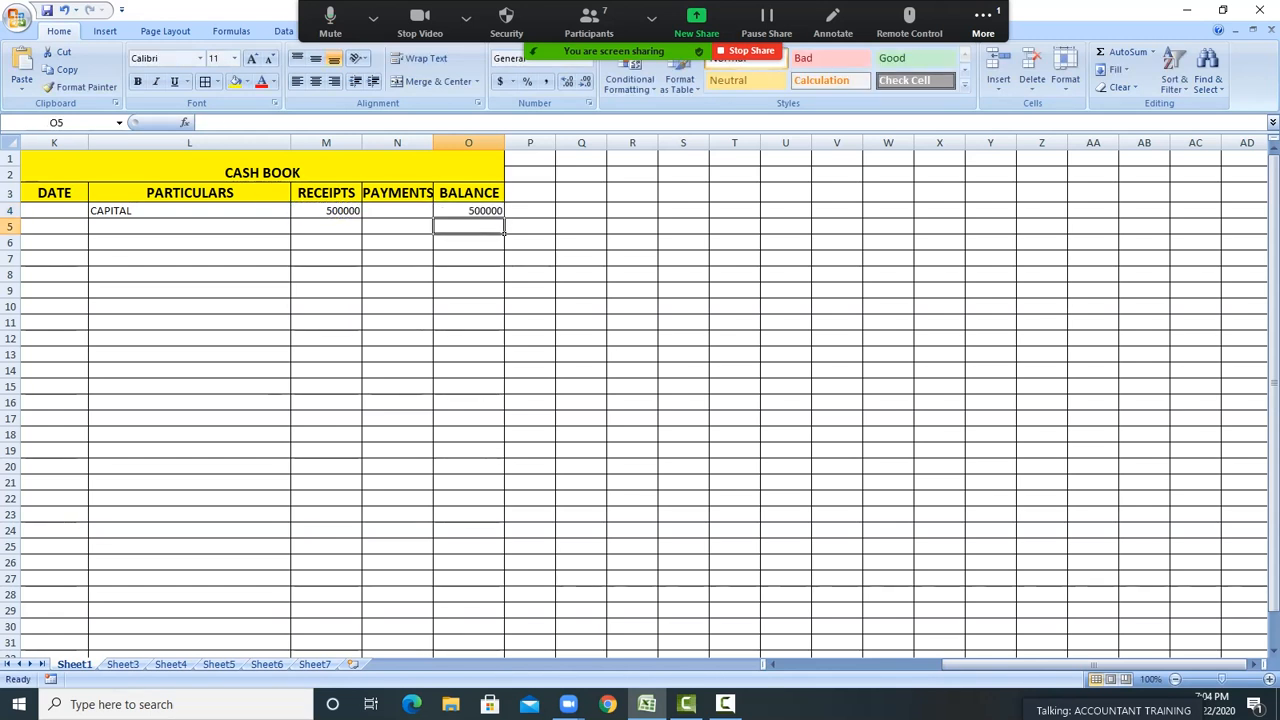
{"action": "left_click", "coordinate": [581, 322]}
Enter the running balance formula +O4+M5-N5 in O5 and fill it down the balance column to O31
{"action": "left_click", "coordinate": [468, 227]}
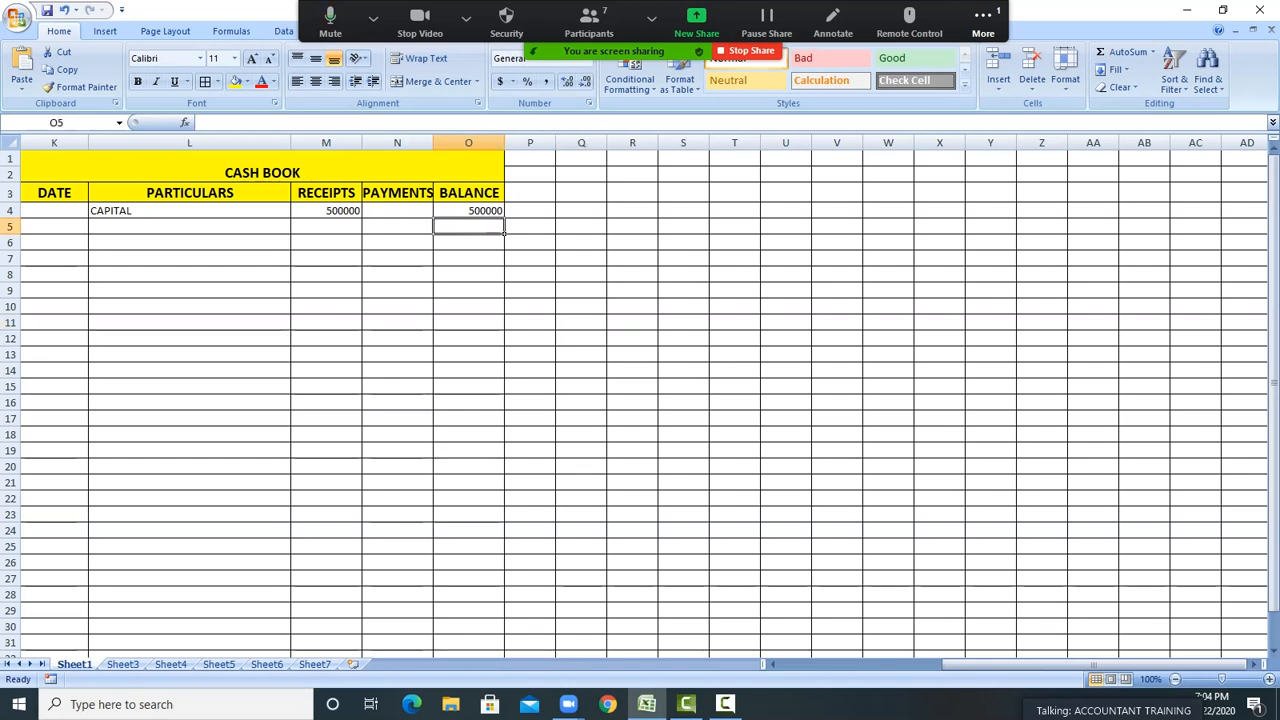
{"action": "type", "text": "+"}
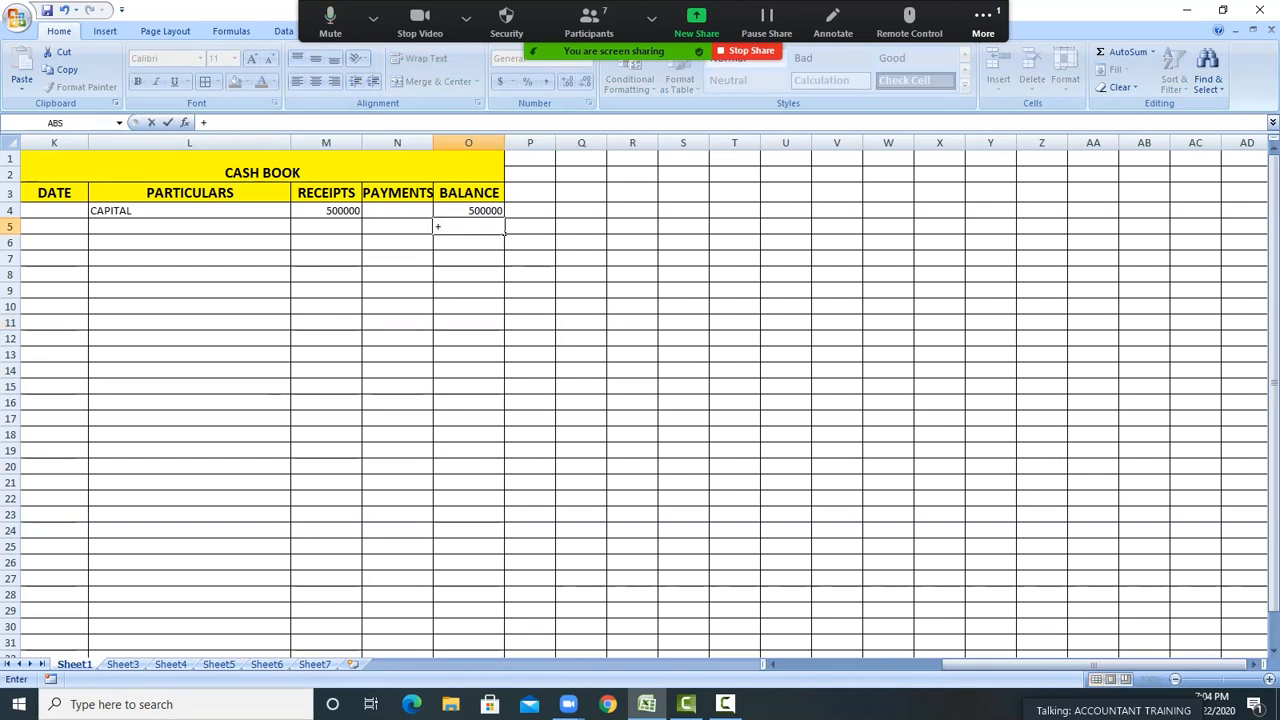
{"action": "key", "text": "Up"}
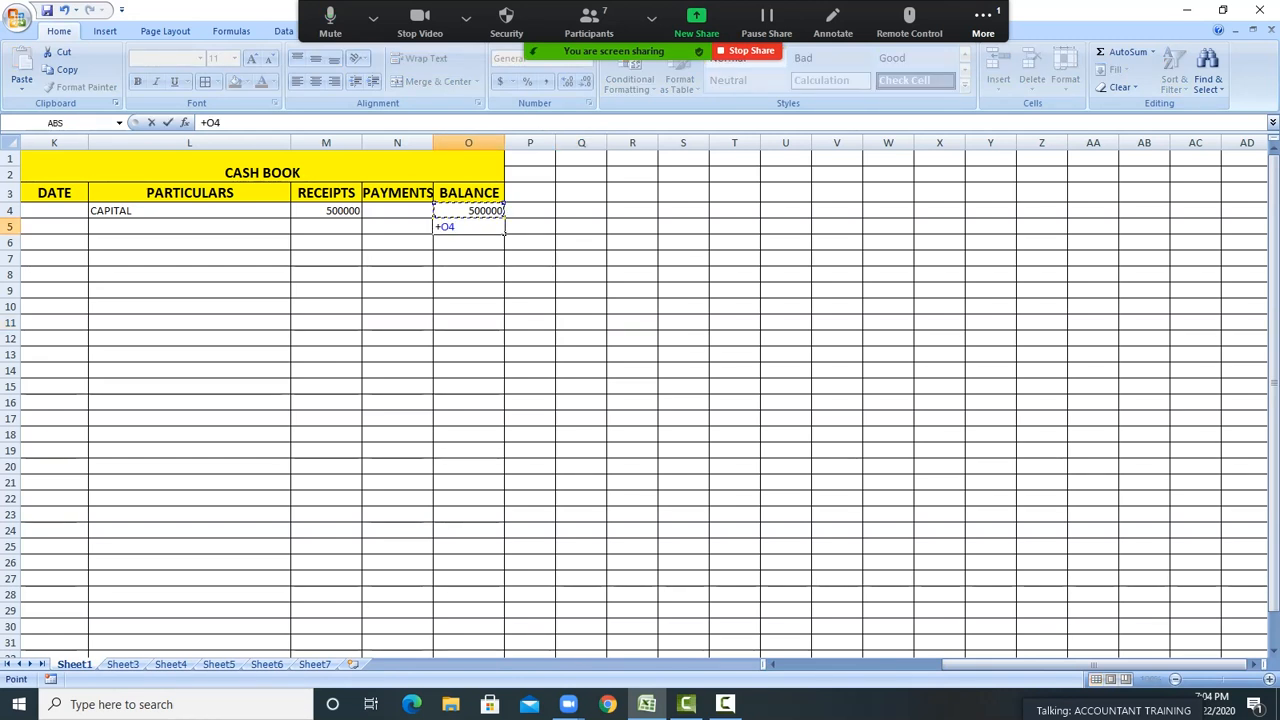
{"action": "type", "text": "+"}
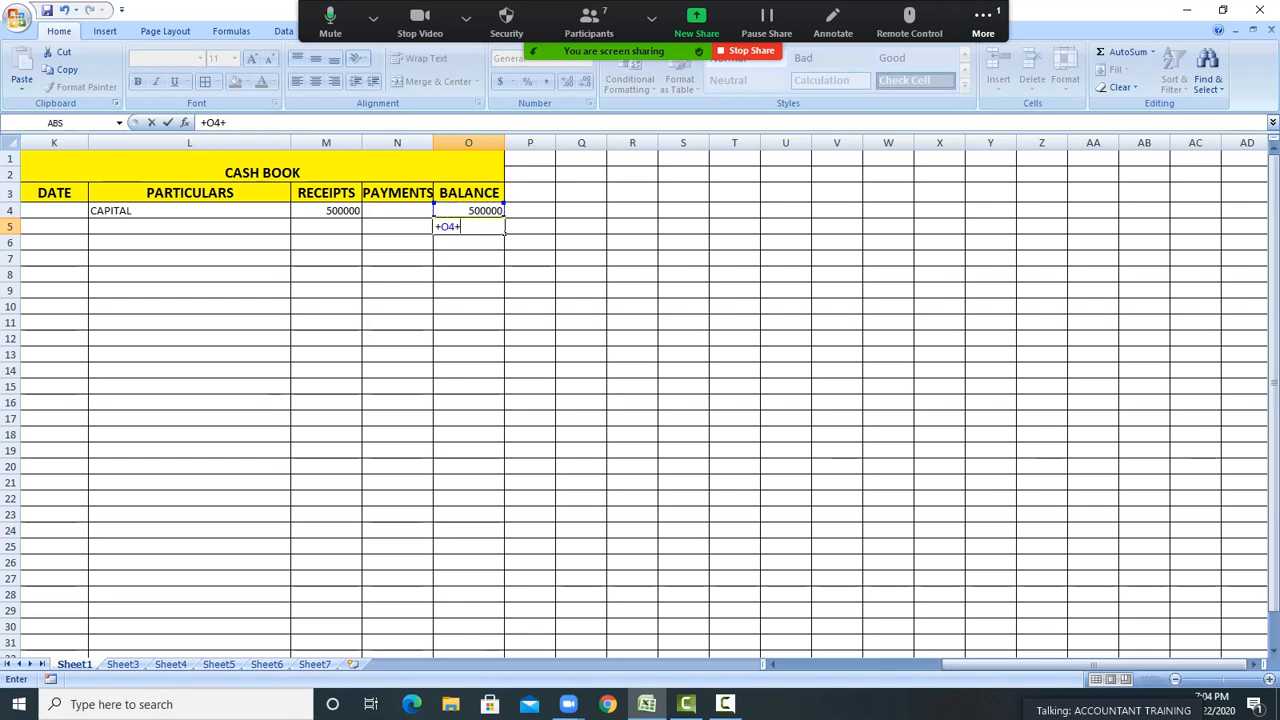
{"action": "key", "text": "Left"}
{"action": "key", "text": "Left"}
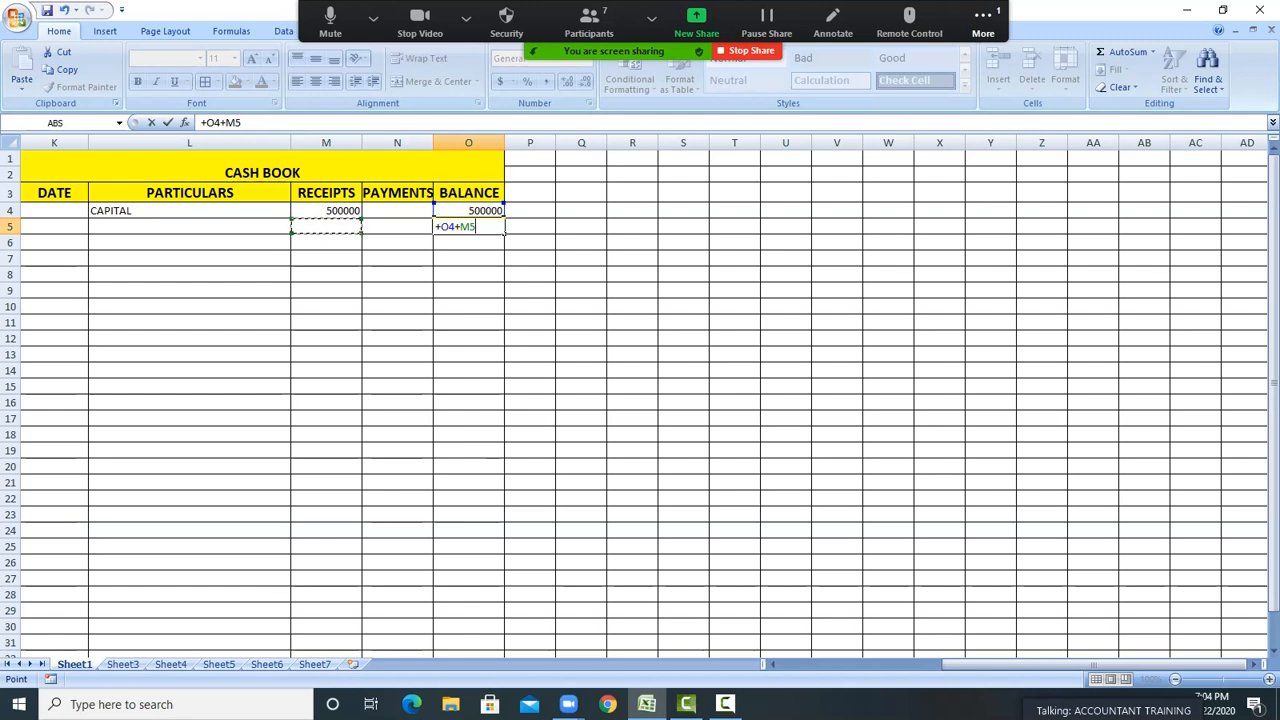
{"action": "type", "text": "-"}
{"action": "key", "text": "Left"}
{"action": "key", "text": "Return"}
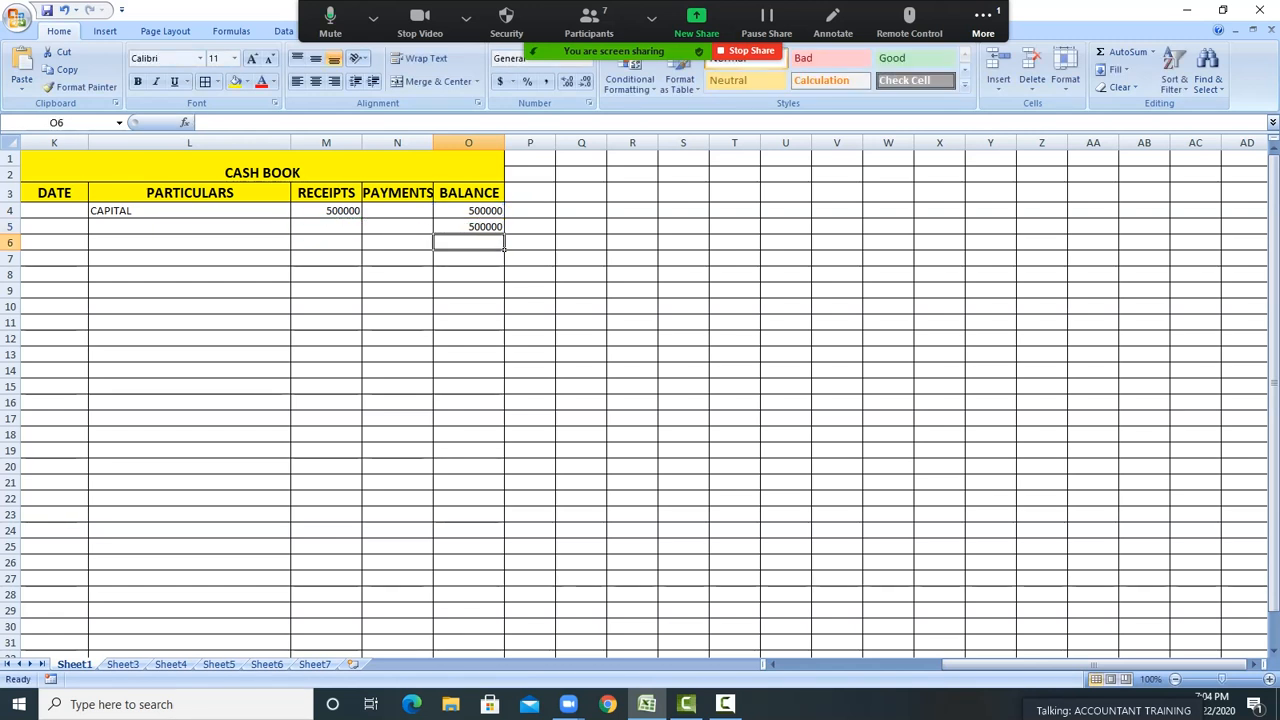
{"action": "left_click", "coordinate": [468, 227]}
{"action": "left_click_drag", "start_coordinate": [504, 234], "coordinate": [505, 650]}
Format the cash book body K4:O31 as bold 14-point text
{"action": "left_click_drag", "start_coordinate": [54, 210], "coordinate": [470, 642]}
{"action": "left_click", "coordinate": [252, 58]}
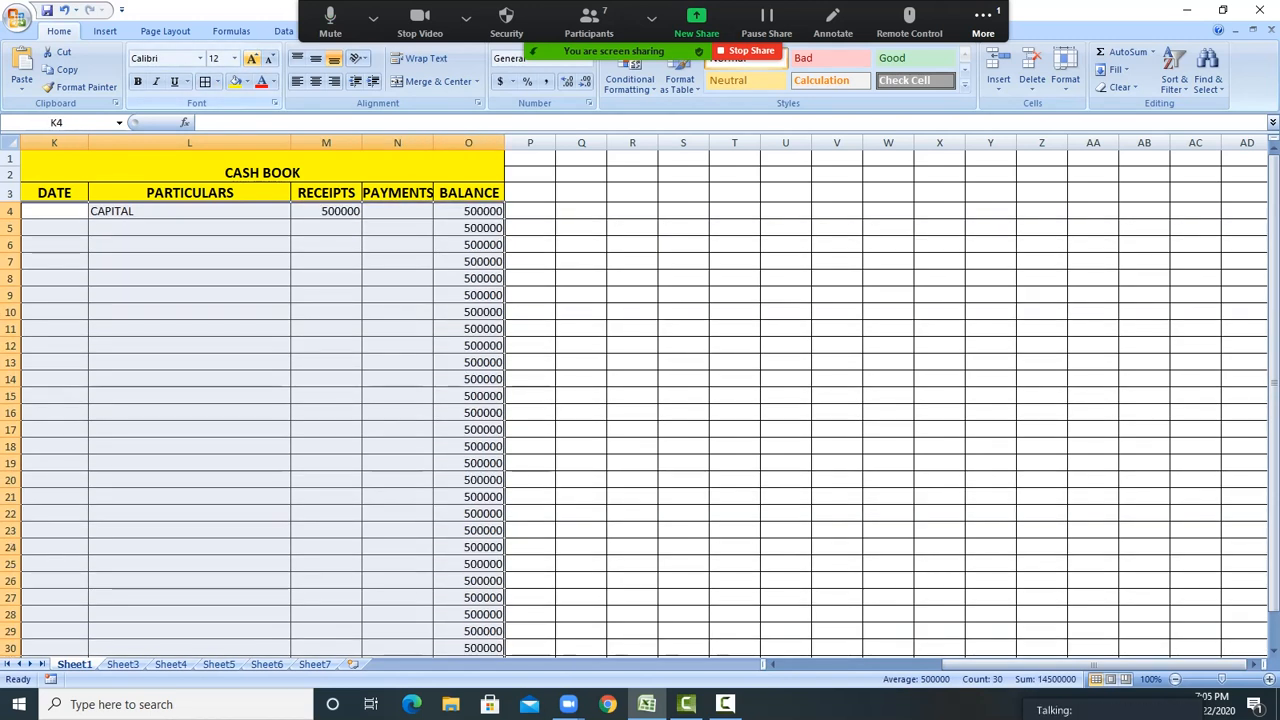
{"action": "left_click", "coordinate": [137, 81]}
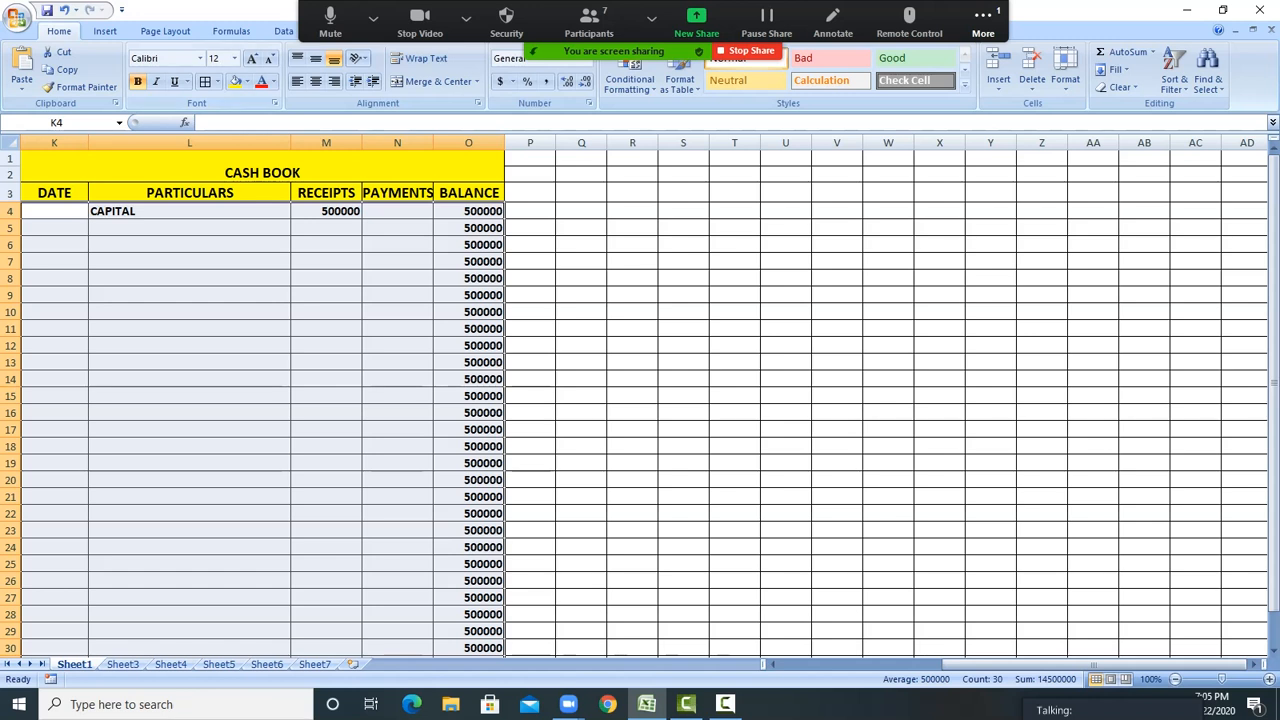
{"action": "left_click", "coordinate": [252, 58]}
{"action": "left_click", "coordinate": [189, 251]}
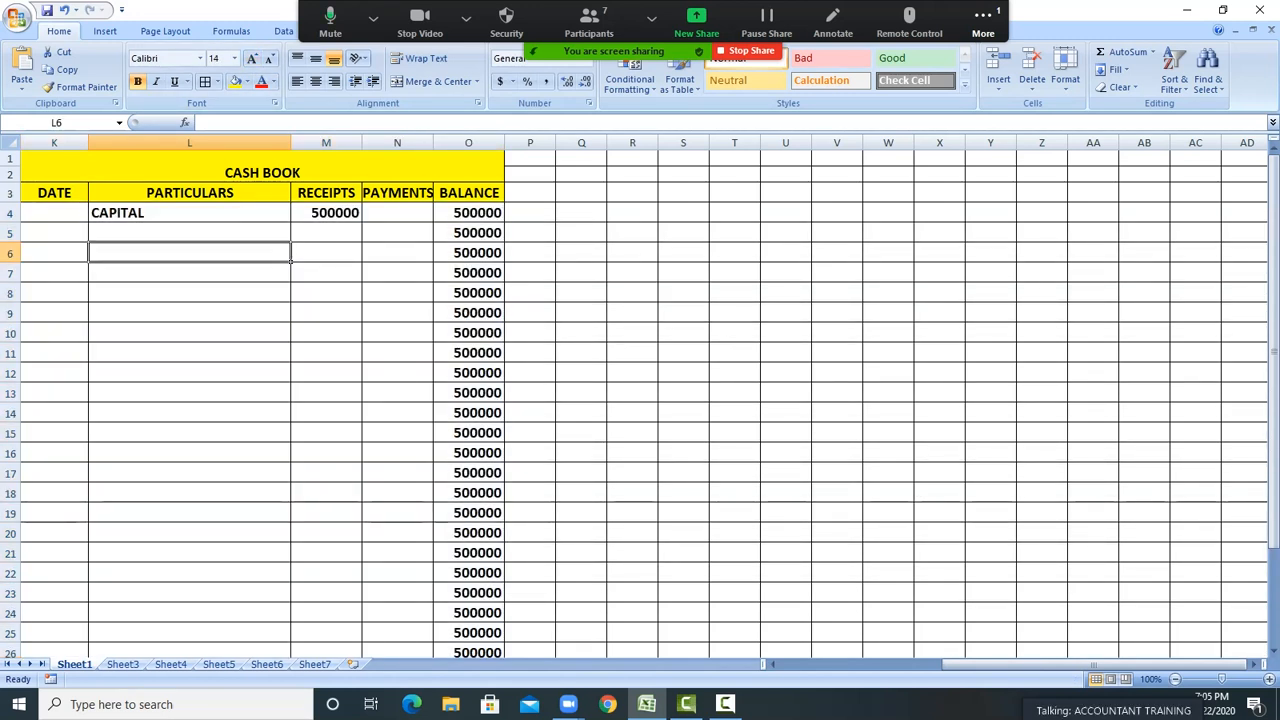
{"action": "left_click", "coordinate": [397, 552]}
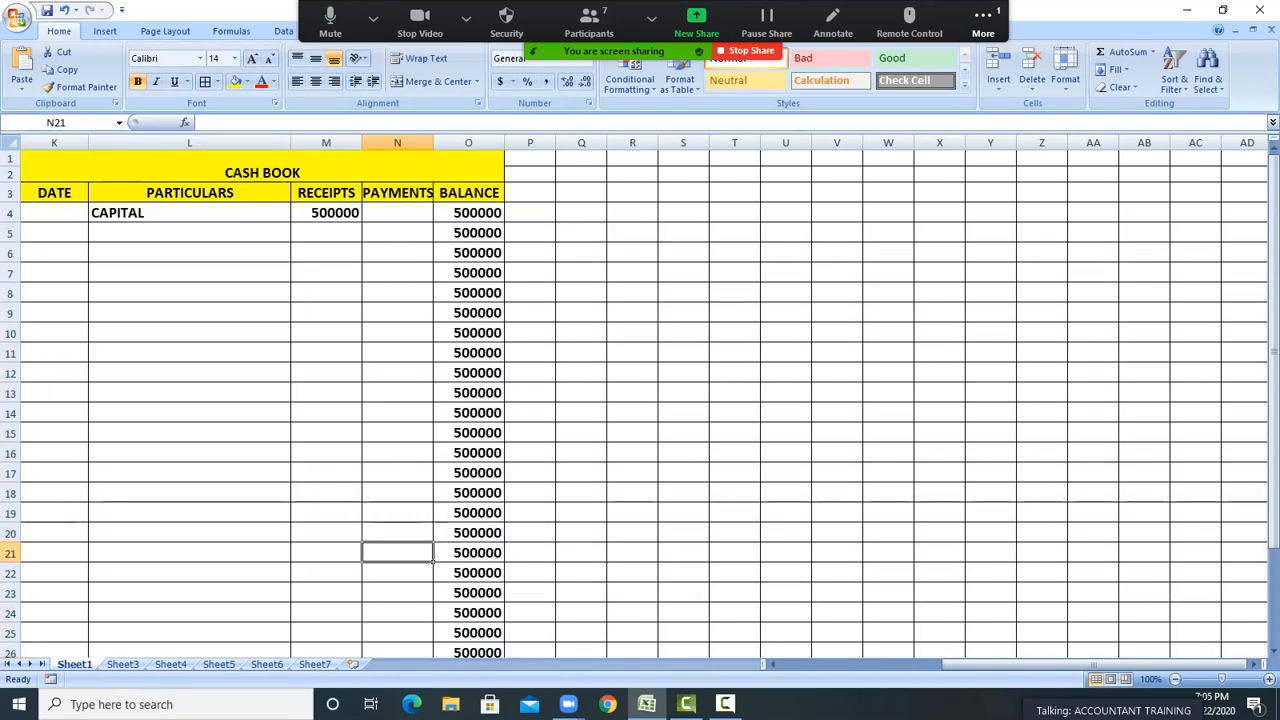
Enlarge the CASH BOOK title by four font-size increments
{"action": "left_click", "coordinate": [262, 168]}
{"action": "left_click", "coordinate": [252, 58]}
{"action": "left_click", "coordinate": [252, 58]}
{"action": "left_click", "coordinate": [252, 58]}
{"action": "left_click", "coordinate": [252, 58]}
{"action": "left_click", "coordinate": [189, 252]}
Enter the date 1-1-017 in K4 and the particulars SALE, FURNITURE, MACHINERY AND EQUIPMENT and POSTAGE in L5 to L8
{"action": "left_click", "coordinate": [54, 212]}
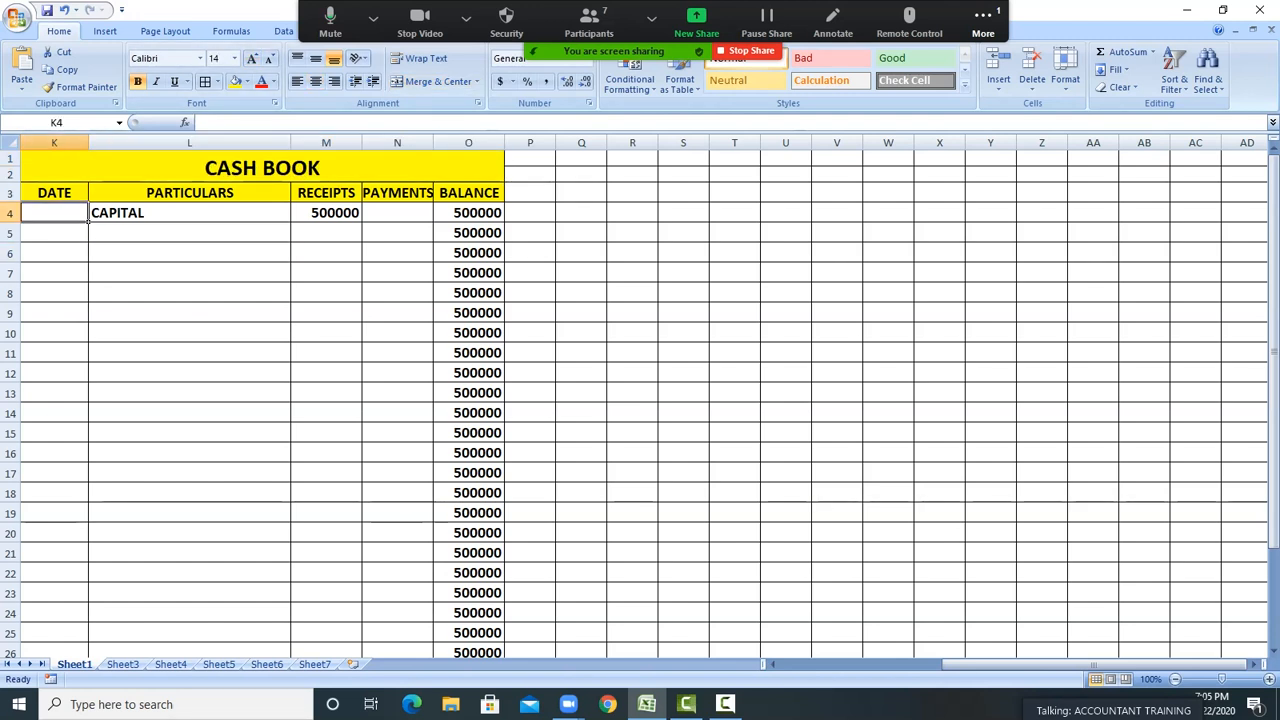
{"action": "type", "text": "1-1-017"}
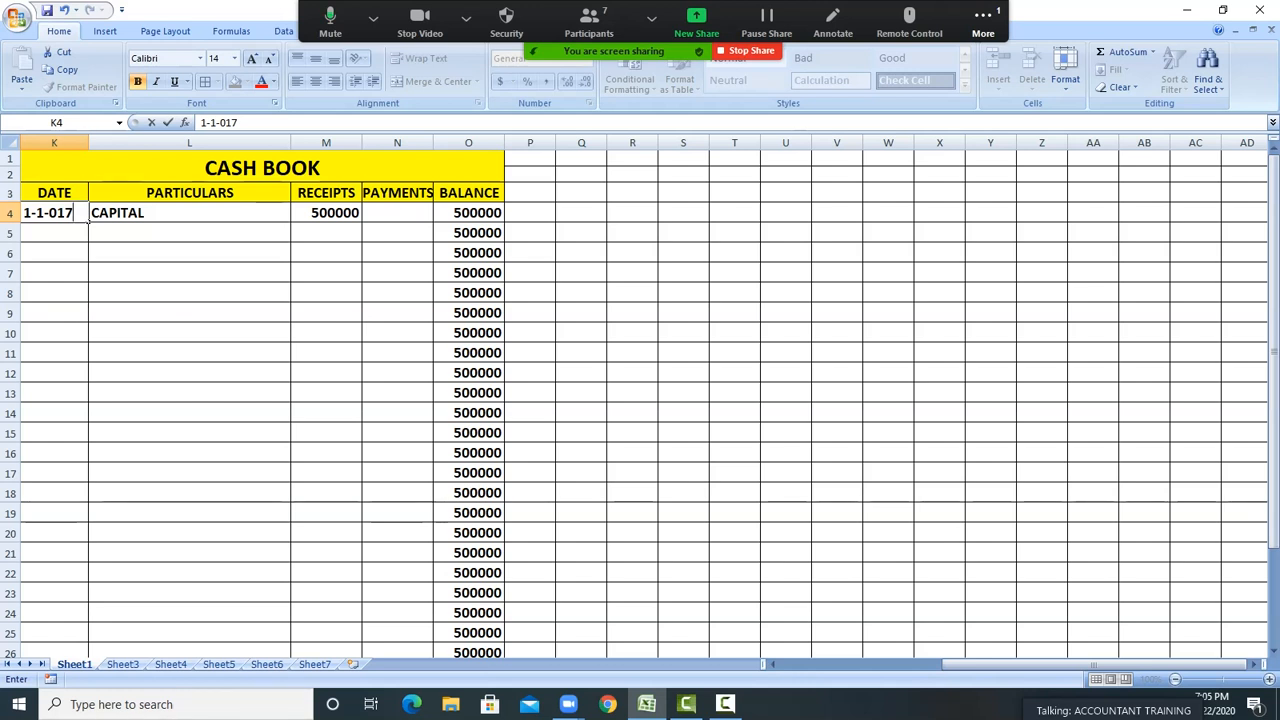
{"action": "left_click", "coordinate": [92, 229]}
{"action": "type", "text": "SALE"}
{"action": "key", "text": "Return"}
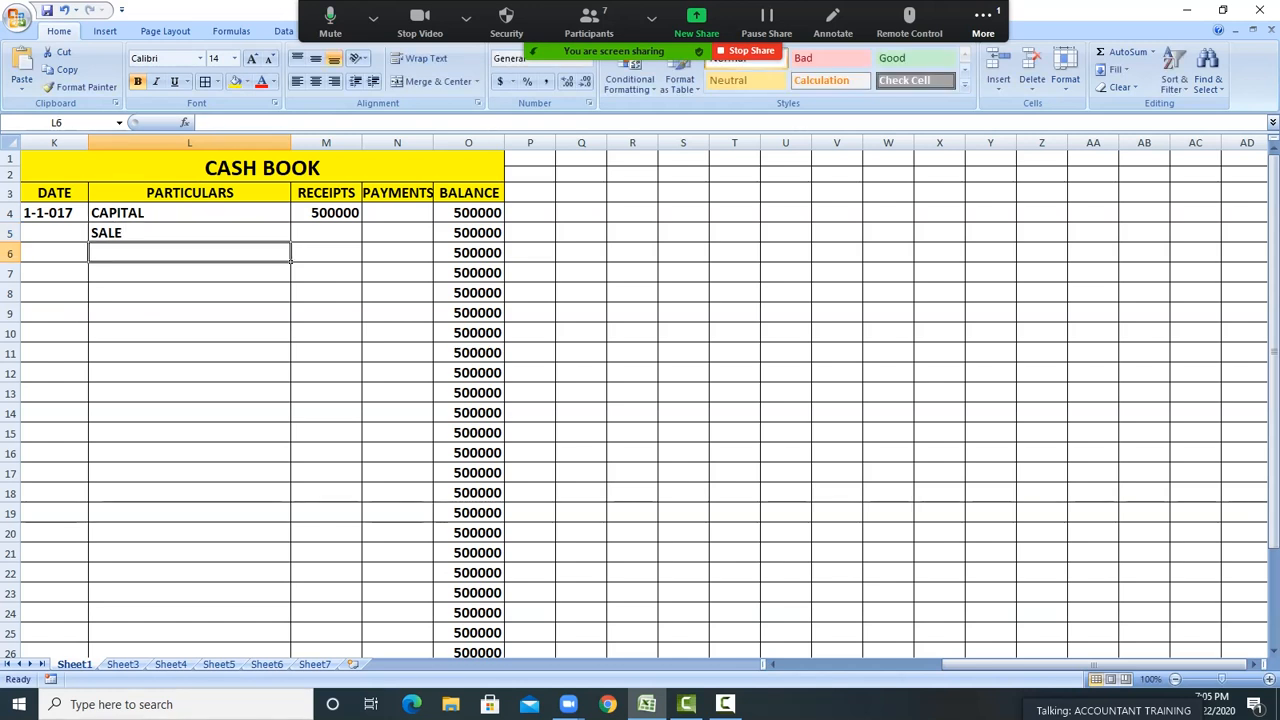
{"action": "type", "text": "FURNITURE"}
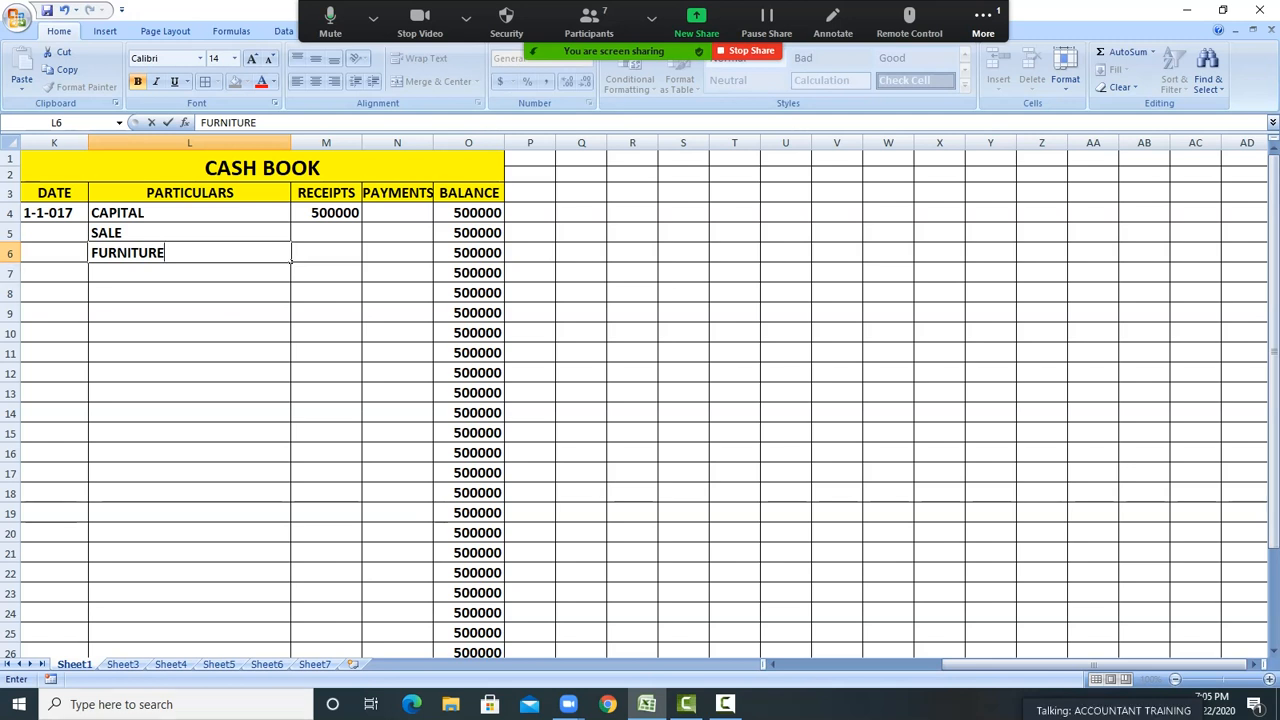
{"action": "key", "text": "Return"}
{"action": "type", "text": "MA"}
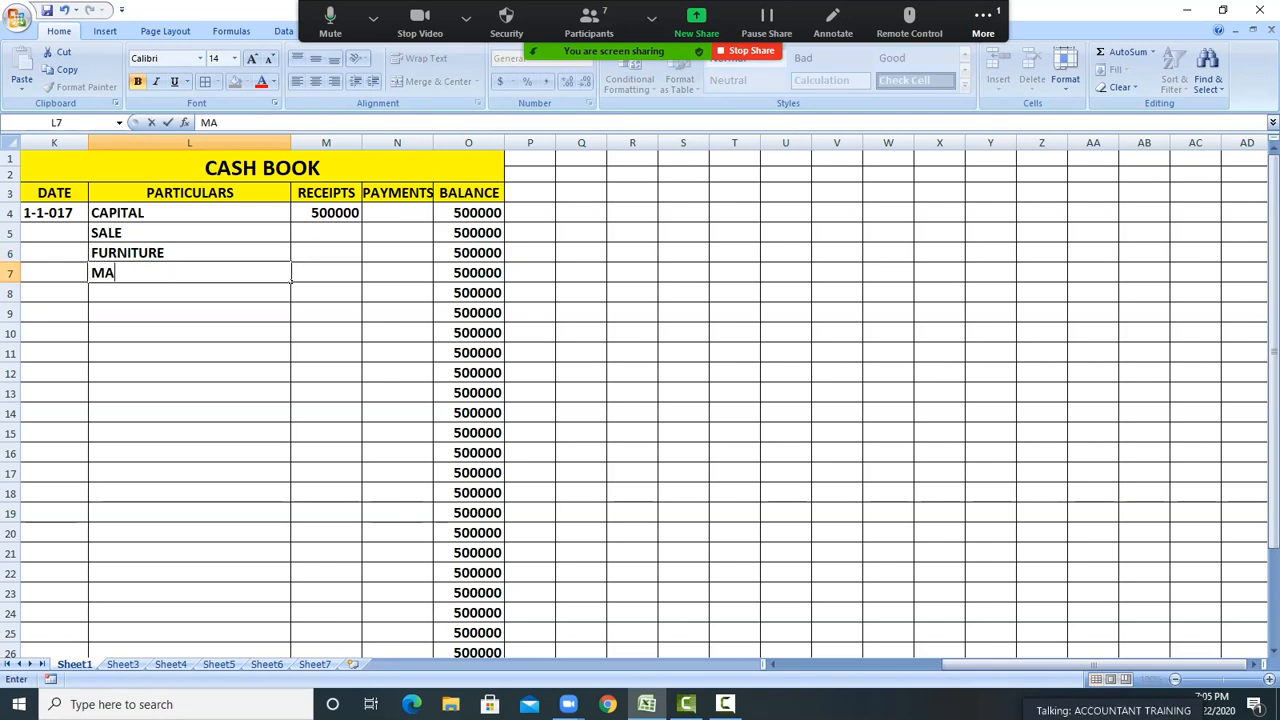
{"action": "type", "text": "CHINERY "}
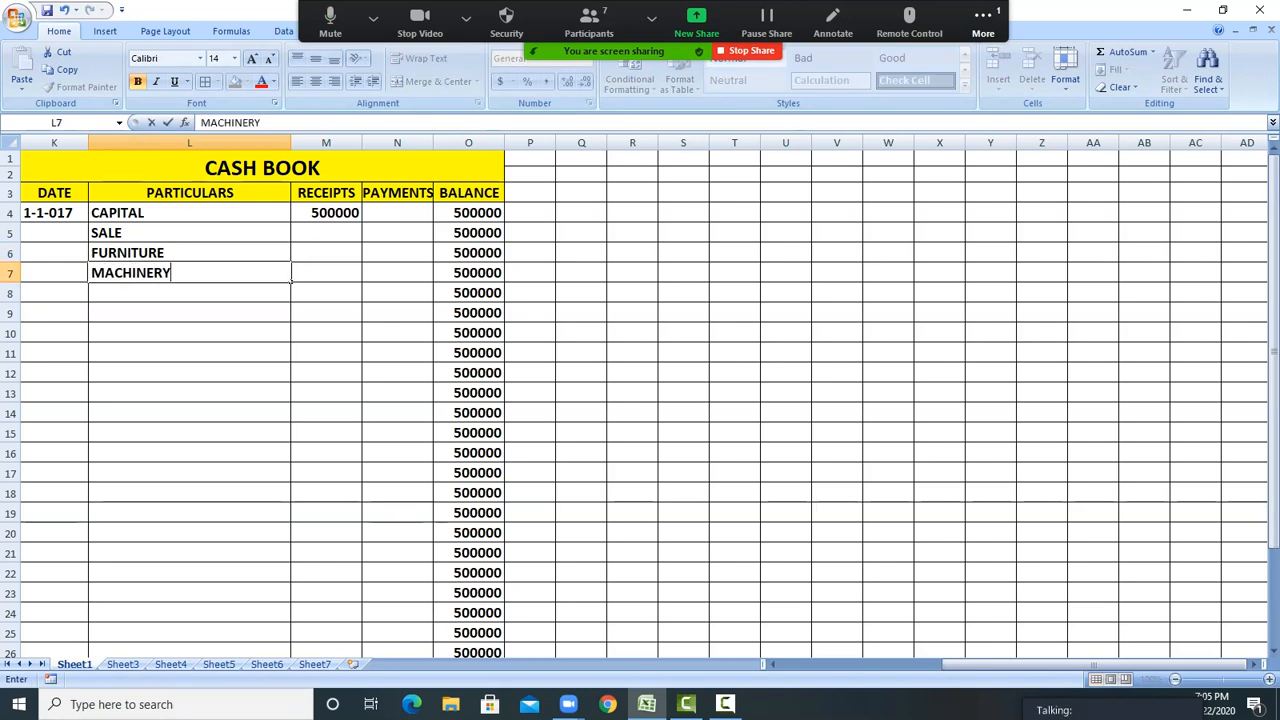
{"action": "type", "text": "AND EQUIPMENT"}
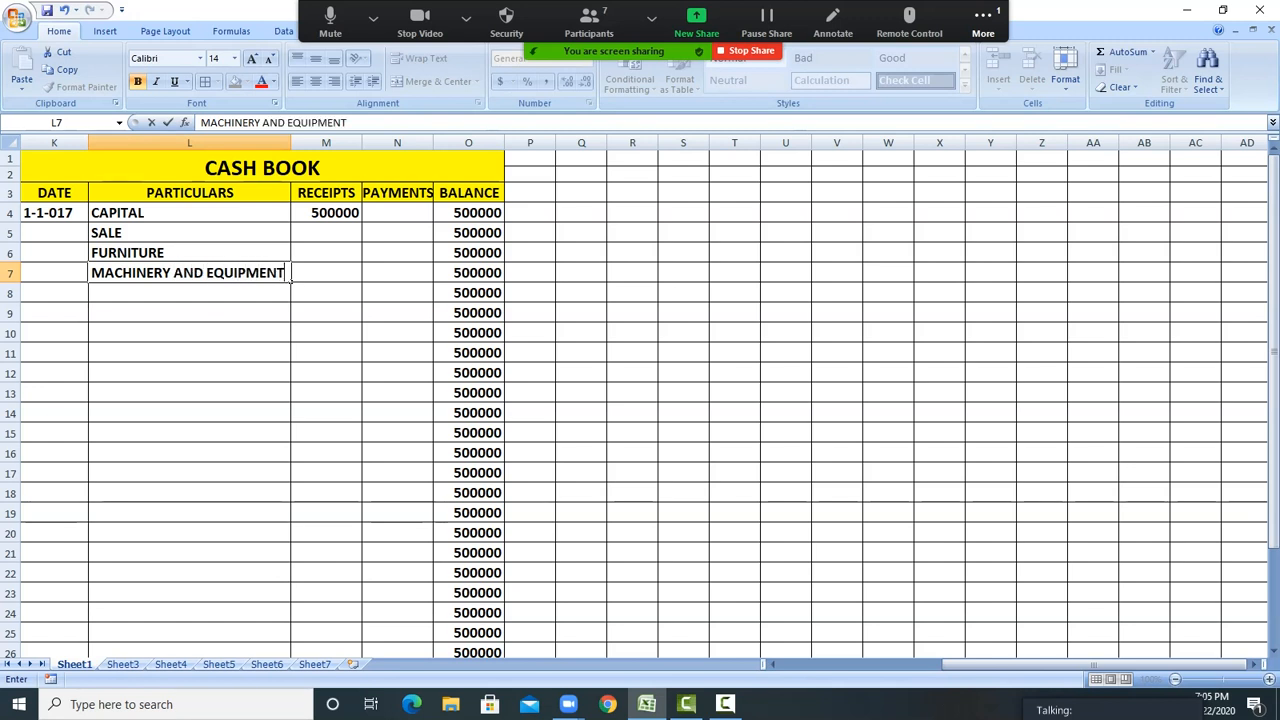
{"action": "key", "text": "Return"}
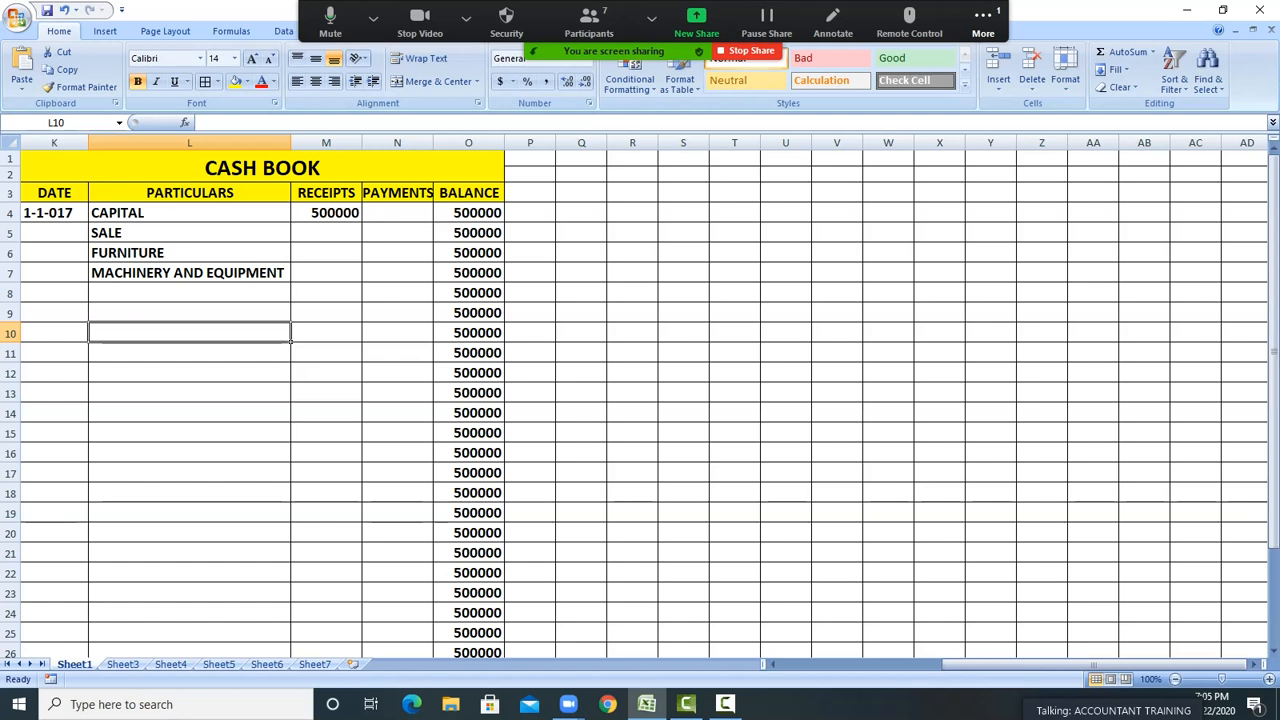
{"action": "type", "text": "POSTAGE"}
{"action": "left_click", "coordinate": [54, 233]}
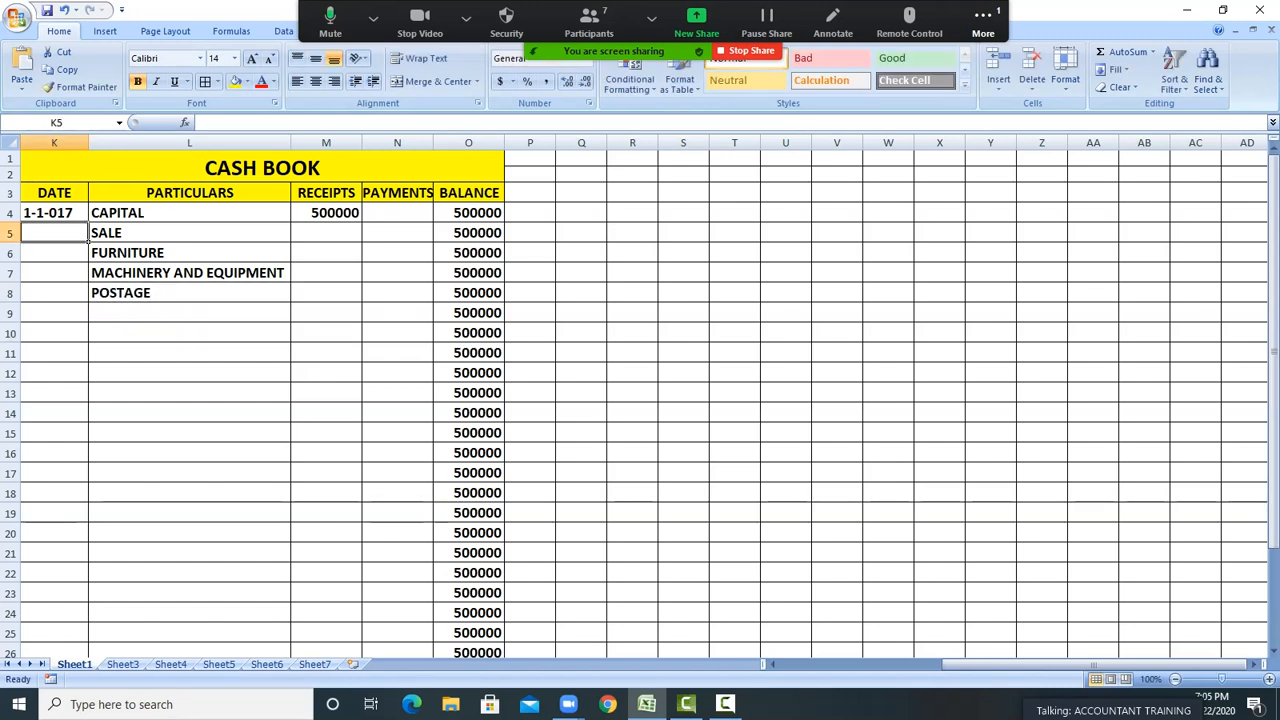
Repeat the four particulars in L5:L8 down the column to L25
{"action": "left_click_drag", "start_coordinate": [190, 233], "coordinate": [190, 293]}
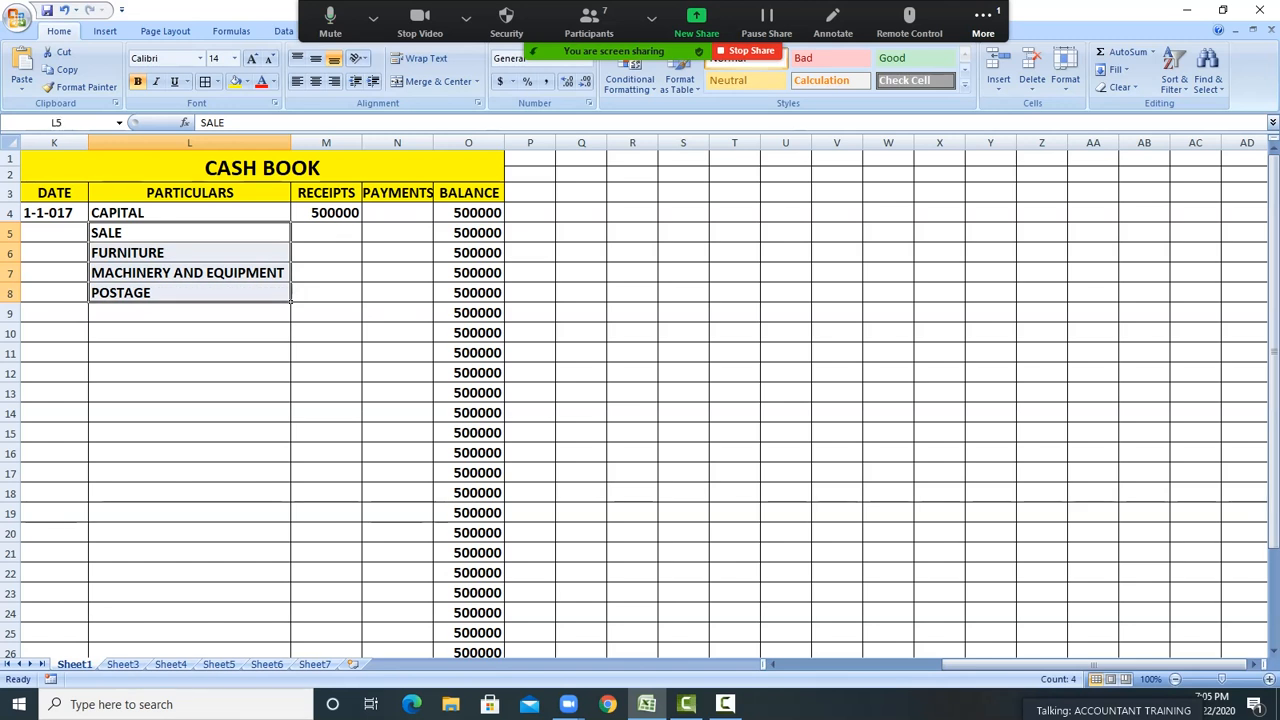
{"action": "left_click_drag", "start_coordinate": [291, 301], "coordinate": [296, 642]}
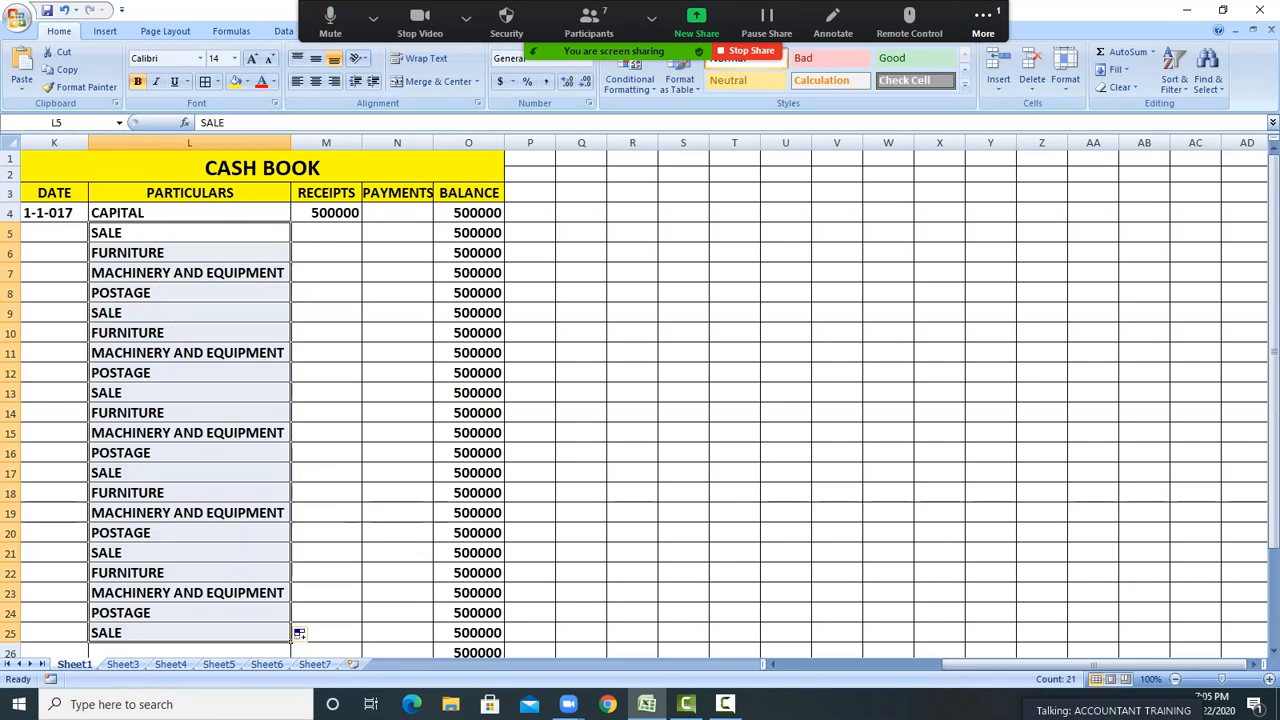
{"action": "left_click", "coordinate": [54, 233]}
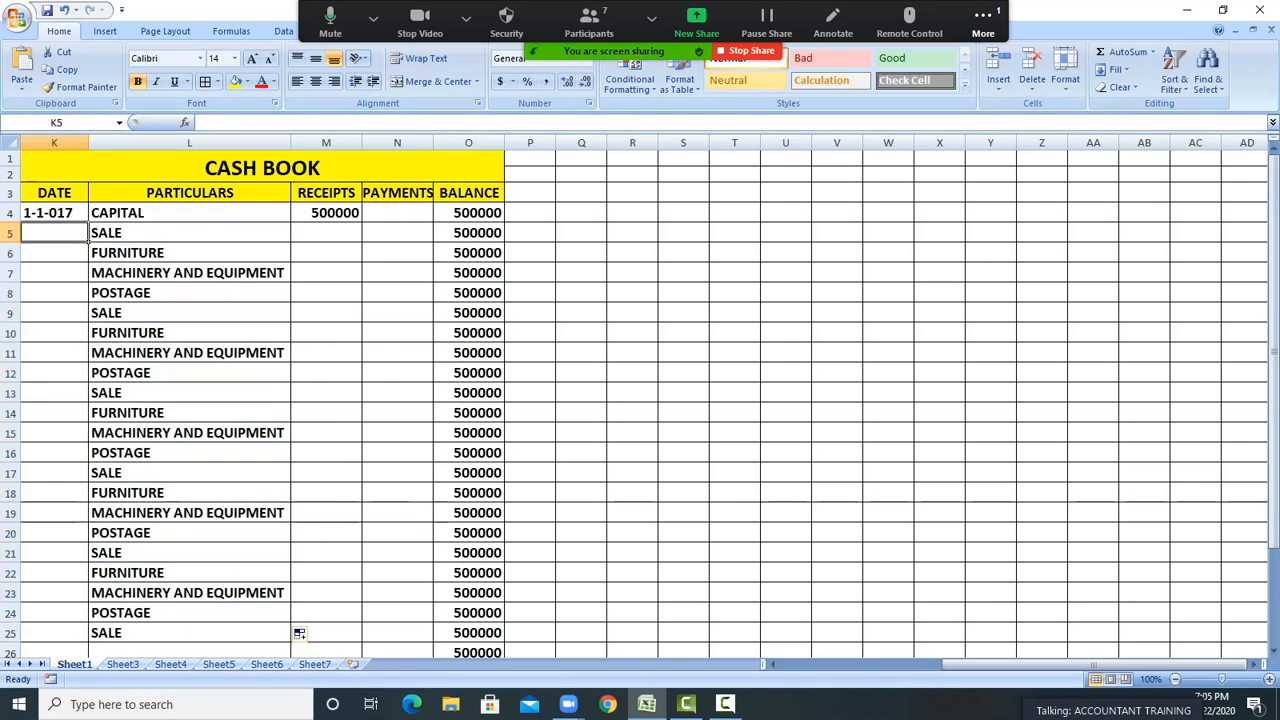
Copy the date from K4 into cells K5 to K25
{"action": "left_click", "coordinate": [54, 213]}
{"action": "right_click", "coordinate": [60, 213]}
{"action": "left_click", "coordinate": [100, 243]}
{"action": "left_click", "coordinate": [54, 233]}
{"action": "left_click_drag", "start_coordinate": [54, 233], "coordinate": [74, 630]}
{"action": "right_click", "coordinate": [76, 628]}
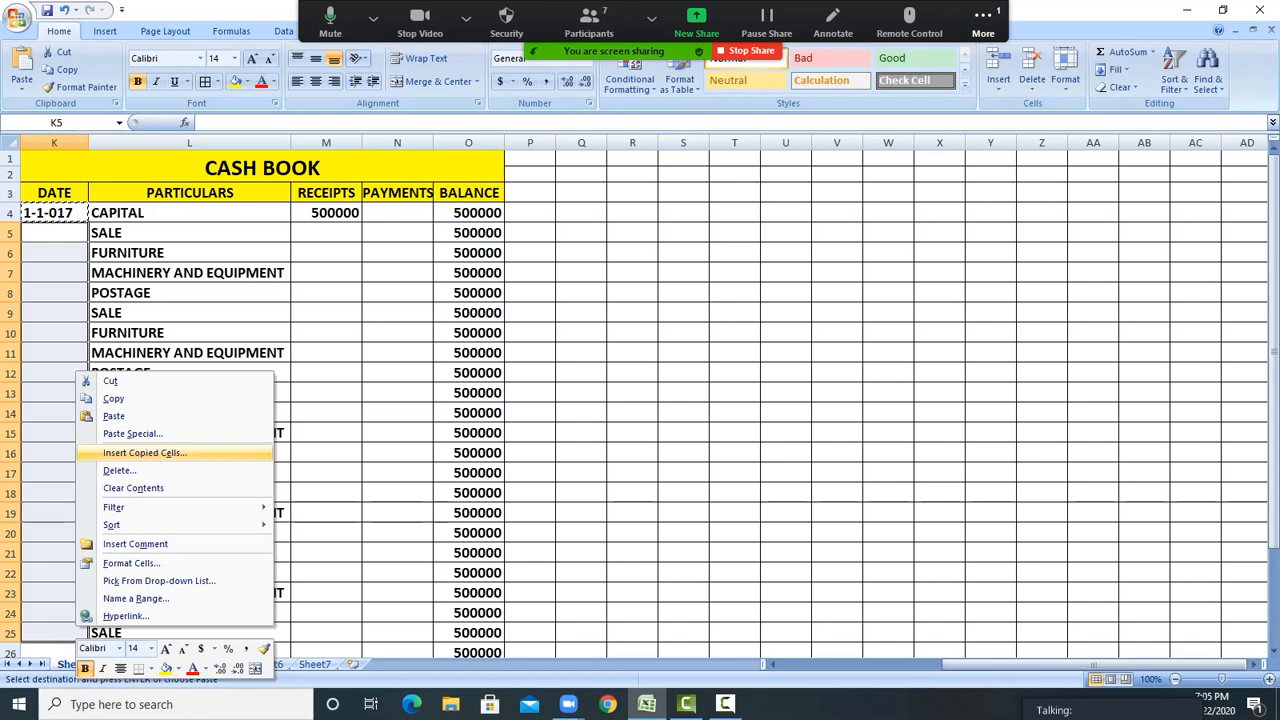
{"action": "left_click", "coordinate": [113, 415]}
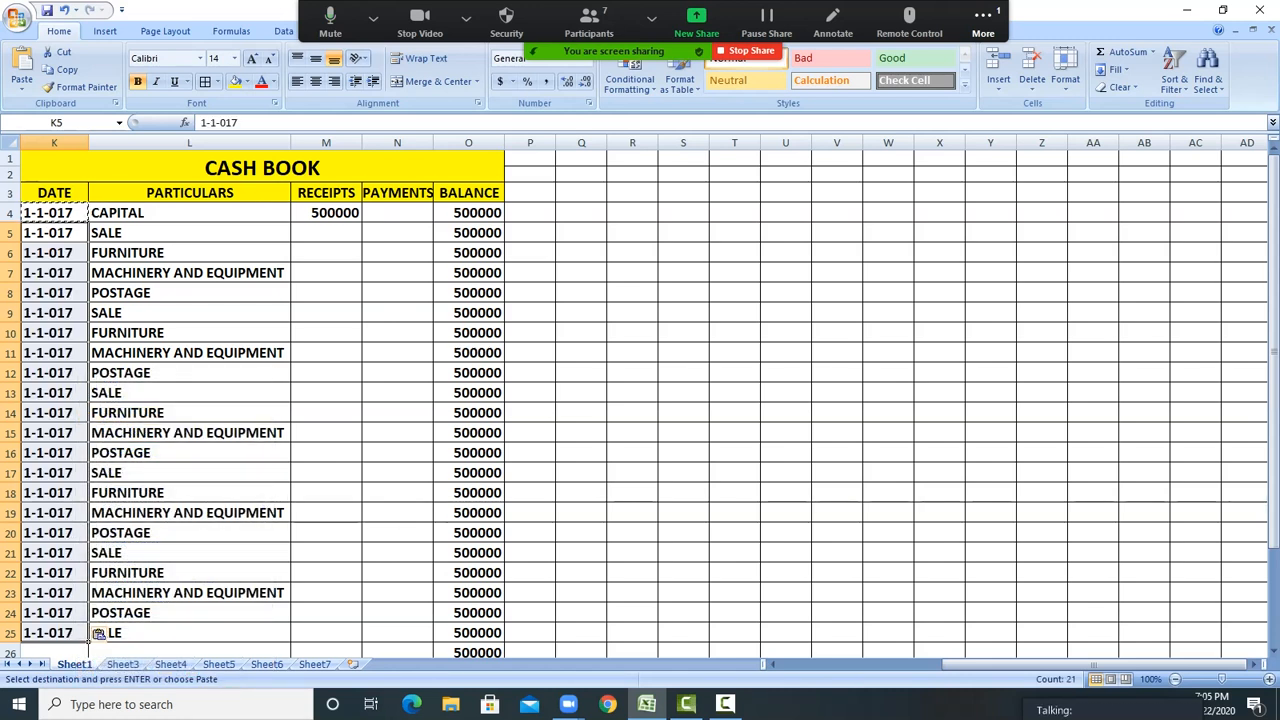
Enter the receipts for the first three SALE rows: 1254 in M5, 5897 in M9 and 7548 in M13
{"action": "left_click", "coordinate": [326, 233]}
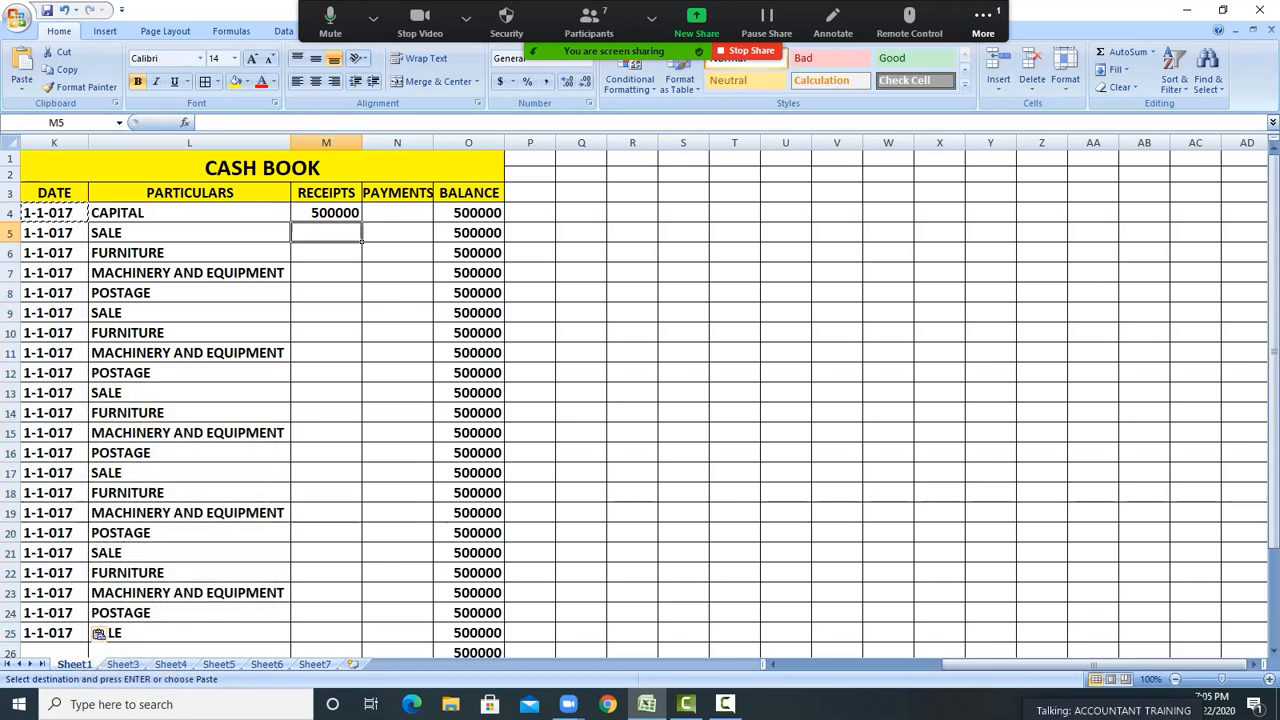
{"action": "type", "text": "1254"}
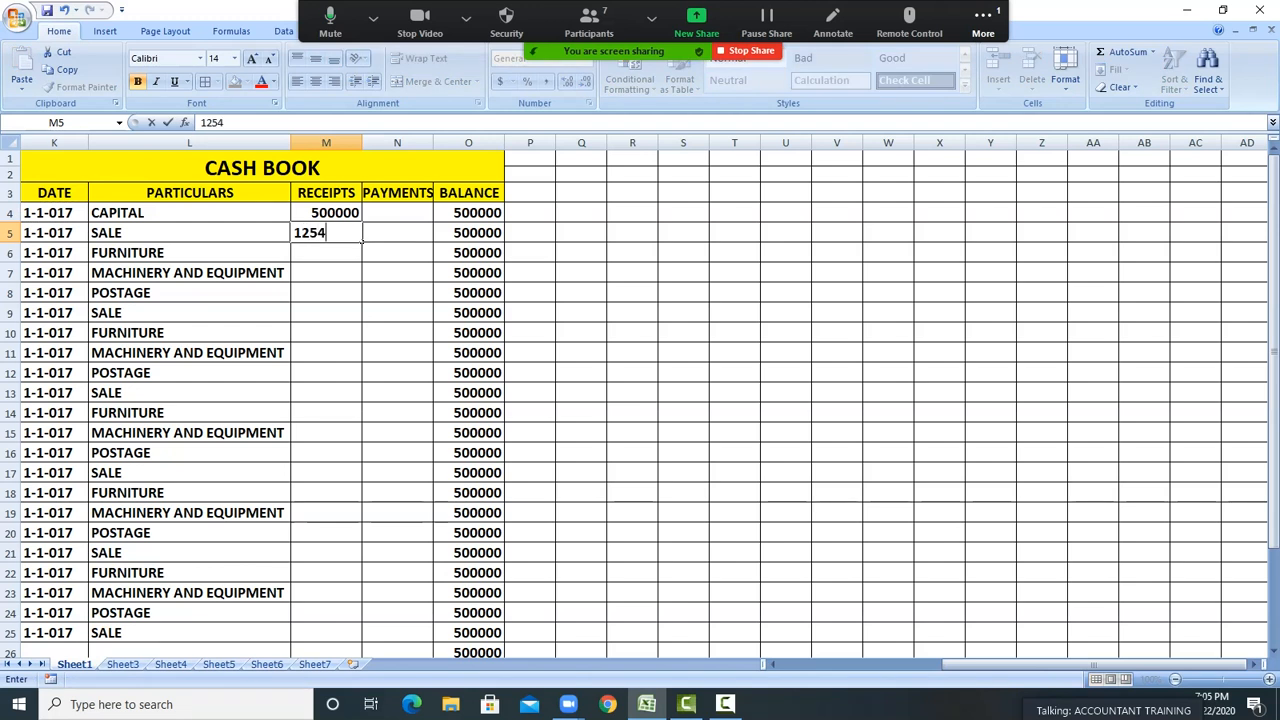
{"action": "key", "text": "Return"}
{"action": "key", "text": "Down"}
{"action": "key", "text": "Down"}
{"action": "key", "text": "Down"}
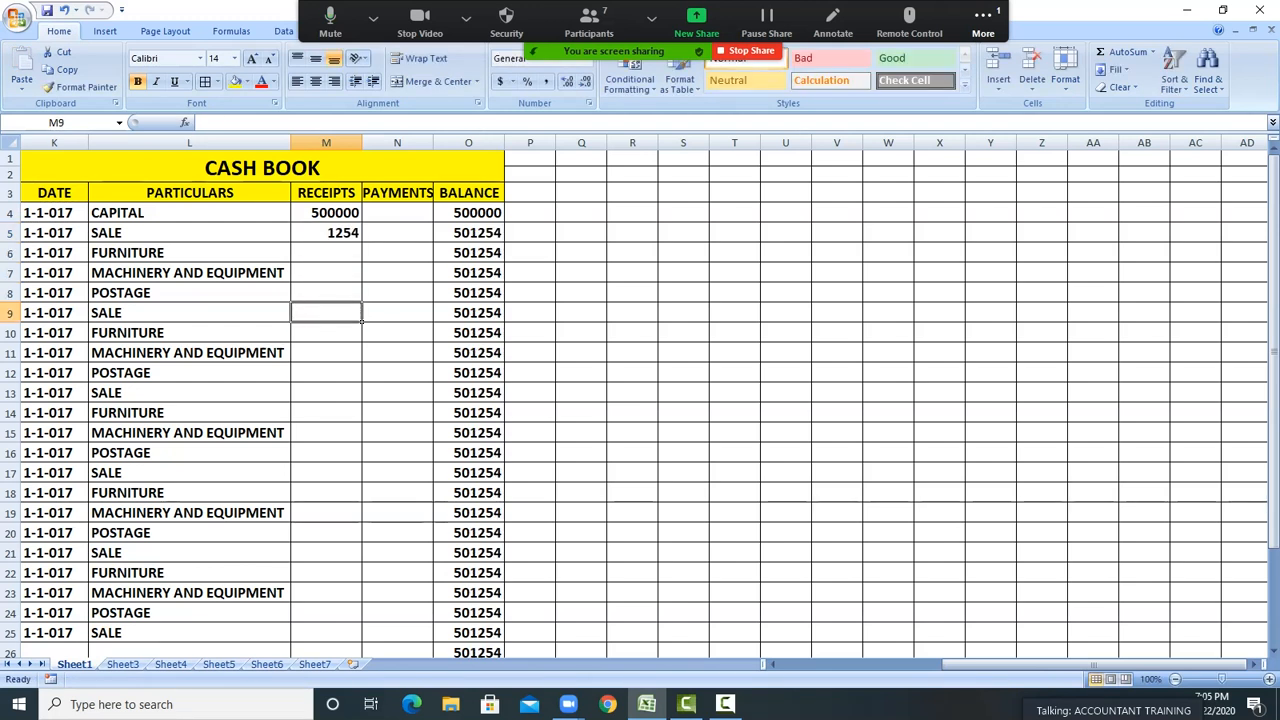
{"action": "type", "text": "5897"}
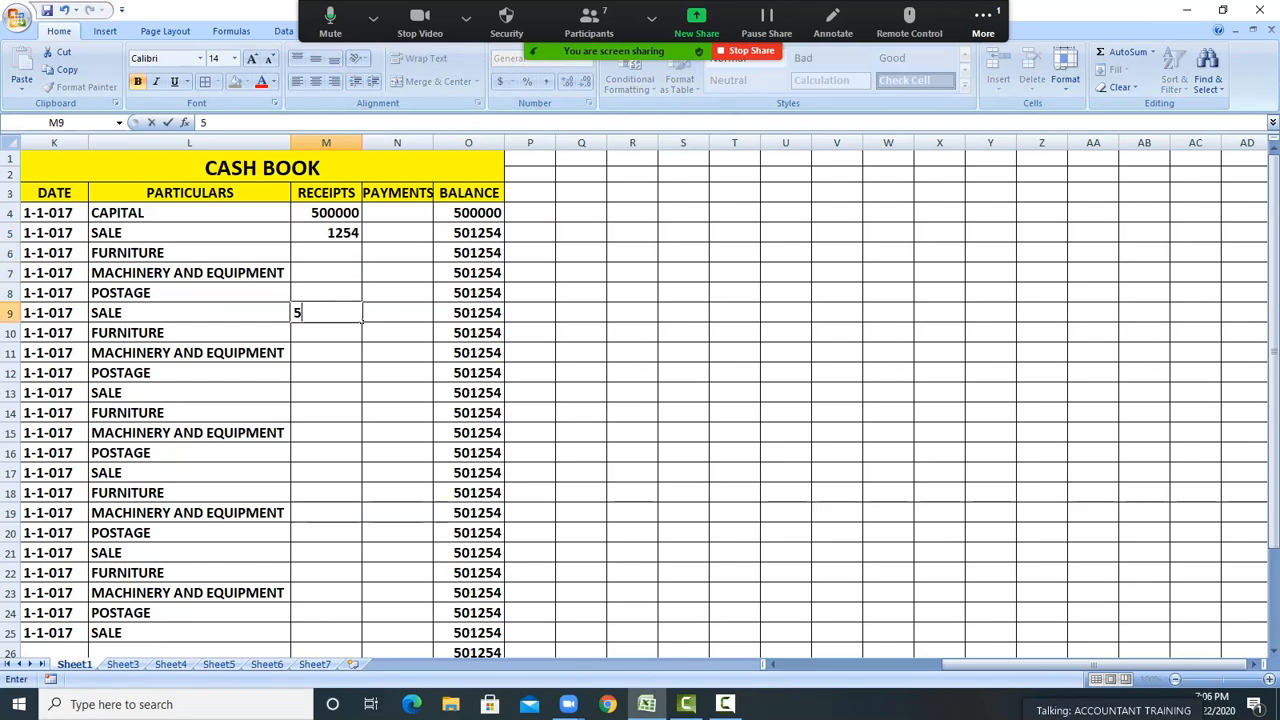
{"action": "key", "text": "Return"}
{"action": "key", "text": "Down"}
{"action": "key", "text": "Down"}
{"action": "key", "text": "Down"}
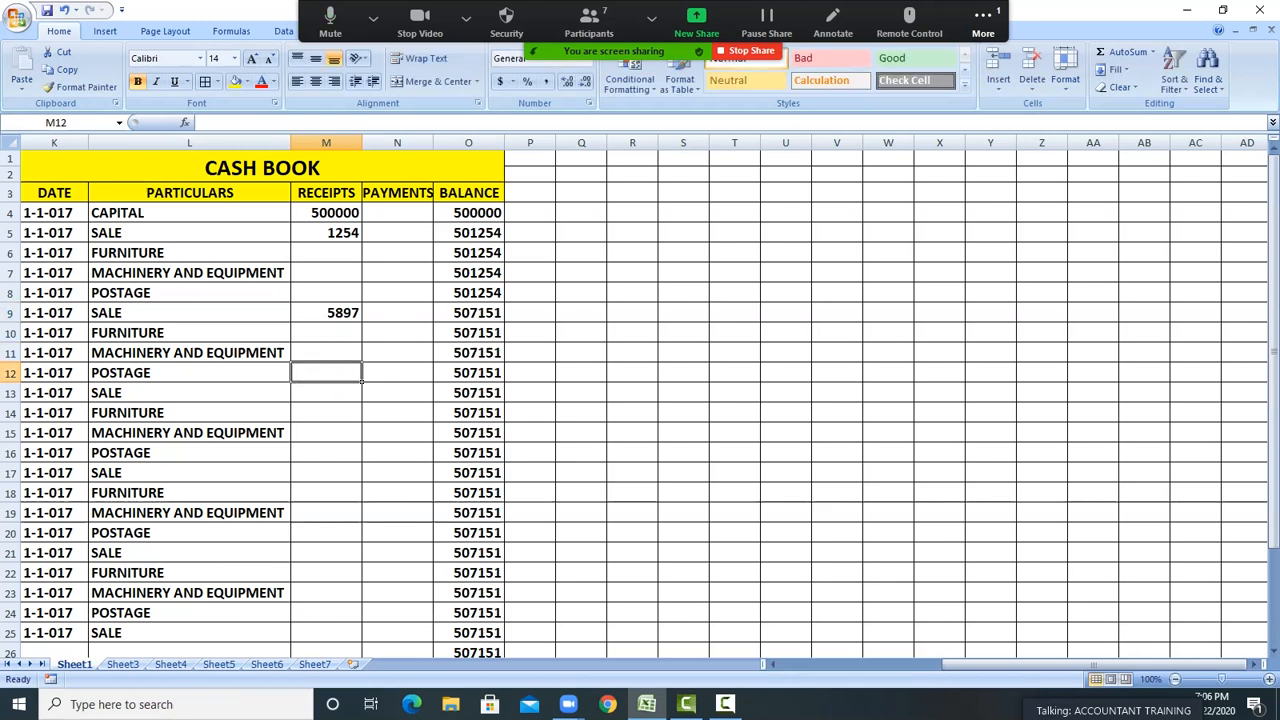
{"action": "type", "text": "7548"}
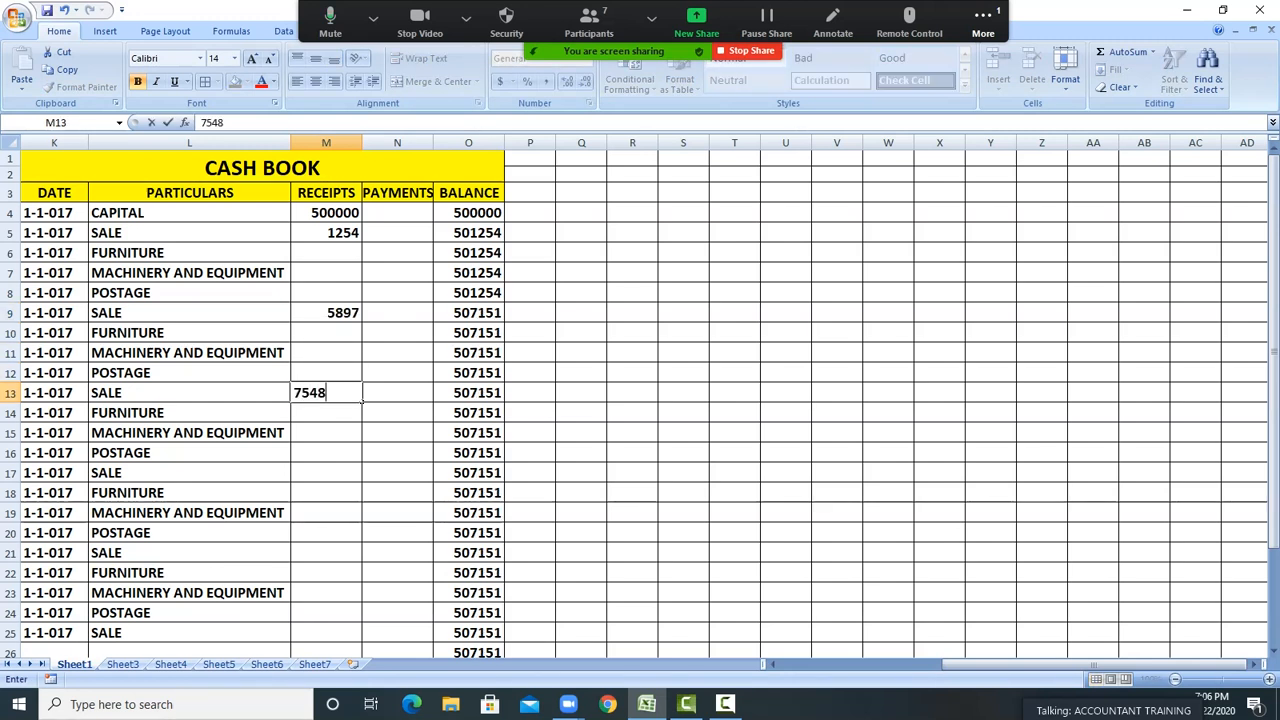
{"action": "key", "text": "Return"}
Enter the receipts for the remaining SALE rows: 78954 in M17, 7458 in M21 and 4569 in M25
{"action": "key", "text": "Down"}
{"action": "key", "text": "Down"}
{"action": "key", "text": "Down"}
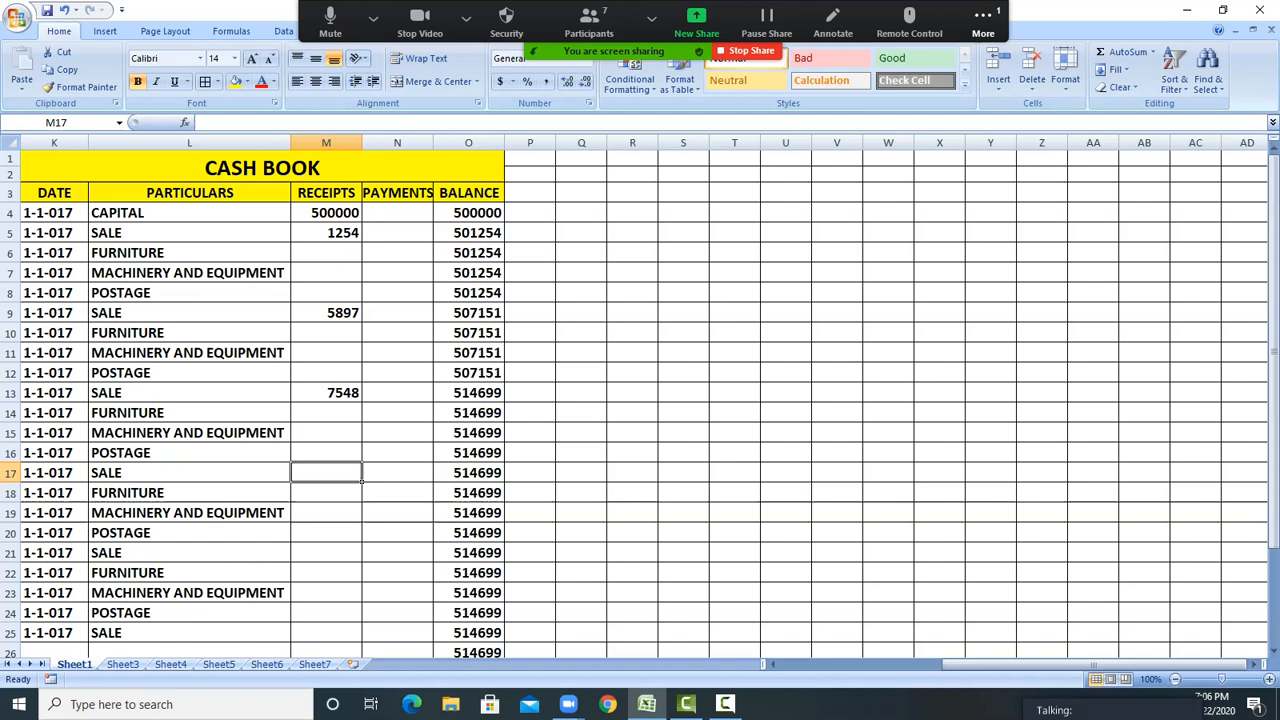
{"action": "type", "text": "78954"}
{"action": "key", "text": "Return"}
{"action": "key", "text": "Down"}
{"action": "key", "text": "Down"}
{"action": "key", "text": "Down"}
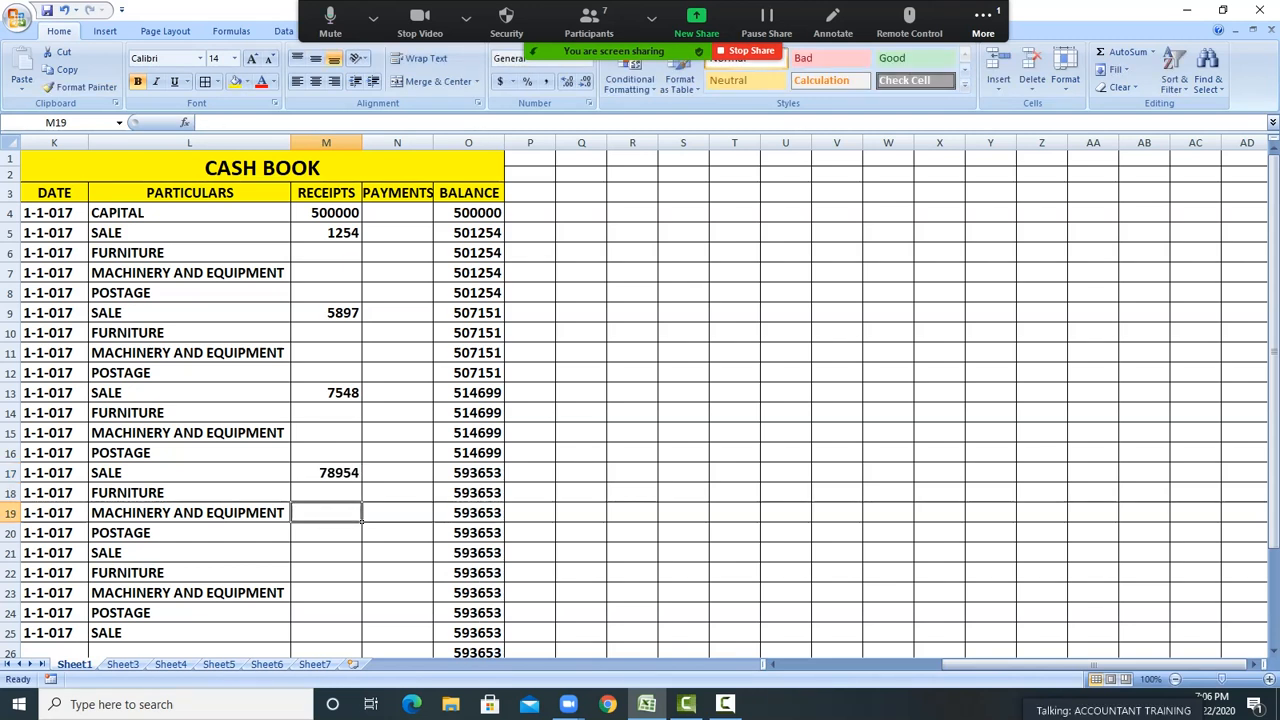
{"action": "type", "text": "7458"}
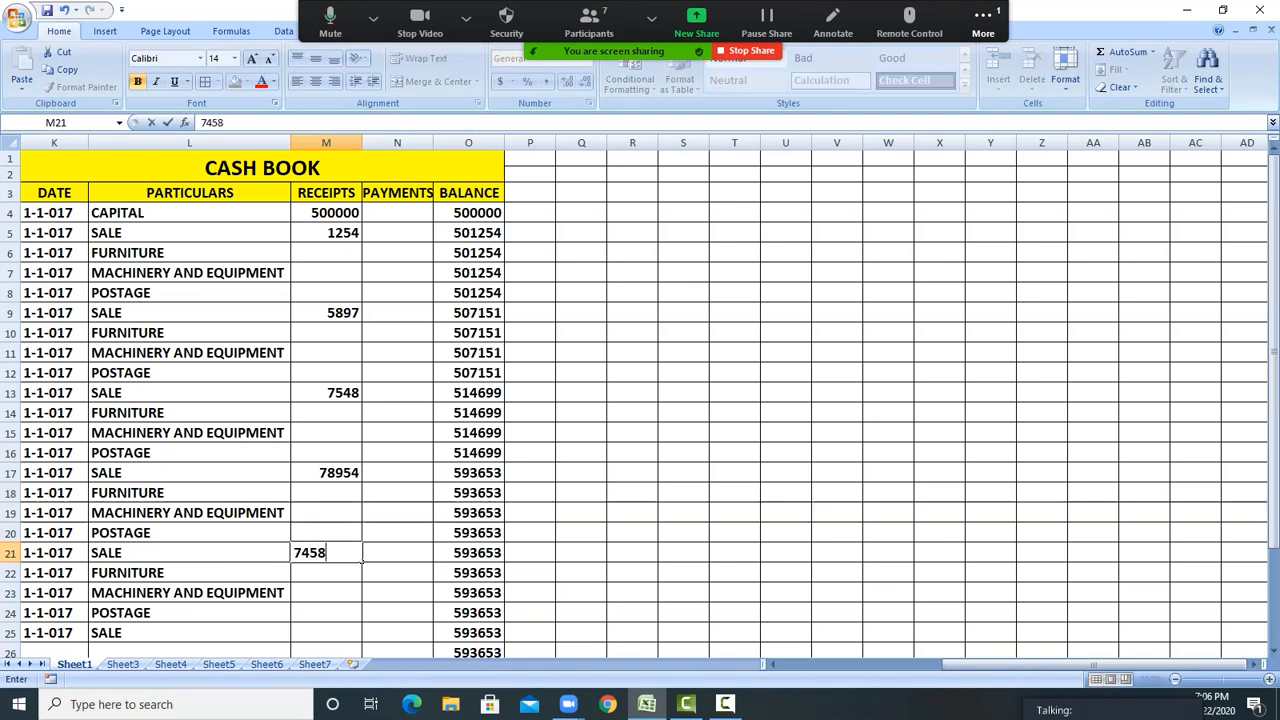
{"action": "key", "text": "Return"}
{"action": "key", "text": "Down"}
{"action": "key", "text": "Down"}
{"action": "key", "text": "Down"}
{"action": "type", "text": "4569"}
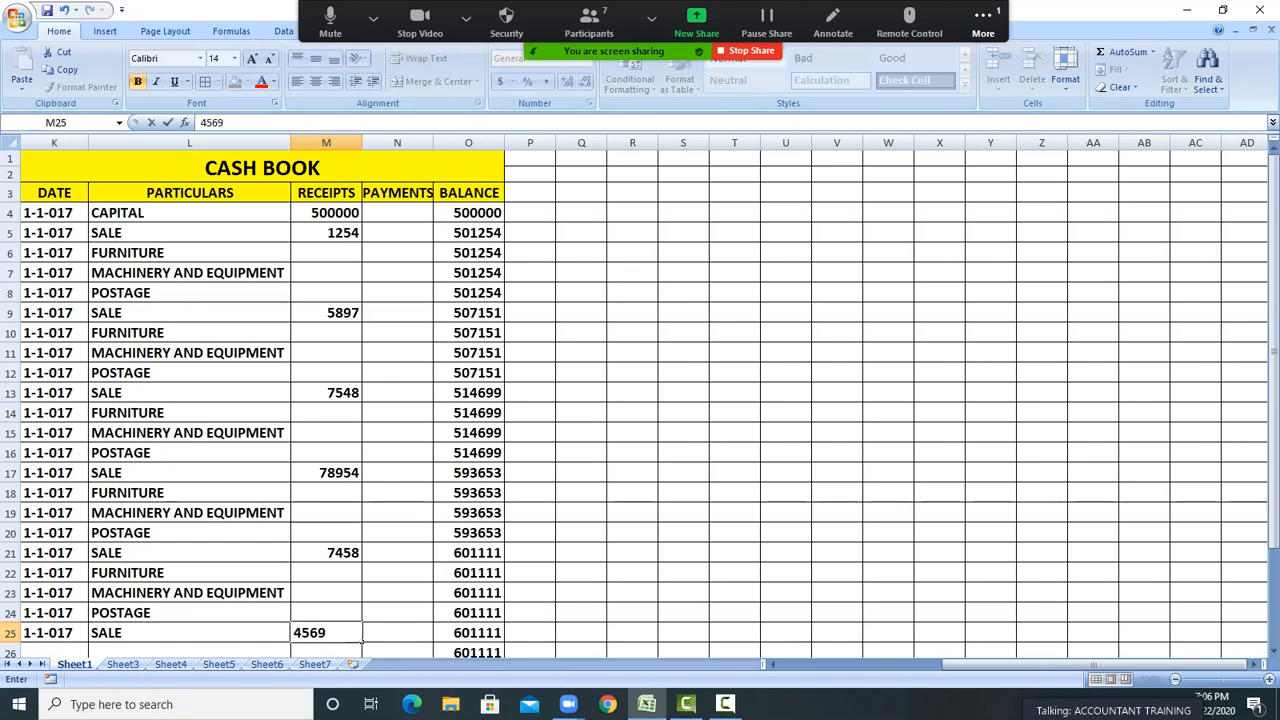
{"action": "left_click", "coordinate": [428, 277]}
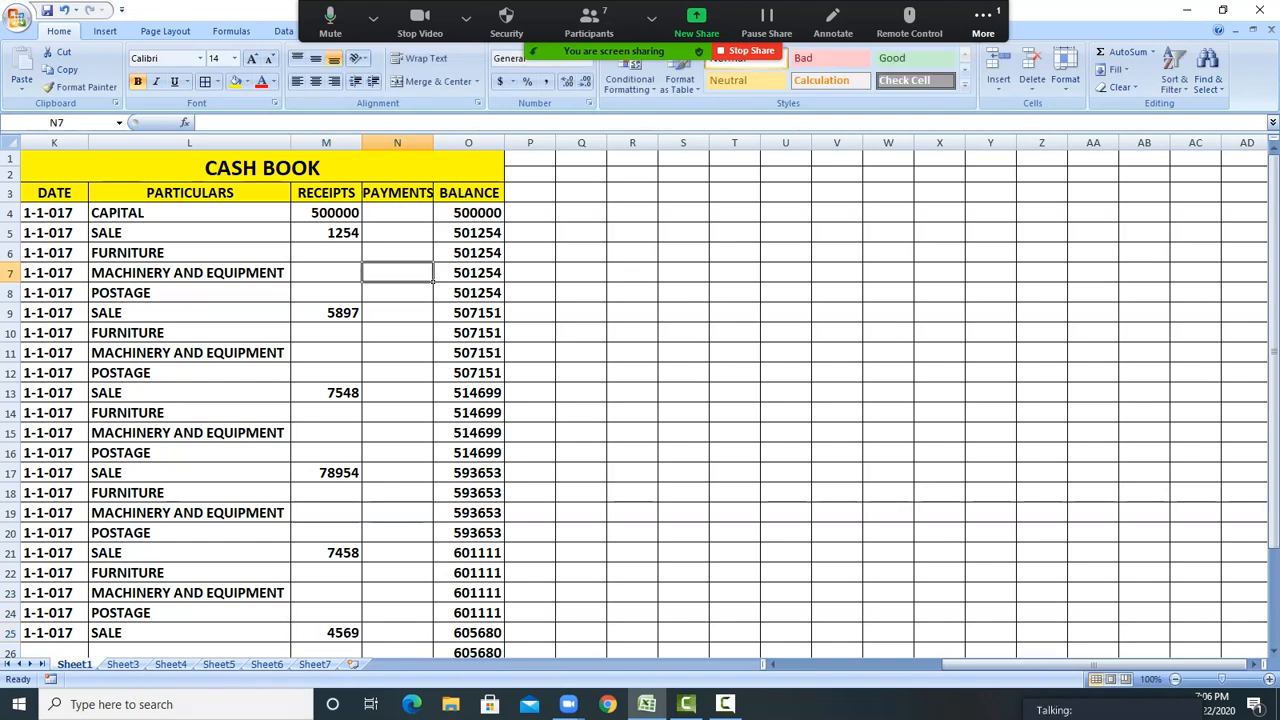
Enter the payments 500, 400 and 230 in N6 to N8 for furniture, machinery and equipment, and postage
{"action": "left_click", "coordinate": [430, 258]}
{"action": "type", "text": "500"}
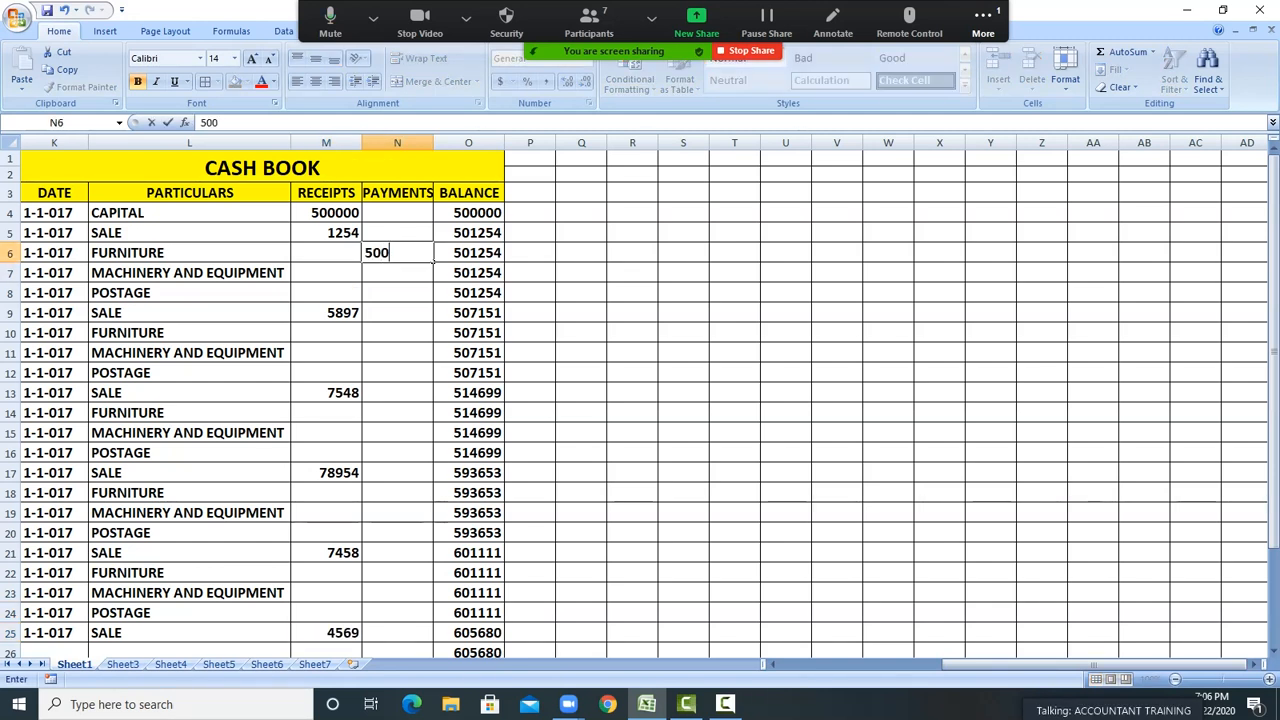
{"action": "key", "text": "Return"}
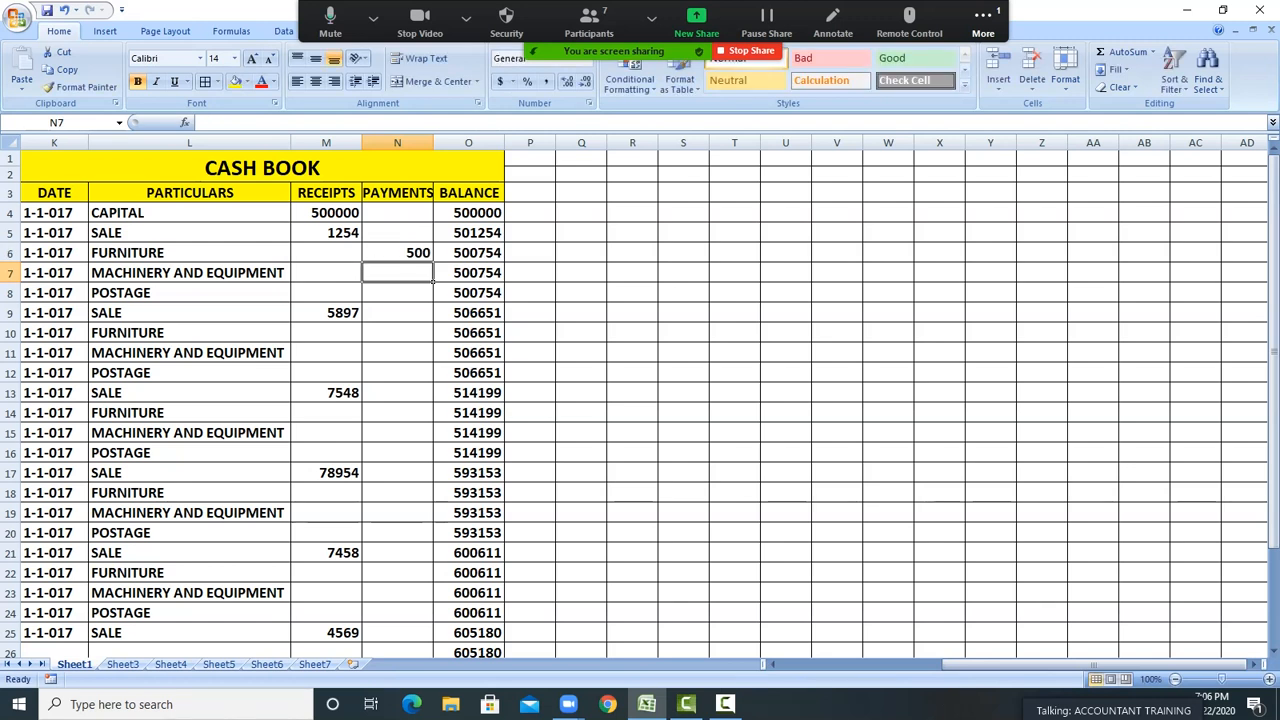
{"action": "type", "text": "400"}
{"action": "key", "text": "Return"}
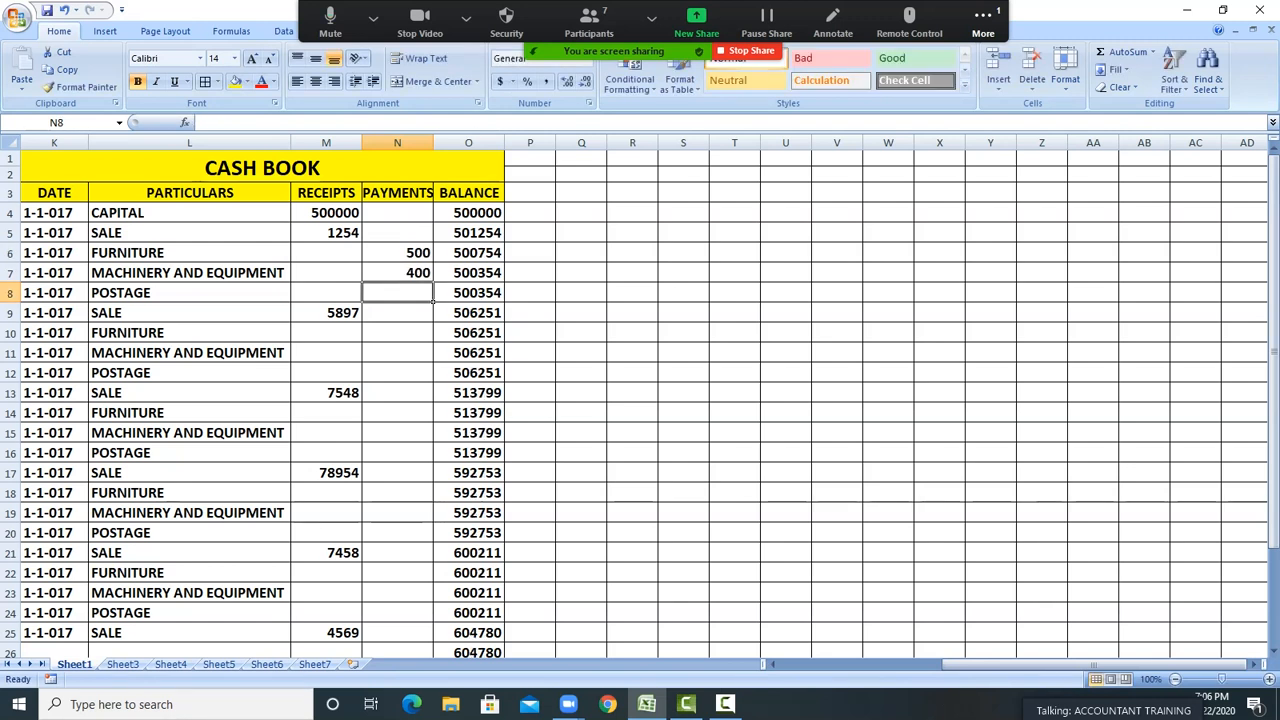
{"action": "type", "text": "230"}
{"action": "key", "text": "Return"}
Enter the payments 753, 800 and 852 in cells N10 to N12
{"action": "key", "text": "Return"}
{"action": "type", "text": "753"}
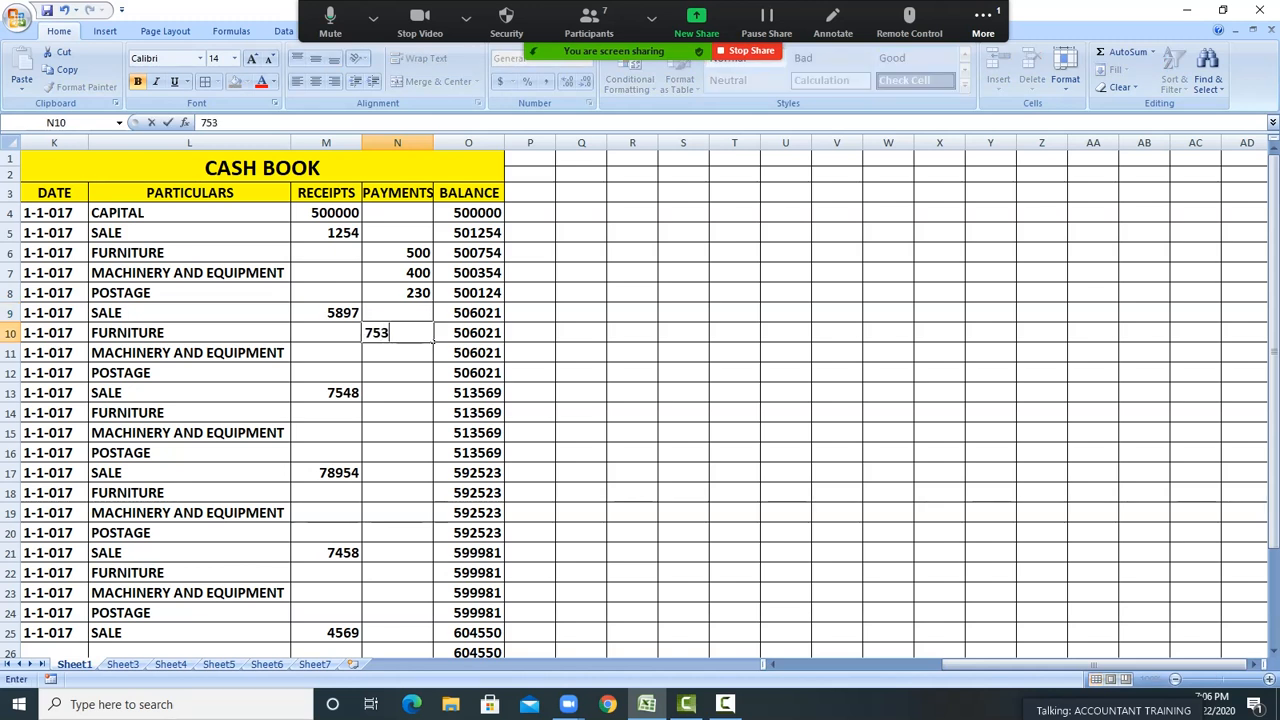
{"action": "key", "text": "Return"}
{"action": "type", "text": "159"}
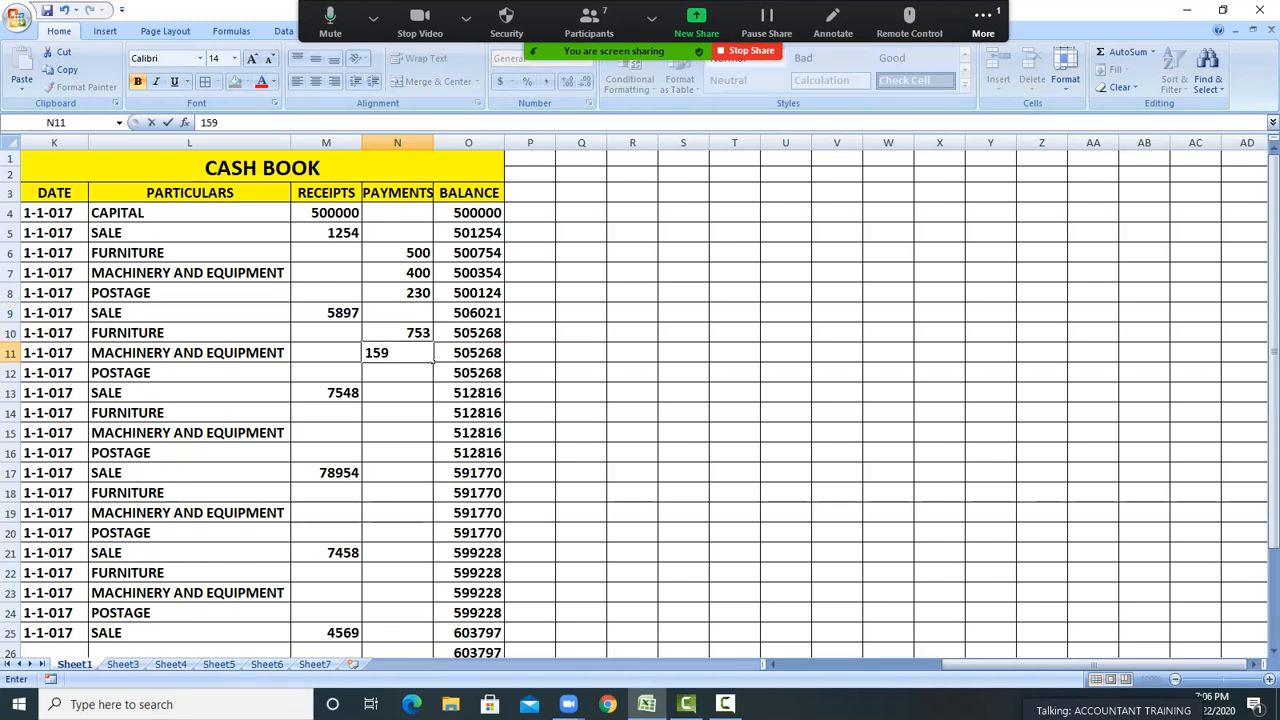
{"action": "key", "text": "BackSpace"}
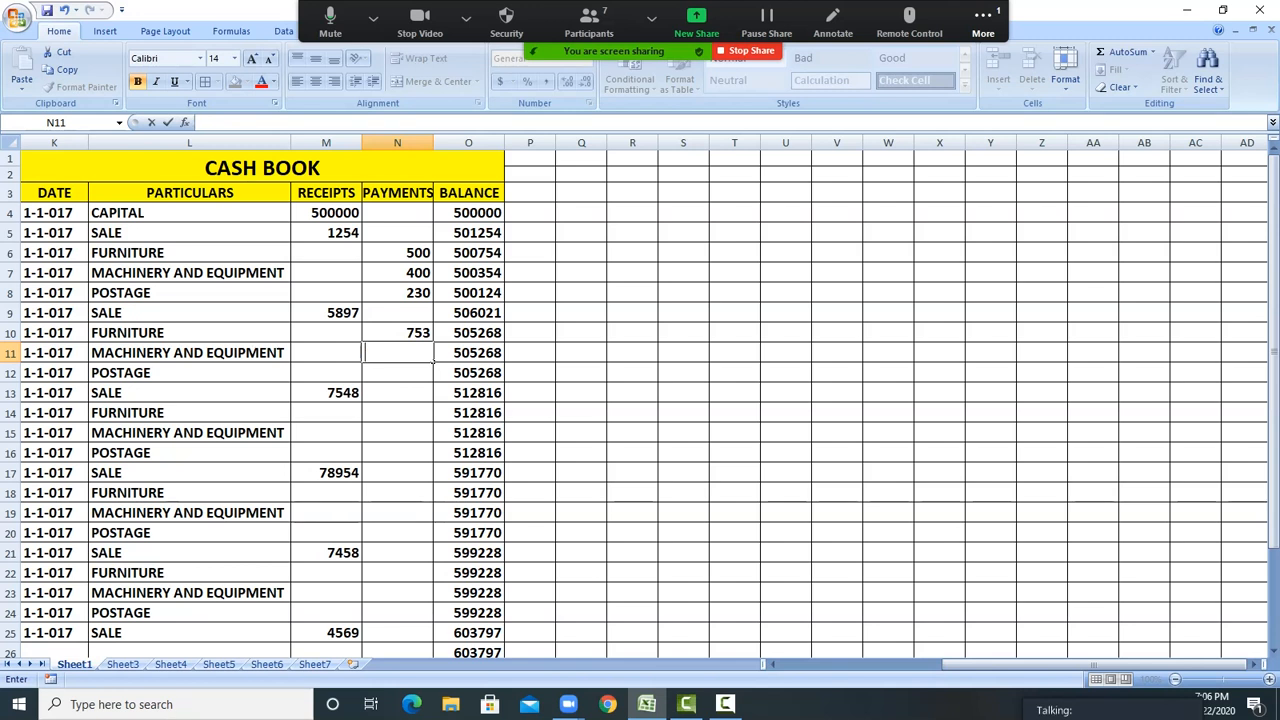
{"action": "key", "text": "Return"}
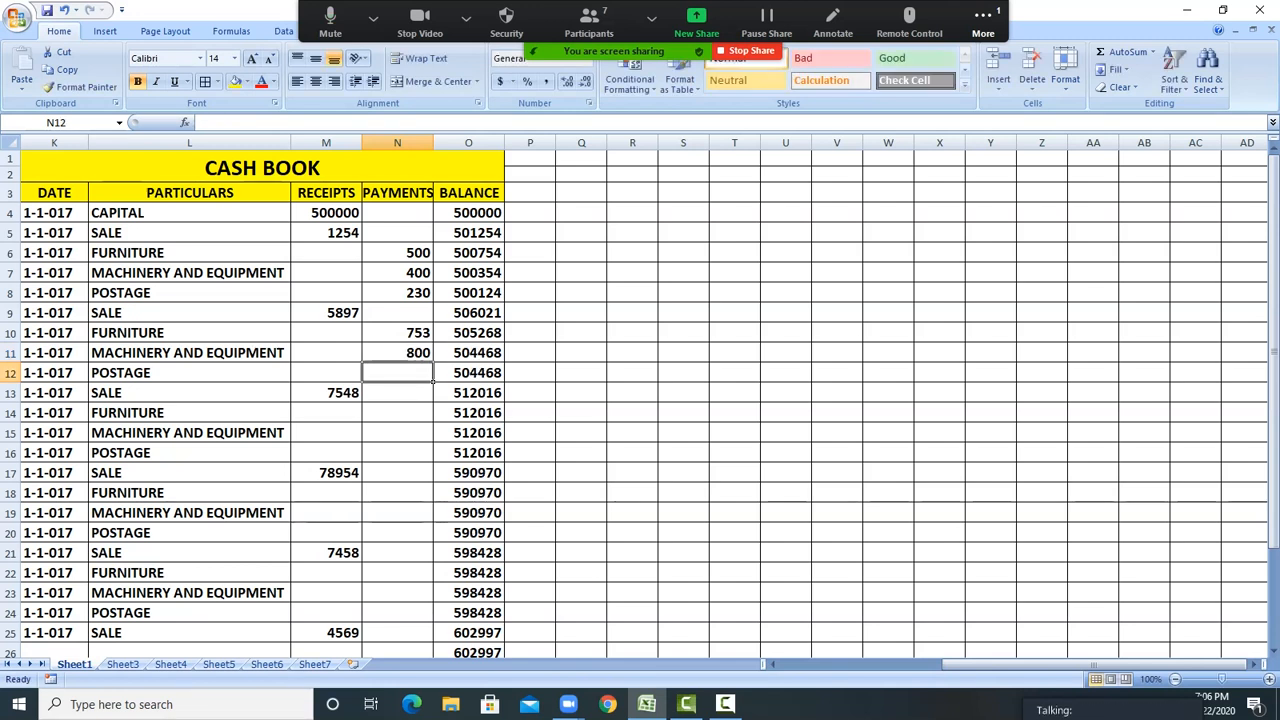
{"action": "type", "text": "8"}
{"action": "key", "text": "Return"}
Enter the payments 952, 741 and 963 in cells N14 to N16
{"action": "key", "text": "Return"}
{"action": "type", "text": "952"}
{"action": "key", "text": "Return"}
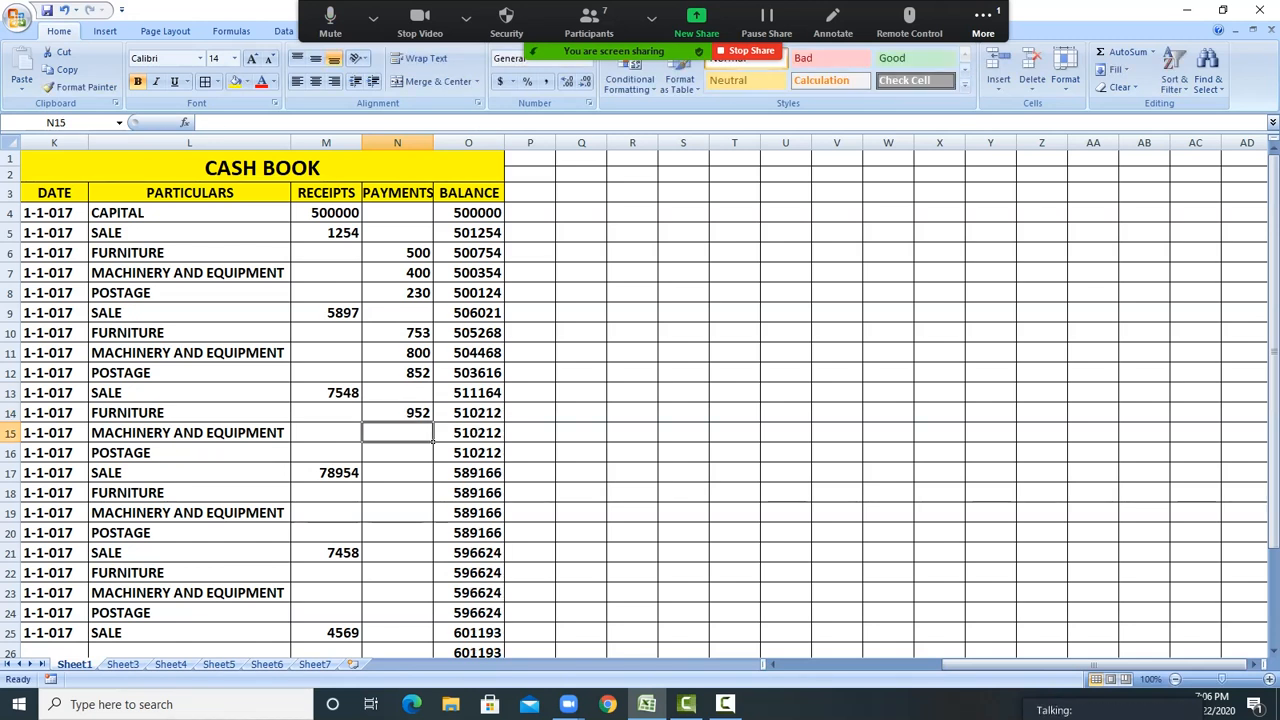
{"action": "type", "text": "741"}
{"action": "key", "text": "Return"}
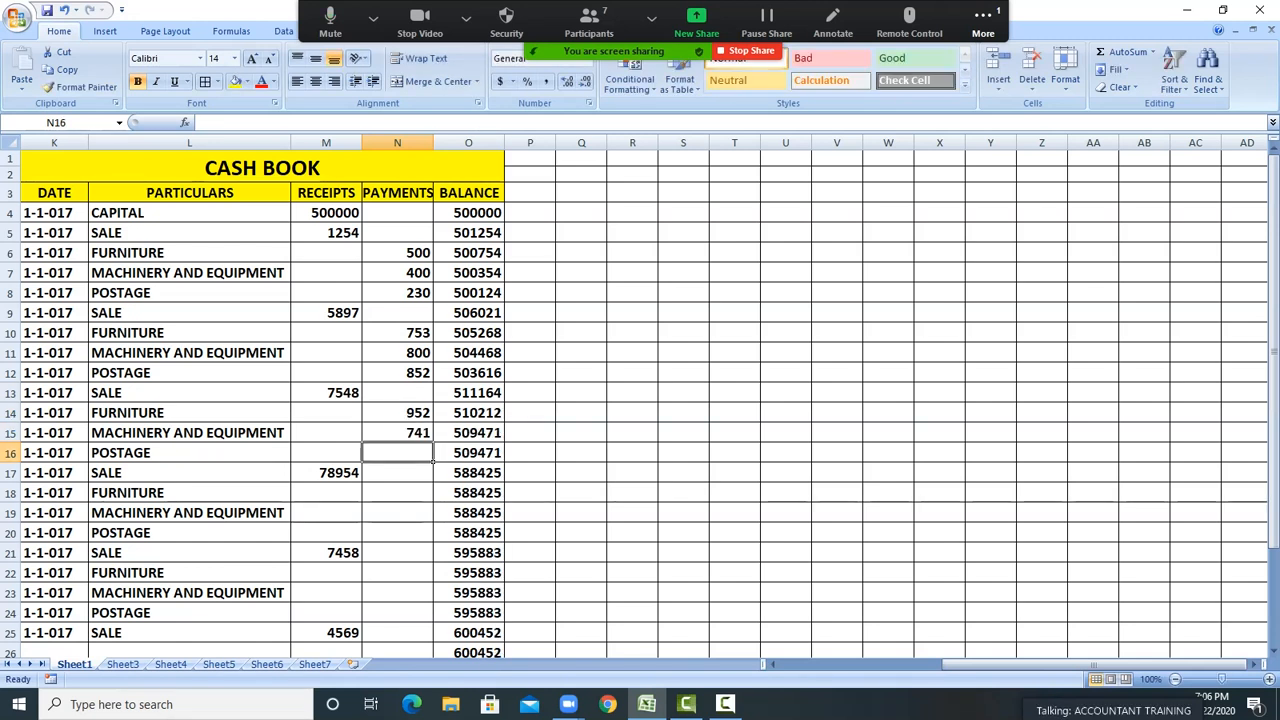
{"action": "type", "text": "963"}
{"action": "key", "text": "Return"}
Enter the payments 748, 954 and 452 in cells N18 to N20
{"action": "key", "text": "Return"}
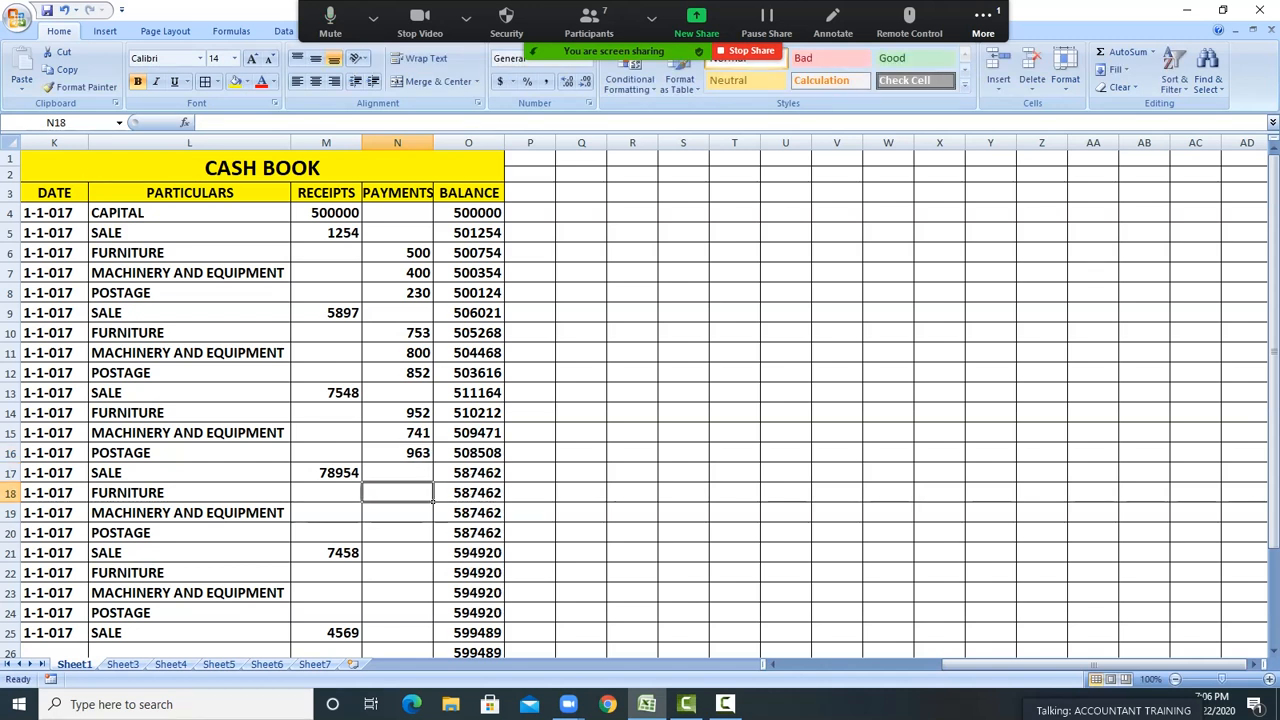
{"action": "type", "text": "748"}
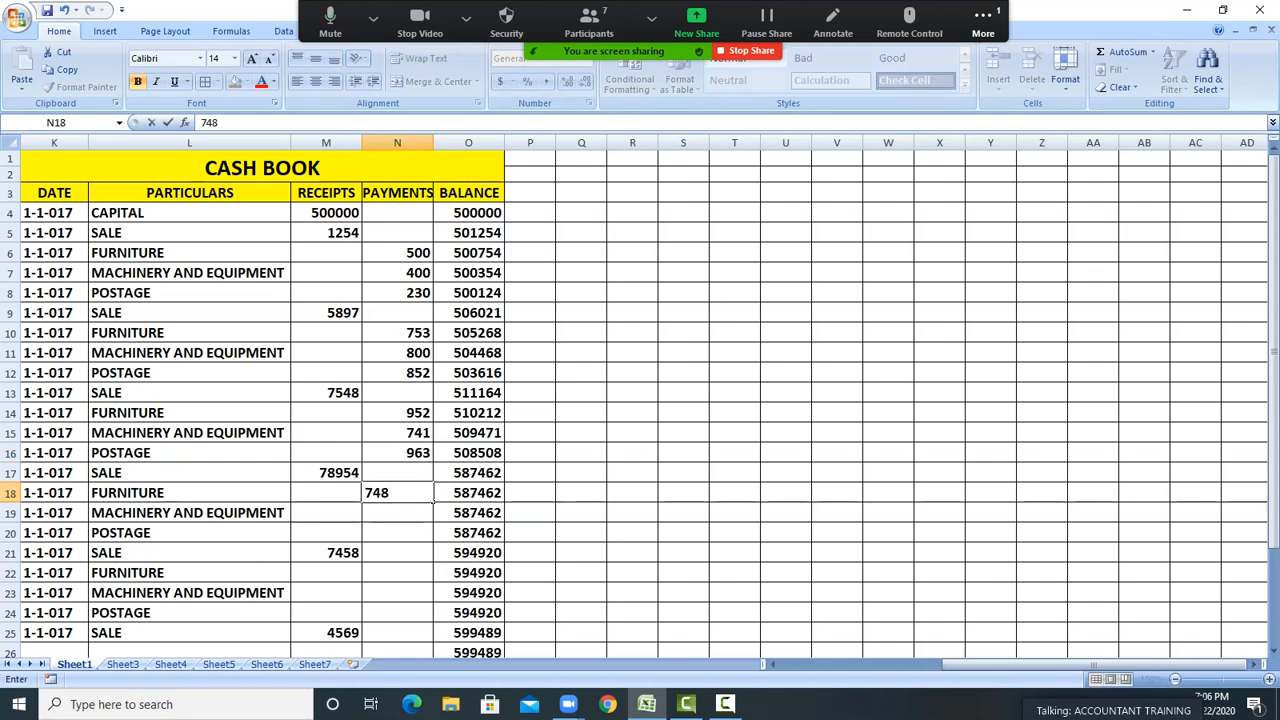
{"action": "key", "text": "Return"}
{"action": "type", "text": "954"}
{"action": "key", "text": "Return"}
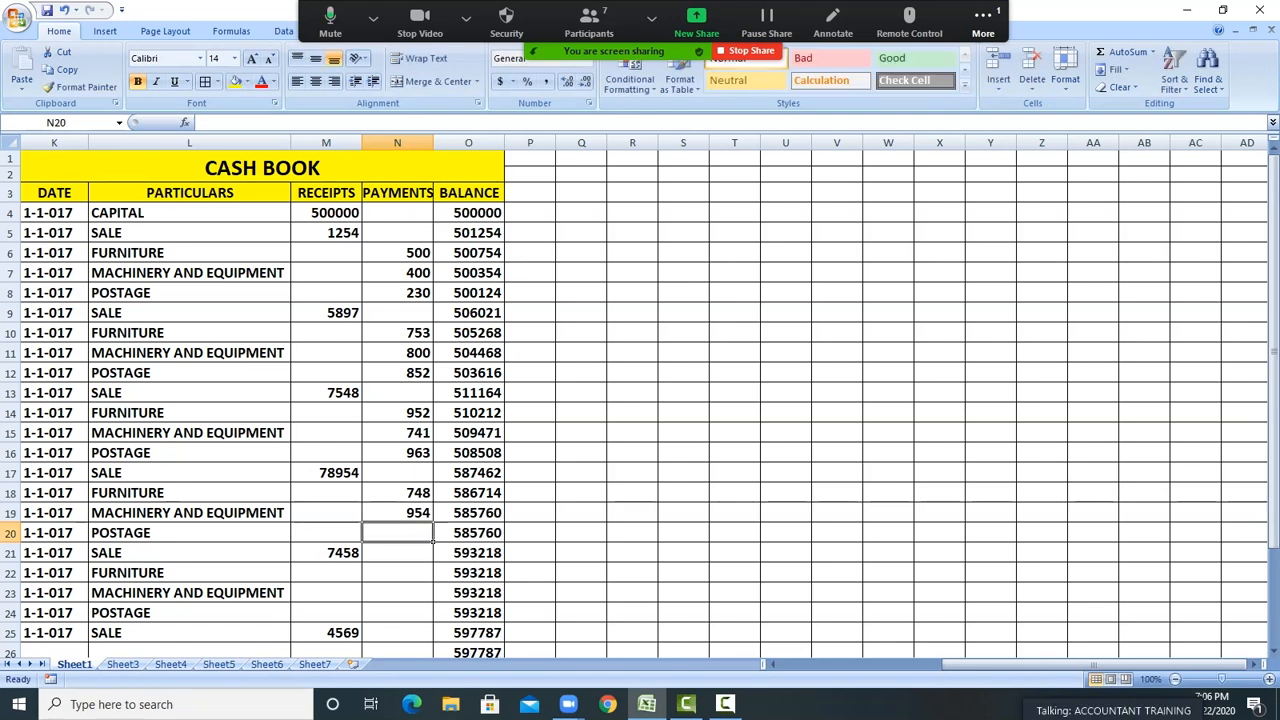
{"action": "type", "text": "452"}
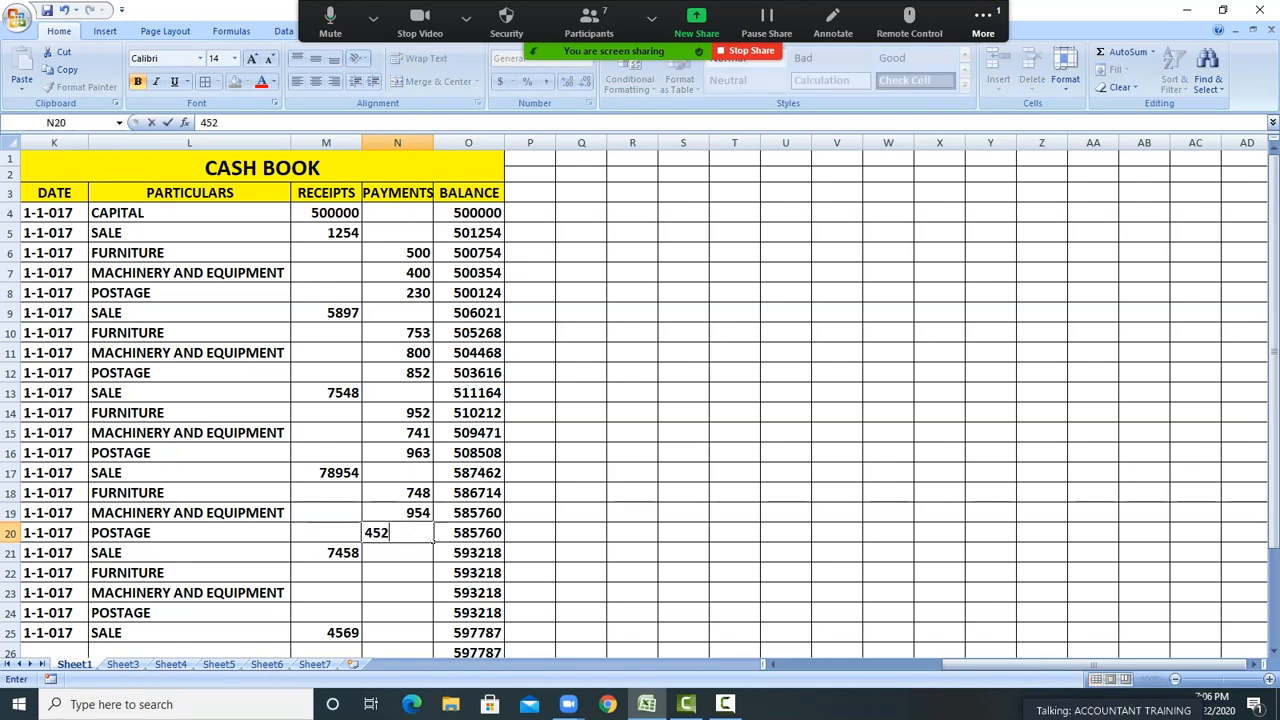
{"action": "key", "text": "Return"}
Enter the payments 963, 745 and 744 in cells N22 to N24
{"action": "key", "text": "Return"}
{"action": "type", "text": "963"}
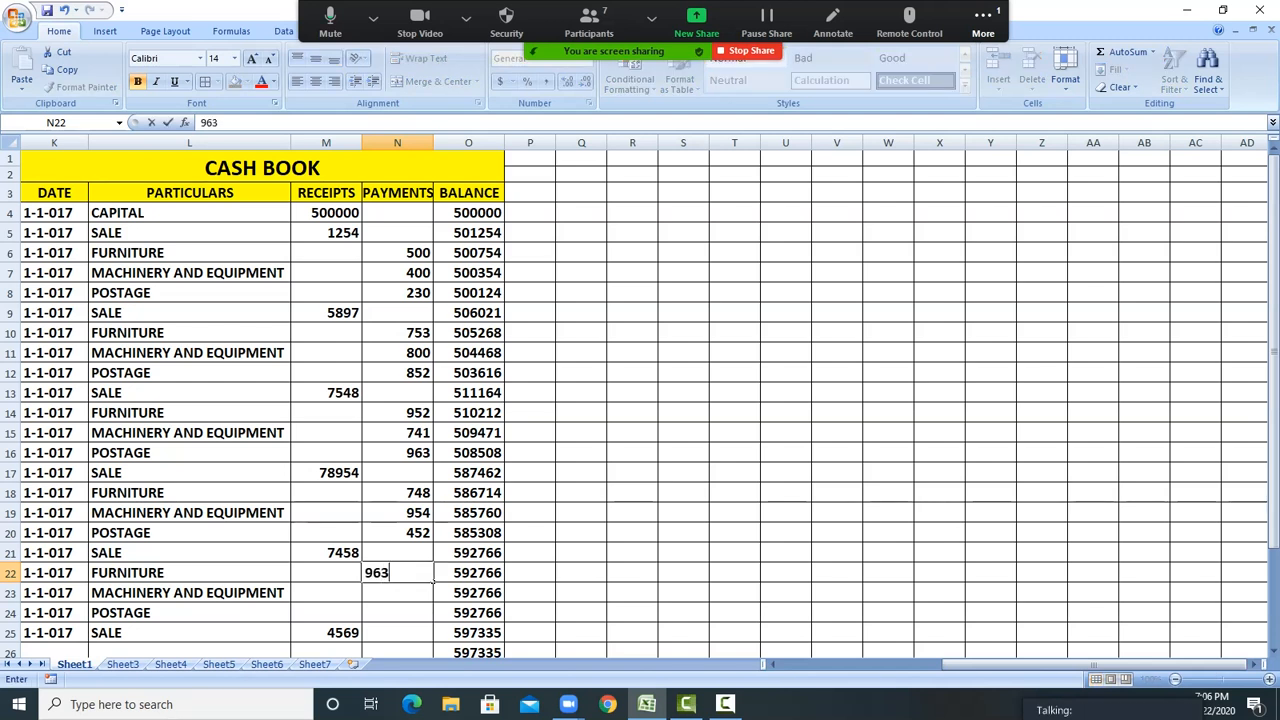
{"action": "key", "text": "Return"}
{"action": "type", "text": "745"}
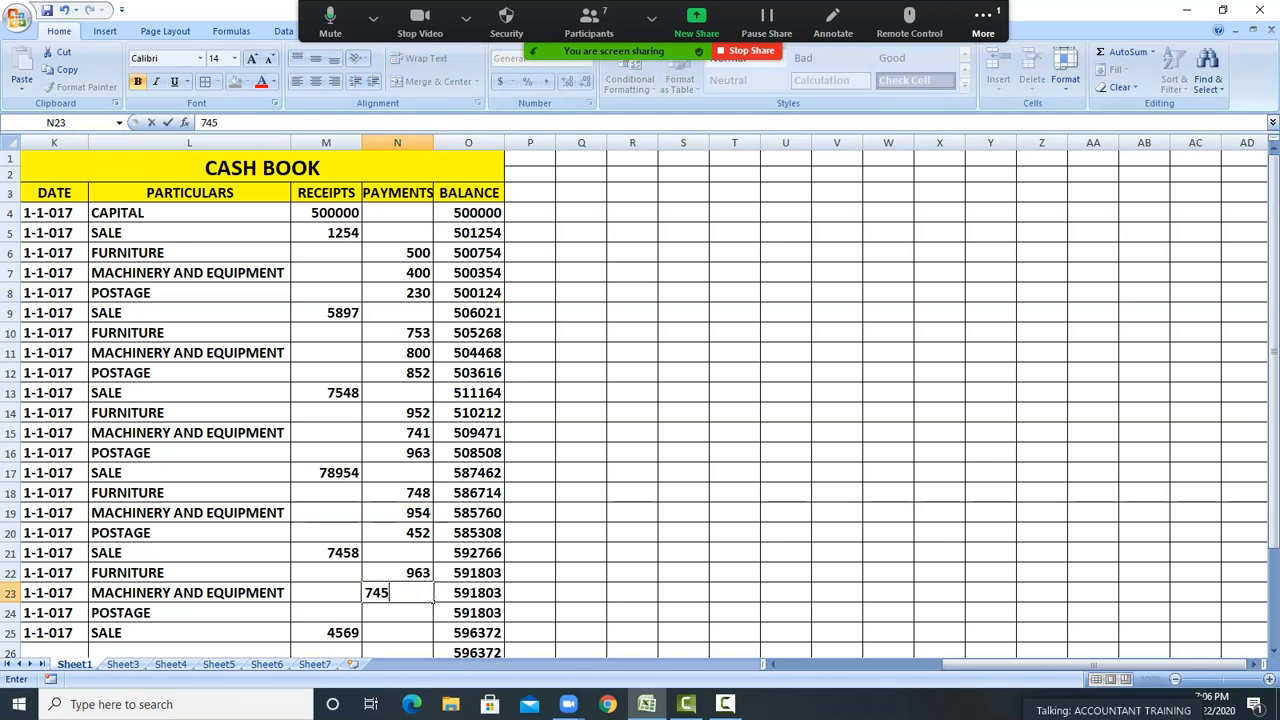
{"action": "key", "text": "Return"}
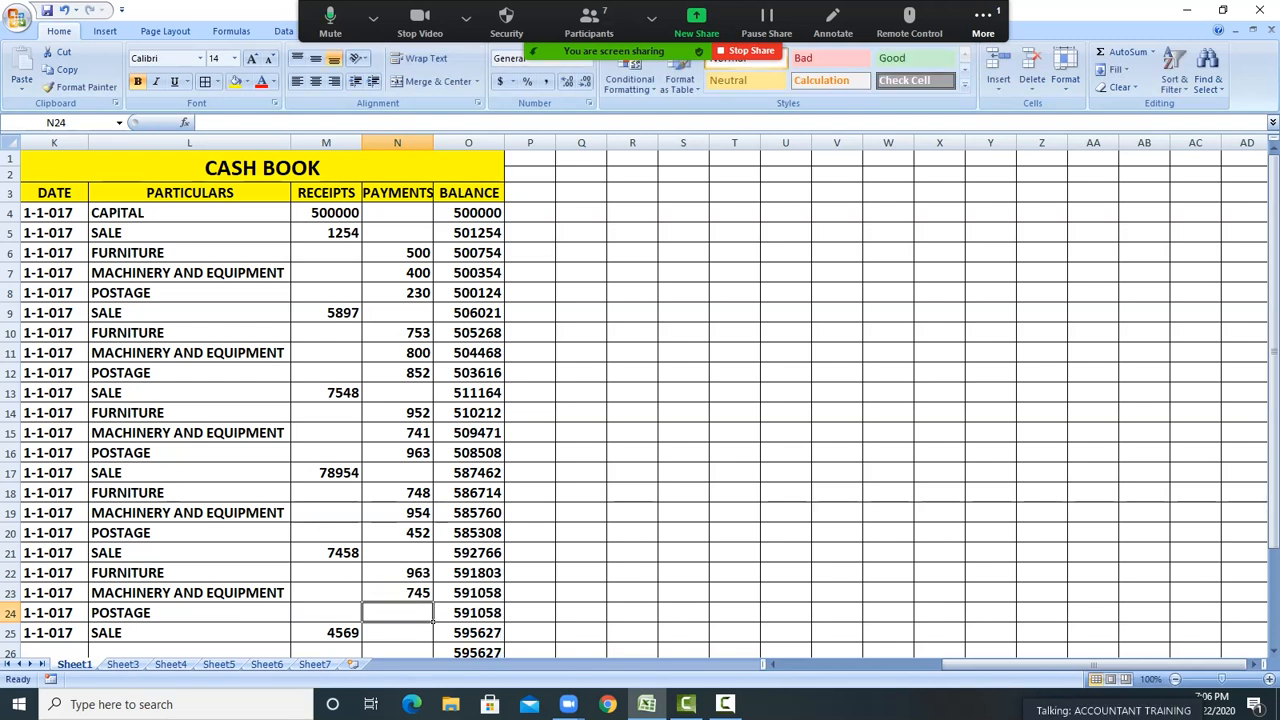
{"action": "type", "text": "744"}
{"action": "key", "text": "Return"}
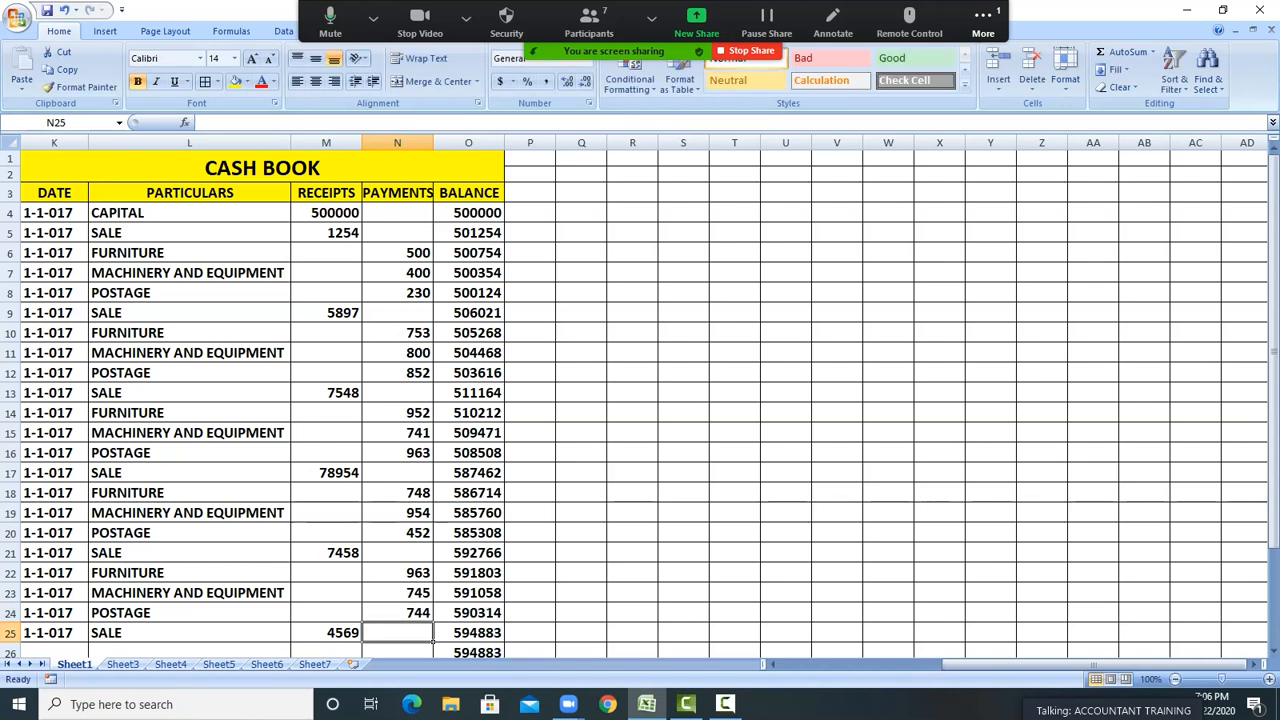
Review the RECEIPTS, PAYMENTS and BALANCE columns of the cash book one after another
{"action": "left_click", "coordinate": [632, 573]}
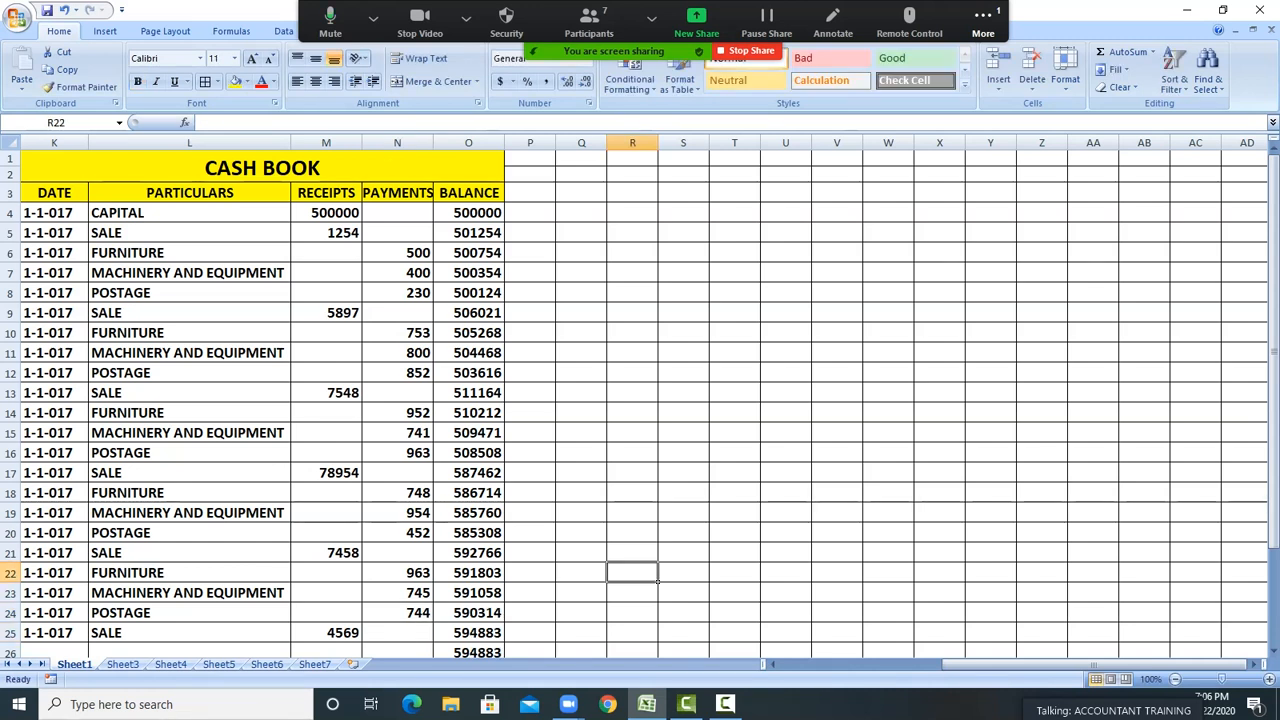
{"action": "left_click_drag", "start_coordinate": [326, 193], "coordinate": [360, 637]}
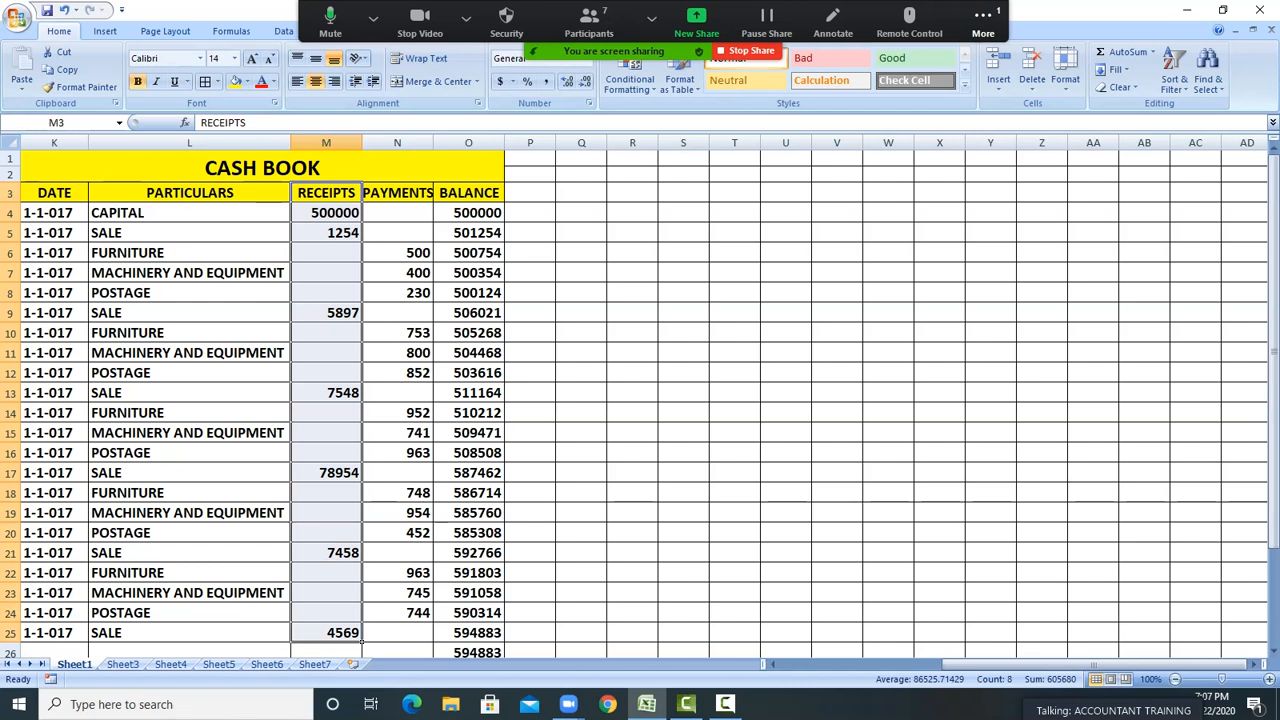
{"action": "left_click_drag", "start_coordinate": [397, 193], "coordinate": [433, 641]}
{"action": "left_click_drag", "start_coordinate": [468, 193], "coordinate": [503, 650]}
{"action": "left_click", "coordinate": [632, 512]}
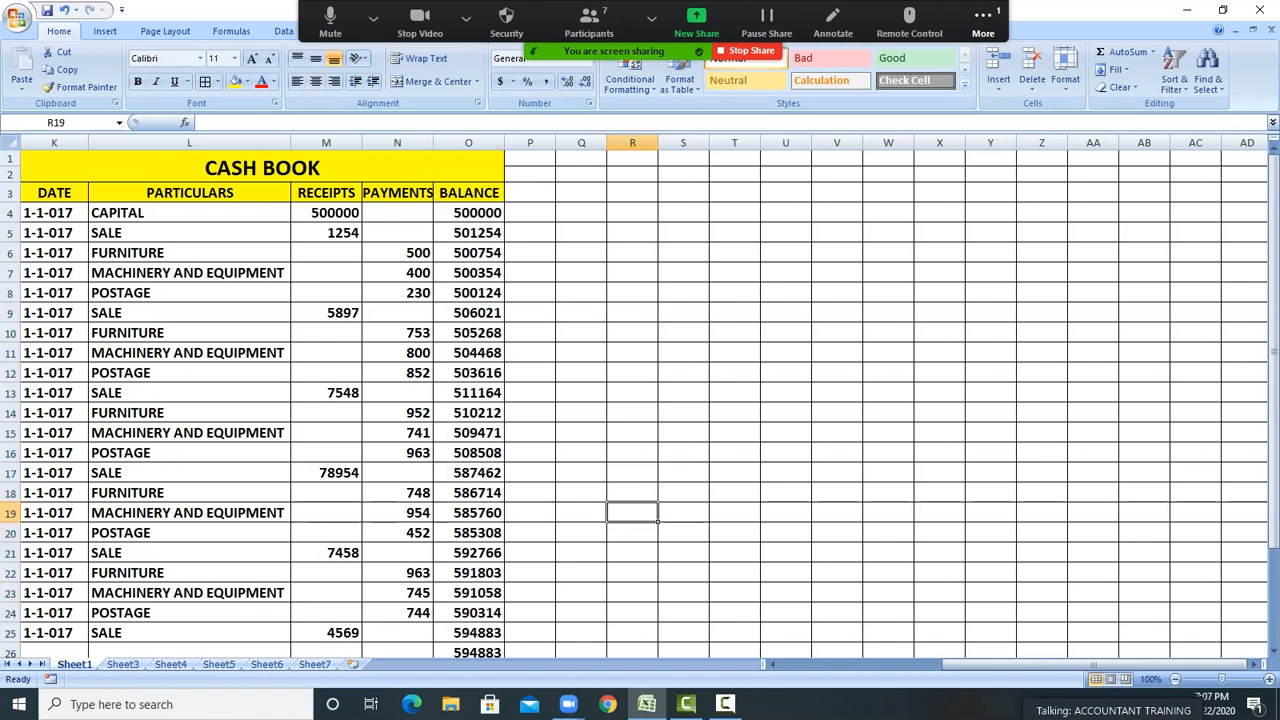
Widen column S and enter the headings DR in T2 and CR in U2
{"action": "left_click_drag", "start_coordinate": [709, 143], "coordinate": [797, 143]}
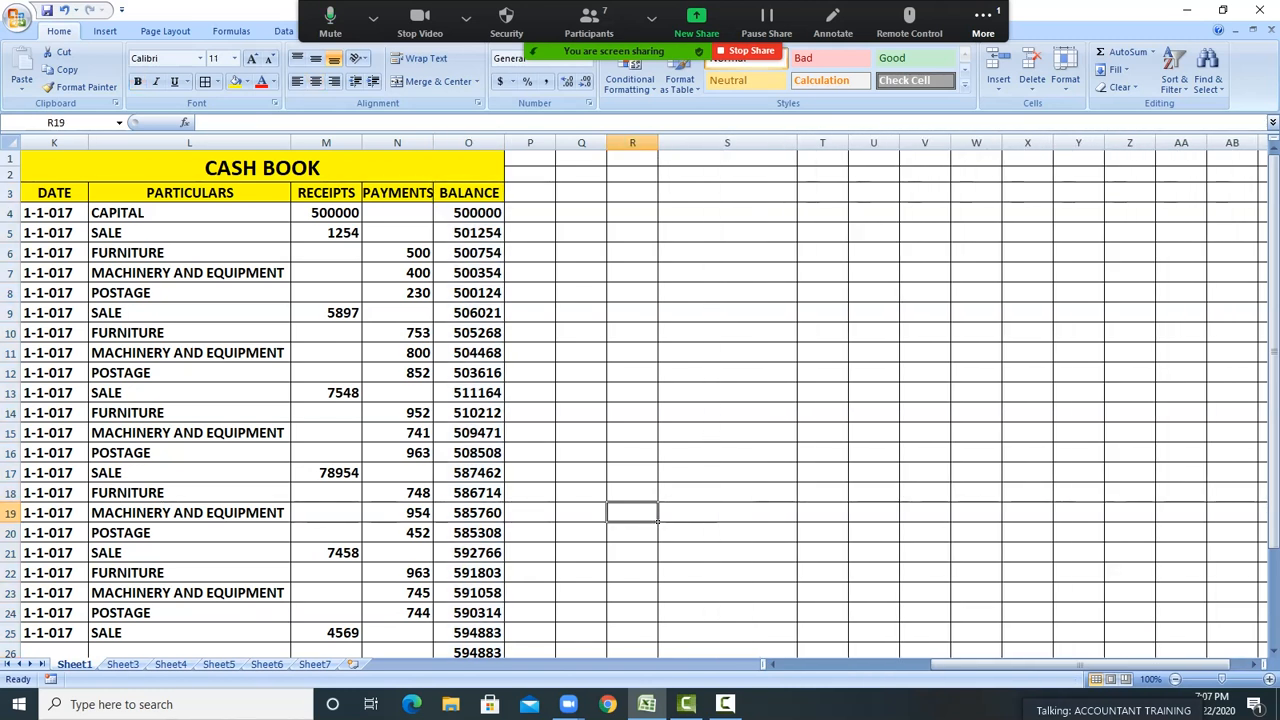
{"action": "left_click", "coordinate": [822, 175]}
{"action": "type", "text": "DR"}
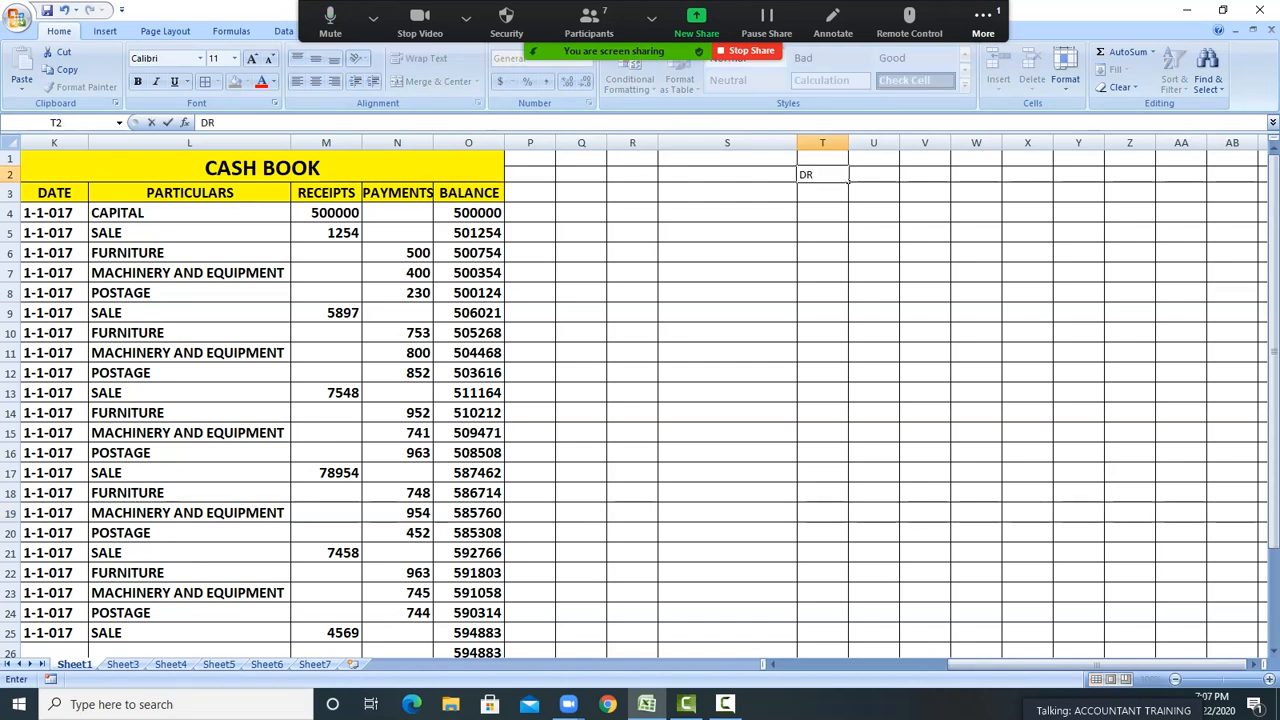
{"action": "key", "text": "Tab"}
{"action": "type", "text": "CR"}
{"action": "left_click", "coordinate": [874, 252]}
Enter CASH in S3 with a debit of 500000 and CAPITAL in S4 with a credit of 500000
{"action": "left_click", "coordinate": [727, 193]}
{"action": "type", "text": "CA"}
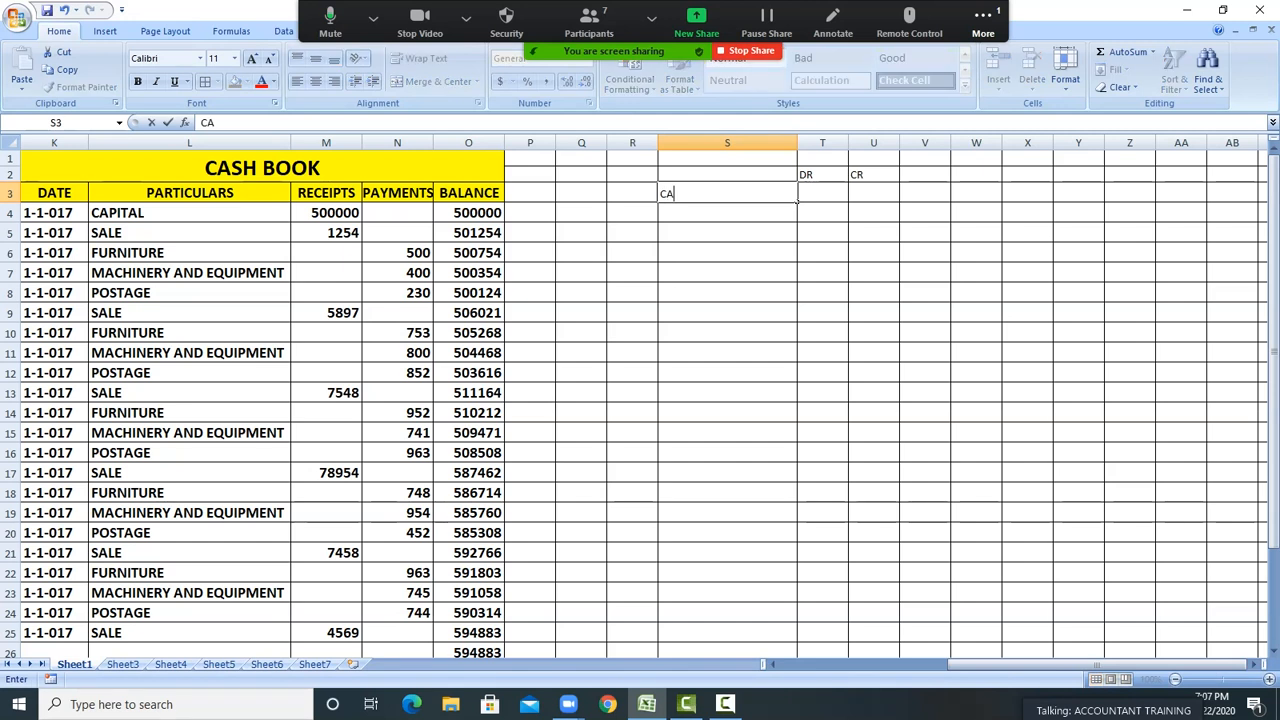
{"action": "key", "text": "Tab"}
{"action": "type", "text": "500000"}
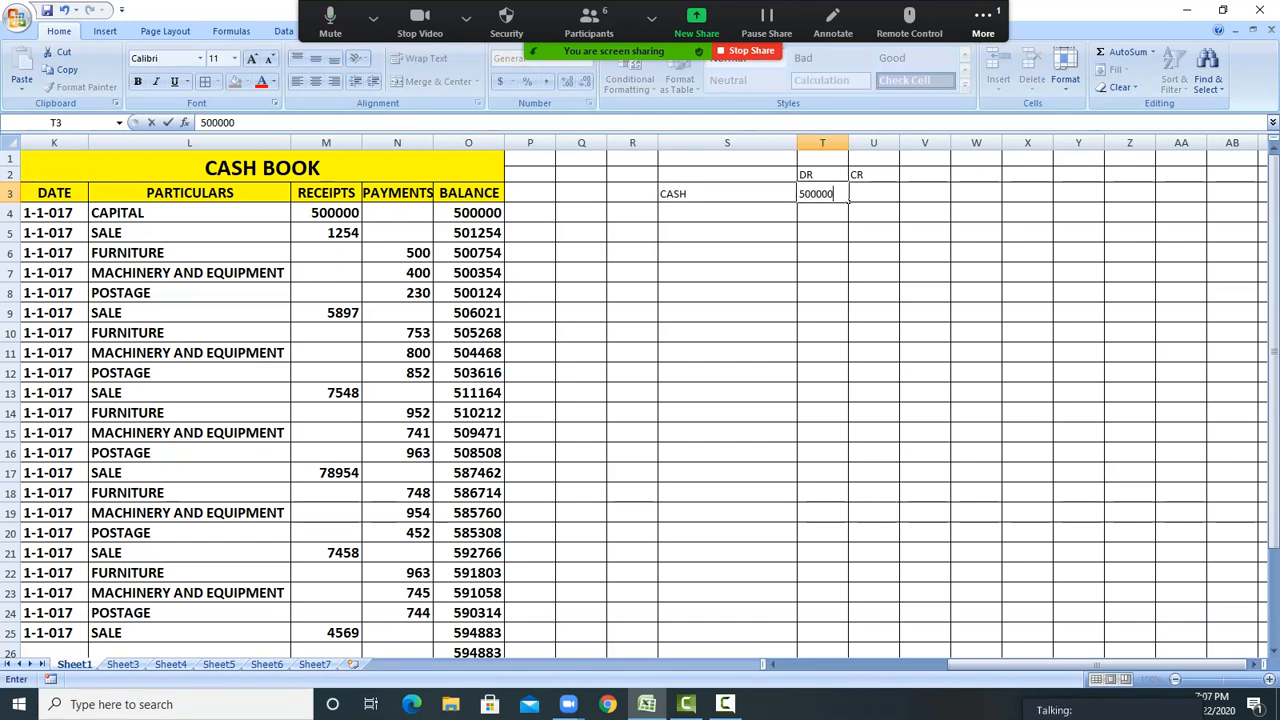
{"action": "key", "text": "Return"}
{"action": "type", "text": "CAPITAL"}
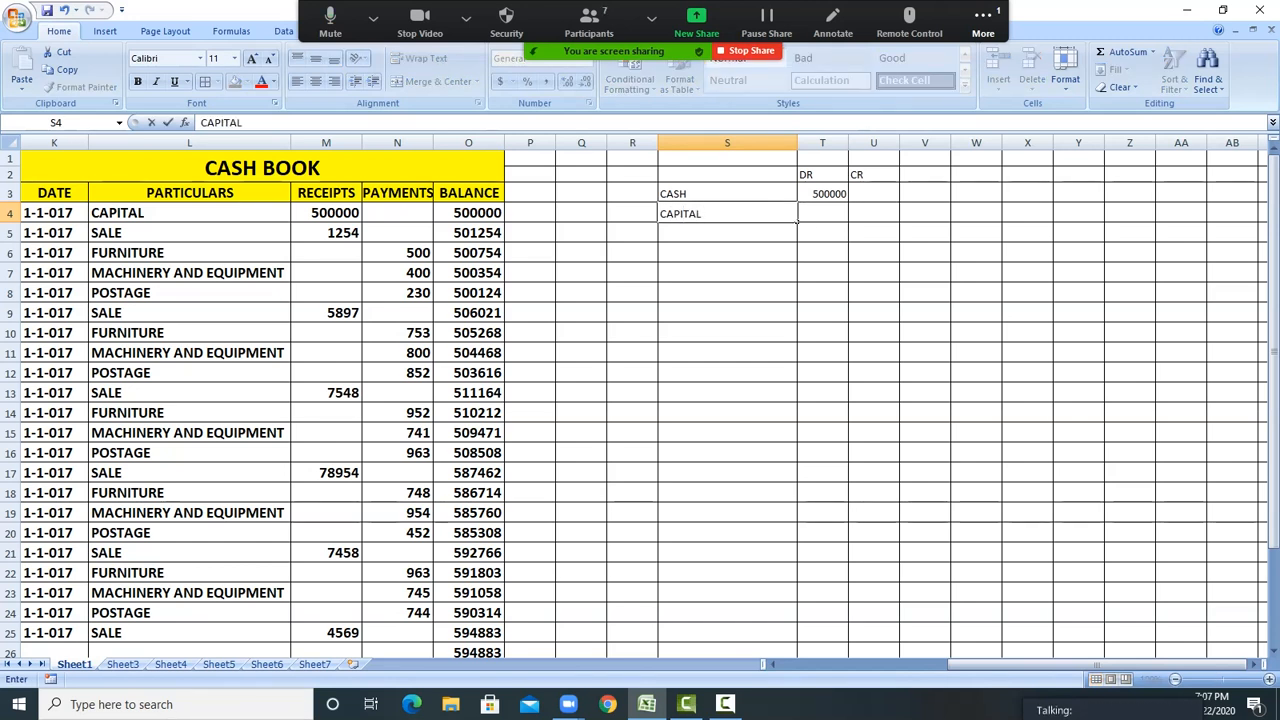
{"action": "key", "text": "Tab"}
{"action": "key", "text": "Tab"}
{"action": "type", "text": "5"}
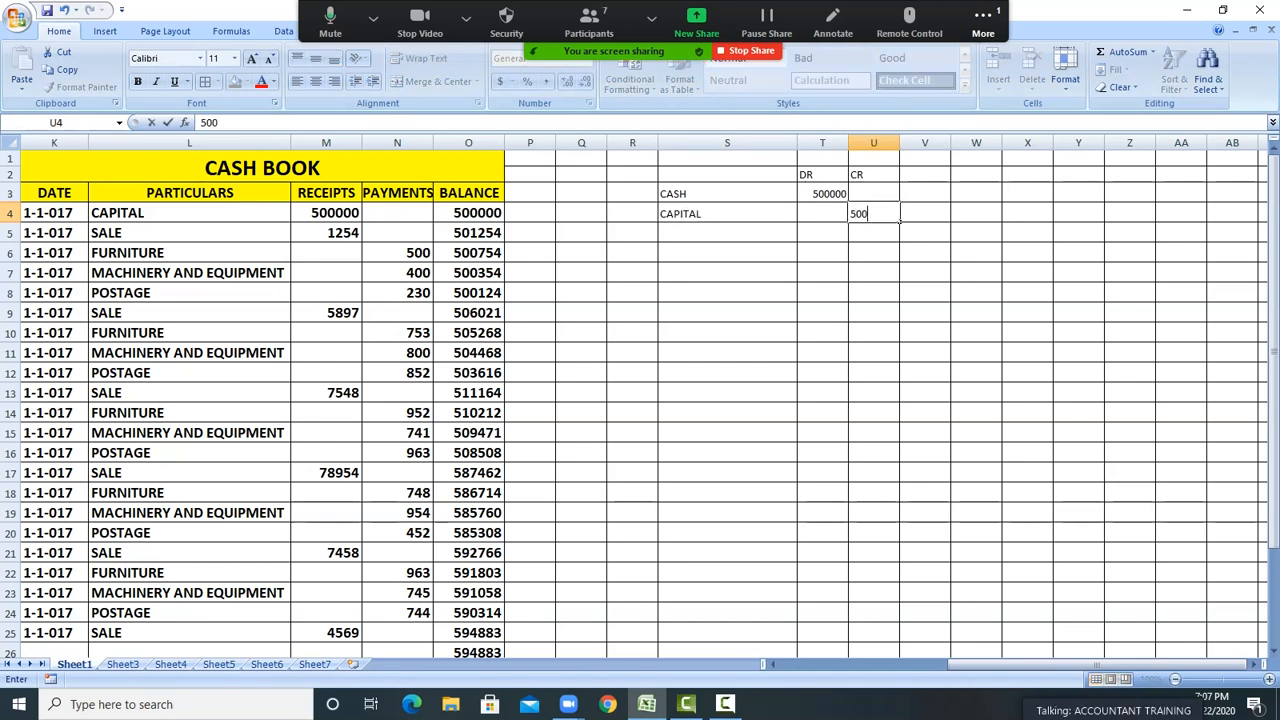
{"action": "type", "text": "00000"}
{"action": "key", "text": "Return"}
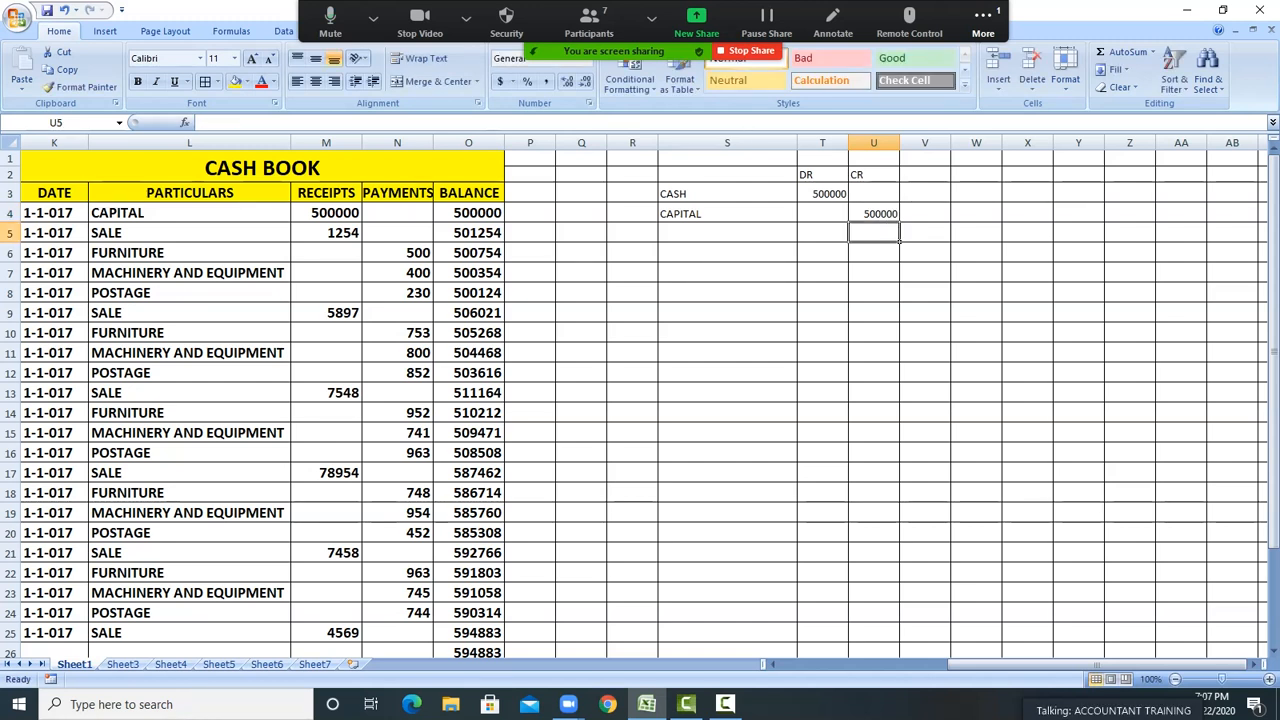
Clear the sample debit and credit entry, including its DR and CR headings, from S2:U7
{"action": "left_click_drag", "start_coordinate": [727, 174], "coordinate": [899, 260]}
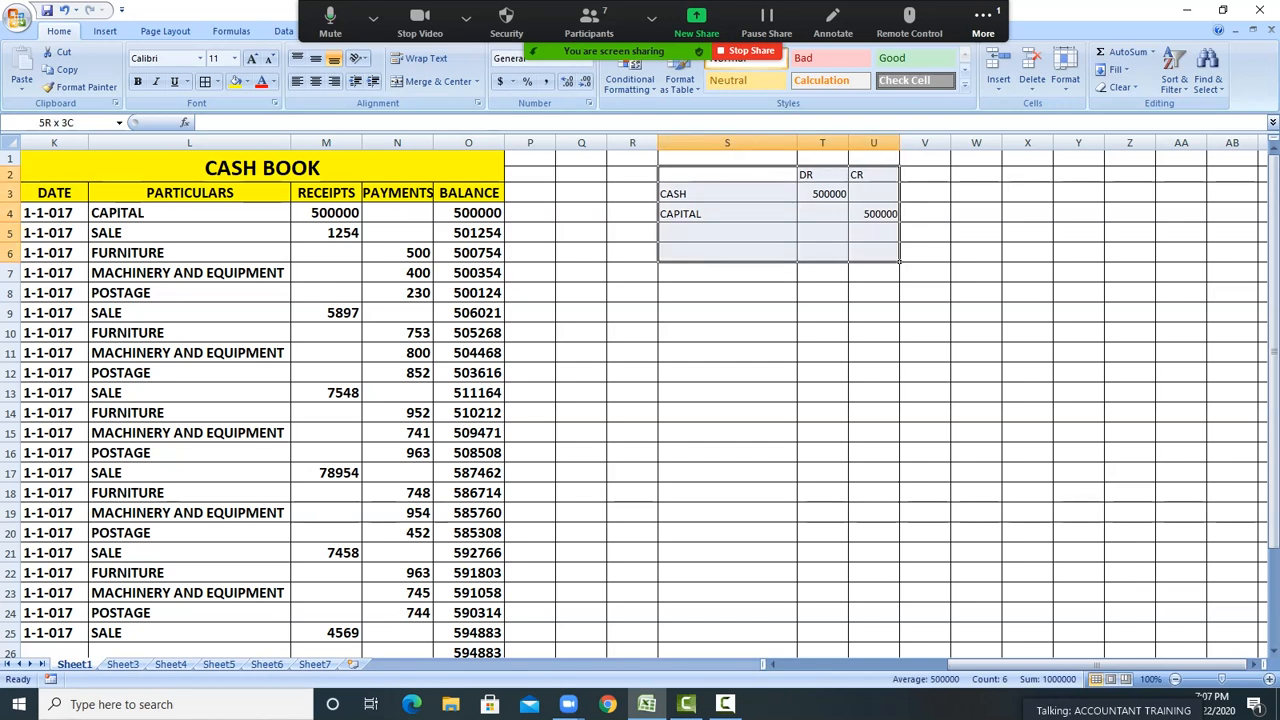
{"action": "left_click_drag", "start_coordinate": [505, 178], "coordinate": [505, 482]}
{"action": "left_click_drag", "start_coordinate": [700, 175], "coordinate": [880, 273]}
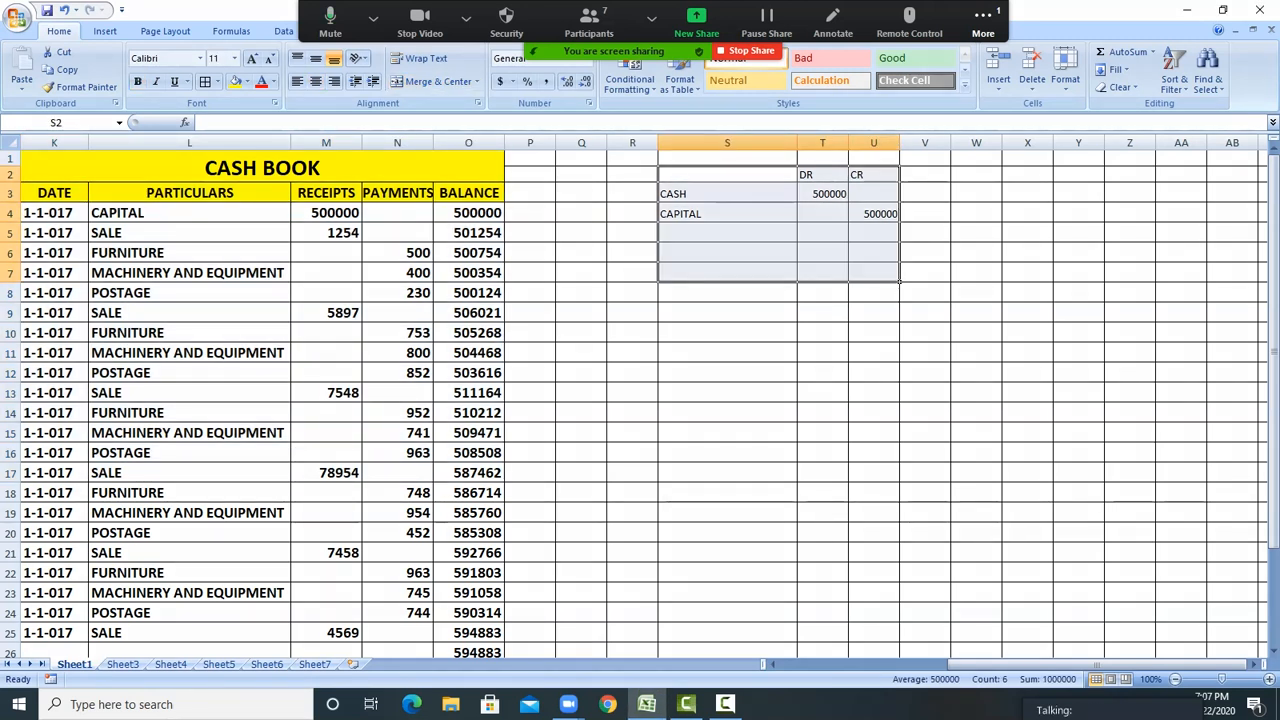
{"action": "key", "text": "Delete"}
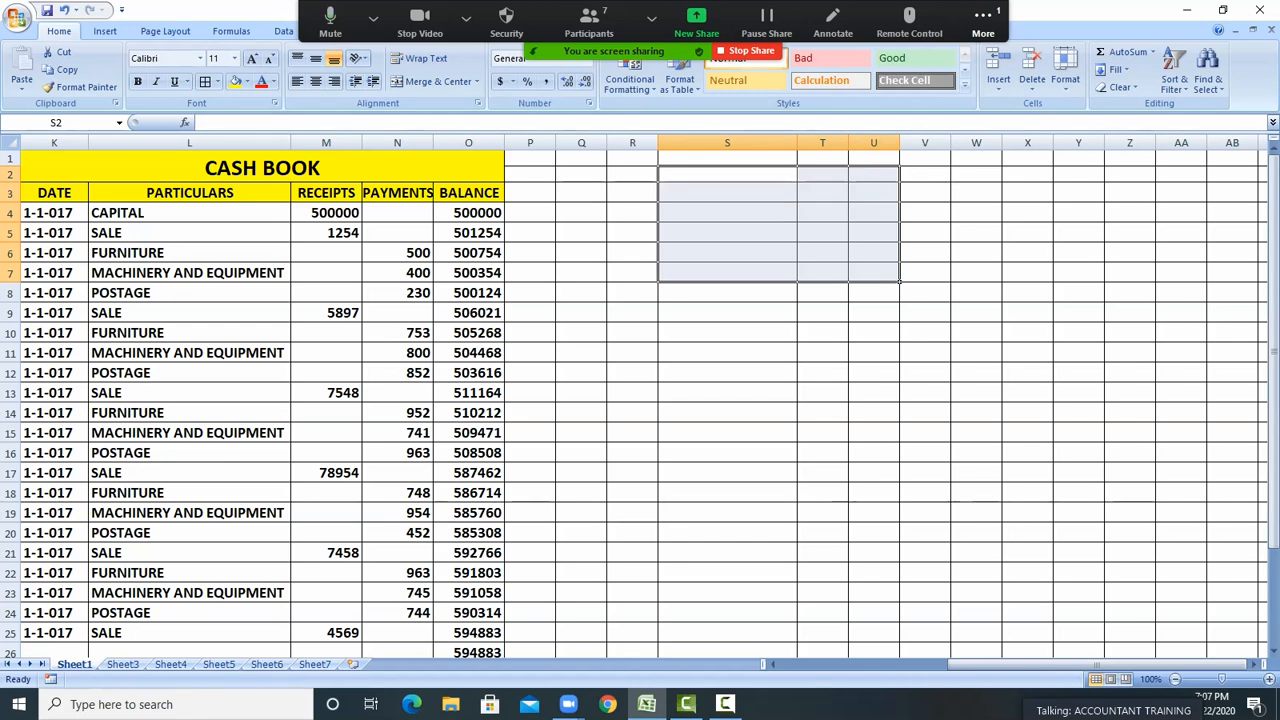
{"action": "left_click", "coordinate": [727, 333]}
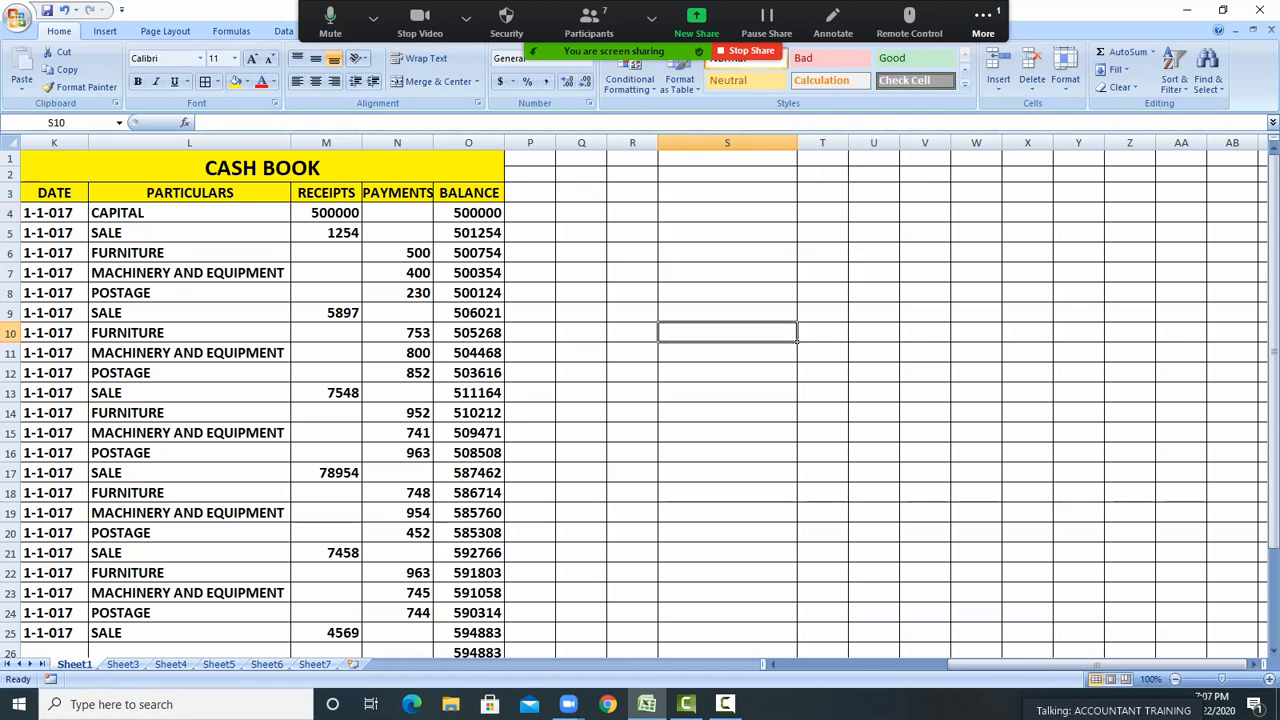
Rename the worksheet Sheet3 as CAPITAL
{"action": "left_click", "coordinate": [124, 664]}
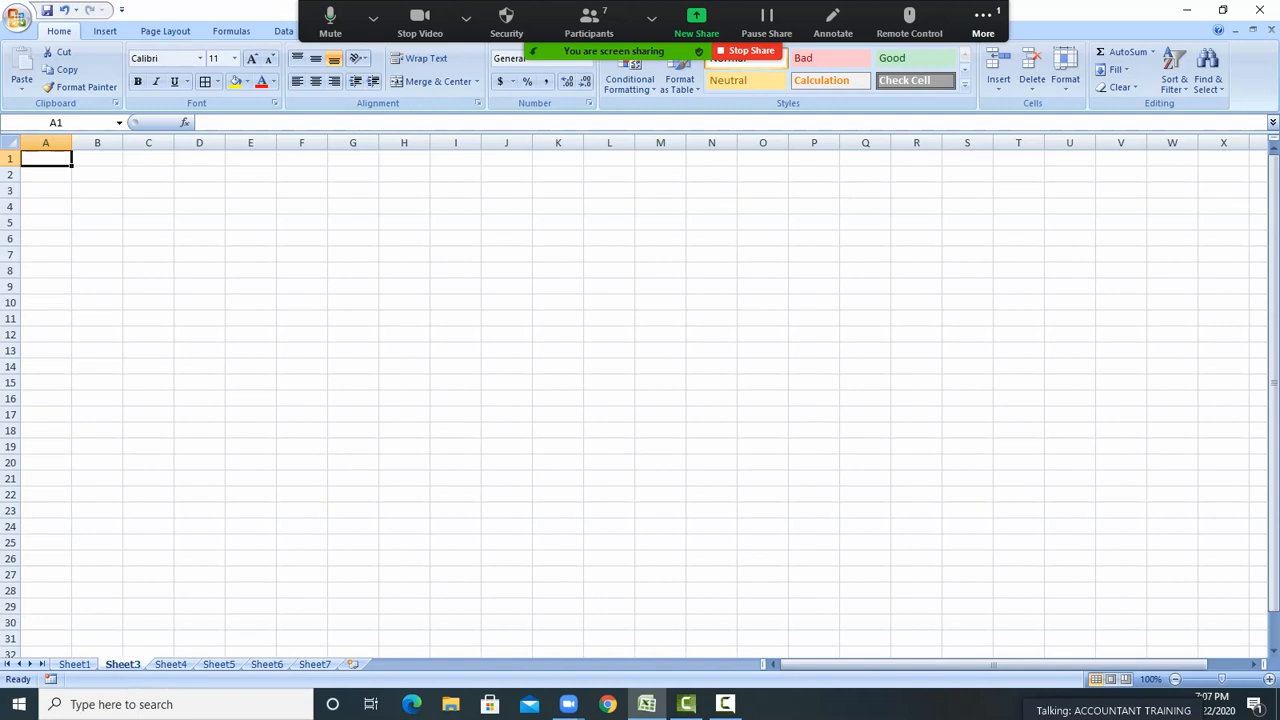
{"action": "right_click", "coordinate": [130, 664]}
{"action": "left_click", "coordinate": [177, 529]}
{"action": "left_click", "coordinate": [148, 527]}
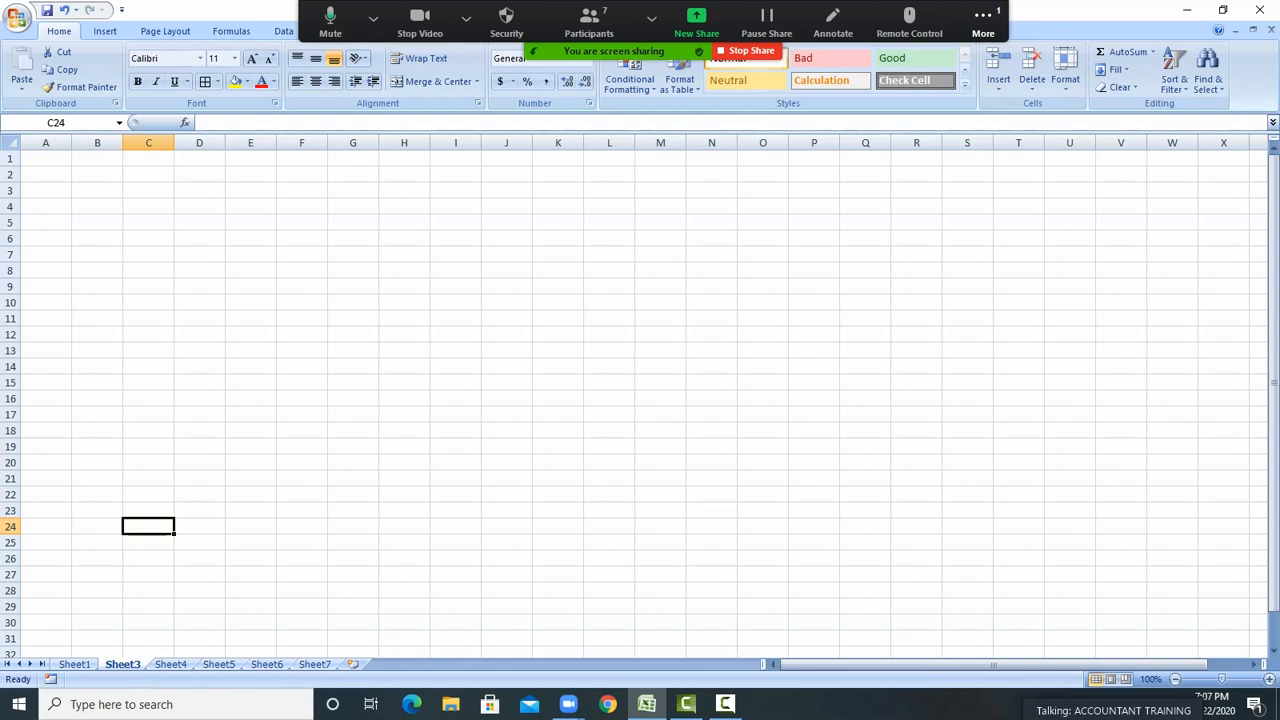
{"action": "right_click", "coordinate": [130, 664]}
{"action": "left_click", "coordinate": [177, 529]}
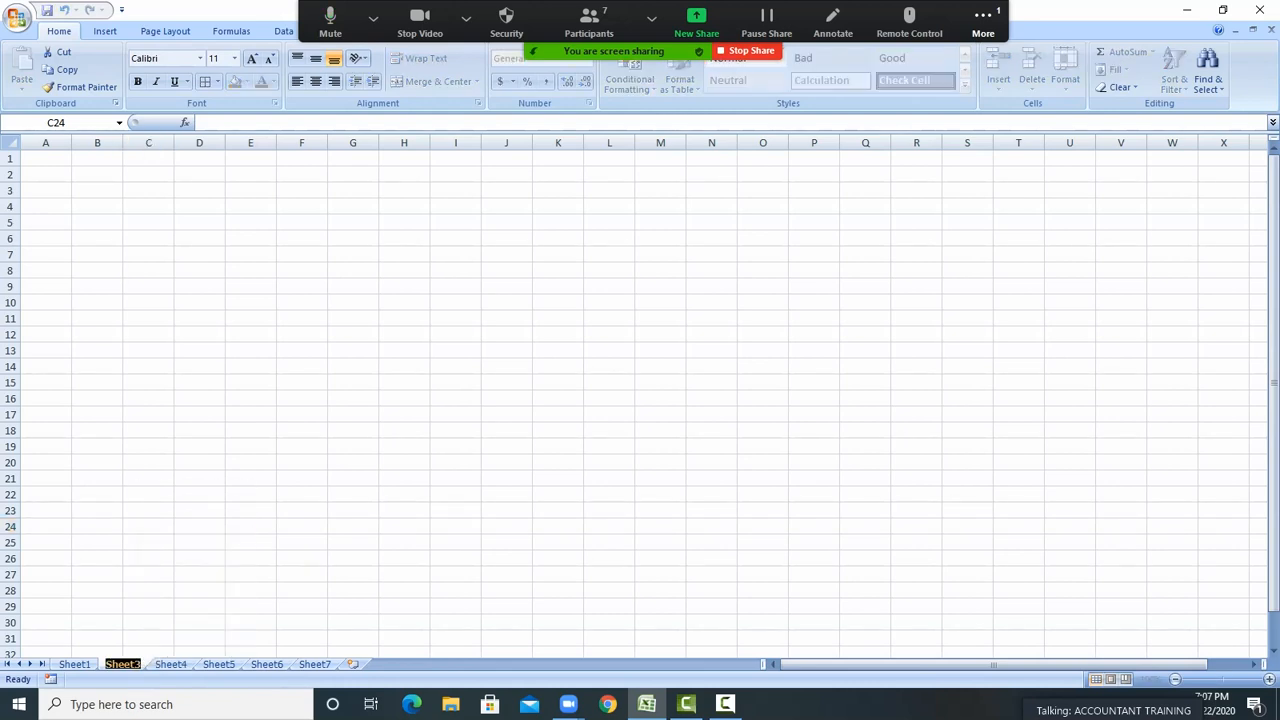
{"action": "type", "text": "CAPITAL"}
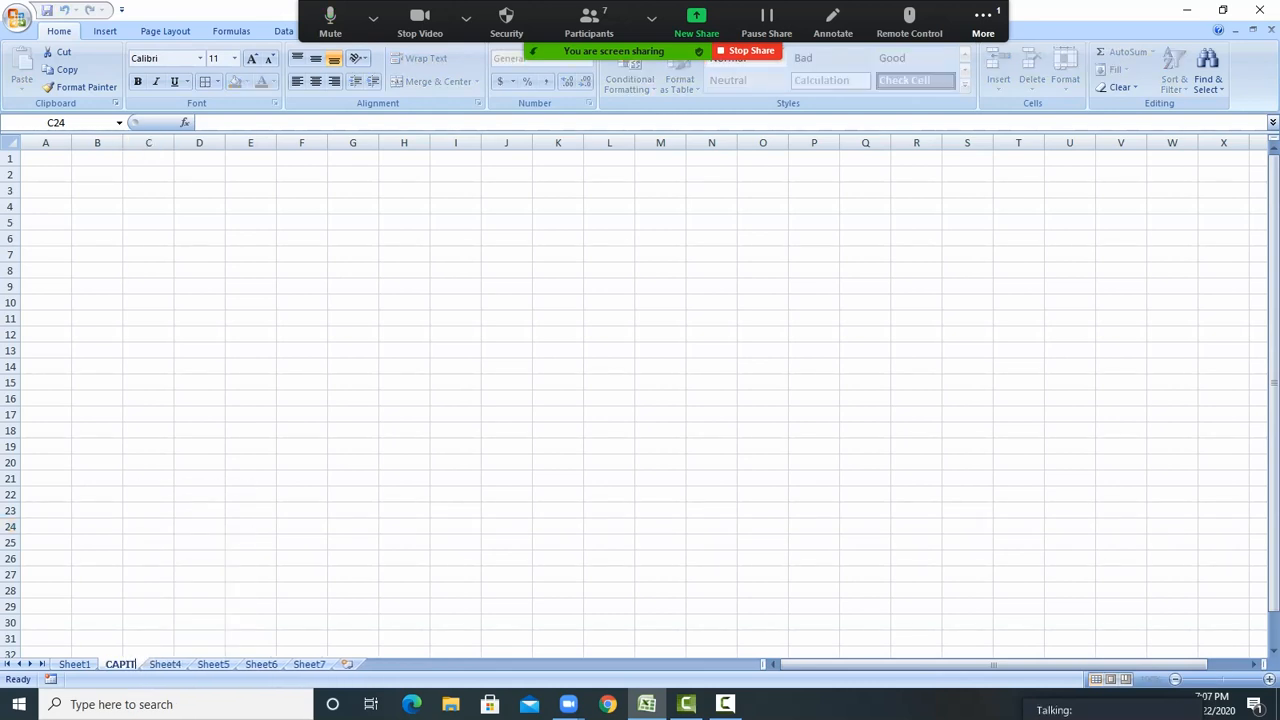
Rename the worksheet Sheet4 as SALE
{"action": "left_click", "coordinate": [178, 664]}
{"action": "right_click", "coordinate": [178, 664]}
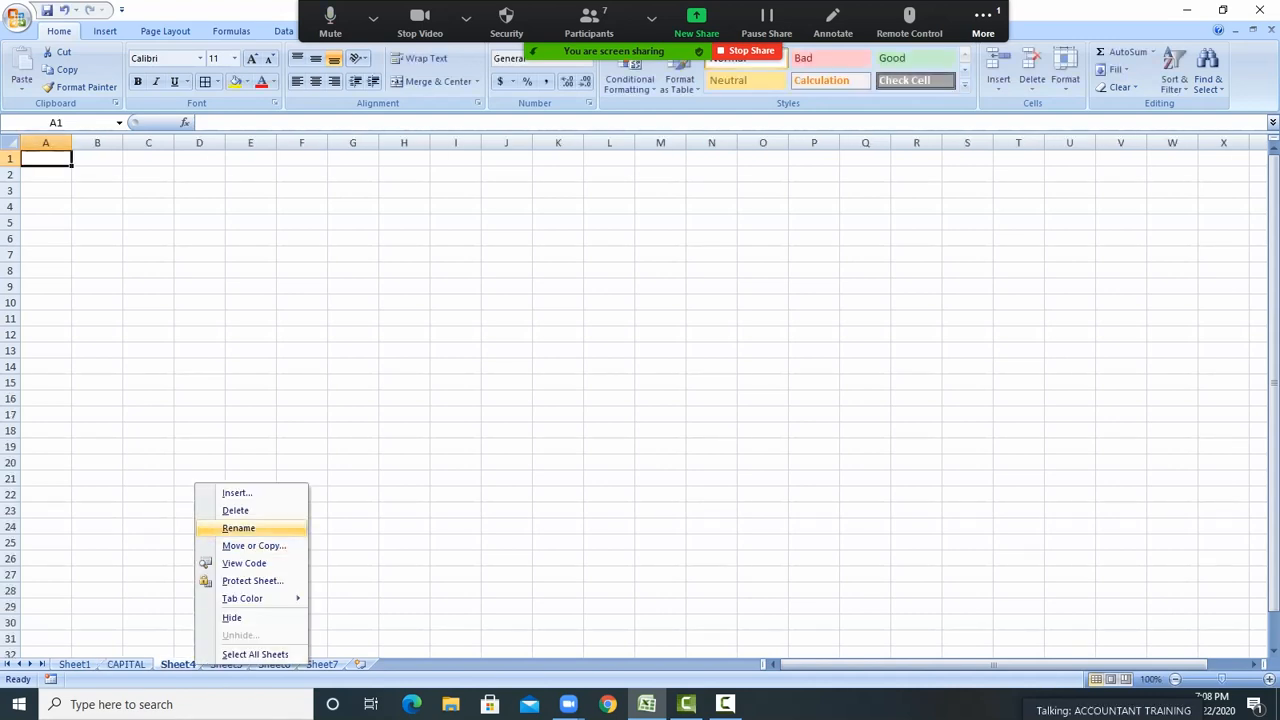
{"action": "left_click", "coordinate": [230, 529]}
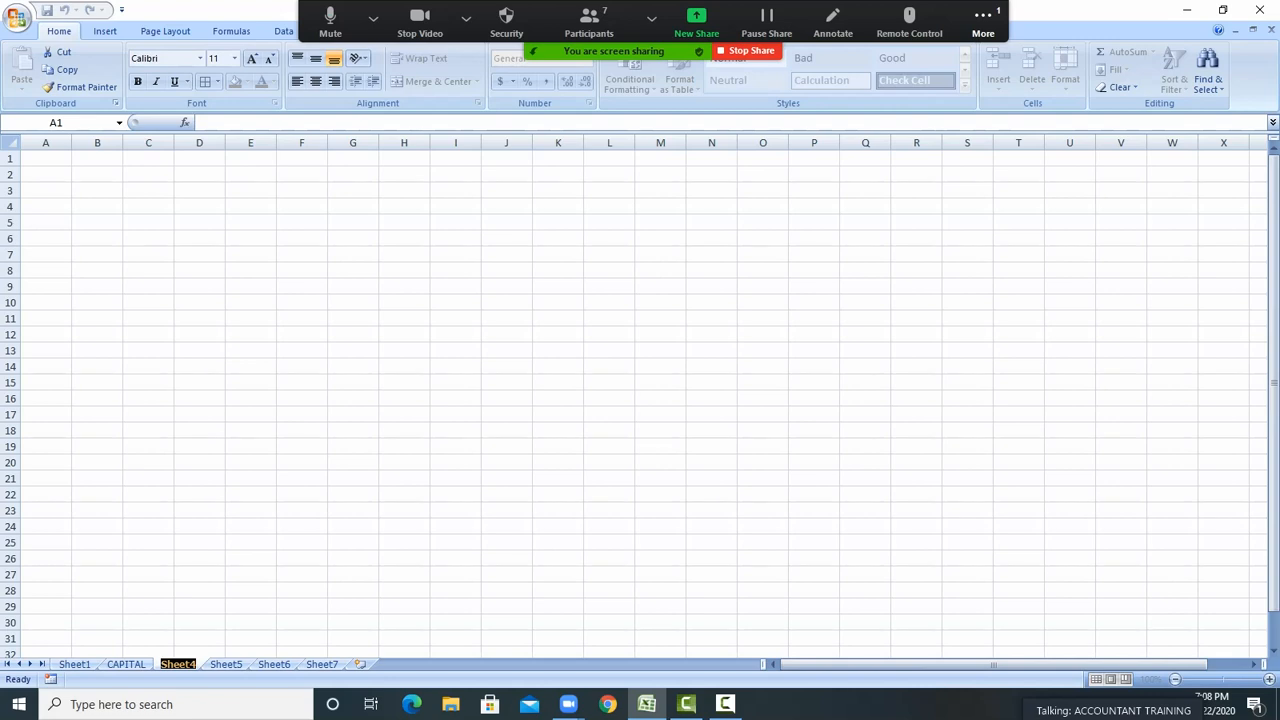
{"action": "type", "text": "SALE"}
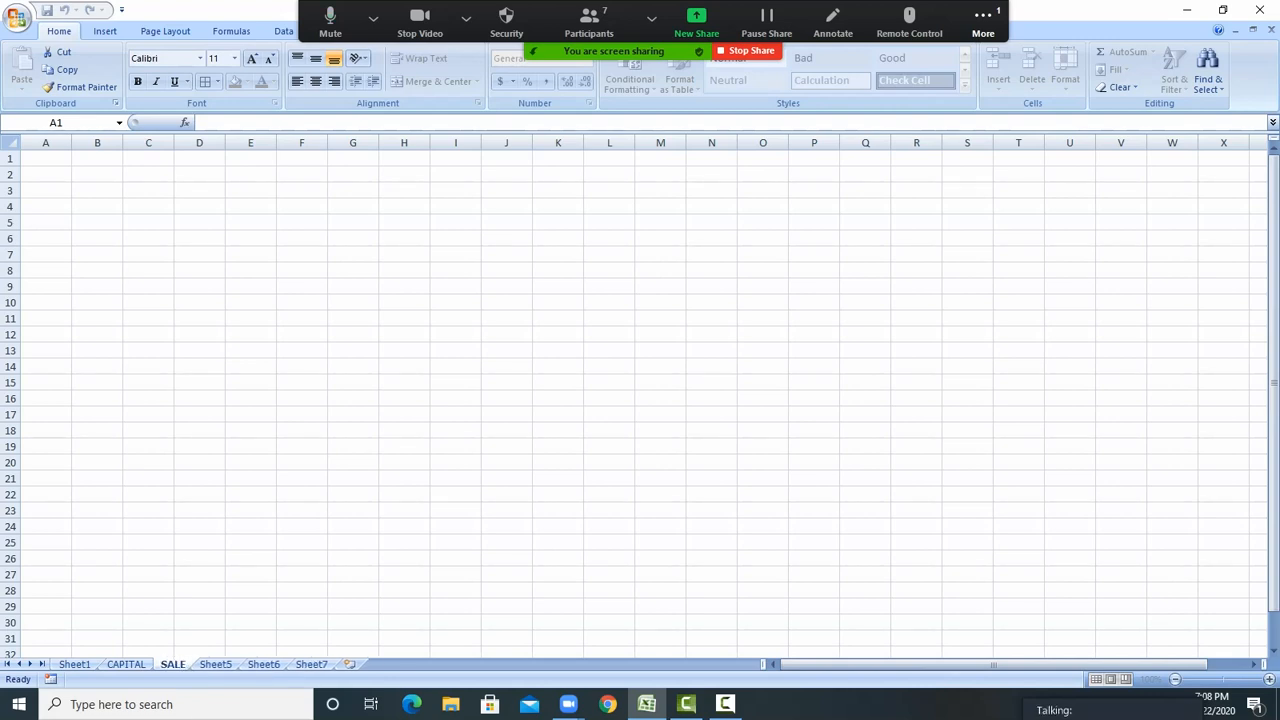
Rename the worksheet Sheet5 as FURNITURE
{"action": "left_click", "coordinate": [215, 664]}
{"action": "right_click", "coordinate": [225, 664]}
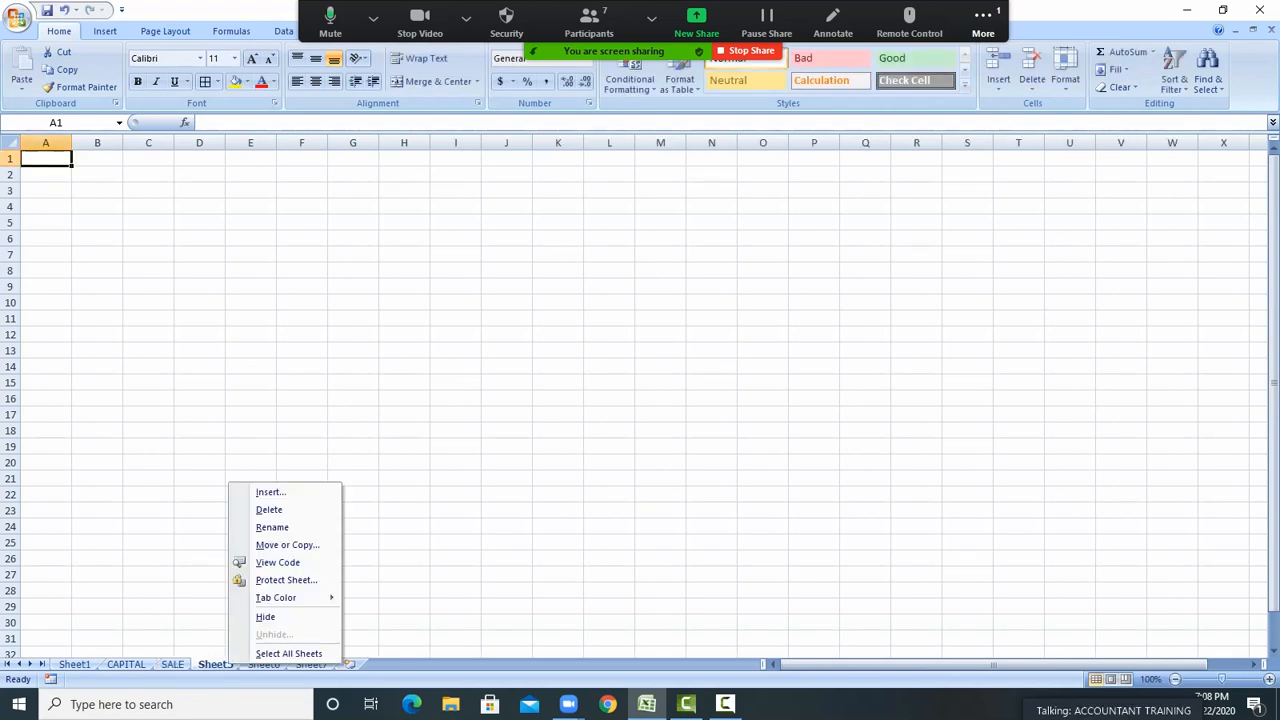
{"action": "left_click", "coordinate": [272, 527]}
{"action": "type", "text": "FURNITURE"}
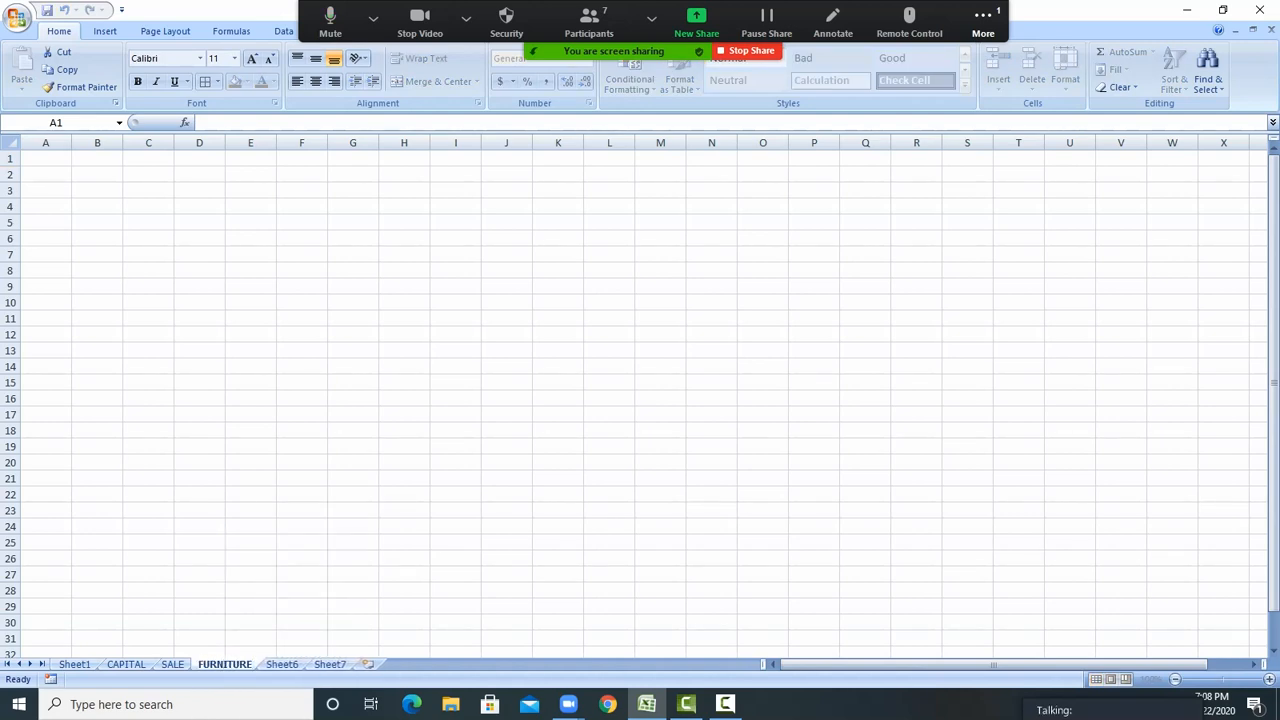
{"action": "left_click", "coordinate": [302, 526]}
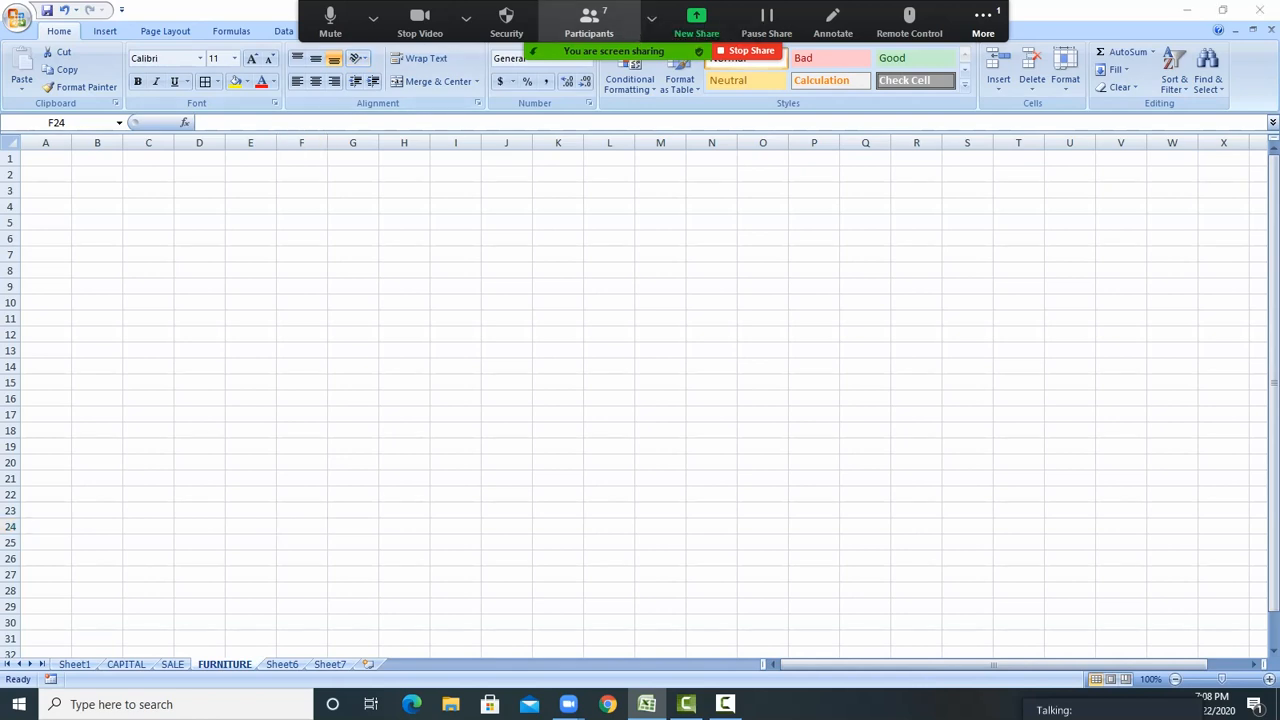
Switch to Zoom's participants list and review each attendee's microphone status and the host's options for all participants
{"action": "left_click", "coordinate": [589, 22]}
{"action": "scroll", "coordinate": [650, 380], "scroll_direction": "down", "scroll_amount": 1}
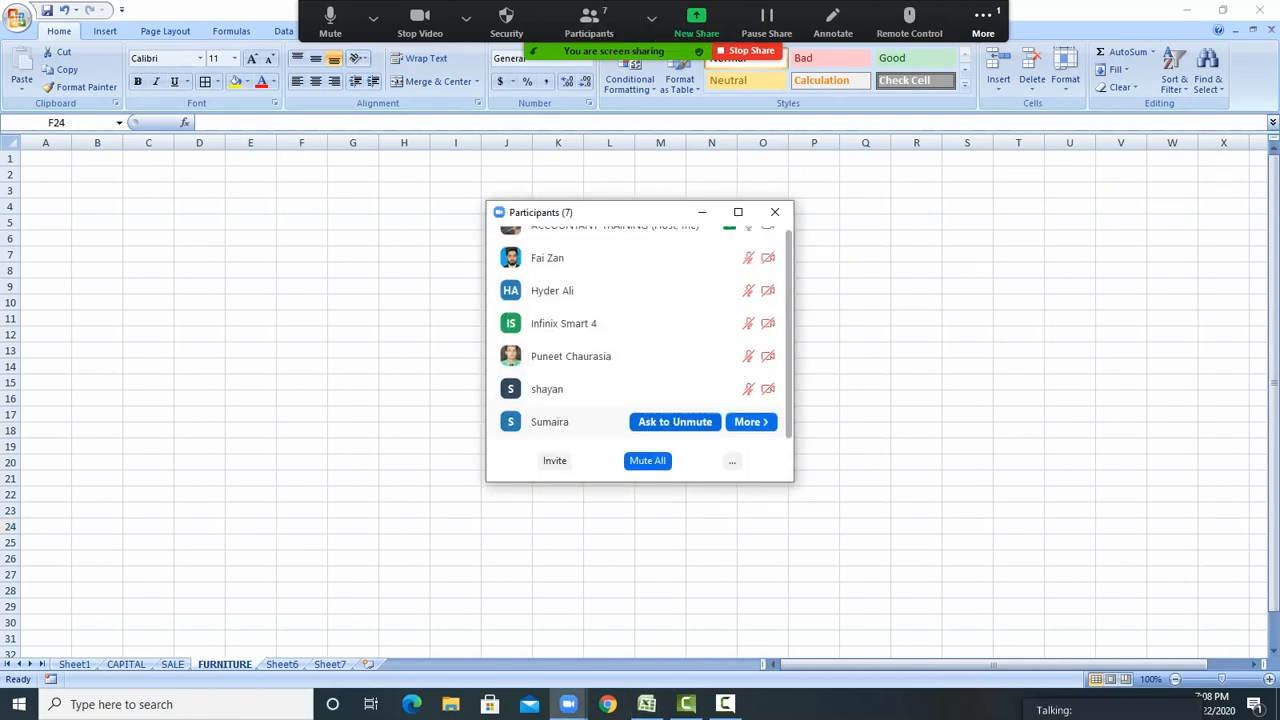
{"action": "scroll", "coordinate": [660, 330], "scroll_direction": "up", "scroll_amount": 1}
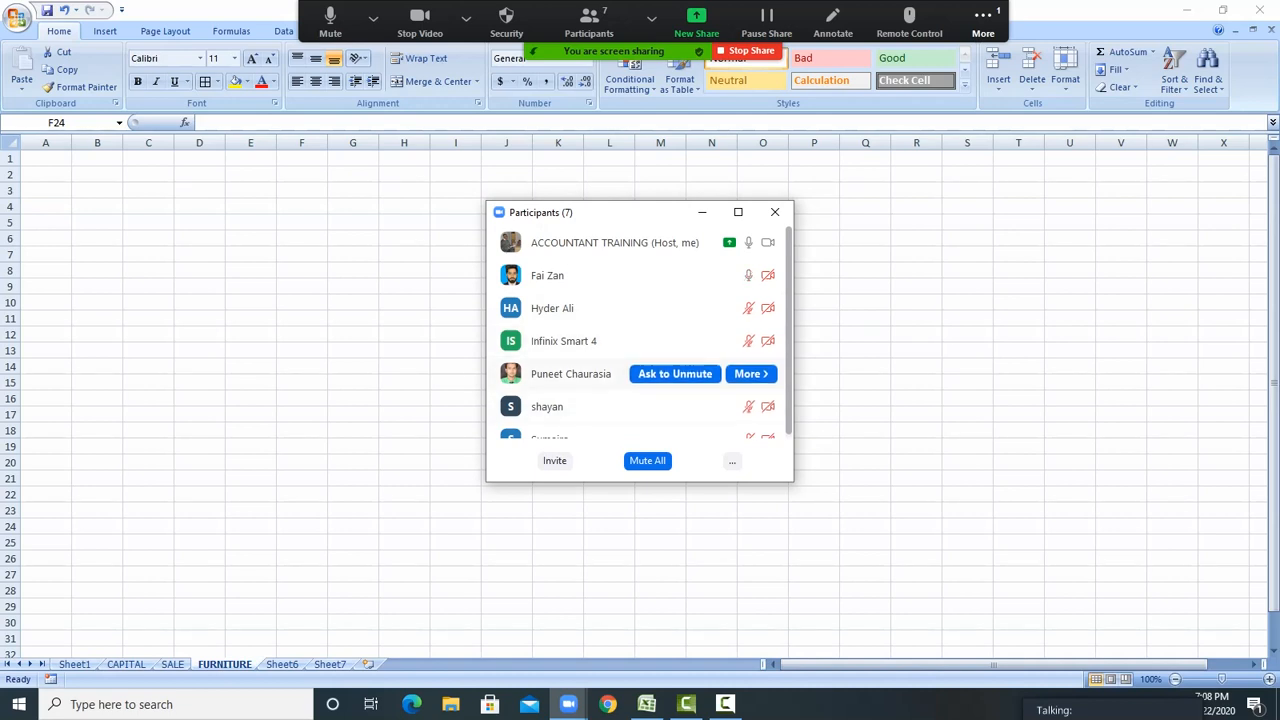
{"action": "scroll", "coordinate": [640, 385], "scroll_direction": "down", "scroll_amount": 1}
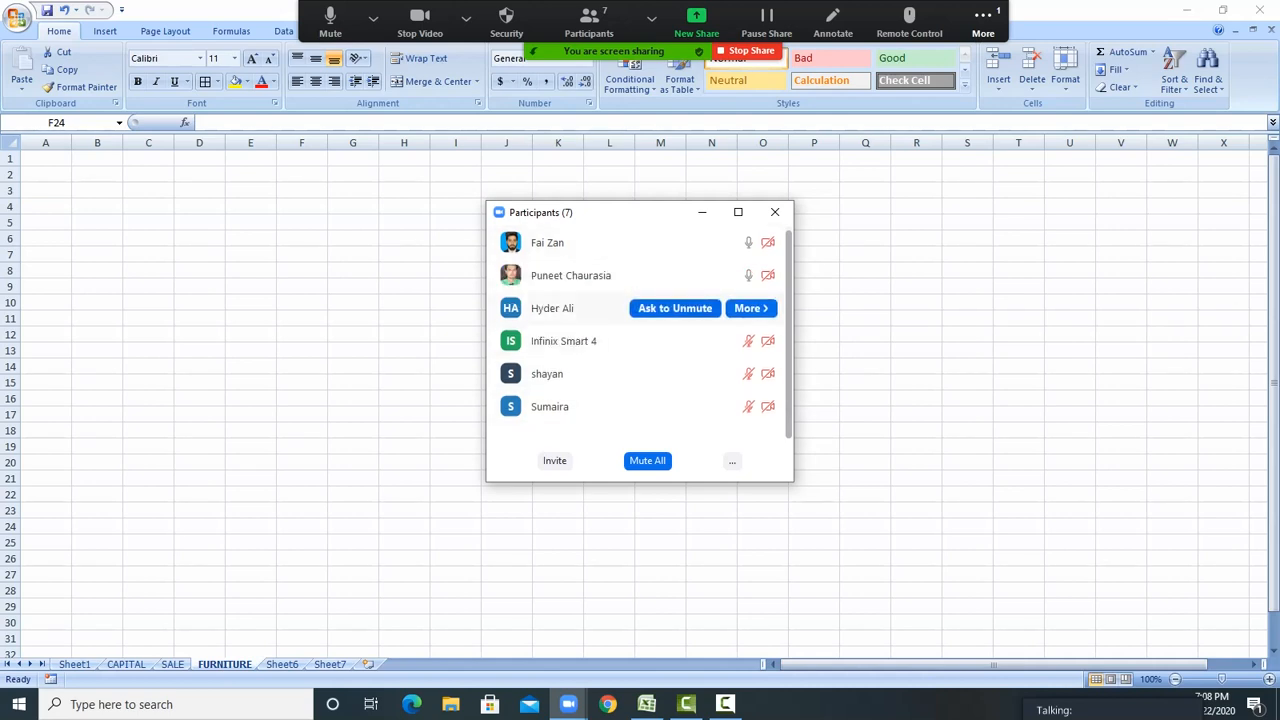
{"action": "scroll", "coordinate": [640, 330], "scroll_direction": "up", "scroll_amount": 1}
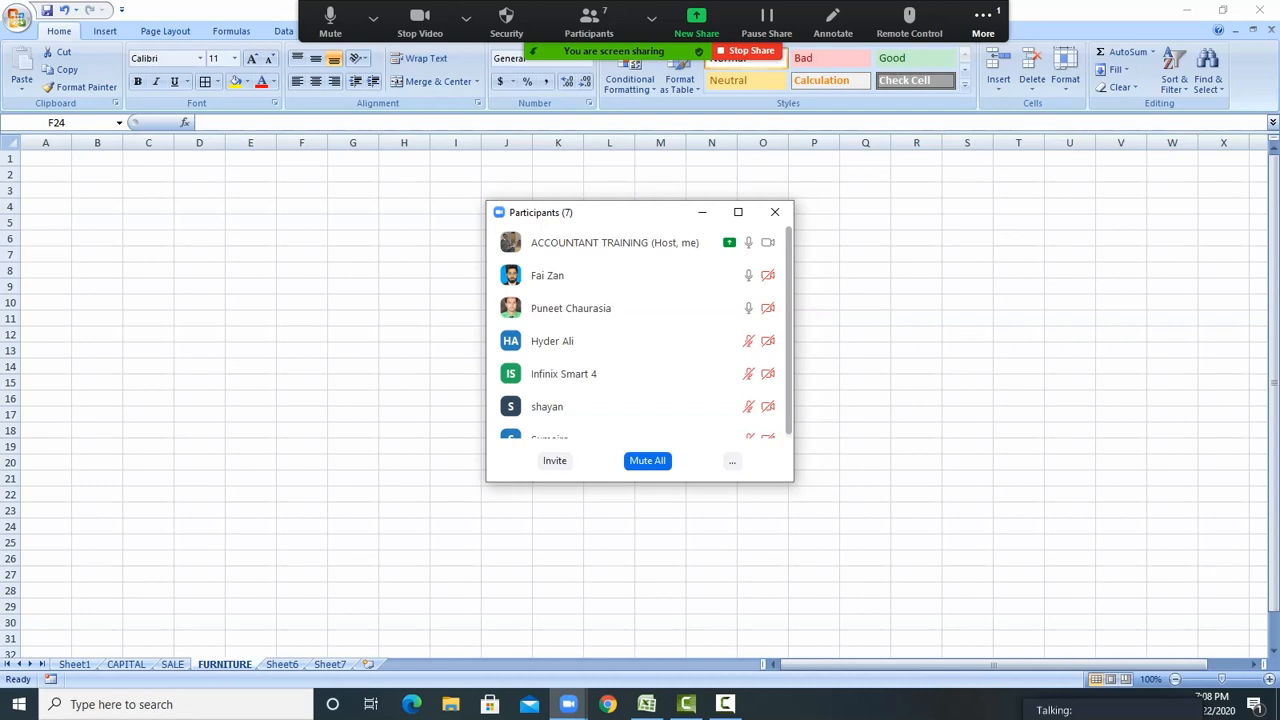
{"action": "left_click", "coordinate": [732, 461]}
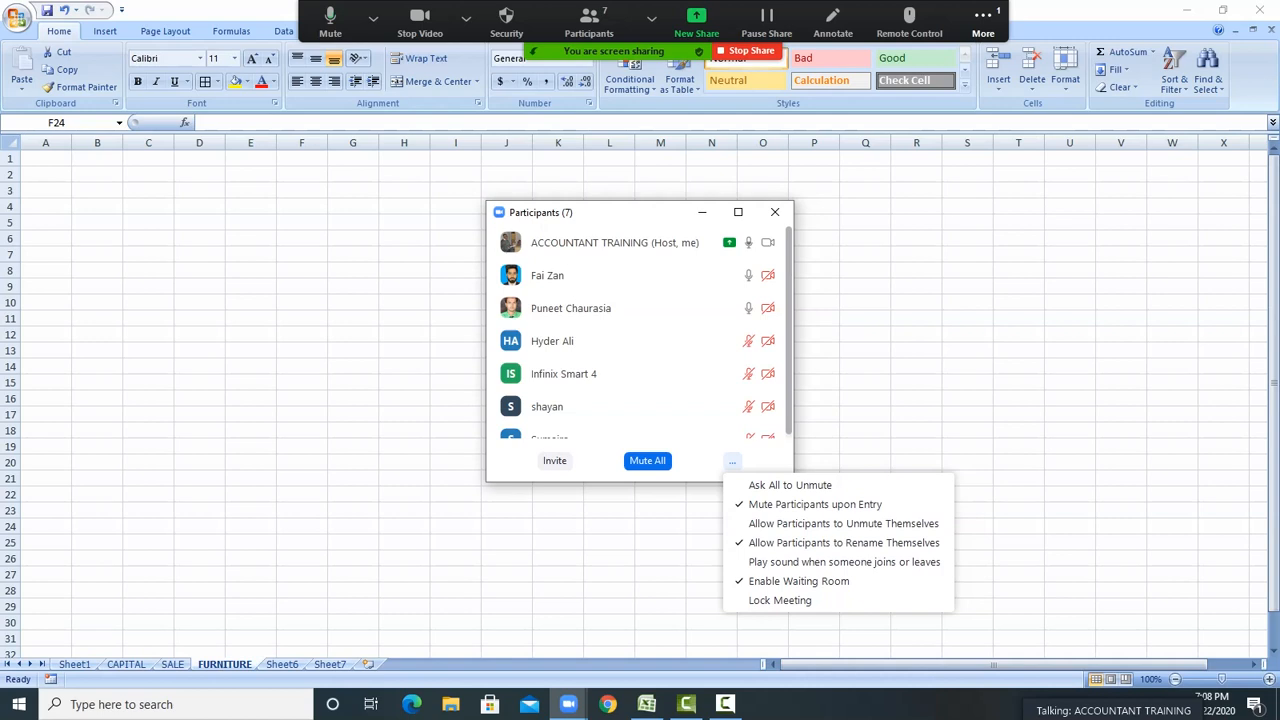
{"action": "left_click", "coordinate": [302, 526]}
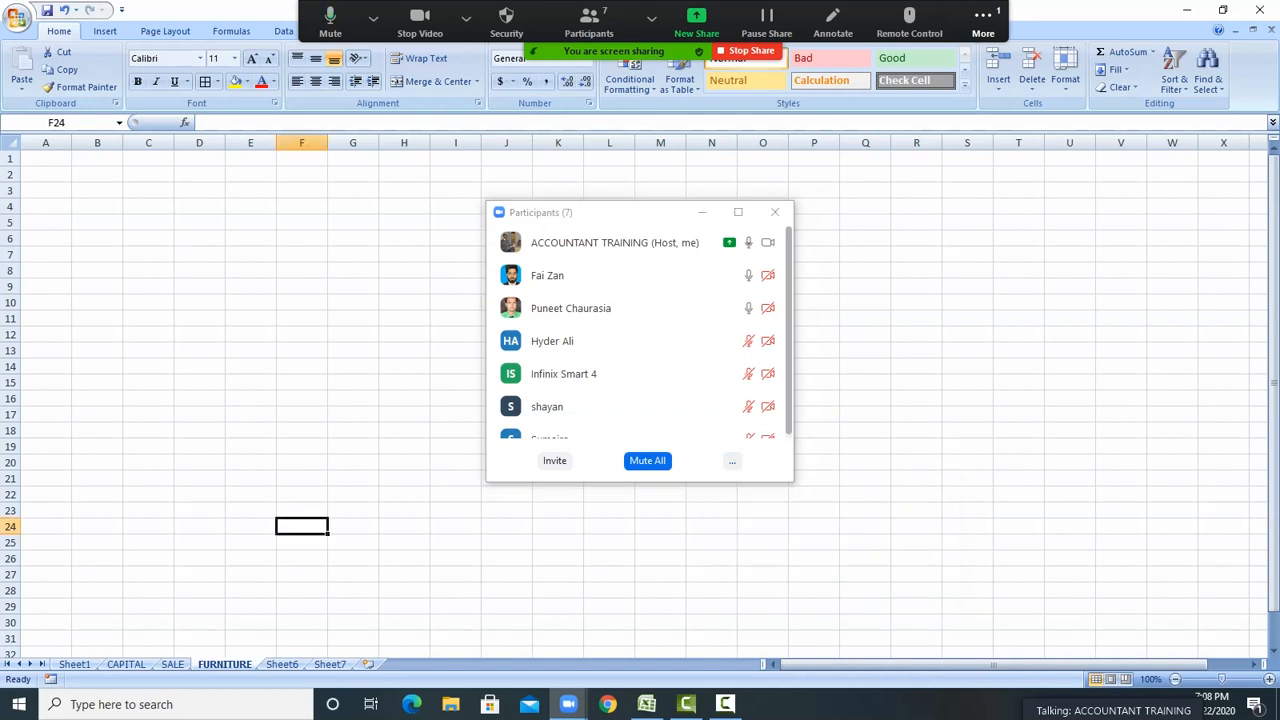
{"action": "left_click", "coordinate": [916, 350]}
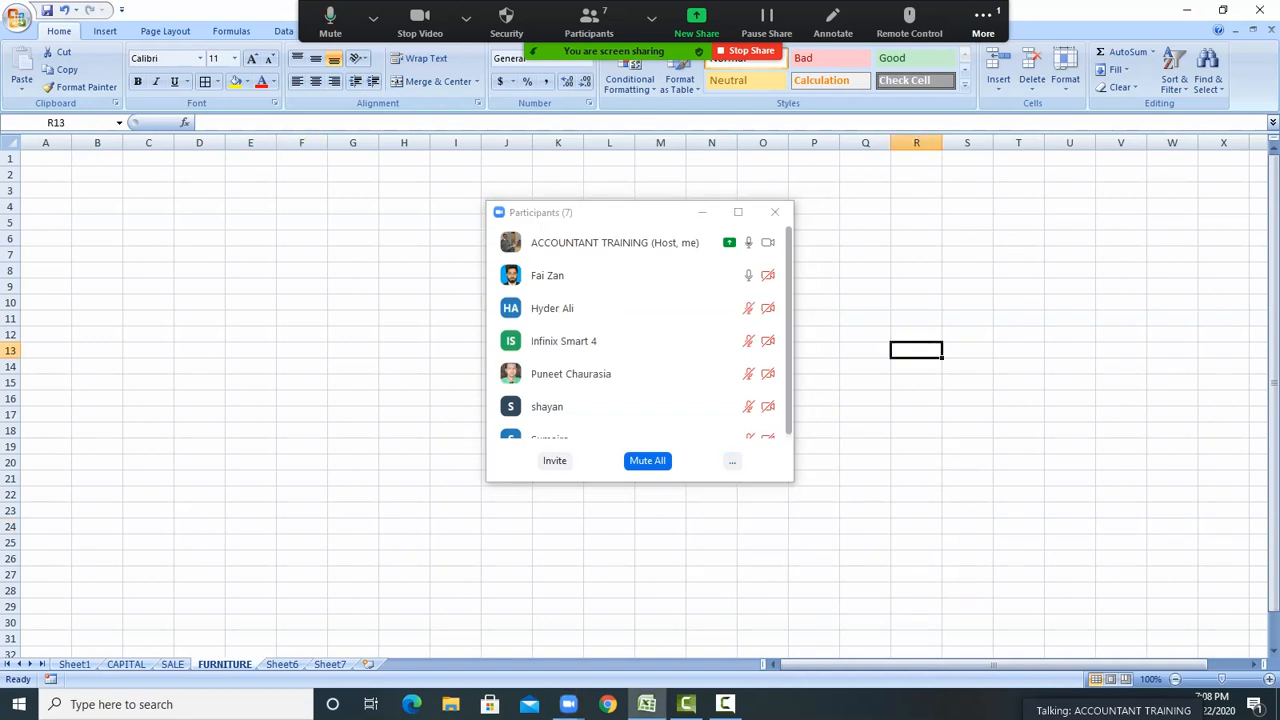
{"action": "left_click", "coordinate": [967, 446]}
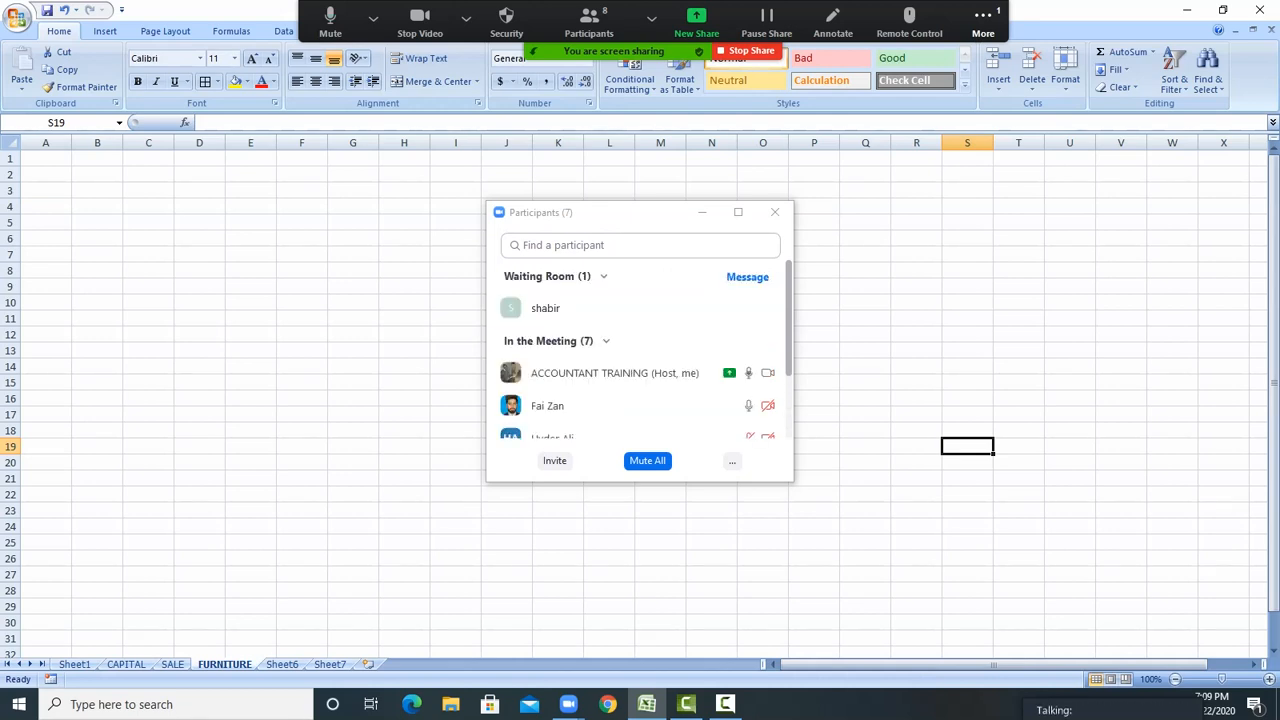
Admit the attendee from the waiting room and move the participants window off the middle of the worksheet
{"action": "left_click", "coordinate": [691, 308]}
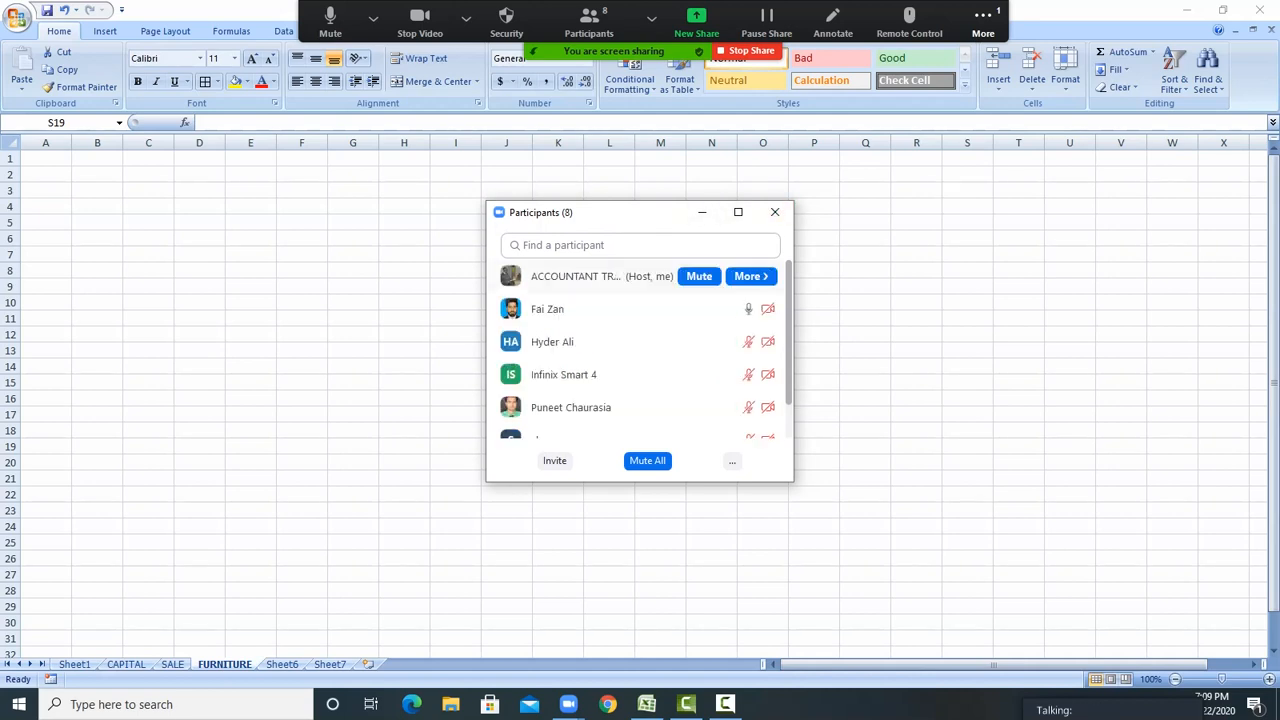
{"action": "left_click_drag", "start_coordinate": [788, 304], "coordinate": [788, 342]}
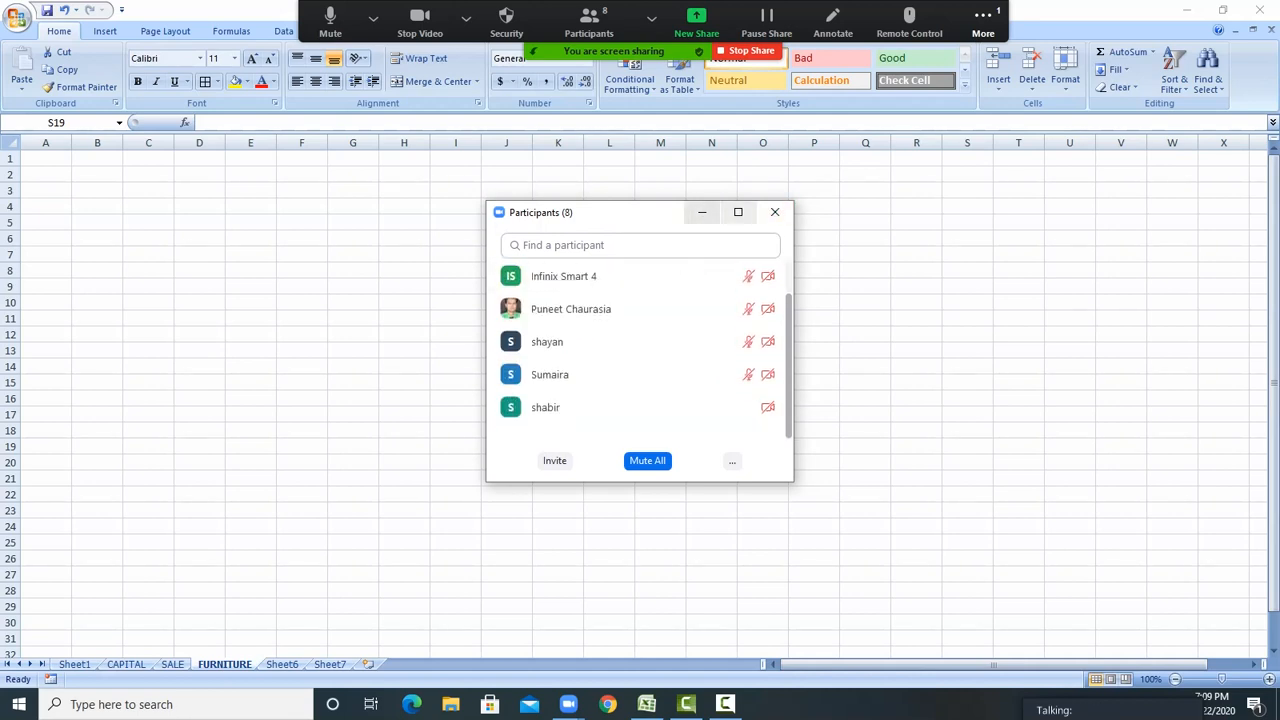
{"action": "left_click_drag", "start_coordinate": [658, 213], "coordinate": [1090, 224]}
{"action": "left_click", "coordinate": [700, 350]}
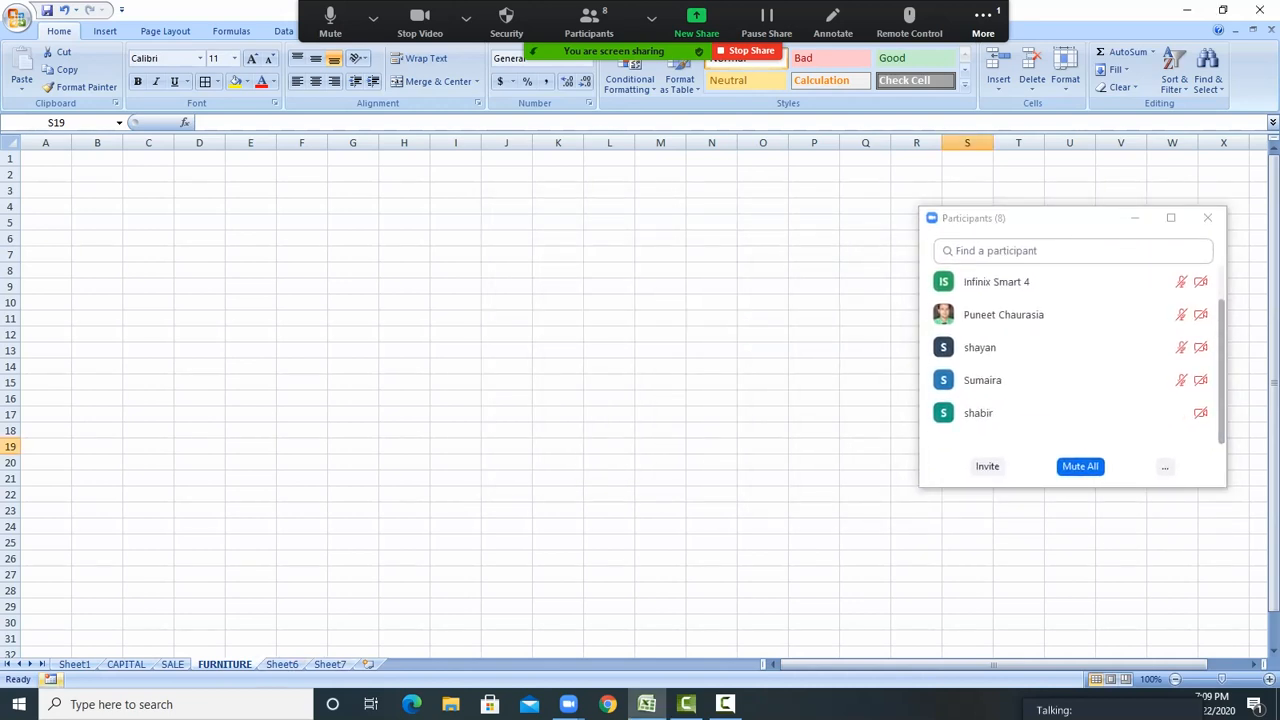
Rename the worksheet Sheet1, which holds the cash book, as CASH BOOK
{"action": "left_click", "coordinate": [74, 664]}
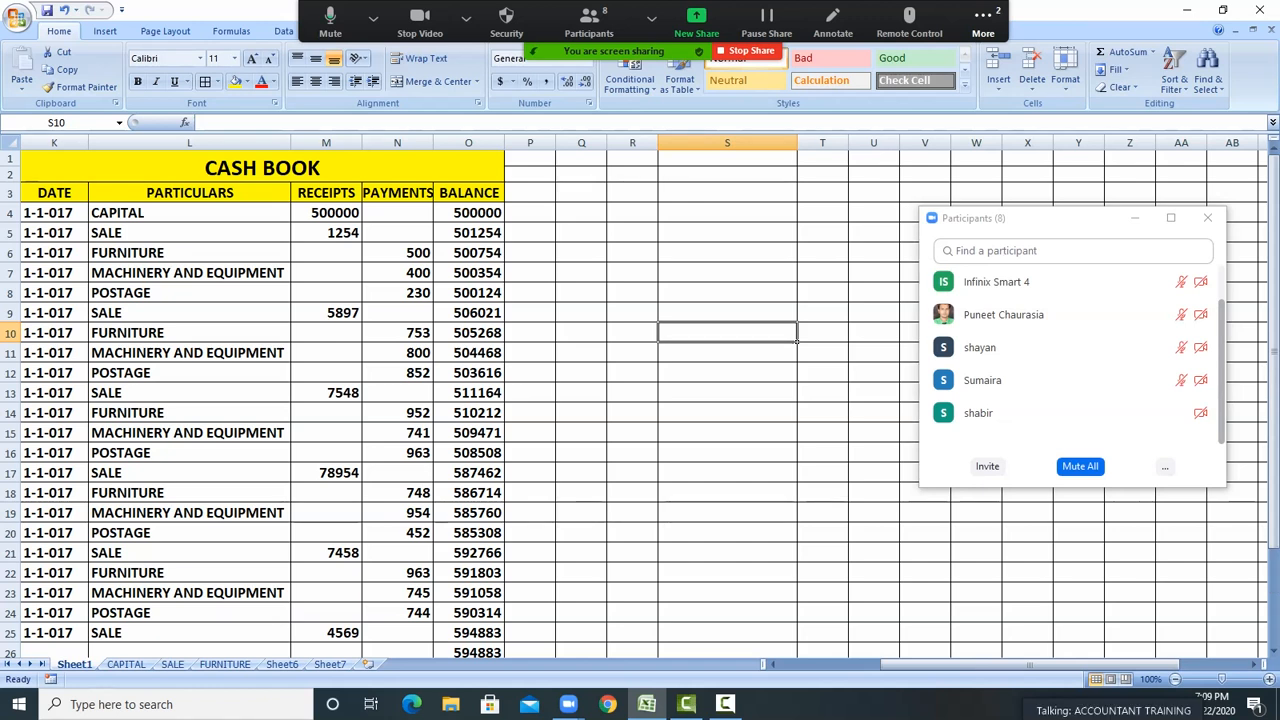
{"action": "right_click", "coordinate": [84, 664]}
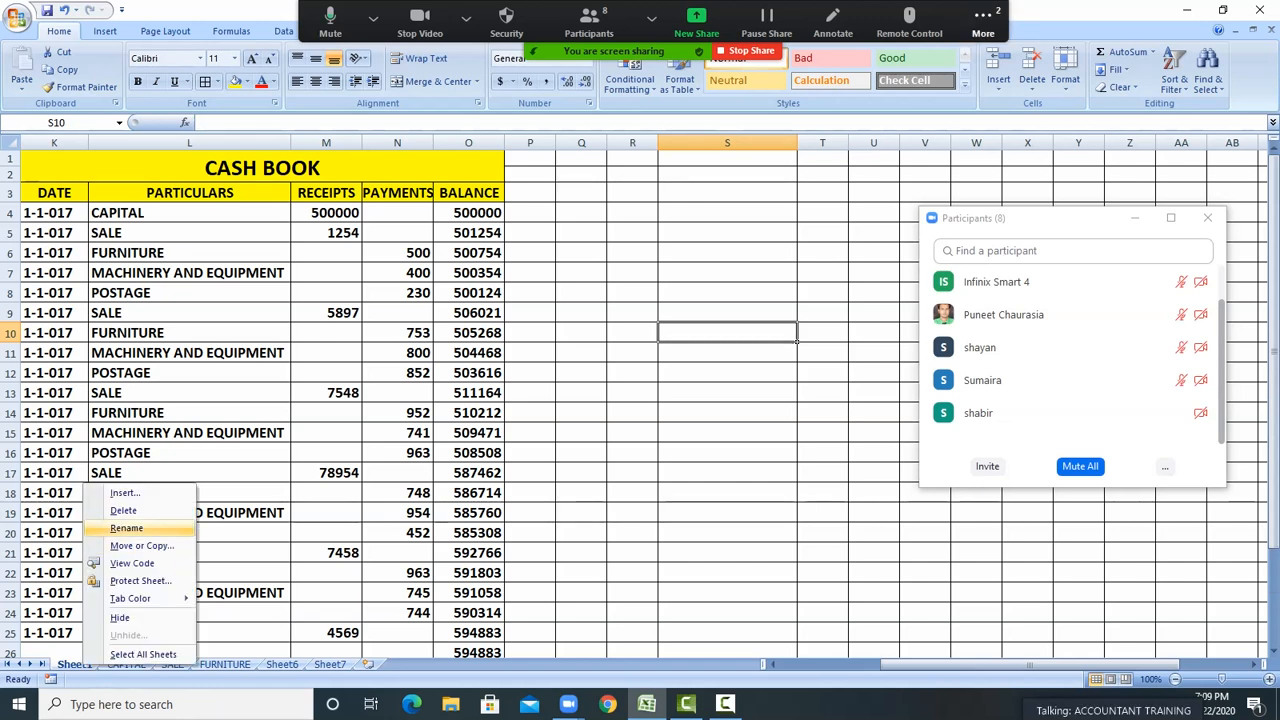
{"action": "left_click", "coordinate": [126, 528]}
{"action": "type", "text": "dASH BOOK"}
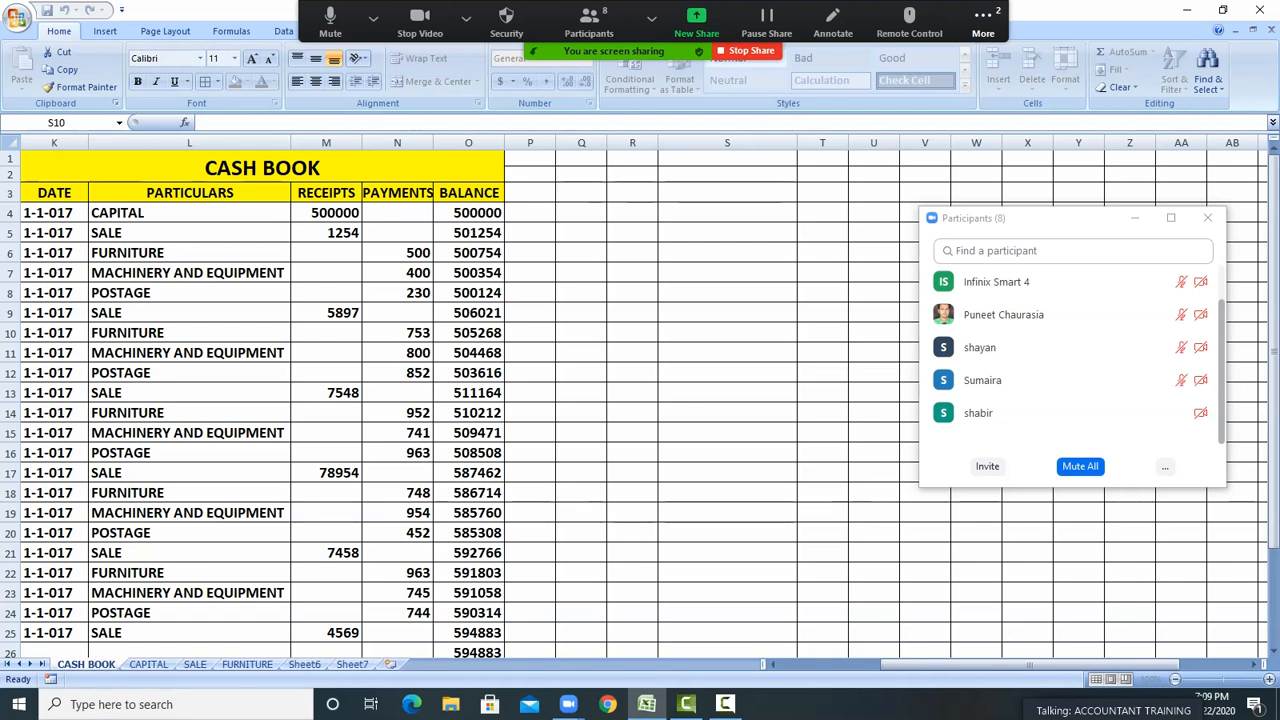
Rename the worksheet Sheet6 as POSTAGE
{"action": "left_click", "coordinate": [304, 664]}
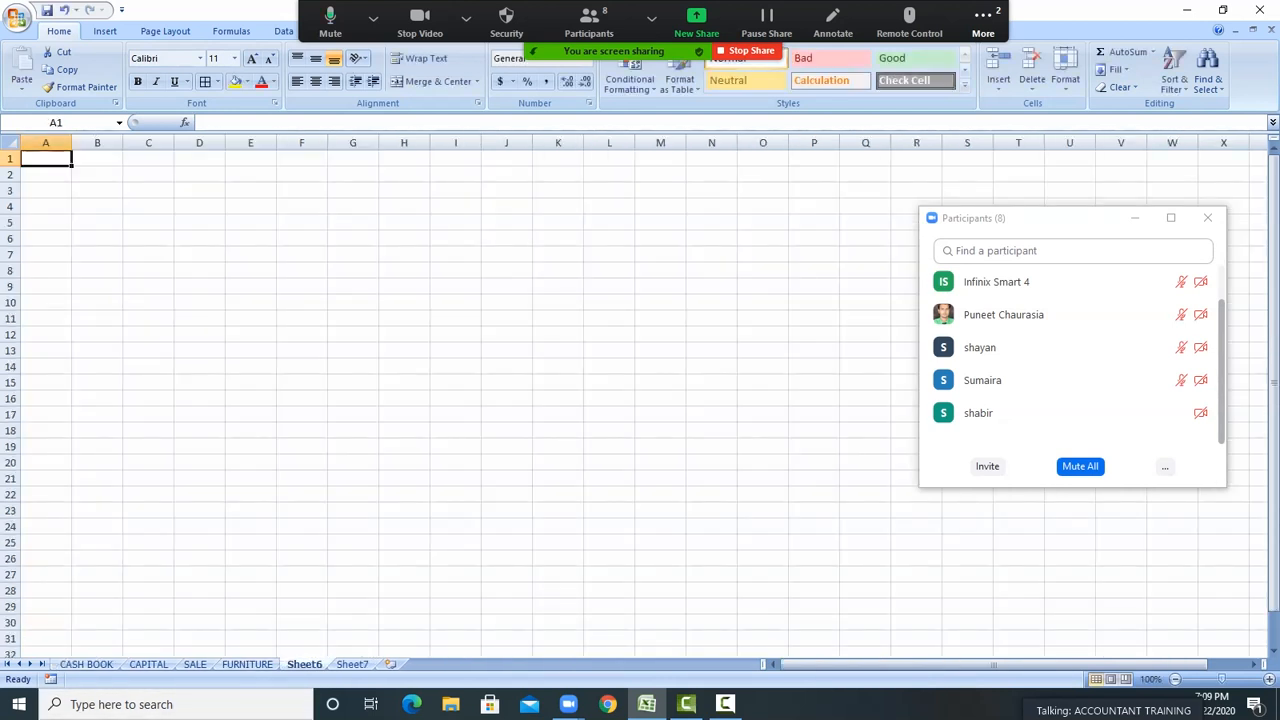
{"action": "right_click", "coordinate": [306, 664]}
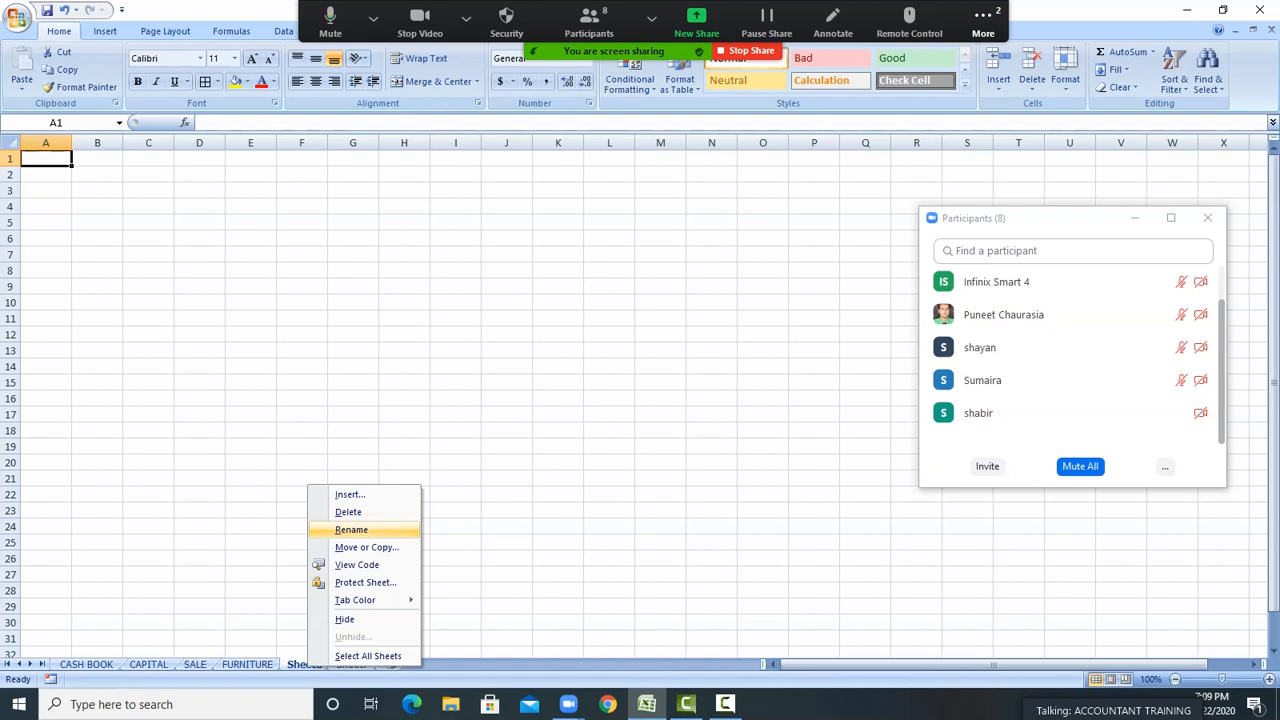
{"action": "left_click", "coordinate": [351, 529]}
{"action": "type", "text": "POSTAGE"}
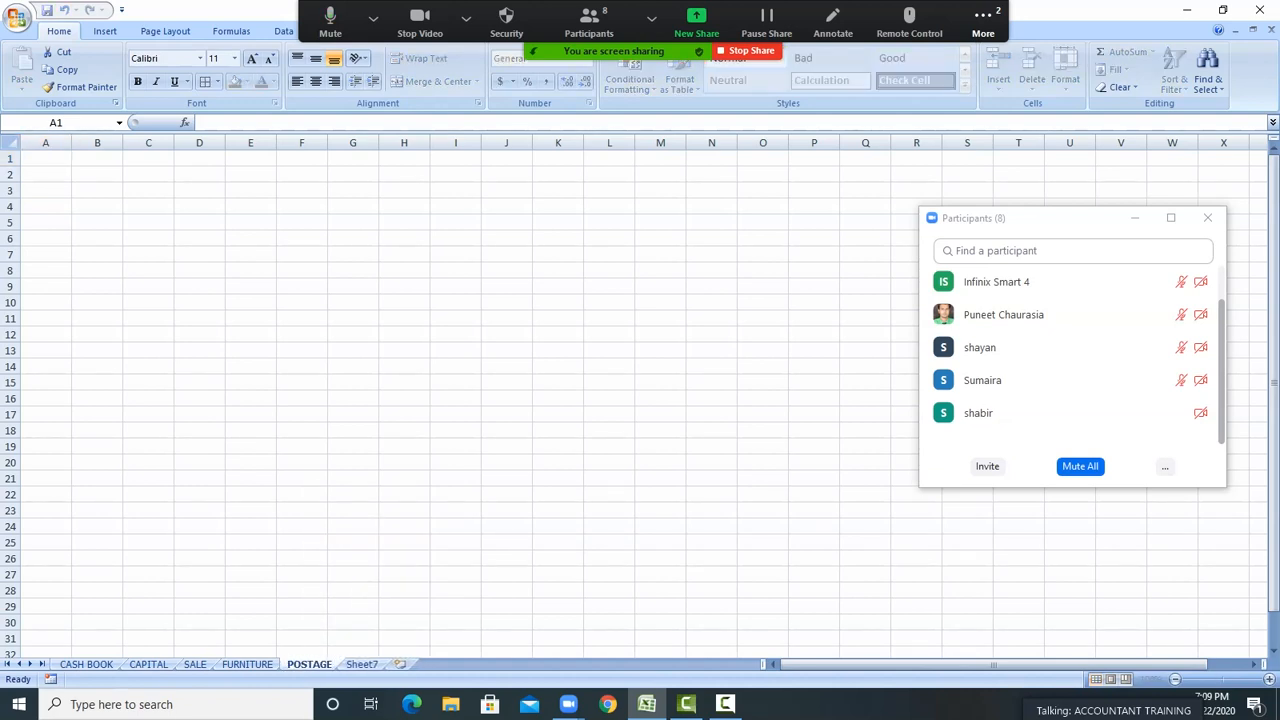
{"action": "left_click", "coordinate": [405, 526]}
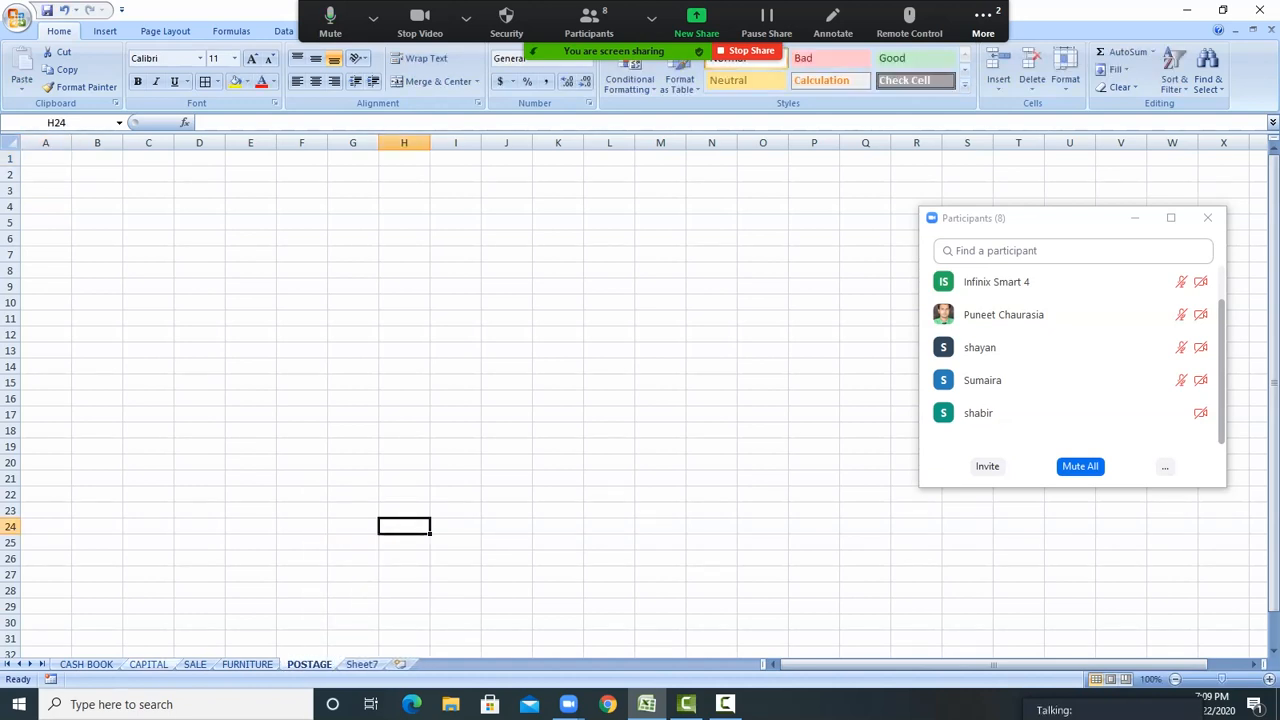
Look through the worksheets from CASH BOOK to POSTAGE, ending on CASH BOOK
{"action": "left_click", "coordinate": [148, 664]}
{"action": "left_click", "coordinate": [195, 664]}
{"action": "key", "text": "ctrl+Page_Down"}
{"action": "key", "text": "ctrl+Page_Down"}
{"action": "key", "text": "ctrl+Page_Up"}
{"action": "key", "text": "ctrl+Page_Up"}
{"action": "key", "text": "ctrl+Page_Up"}
{"action": "key", "text": "ctrl+Page_Up"}
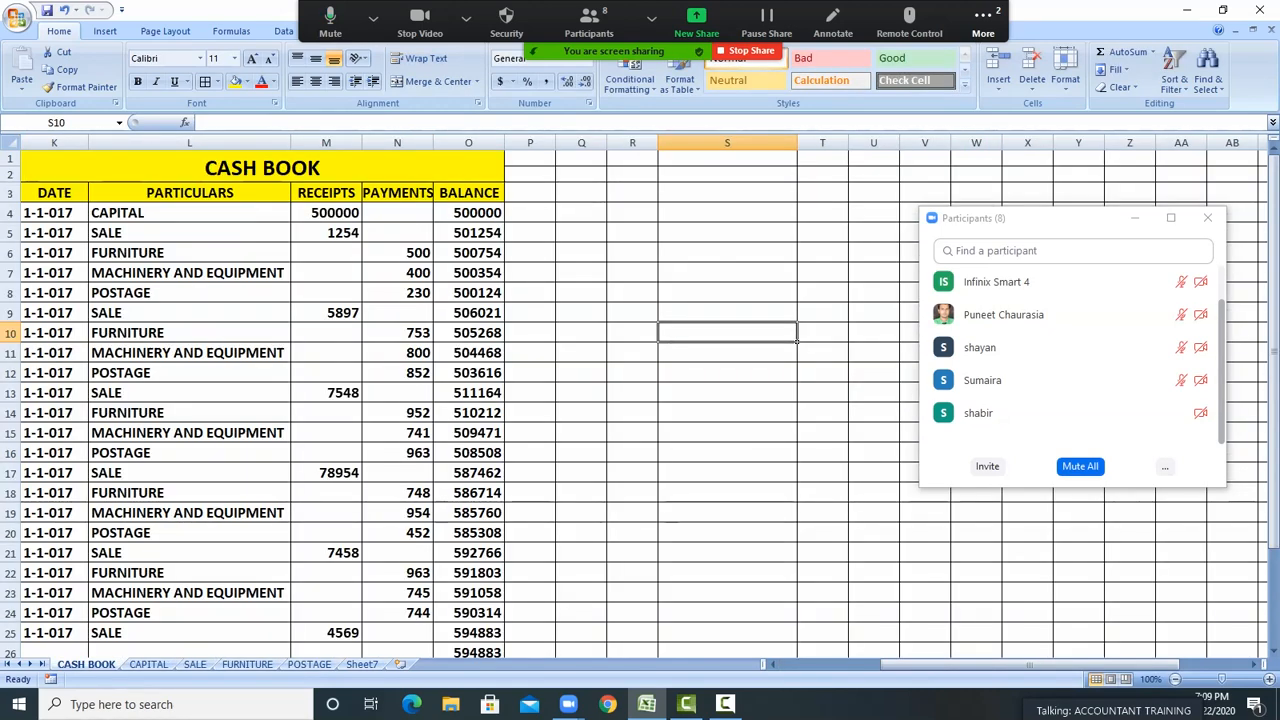
{"action": "key", "text": "ctrl+Page_Down"}
{"action": "key", "text": "ctrl+Page_Down"}
{"action": "key", "text": "ctrl+Page_Down"}
{"action": "key", "text": "ctrl+Page_Down"}
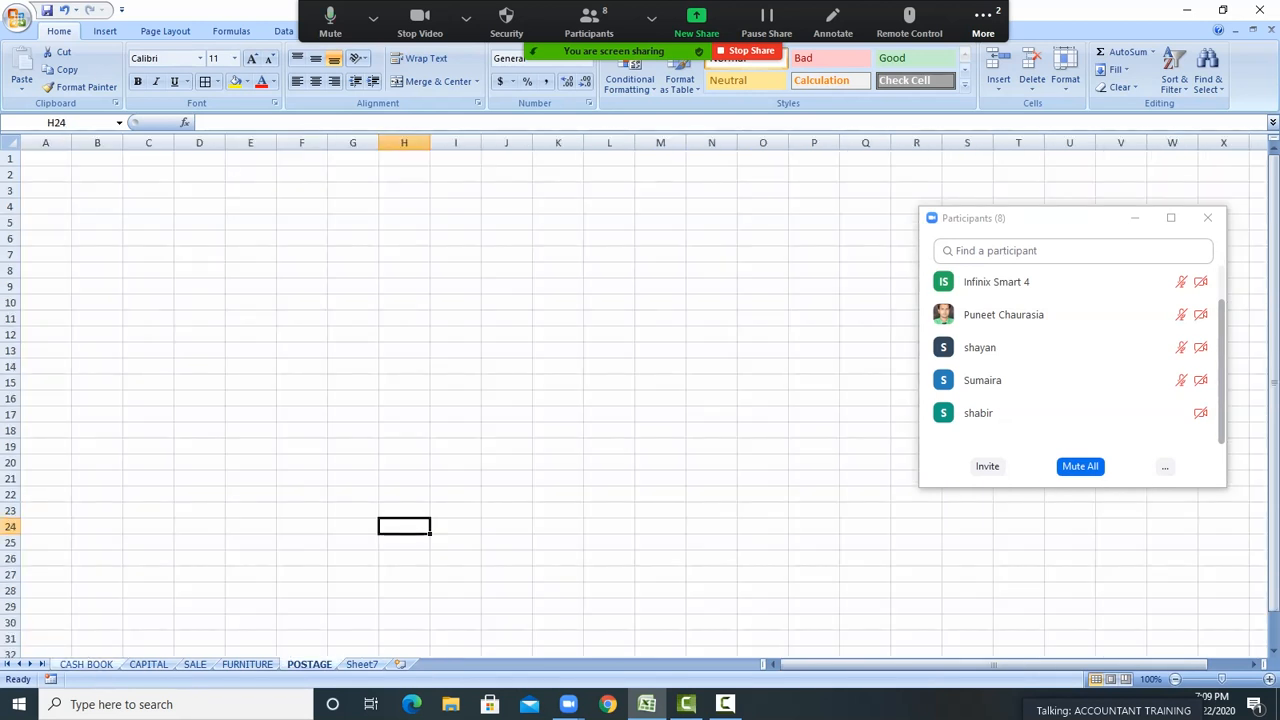
{"action": "key", "text": "ctrl+Page_Up"}
{"action": "key", "text": "ctrl+Page_Up"}
{"action": "key", "text": "ctrl+Page_Up"}
{"action": "key", "text": "ctrl+Page_Up"}
Insert a new worksheet before CASH BOOK and widen its column A to about four times the default width
{"action": "right_click", "coordinate": [98, 664]}
{"action": "left_click", "coordinate": [141, 493]}
{"action": "key", "text": "Return"}
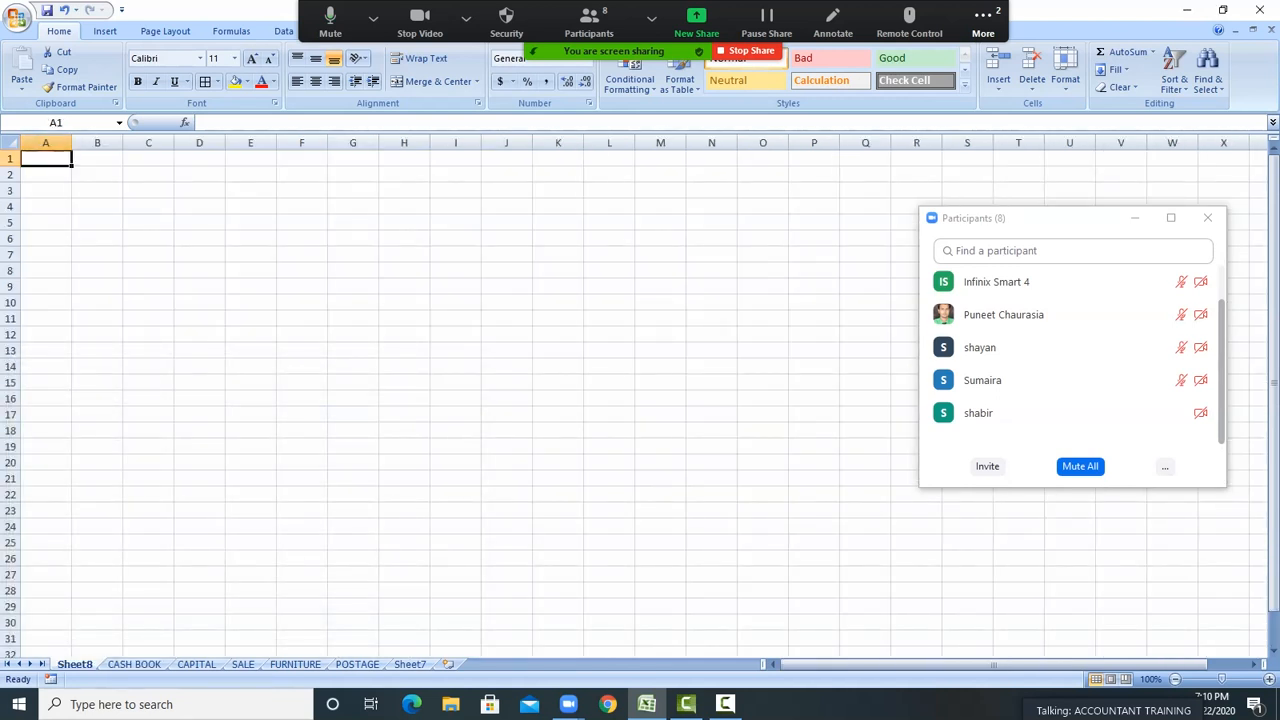
{"action": "left_click_drag", "start_coordinate": [72, 143], "coordinate": [226, 143]}
{"action": "left_click", "coordinate": [353, 382]}
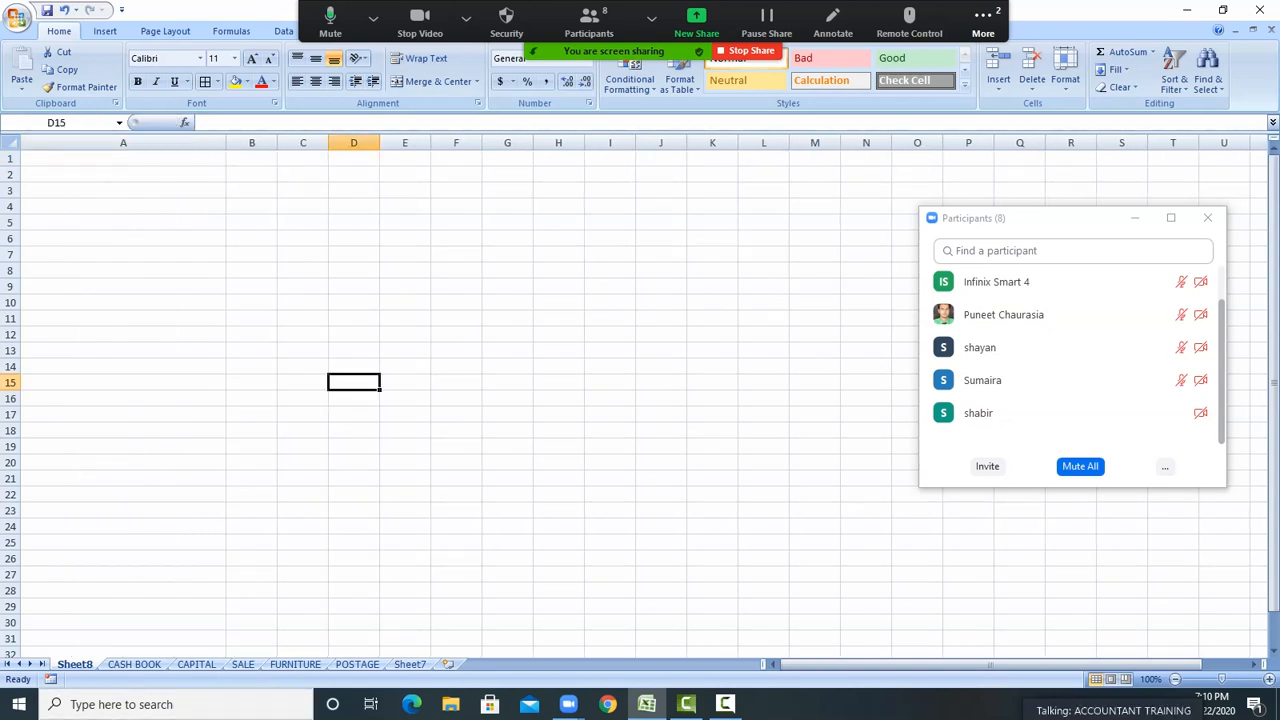
Rename the new worksheet Sheet8 as HOME
{"action": "right_click", "coordinate": [80, 664]}
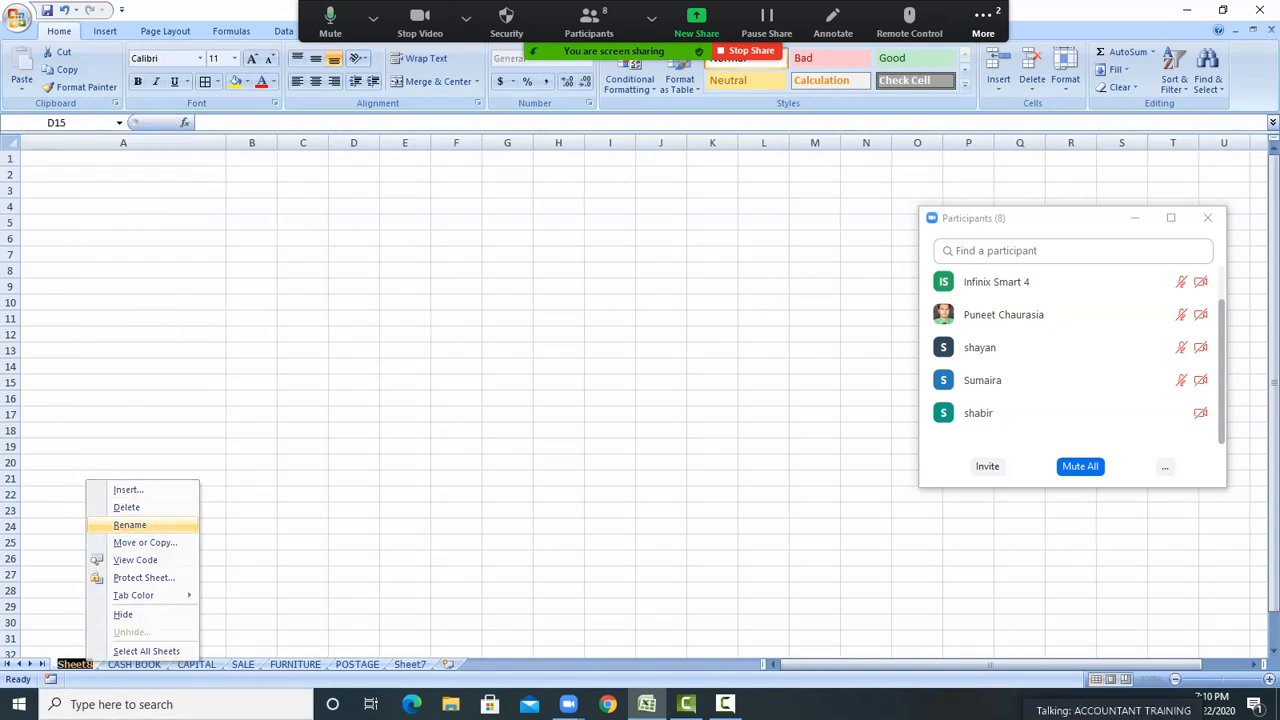
{"action": "left_click", "coordinate": [120, 525]}
{"action": "type", "text": "HOME"}
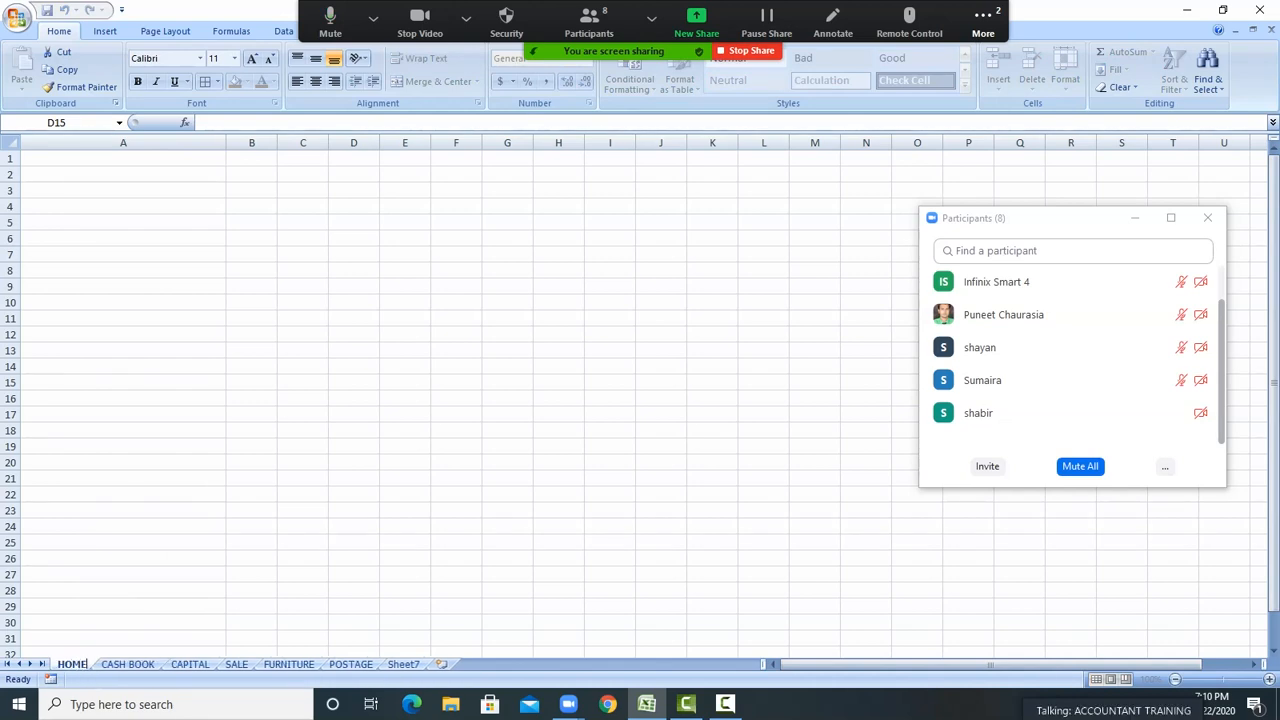
{"action": "left_click", "coordinate": [303, 494]}
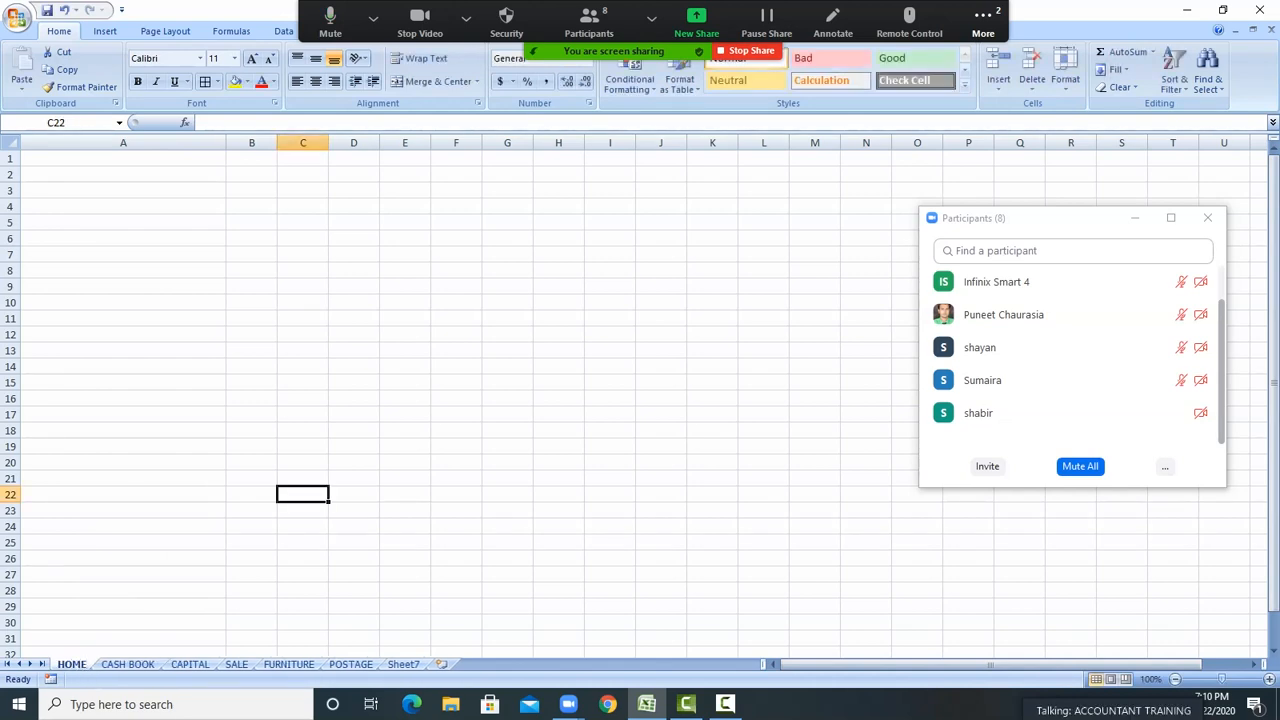
Apply all borders to every cell of the HOME sheet
{"action": "key", "text": "ctrl+a"}
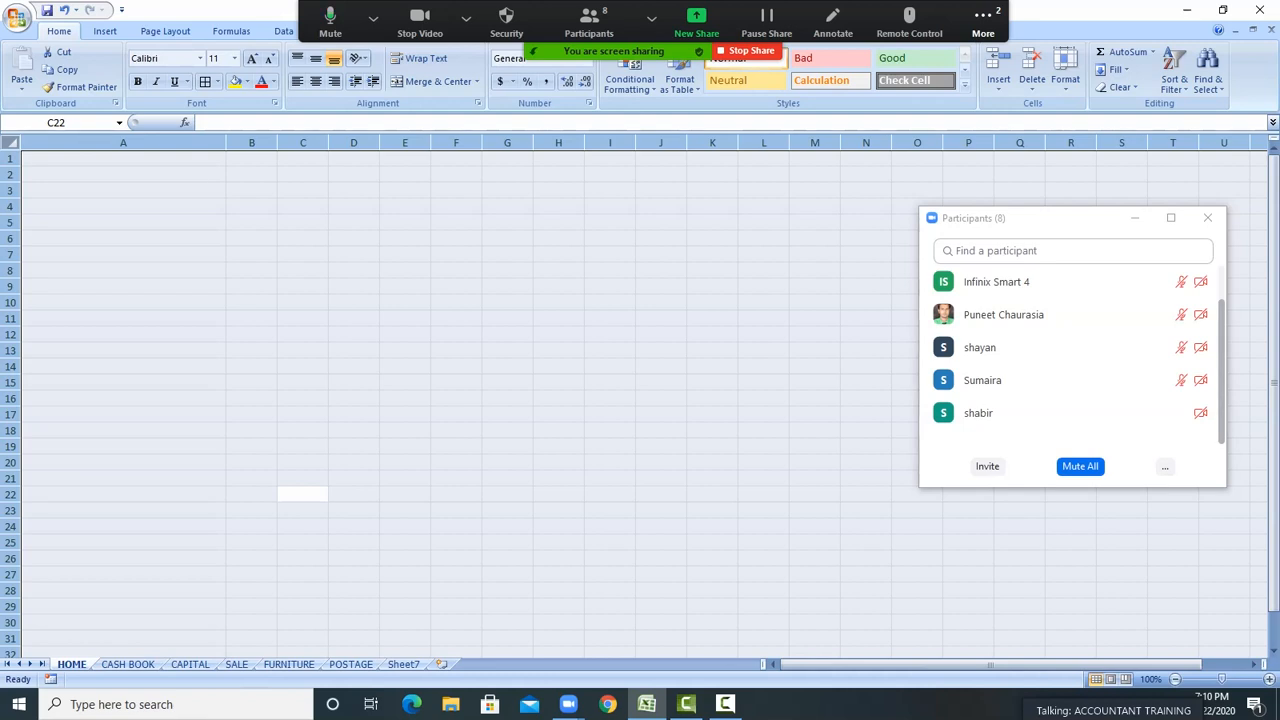
{"action": "left_click", "coordinate": [205, 82]}
{"action": "left_click", "coordinate": [123, 239]}
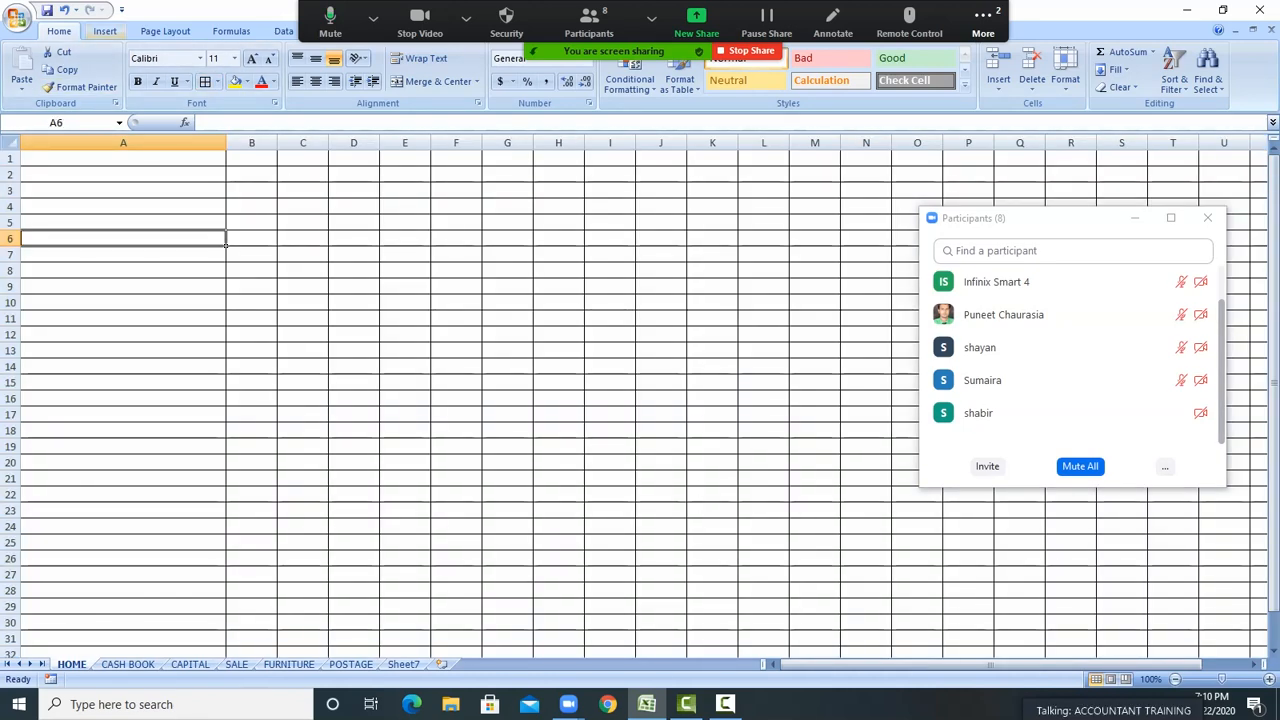
Draw a rectangle about 2.62" wide and 0.23" high over cell A2 and copy it
{"action": "left_click", "coordinate": [105, 31]}
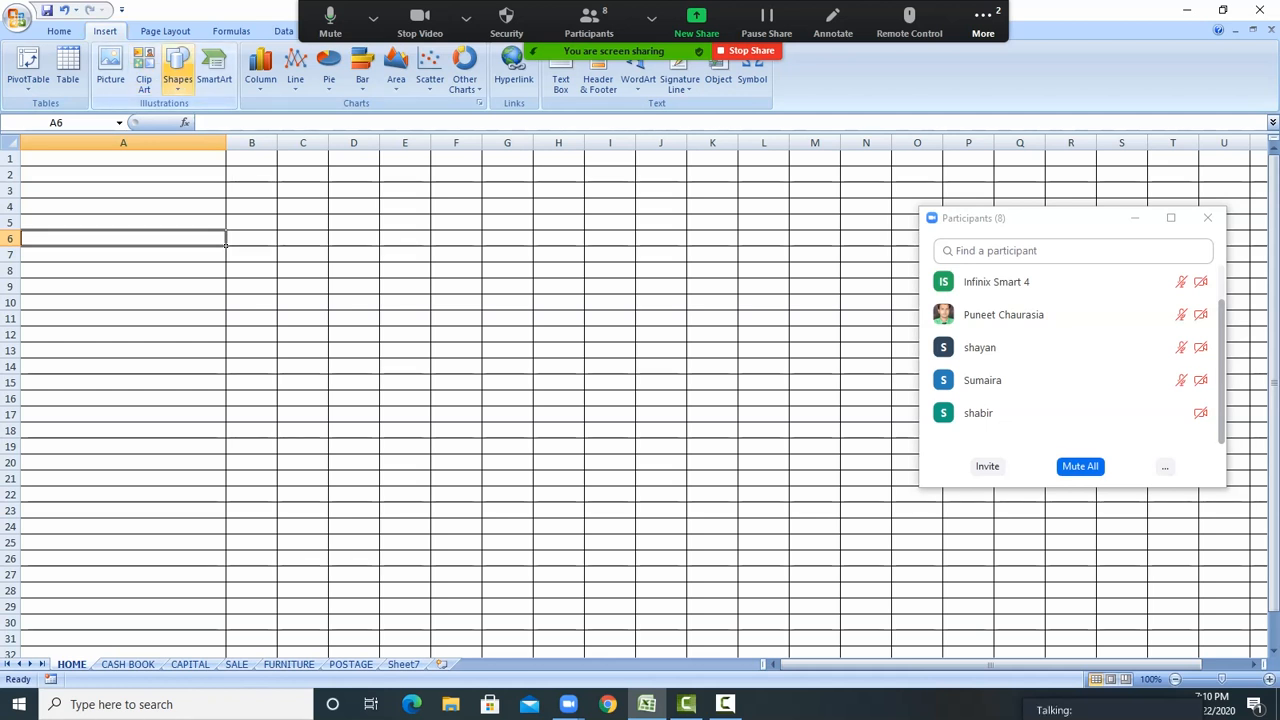
{"action": "left_click", "coordinate": [177, 78]}
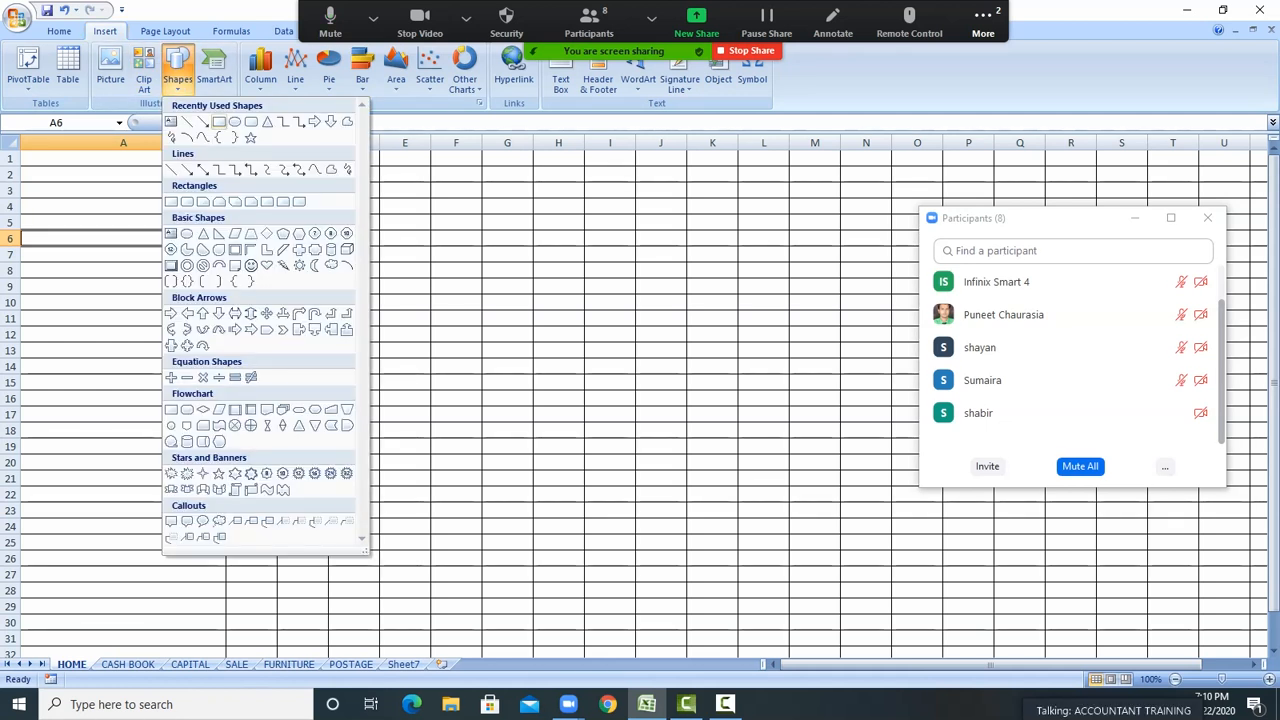
{"action": "left_click", "coordinate": [219, 121]}
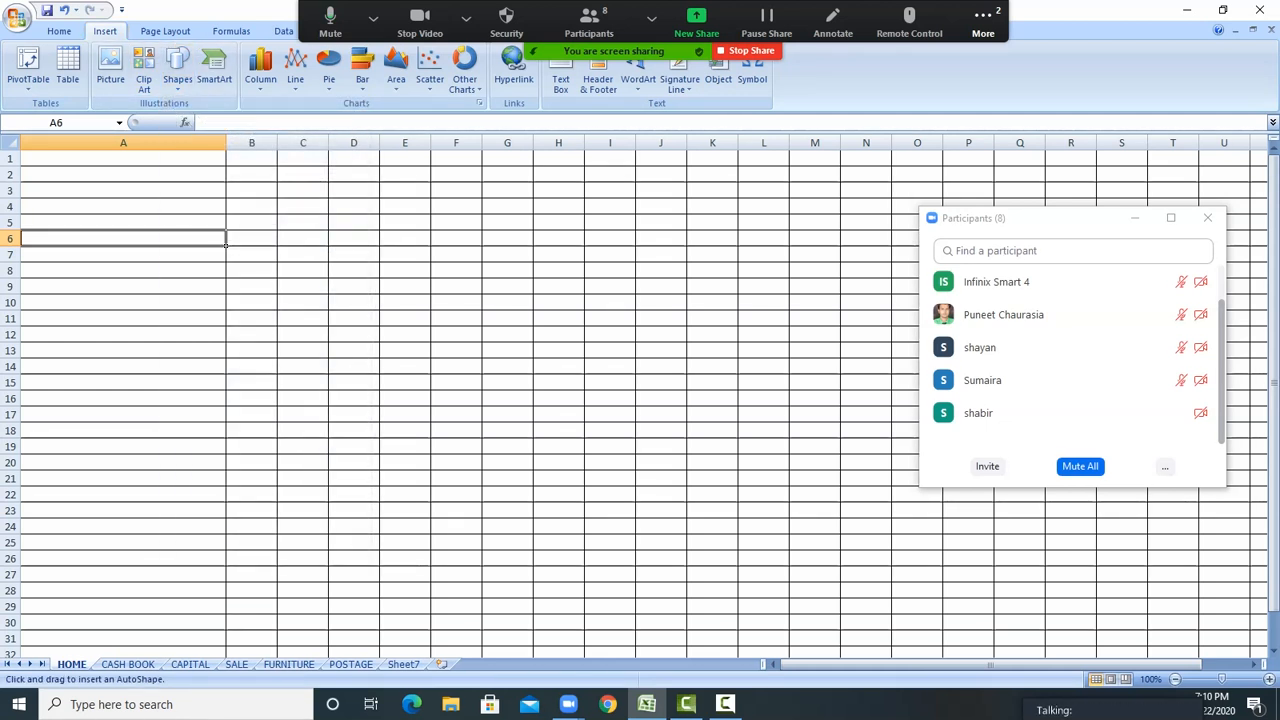
{"action": "mouse_move", "coordinate": [21, 166]}
{"action": "left_mouse_down"}
{"action": "mouse_move", "coordinate": [43, 181]}
{"action": "mouse_move", "coordinate": [224, 180]}
{"action": "left_mouse_up"}
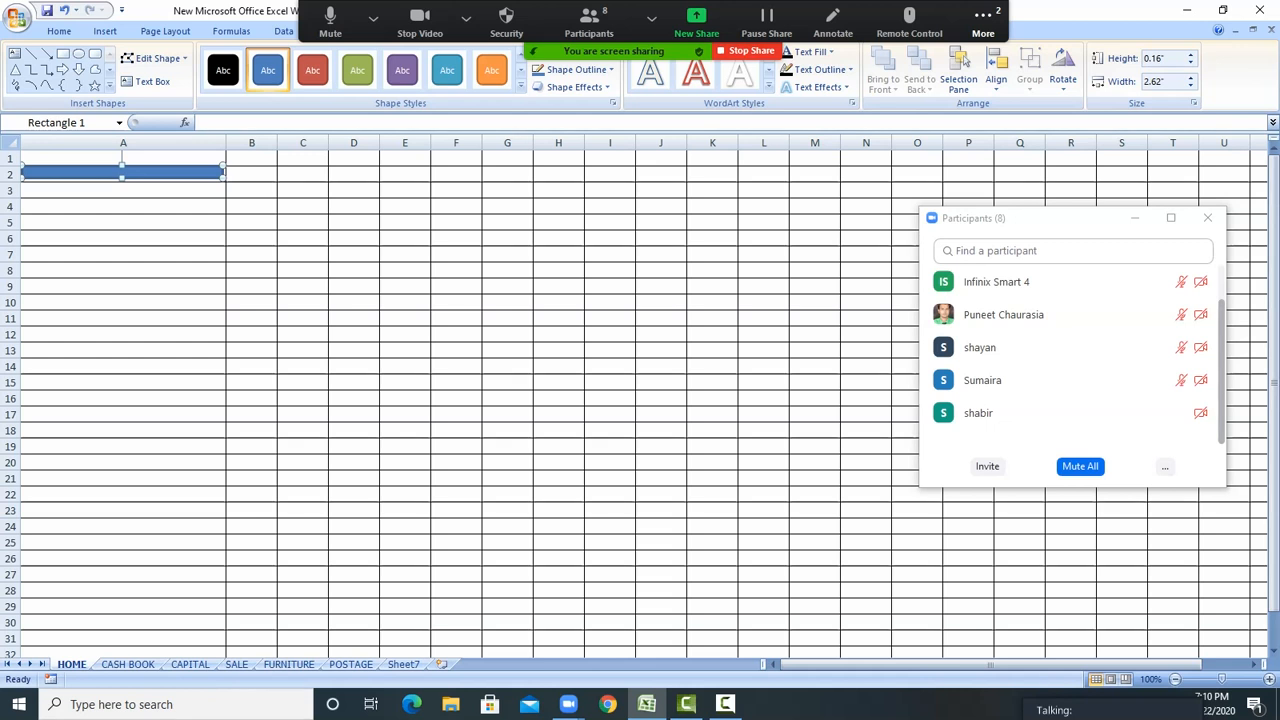
{"action": "left_click_drag", "start_coordinate": [122, 178], "coordinate": [122, 184]}
{"action": "left_click", "coordinate": [123, 223]}
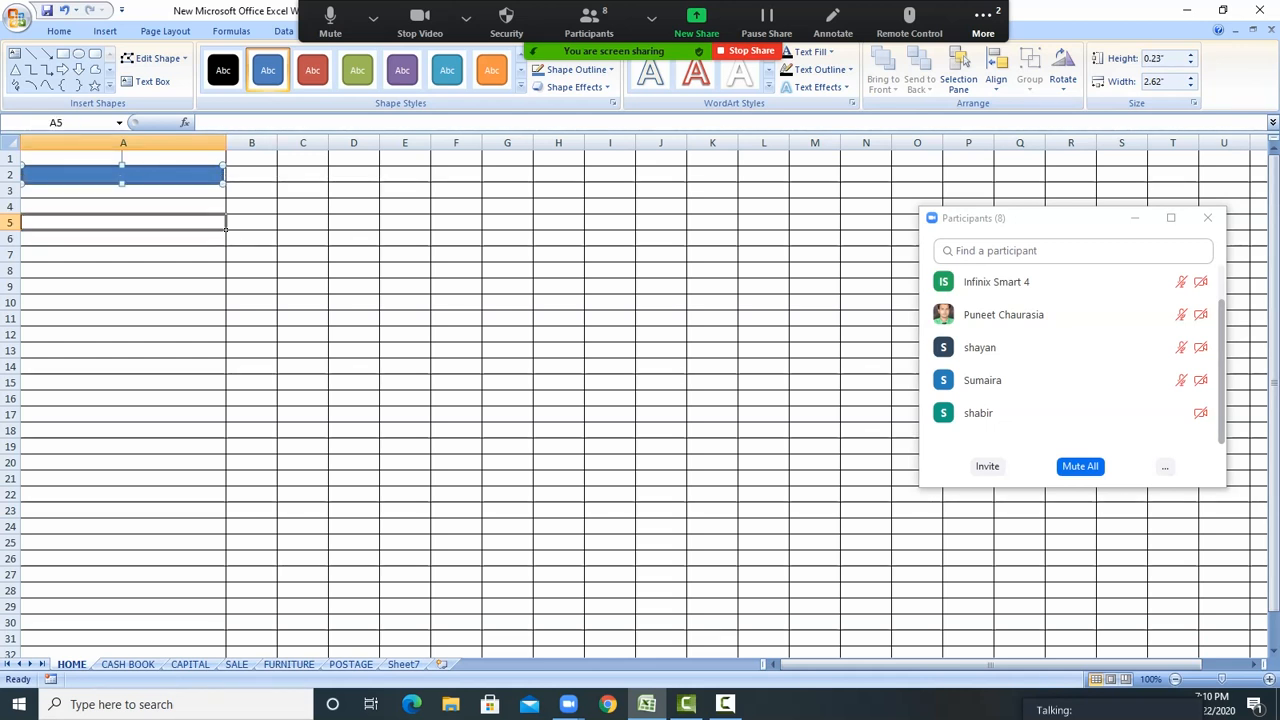
{"action": "right_click", "coordinate": [192, 175]}
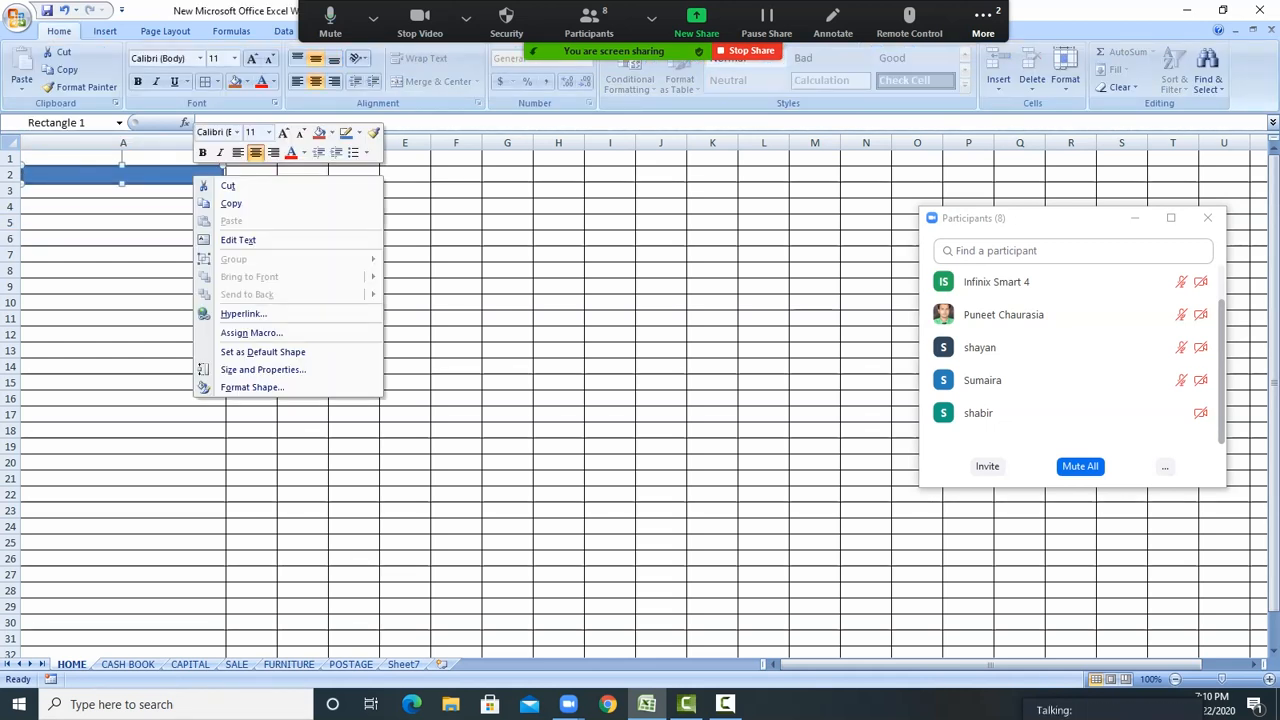
{"action": "left_click", "coordinate": [229, 203]}
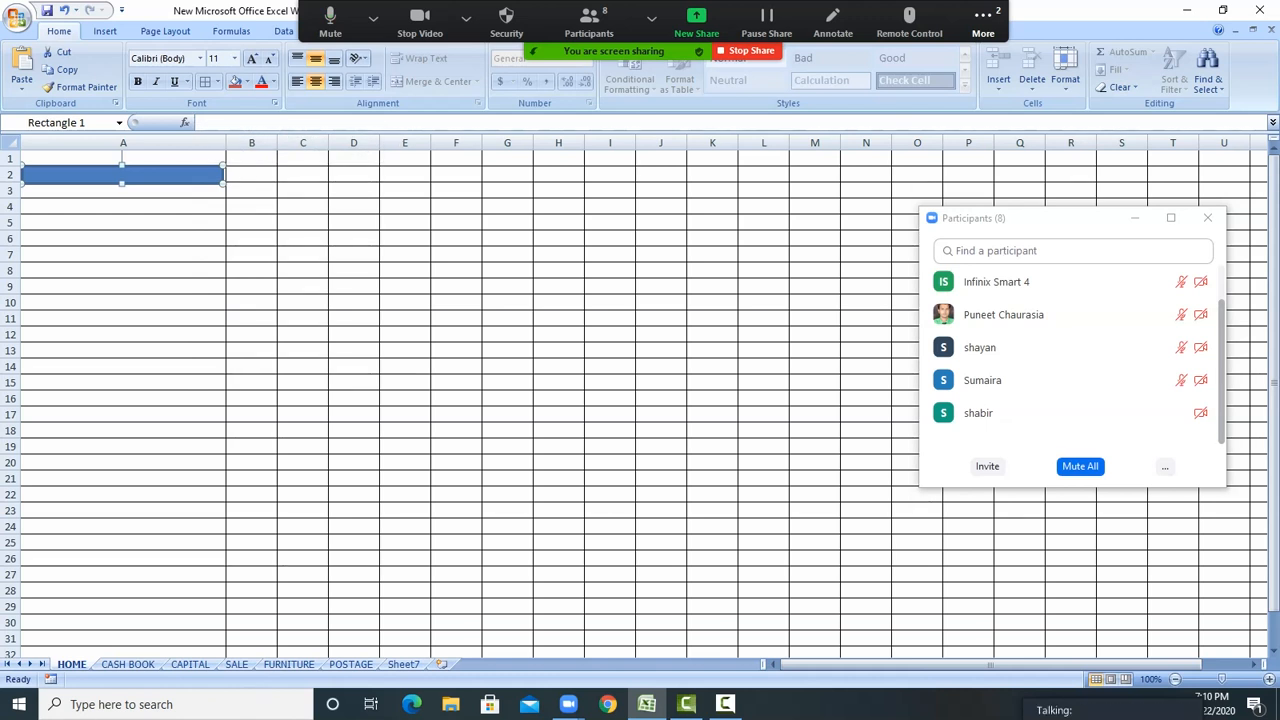
{"action": "left_click", "coordinate": [123, 191]}
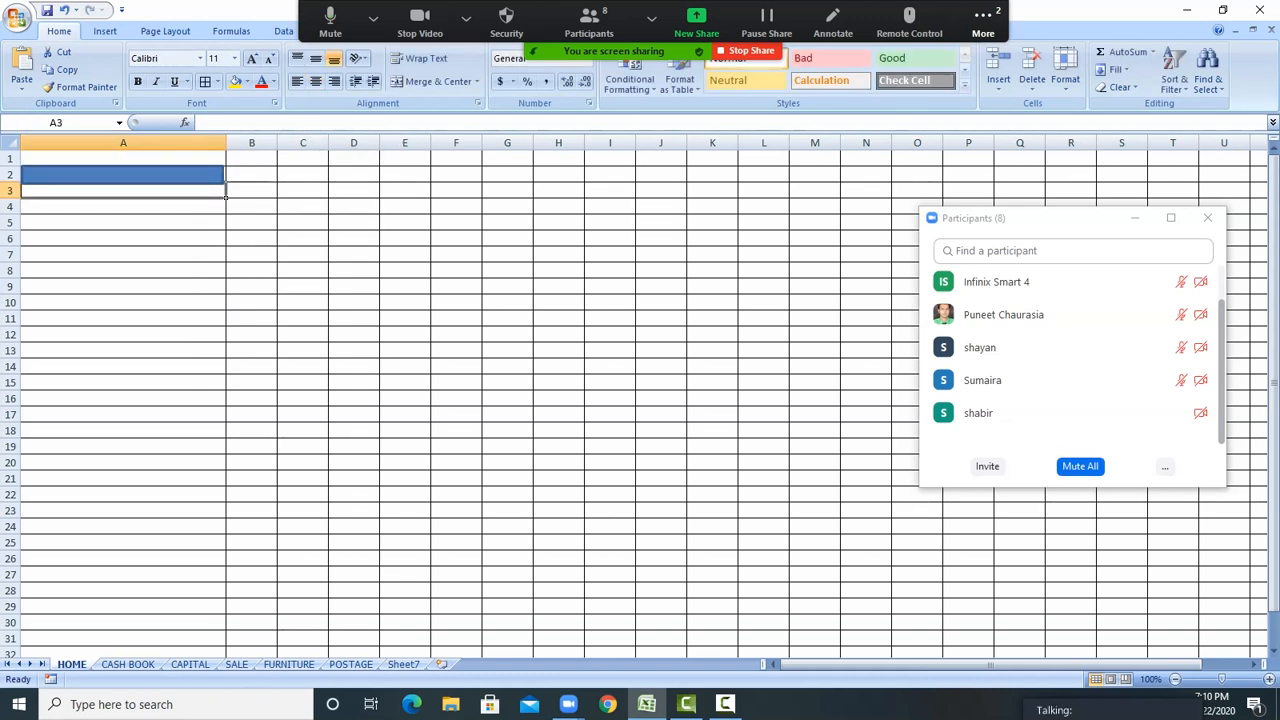
{"action": "key", "text": "ctrl+v"}
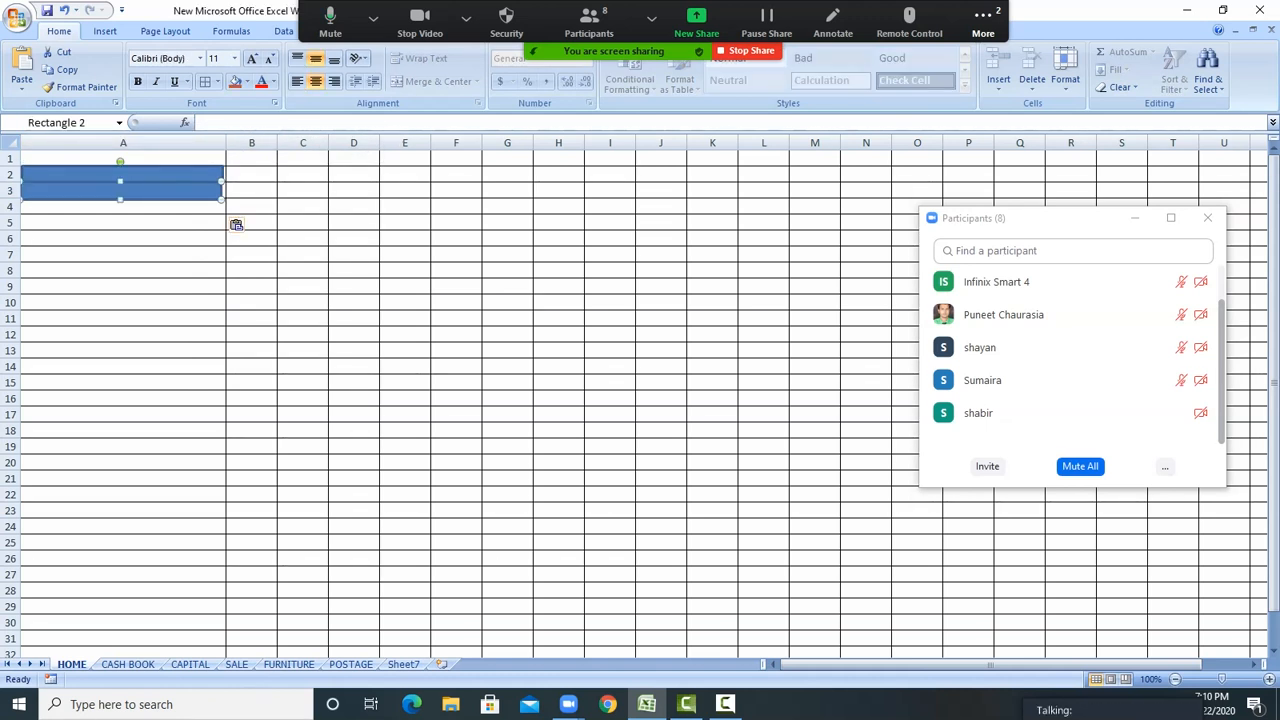
{"action": "key", "text": "ctrl+z"}
Paste copies of the rectangle over every second cell of column A from A4 to A20
{"action": "left_click", "coordinate": [123, 207]}
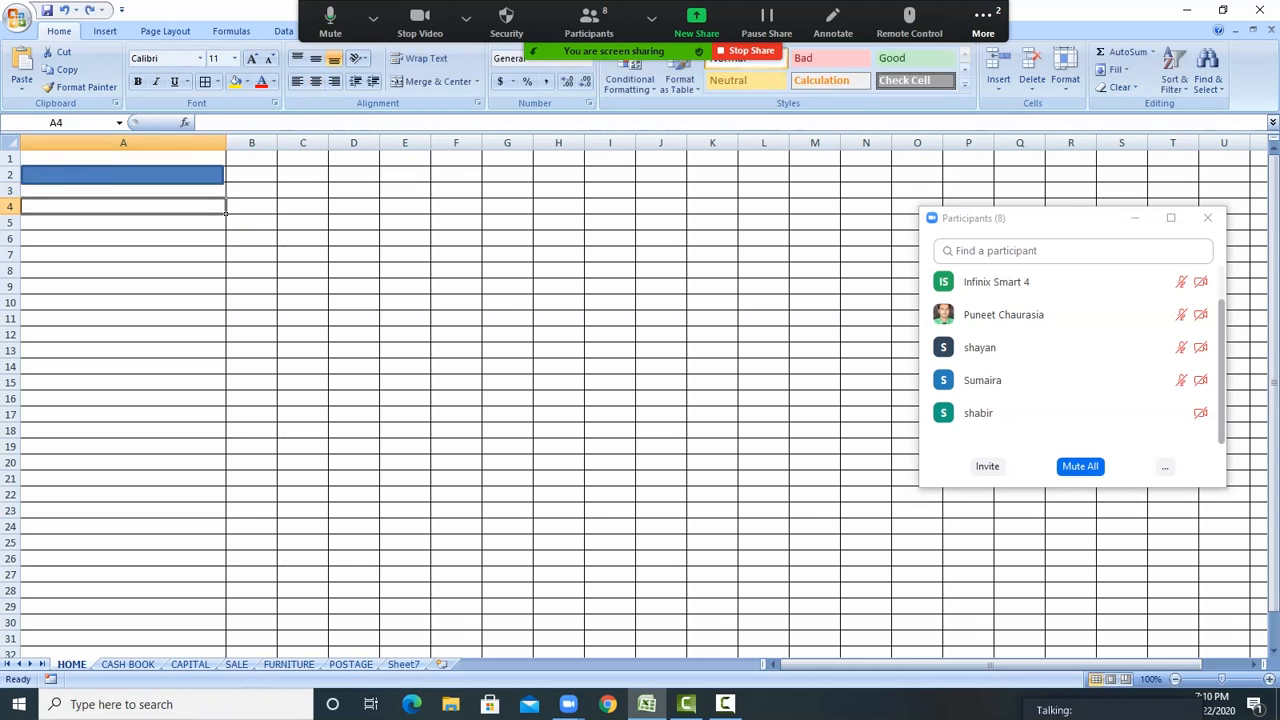
{"action": "key", "text": "ctrl+v"}
{"action": "key", "text": "Down"}
{"action": "key", "text": "Up"}
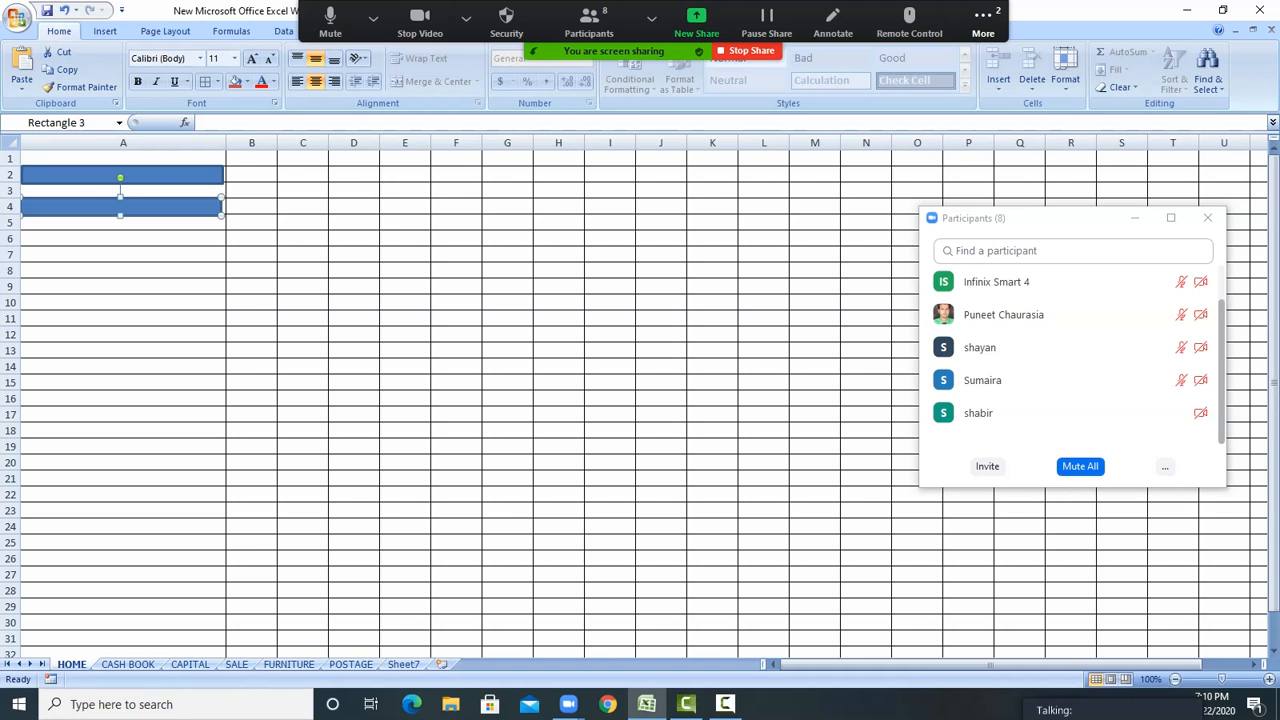
{"action": "left_click", "coordinate": [124, 238]}
{"action": "key", "text": "ctrl+v"}
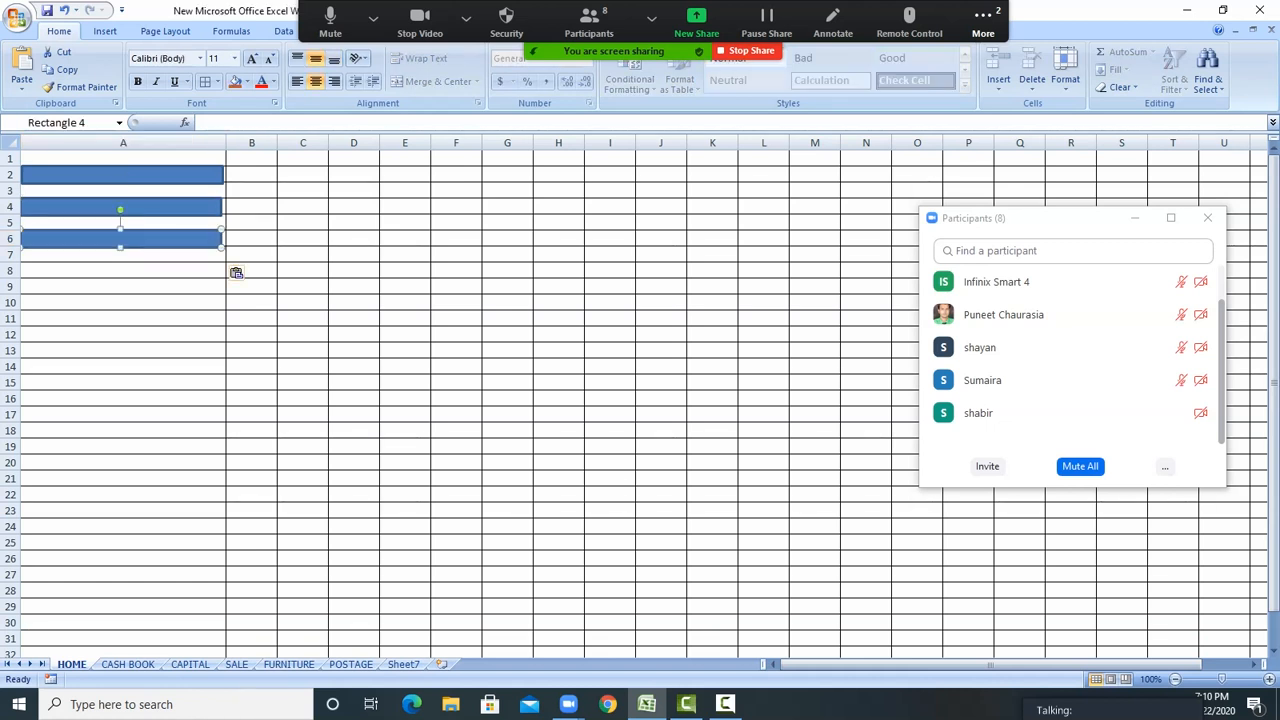
{"action": "left_click", "coordinate": [124, 271]}
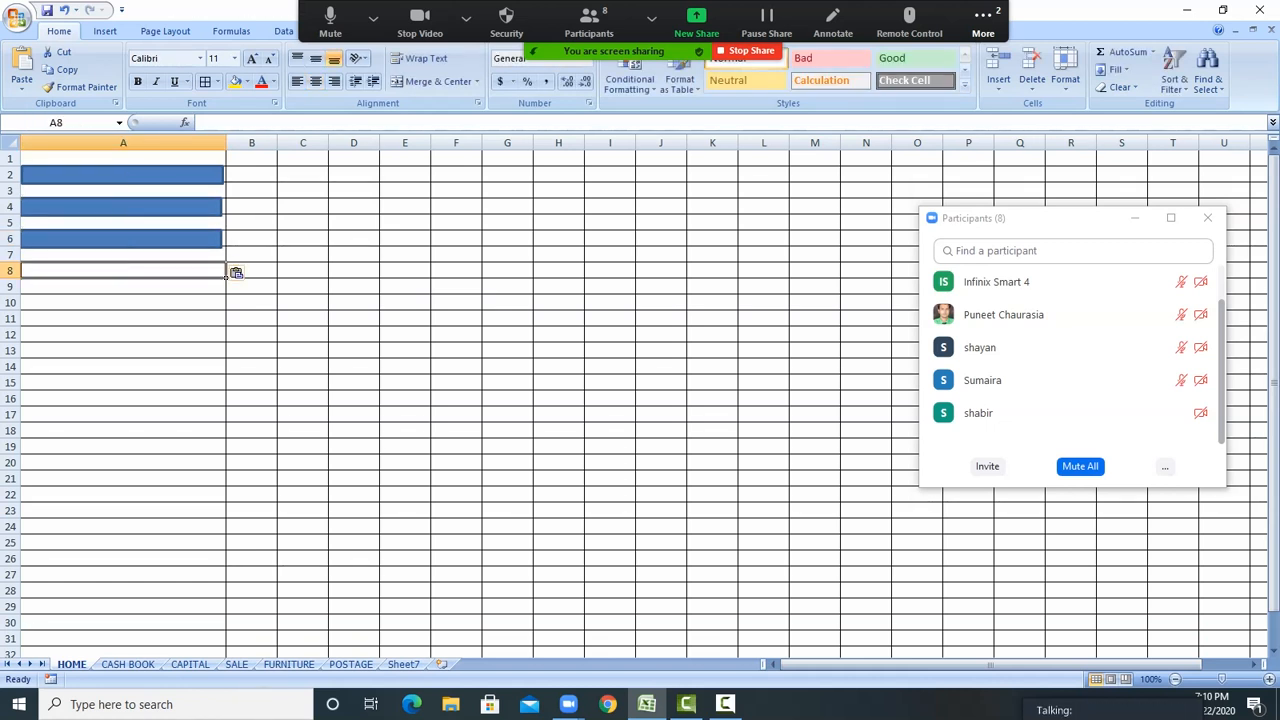
{"action": "key", "text": "ctrl+v"}
{"action": "left_click", "coordinate": [222, 303]}
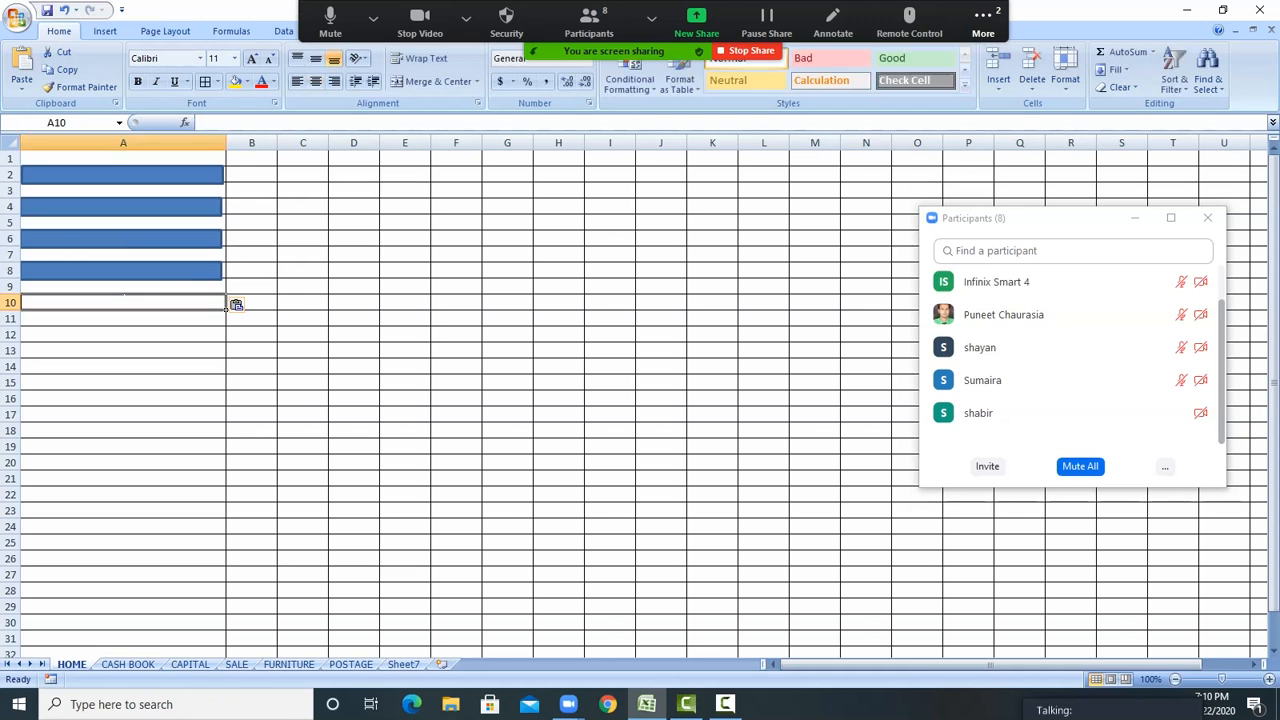
{"action": "key", "text": "ctrl+v"}
{"action": "left_click", "coordinate": [222, 335]}
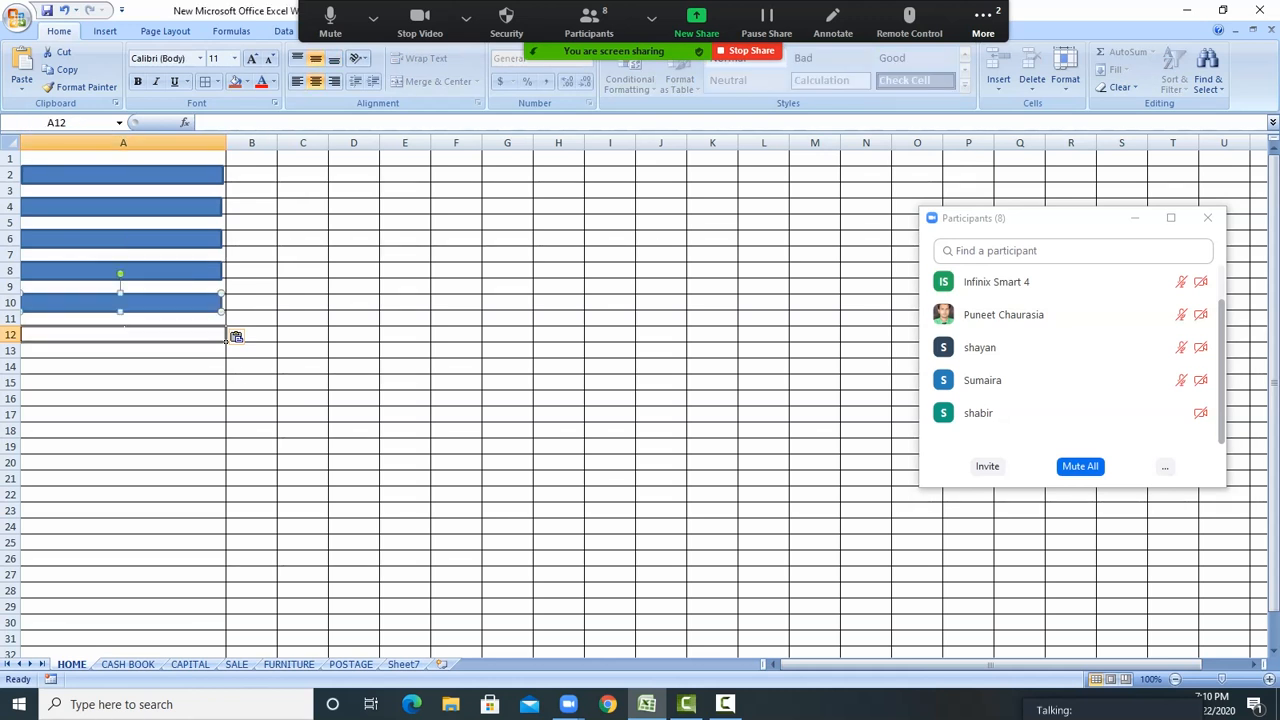
{"action": "key", "text": "ctrl+v"}
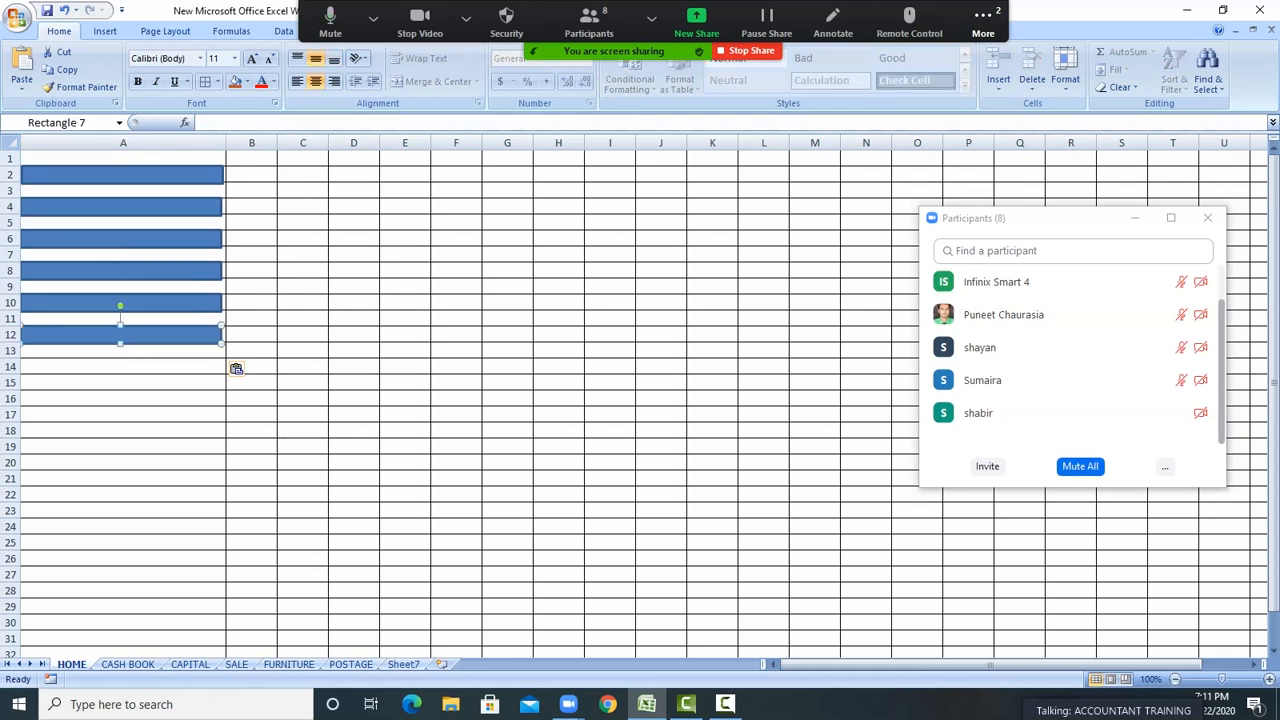
{"action": "left_click", "coordinate": [222, 367]}
{"action": "key", "text": "ctrl+v"}
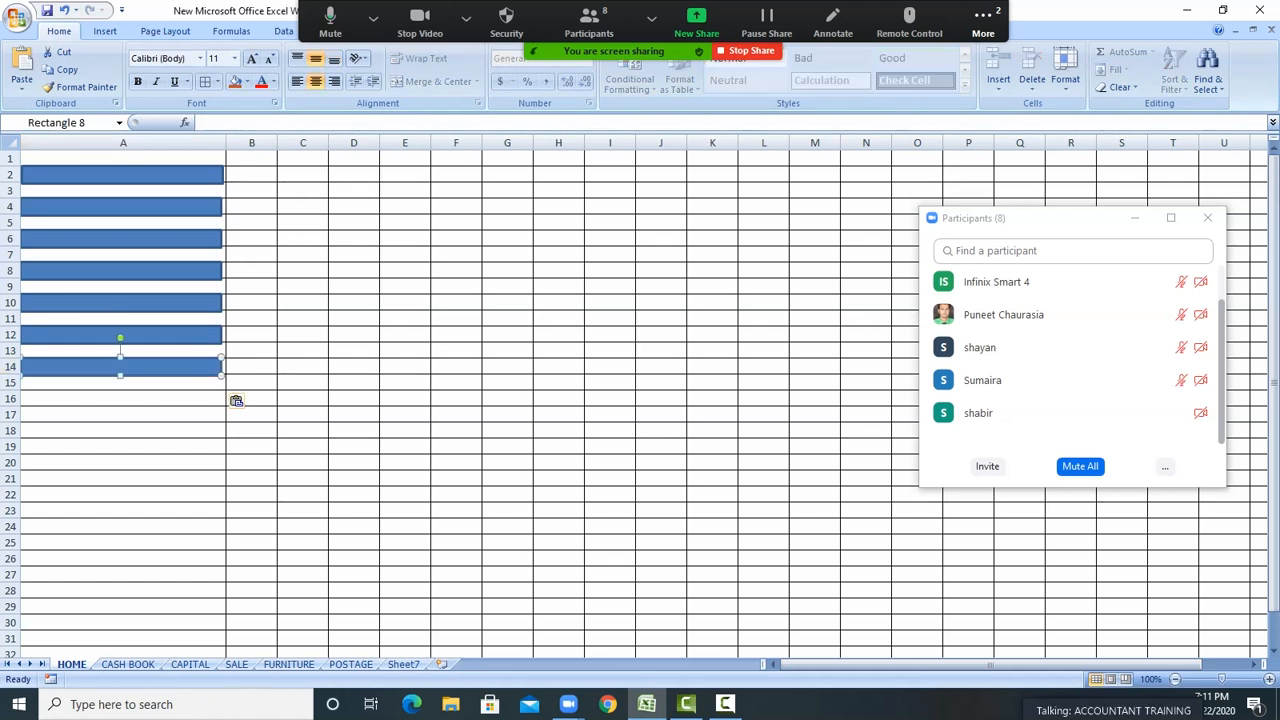
{"action": "left_click", "coordinate": [123, 399]}
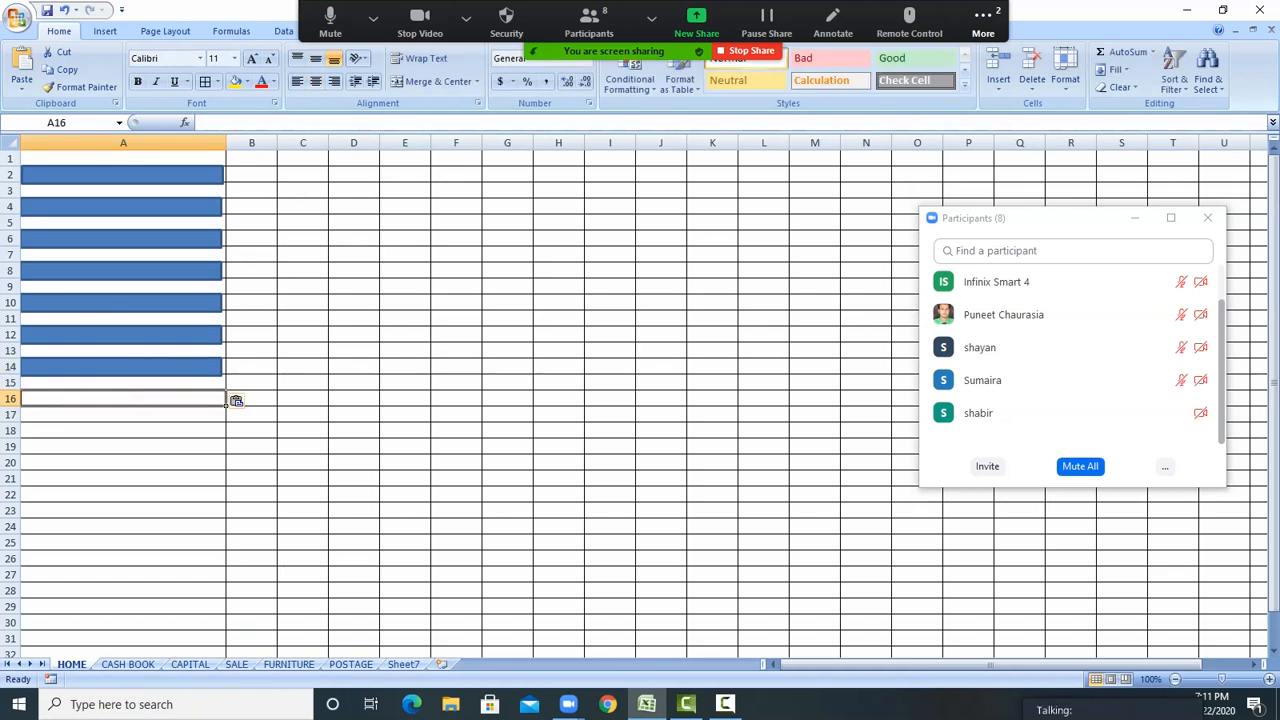
{"action": "key", "text": "ctrl+v"}
{"action": "left_click", "coordinate": [123, 431]}
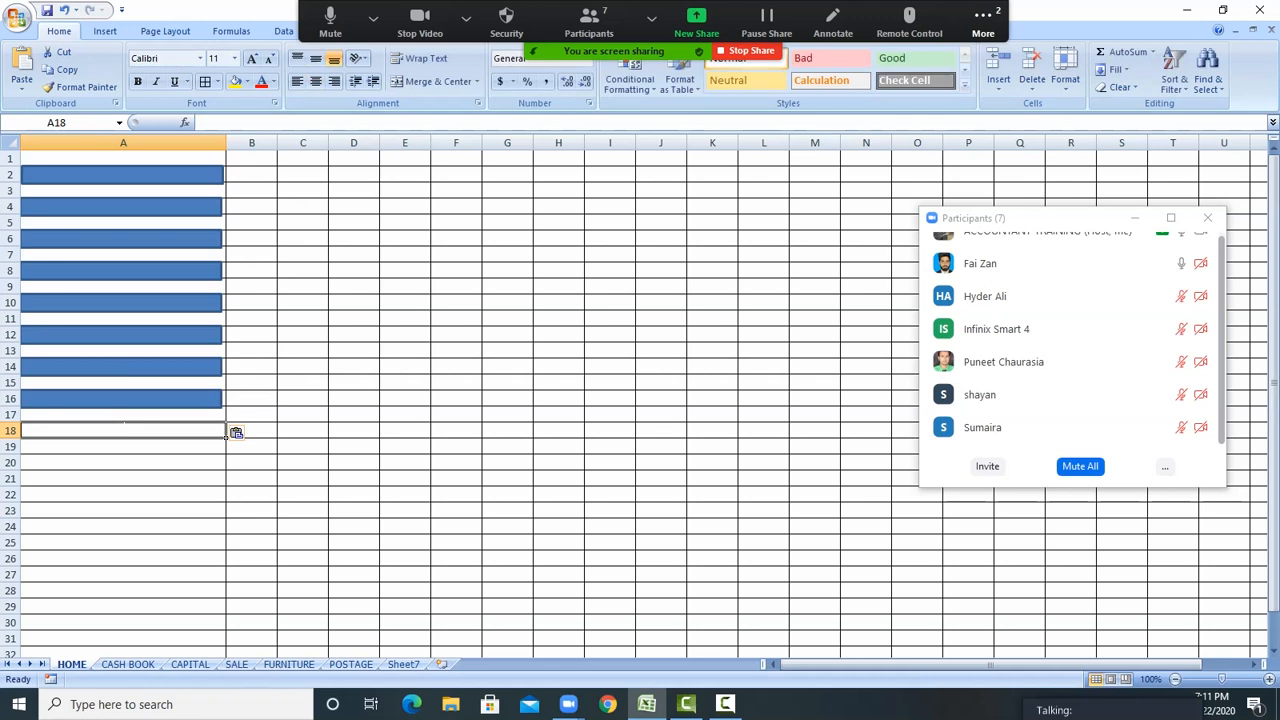
{"action": "key", "text": "ctrl+v"}
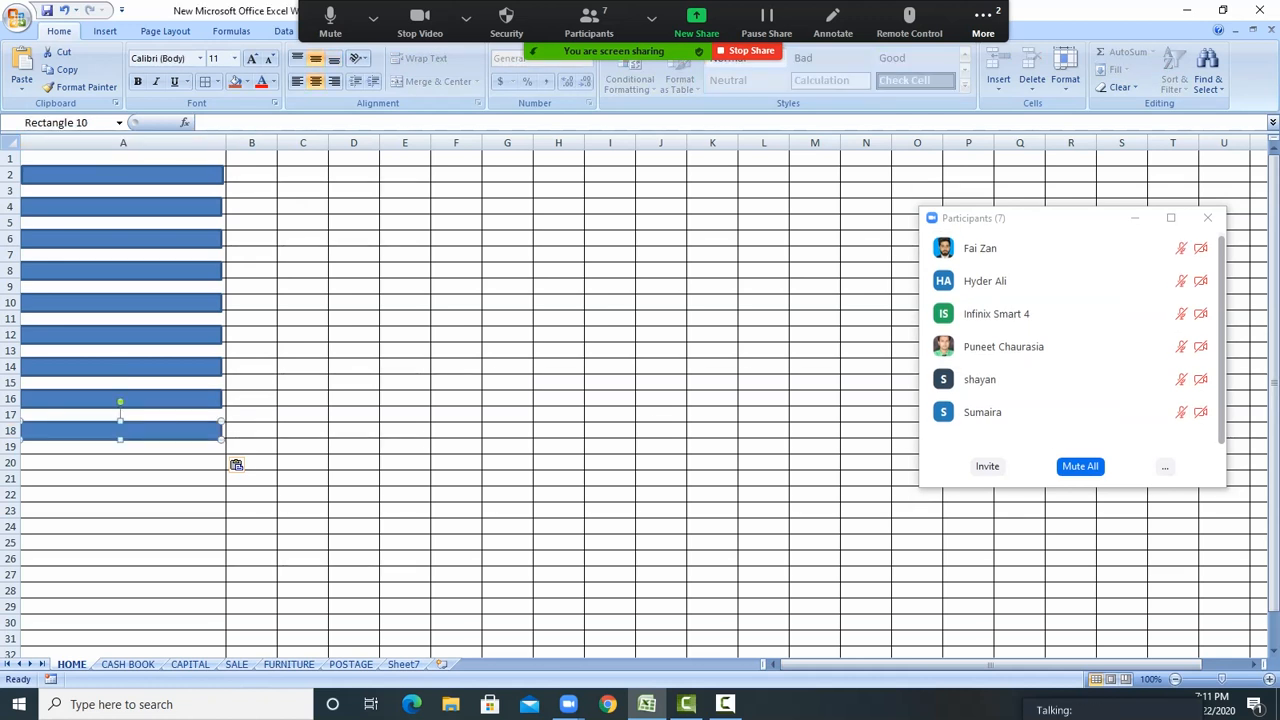
{"action": "left_click", "coordinate": [124, 461]}
{"action": "key", "text": "ctrl+v"}
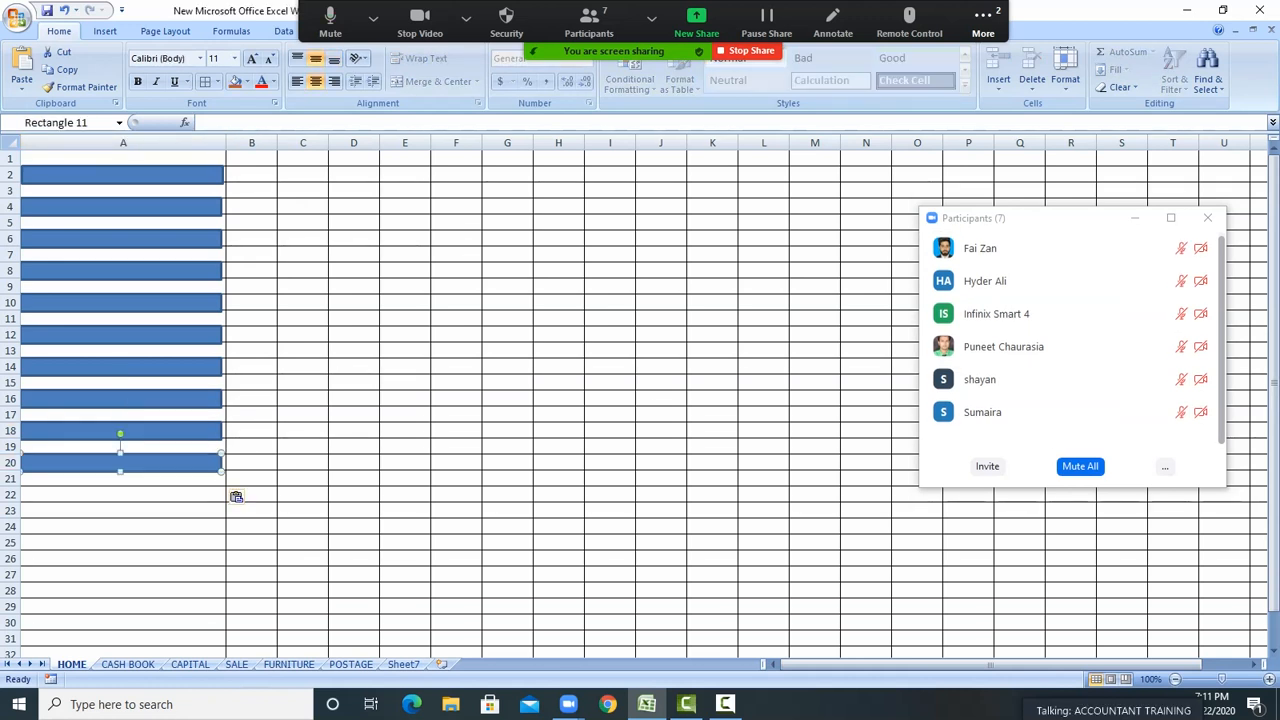
{"action": "left_click_drag", "start_coordinate": [254, 382], "coordinate": [298, 382]}
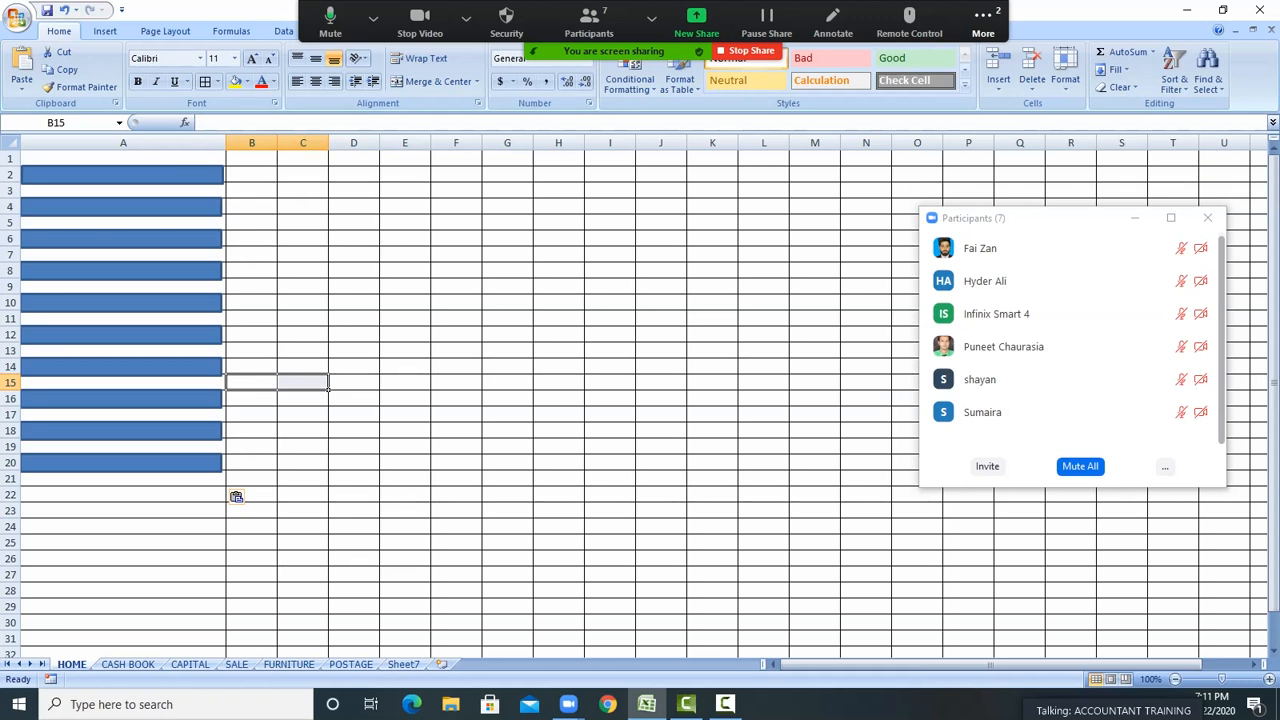
Add the text CASH BOOK to the rectangle over cell A2
{"action": "right_click", "coordinate": [164, 174]}
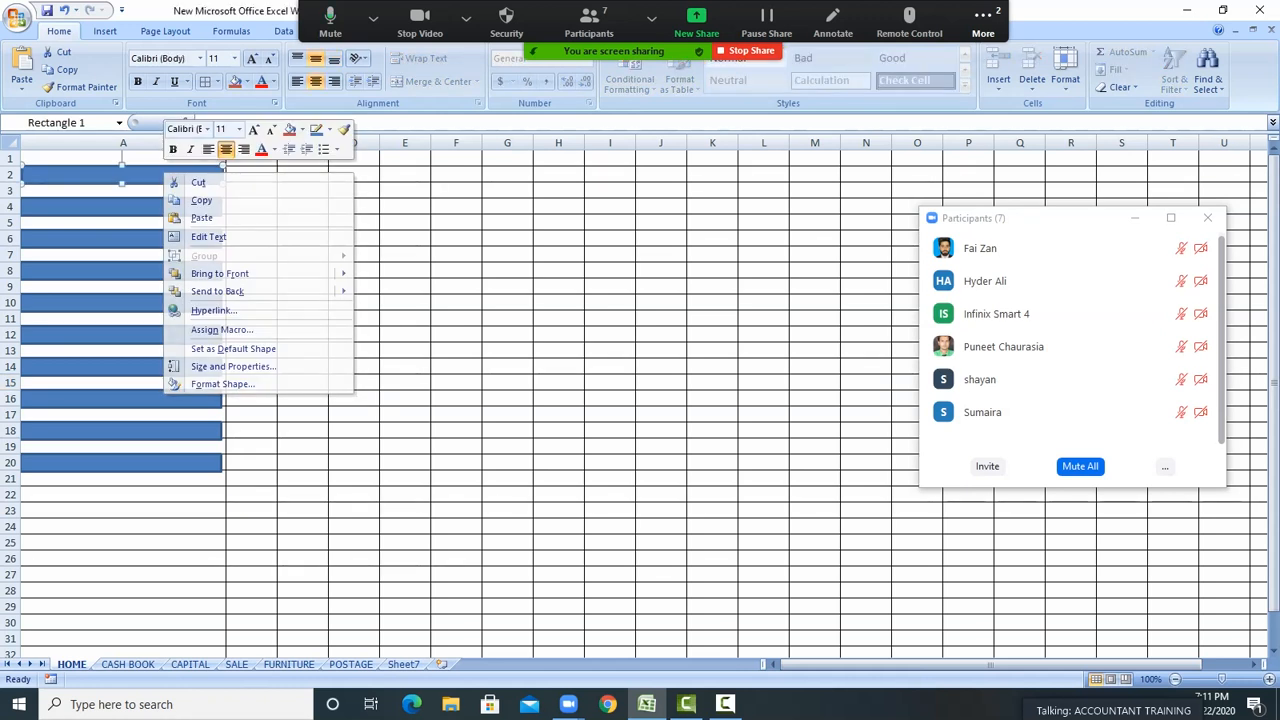
{"action": "left_click", "coordinate": [354, 222]}
{"action": "left_click", "coordinate": [354, 222]}
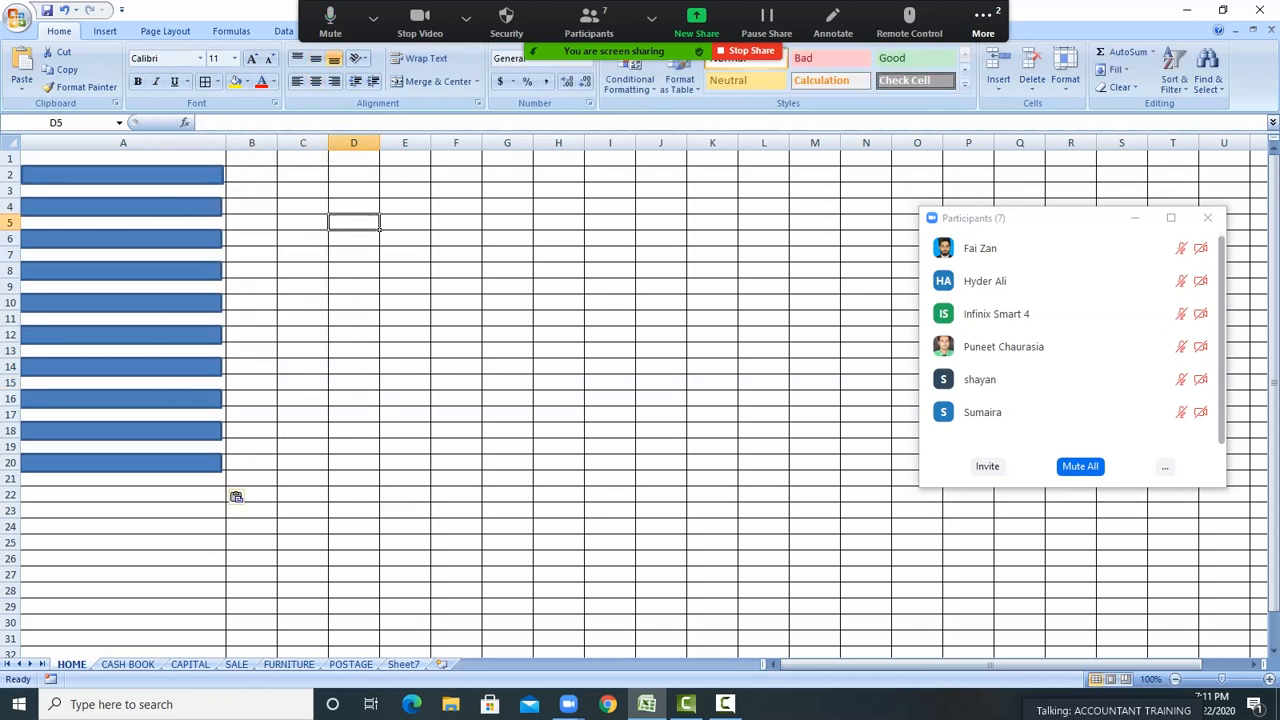
{"action": "right_click", "coordinate": [156, 172]}
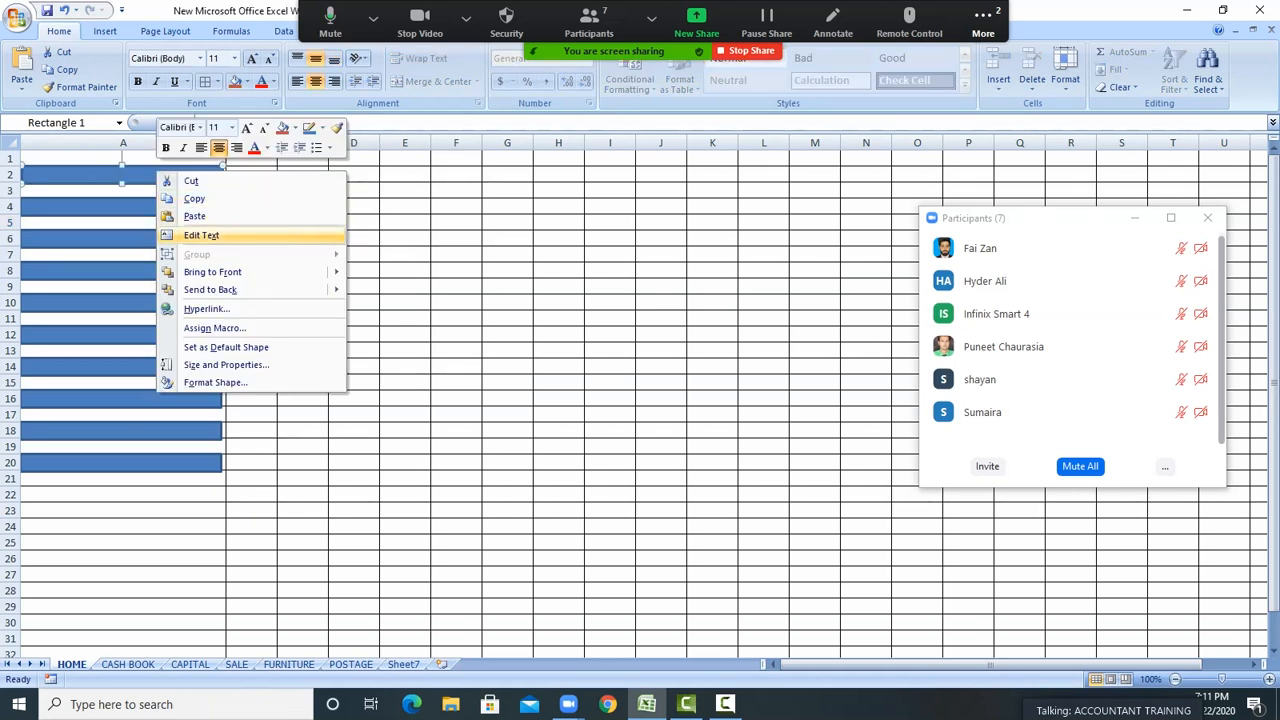
{"action": "left_click", "coordinate": [202, 236]}
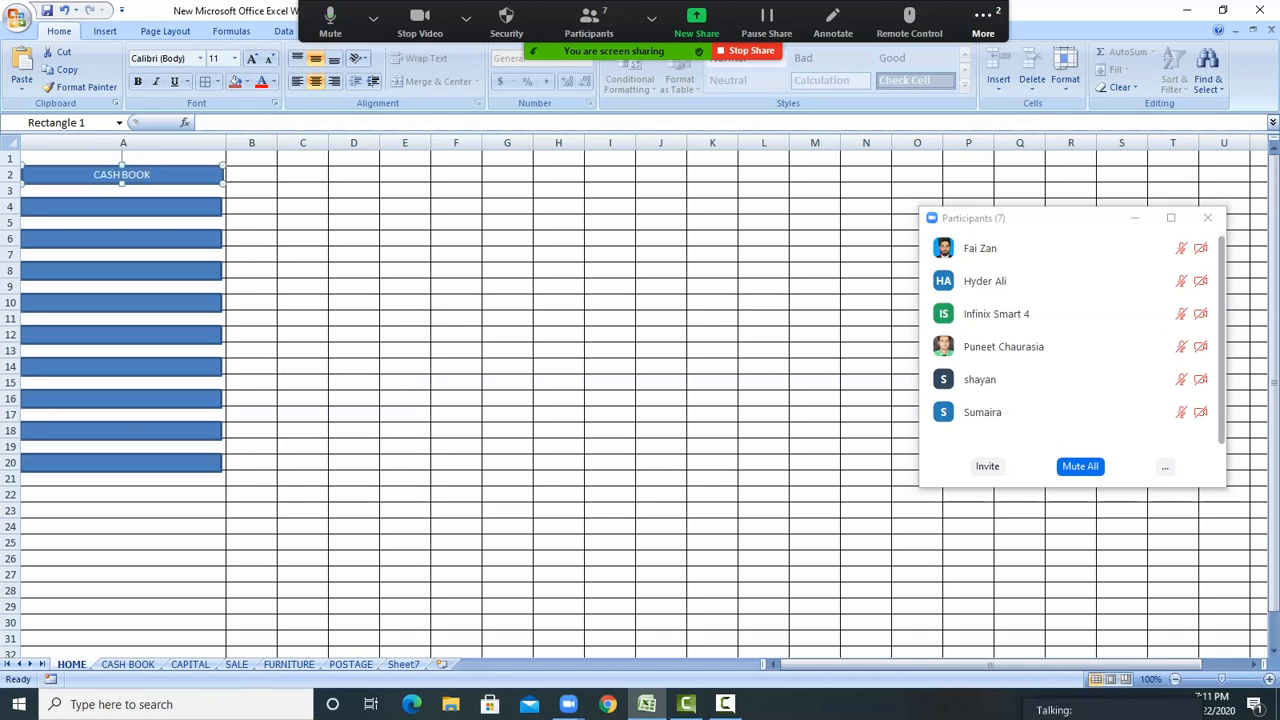
{"action": "left_click", "coordinate": [405, 287]}
Add the text CAPITAL to the rectangle over cell A4
{"action": "left_click", "coordinate": [162, 206]}
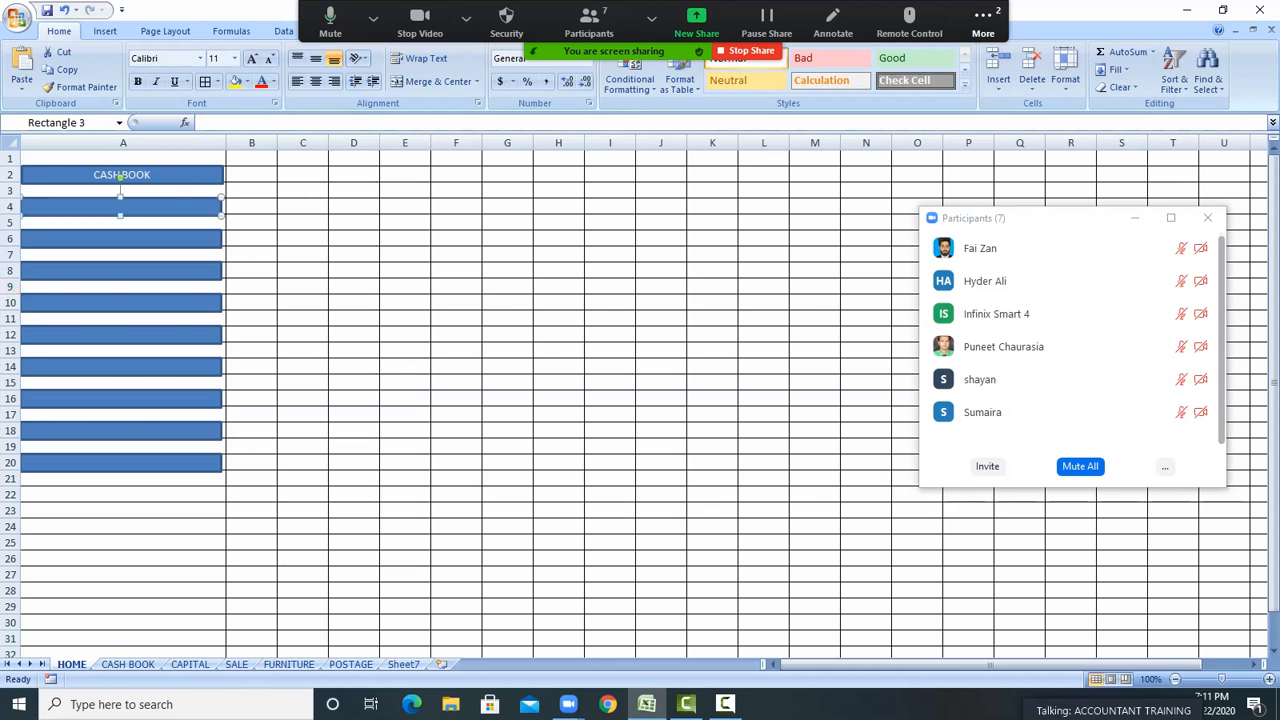
{"action": "right_click", "coordinate": [162, 206]}
{"action": "left_click", "coordinate": [207, 269]}
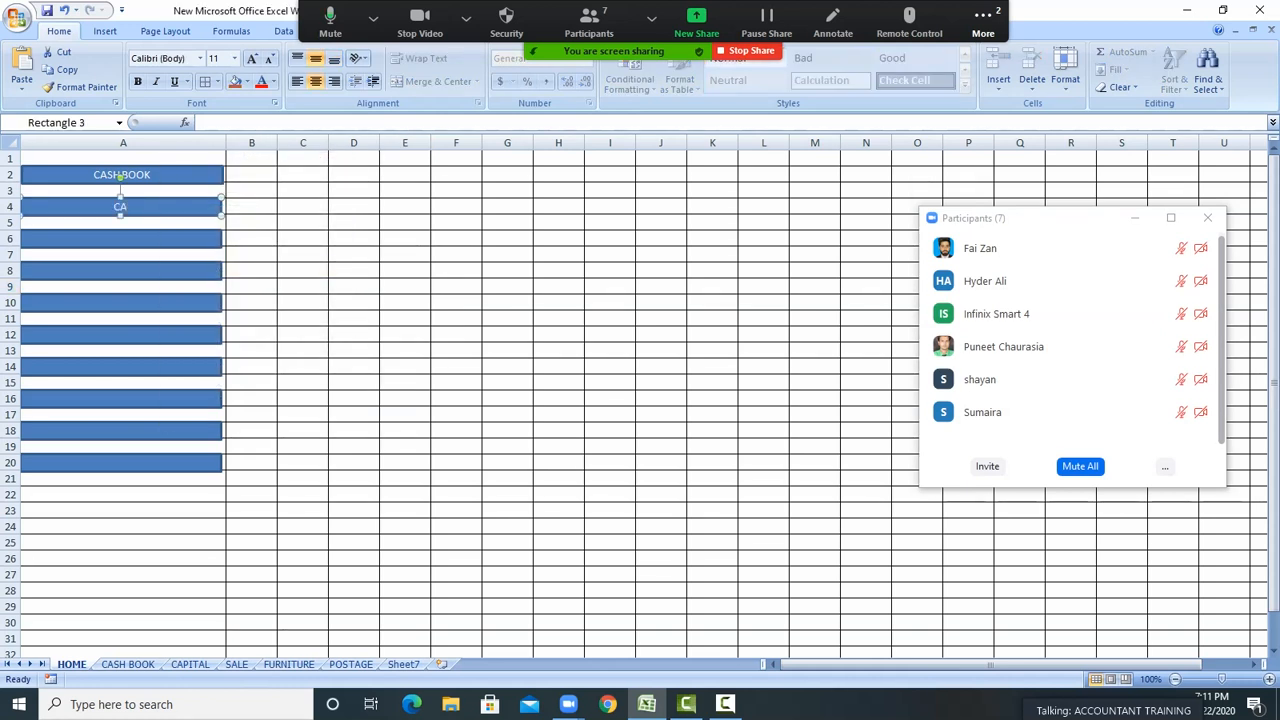
{"action": "type", "text": "CAPITAL"}
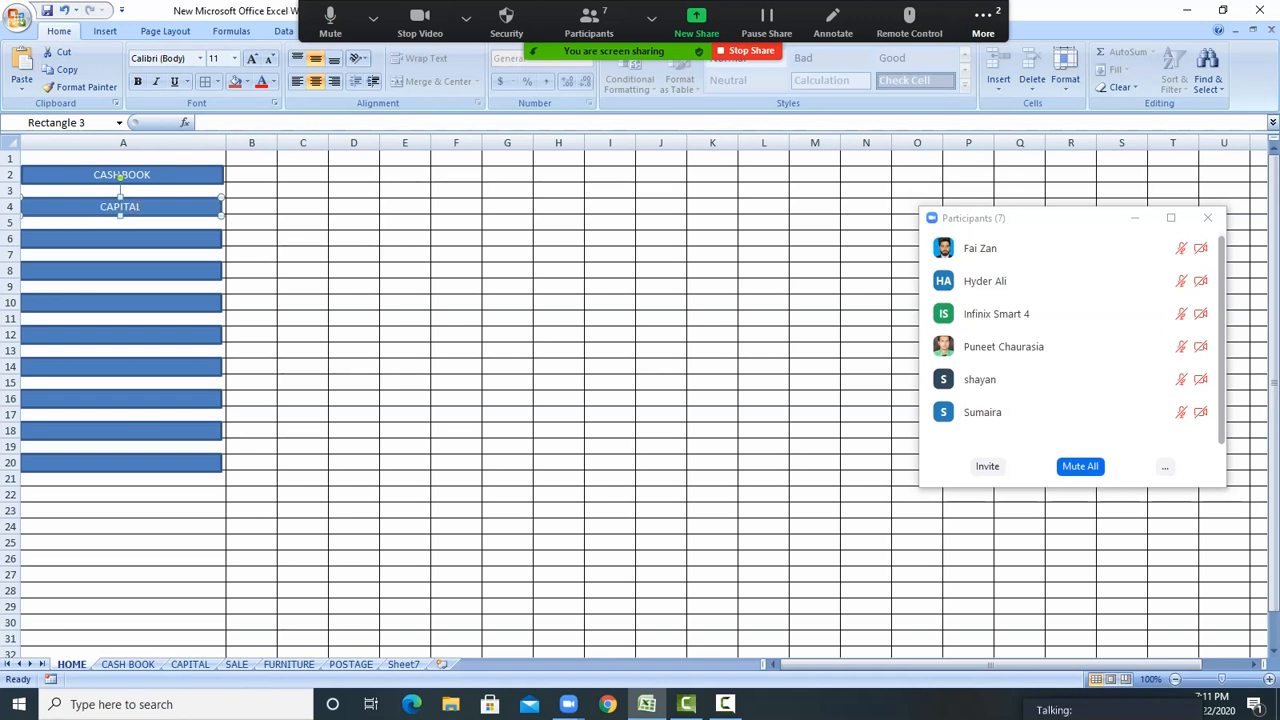
{"action": "left_click", "coordinate": [354, 334]}
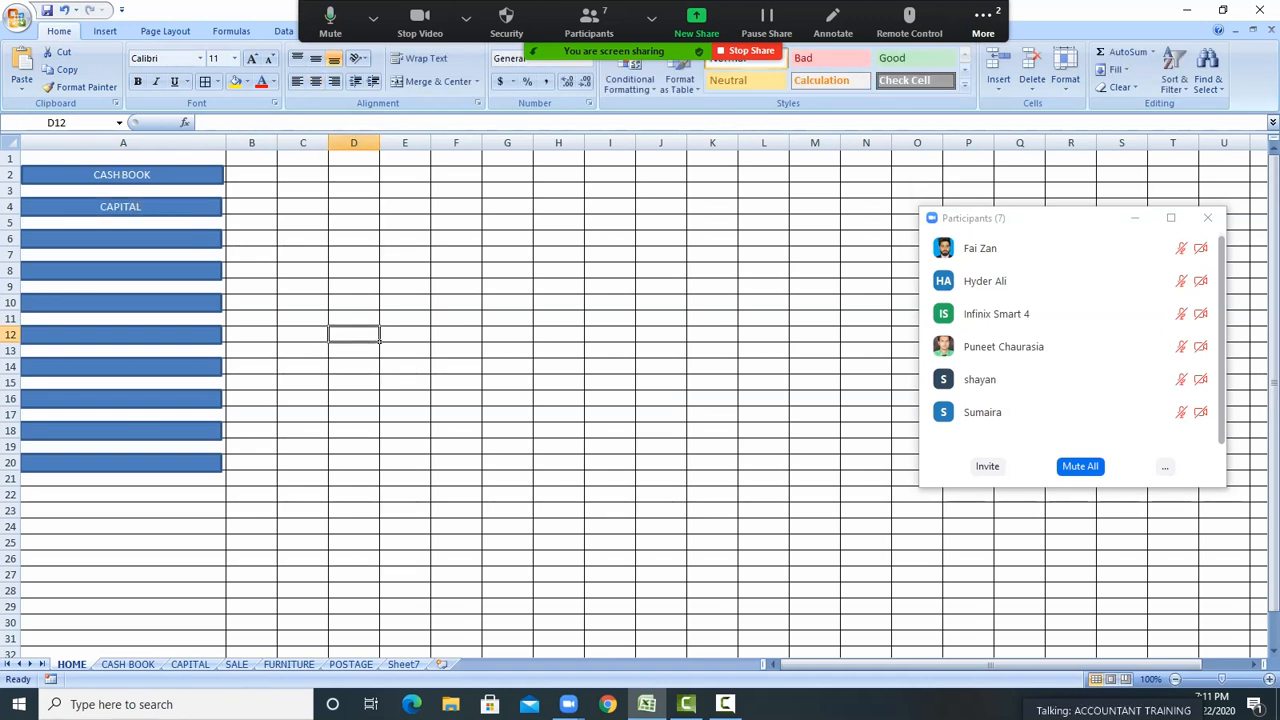
Label the rectangle over cell A6 SALE and the one over cell A8 FURNITURE
{"action": "right_click", "coordinate": [178, 238]}
{"action": "left_click", "coordinate": [223, 302]}
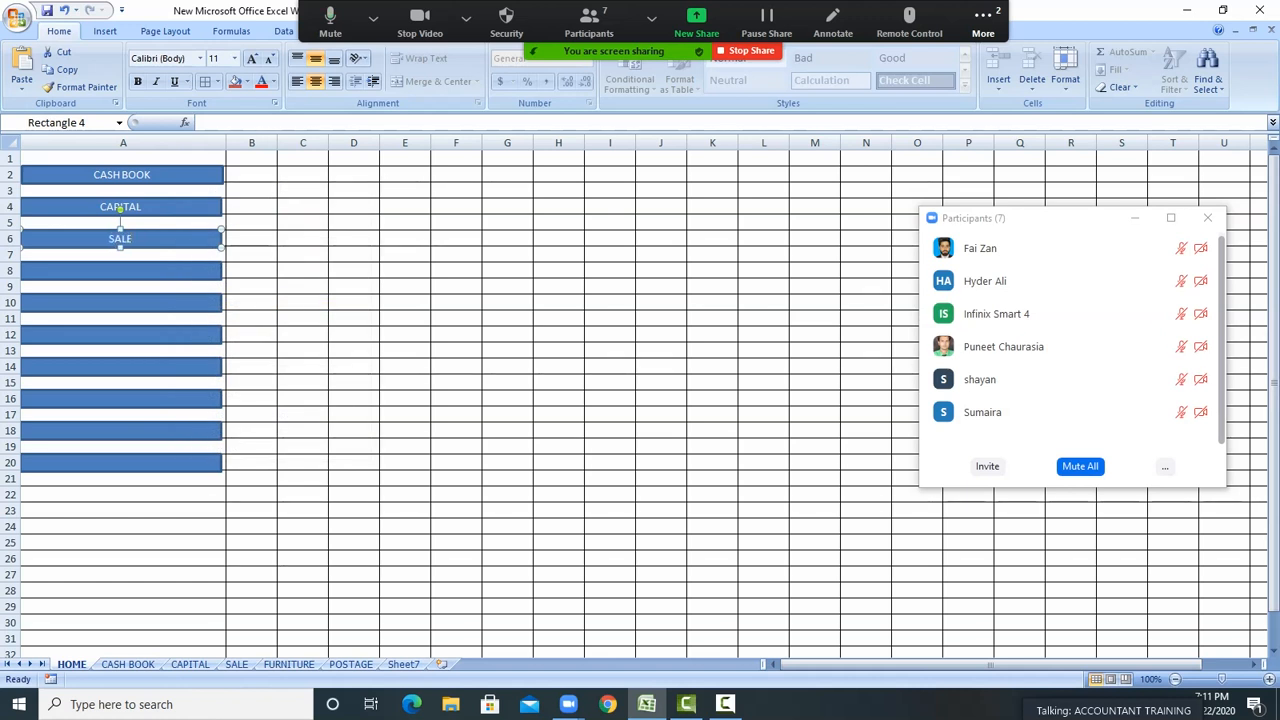
{"action": "left_click", "coordinate": [354, 334]}
{"action": "left_click", "coordinate": [180, 268]}
{"action": "right_click", "coordinate": [180, 266]}
{"action": "left_click", "coordinate": [225, 330]}
{"action": "type", "text": "FURNITURE"}
{"action": "left_click", "coordinate": [302, 382]}
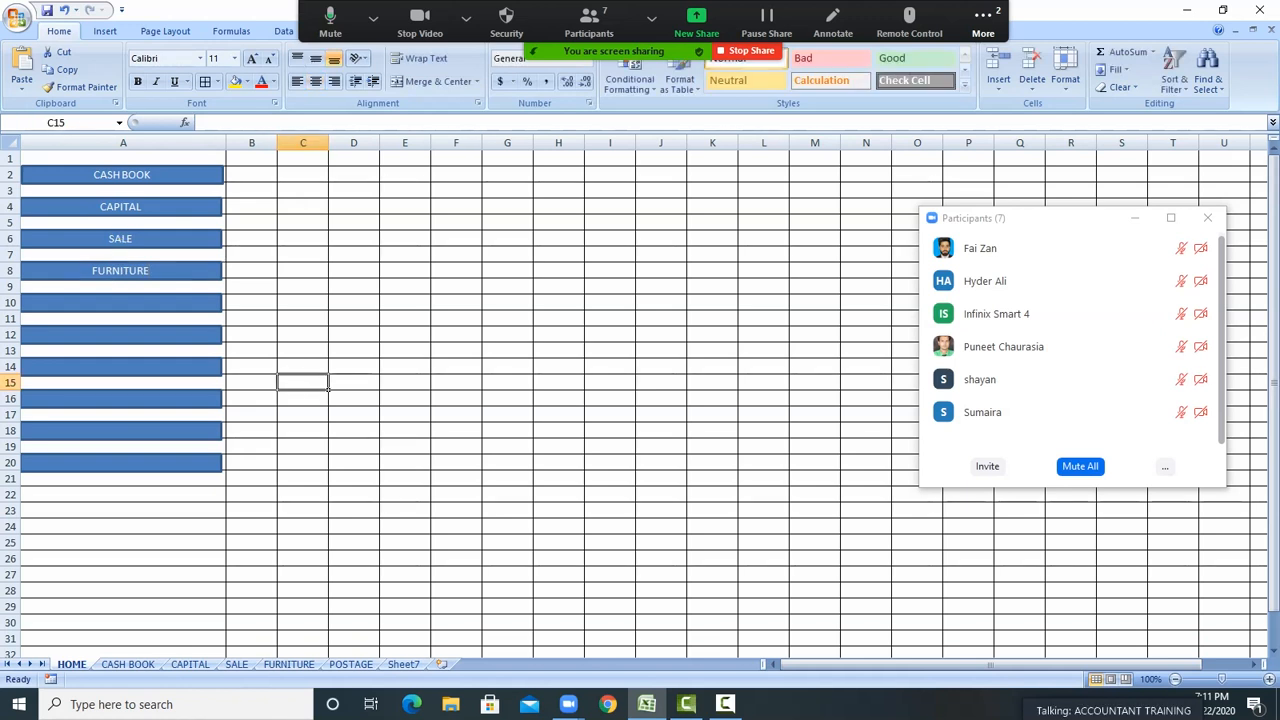
Add the text POSTAGE to the rectangle over cell A10
{"action": "right_click", "coordinate": [106, 300]}
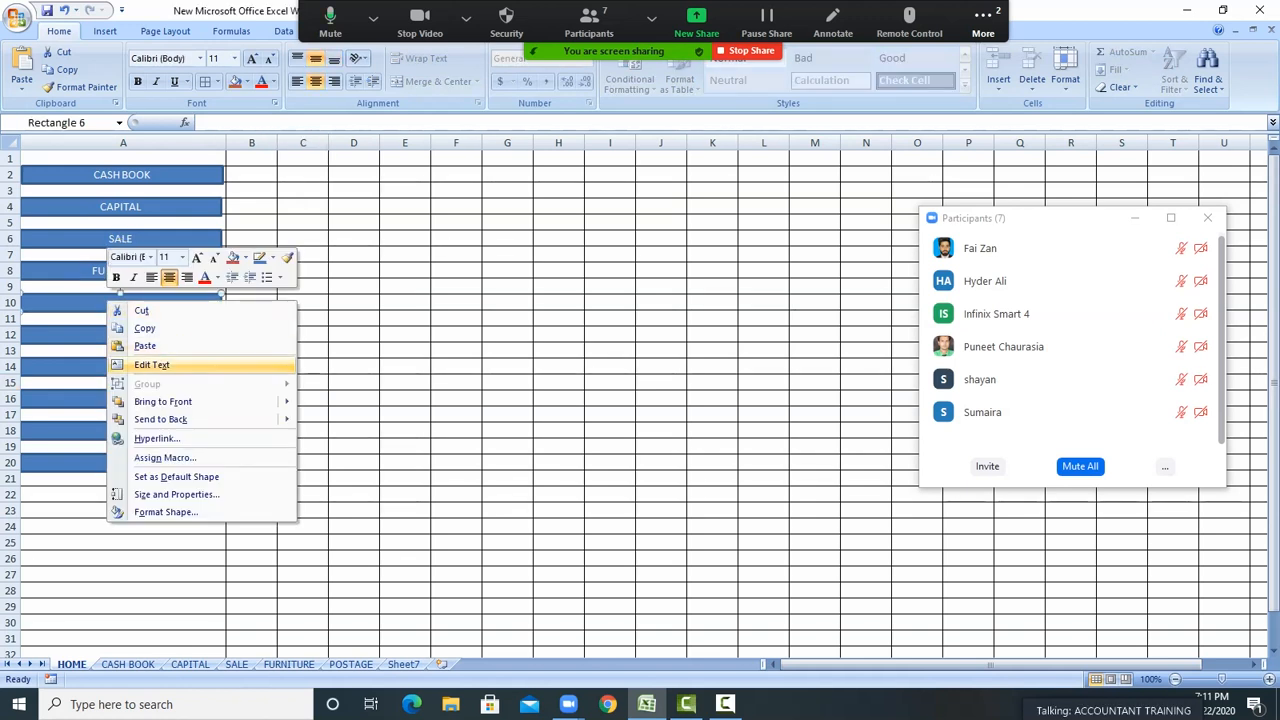
{"action": "left_click", "coordinate": [140, 364]}
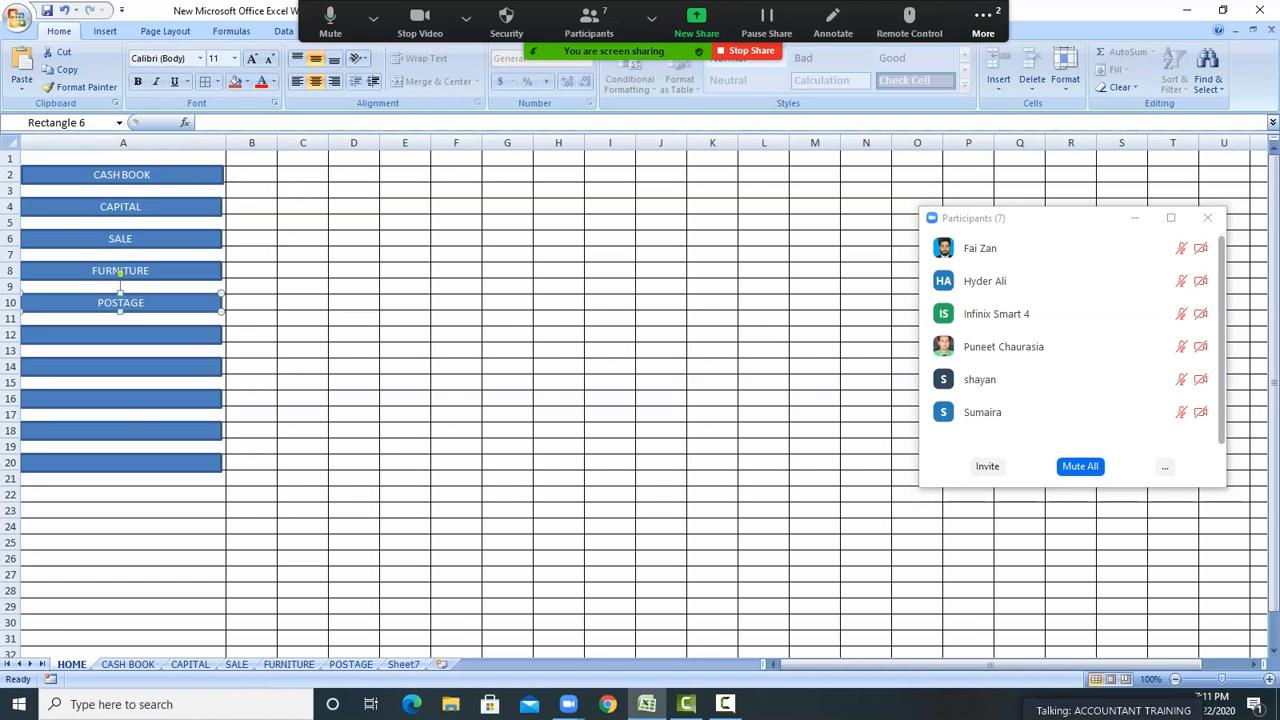
{"action": "left_click", "coordinate": [456, 398]}
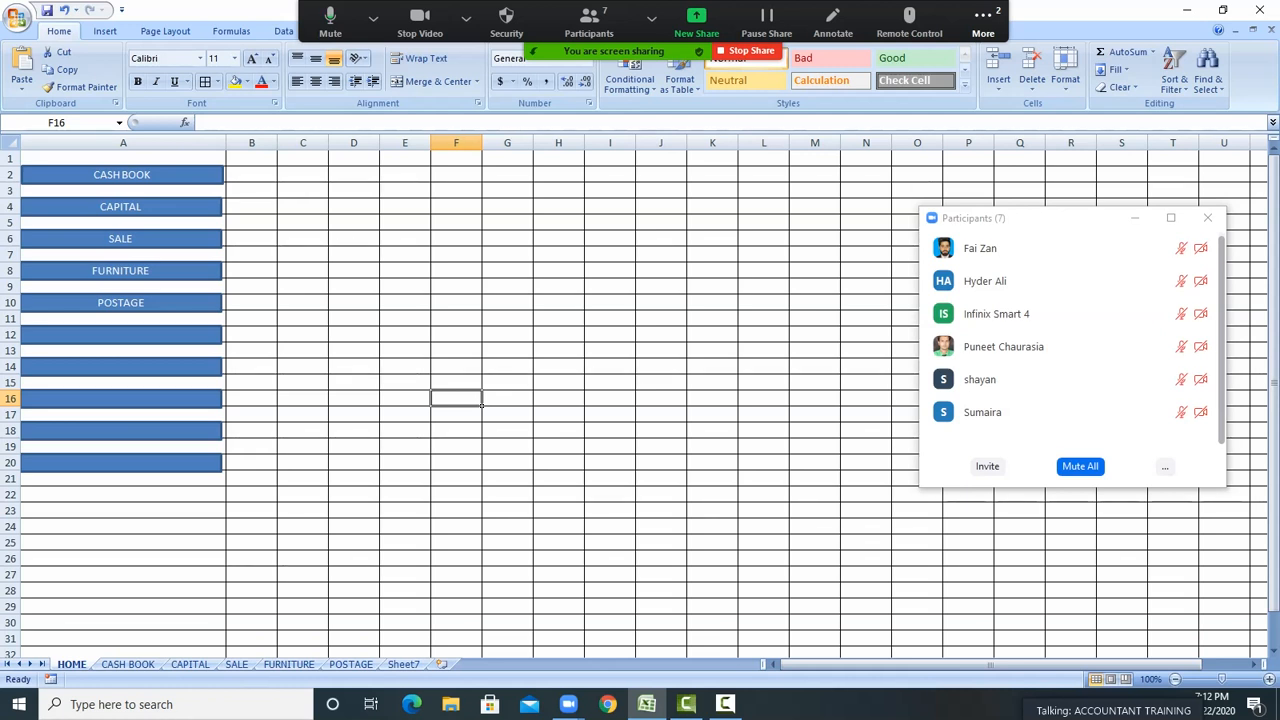
Copy columns K to O, containing the whole cash book table, from the CASH BOOK sheet
{"action": "left_click", "coordinate": [128, 665]}
{"action": "left_click", "coordinate": [190, 665]}
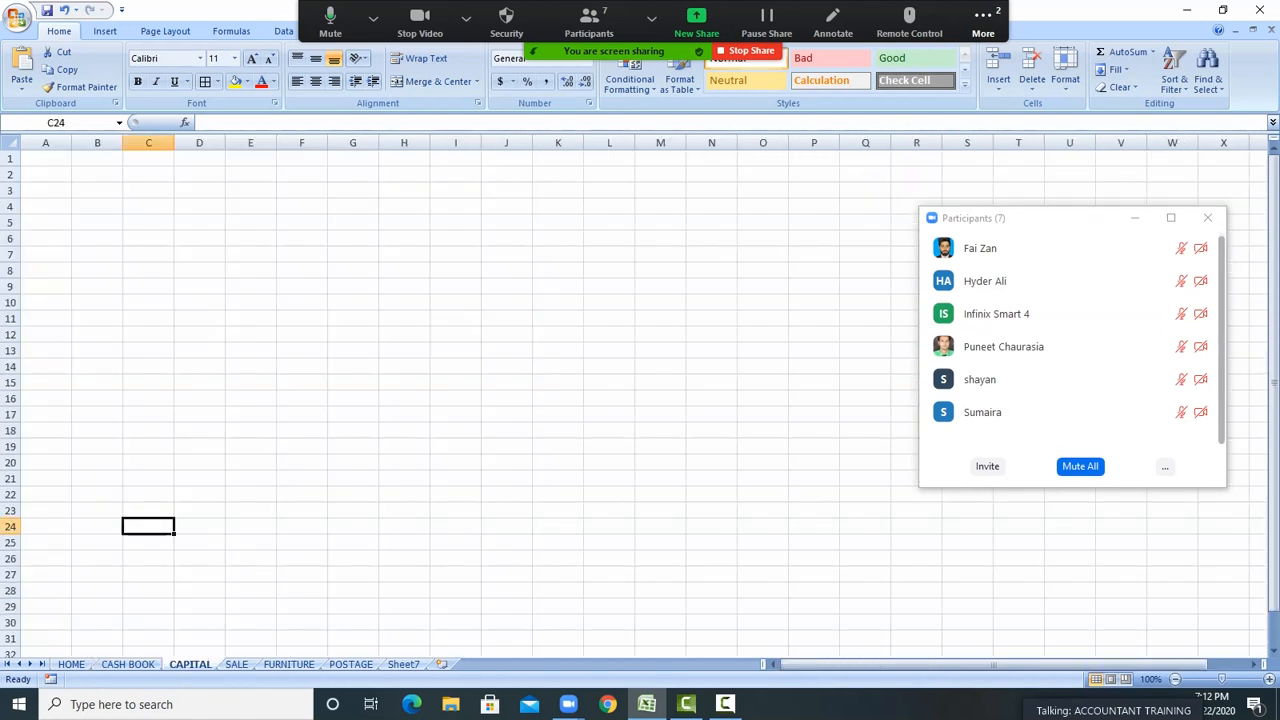
{"action": "left_click", "coordinate": [250, 302]}
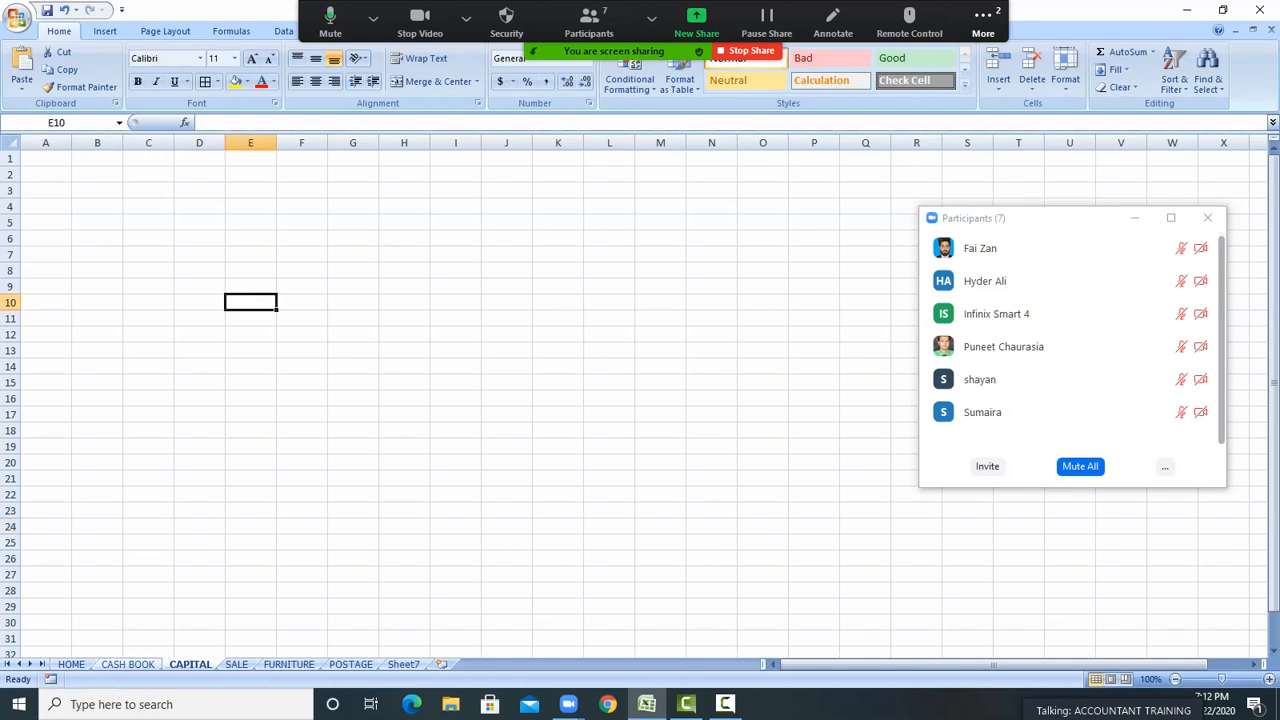
{"action": "left_click", "coordinate": [128, 665]}
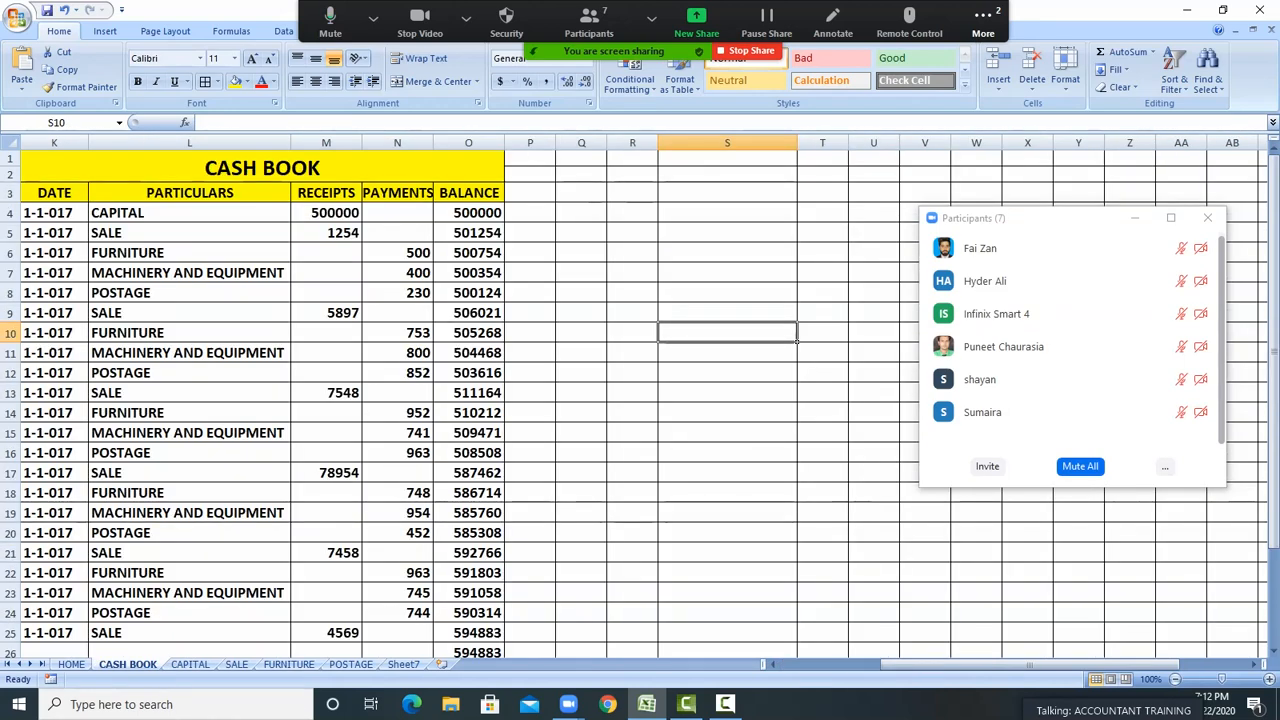
{"action": "left_click_drag", "start_coordinate": [54, 143], "coordinate": [458, 143]}
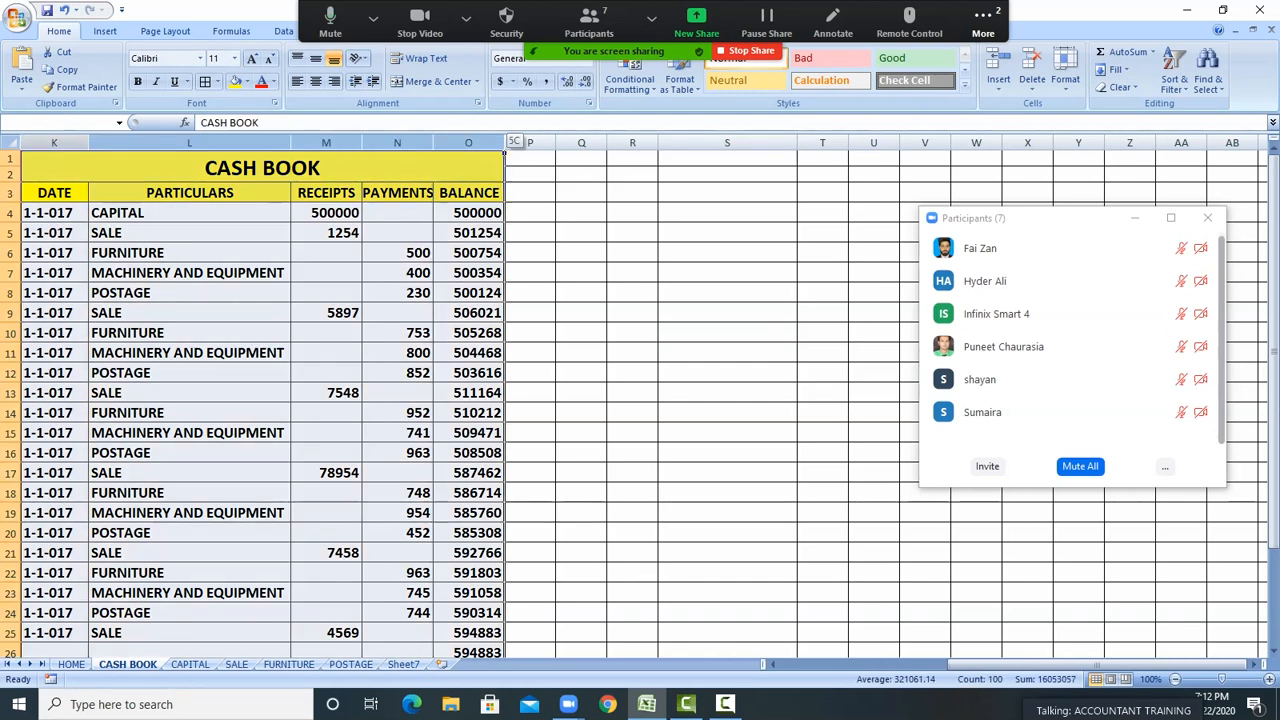
{"action": "right_click", "coordinate": [458, 147]}
{"action": "left_click", "coordinate": [495, 174]}
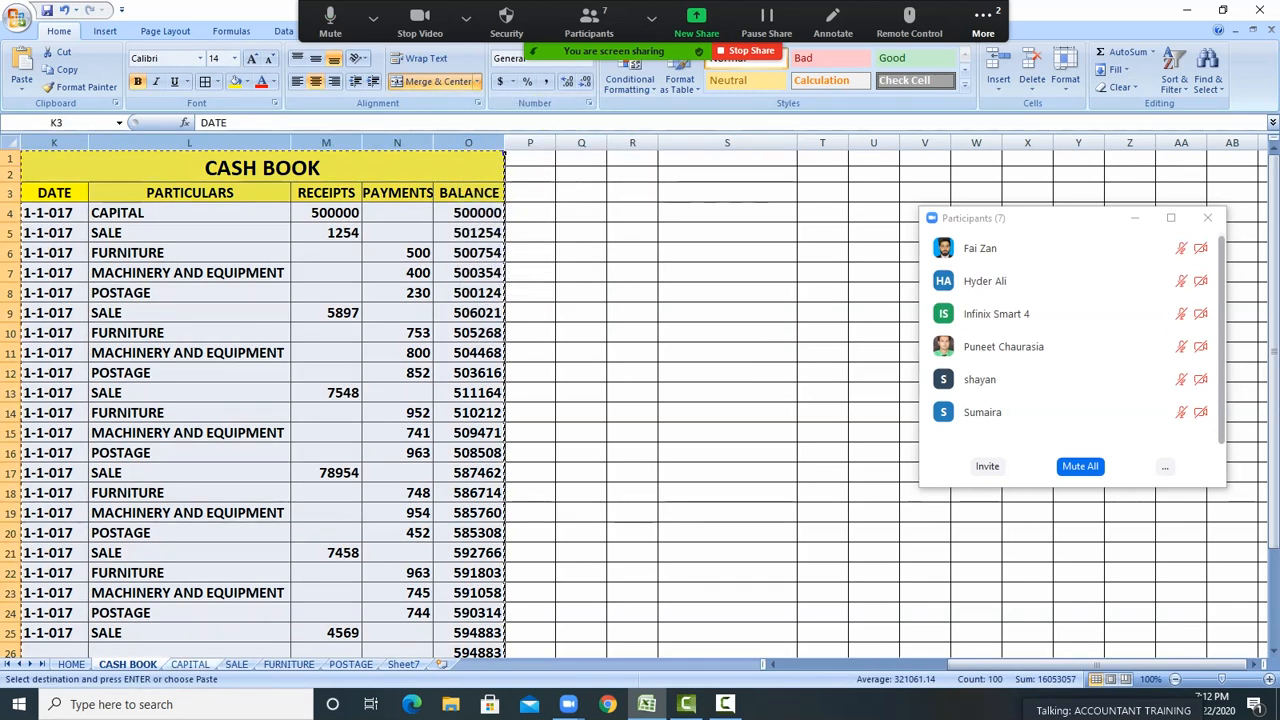
Paste the copied columns into the CAPITAL sheet from column A and clear the entries in columns A to D from row 4 down
{"action": "left_click", "coordinate": [190, 664]}
{"action": "left_click", "coordinate": [45, 143]}
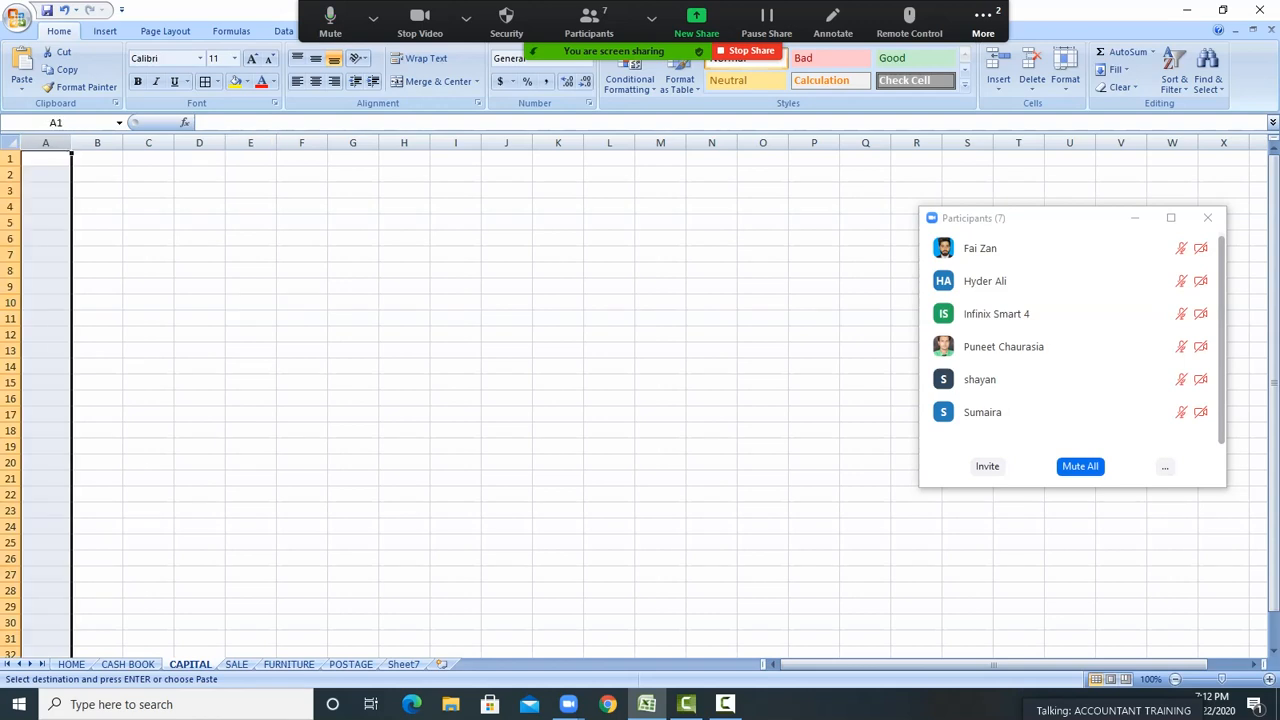
{"action": "right_click", "coordinate": [55, 143]}
{"action": "left_click", "coordinate": [100, 189]}
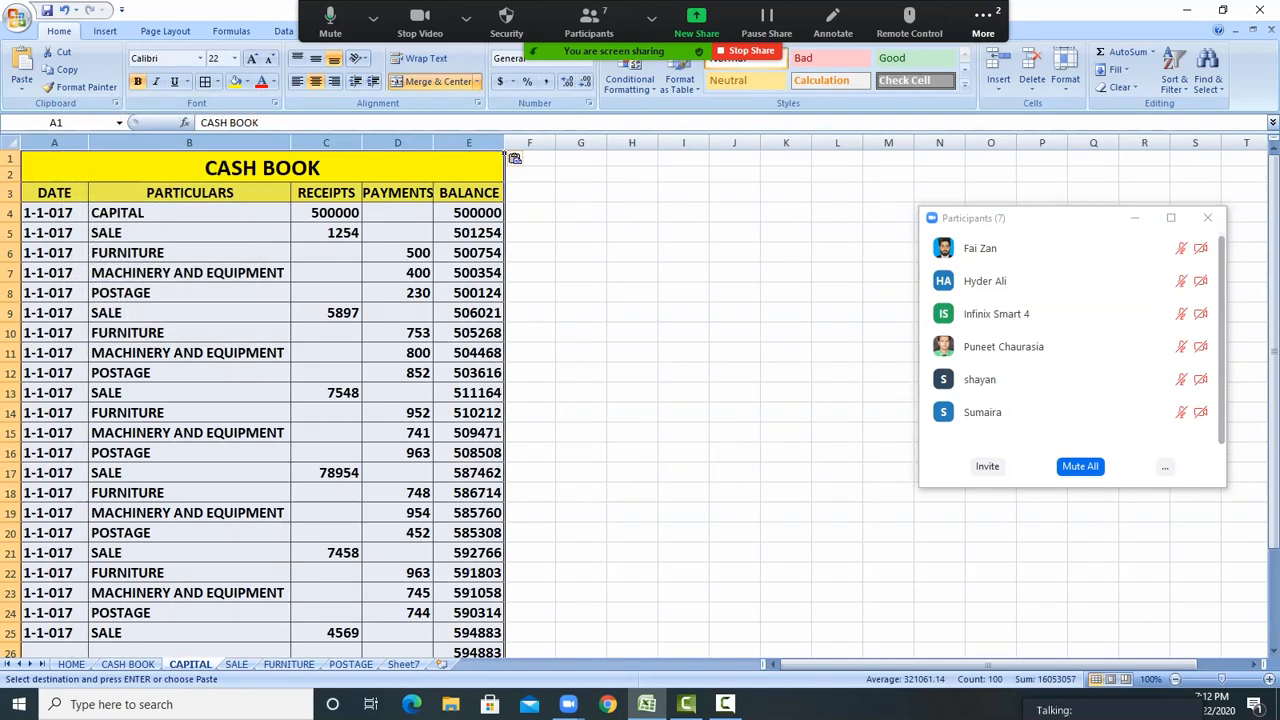
{"action": "left_click_drag", "start_coordinate": [30, 212], "coordinate": [420, 655]}
{"action": "key", "text": "Delete"}
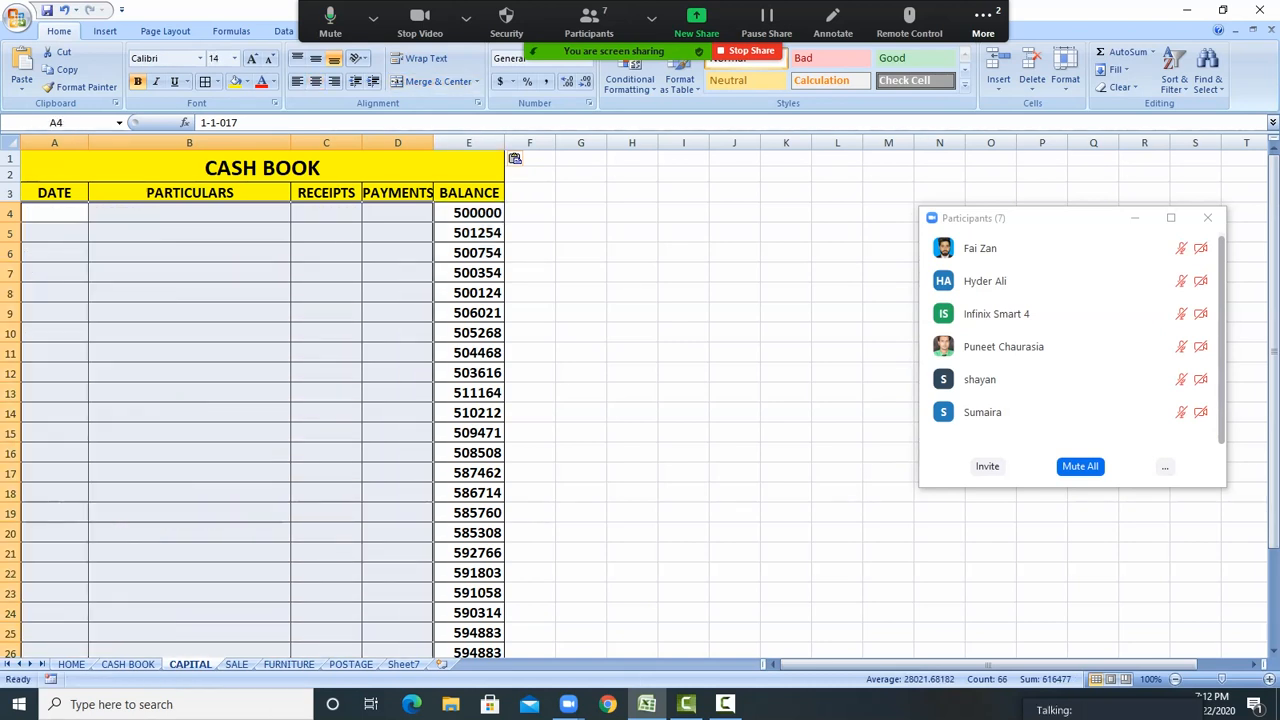
Unmerge the CASH BOOK title on the CAPITAL sheet and merge and center only cells A1:B2
{"action": "left_click", "coordinate": [262, 167]}
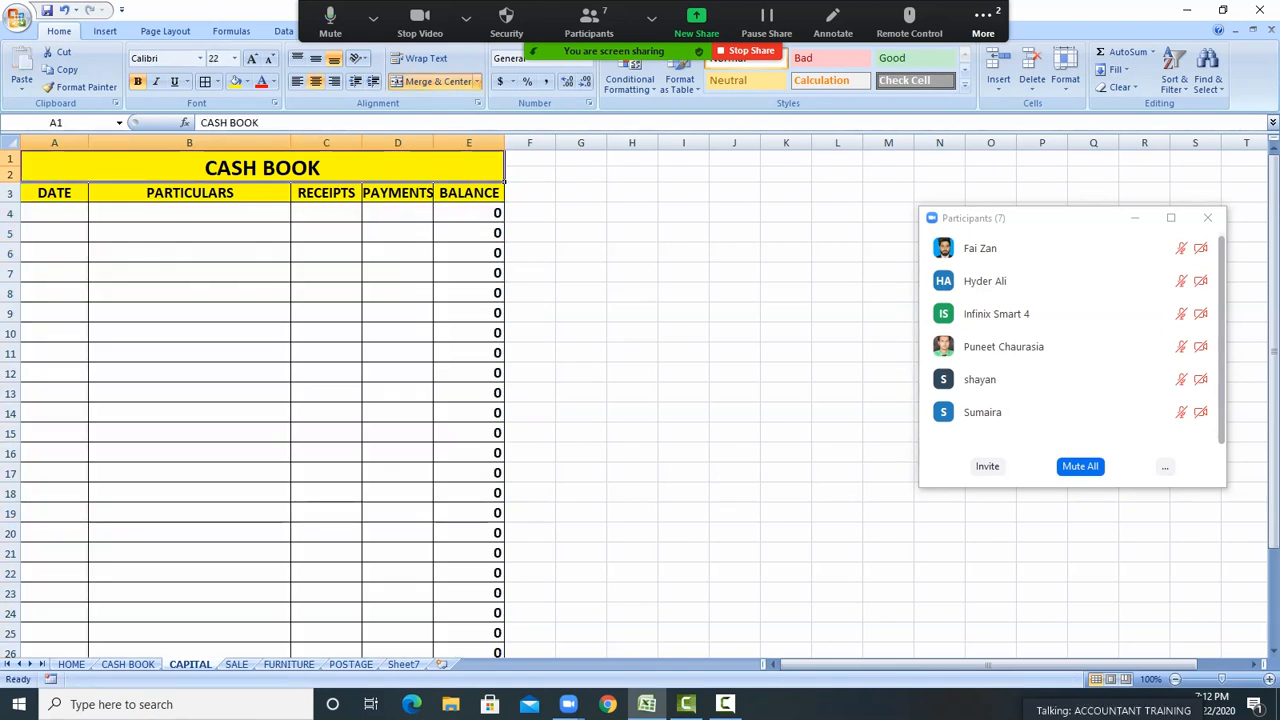
{"action": "left_click", "coordinate": [432, 81]}
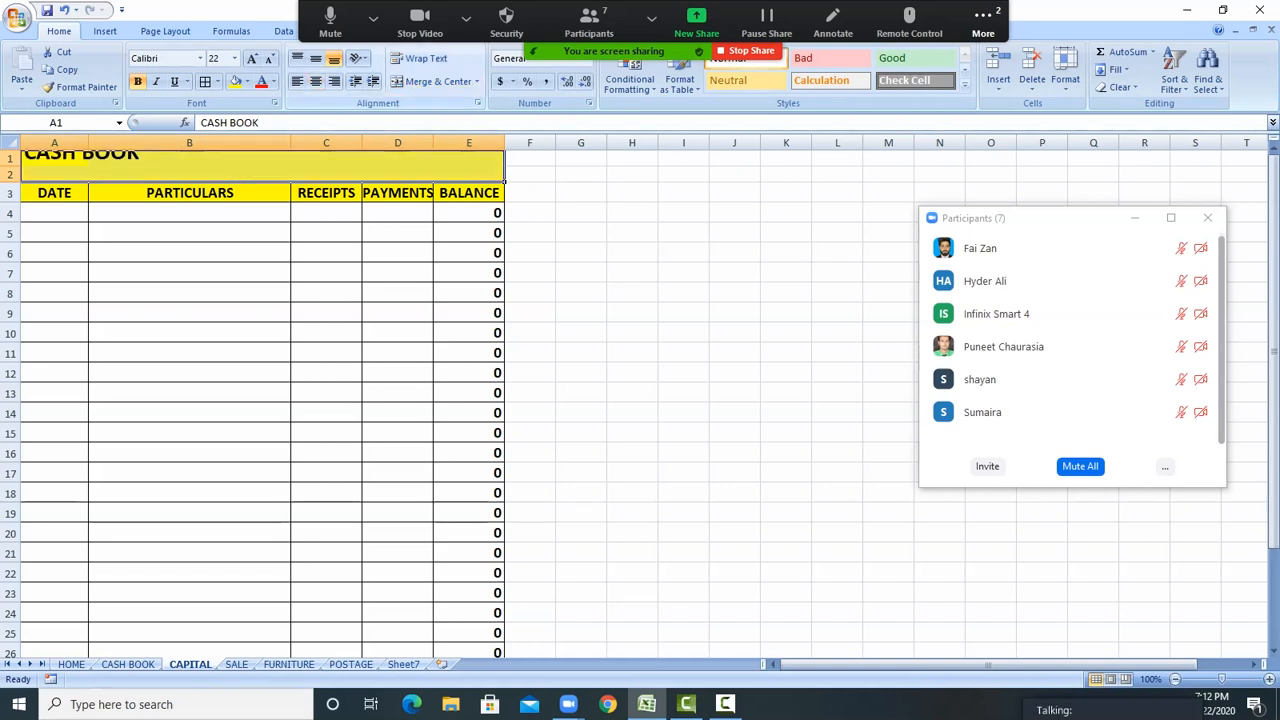
{"action": "left_click", "coordinate": [90, 155]}
{"action": "left_click_drag", "start_coordinate": [85, 155], "coordinate": [260, 178]}
{"action": "left_click", "coordinate": [432, 81]}
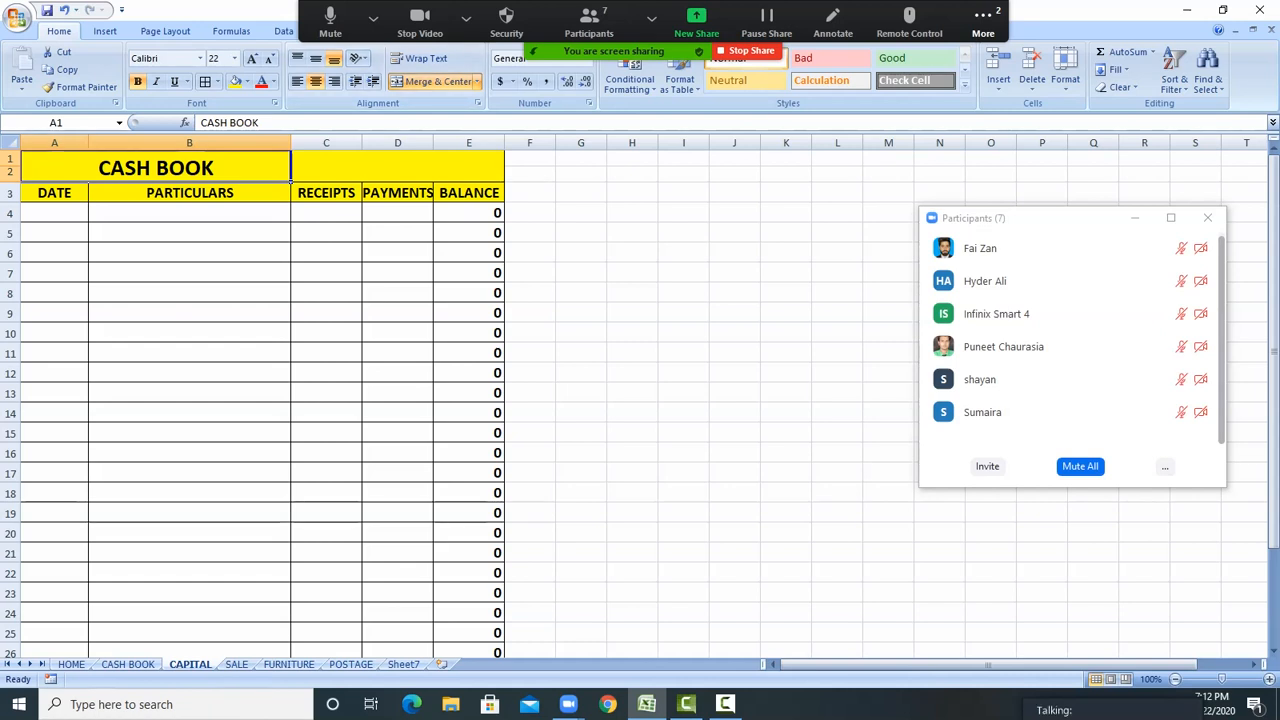
Replace the title text in the merged cell A1 with LEDGER ACCOUNT OF
{"action": "type", "text": "LEDGER"}
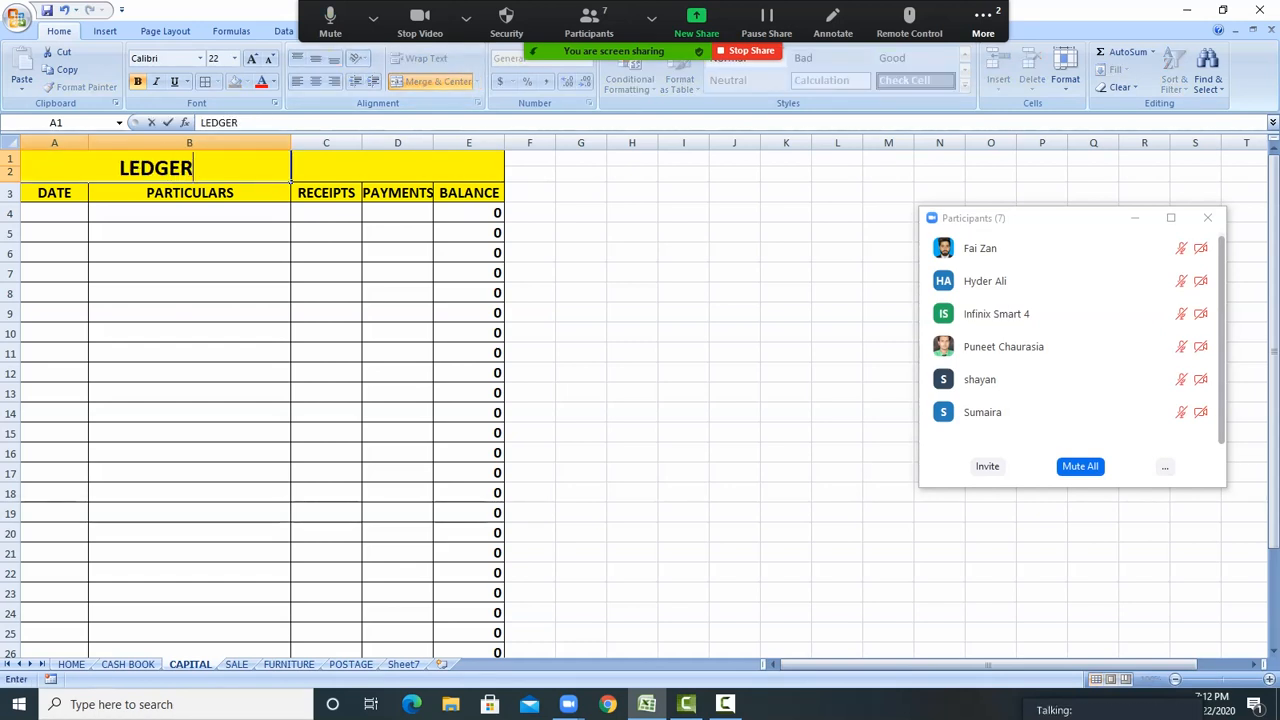
{"action": "type", "text": " ACCOU"}
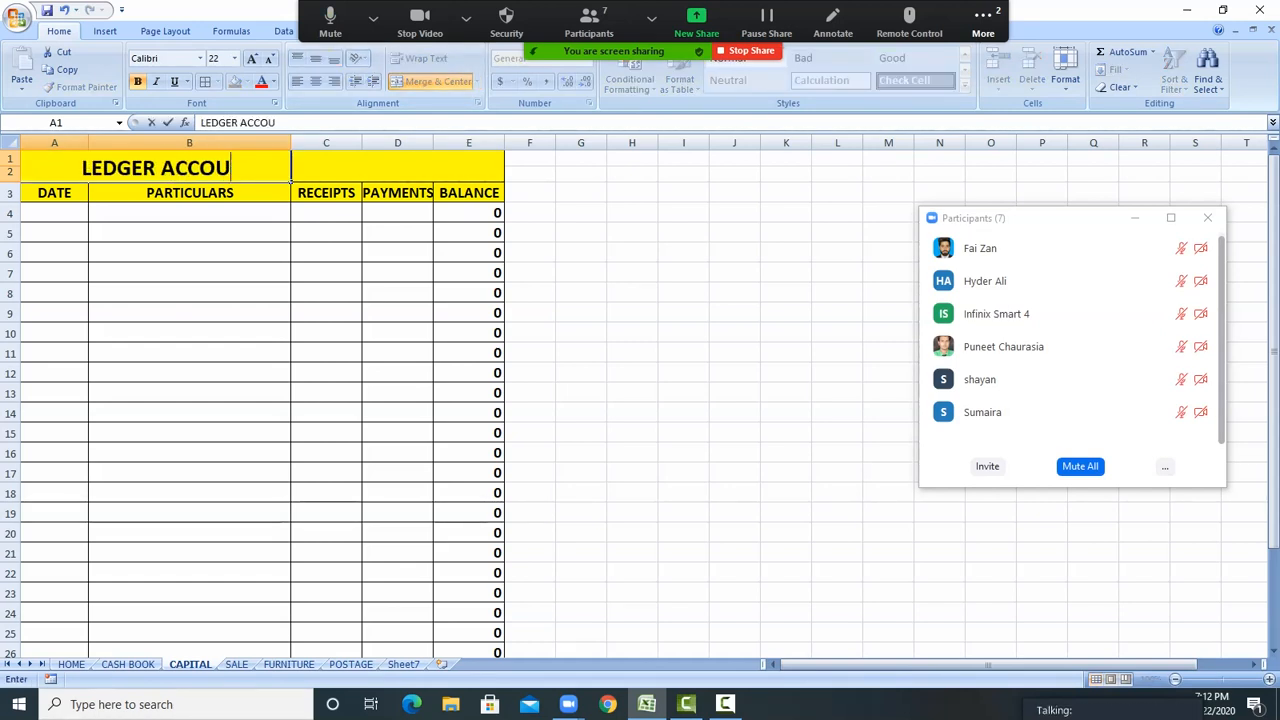
{"action": "type", "text": "NT OF"}
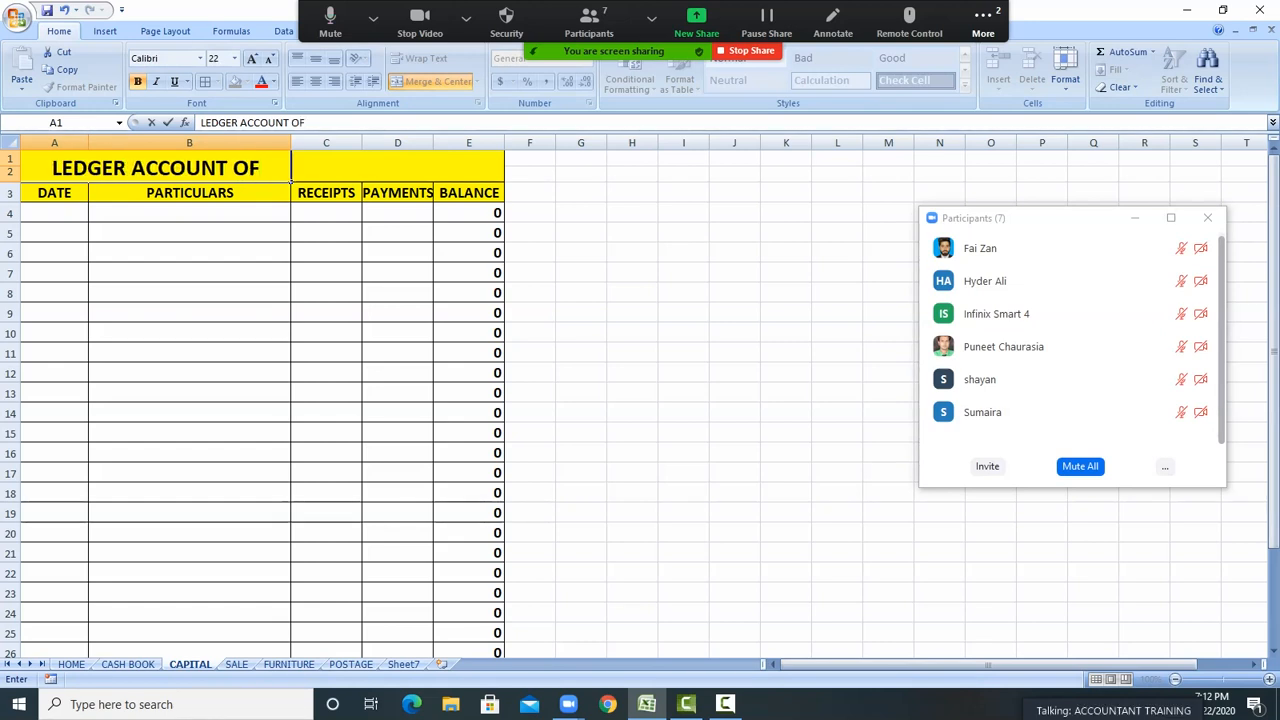
{"action": "left_click", "coordinate": [397, 353]}
Merge and center cells C1:E2 and enter CAPITAL in the merged cell
{"action": "left_click_drag", "start_coordinate": [326, 159], "coordinate": [470, 174]}
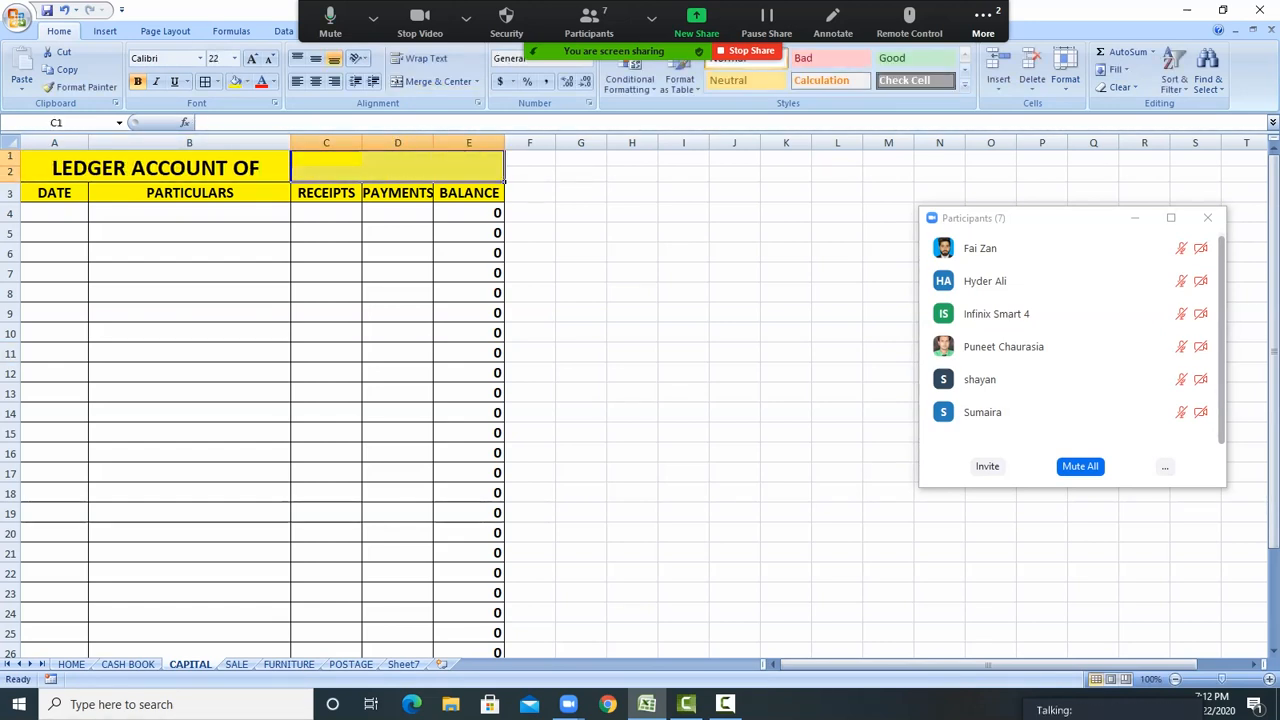
{"action": "left_click", "coordinate": [432, 81]}
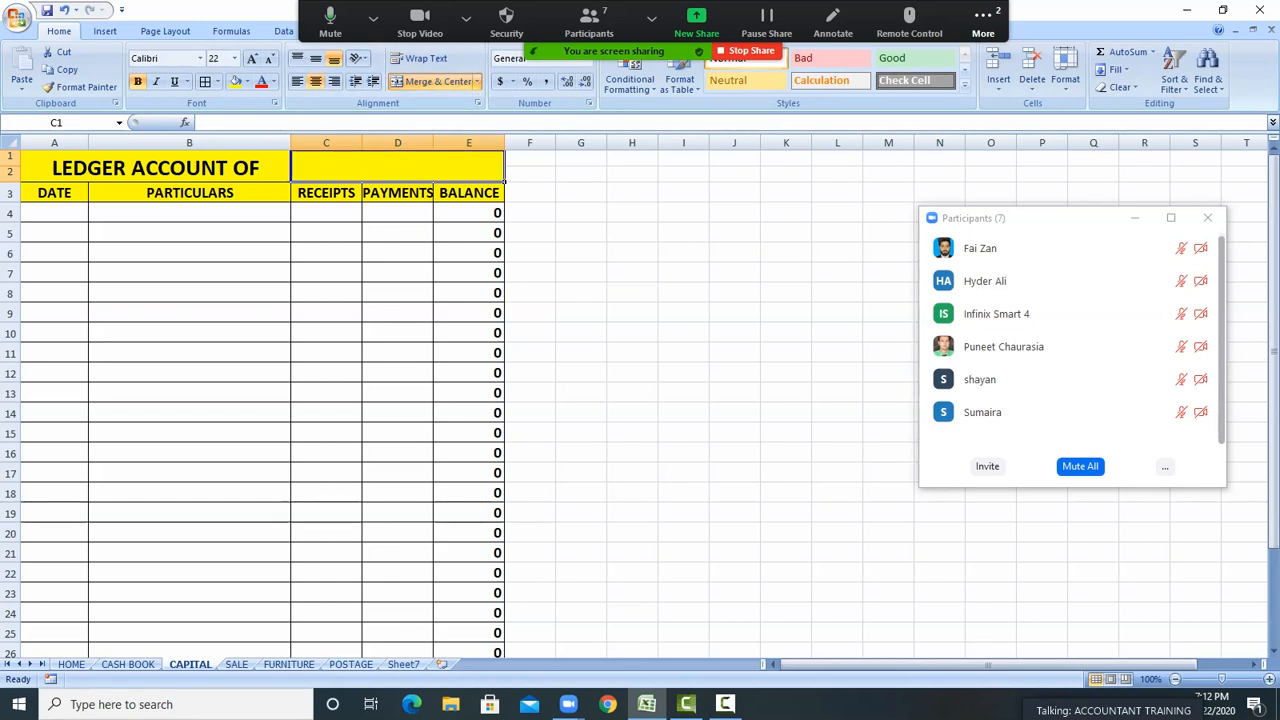
{"action": "type", "text": "CA"}
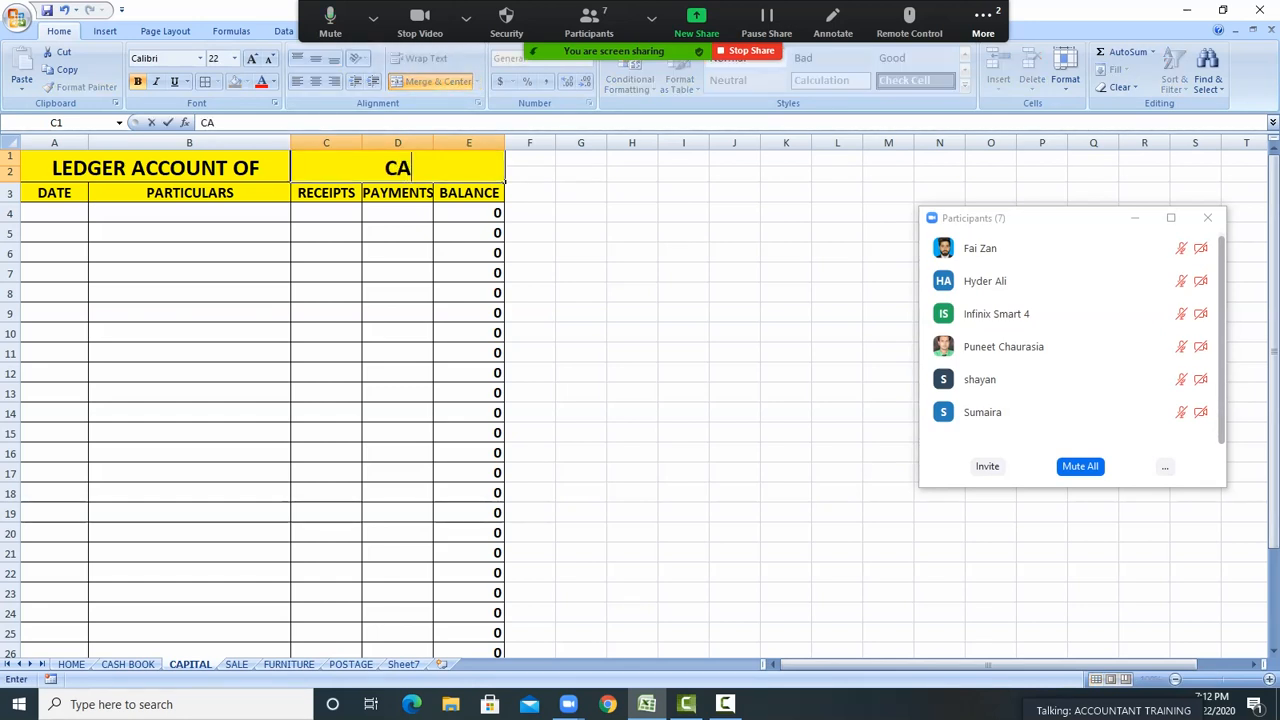
{"action": "type", "text": "PITAL"}
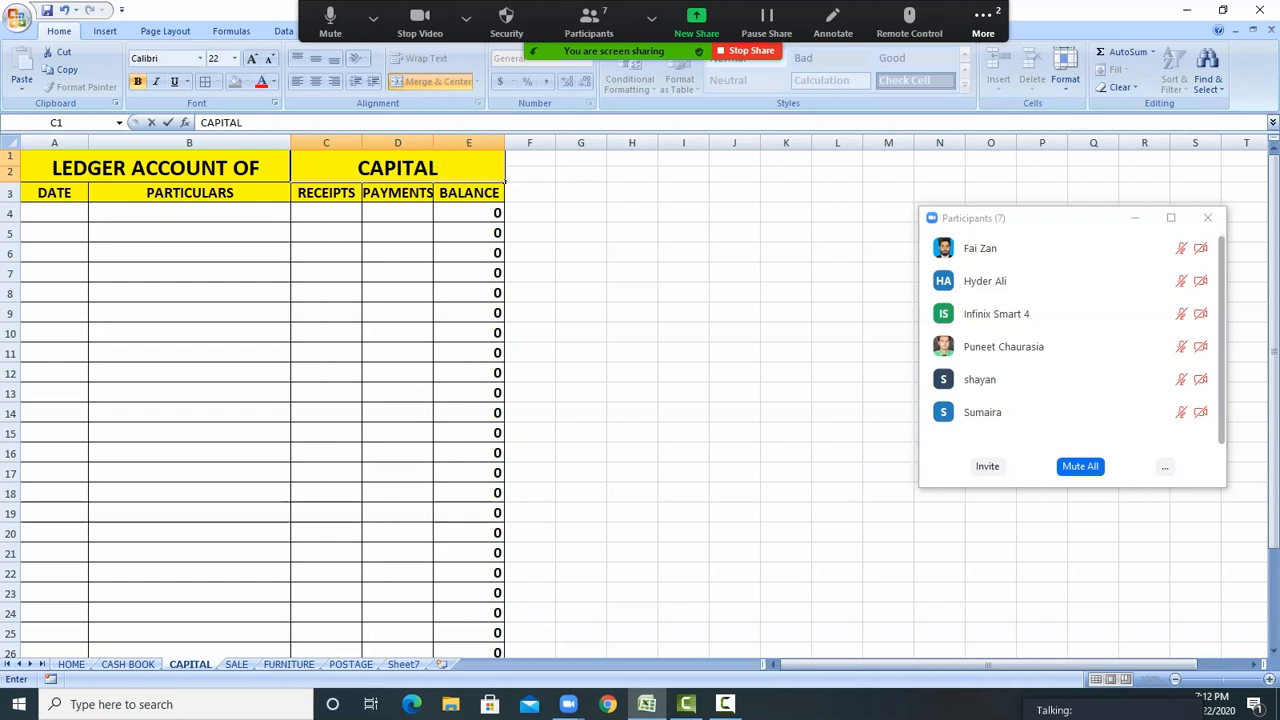
{"action": "left_click", "coordinate": [326, 393]}
Rename the RECEIPTS header in C3 to DR and the PAYMENTS header in D3 to CR
{"action": "key", "text": "ctrl+Up"}
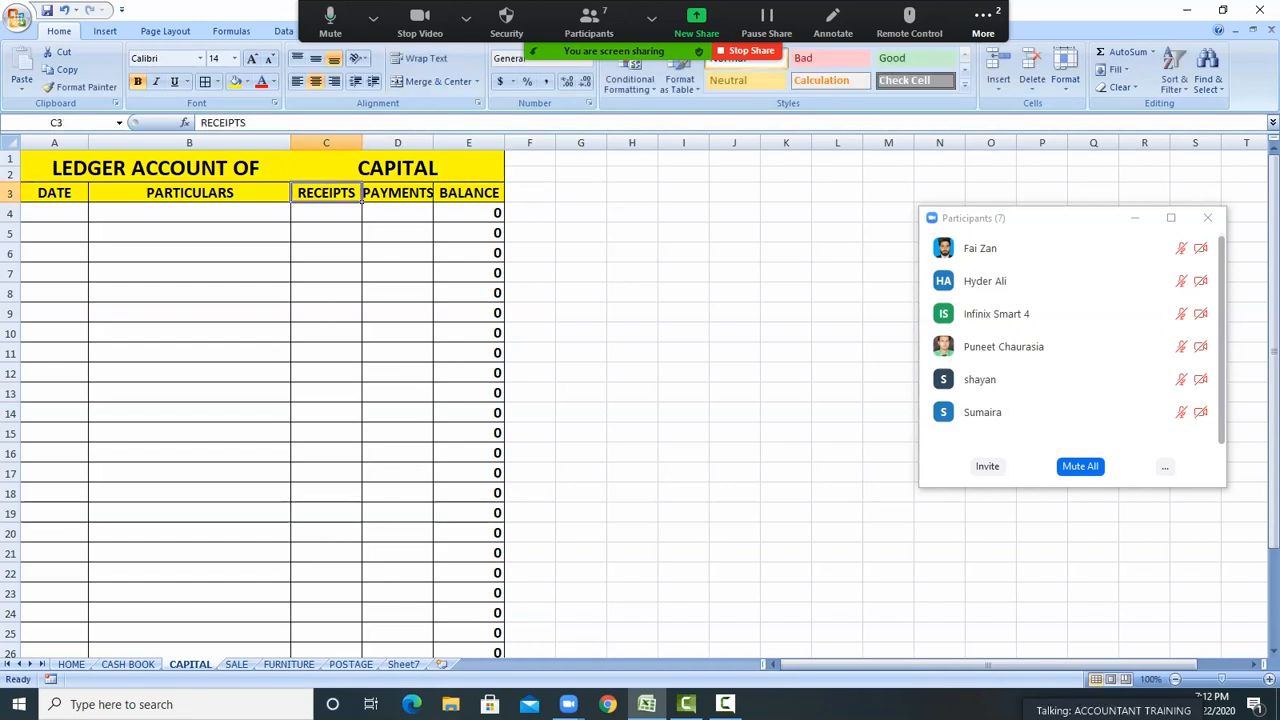
{"action": "type", "text": "DR"}
{"action": "key", "text": "Tab"}
{"action": "type", "text": "C"}
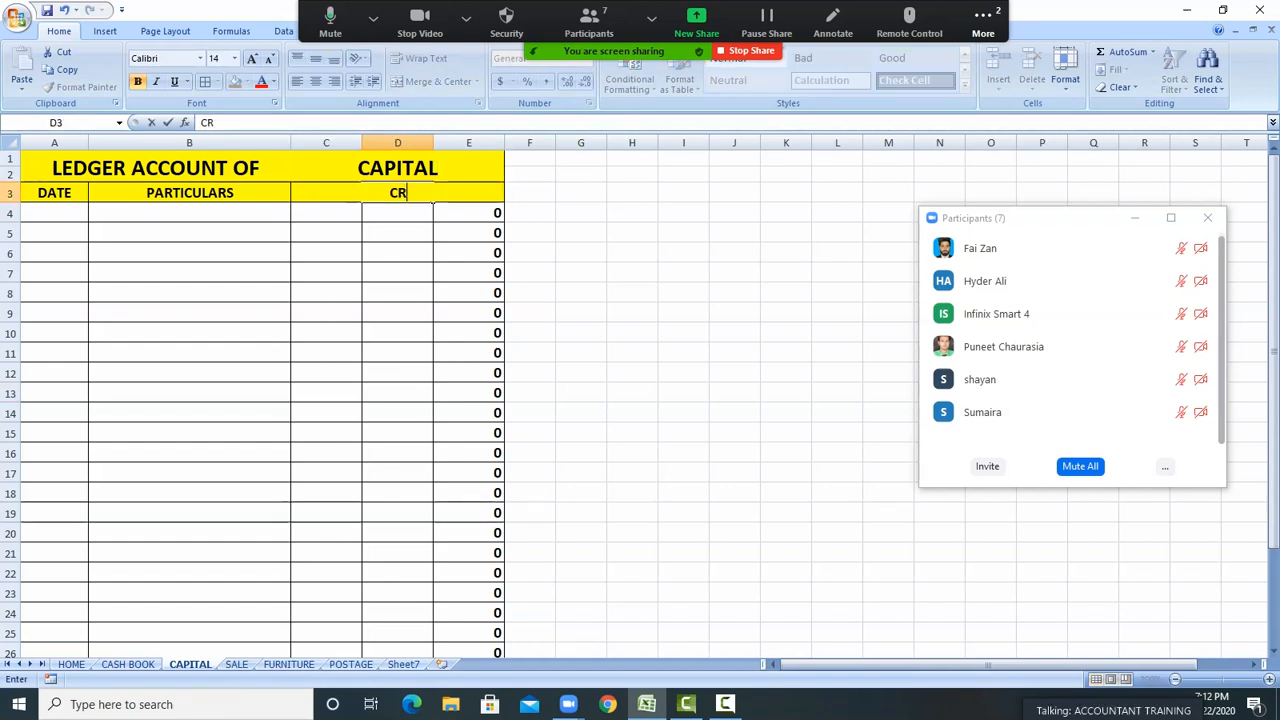
{"action": "type", "text": "R"}
{"action": "key", "text": "Tab"}
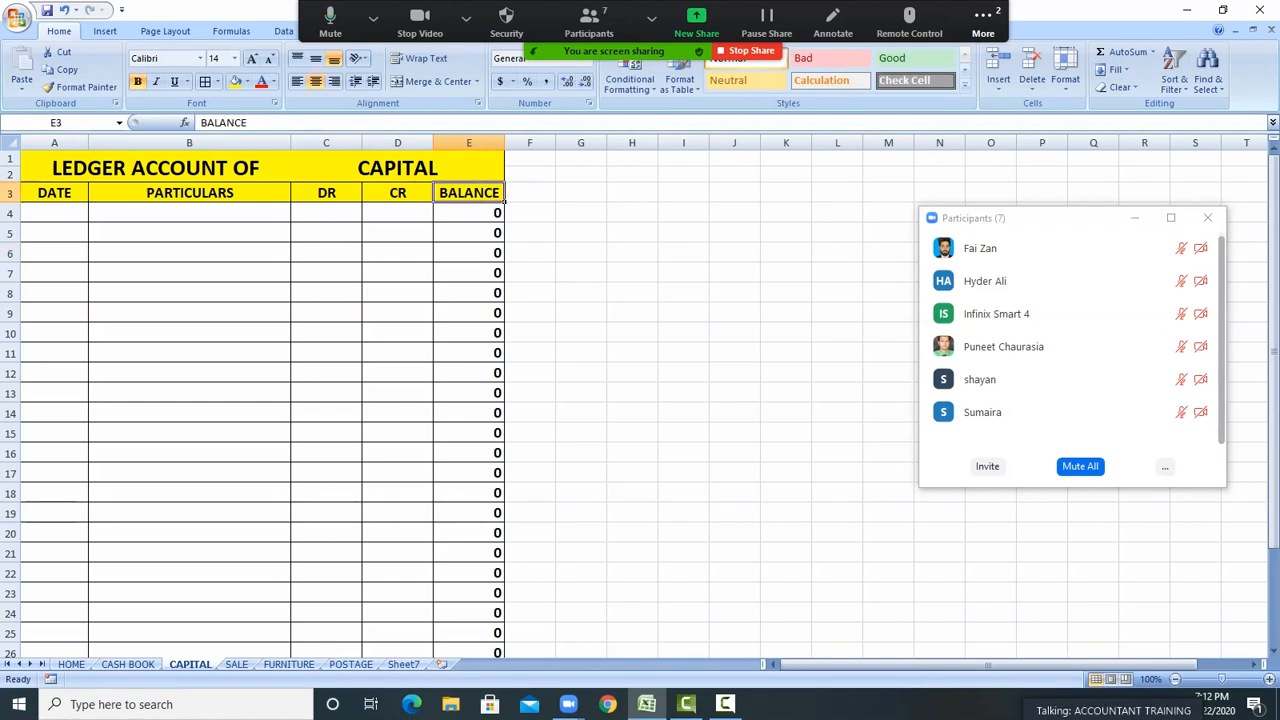
Add the header DR /CR in cell F3 of the CAPITAL sheet
{"action": "key", "text": "Right"}
{"action": "type", "text": "DR"}
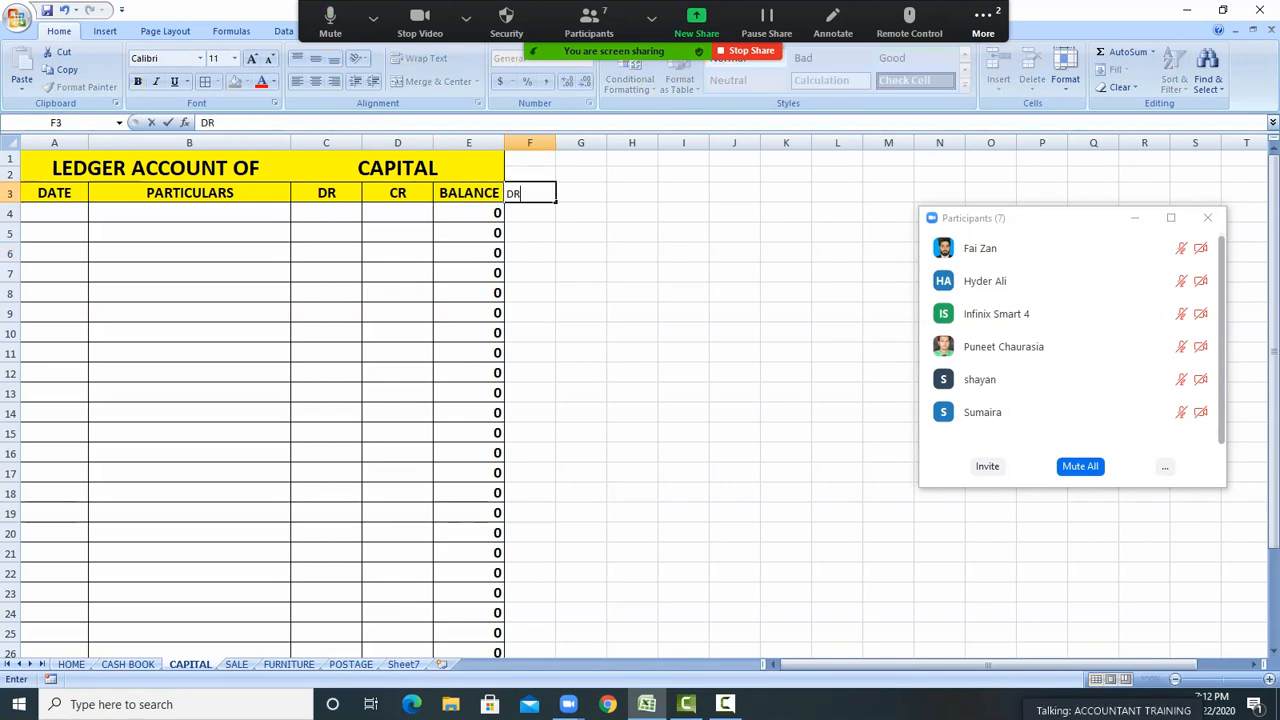
{"action": "type", "text": " /CR"}
{"action": "left_click", "coordinate": [581, 253]}
Extend the merged and centered CAPITAL title so it spans cells C1:F2
{"action": "left_click_drag", "start_coordinate": [398, 168], "coordinate": [531, 170]}
{"action": "left_click", "coordinate": [432, 82]}
{"action": "left_click", "coordinate": [432, 82]}
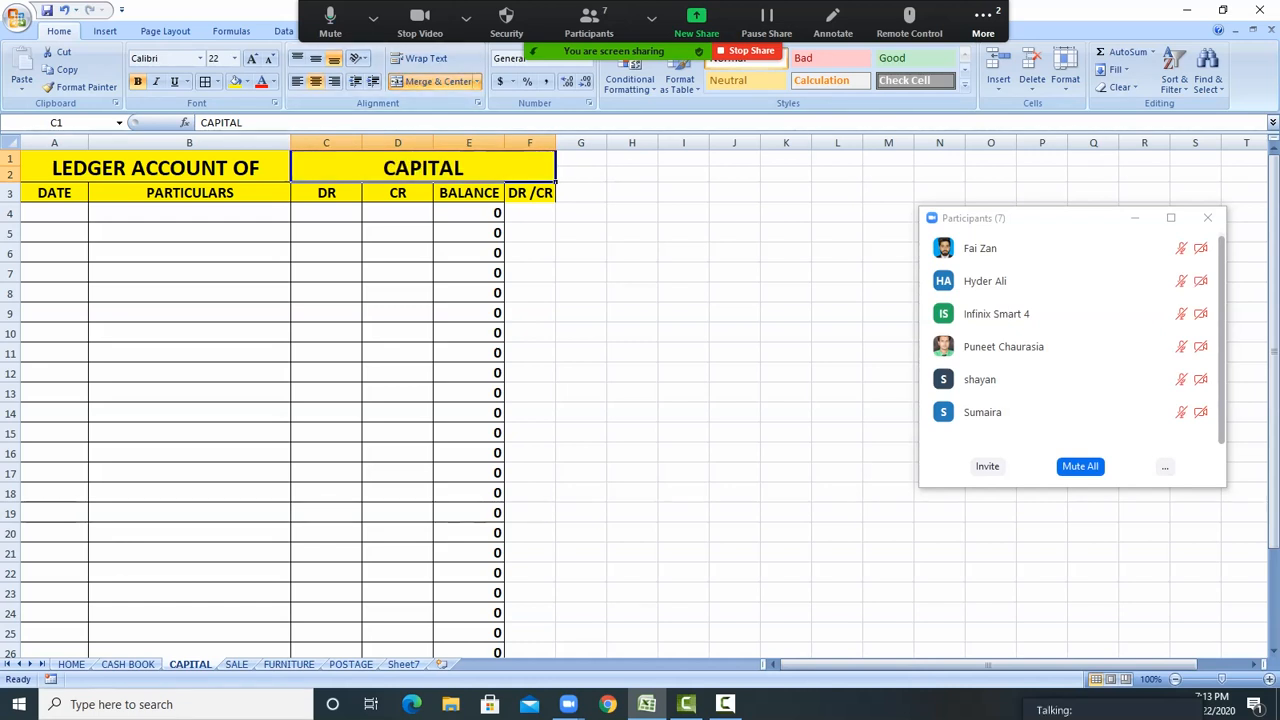
Clear the old balance formulas from E4:E26 on the CAPITAL sheet
{"action": "left_click", "coordinate": [469, 213]}
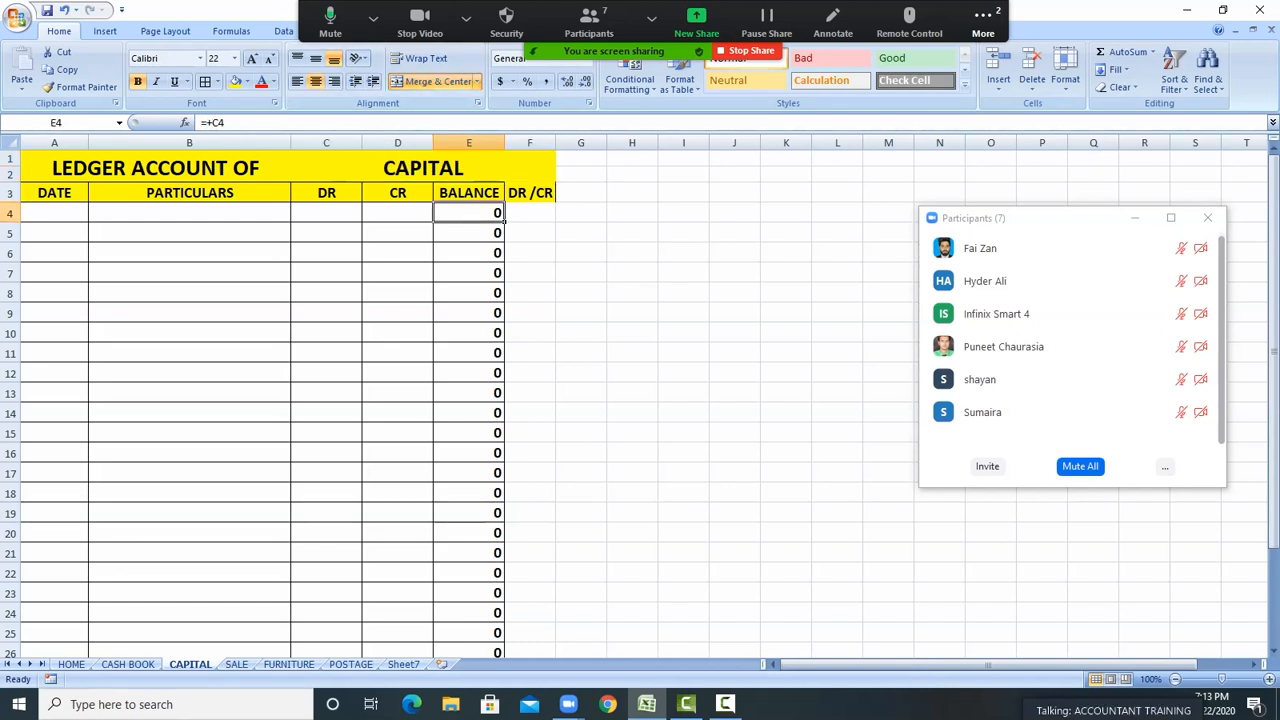
{"action": "left_click_drag", "start_coordinate": [469, 213], "coordinate": [469, 652]}
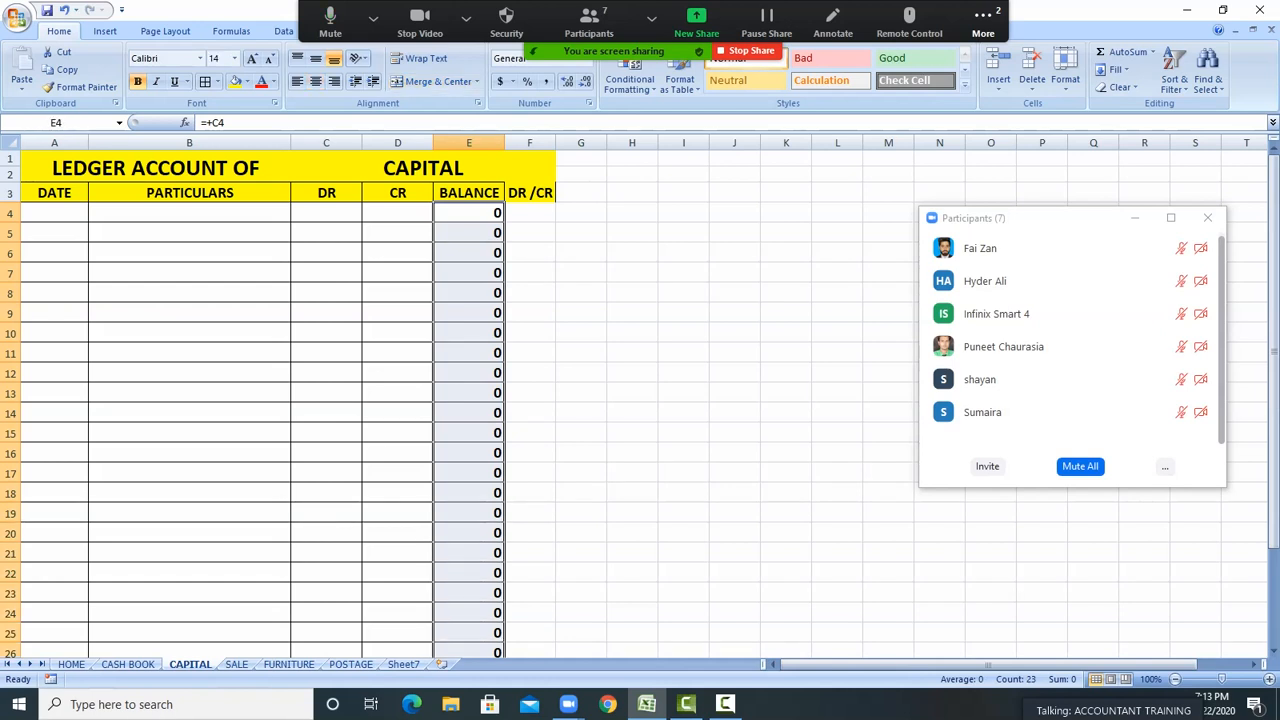
{"action": "key", "text": "Delete"}
{"action": "left_click", "coordinate": [632, 312]}
Enter the opening balance formula +D4 in cell E4 of the CAPITAL sheet
{"action": "left_click", "coordinate": [469, 213]}
{"action": "type", "text": "+"}
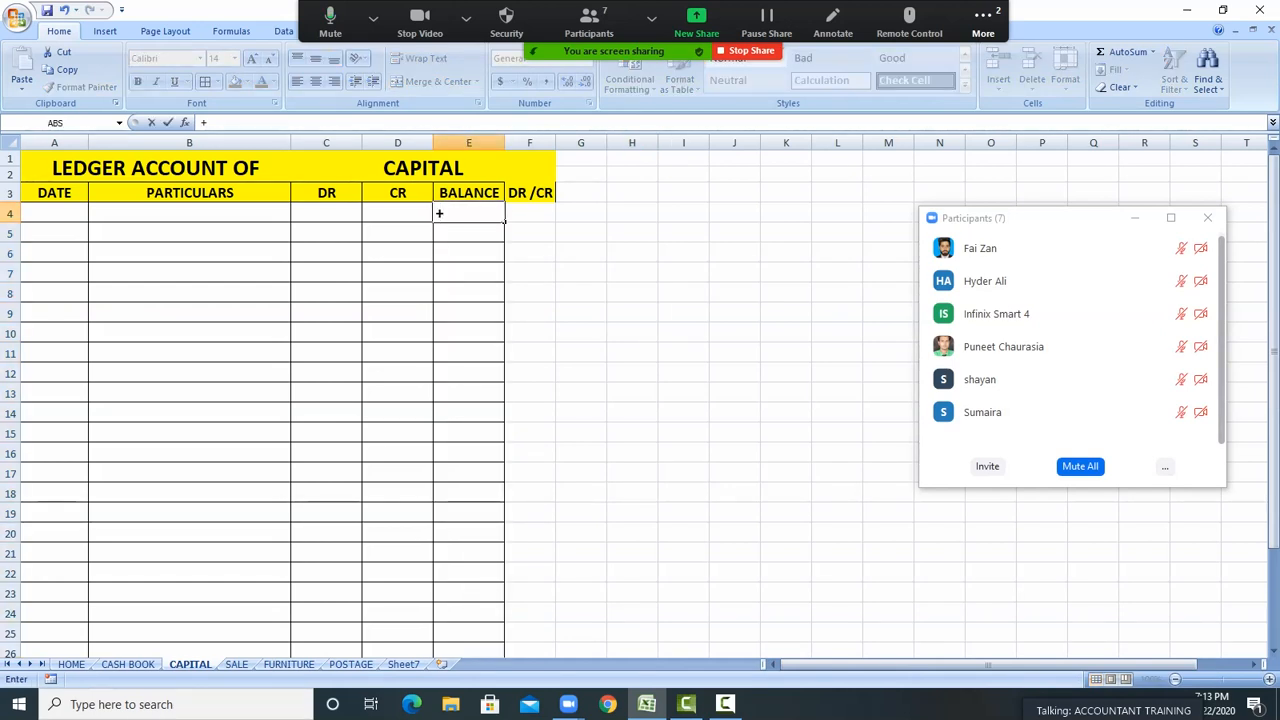
{"action": "key", "text": "Left"}
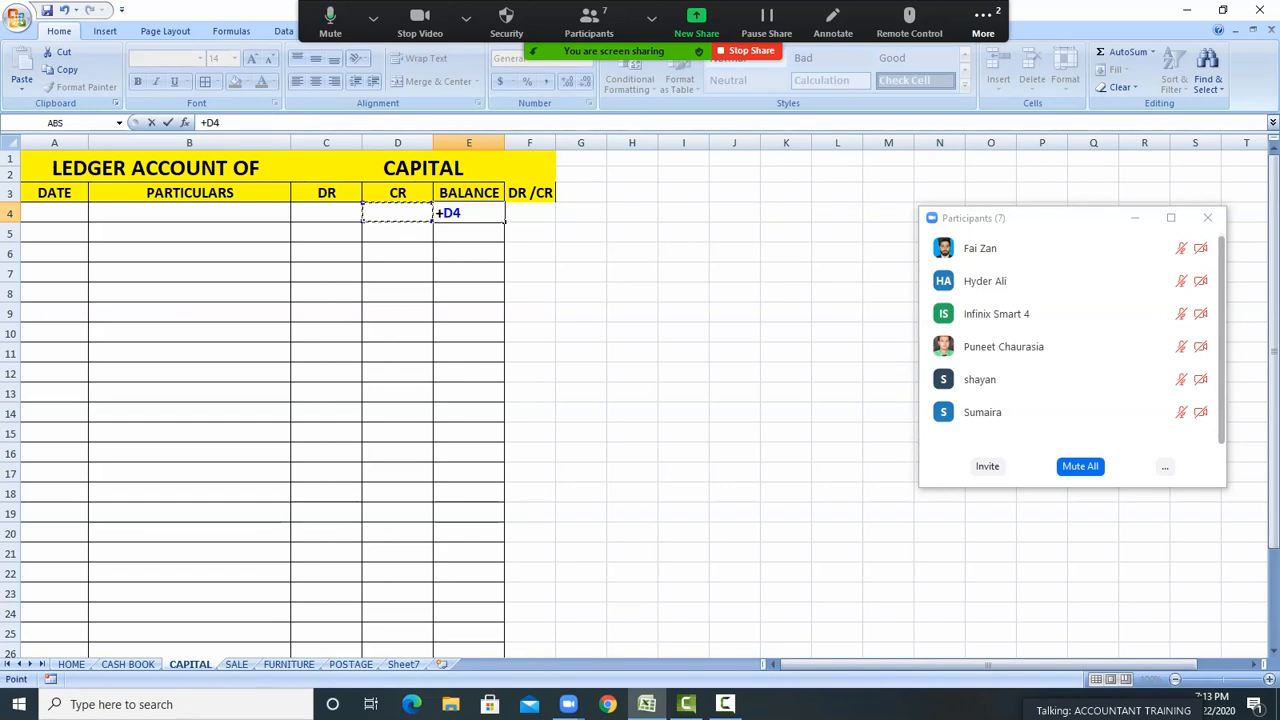
{"action": "key", "text": "Return"}
Enter the running balance formula +E4+D5-C5 in cell E5 of the CAPITAL sheet
{"action": "type", "text": "+"}
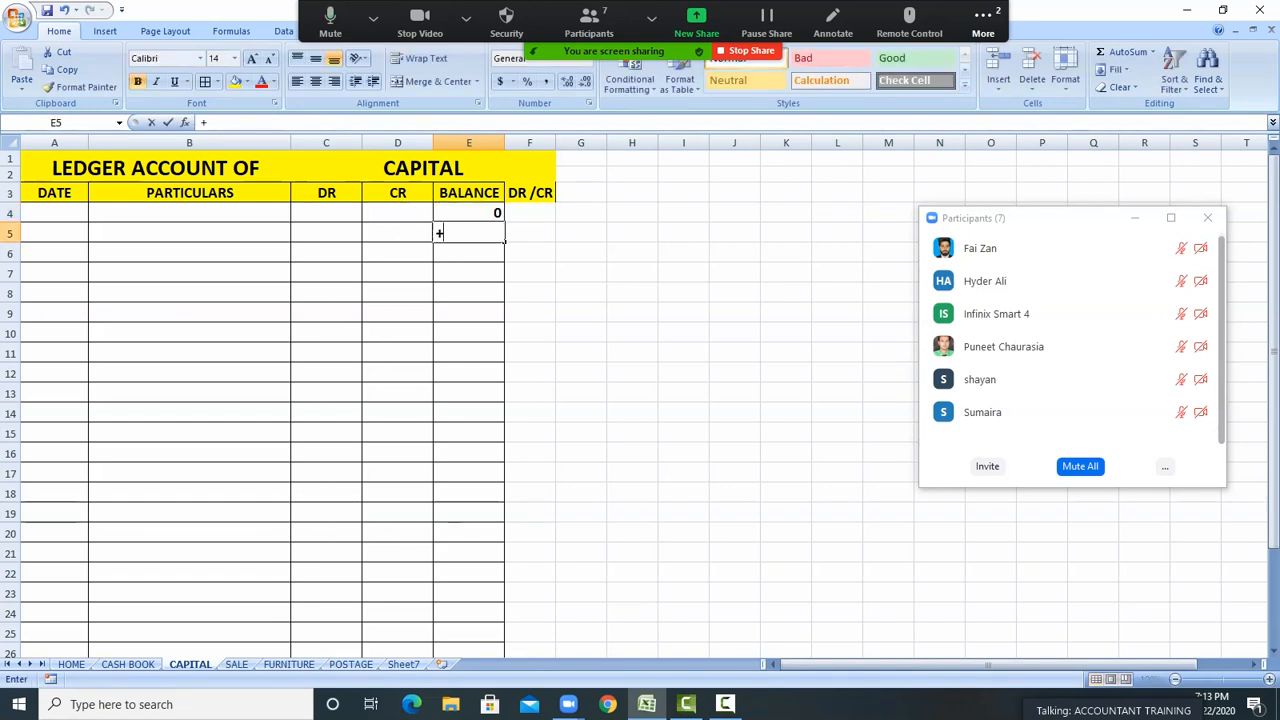
{"action": "key", "text": "Up"}
{"action": "type", "text": "+"}
{"action": "key", "text": "Left"}
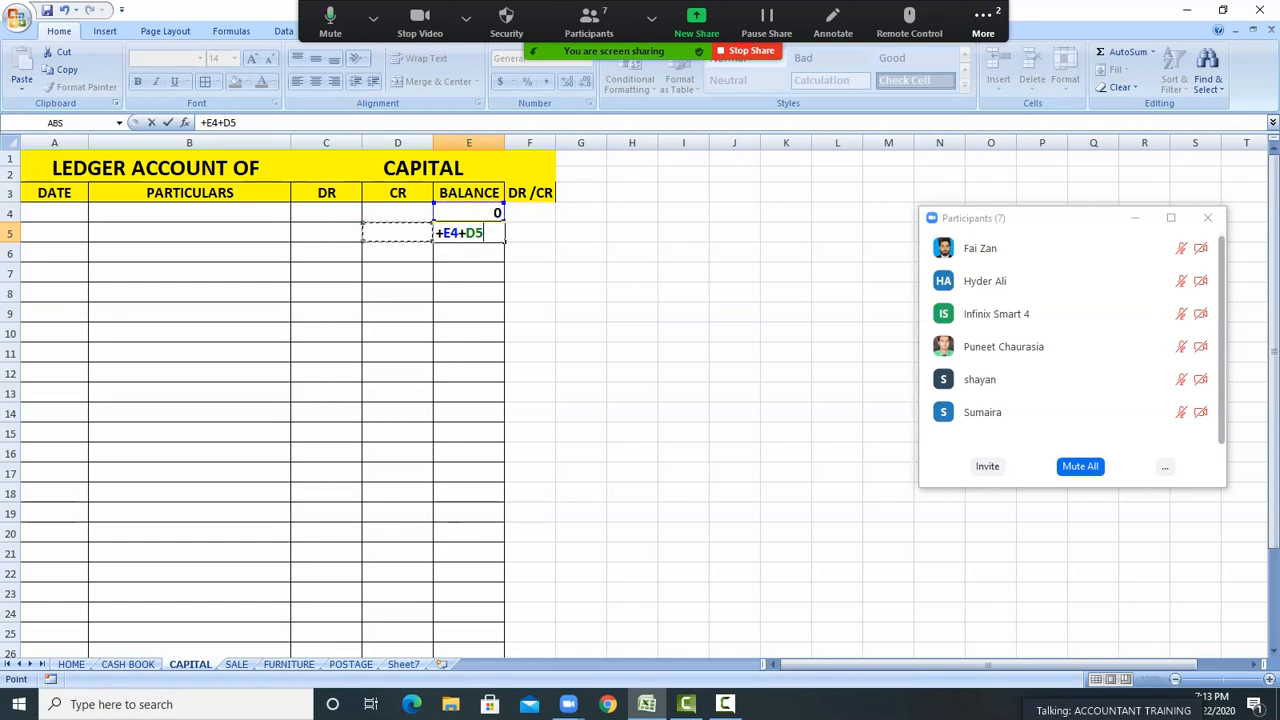
{"action": "type", "text": "-"}
{"action": "key", "text": "Left"}
{"action": "key", "text": "Left"}
{"action": "key", "text": "Return"}
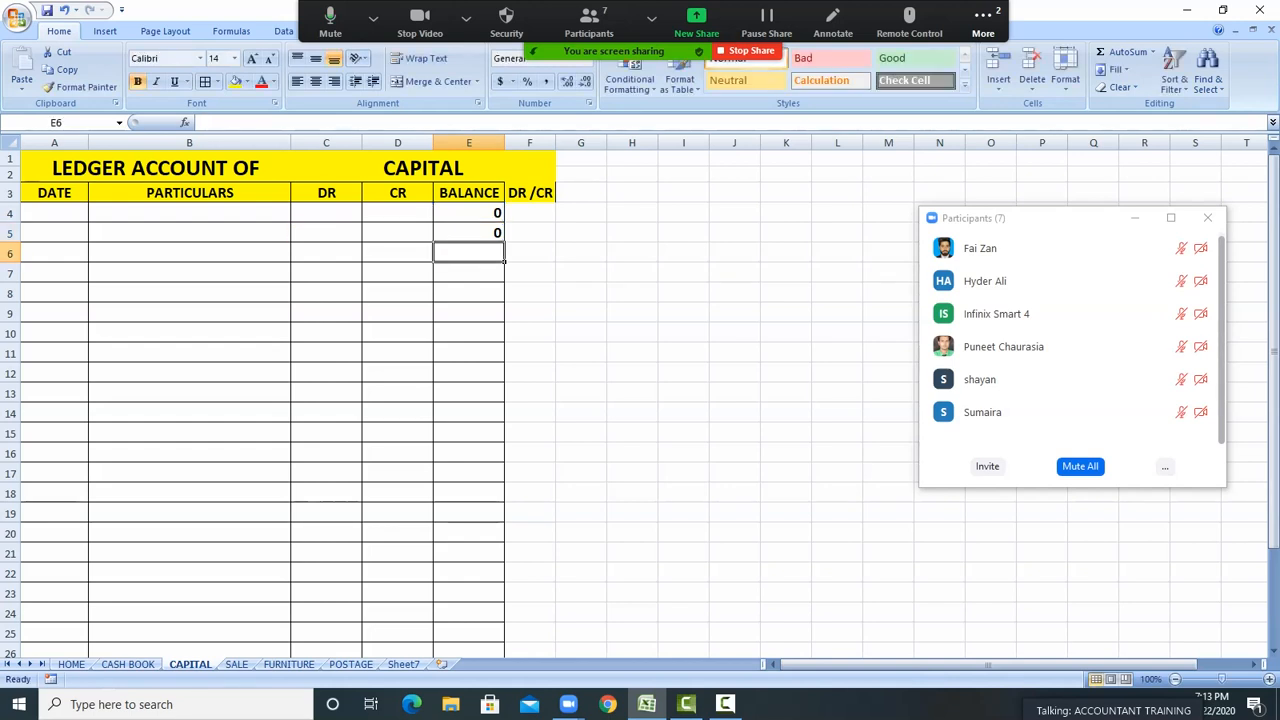
Fill the running balance formula from E5 down to E25 on the CAPITAL sheet
{"action": "key", "text": "Up"}
{"action": "left_click_drag", "start_coordinate": [504, 242], "coordinate": [500, 640]}
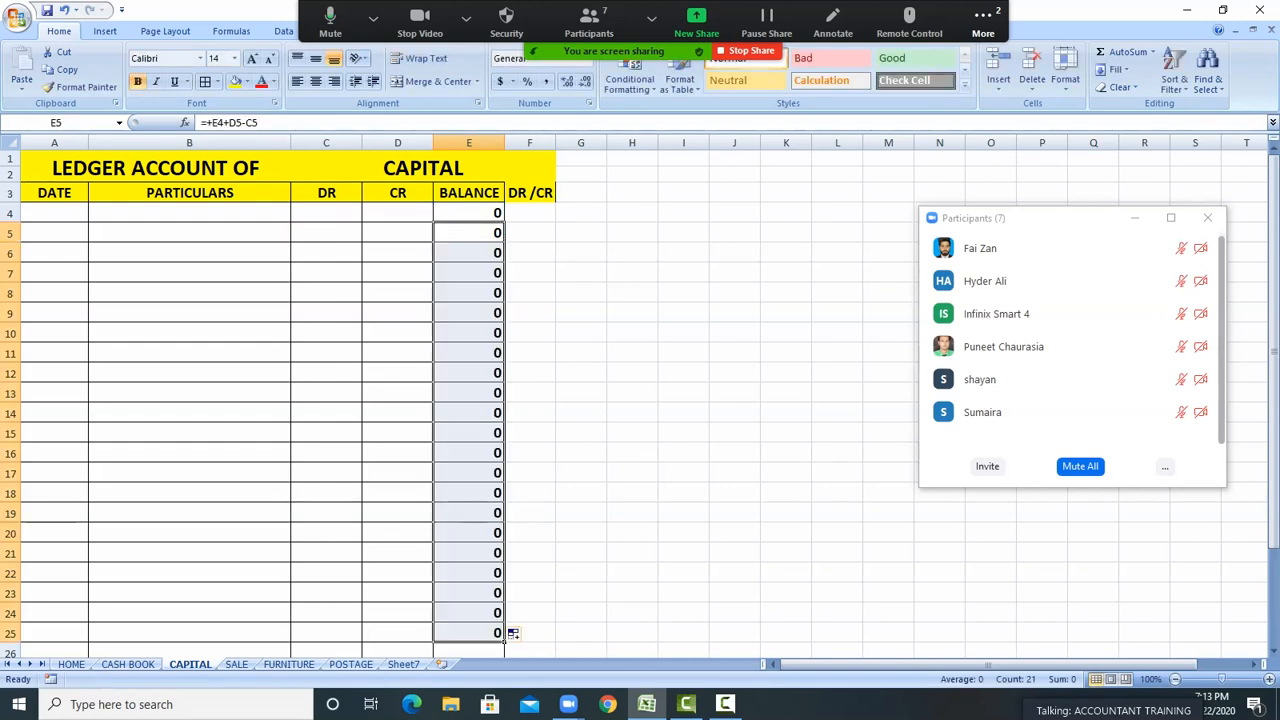
{"action": "left_click", "coordinate": [632, 512]}
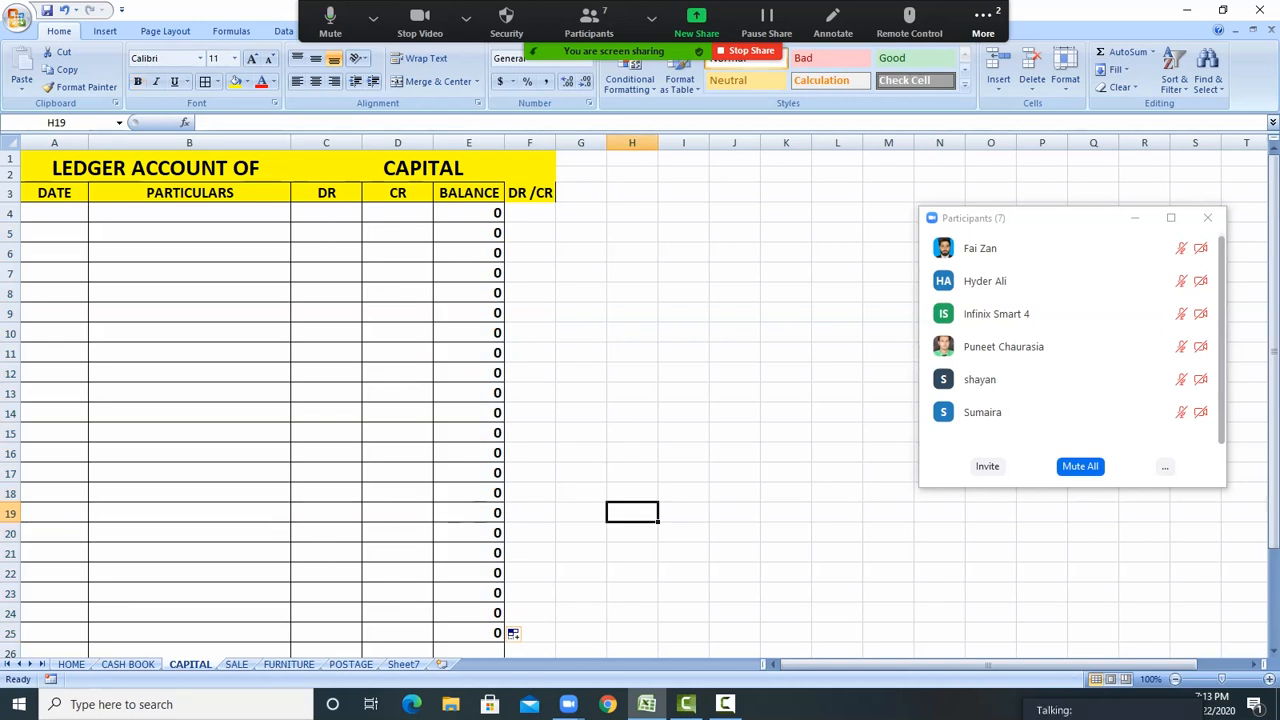
Copy columns A:F of the CAPITAL ledger and paste them into the SALE sheet starting at column A
{"action": "left_click_drag", "start_coordinate": [54, 142], "coordinate": [540, 148]}
{"action": "right_click", "coordinate": [524, 148]}
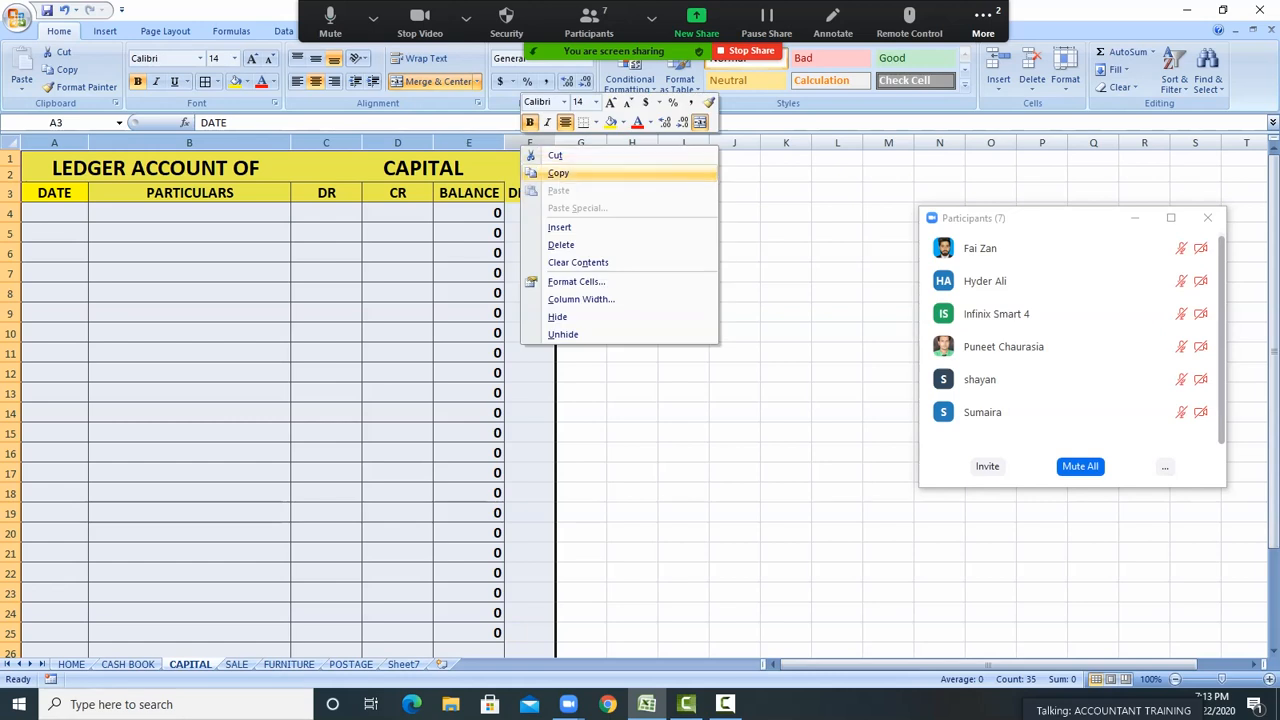
{"action": "left_click", "coordinate": [558, 173]}
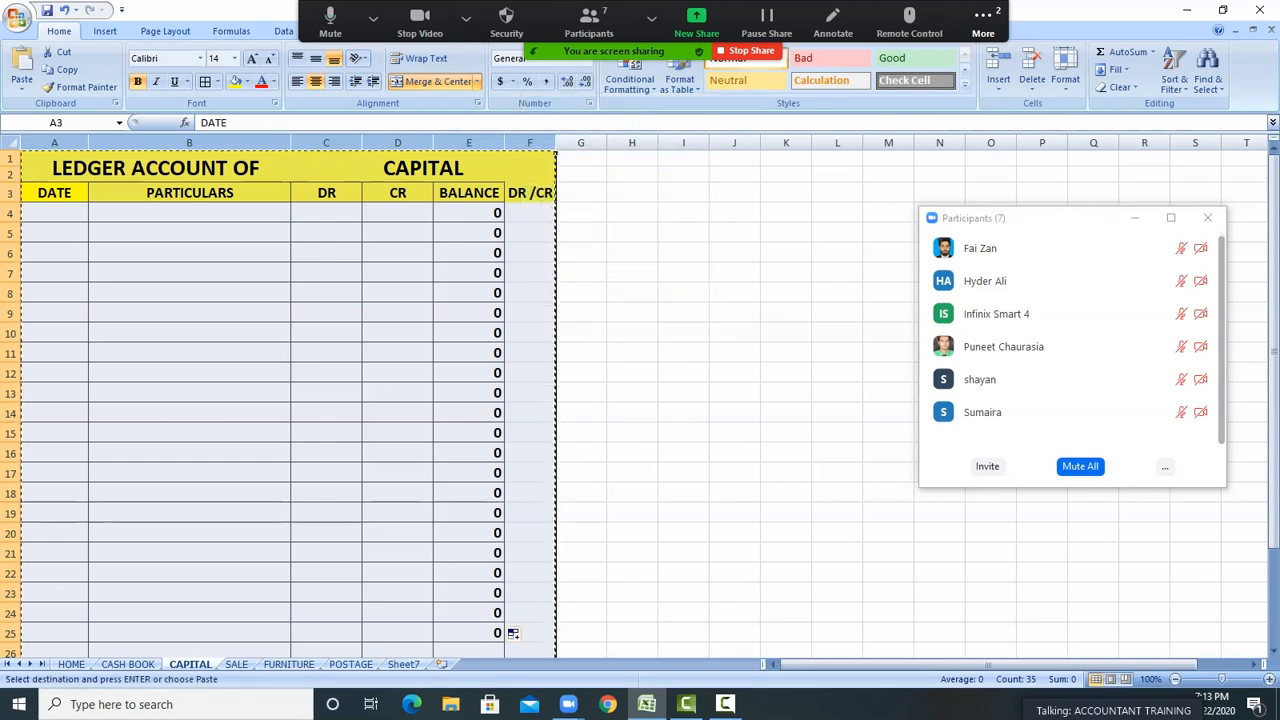
{"action": "left_click", "coordinate": [237, 664]}
{"action": "left_click", "coordinate": [45, 143]}
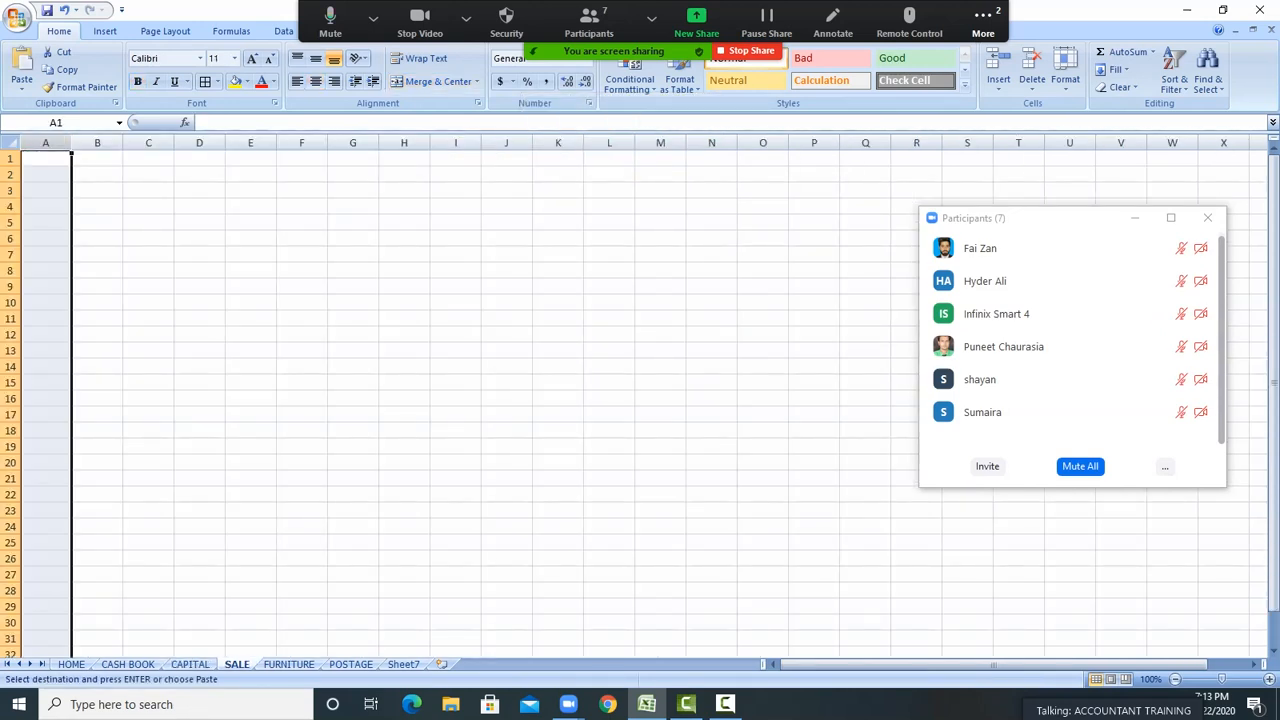
{"action": "right_click", "coordinate": [56, 143]}
{"action": "left_click", "coordinate": [92, 187]}
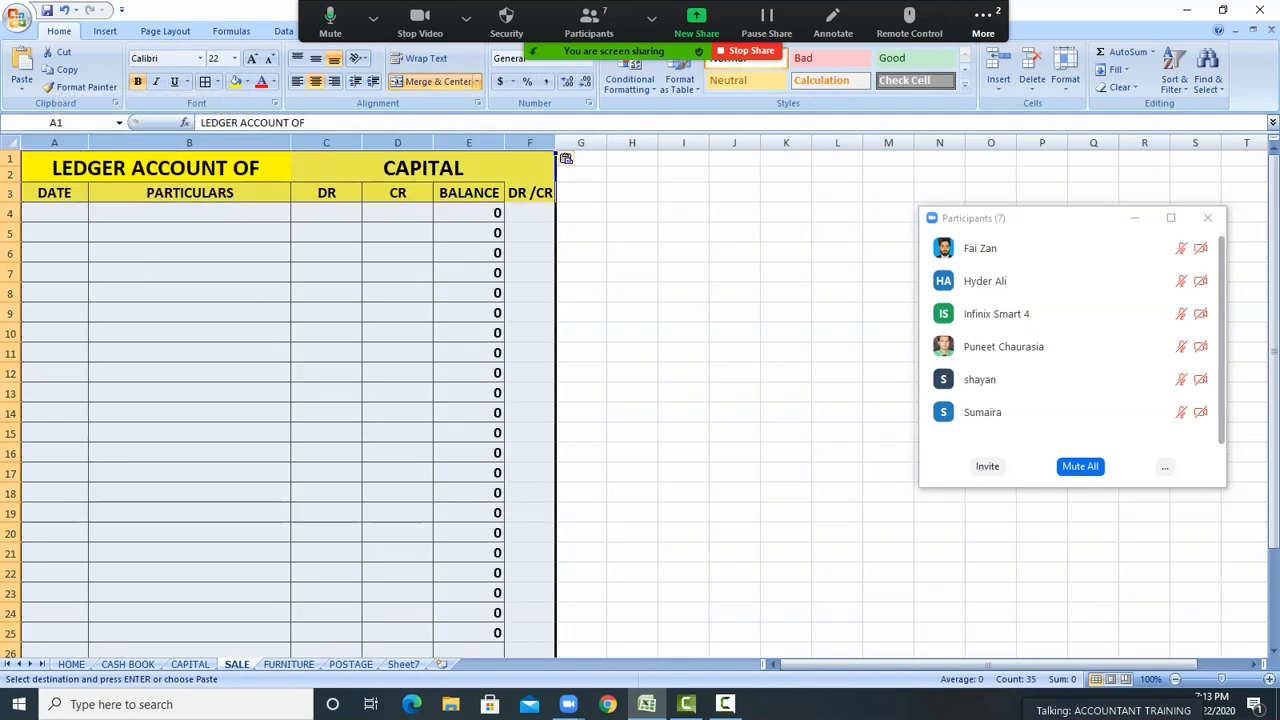
Replace the account title in merged cell C1 of the SALE sheet with SALE
{"action": "left_click", "coordinate": [423, 168]}
{"action": "type", "text": "SALE"}
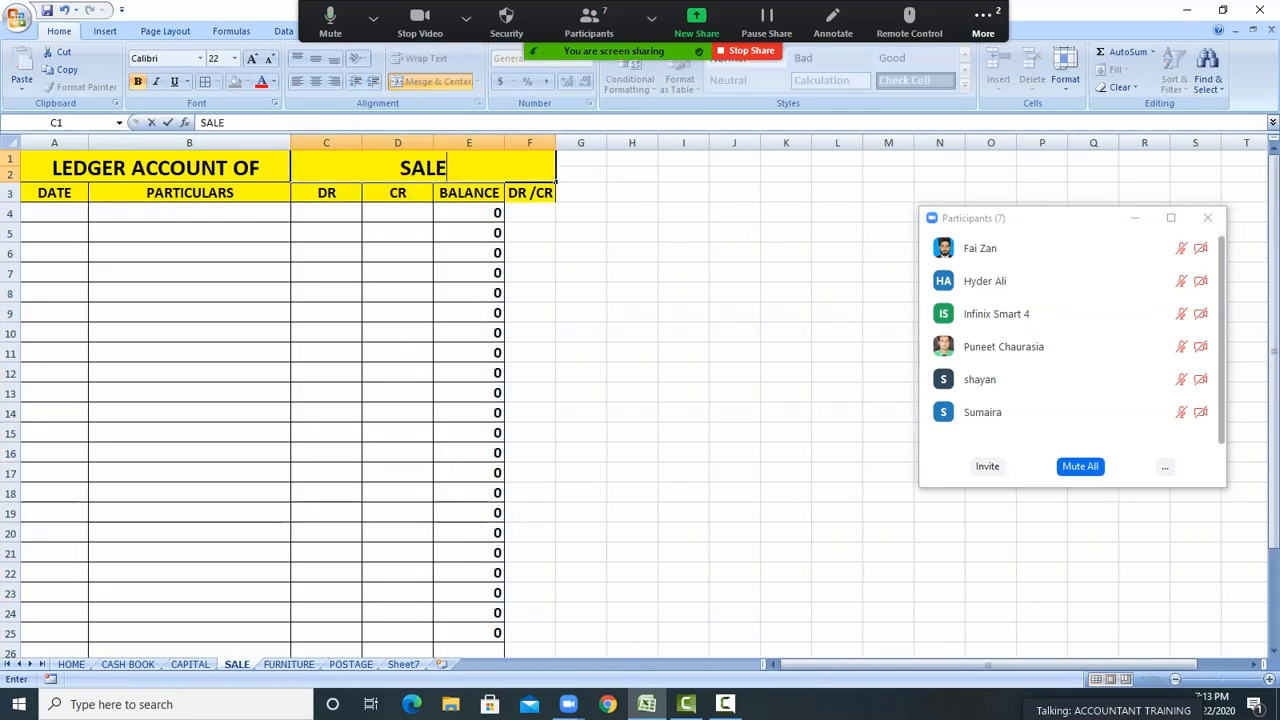
{"action": "left_click", "coordinate": [398, 313]}
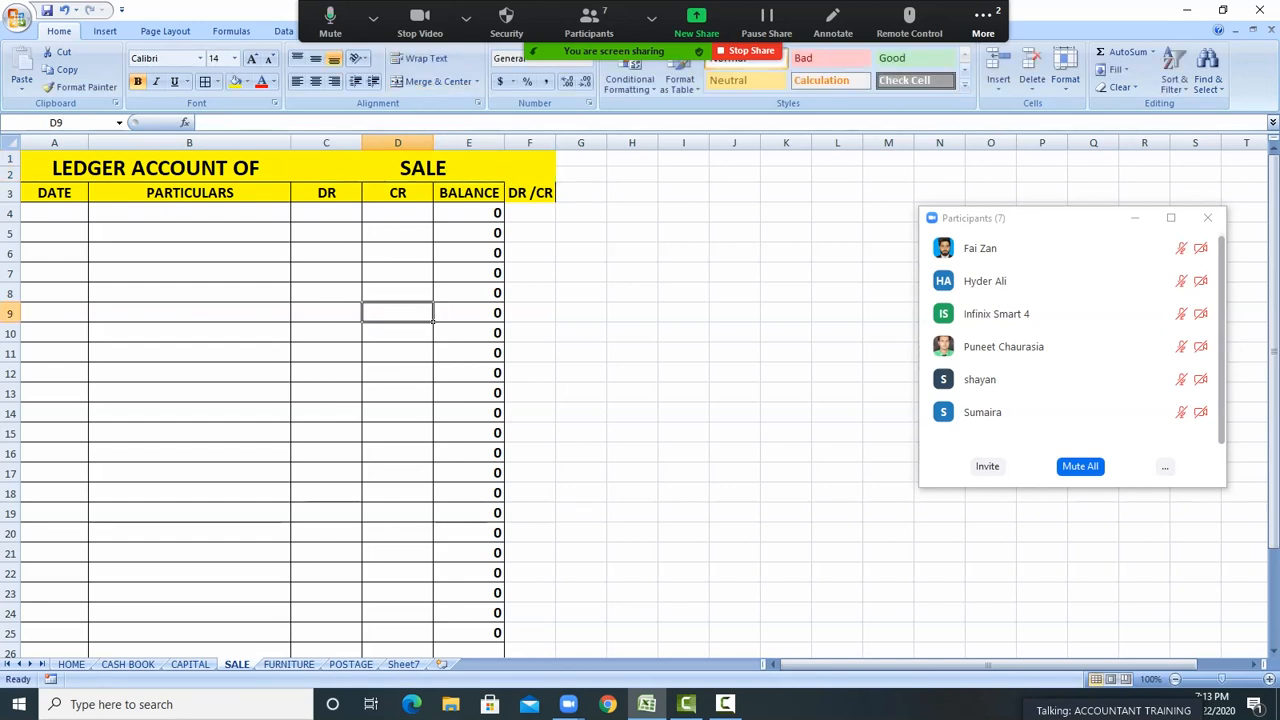
Copy columns A:F of the SALE ledger to column A of the FURNITURE sheet and change the title in C1 to FURNITURE
{"action": "left_click_drag", "start_coordinate": [54, 142], "coordinate": [514, 142]}
{"action": "right_click", "coordinate": [513, 141]}
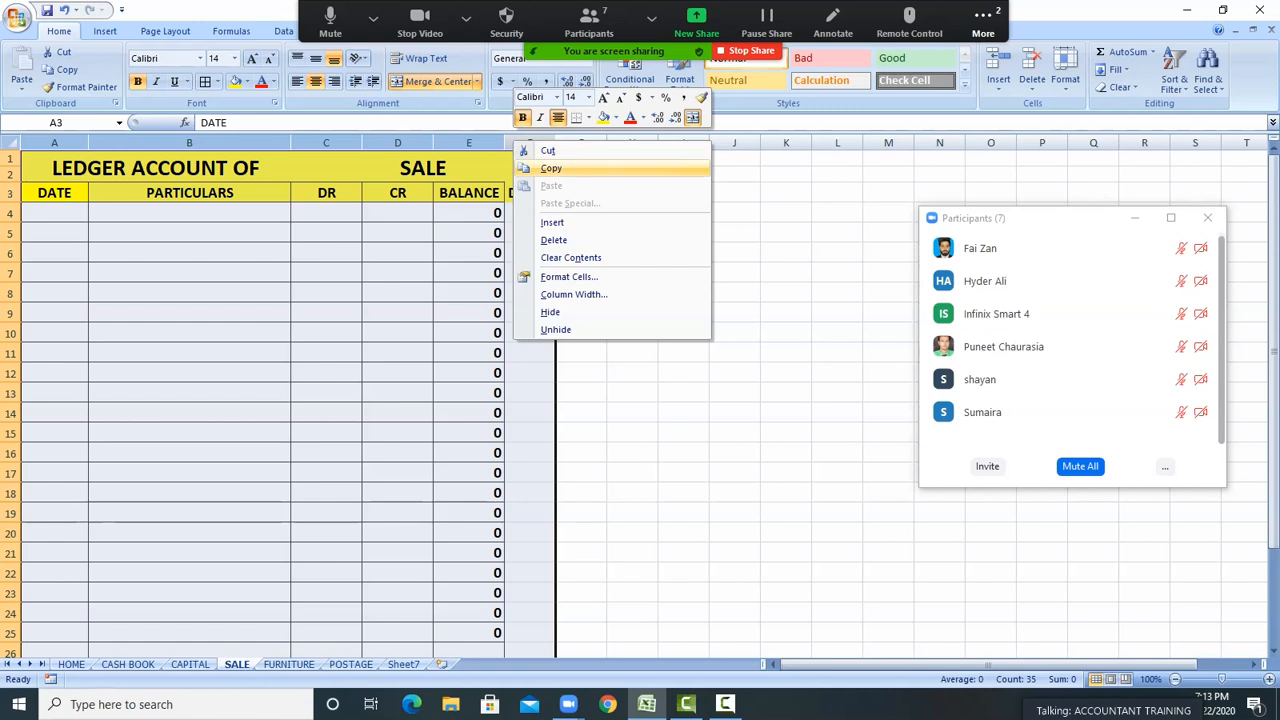
{"action": "left_click", "coordinate": [551, 168]}
{"action": "left_click", "coordinate": [288, 664]}
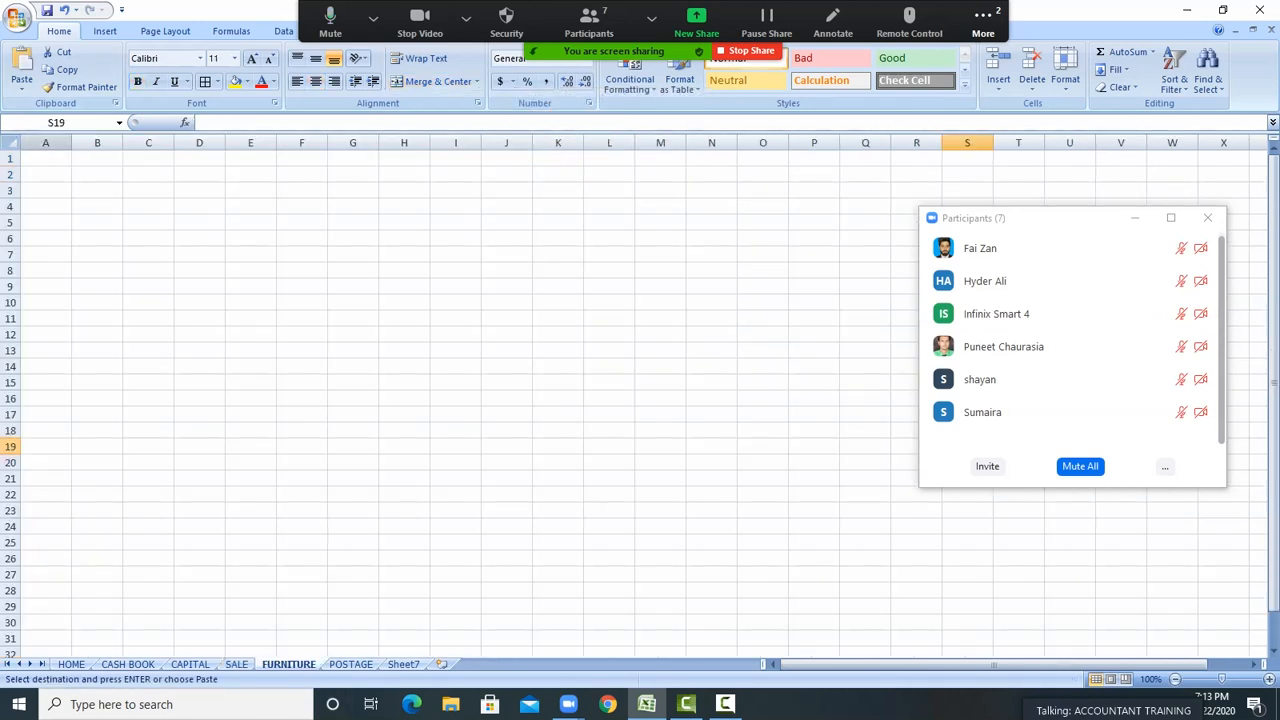
{"action": "left_click", "coordinate": [45, 142]}
{"action": "right_click", "coordinate": [54, 145]}
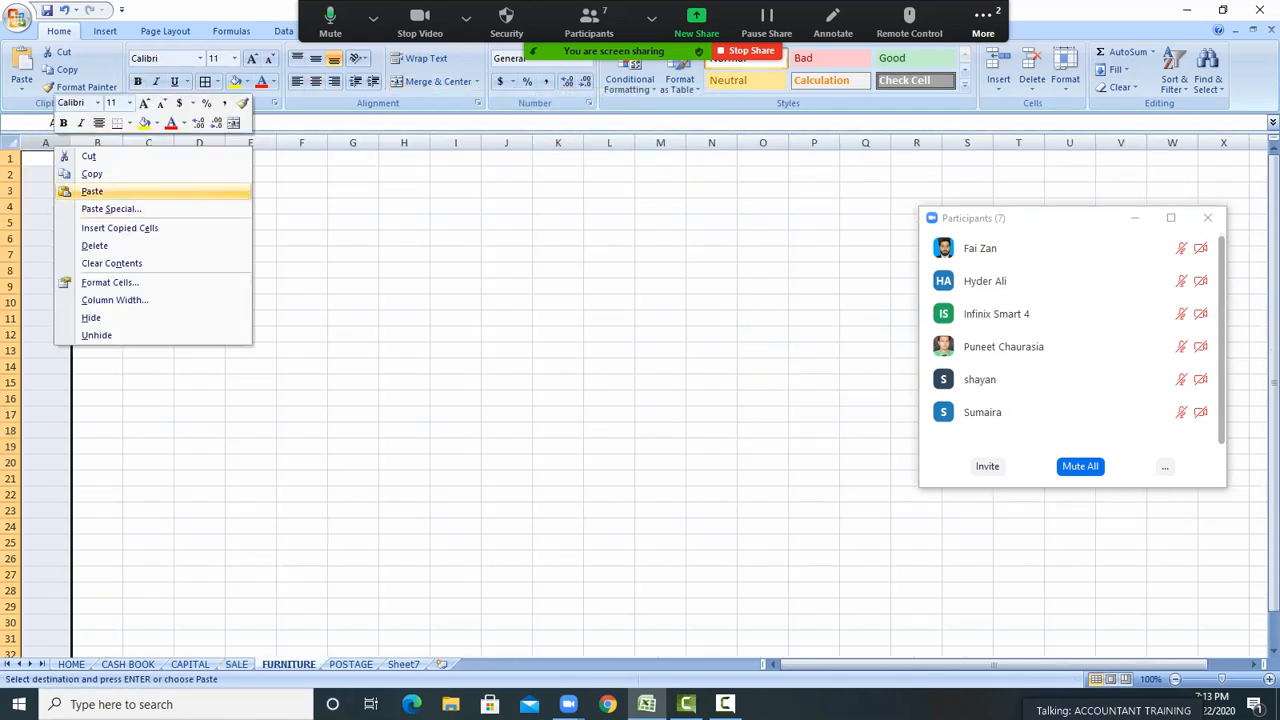
{"action": "left_click", "coordinate": [92, 191]}
{"action": "type", "text": "F"}
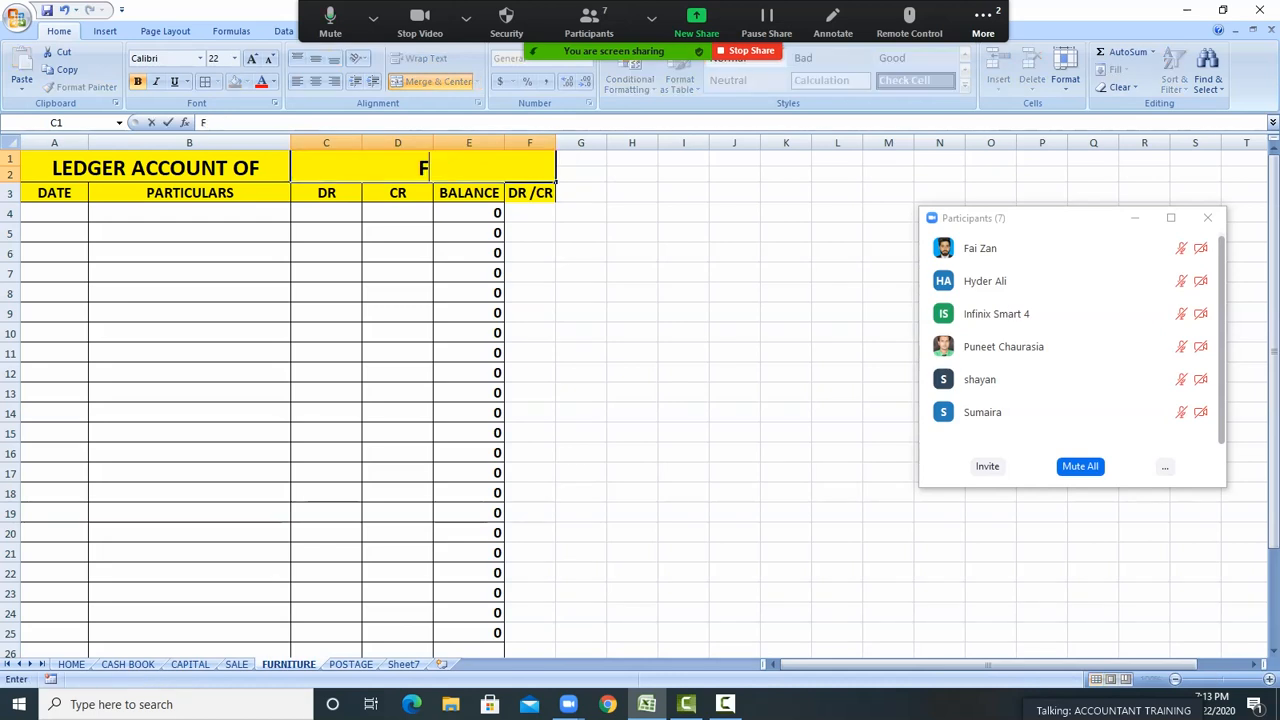
{"action": "type", "text": "URNITURE"}
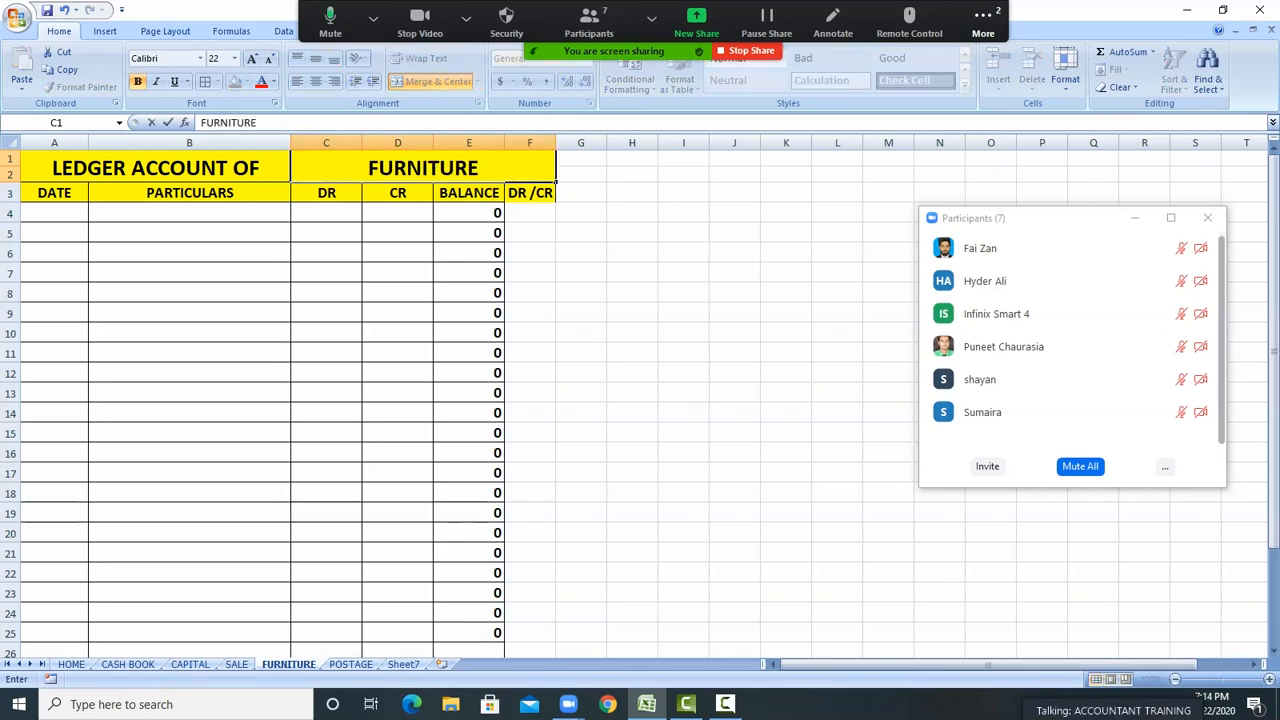
Set the opening balance formula in cell E4 of the FURNITURE sheet to +C4
{"action": "left_click", "coordinate": [469, 213]}
{"action": "type", "text": "+"}
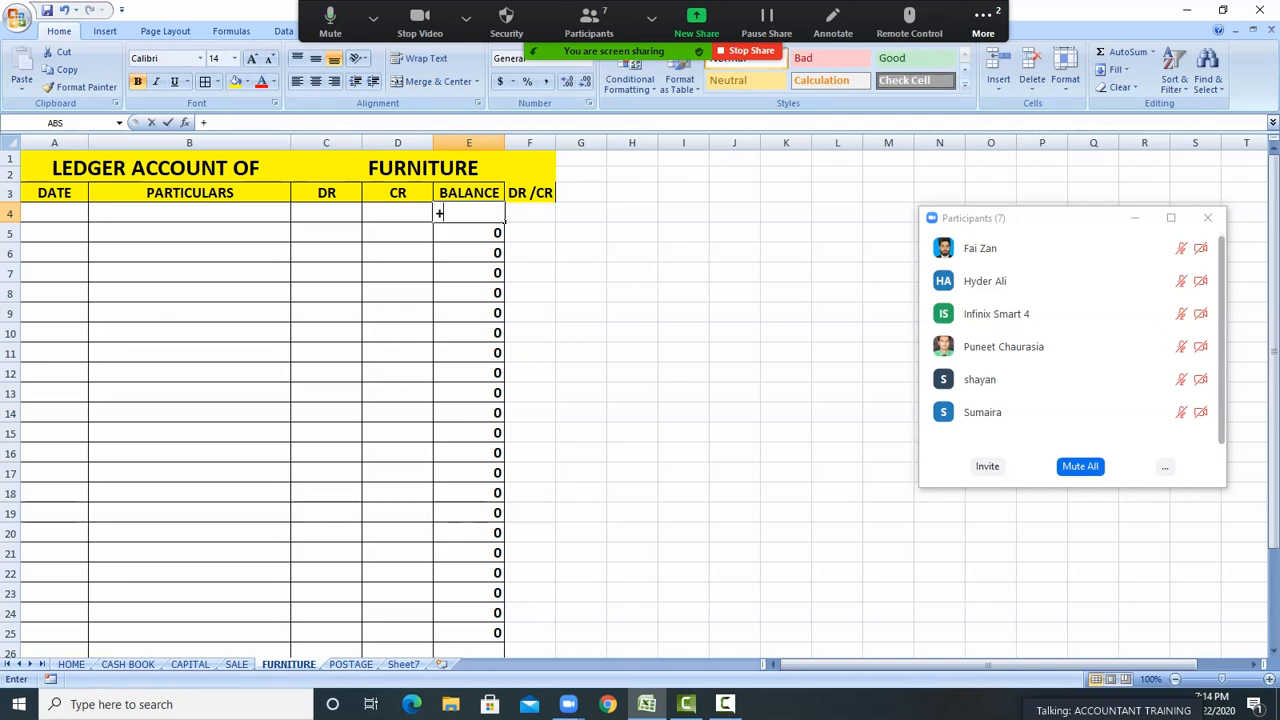
{"action": "left_click", "coordinate": [310, 214]}
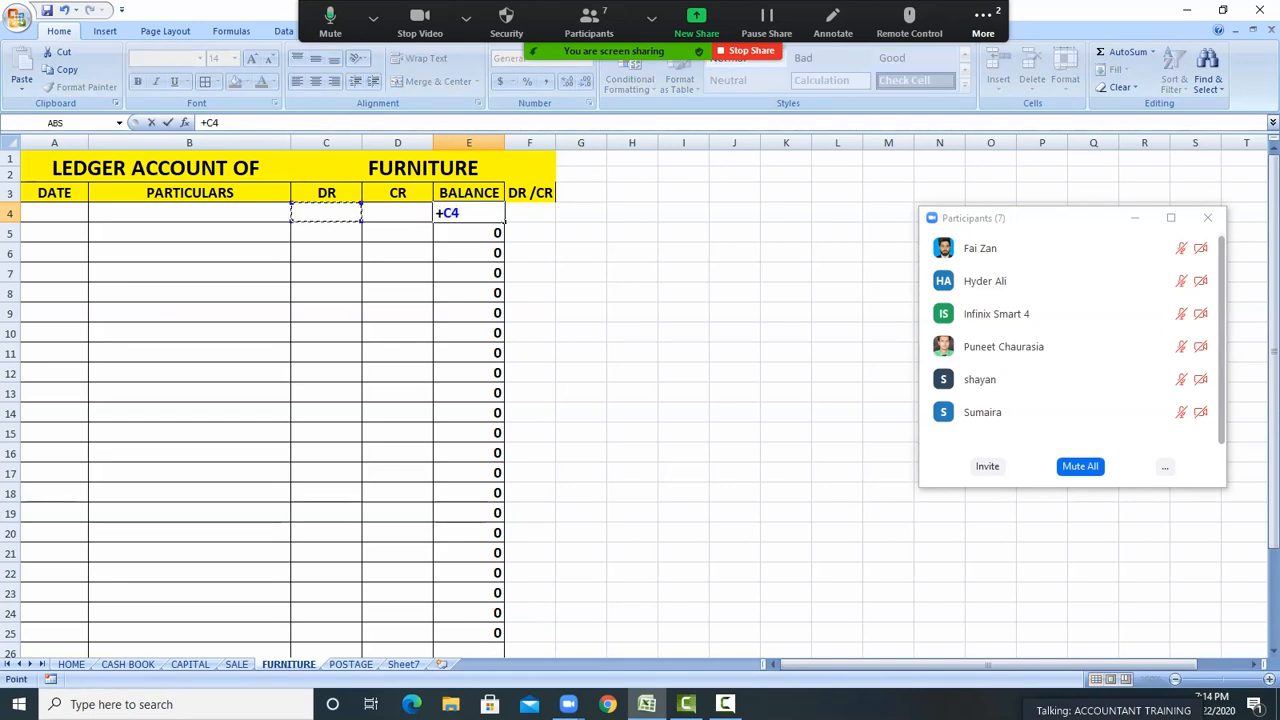
{"action": "key", "text": "Return"}
Enter the running balance formula +E4+C5-D5 in E5 of the FURNITURE sheet and fill it down to E25
{"action": "type", "text": "+"}
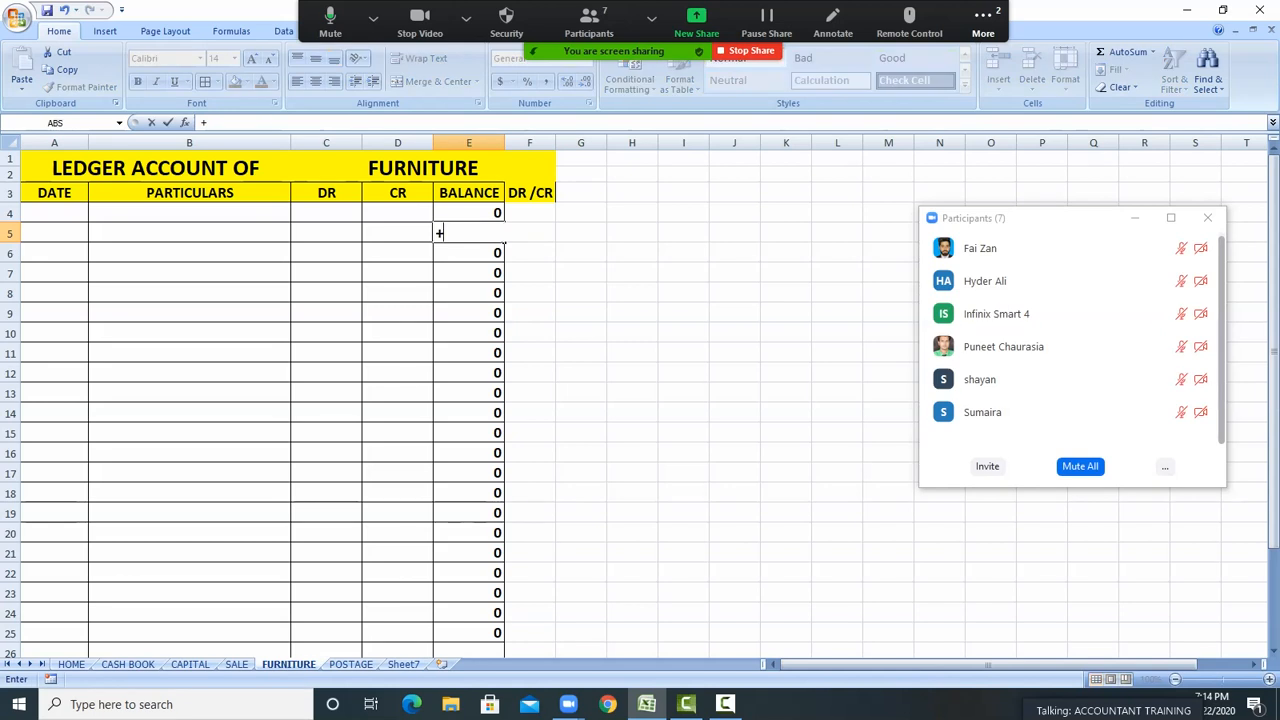
{"action": "key", "text": "Up"}
{"action": "type", "text": "+"}
{"action": "key", "text": "Left"}
{"action": "key", "text": "Left"}
{"action": "type", "text": "-"}
{"action": "key", "text": "Left"}
{"action": "left_click", "coordinate": [469, 233]}
{"action": "left_click_drag", "start_coordinate": [505, 242], "coordinate": [505, 644]}
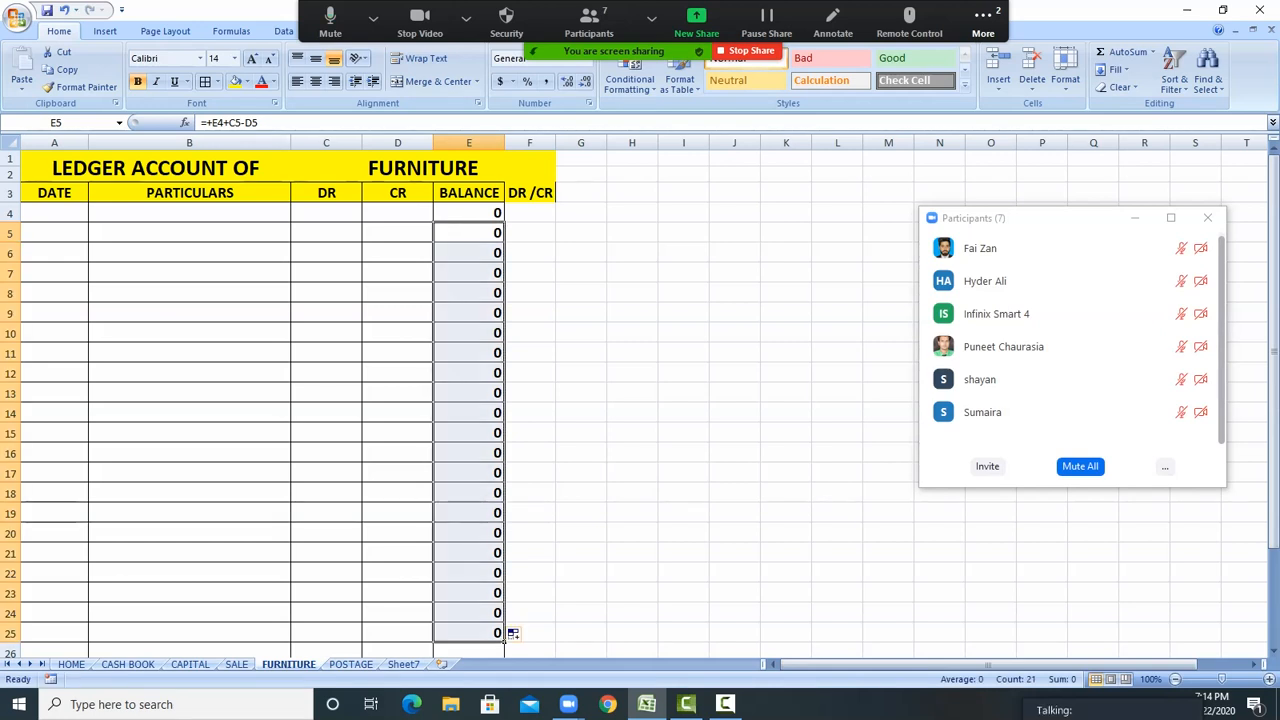
Copy columns A:F of the FURNITURE ledger and paste them into the POSTAGE sheet starting at column A
{"action": "left_click_drag", "start_coordinate": [54, 143], "coordinate": [530, 143]}
{"action": "right_click", "coordinate": [530, 145]}
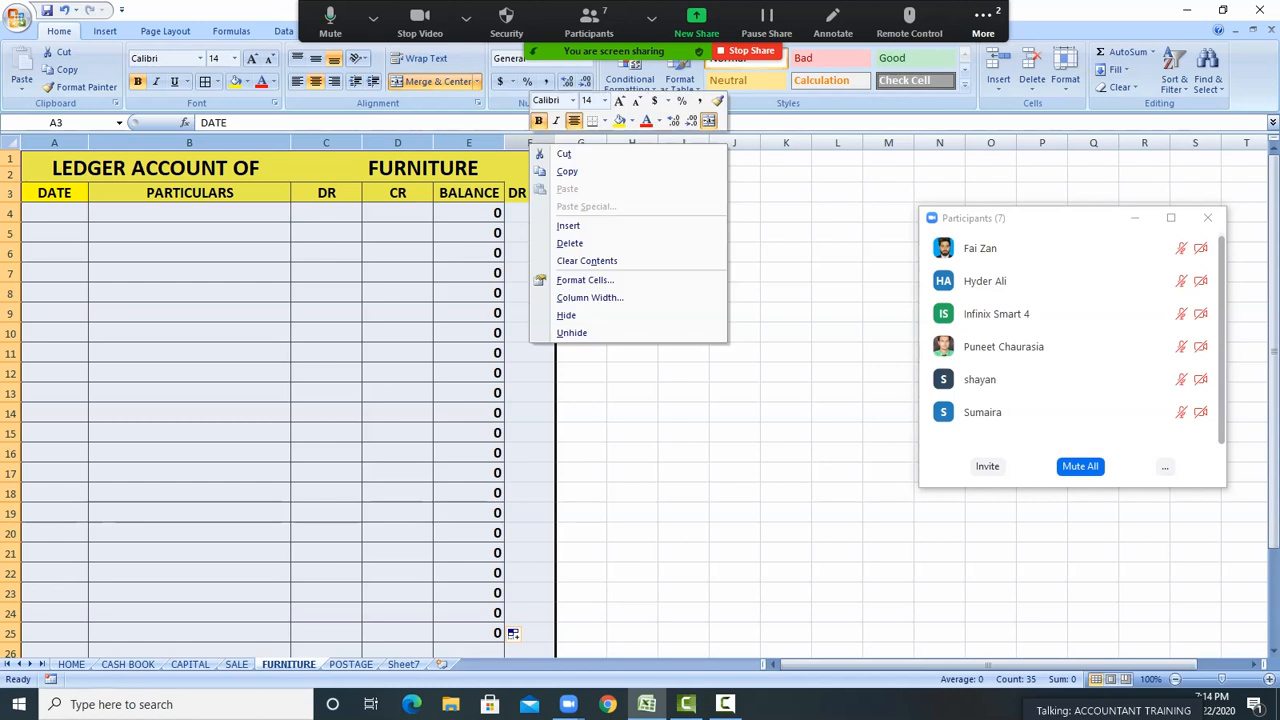
{"action": "left_click", "coordinate": [567, 171]}
{"action": "key", "text": "ctrl+Page_Down"}
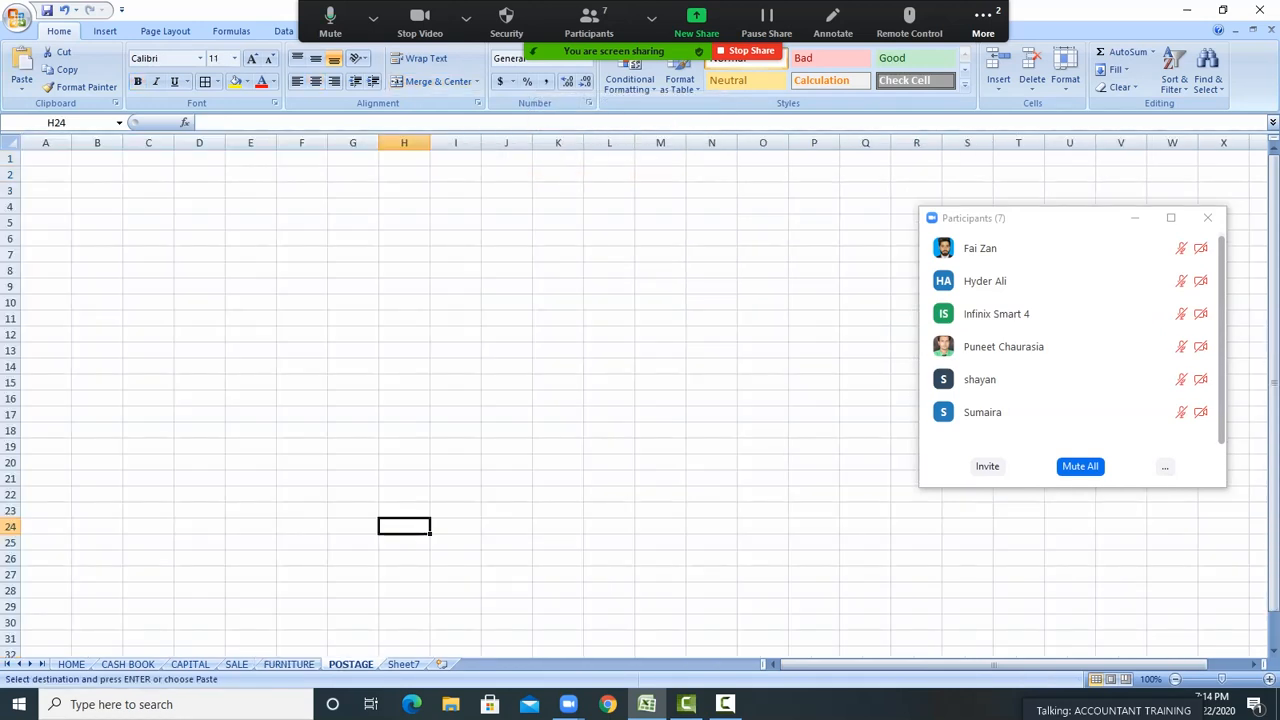
{"action": "left_click", "coordinate": [54, 142]}
{"action": "right_click", "coordinate": [55, 141]}
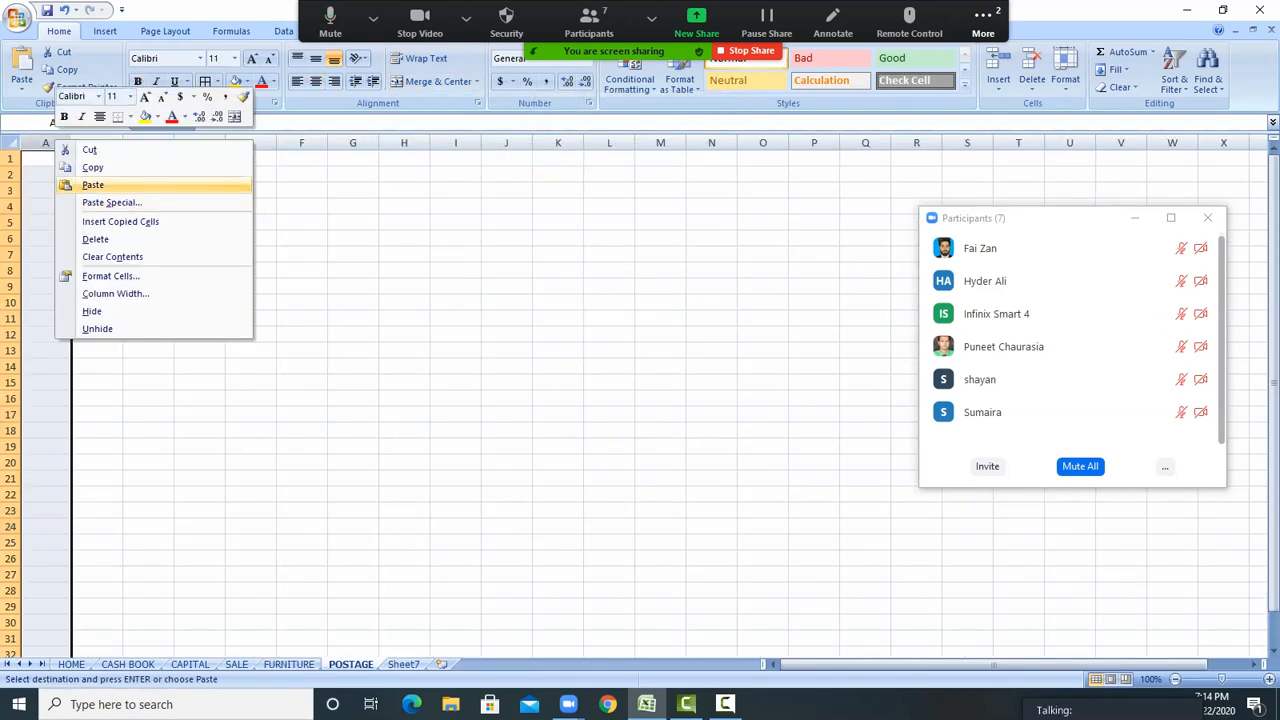
{"action": "left_click", "coordinate": [94, 185]}
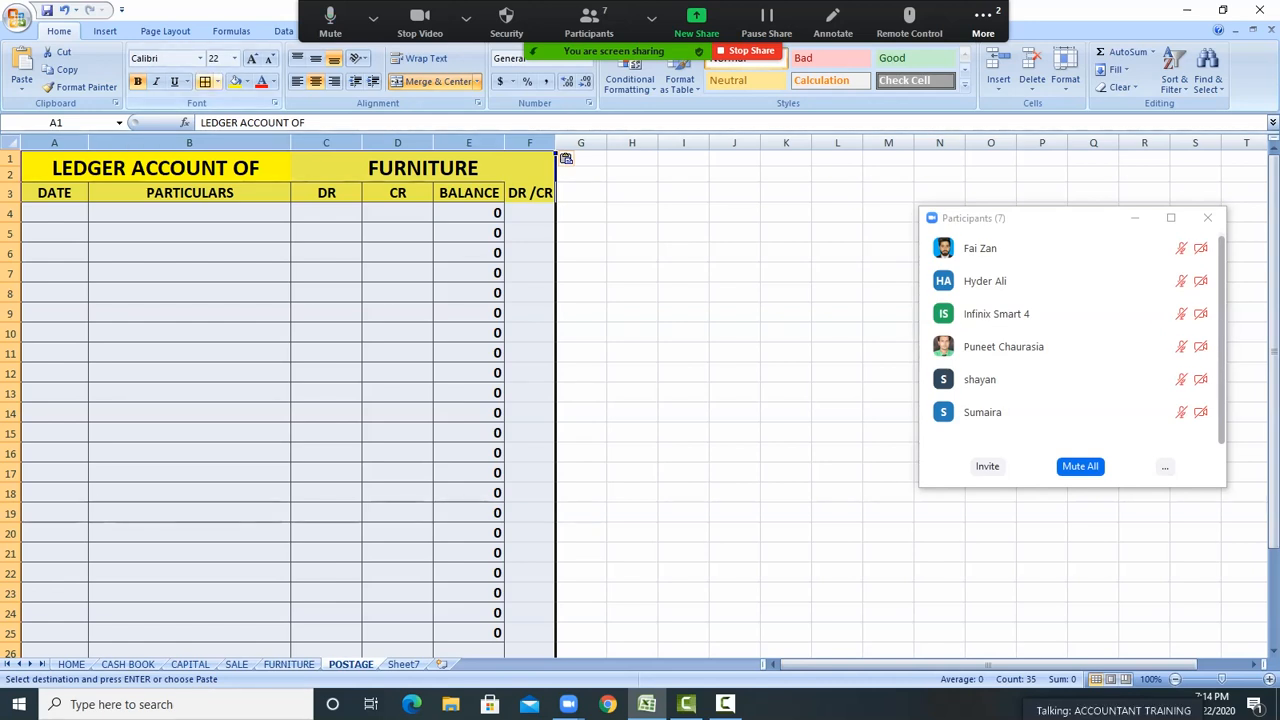
{"action": "key", "text": "Escape"}
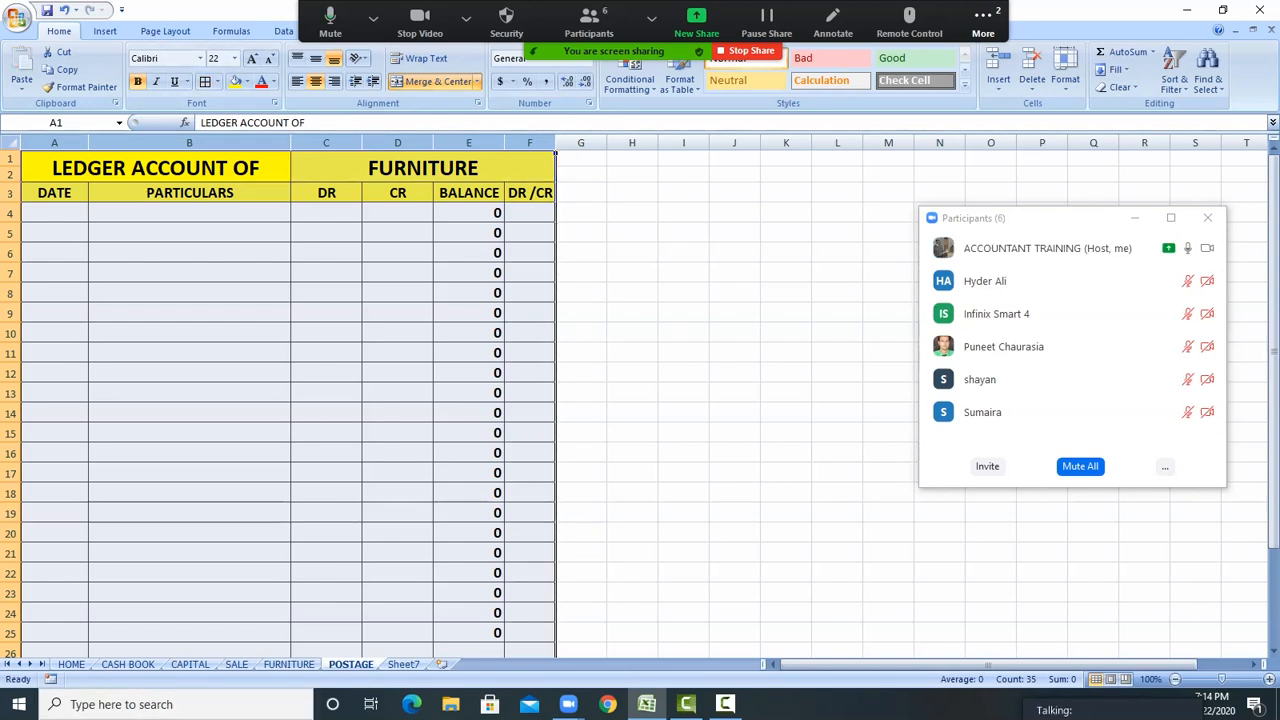
Check the account labels on the HOME sheet and return to the CASH BOOK sheet
{"action": "left_click", "coordinate": [127, 664]}
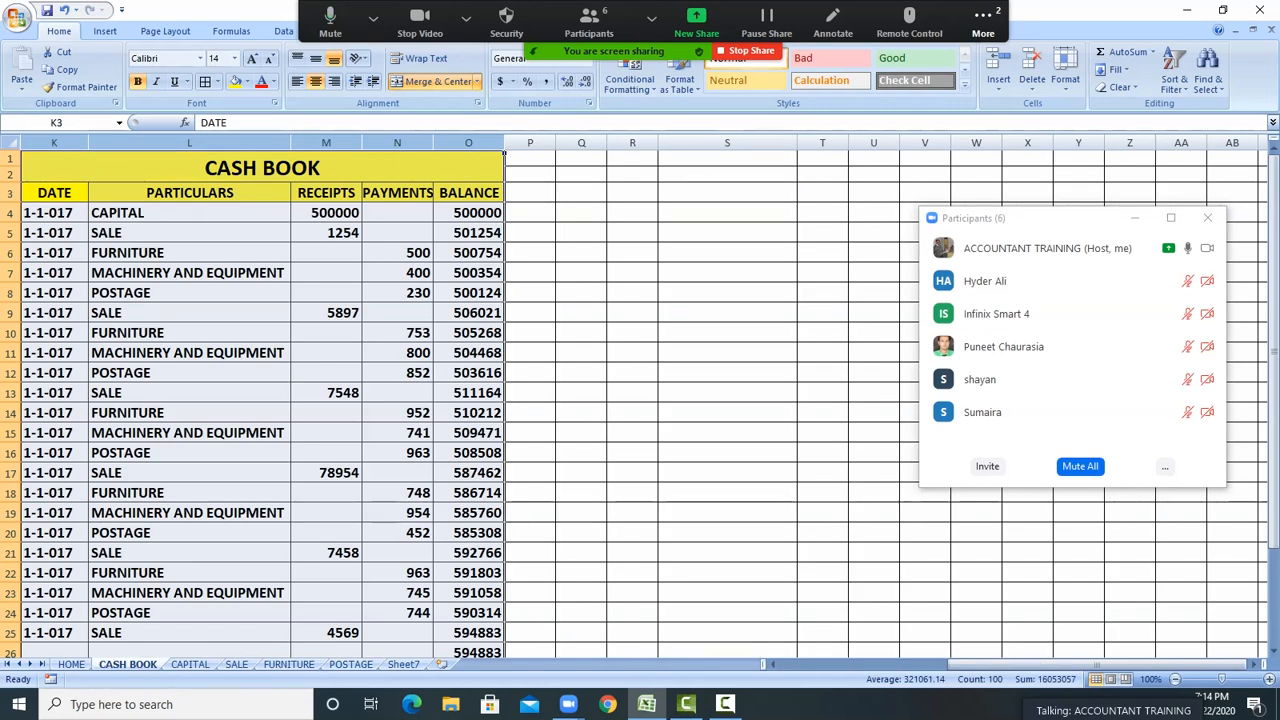
{"action": "left_click", "coordinate": [71, 664]}
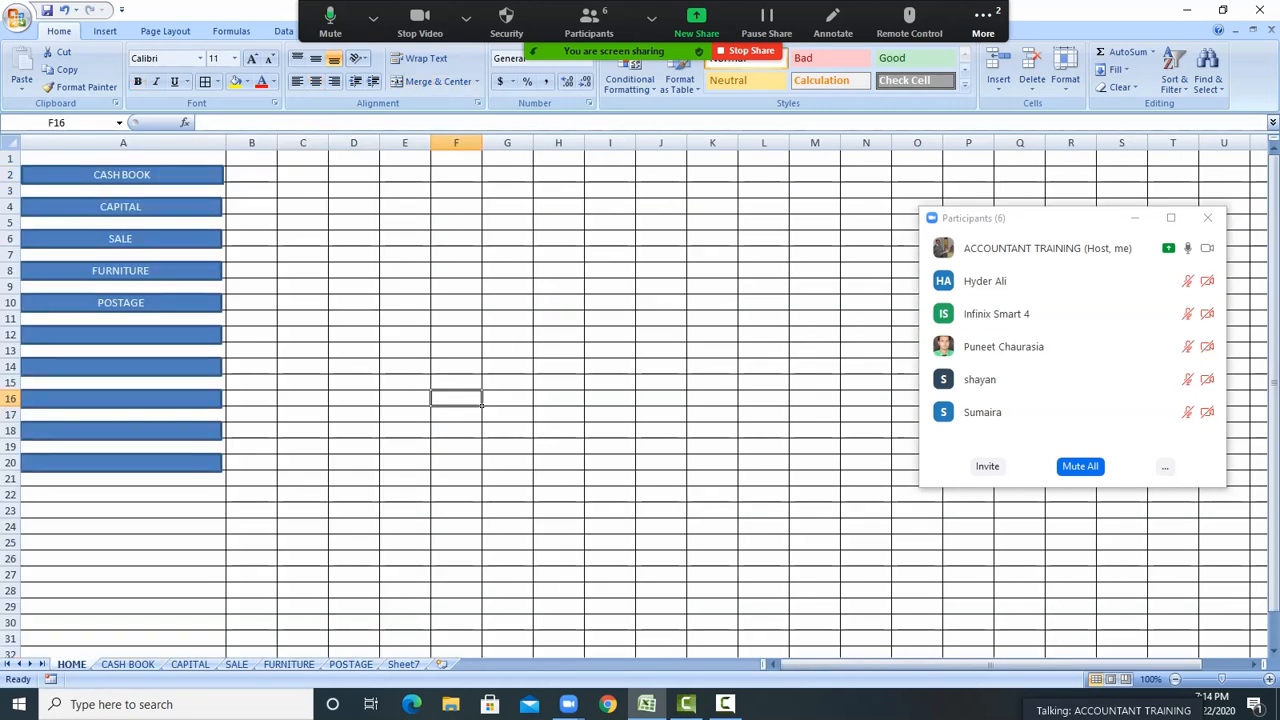
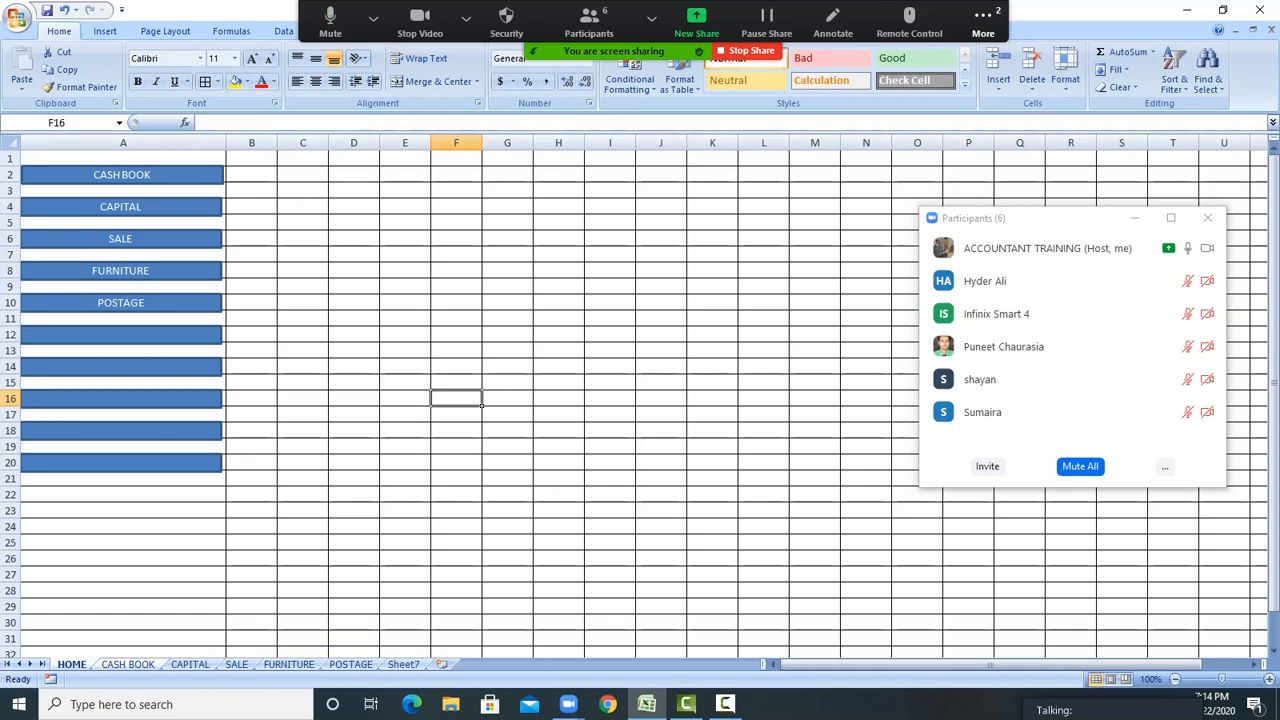
{"action": "left_click", "coordinate": [127, 664]}
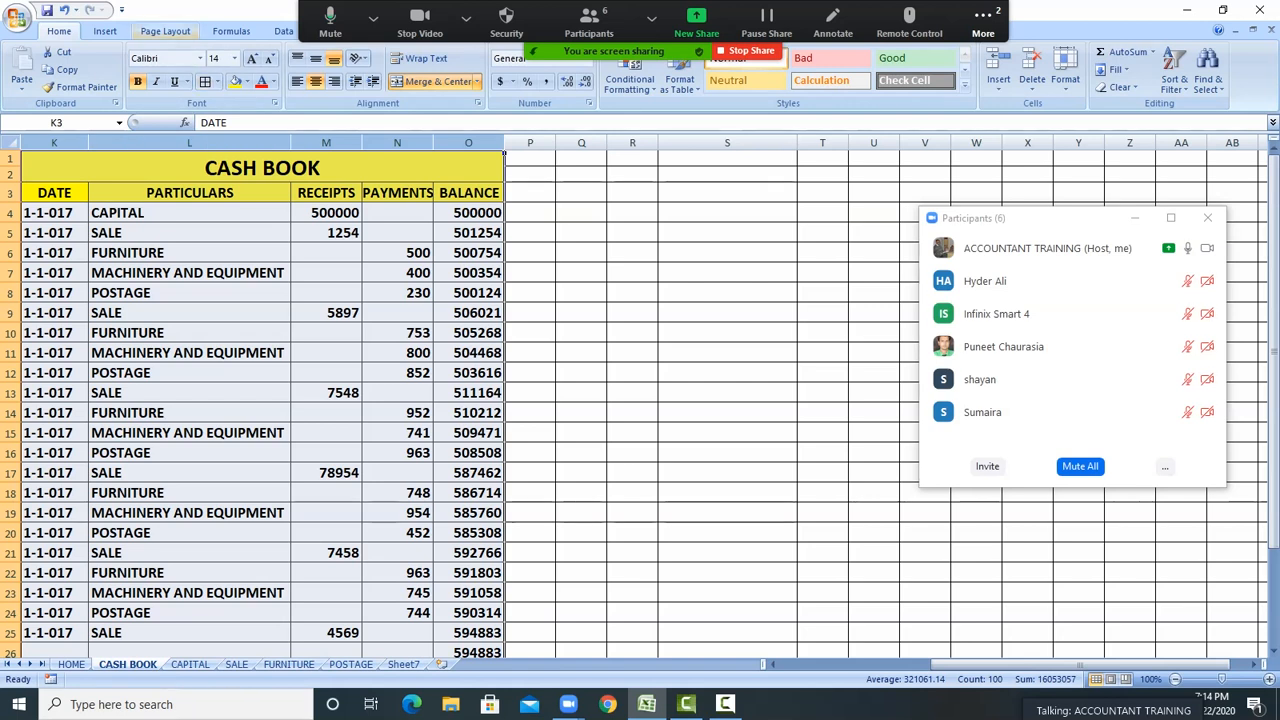
Draw a rectangle about 0.41" high and 1.72" wide over rows 1–2 of column S in CASH BOOK and label it HOME
{"action": "left_click", "coordinate": [105, 31]}
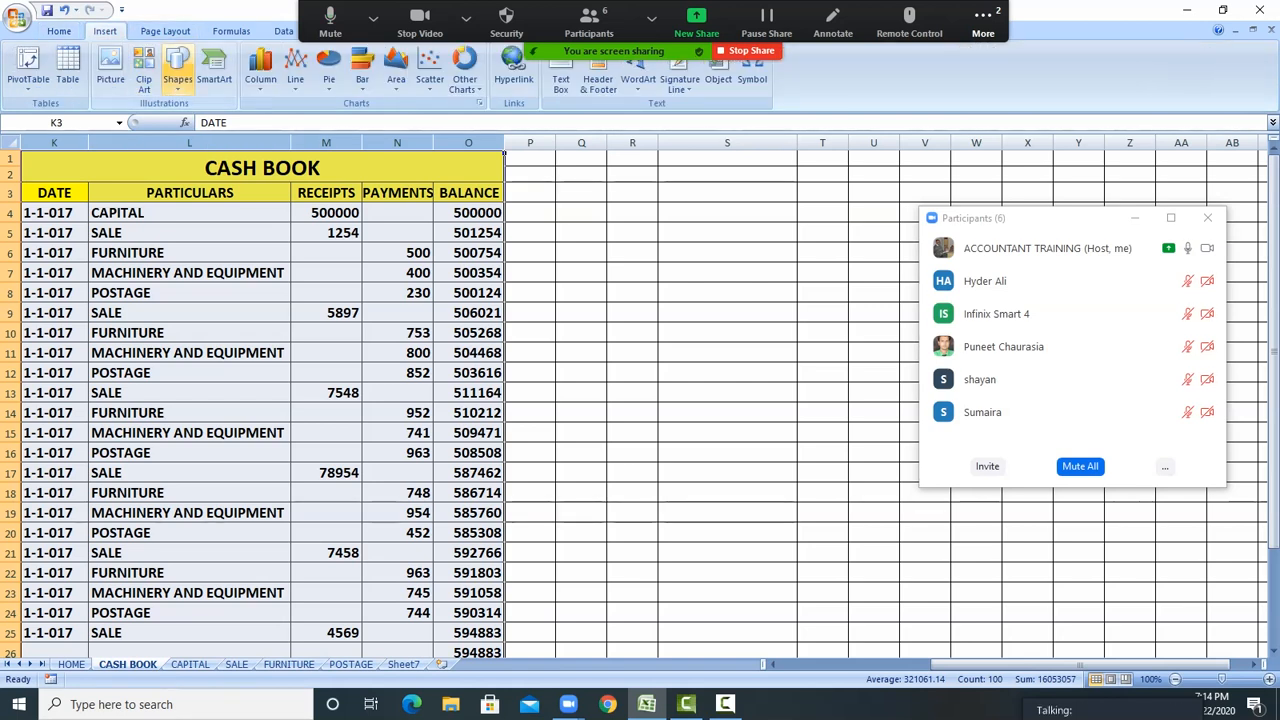
{"action": "left_click", "coordinate": [177, 72]}
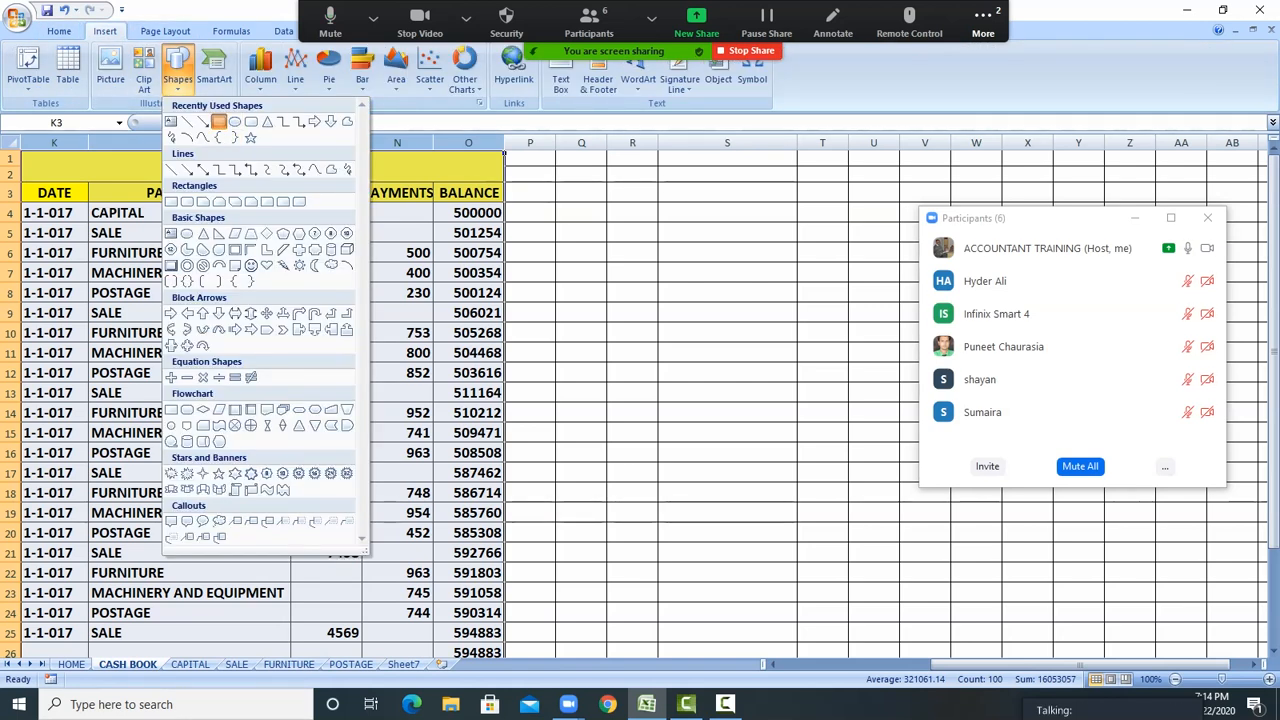
{"action": "left_click", "coordinate": [218, 121]}
{"action": "left_click_drag", "start_coordinate": [667, 157], "coordinate": [797, 184]}
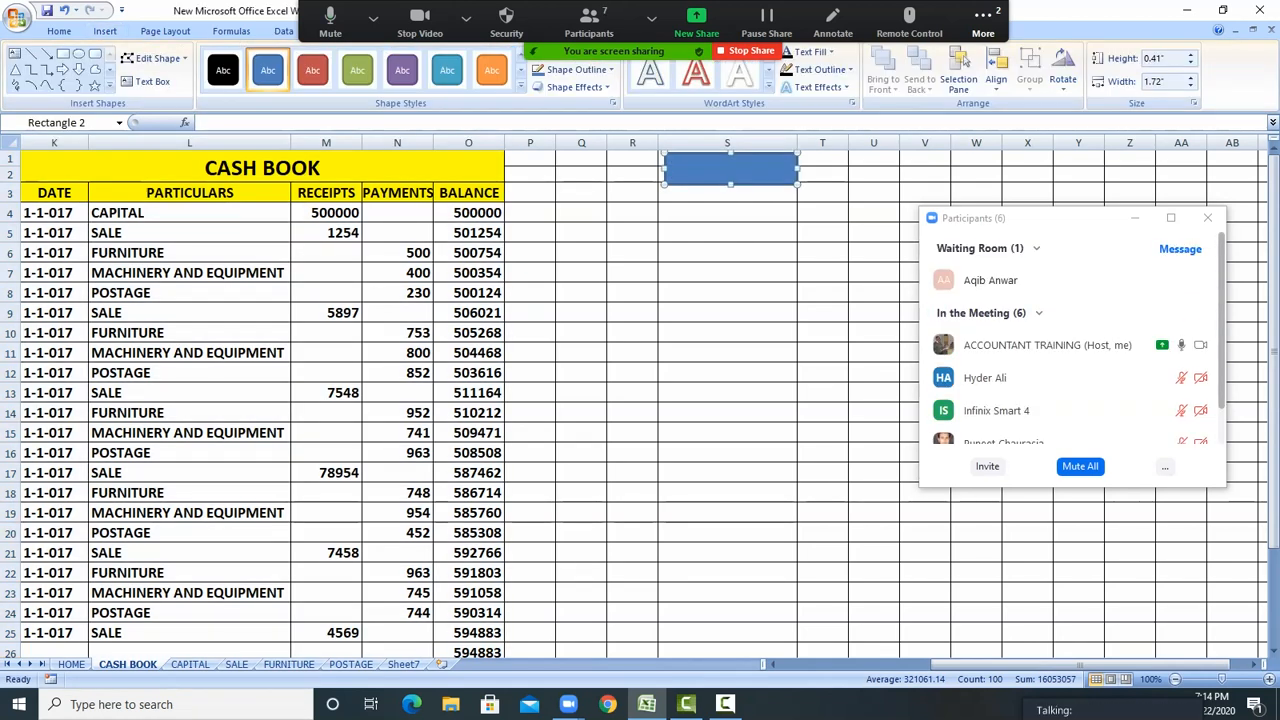
{"action": "right_click", "coordinate": [740, 168]}
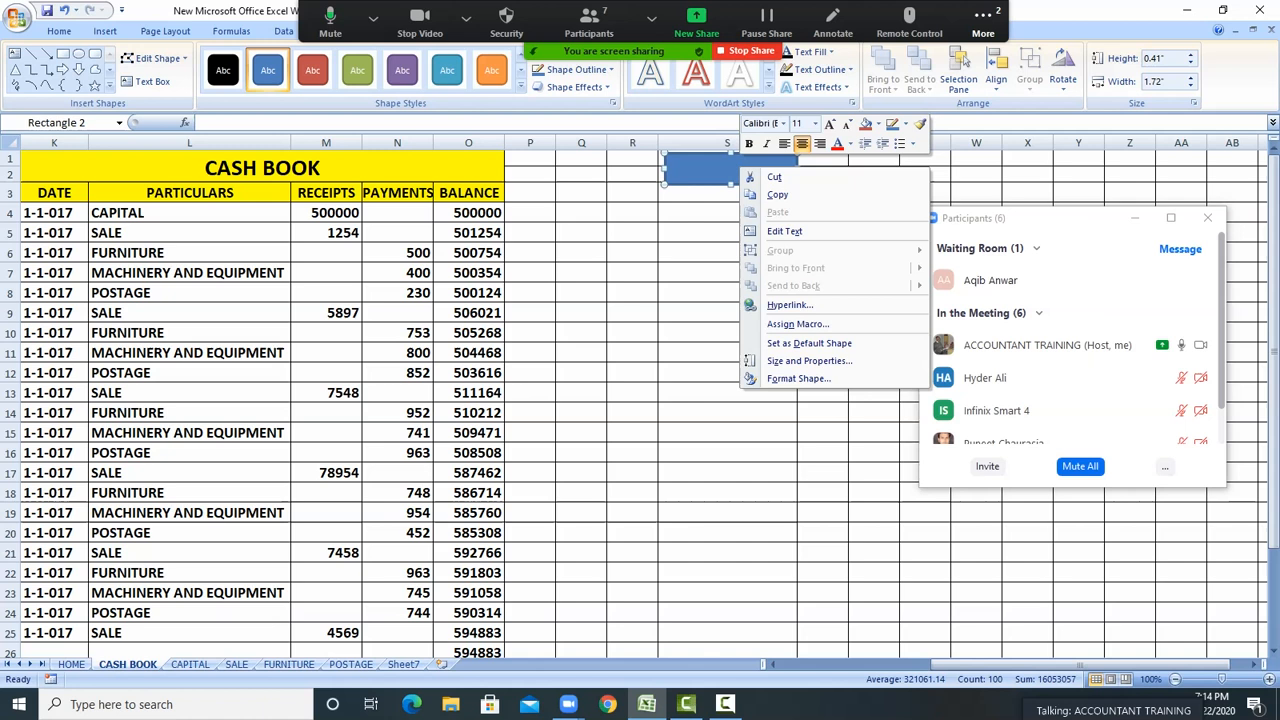
{"action": "left_click", "coordinate": [784, 231]}
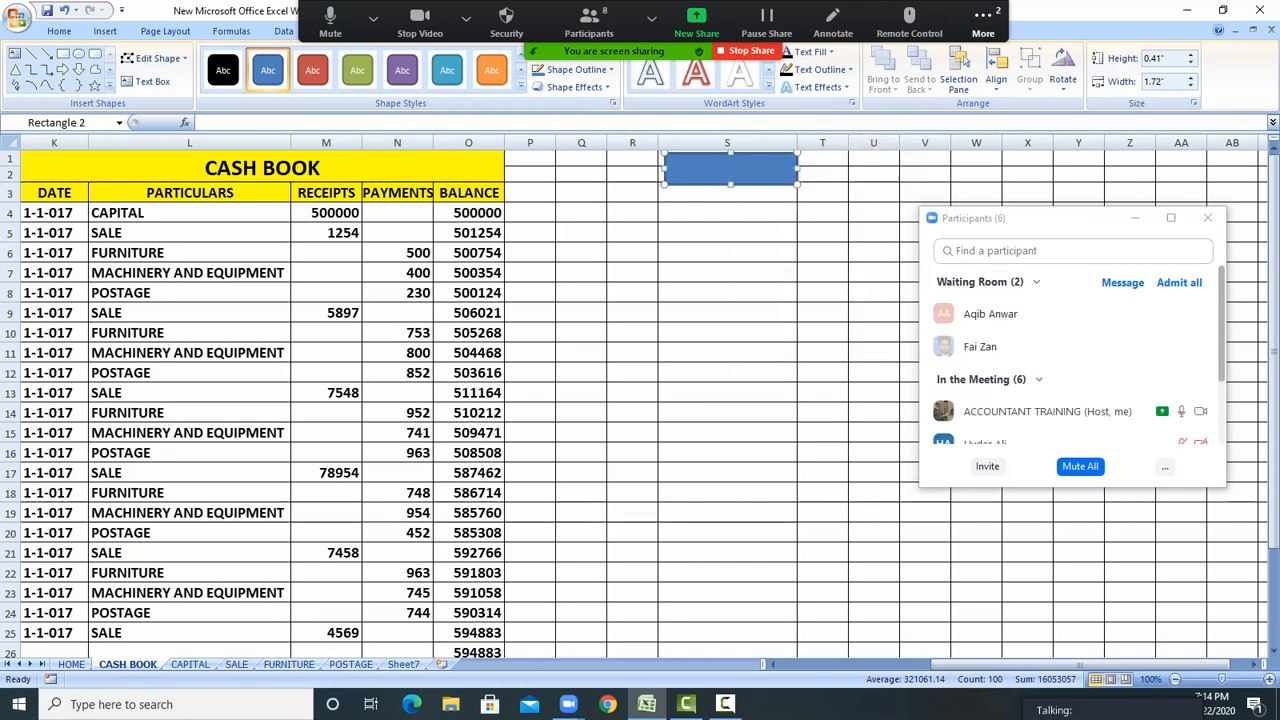
{"action": "type", "text": "HOME"}
Admit the two people in the Zoom waiting room to the meeting
{"action": "left_click", "coordinate": [1124, 314]}
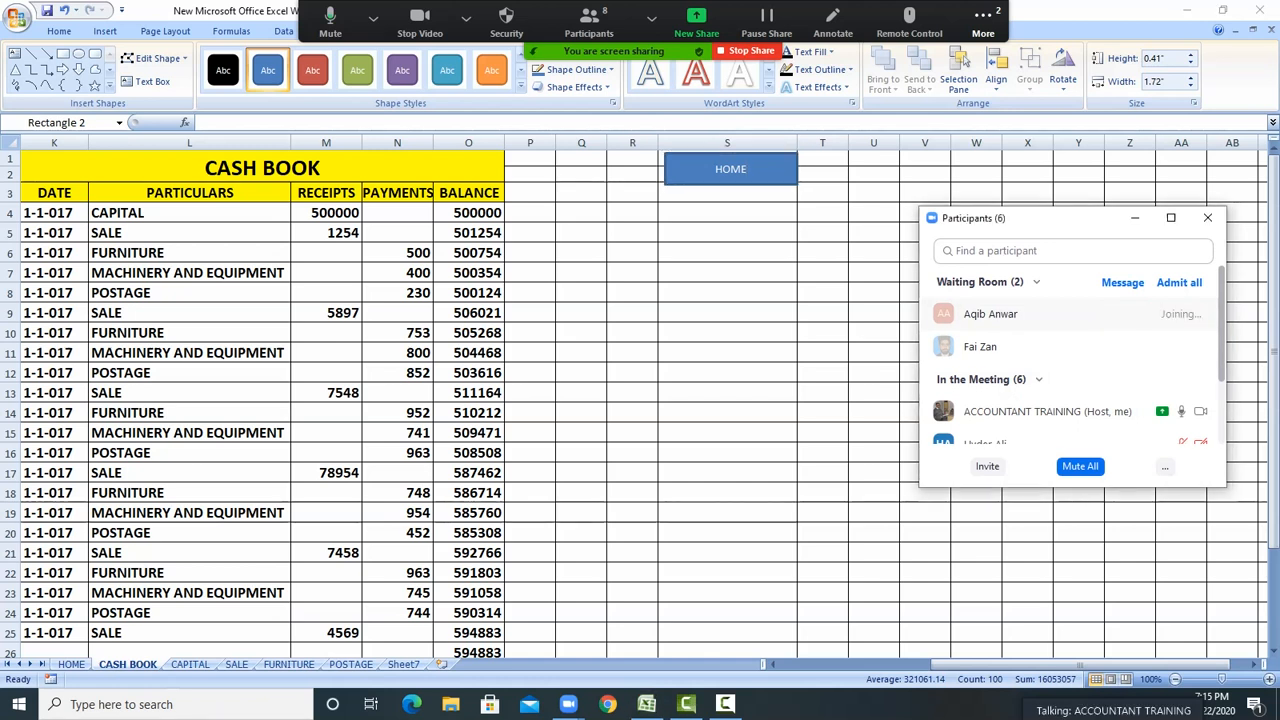
{"action": "left_click", "coordinate": [1124, 346]}
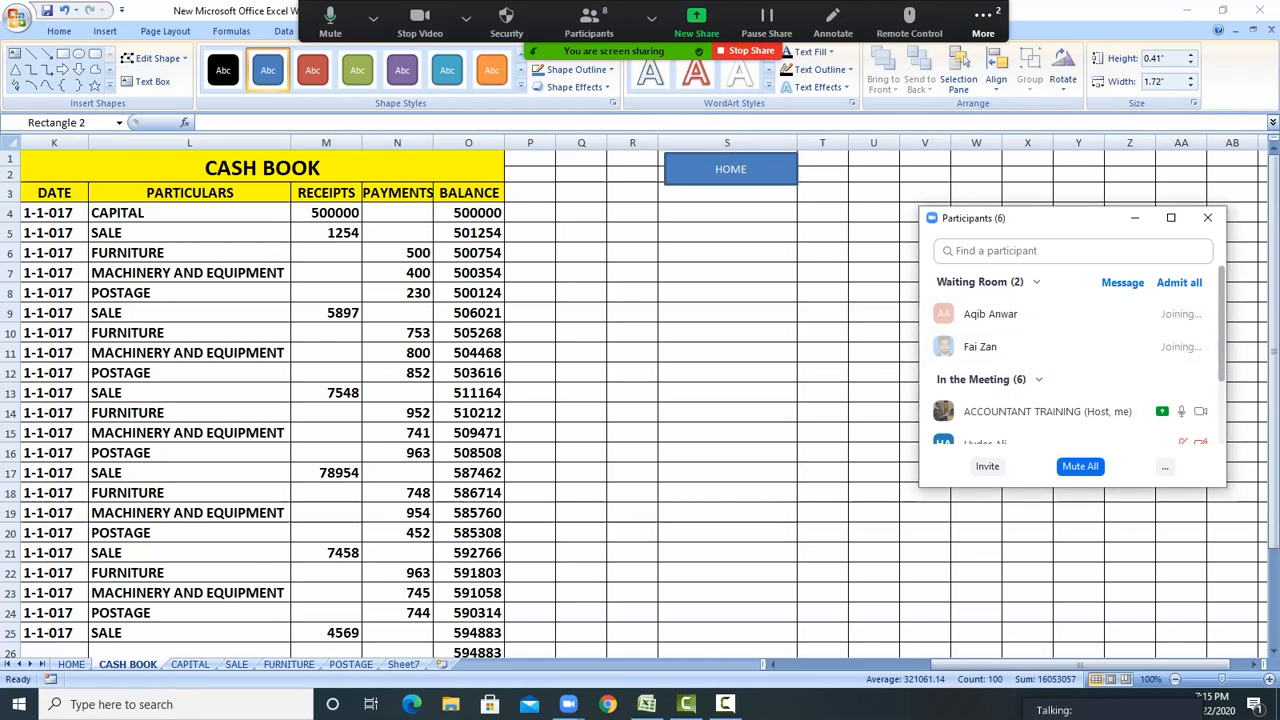
Move the HOME rectangle slightly so that it aligns with the top-left corner of cell S1
{"action": "left_click", "coordinate": [730, 169]}
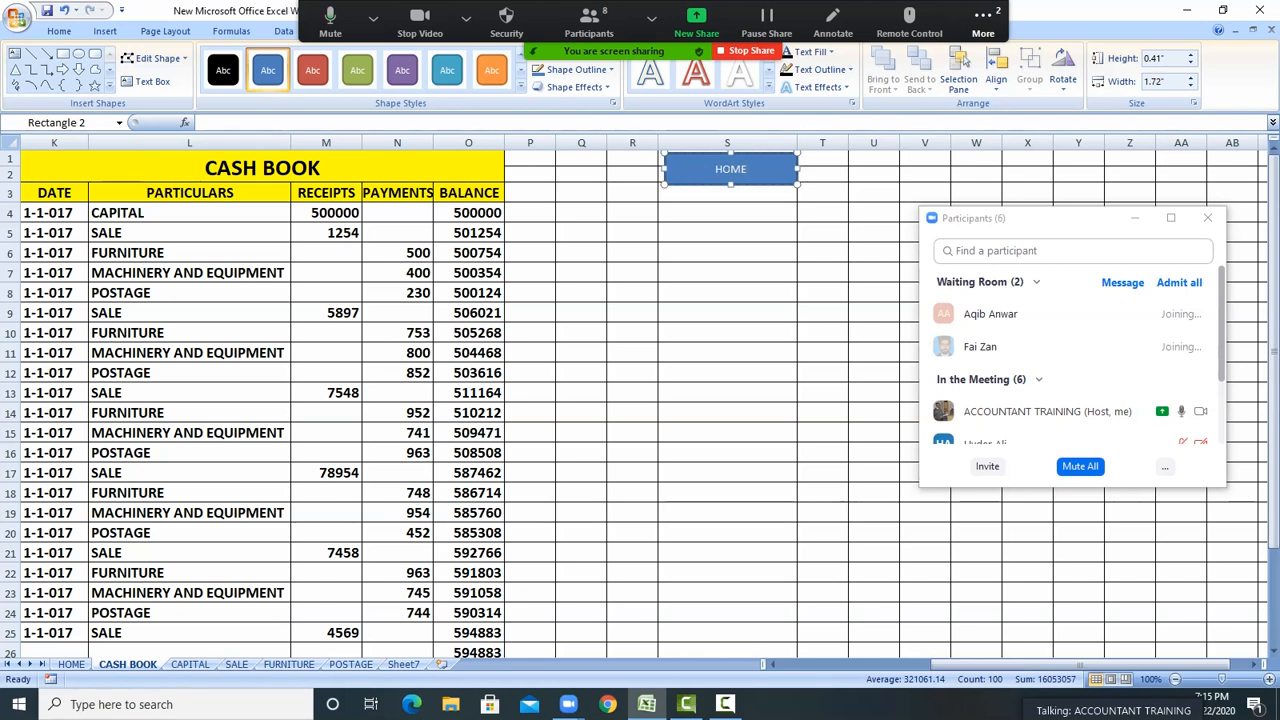
{"action": "left_click", "coordinate": [727, 252]}
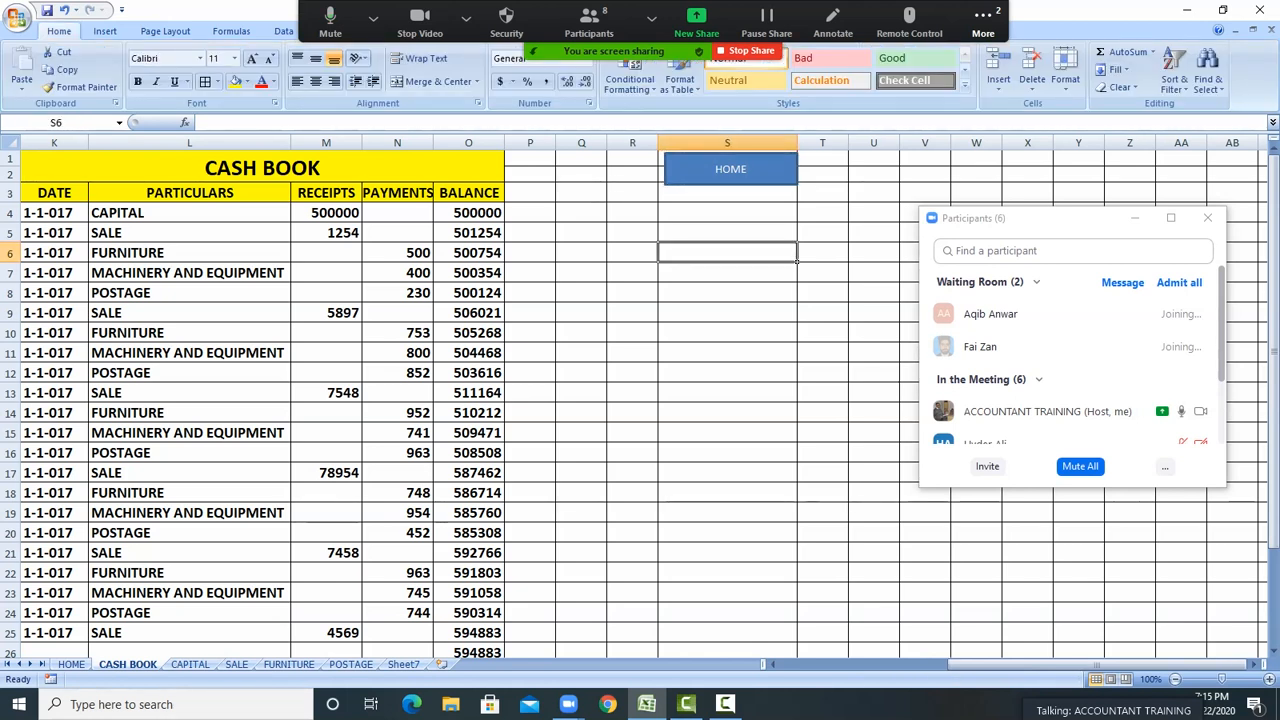
{"action": "left_click", "coordinate": [730, 169]}
{"action": "left_click_drag", "start_coordinate": [730, 169], "coordinate": [724, 167]}
{"action": "left_click", "coordinate": [727, 212]}
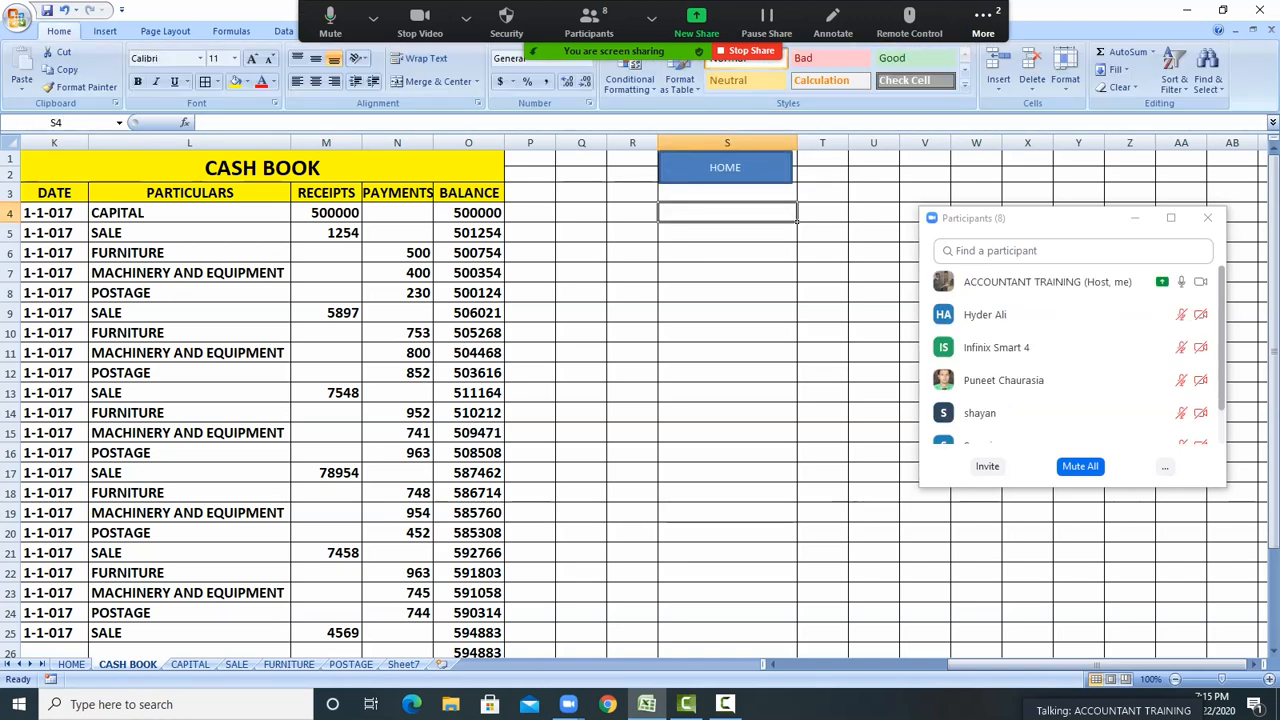
Copy the HOME rectangle from the CASH BOOK sheet and paste it at cell H1 of the CAPITAL sheet
{"action": "right_click", "coordinate": [687, 164]}
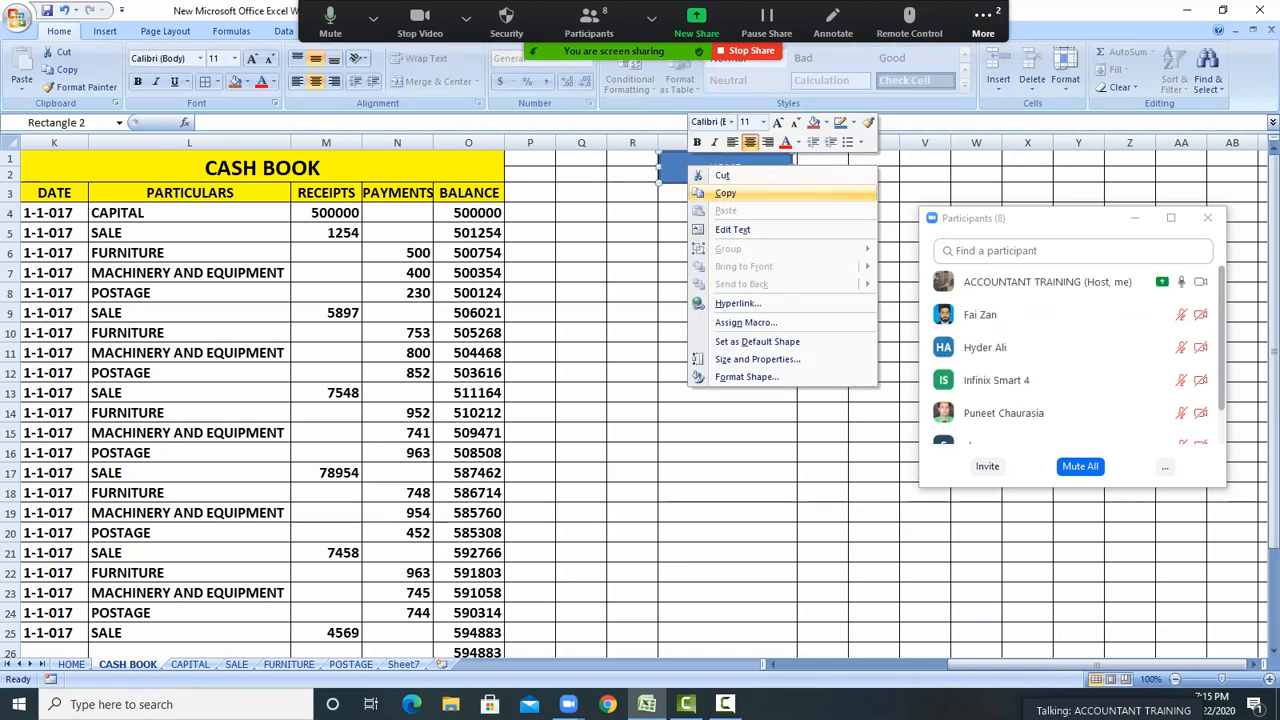
{"action": "left_click", "coordinate": [724, 194]}
{"action": "left_click", "coordinate": [190, 664]}
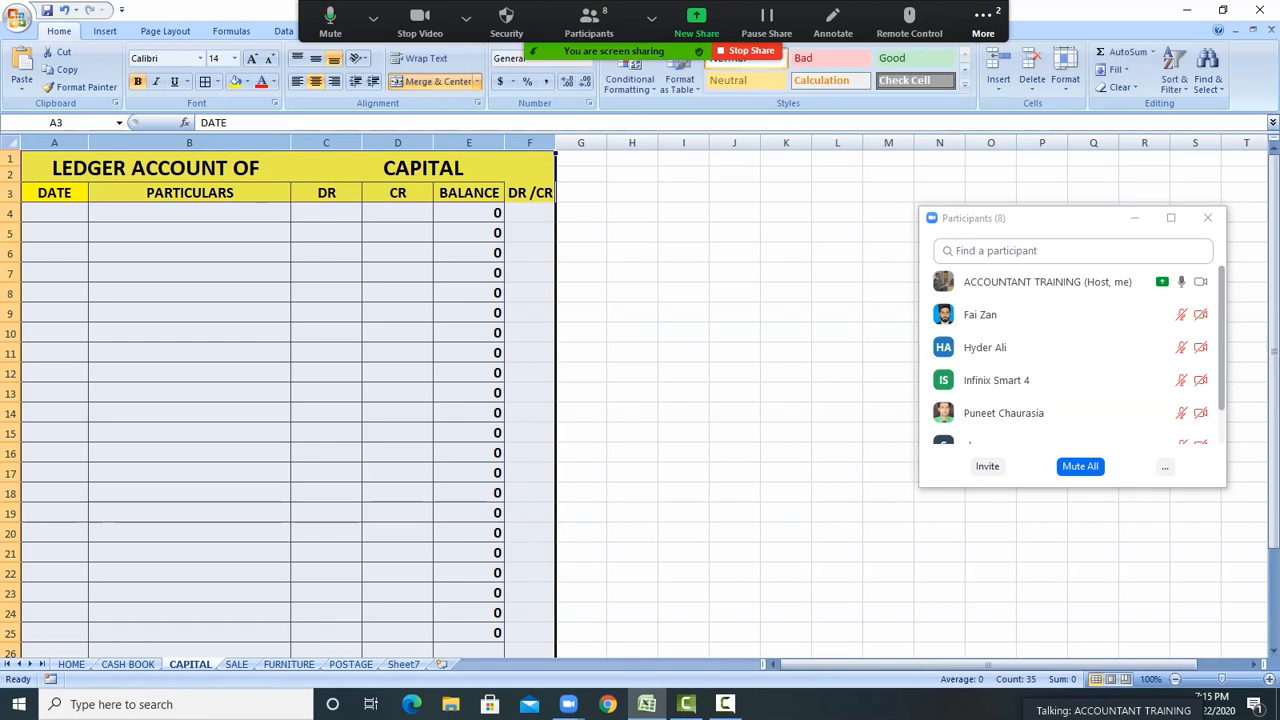
{"action": "left_click", "coordinate": [642, 158]}
{"action": "right_click", "coordinate": [642, 158]}
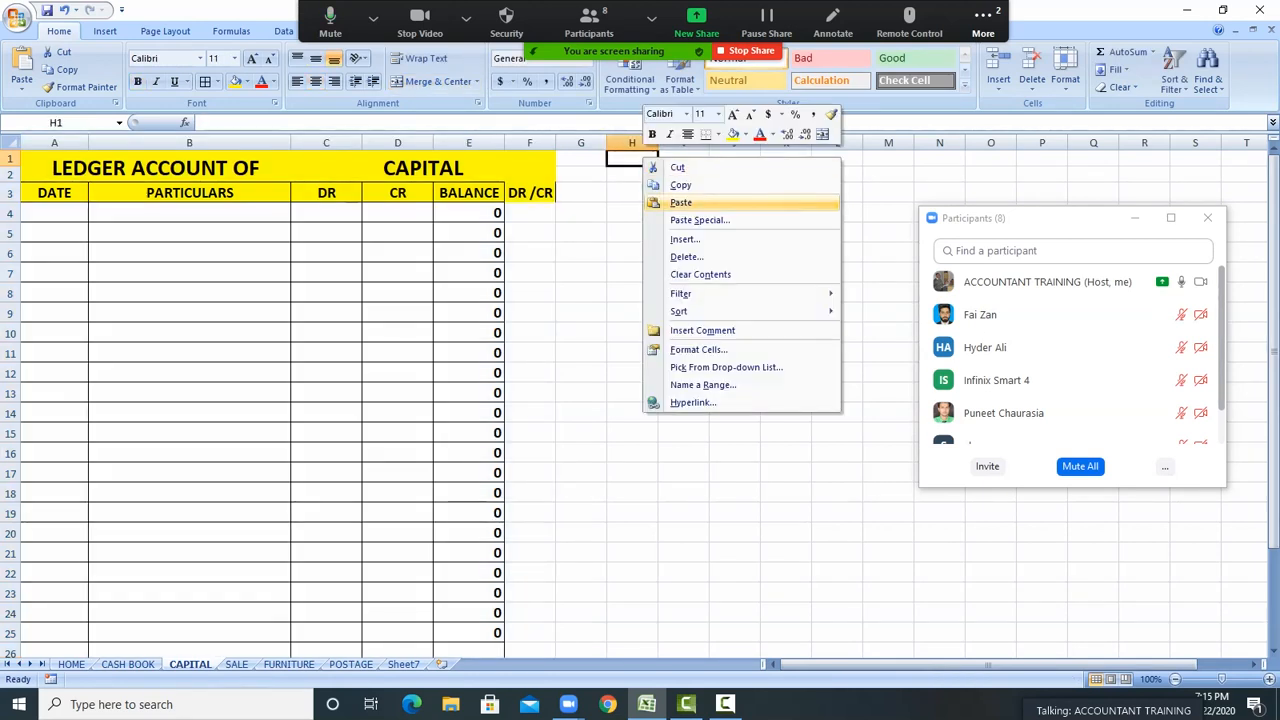
{"action": "left_click", "coordinate": [770, 200]}
Paste the copied HOME rectangle at cell H1 of the SALE sheet
{"action": "left_click", "coordinate": [236, 664]}
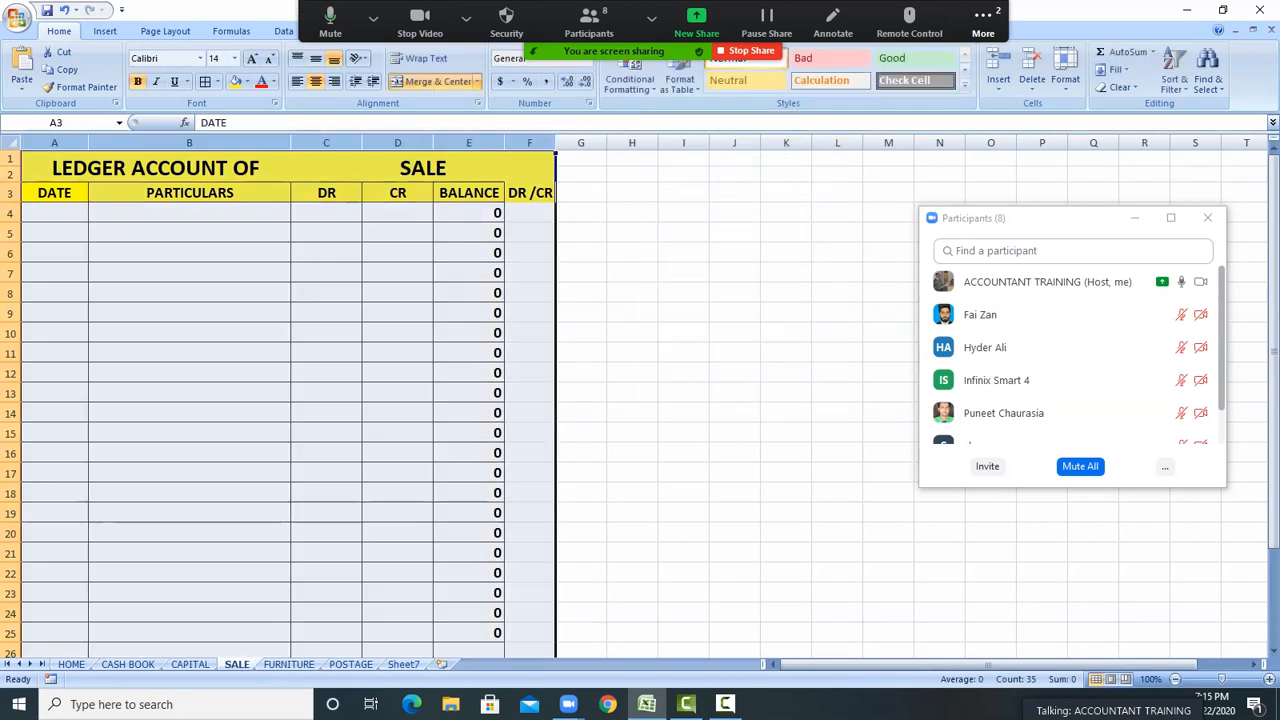
{"action": "left_click", "coordinate": [642, 158]}
{"action": "right_click", "coordinate": [642, 158]}
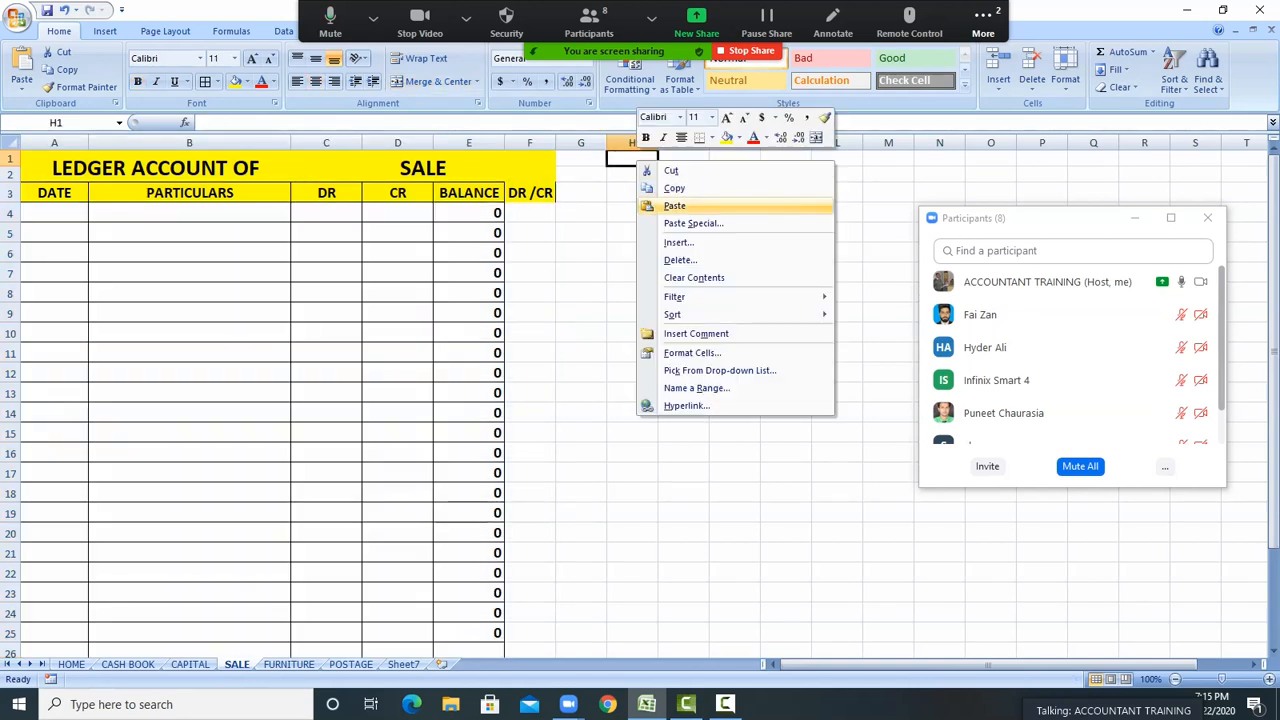
{"action": "left_click", "coordinate": [770, 200]}
Paste the copied HOME rectangle at cell H1 of the FURNITURE sheet
{"action": "left_click", "coordinate": [288, 664]}
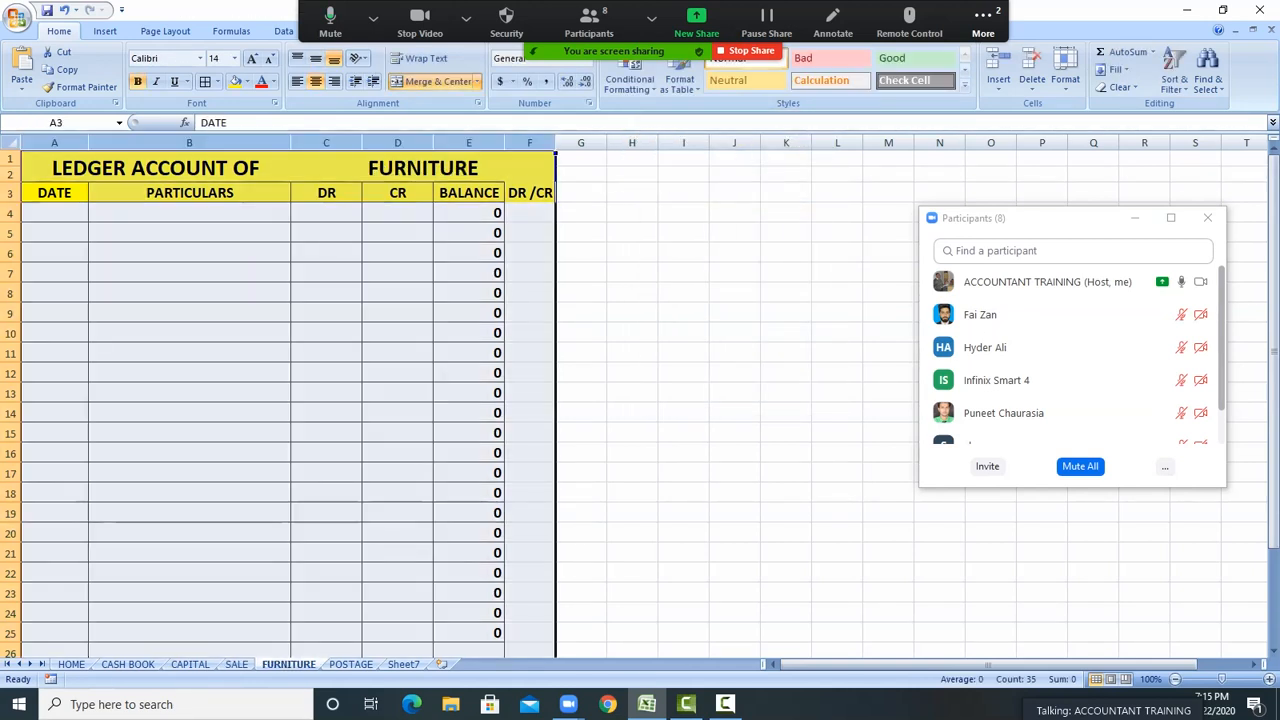
{"action": "left_click", "coordinate": [645, 158]}
{"action": "right_click", "coordinate": [645, 158]}
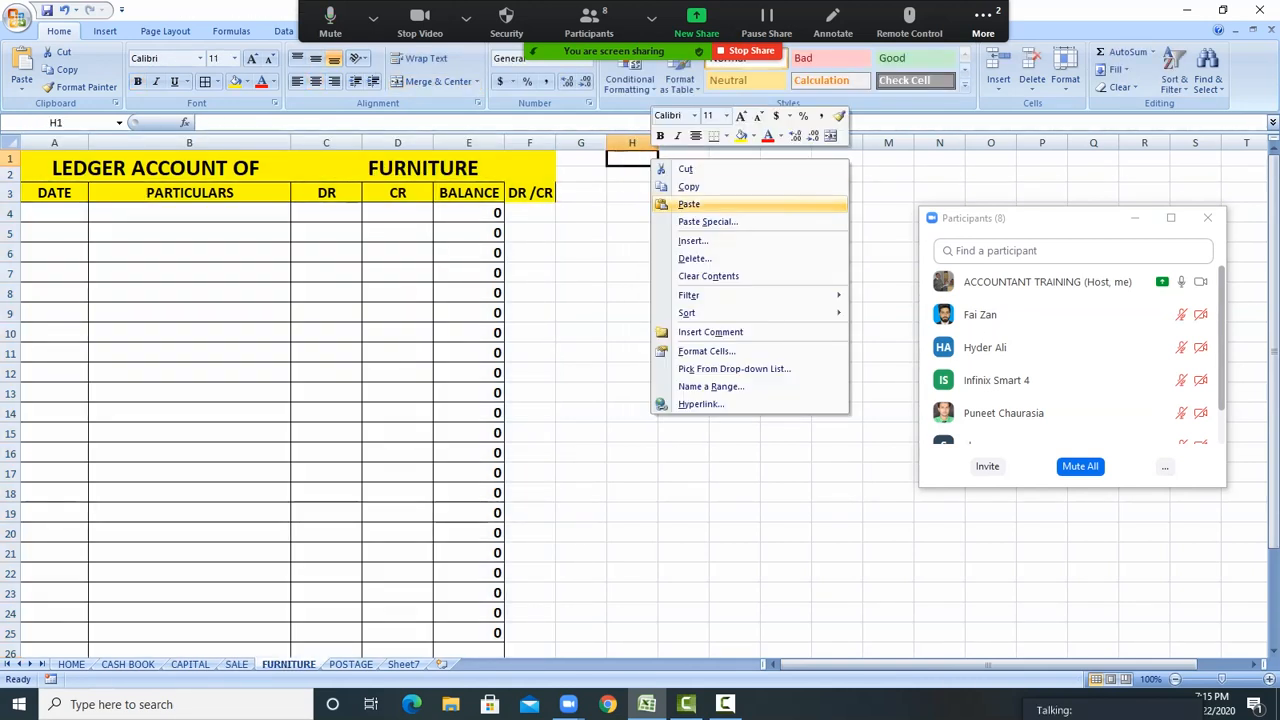
{"action": "left_click", "coordinate": [770, 196]}
Paste the copied HOME rectangle at cell H1 of the POSTAGE sheet
{"action": "key", "text": "ctrl+Page_Down"}
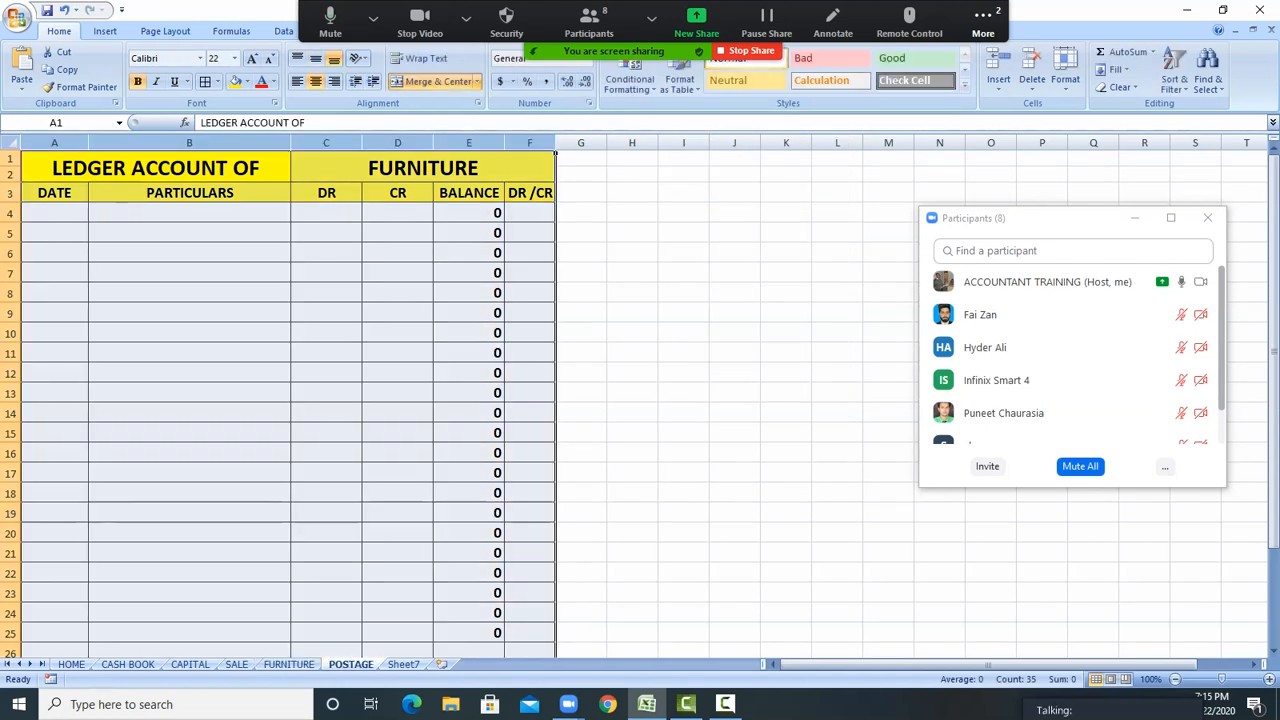
{"action": "left_click", "coordinate": [645, 158]}
{"action": "right_click", "coordinate": [645, 158]}
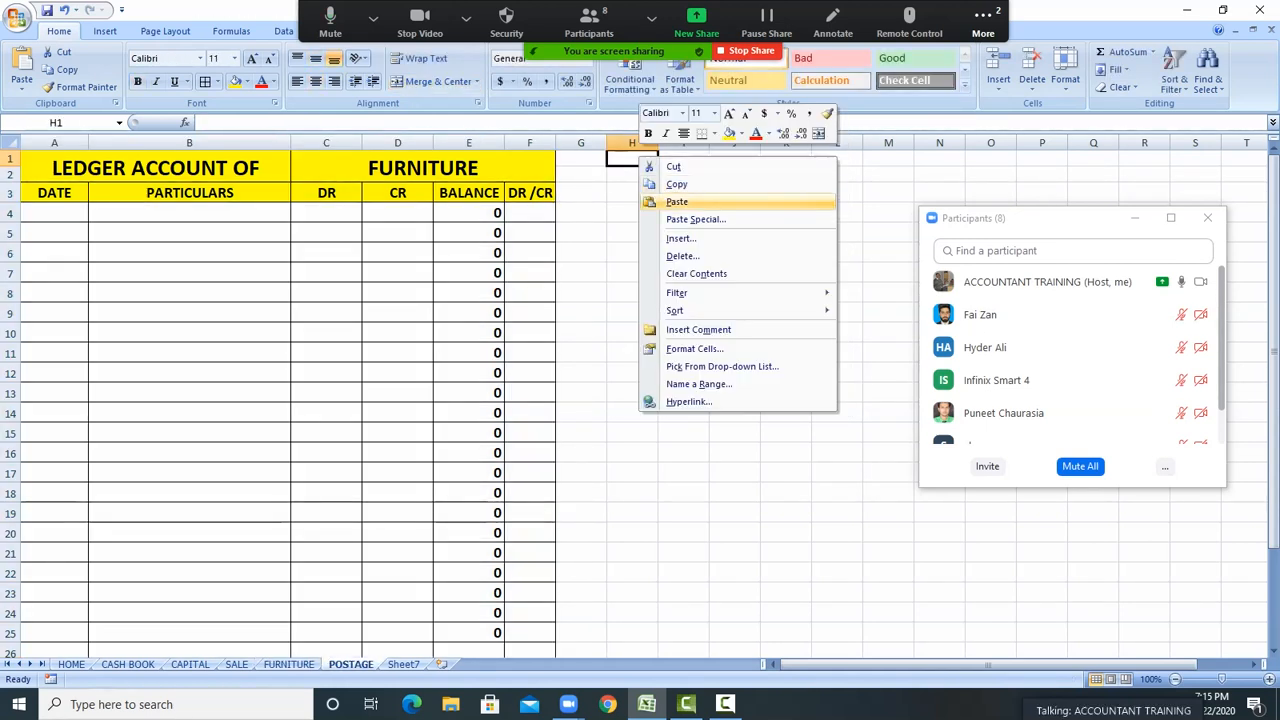
{"action": "left_click", "coordinate": [770, 192]}
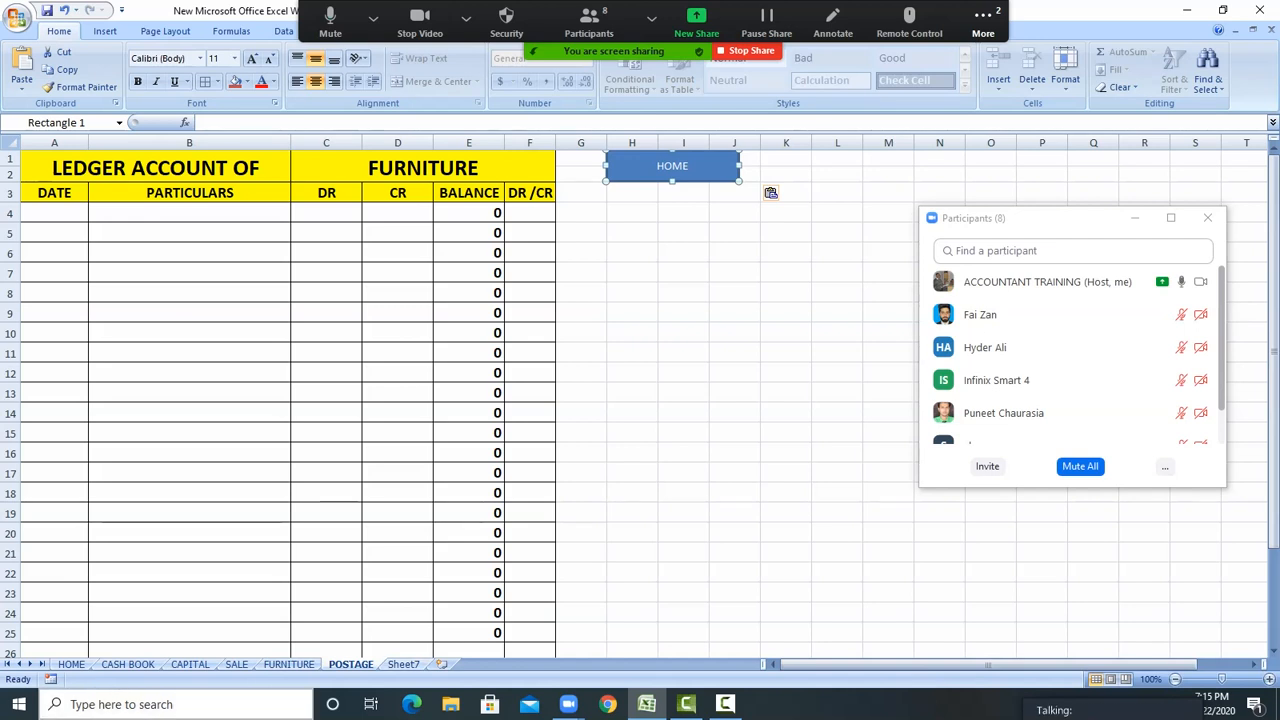
Hyperlink the CASH BOOK rectangle on the HOME sheet to cell A1 of the CASH BOOK sheet and test the link
{"action": "left_click", "coordinate": [71, 664]}
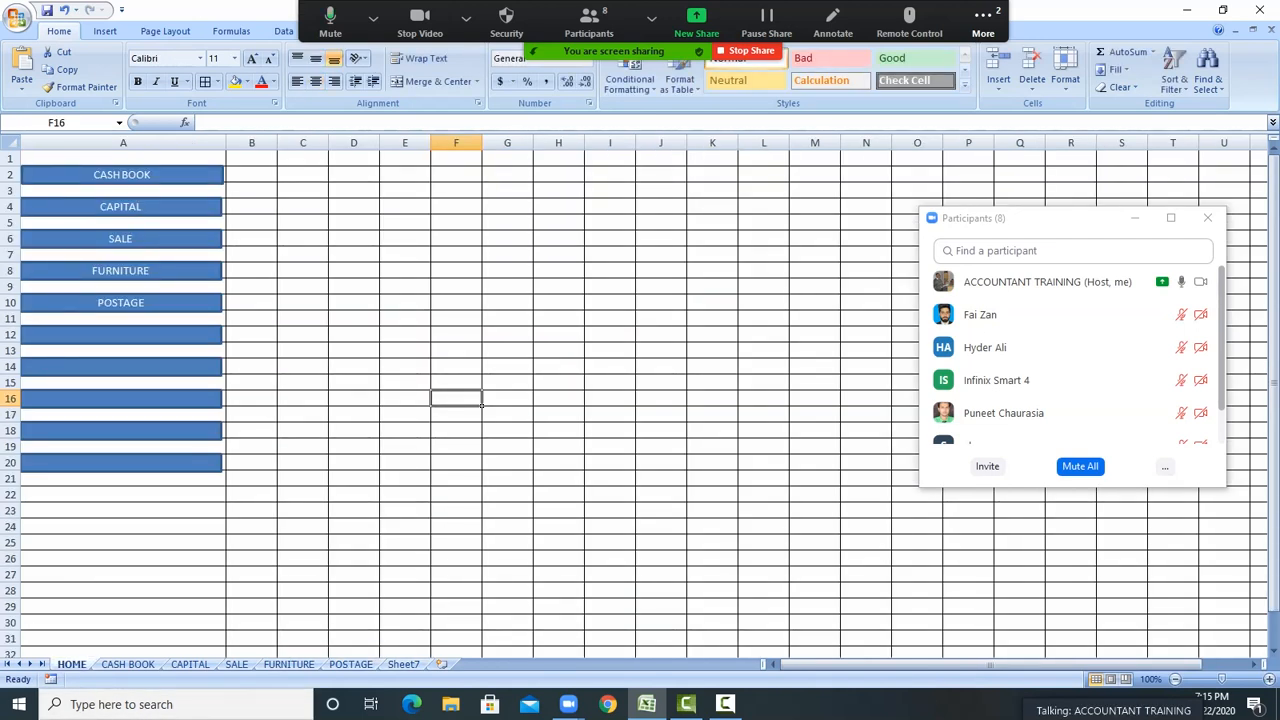
{"action": "left_click", "coordinate": [251, 207]}
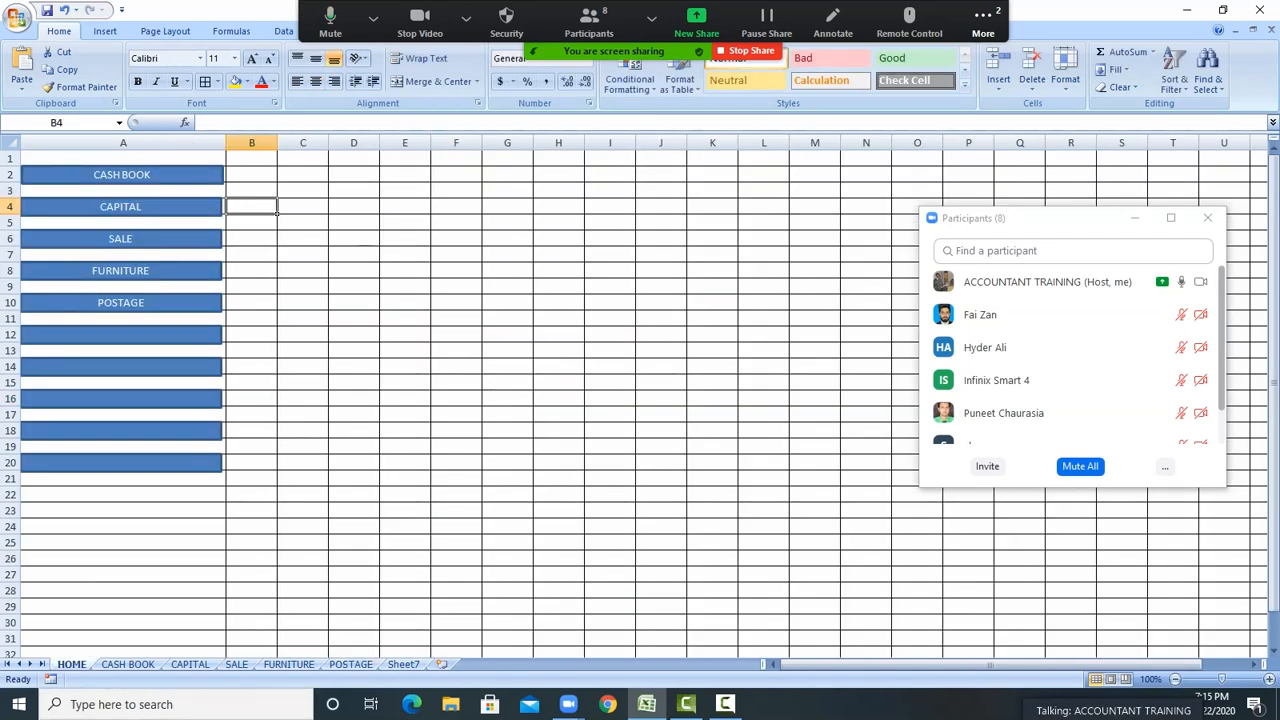
{"action": "left_click", "coordinate": [122, 175]}
{"action": "right_click", "coordinate": [167, 174]}
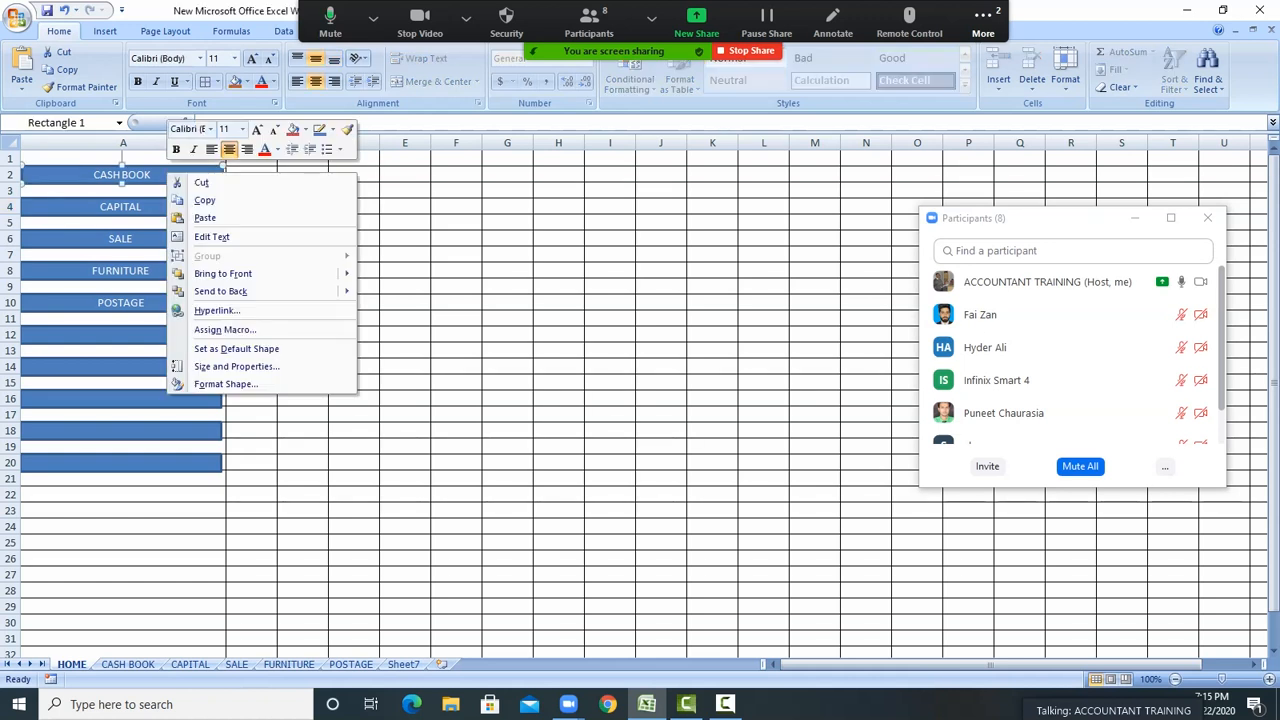
{"action": "left_click", "coordinate": [217, 310]}
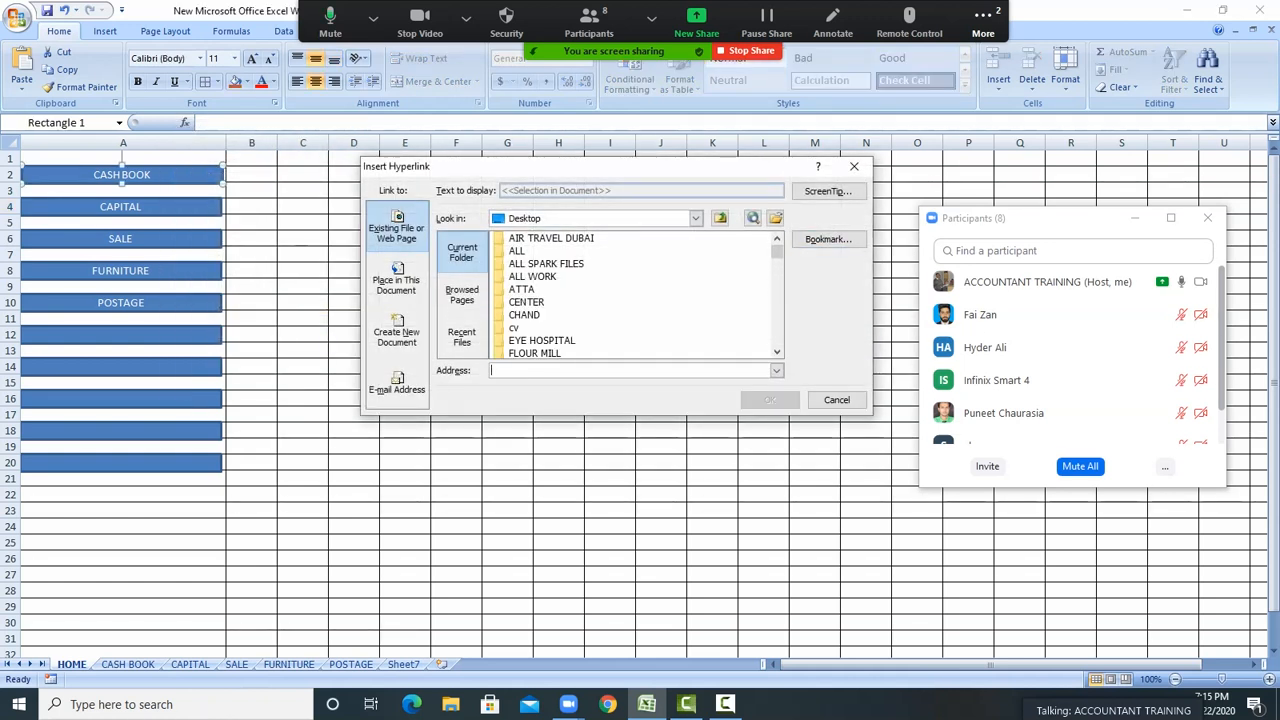
{"action": "left_click", "coordinate": [828, 239]}
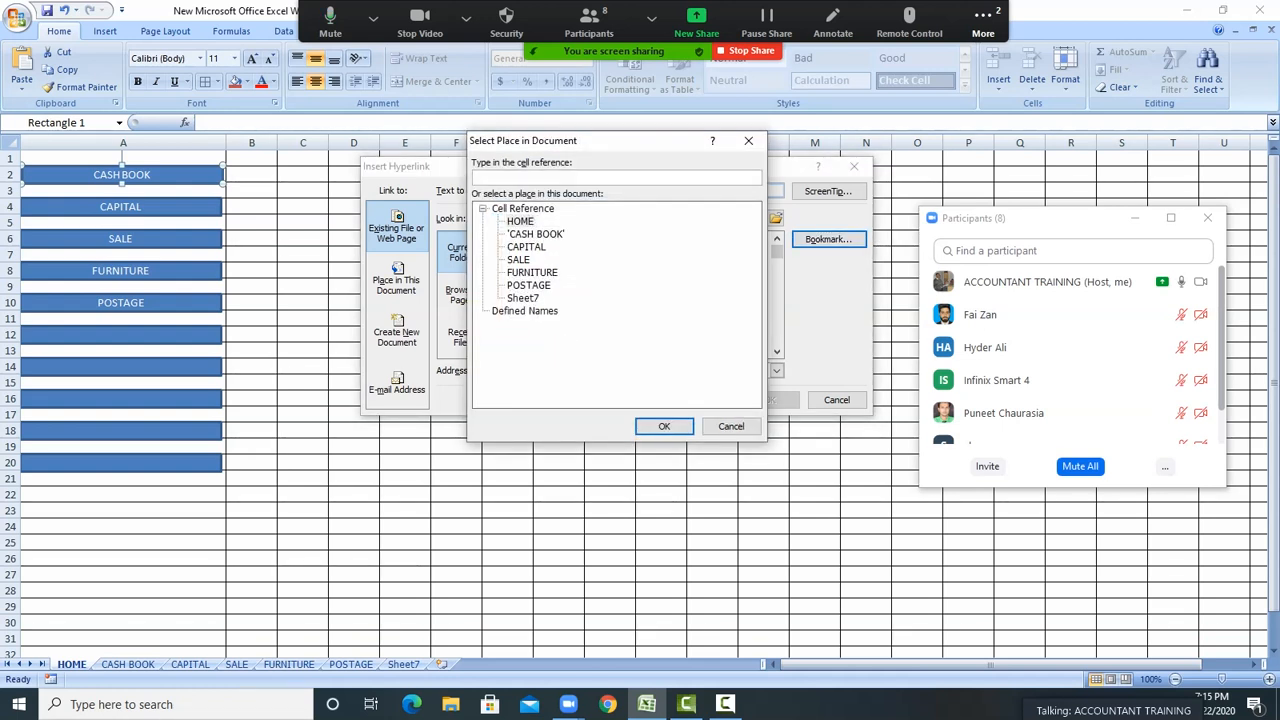
{"action": "left_click", "coordinate": [536, 234]}
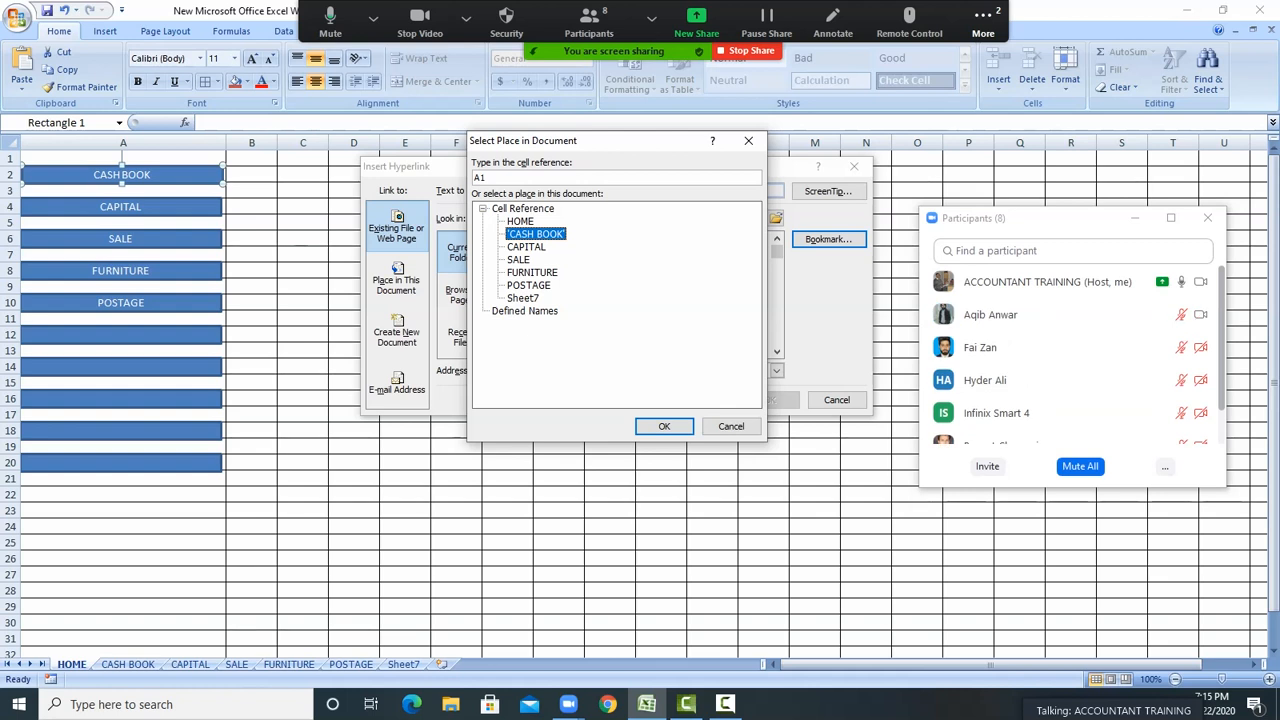
{"action": "left_click", "coordinate": [664, 426]}
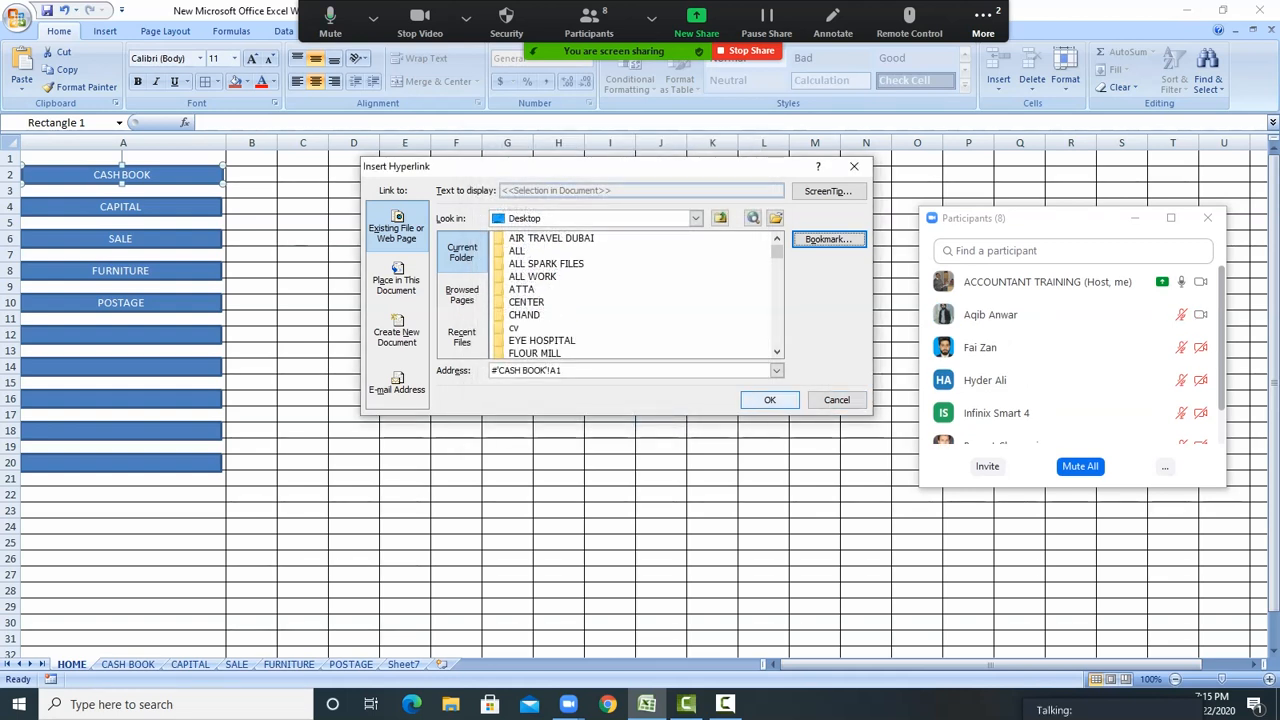
{"action": "left_click", "coordinate": [770, 400]}
{"action": "left_click", "coordinate": [507, 335]}
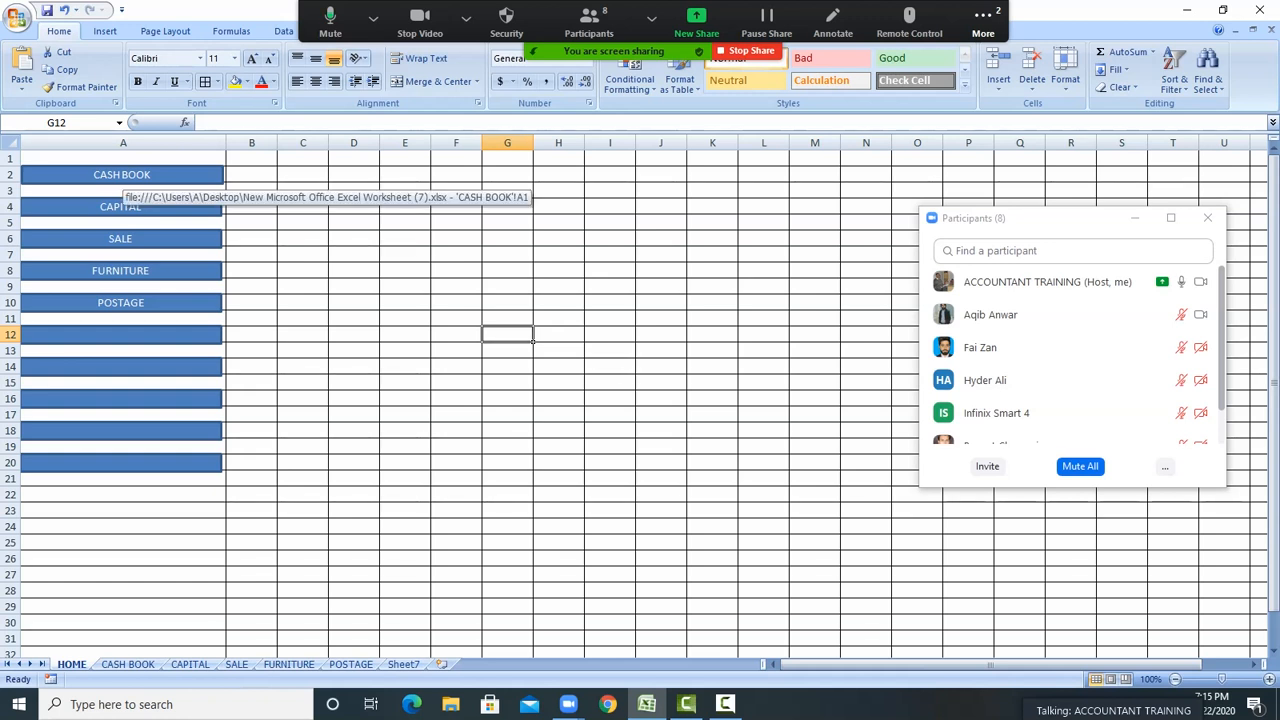
{"action": "left_click", "coordinate": [121, 176]}
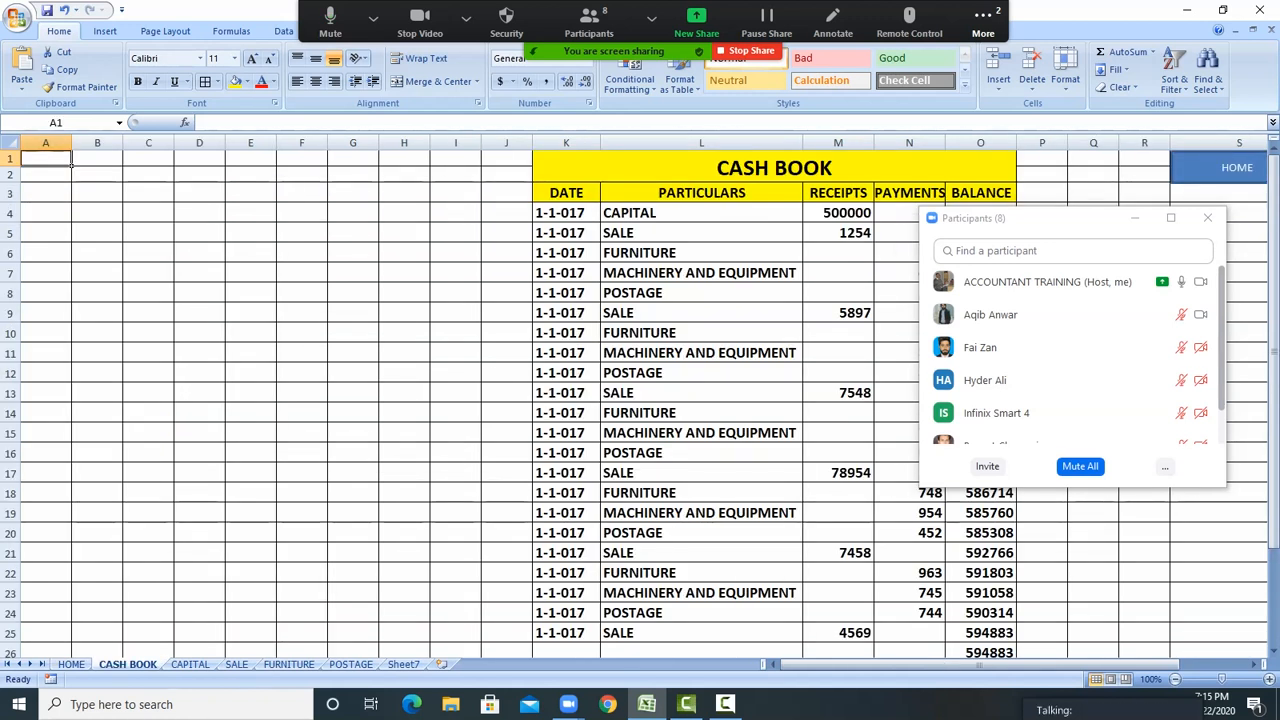
Delete the empty columns A:J before the table in the CASH BOOK sheet and save the workbook
{"action": "left_click_drag", "start_coordinate": [506, 142], "coordinate": [45, 142]}
{"action": "right_click", "coordinate": [50, 143]}
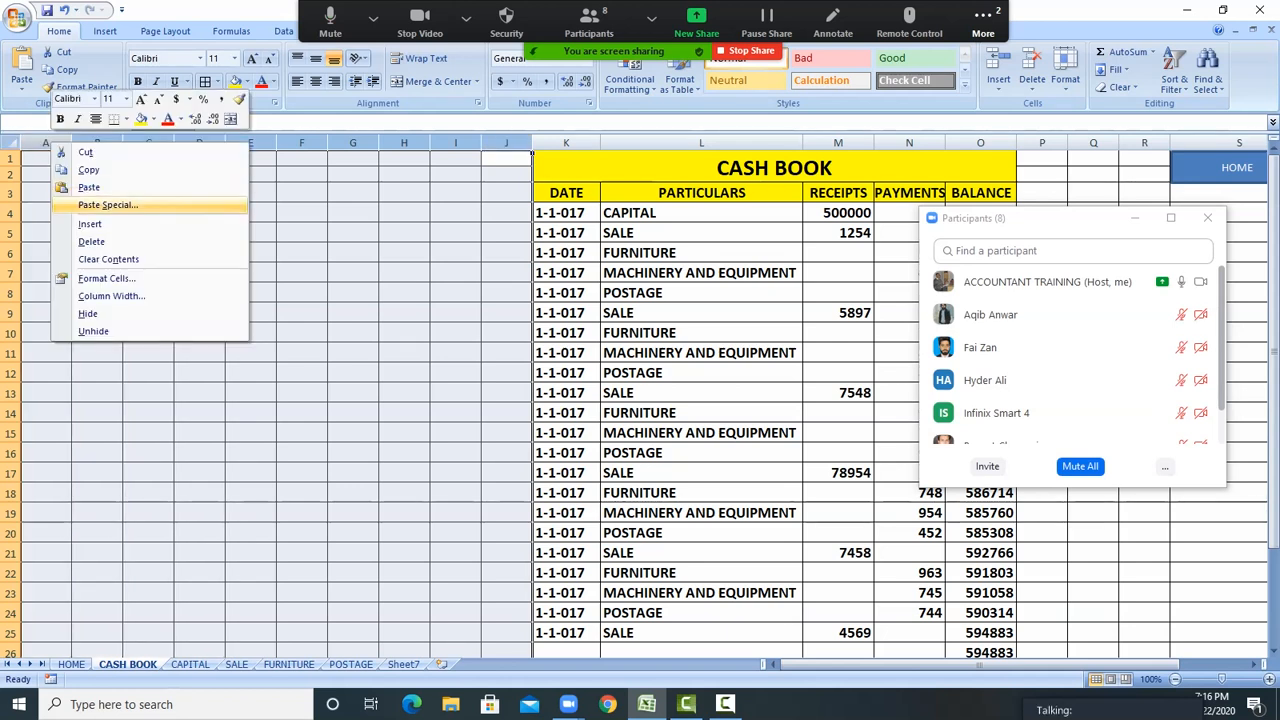
{"action": "left_click", "coordinate": [90, 241]}
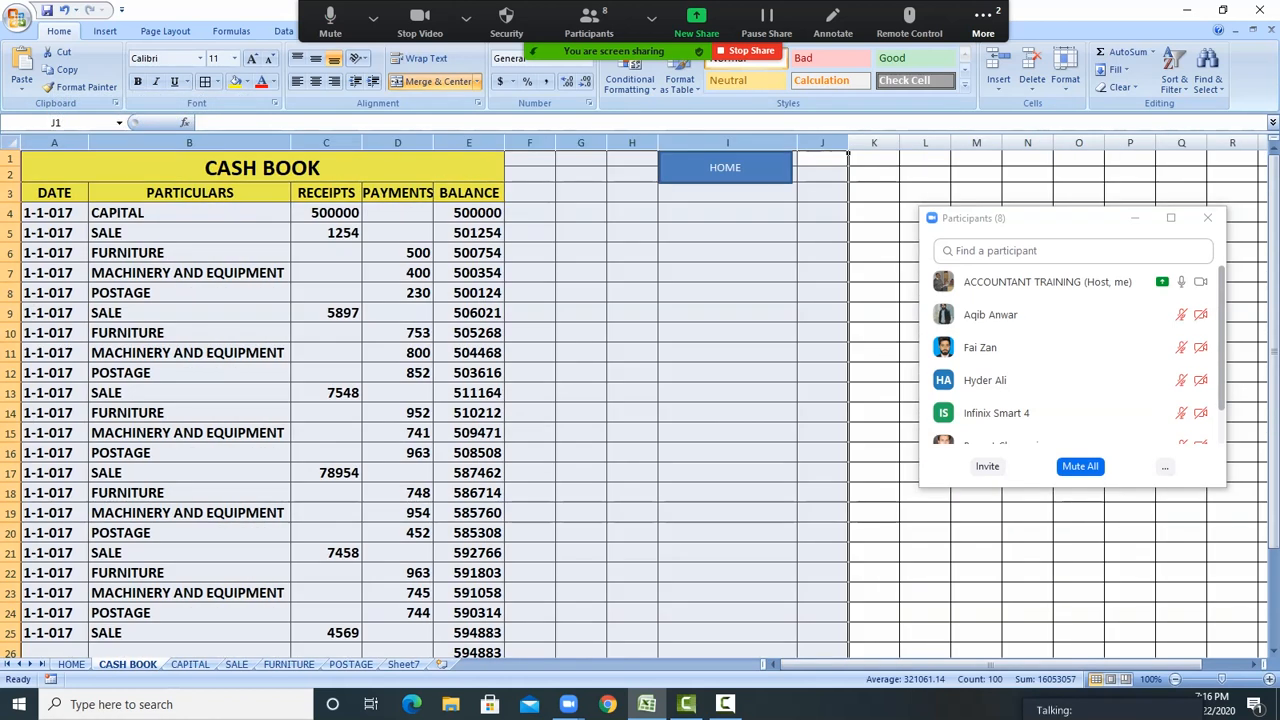
{"action": "left_click", "coordinate": [727, 352]}
{"action": "left_click", "coordinate": [47, 10]}
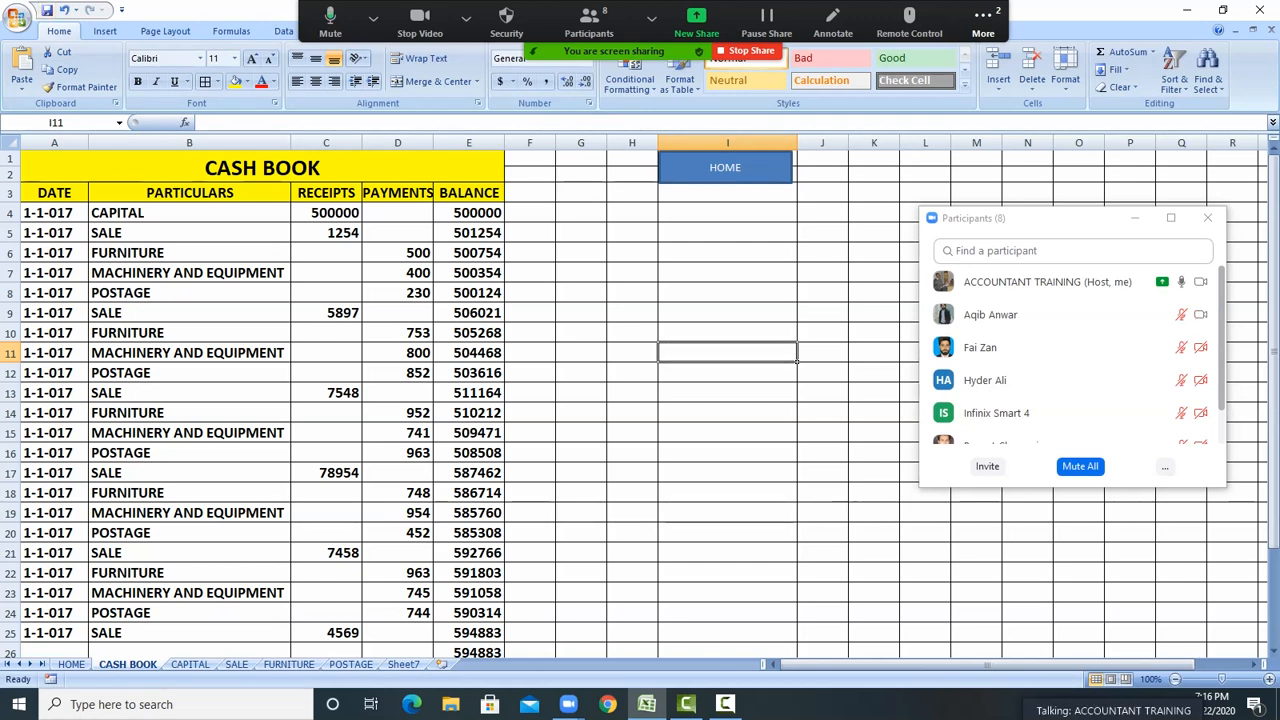
Hyperlink the HOME rectangle on the CASH BOOK sheet to cell A1 of the HOME sheet
{"action": "right_click", "coordinate": [717, 161]}
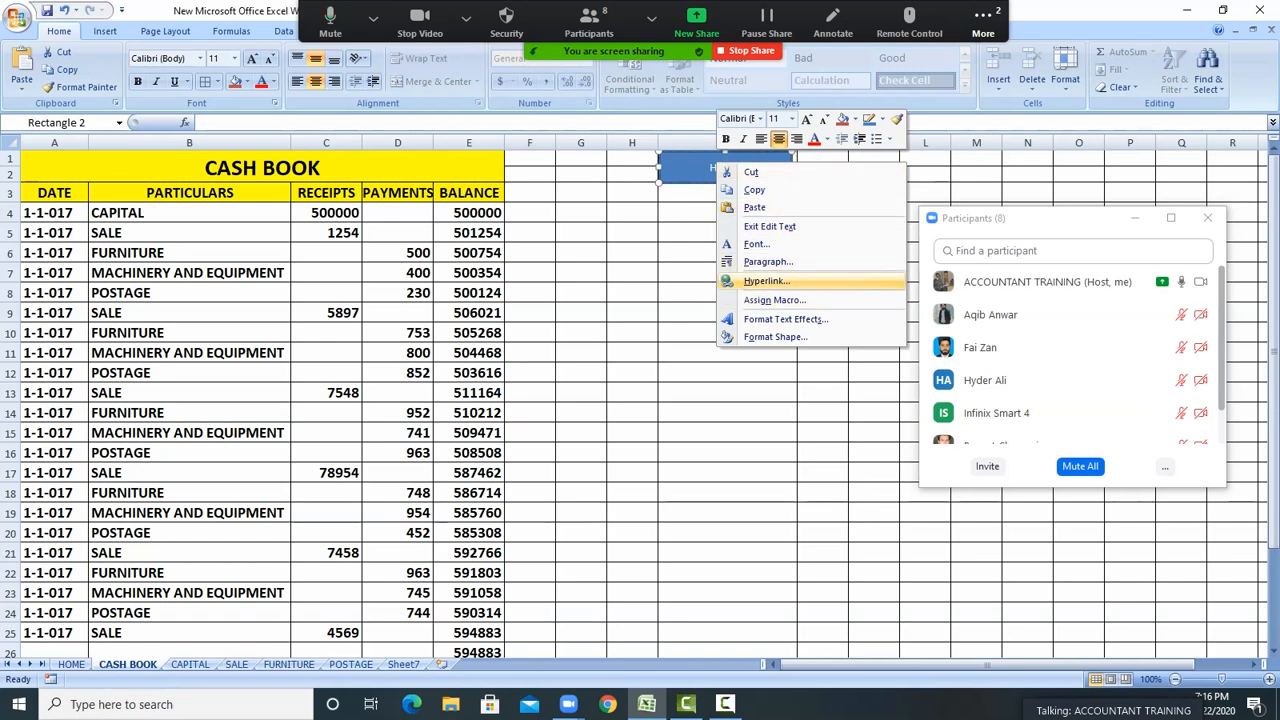
{"action": "left_click", "coordinate": [766, 281]}
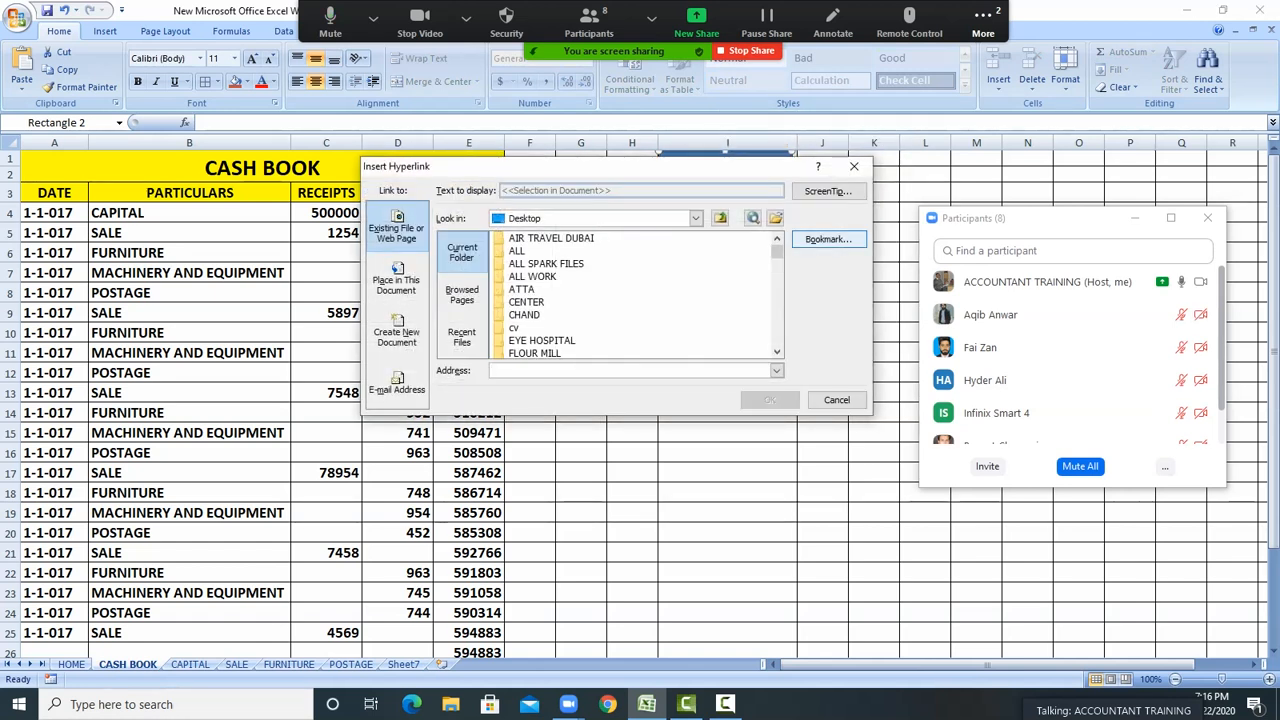
{"action": "left_click", "coordinate": [828, 239]}
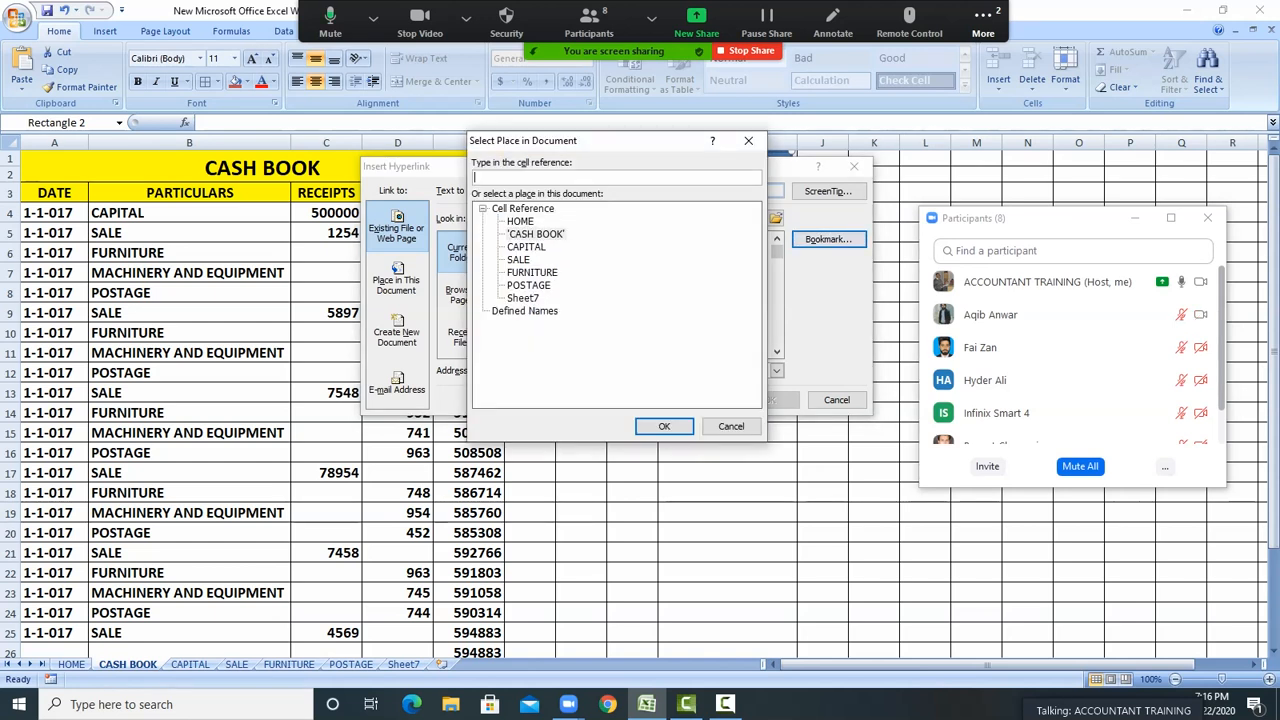
{"action": "left_click", "coordinate": [664, 426]}
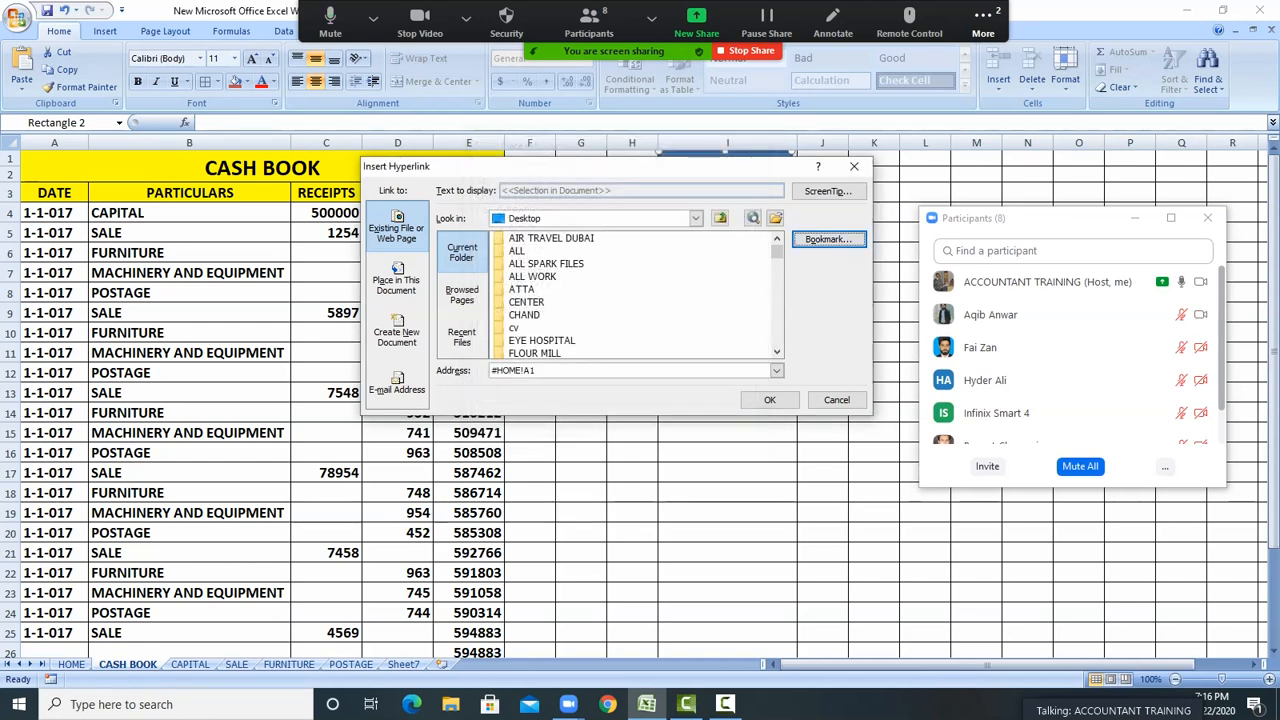
{"action": "left_click", "coordinate": [770, 399]}
{"action": "left_click", "coordinate": [727, 373]}
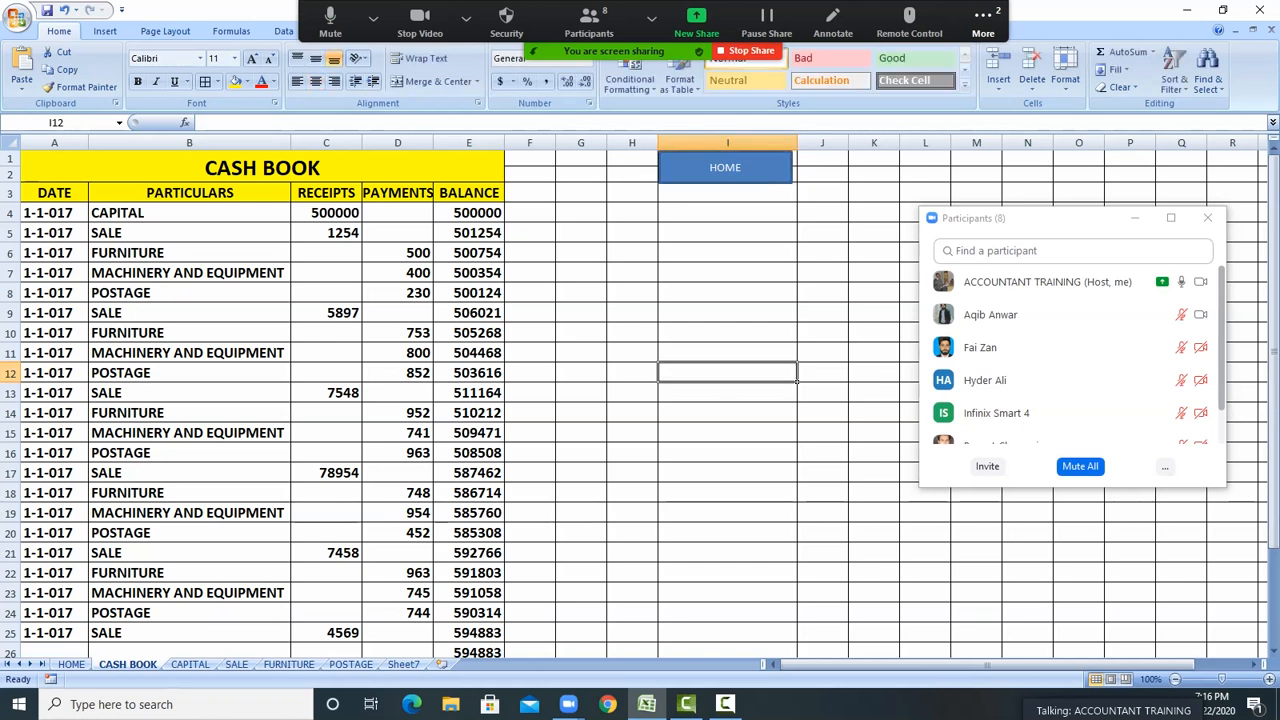
Test the HOME and CASH BOOK rectangle links by going back and forth between the two sheets, ending on CASH BOOK
{"action": "left_click", "coordinate": [725, 168]}
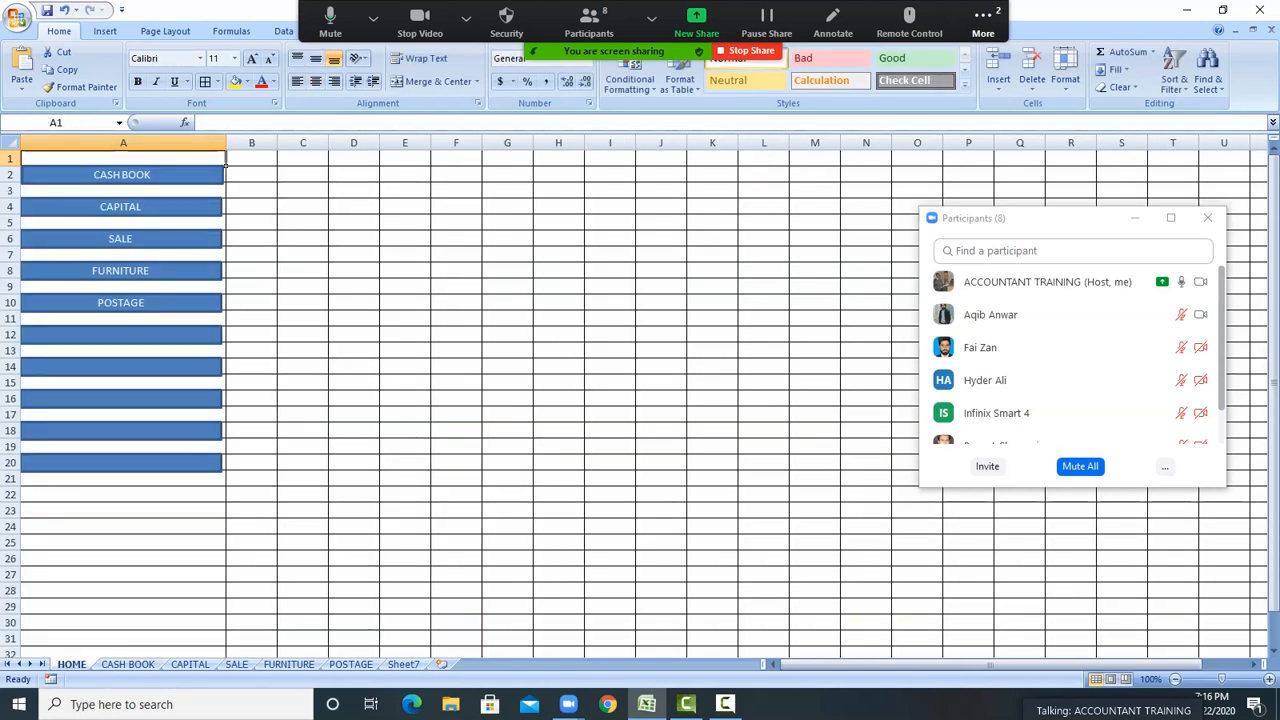
{"action": "left_click", "coordinate": [122, 175]}
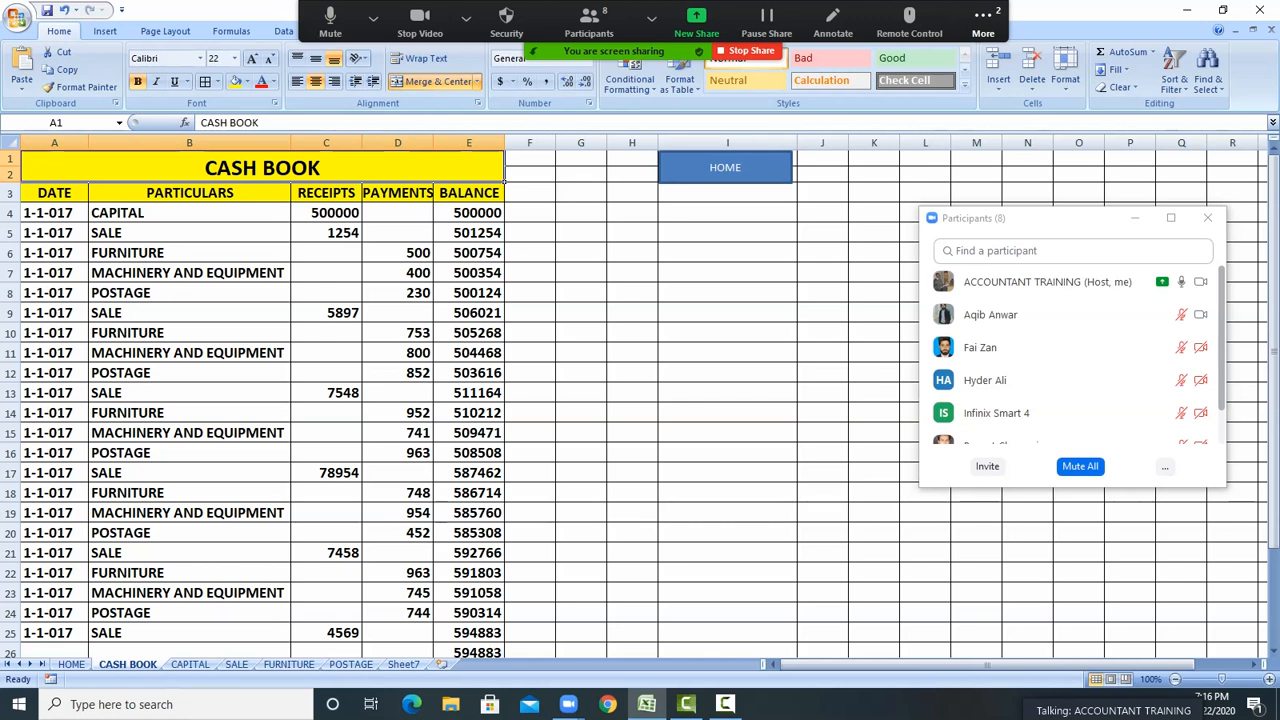
{"action": "left_click", "coordinate": [725, 168]}
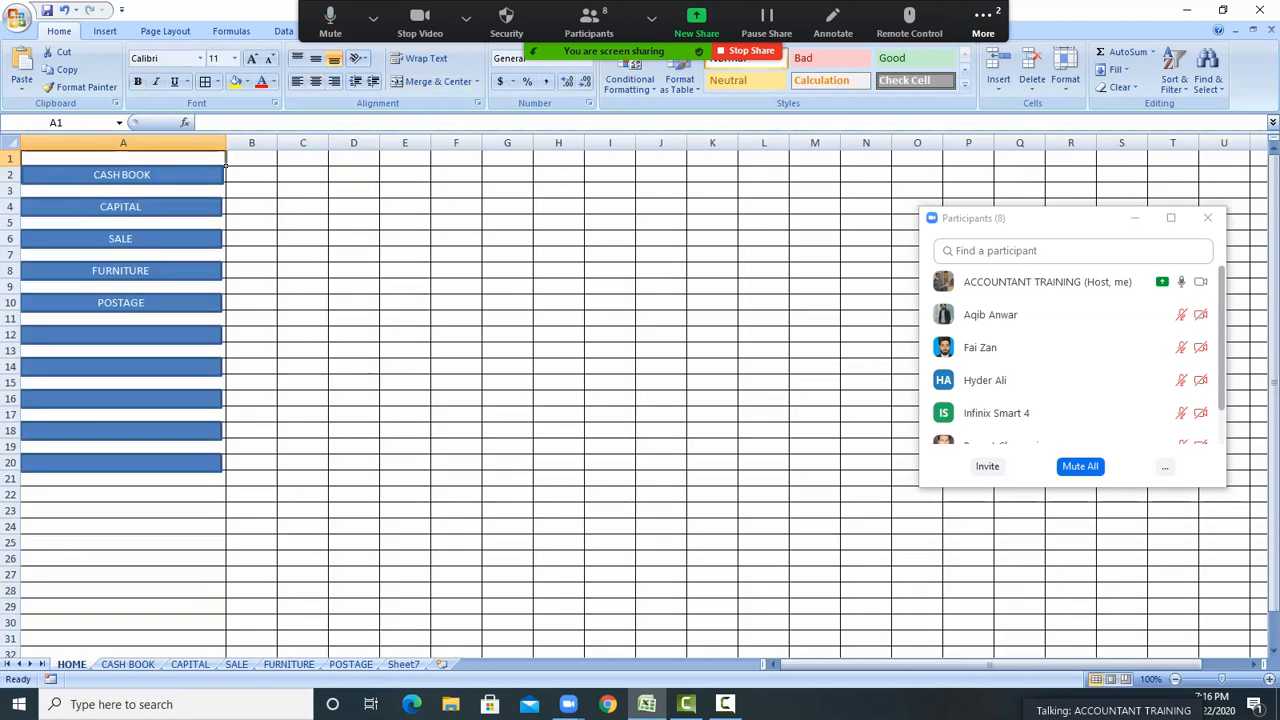
{"action": "left_click", "coordinate": [122, 175]}
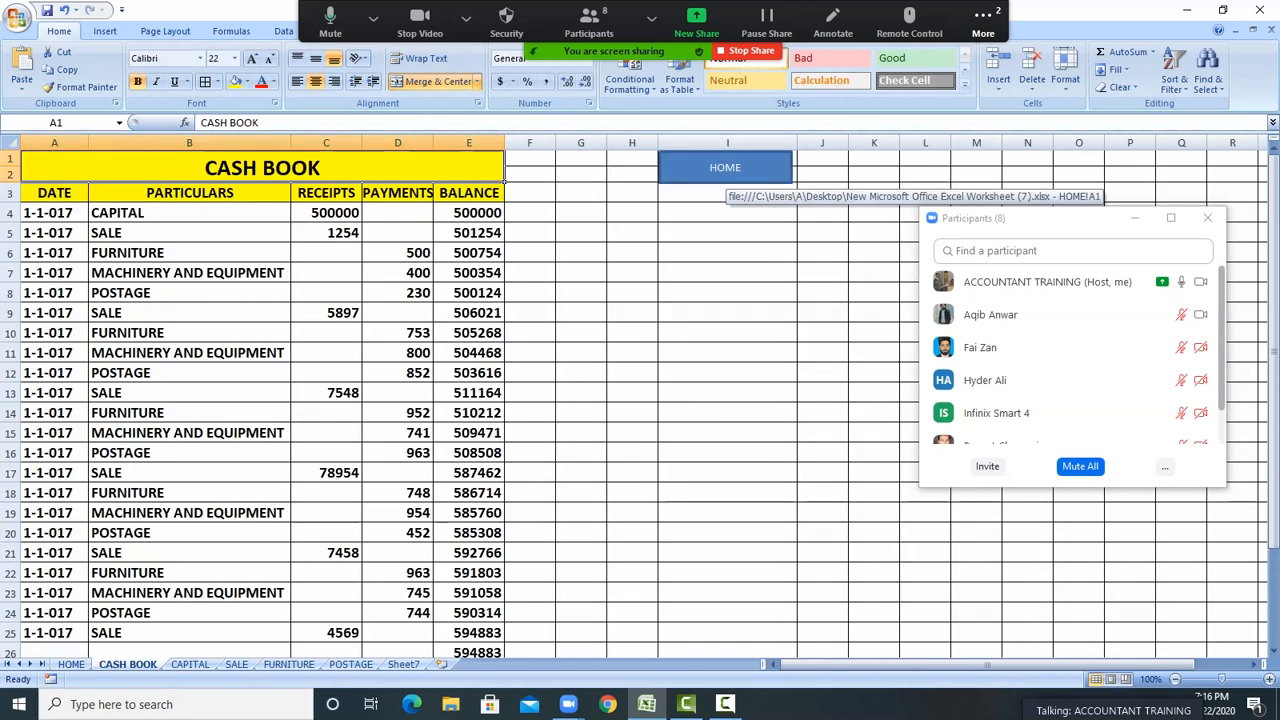
Copy the hyperlinked HOME rectangle from the CASH BOOK sheet and paste it at cell H4 of the CAPITAL sheet
{"action": "right_click", "coordinate": [690, 170]}
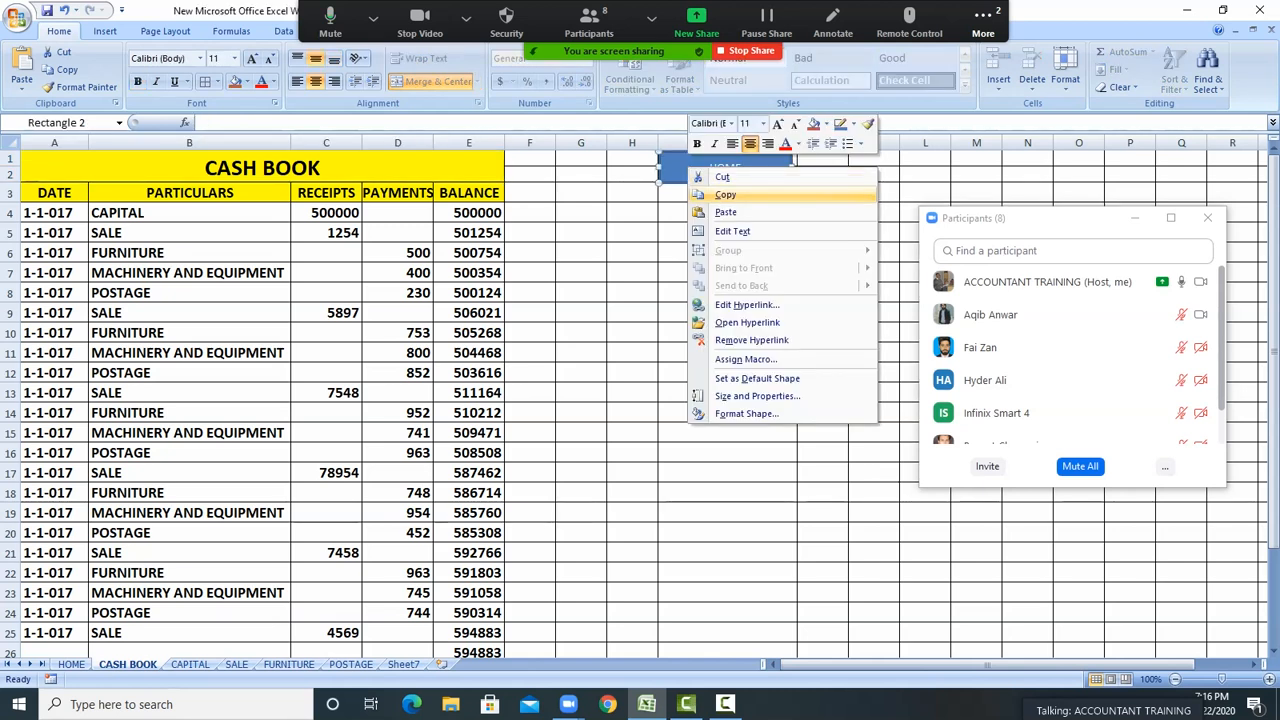
{"action": "left_click", "coordinate": [725, 194]}
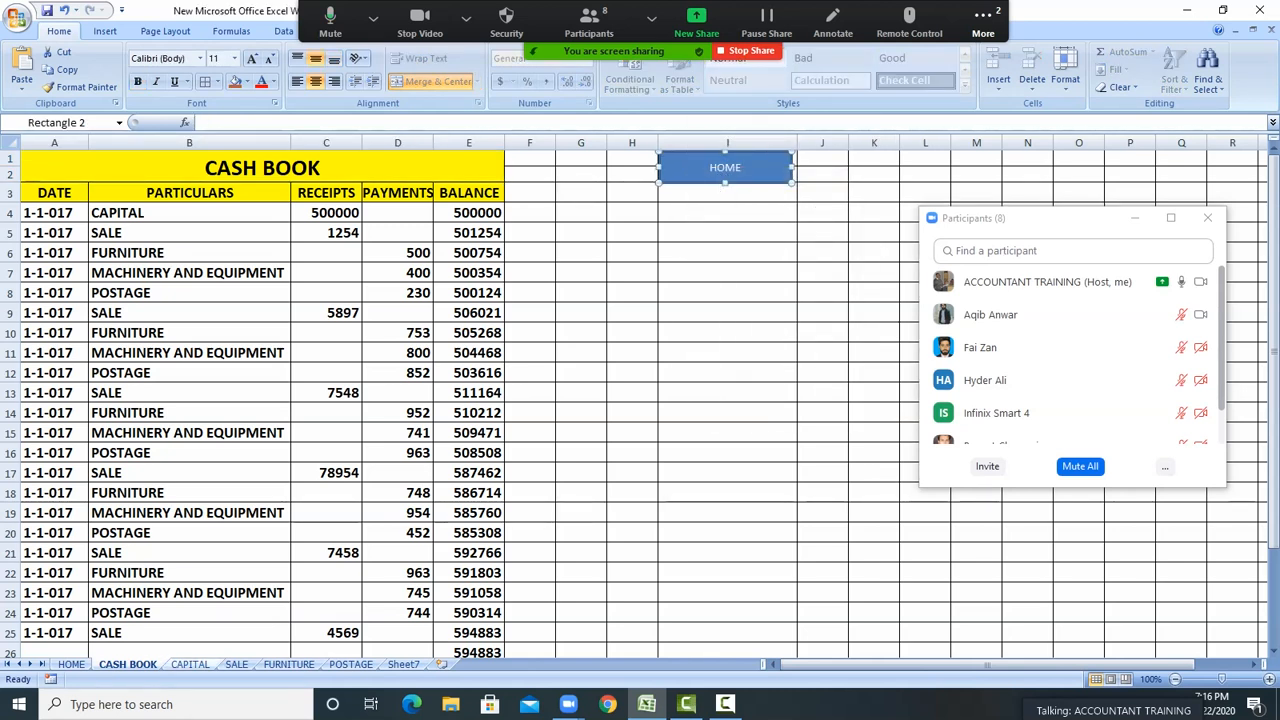
{"action": "key", "text": "ctrl+Page_Down"}
{"action": "left_click", "coordinate": [632, 212]}
{"action": "right_click", "coordinate": [632, 211]}
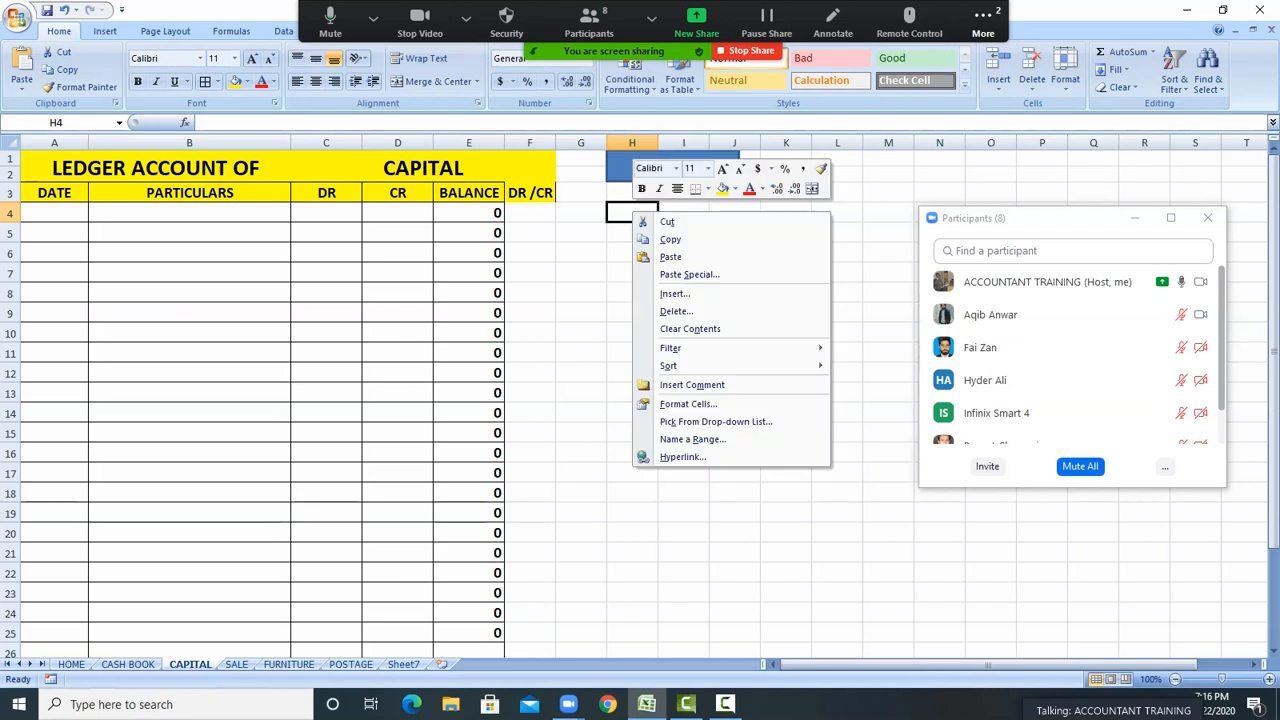
{"action": "left_click", "coordinate": [671, 257]}
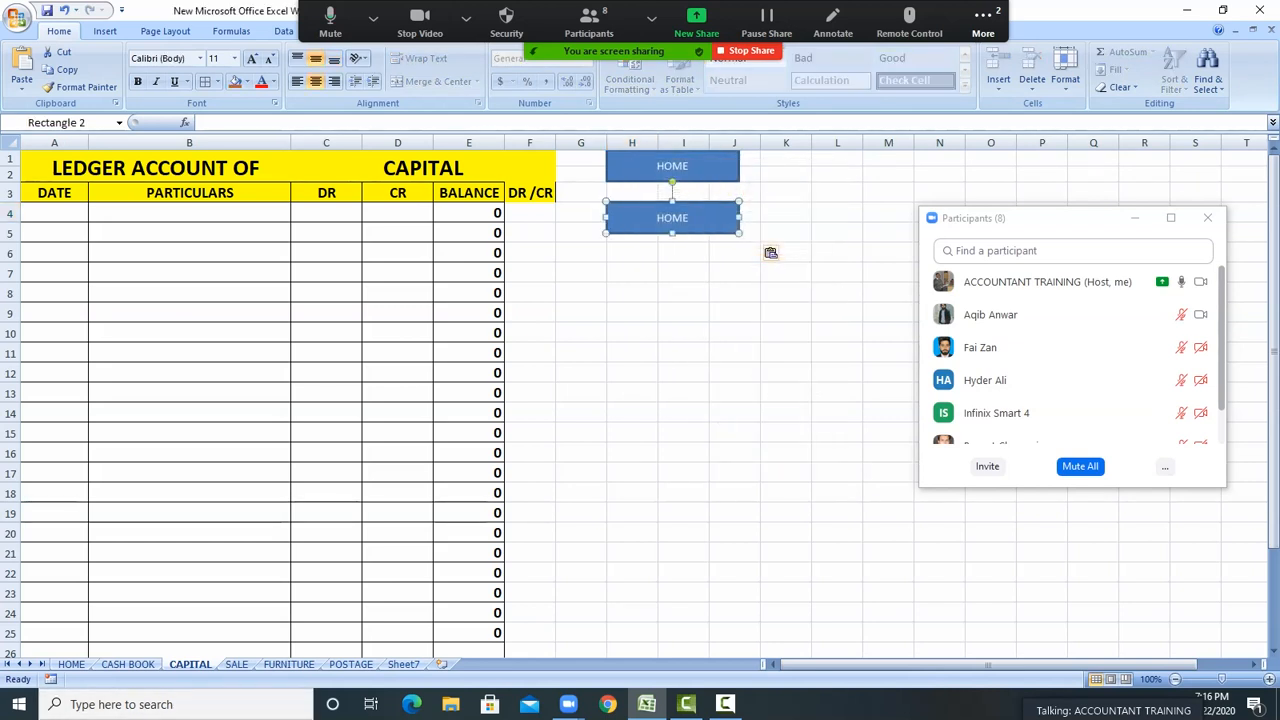
Paste the hyperlinked HOME rectangle at cell H4 of the SALE sheet
{"action": "key", "text": "ctrl+Page_Down"}
{"action": "left_click", "coordinate": [632, 212]}
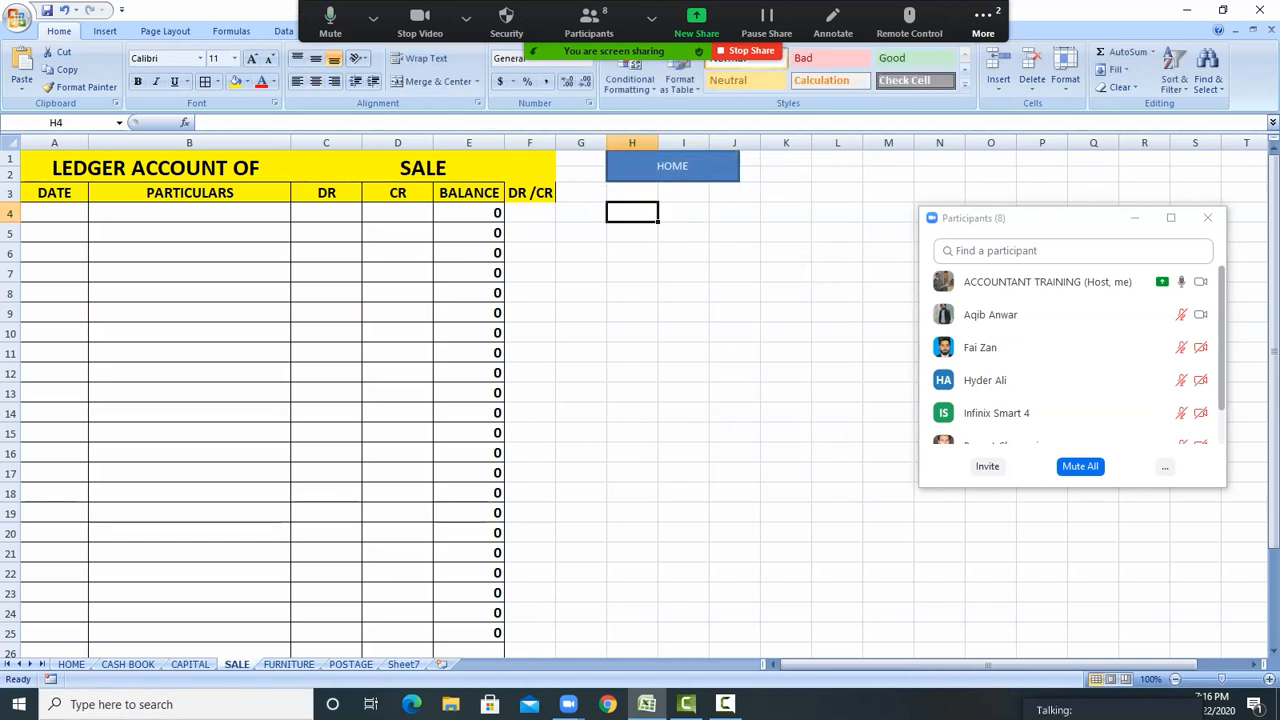
{"action": "right_click", "coordinate": [632, 211]}
{"action": "left_click", "coordinate": [770, 252]}
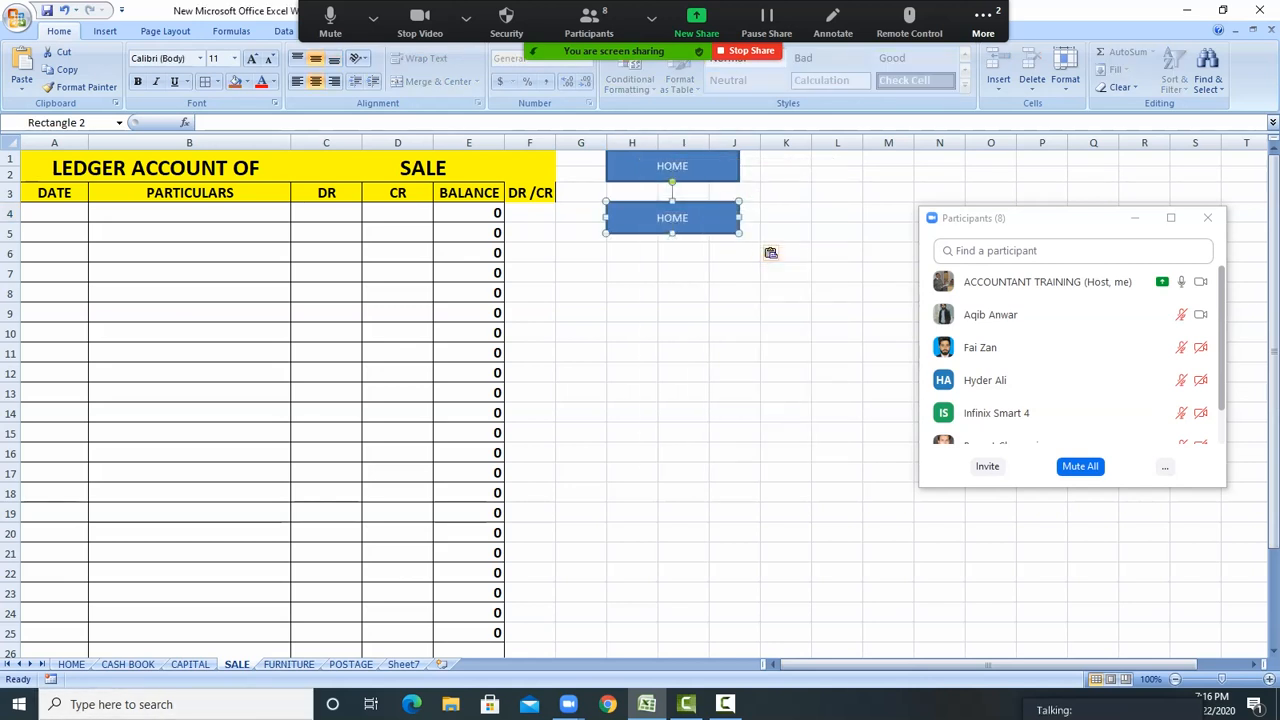
Paste the hyperlinked HOME rectangle at cell H4 of the FURNITURE sheet
{"action": "key", "text": "ctrl+Page_Down"}
{"action": "left_click", "coordinate": [632, 212]}
{"action": "right_click", "coordinate": [634, 211]}
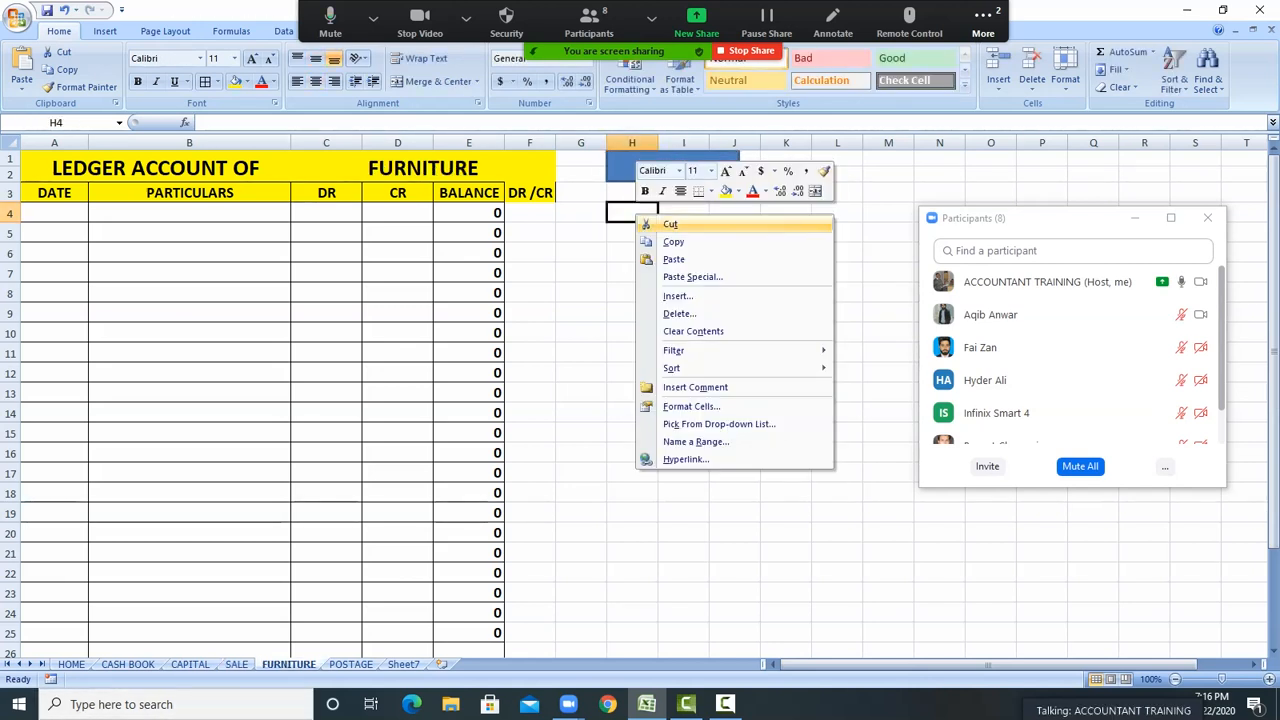
{"action": "left_click", "coordinate": [770, 252]}
Paste the hyperlinked HOME rectangle at cell H4 of the POSTAGE sheet
{"action": "key", "text": "ctrl+Page_Down"}
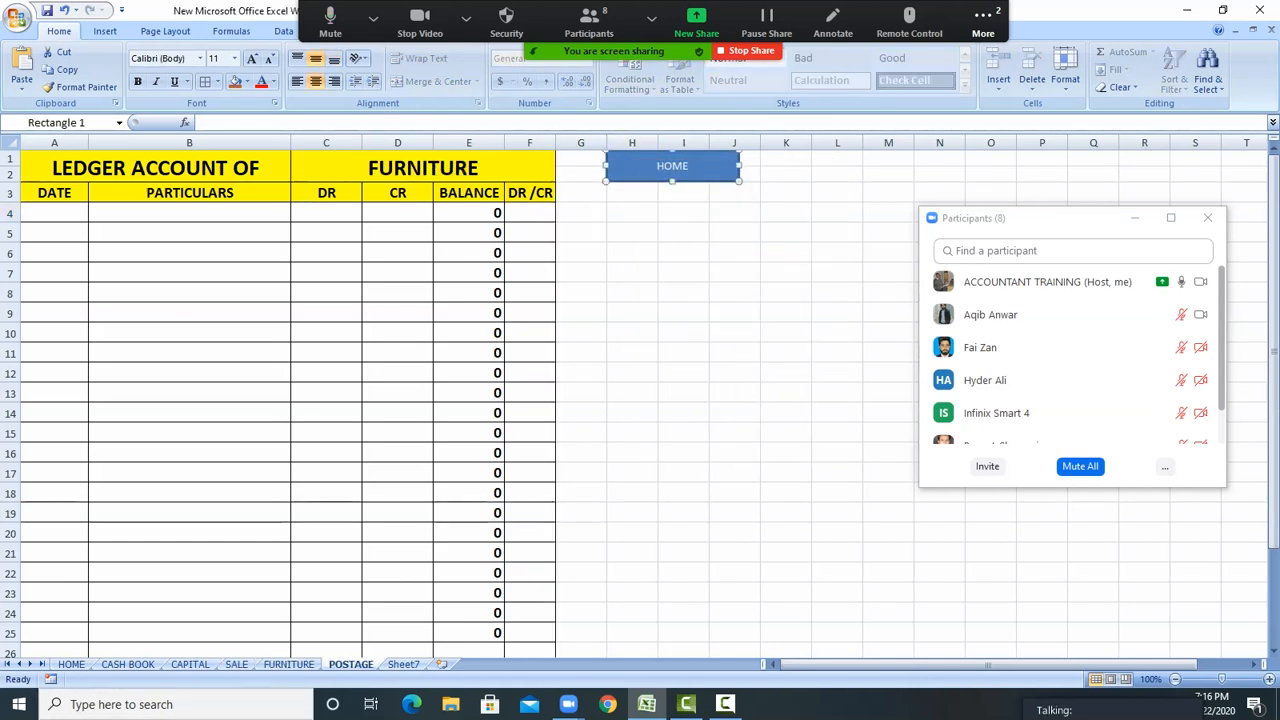
{"action": "left_click", "coordinate": [632, 212]}
{"action": "right_click", "coordinate": [634, 211]}
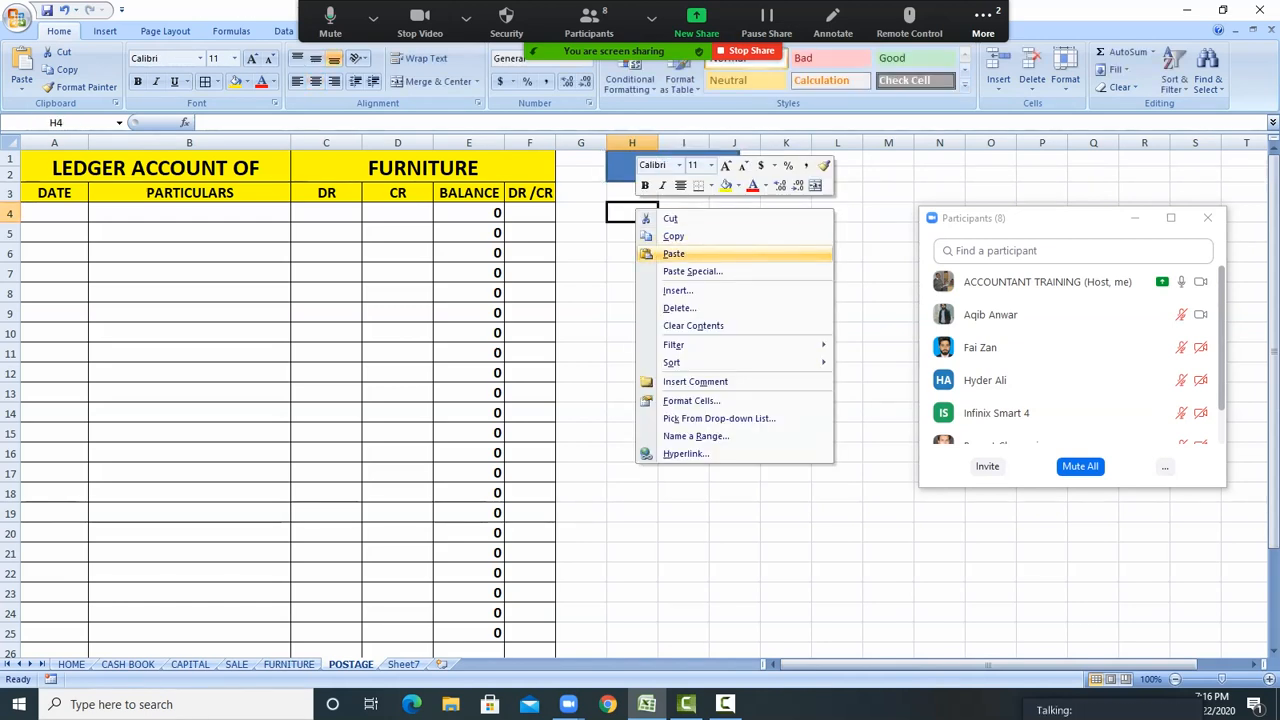
{"action": "left_click", "coordinate": [770, 252]}
Delete the old unlinked HOME rectangle at cell H1 from the POSTAGE and FURNITURE sheets
{"action": "left_click", "coordinate": [672, 167]}
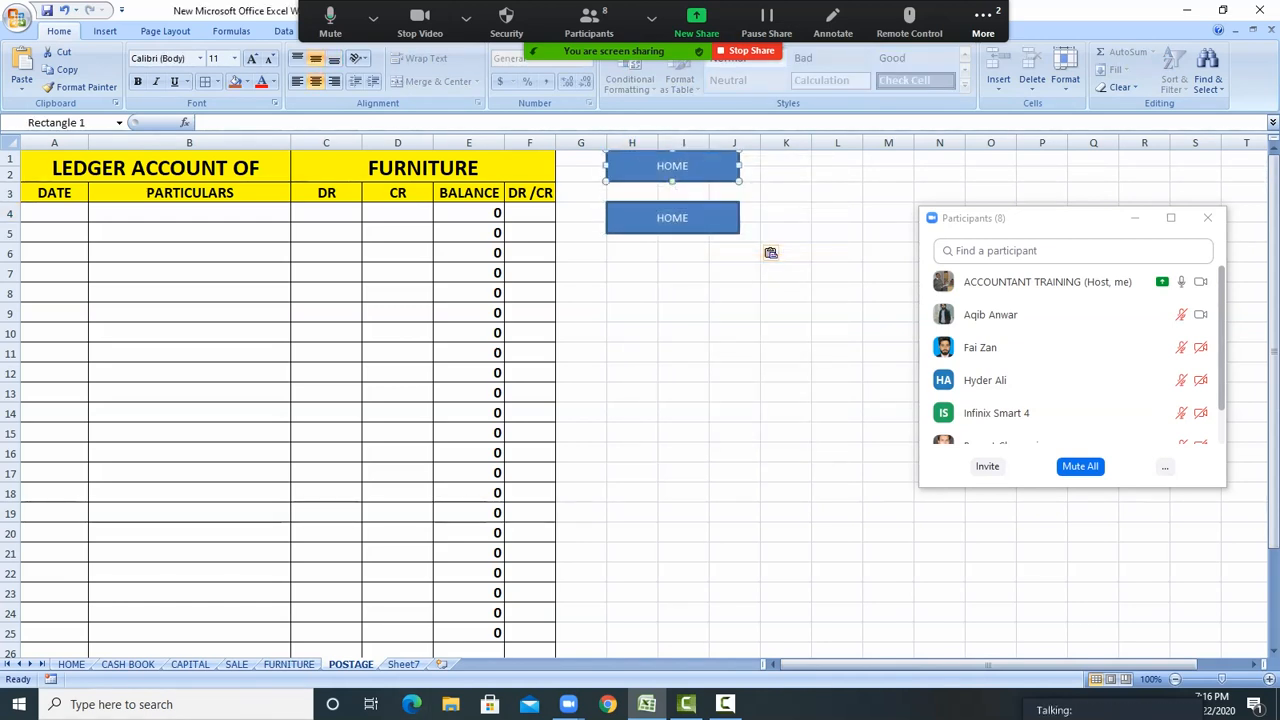
{"action": "key", "text": "Delete"}
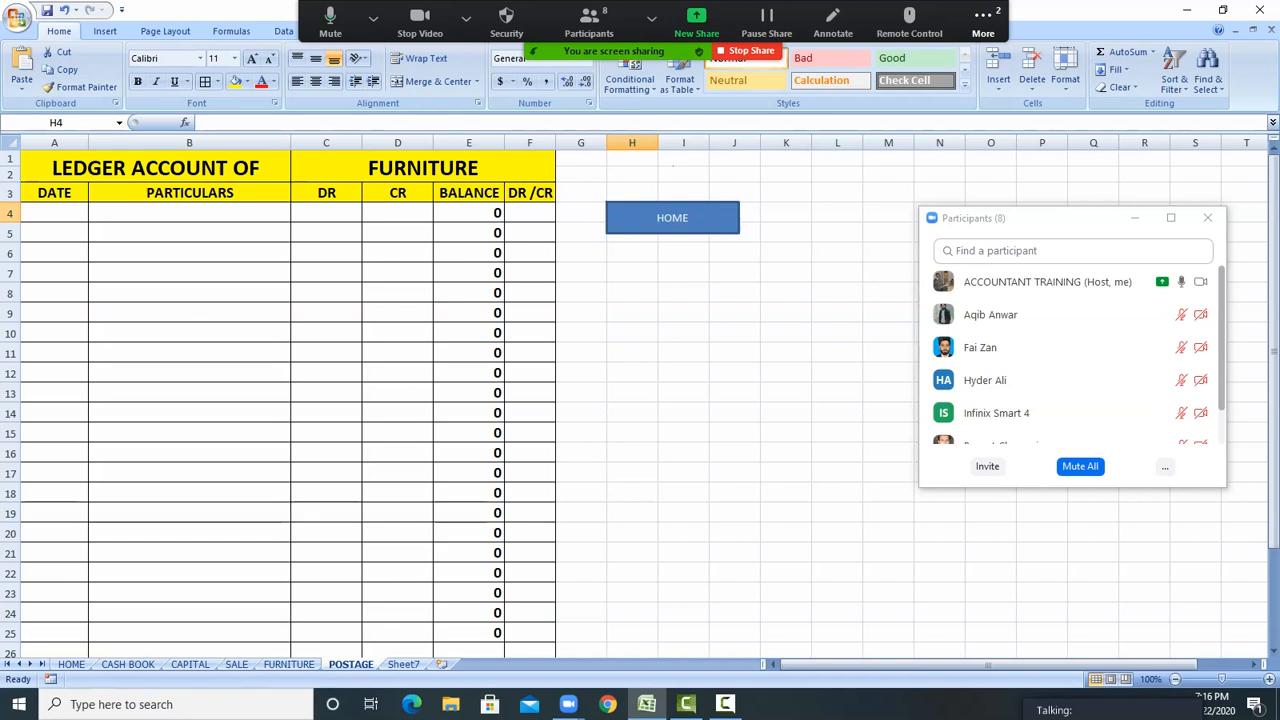
{"action": "left_click", "coordinate": [289, 664]}
{"action": "left_click", "coordinate": [672, 167]}
{"action": "key", "text": "Delete"}
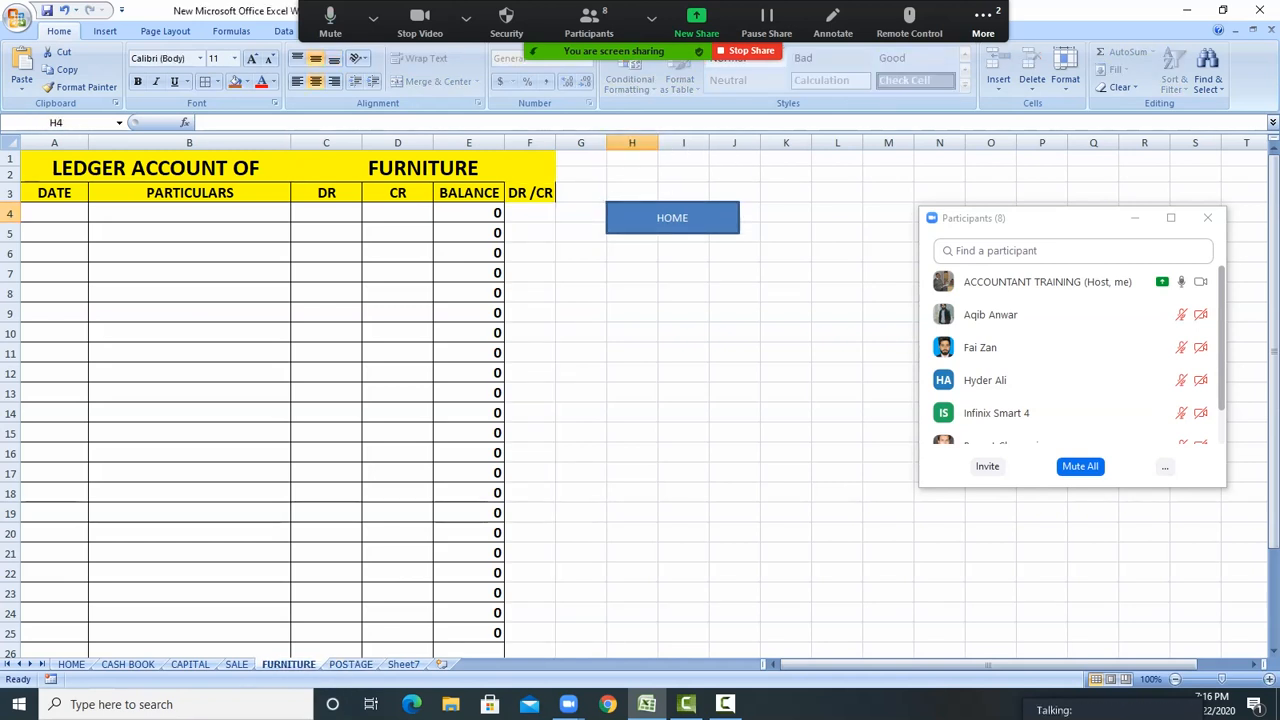
Delete the old unlinked HOME rectangle at cell H1 from the SALE and CAPITAL sheets
{"action": "left_click", "coordinate": [236, 664]}
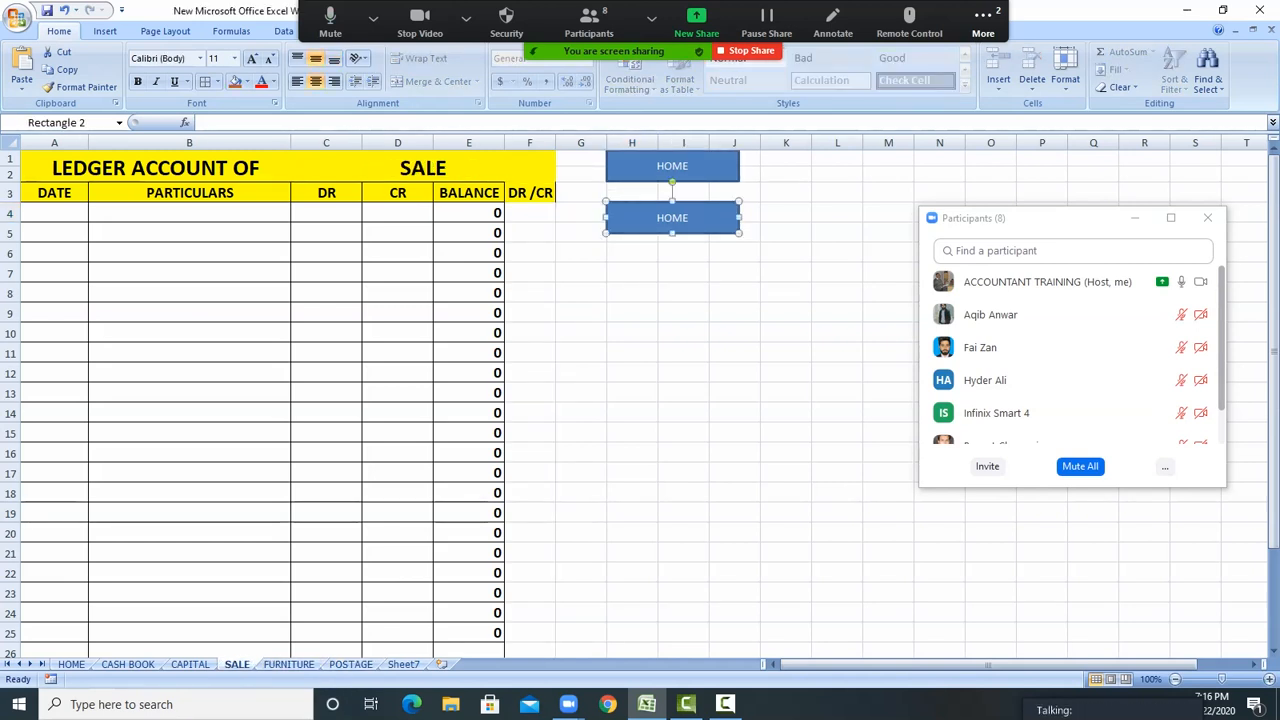
{"action": "left_click", "coordinate": [672, 167]}
{"action": "key", "text": "Delete"}
{"action": "left_click", "coordinate": [190, 664]}
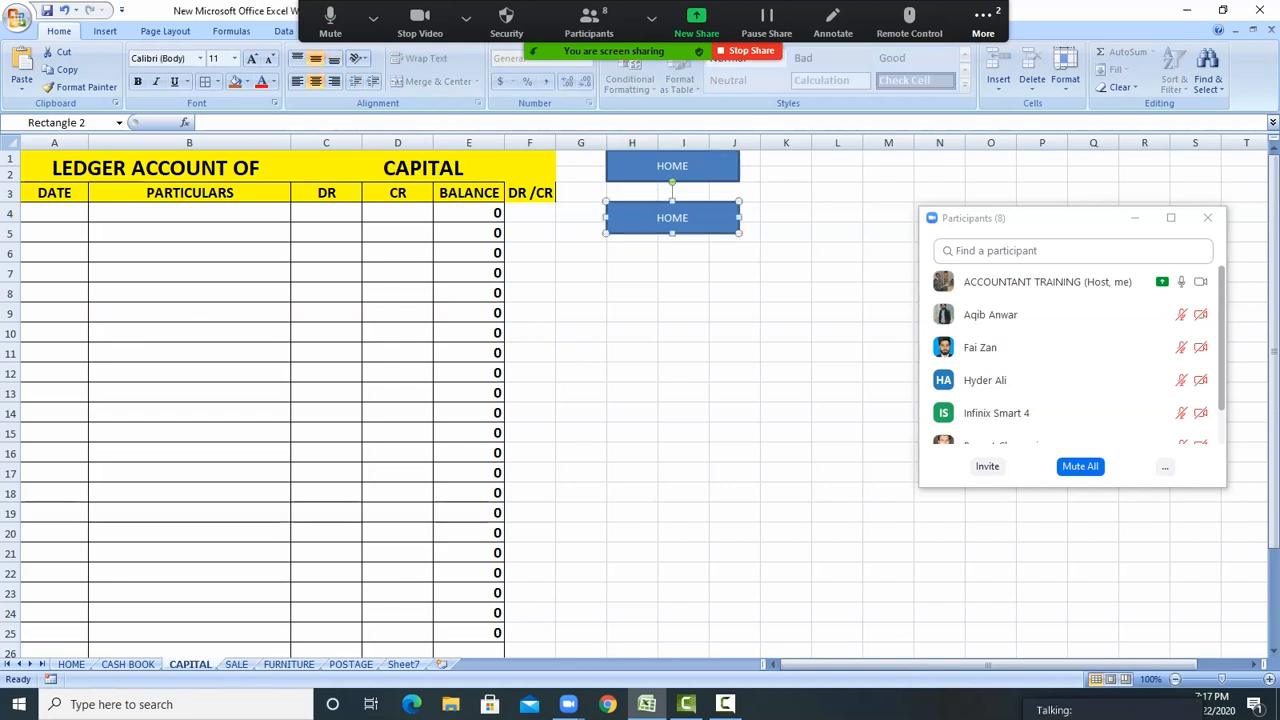
{"action": "left_click", "coordinate": [672, 167]}
{"action": "key", "text": "Delete"}
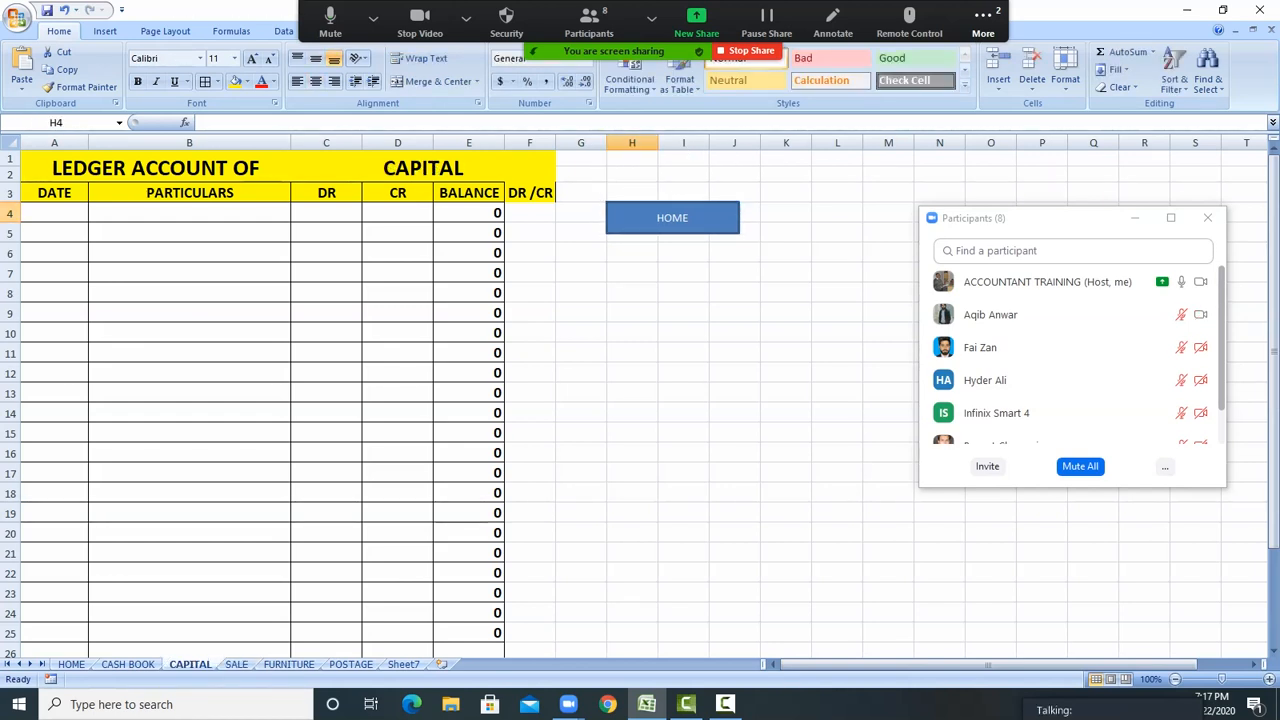
Go to the CASH BOOK sheet and follow its HOME rectangle link back to the HOME sheet
{"action": "left_click", "coordinate": [127, 664]}
{"action": "left_click", "coordinate": [727, 312]}
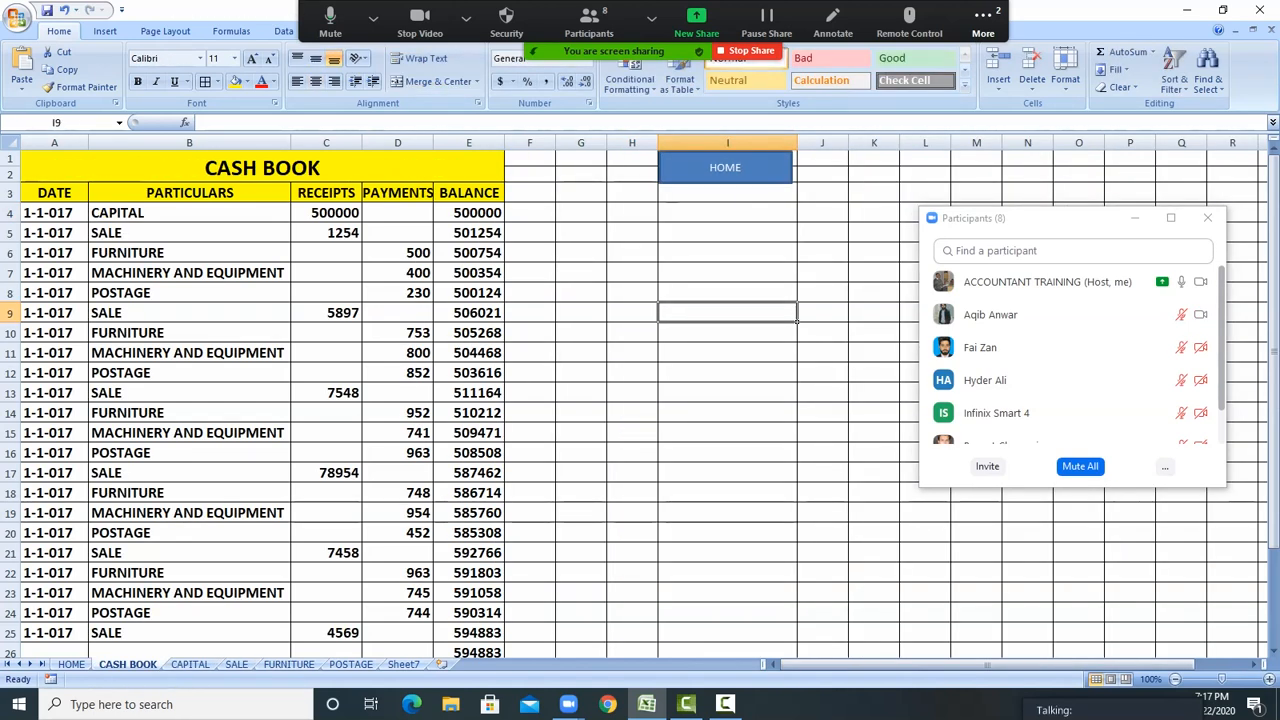
{"action": "left_click", "coordinate": [725, 167]}
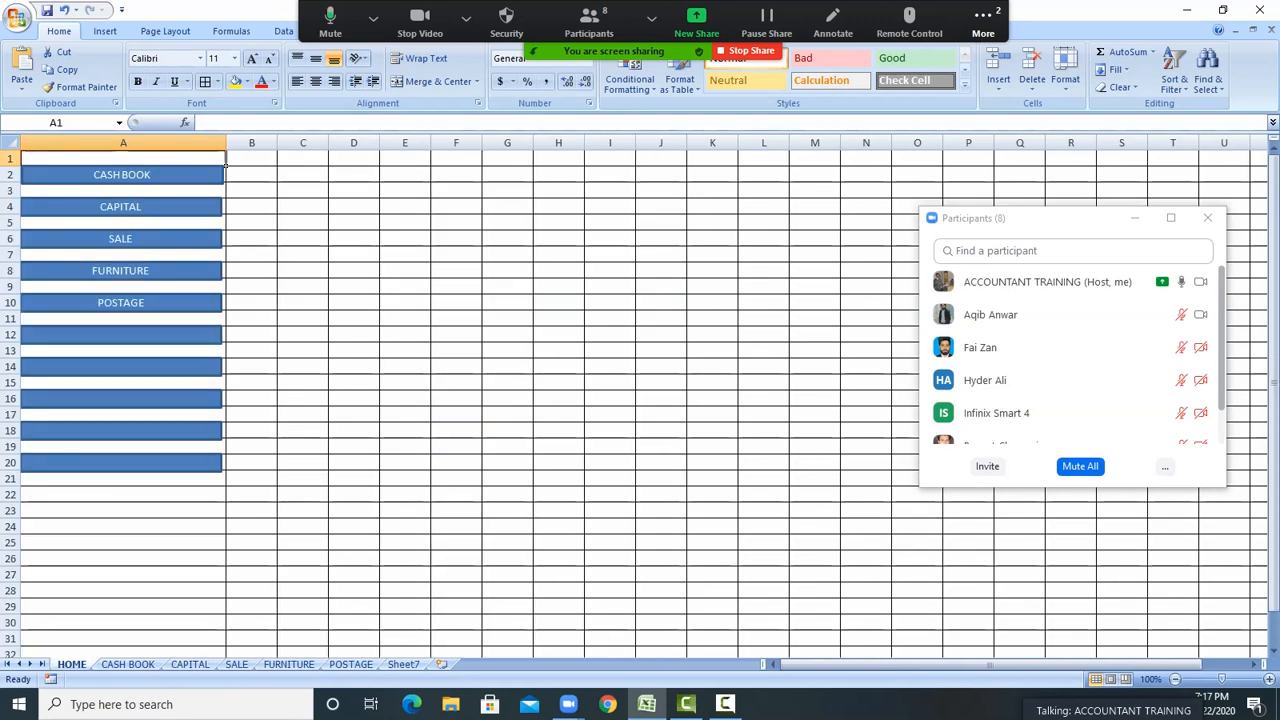
Hyperlink the CAPITAL rectangle on the HOME sheet to cell A1 of the CAPITAL sheet
{"action": "right_click", "coordinate": [172, 206]}
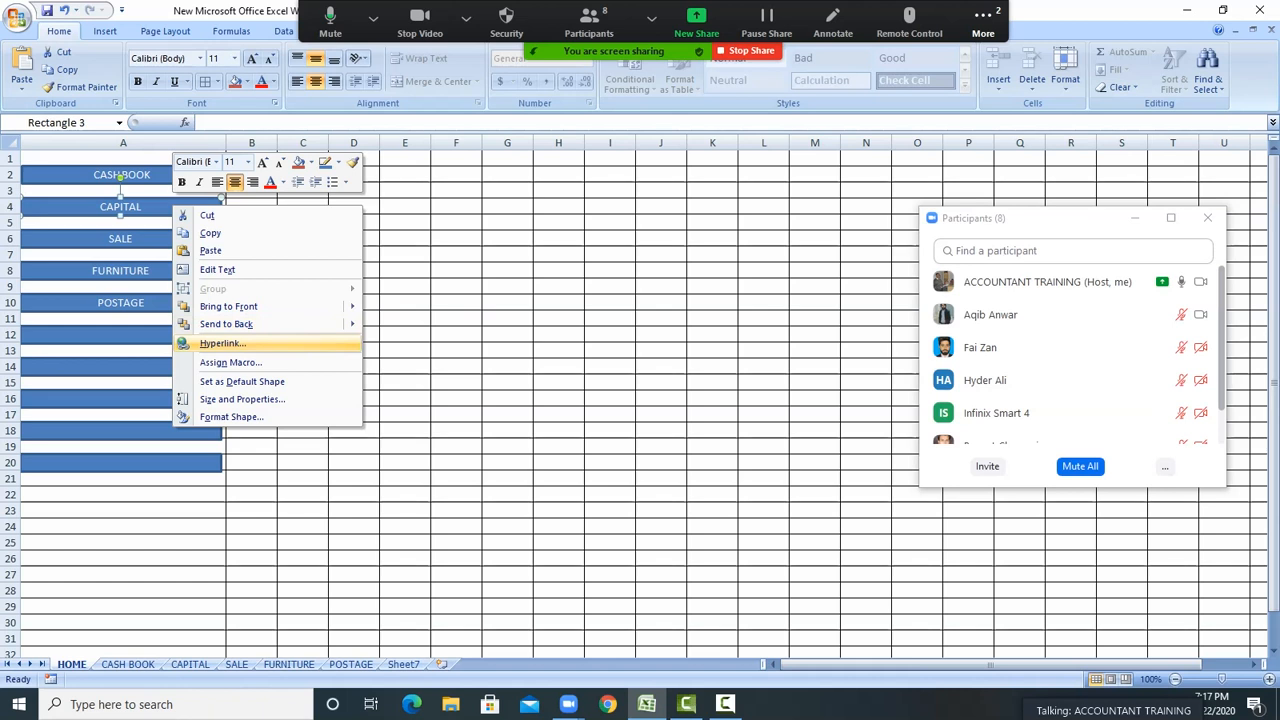
{"action": "key", "text": "Return"}
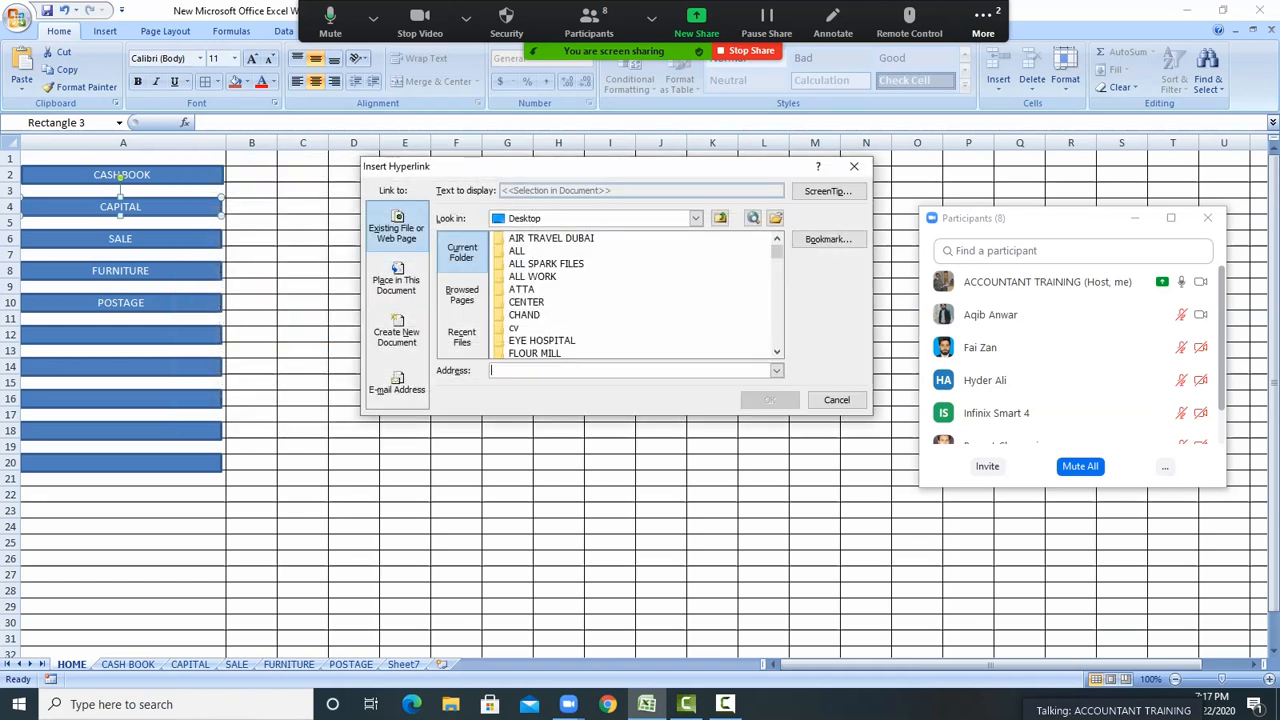
{"action": "left_click", "coordinate": [828, 239]}
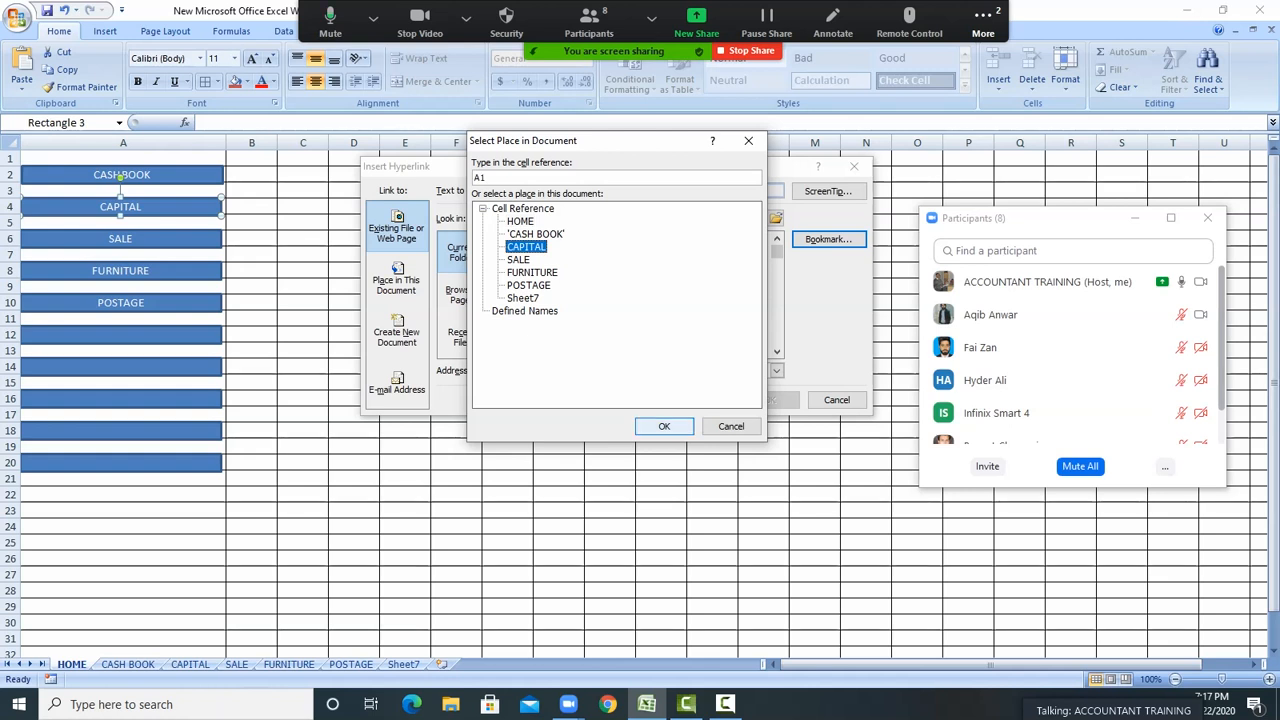
{"action": "key", "text": "Return"}
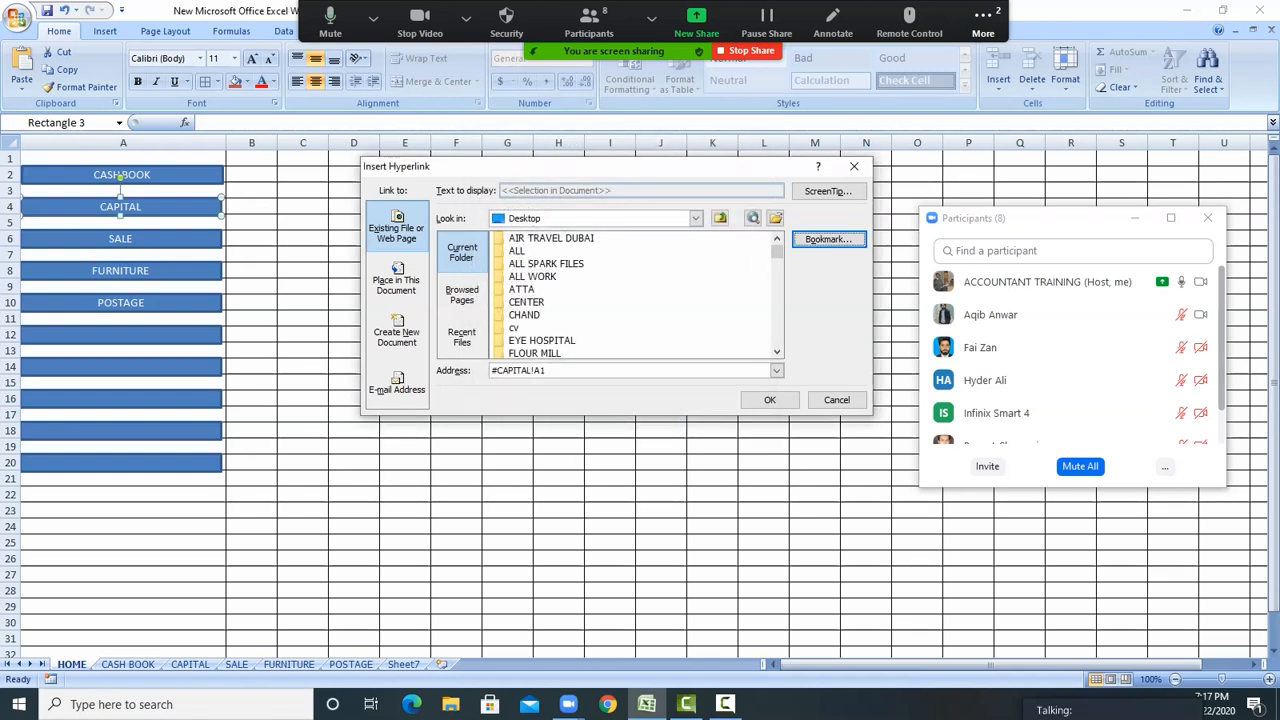
{"action": "left_click", "coordinate": [769, 399]}
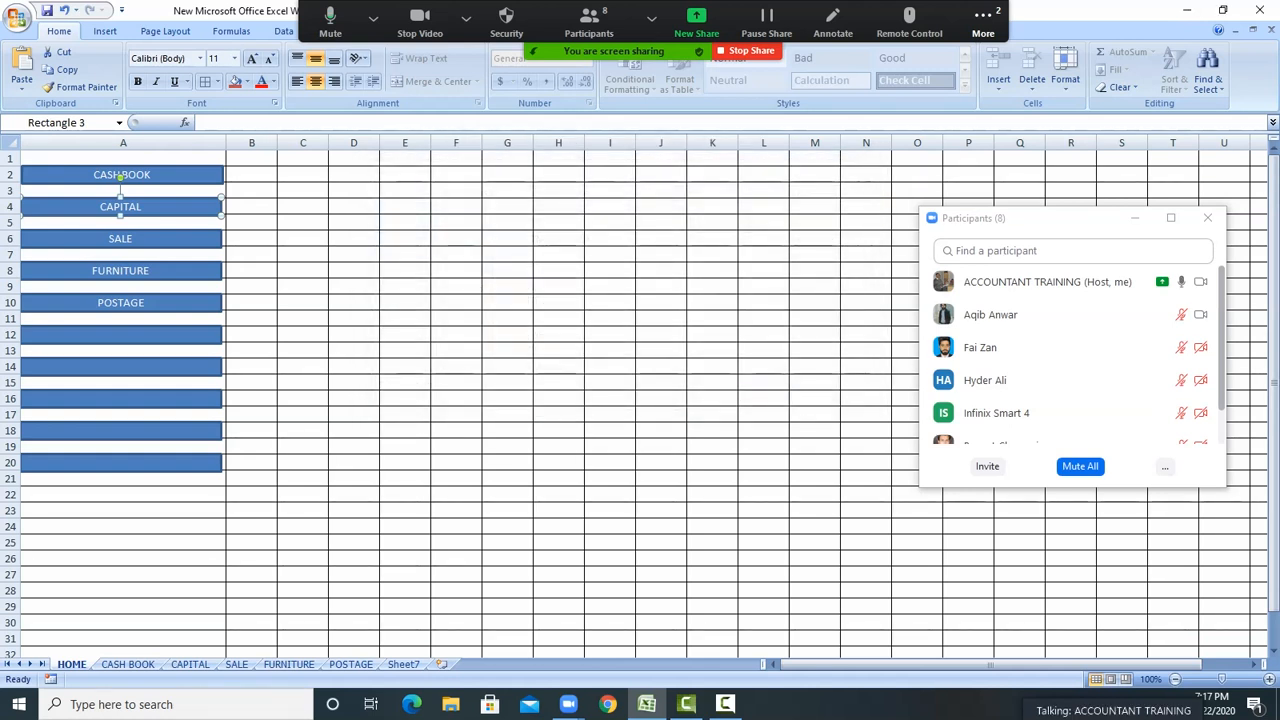
{"action": "left_click", "coordinate": [303, 286]}
Test the CAPITAL rectangle link and return to the HOME sheet through the CAPITAL sheet's HOME rectangle
{"action": "left_click", "coordinate": [120, 206]}
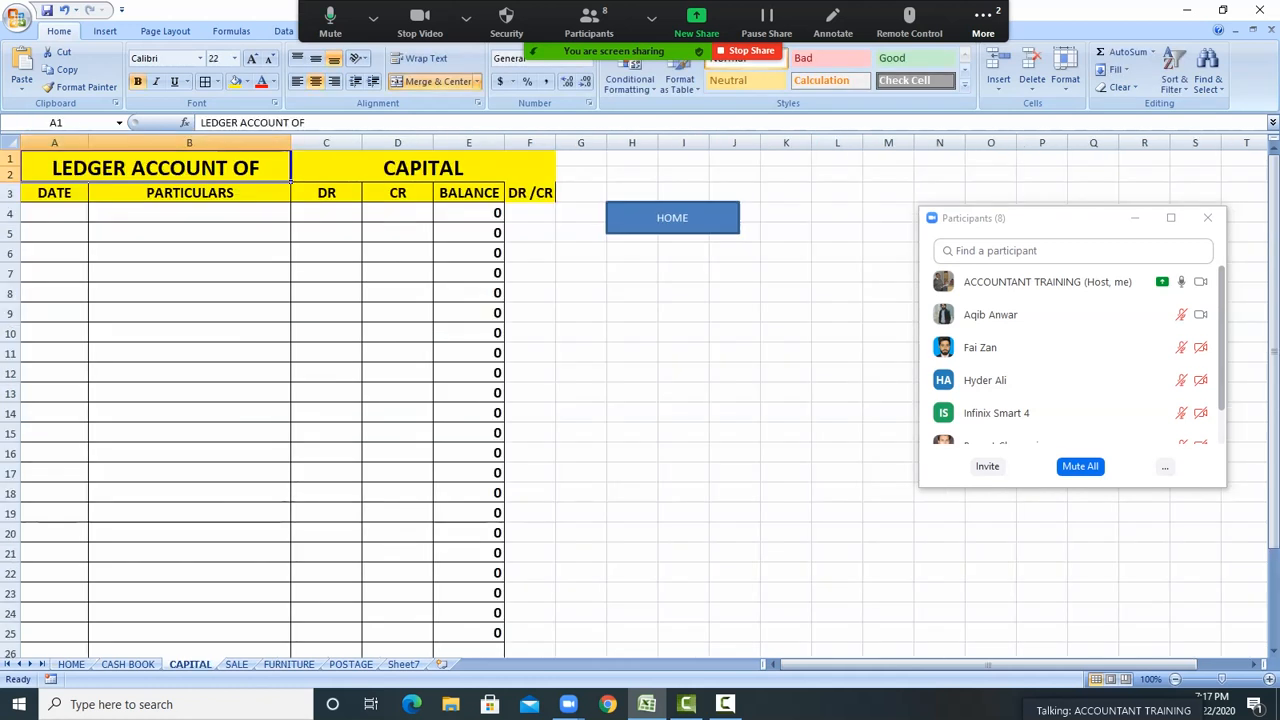
{"action": "left_click", "coordinate": [423, 168]}
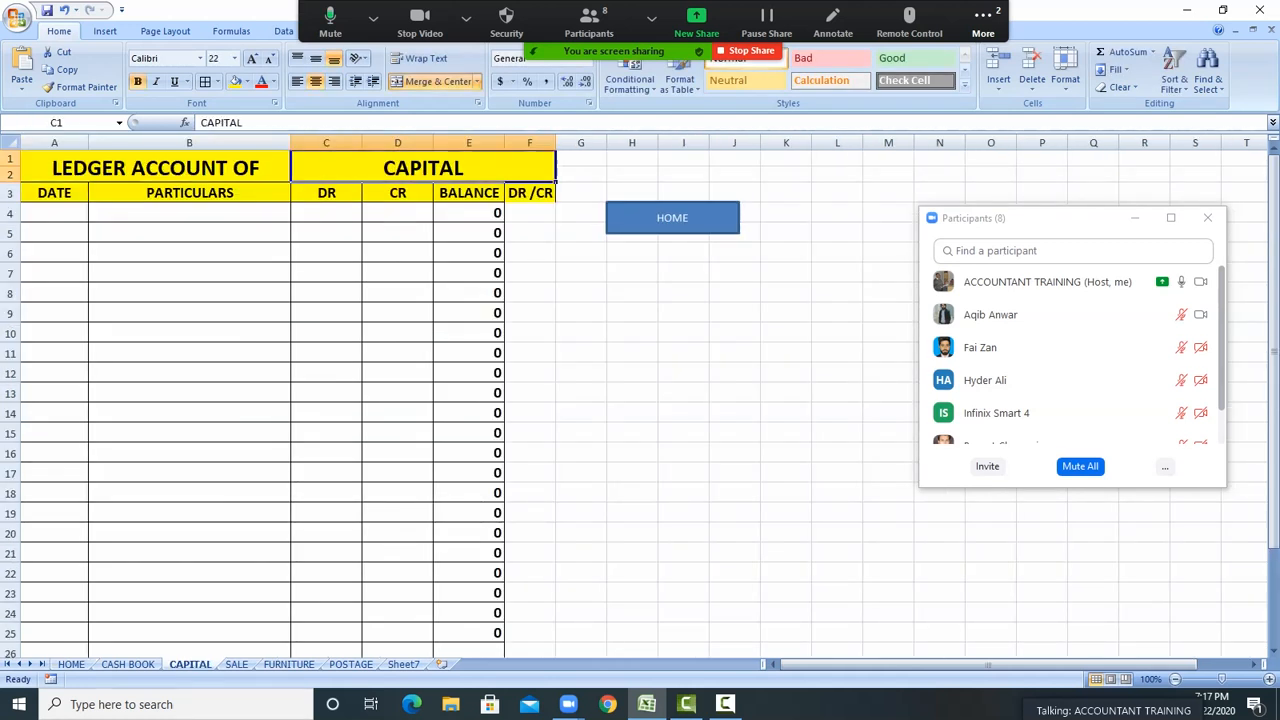
{"action": "left_click", "coordinate": [672, 218]}
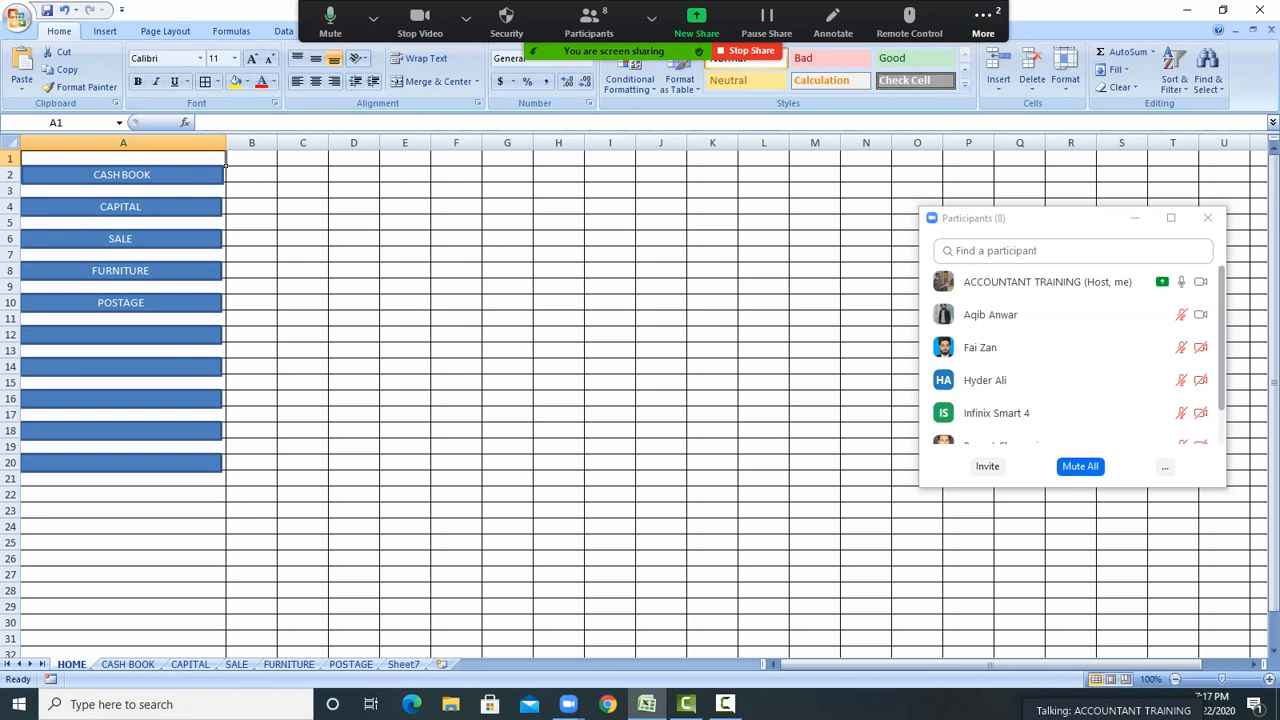
Hyperlink the SALE rectangle on the HOME sheet to cell A1 of the SALE sheet
{"action": "right_click", "coordinate": [140, 238]}
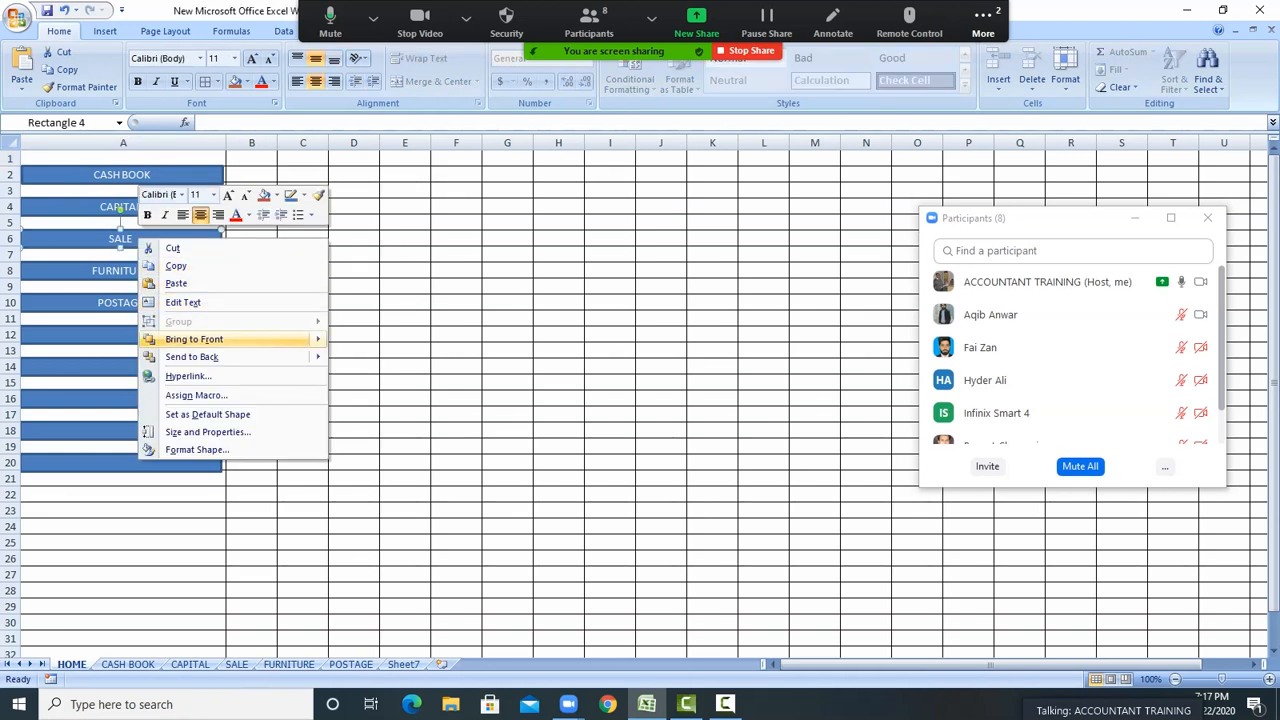
{"action": "left_click", "coordinate": [188, 376]}
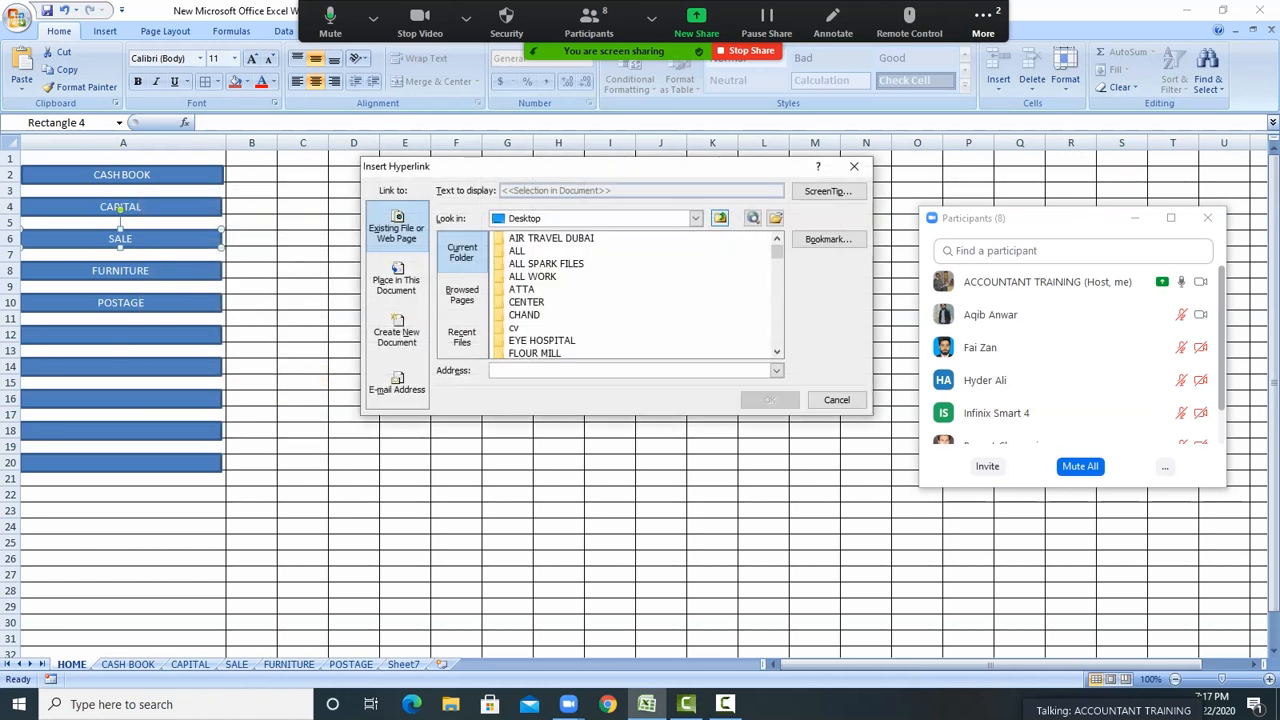
{"action": "left_click", "coordinate": [828, 239]}
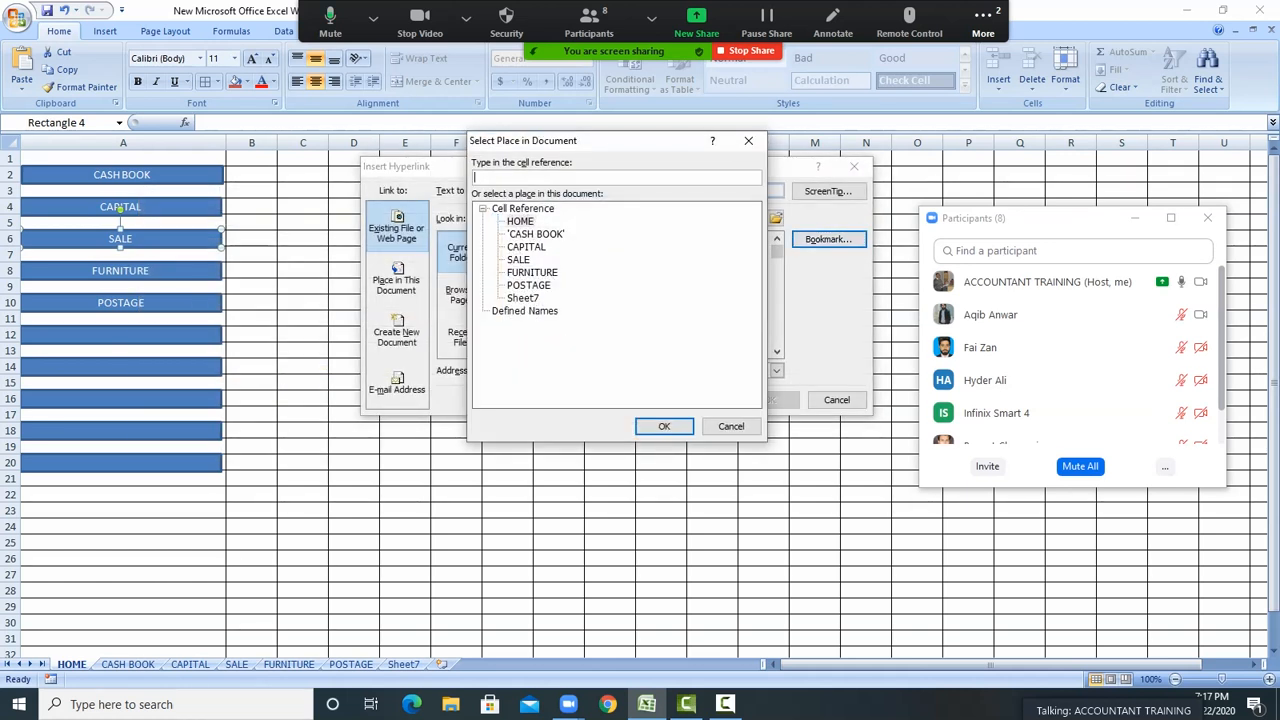
{"action": "left_click", "coordinate": [664, 426]}
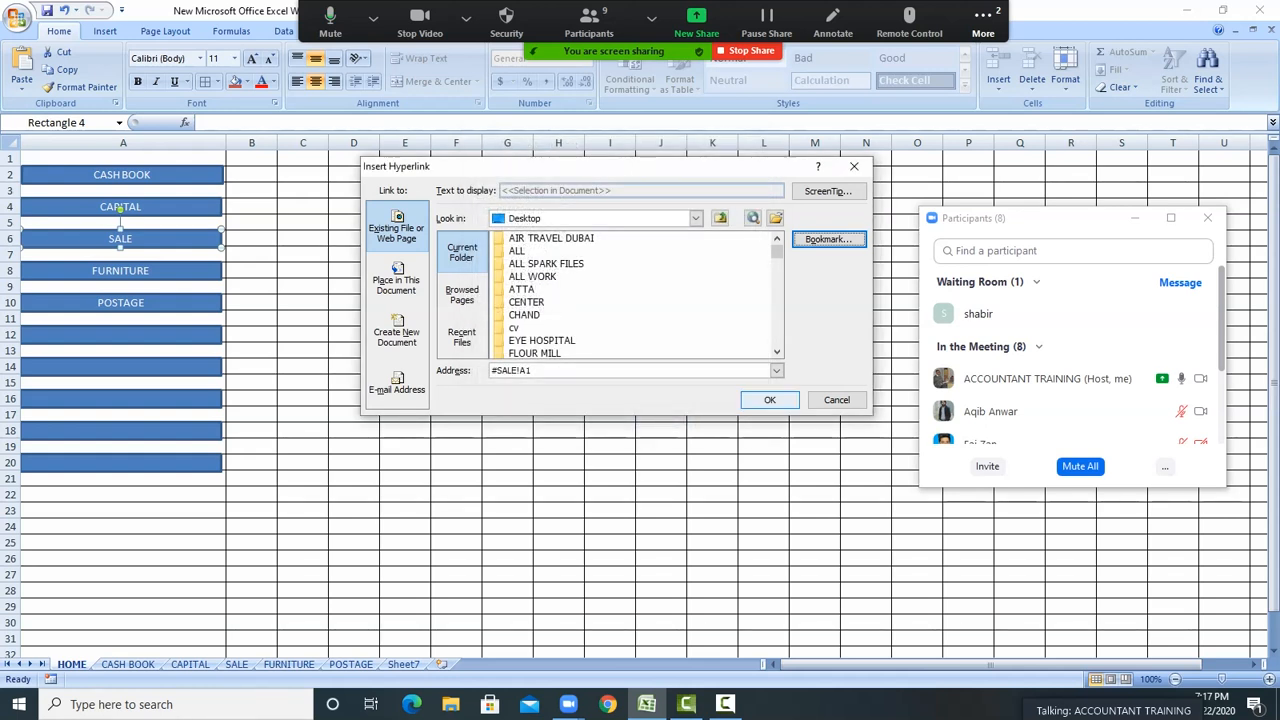
{"action": "key", "text": "Return"}
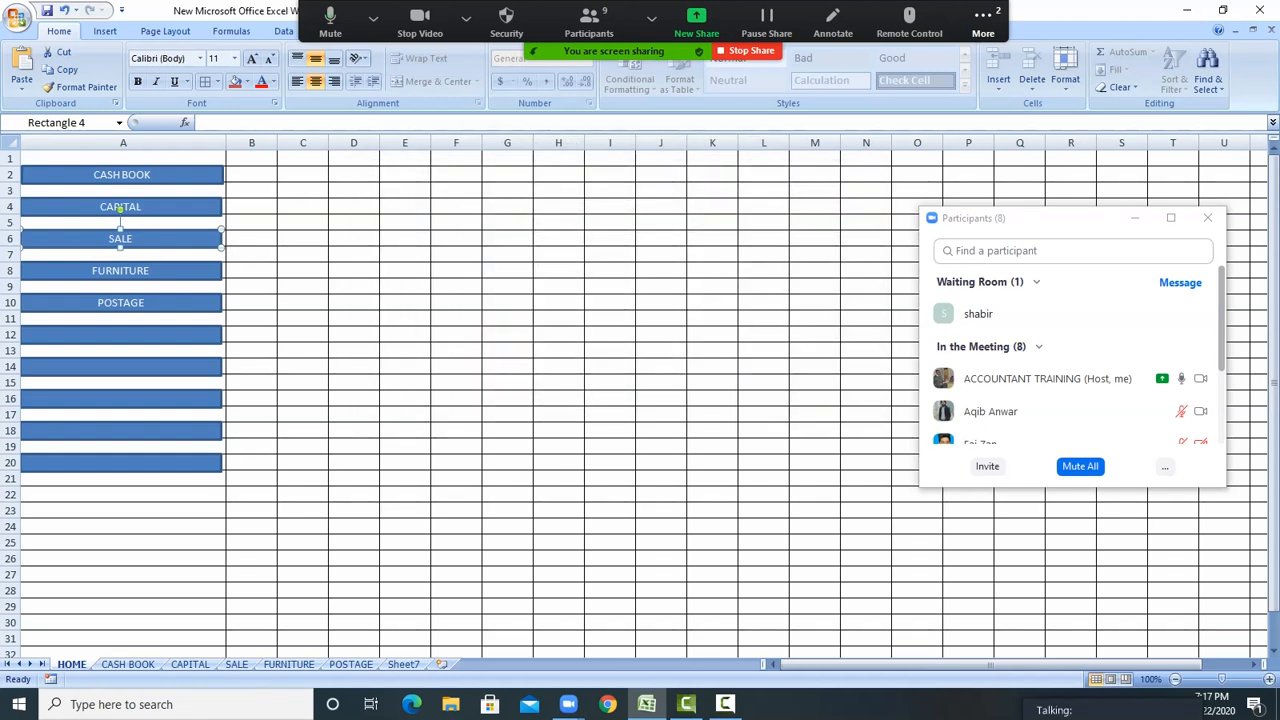
Test the SALE rectangle link and return to the HOME sheet through the SALE sheet's HOME rectangle
{"action": "left_click", "coordinate": [303, 287]}
{"action": "left_click", "coordinate": [120, 239]}
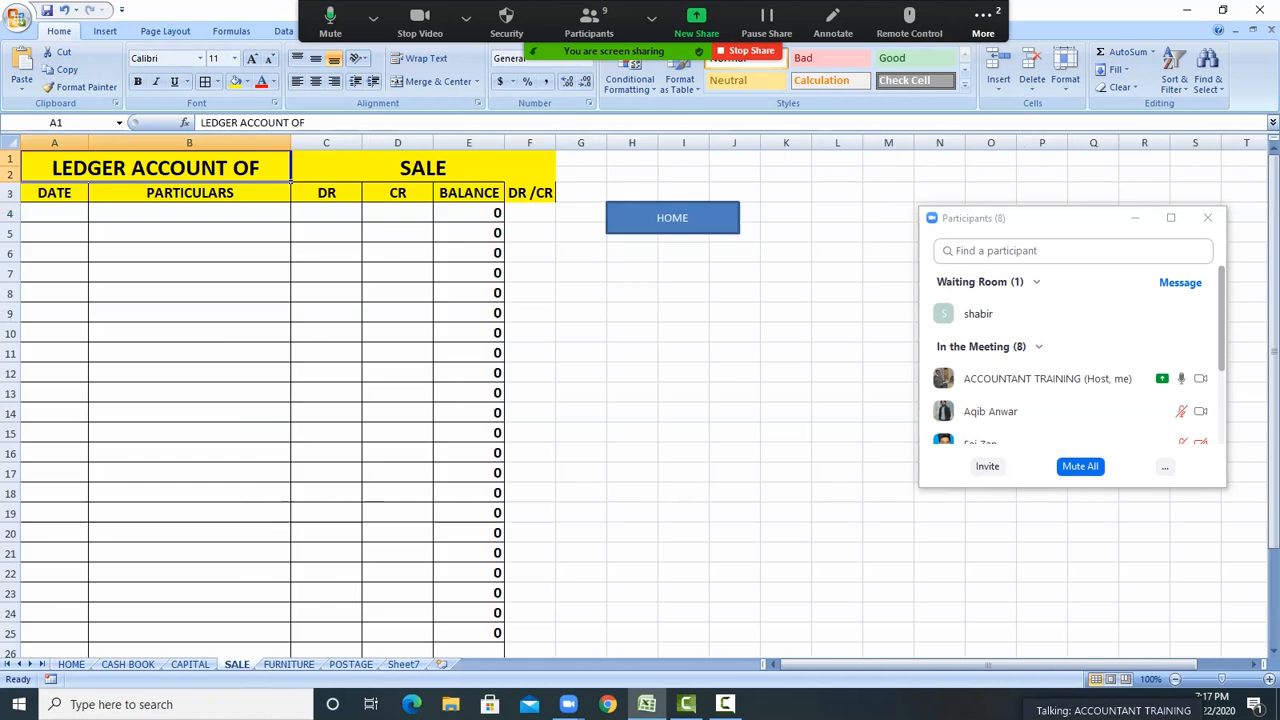
{"action": "left_click", "coordinate": [423, 168]}
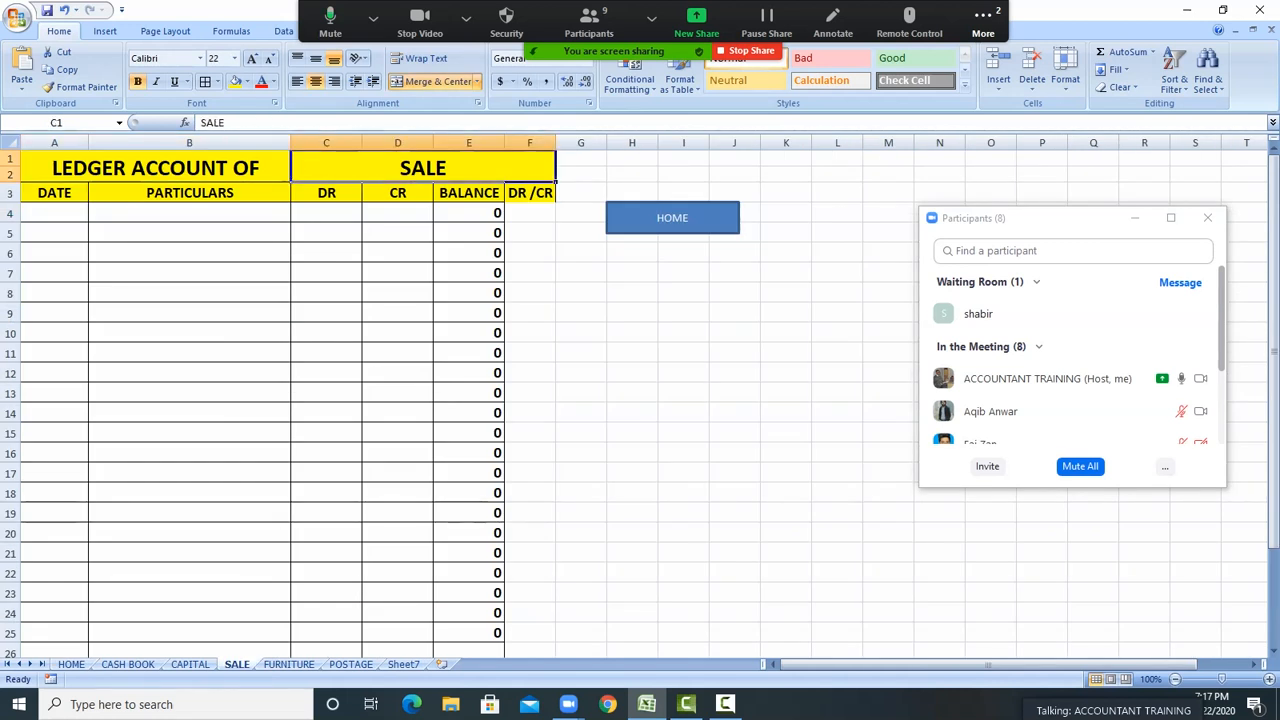
{"action": "left_click", "coordinate": [672, 218]}
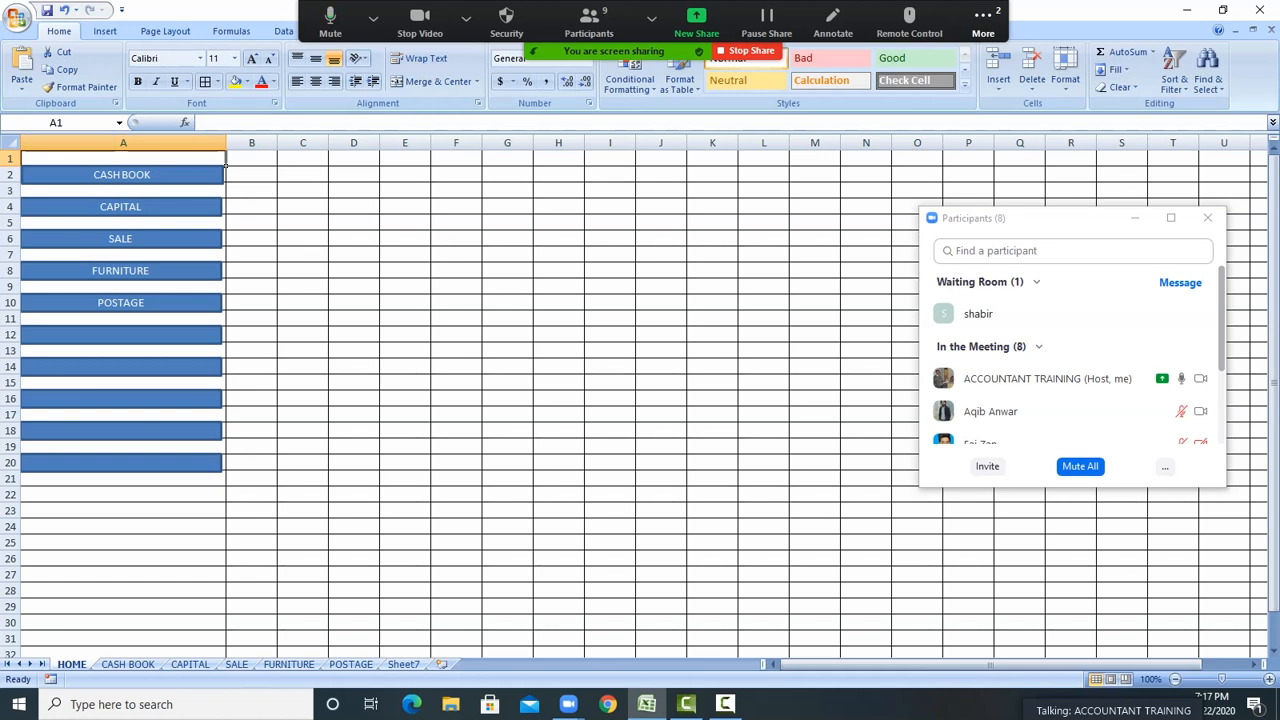
{"action": "left_click", "coordinate": [302, 286]}
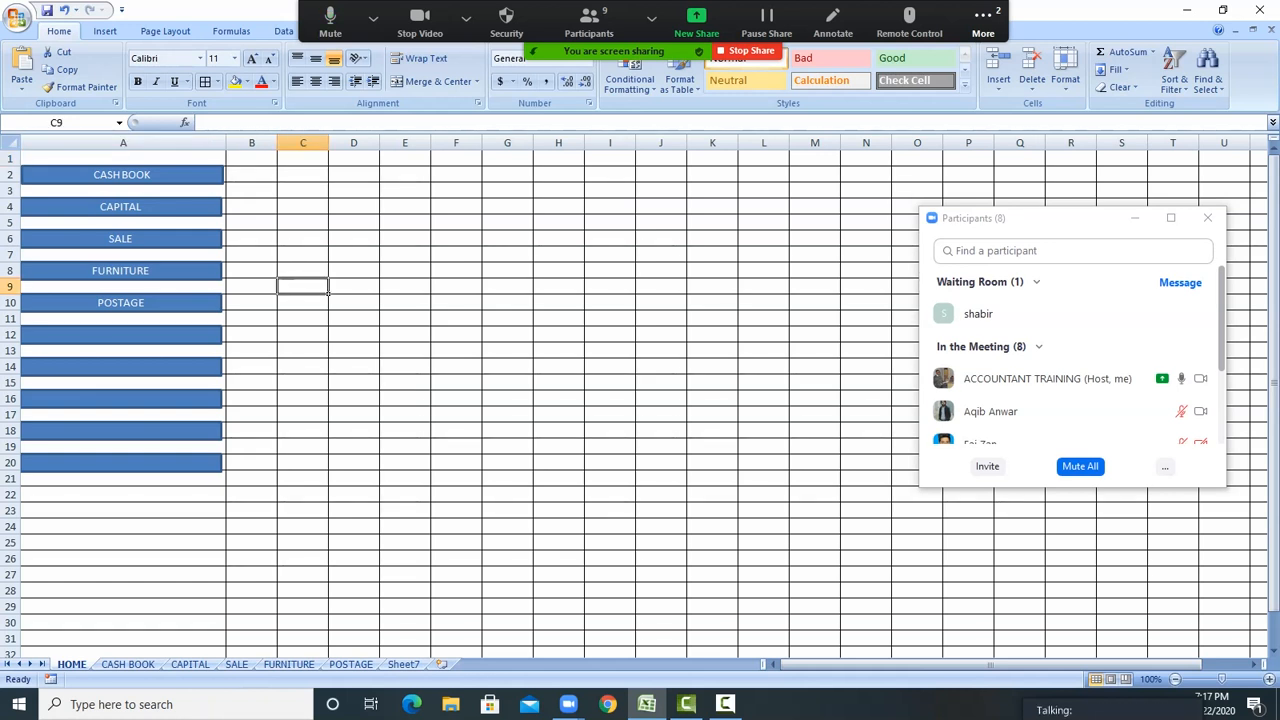
Hyperlink the FURNITURE rectangle on the HOME sheet to cell A1 of the FURNITURE sheet
{"action": "right_click", "coordinate": [164, 272]}
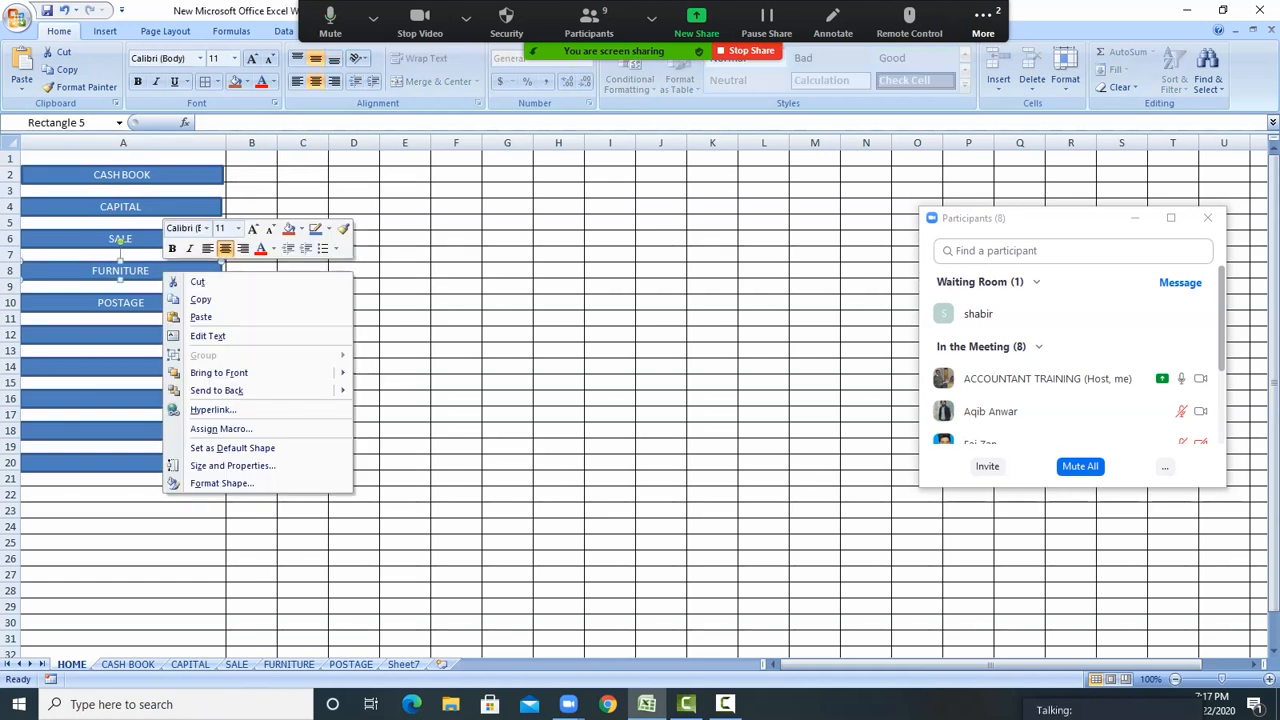
{"action": "key", "text": "Return"}
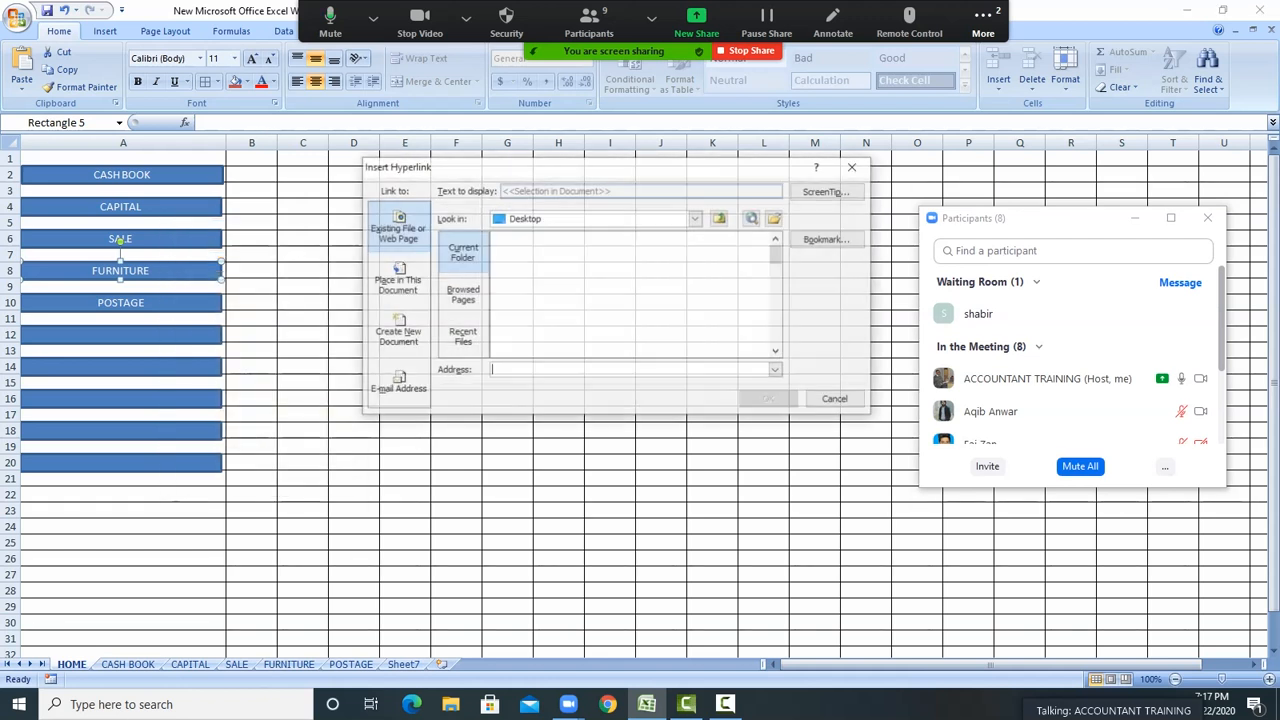
{"action": "left_click", "coordinate": [828, 239]}
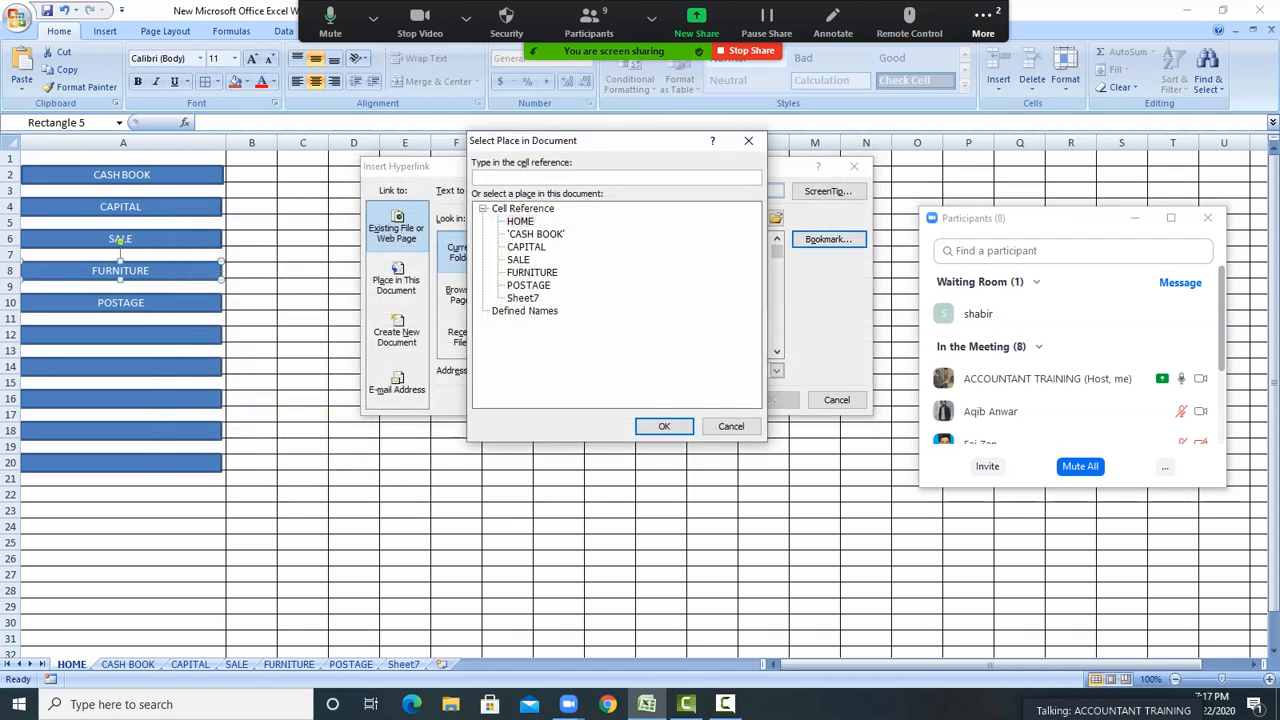
{"action": "key", "text": "Return"}
{"action": "key", "text": "Return"}
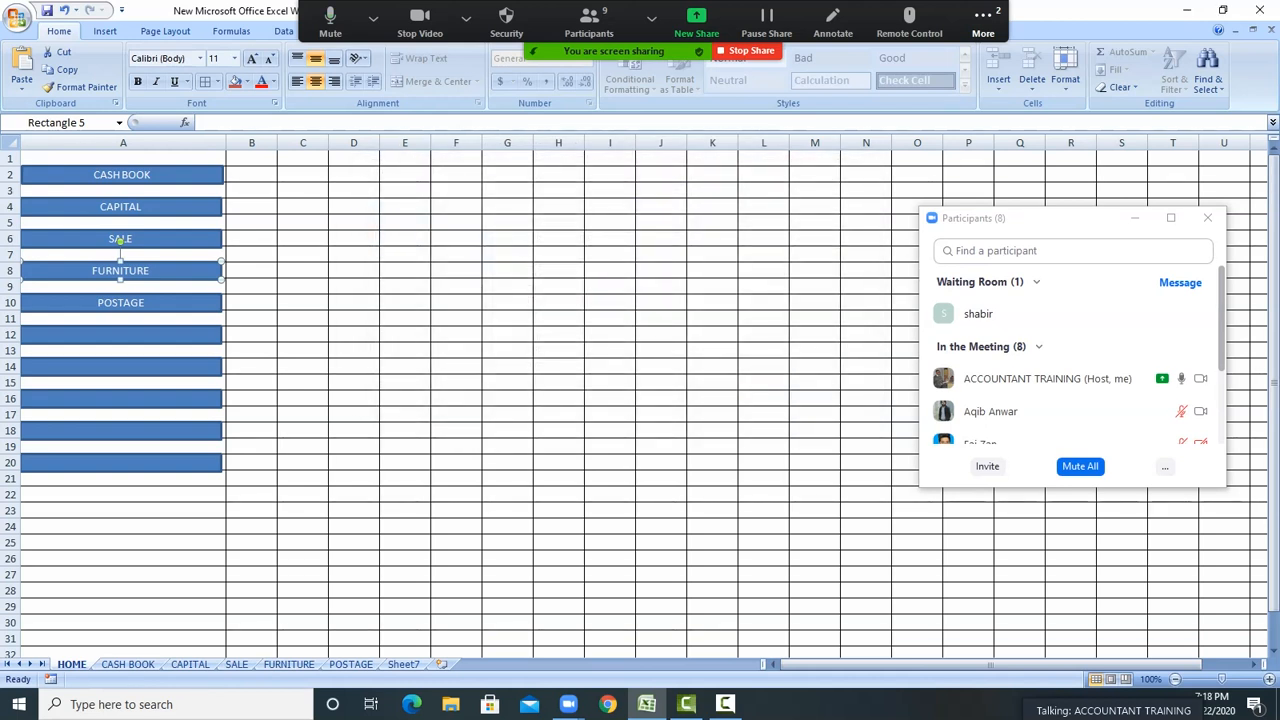
Test the FURNITURE rectangle link and return to the HOME sheet through the FURNITURE sheet's HOME rectangle
{"action": "left_click", "coordinate": [353, 334]}
{"action": "left_click", "coordinate": [120, 270]}
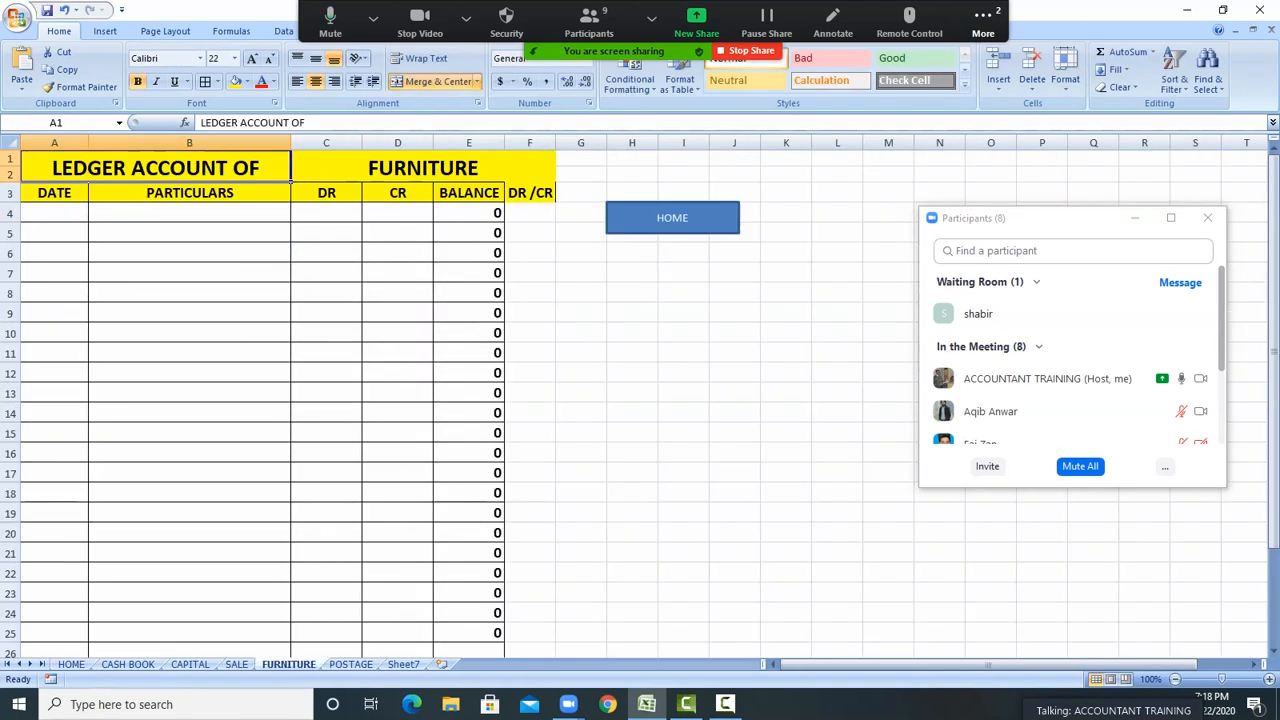
{"action": "left_click", "coordinate": [672, 217]}
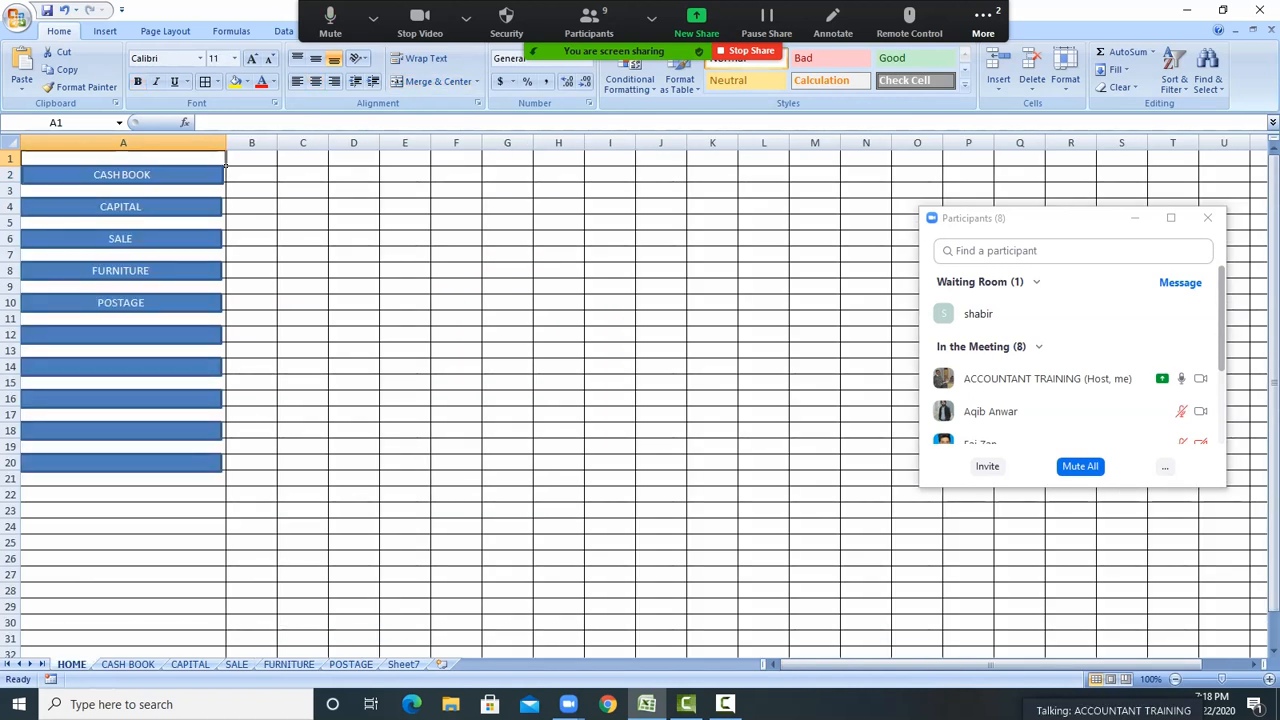
Open the hyperlink settings for the POSTAGE rectangle on the HOME sheet
{"action": "right_click", "coordinate": [156, 302]}
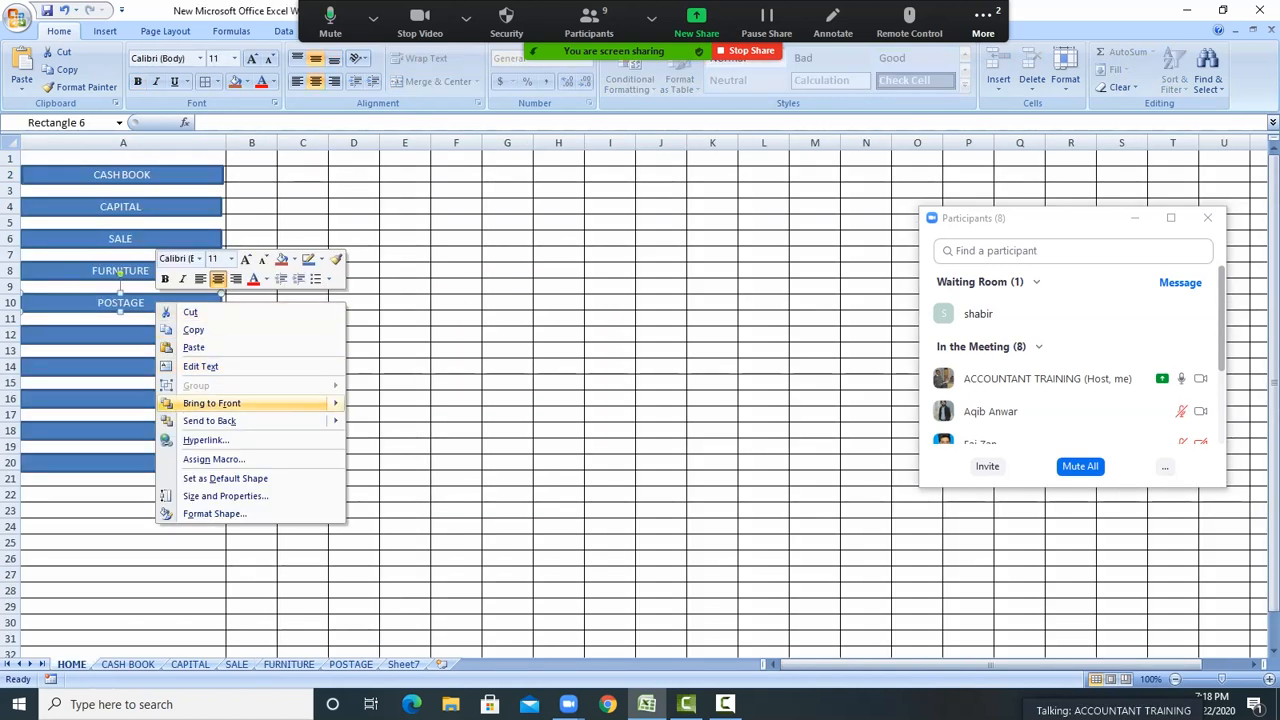
{"action": "left_click", "coordinate": [205, 440]}
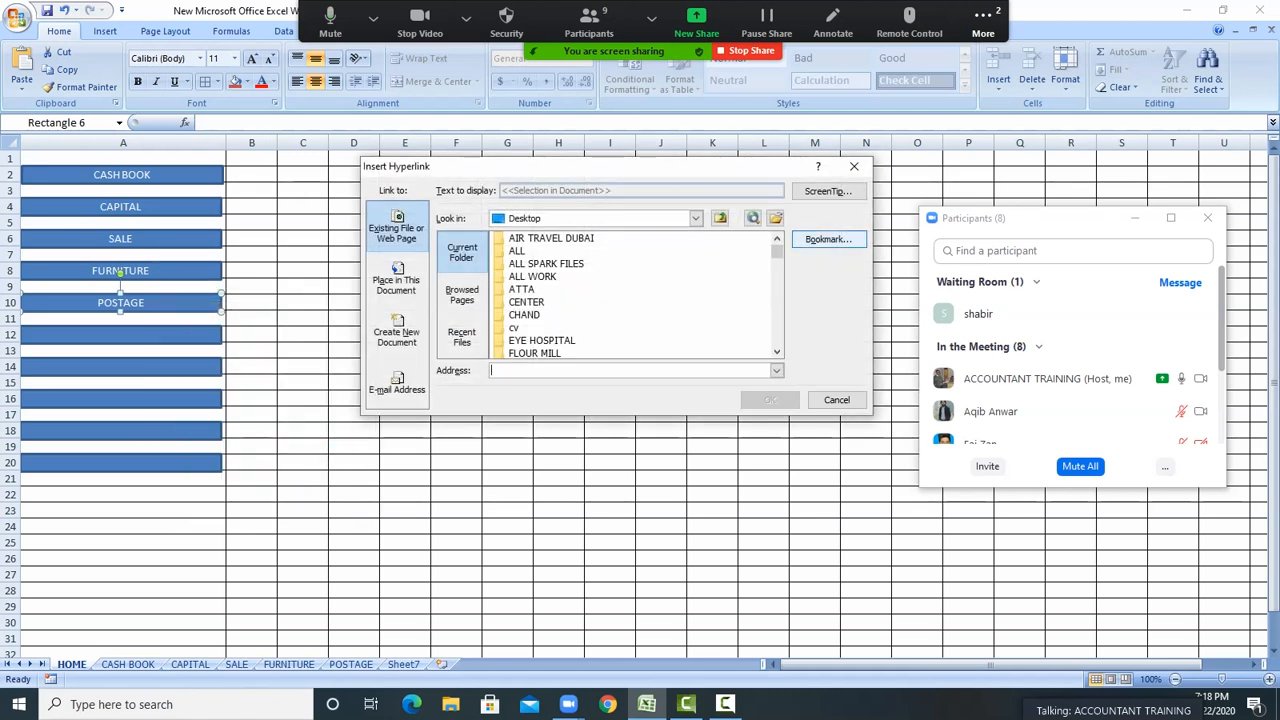
Link the POSTAGE shape on the HOME sheet to the POSTAGE sheet as a bookmark within the workbook
{"action": "left_click", "coordinate": [828, 239]}
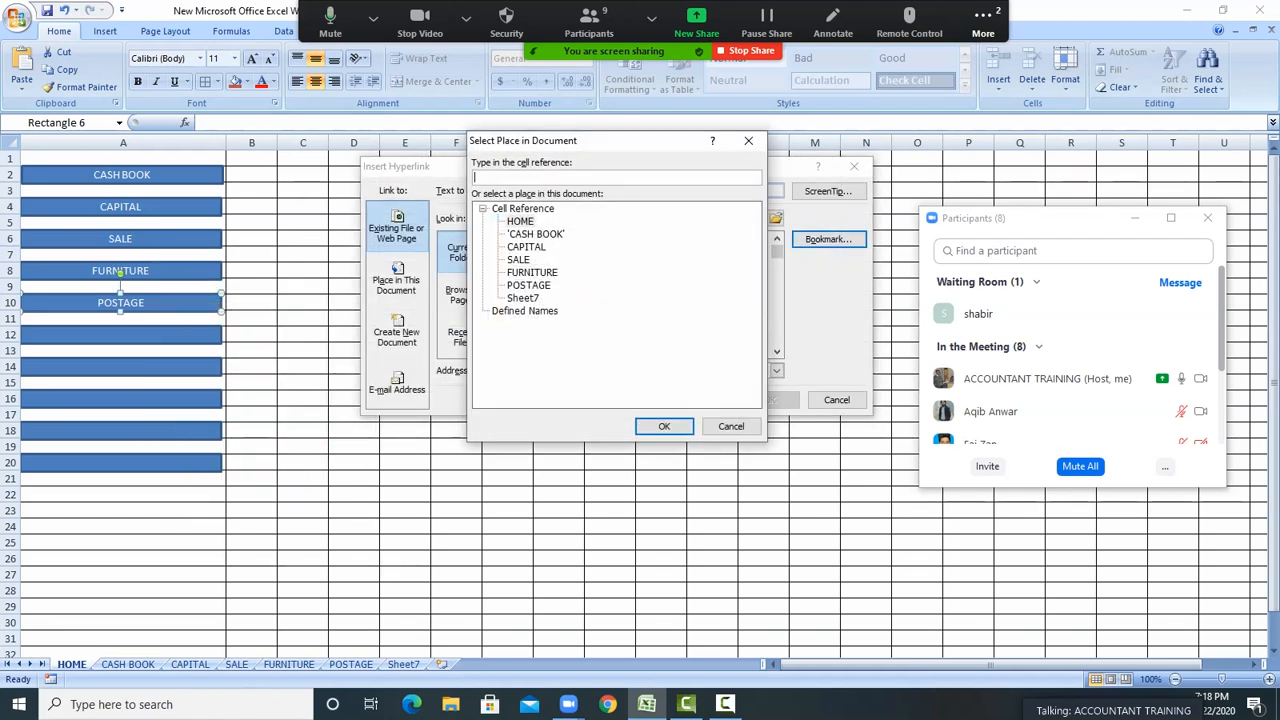
{"action": "left_click", "coordinate": [528, 285]}
{"action": "left_click", "coordinate": [664, 426]}
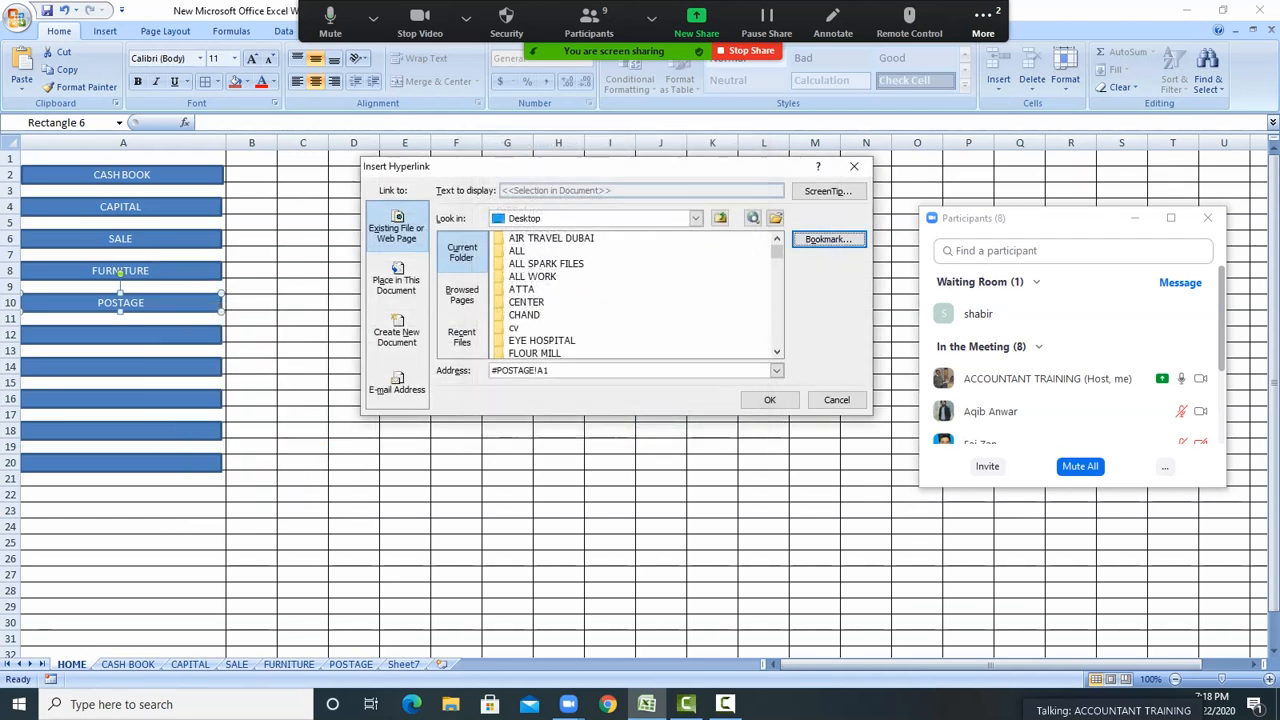
{"action": "left_click", "coordinate": [770, 399]}
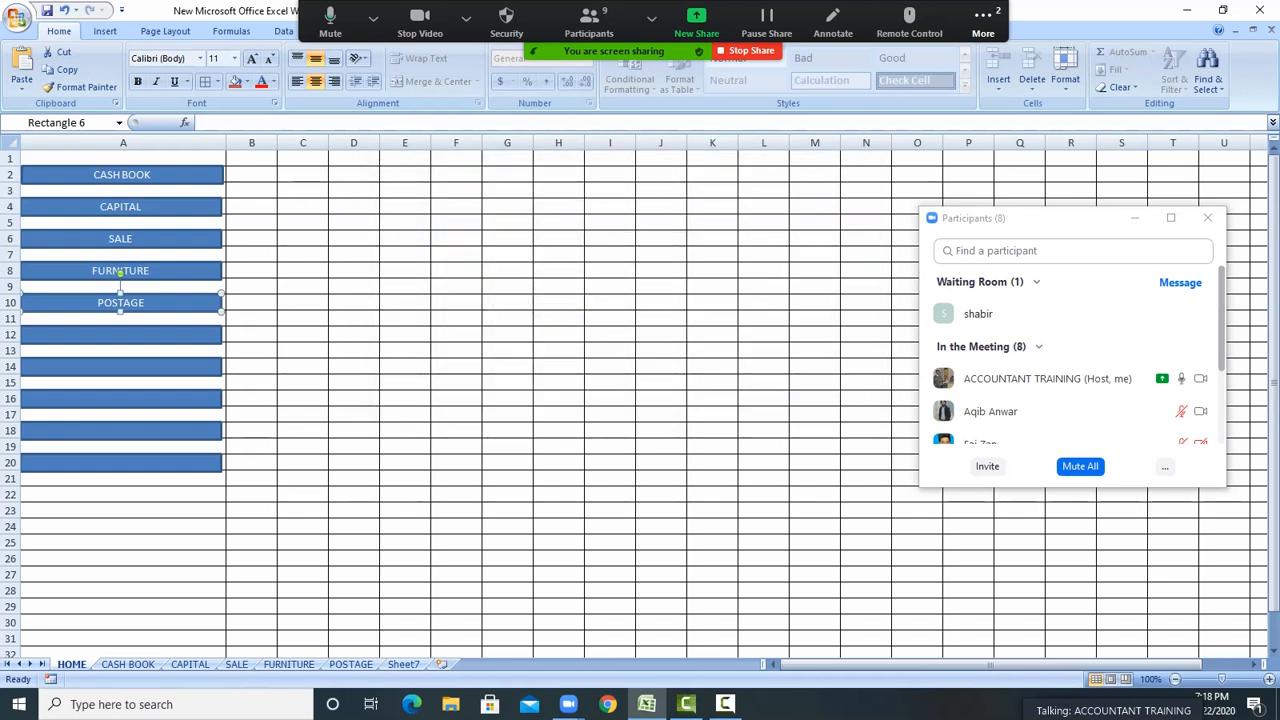
{"action": "left_click", "coordinate": [558, 381]}
Follow the POSTAGE link and change the ledger's account title in C1 to POSTAGE
{"action": "left_click", "coordinate": [121, 303]}
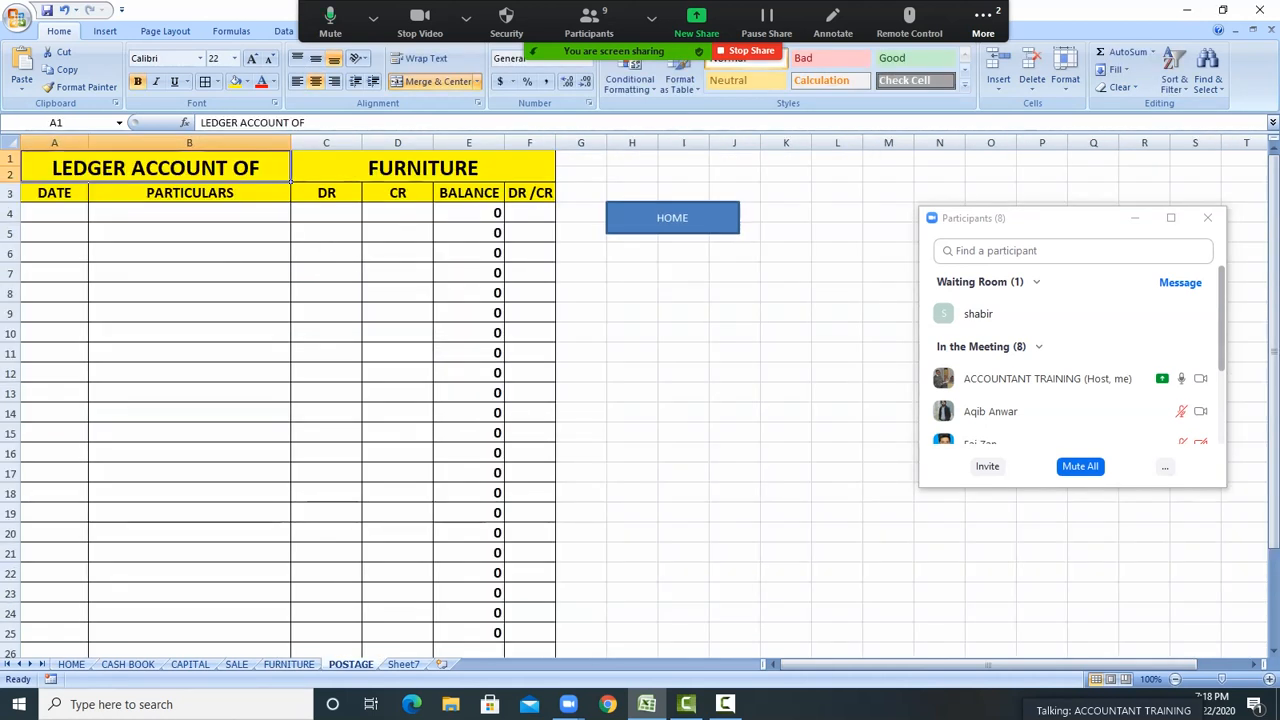
{"action": "left_click", "coordinate": [423, 168]}
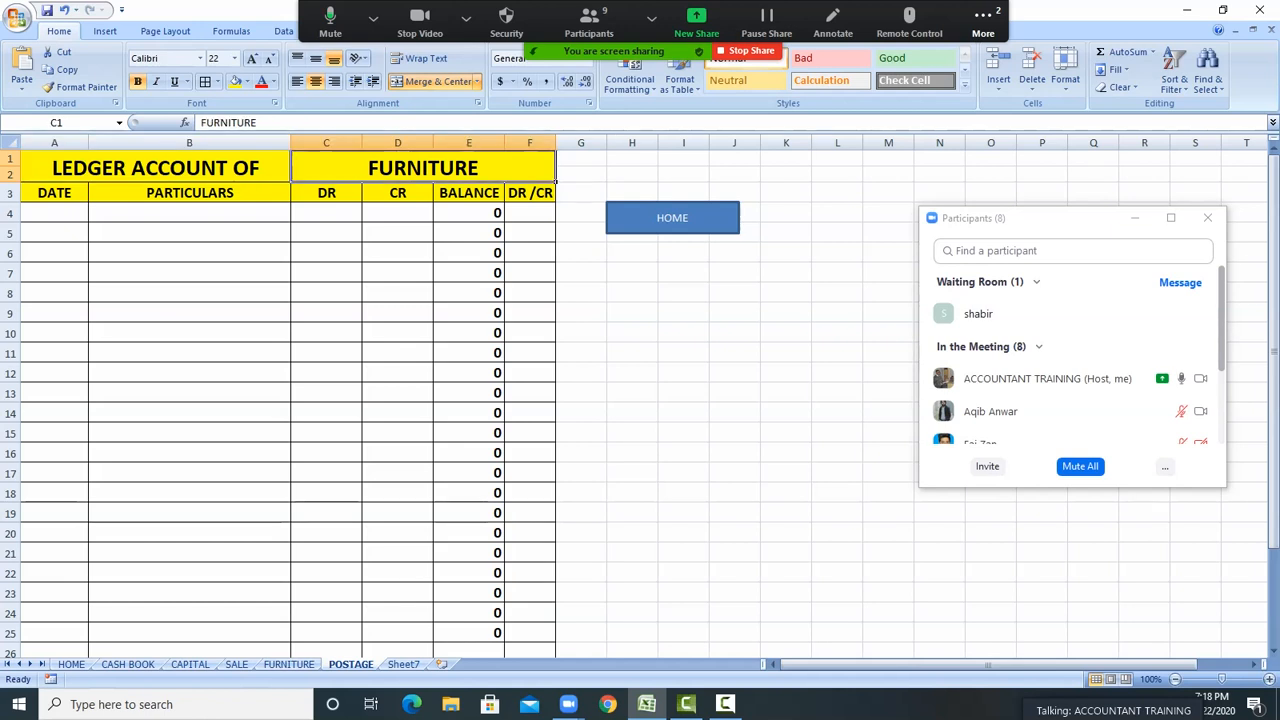
{"action": "type", "text": "POSTAGE"}
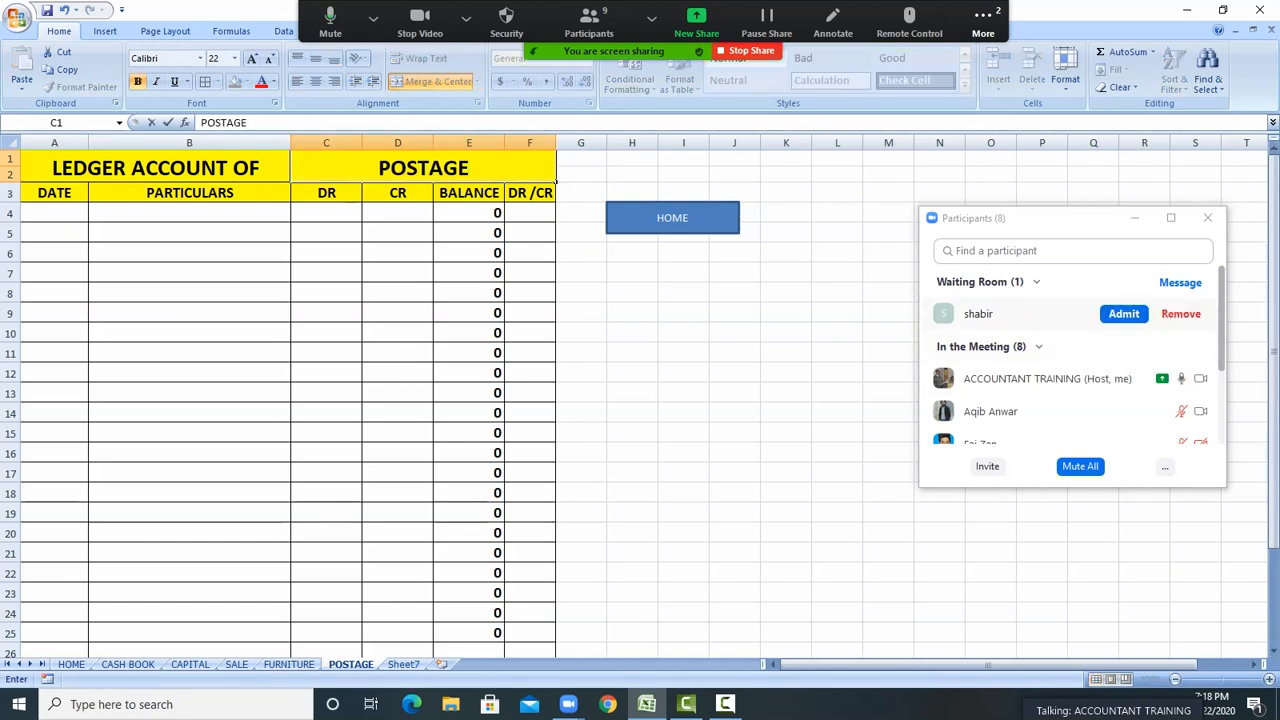
Admit the waiting participant to the meeting and return from the POSTAGE ledger to the HOME sheet
{"action": "left_click", "coordinate": [1124, 314]}
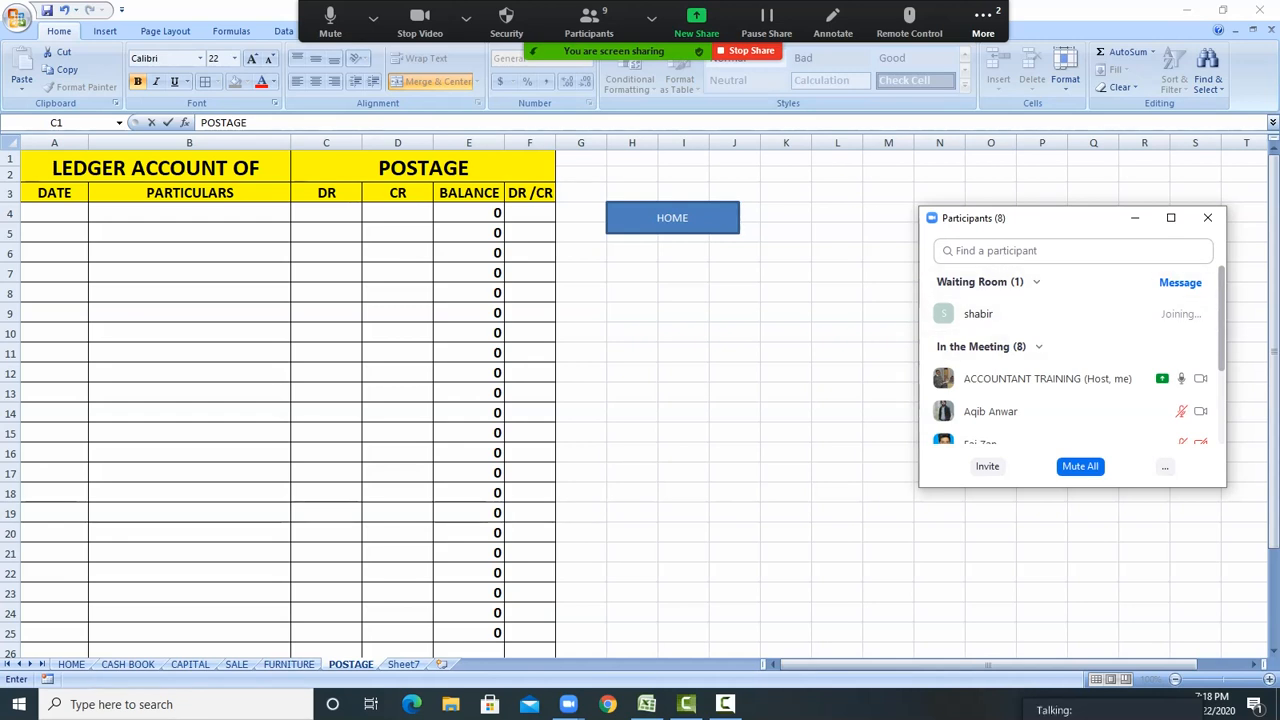
{"action": "left_click", "coordinate": [469, 168]}
{"action": "left_click", "coordinate": [672, 218]}
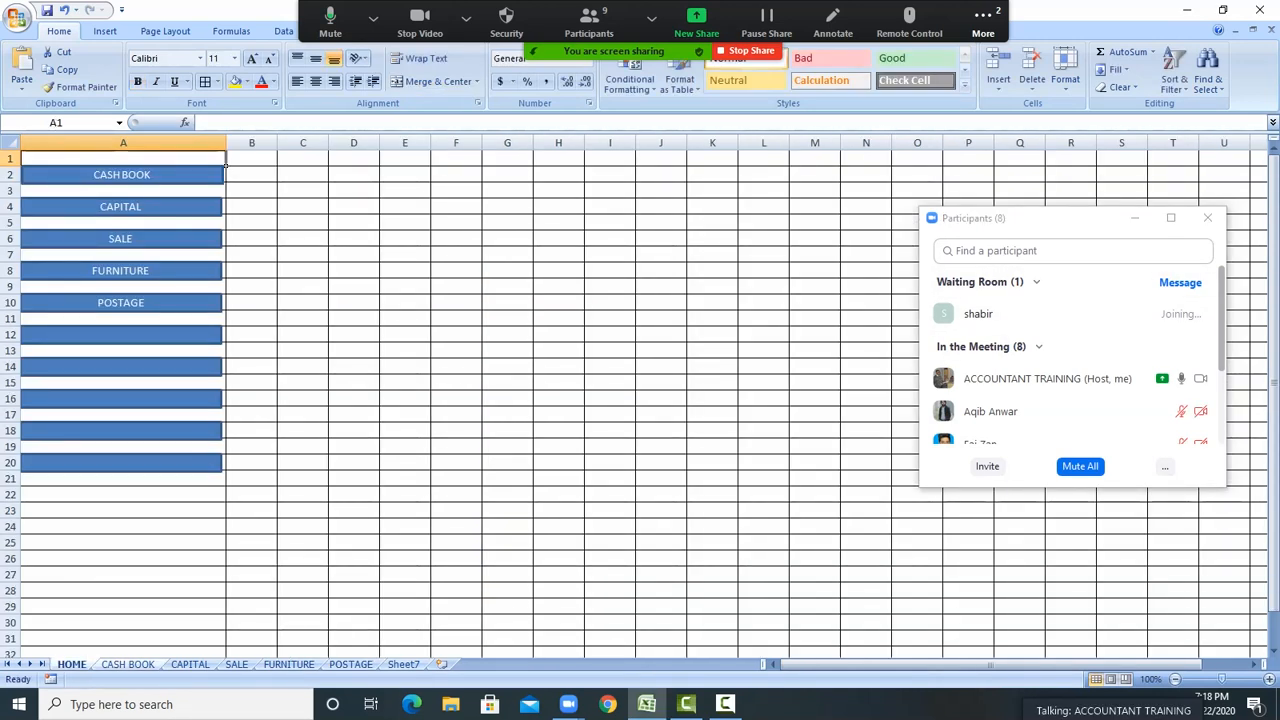
Review the CASH BOOK entries and leaf through the ledger sheets, returning to the HOME sheet
{"action": "left_click", "coordinate": [216, 174]}
{"action": "left_click_drag", "start_coordinate": [50, 212], "coordinate": [433, 550]}
{"action": "left_click", "coordinate": [190, 664]}
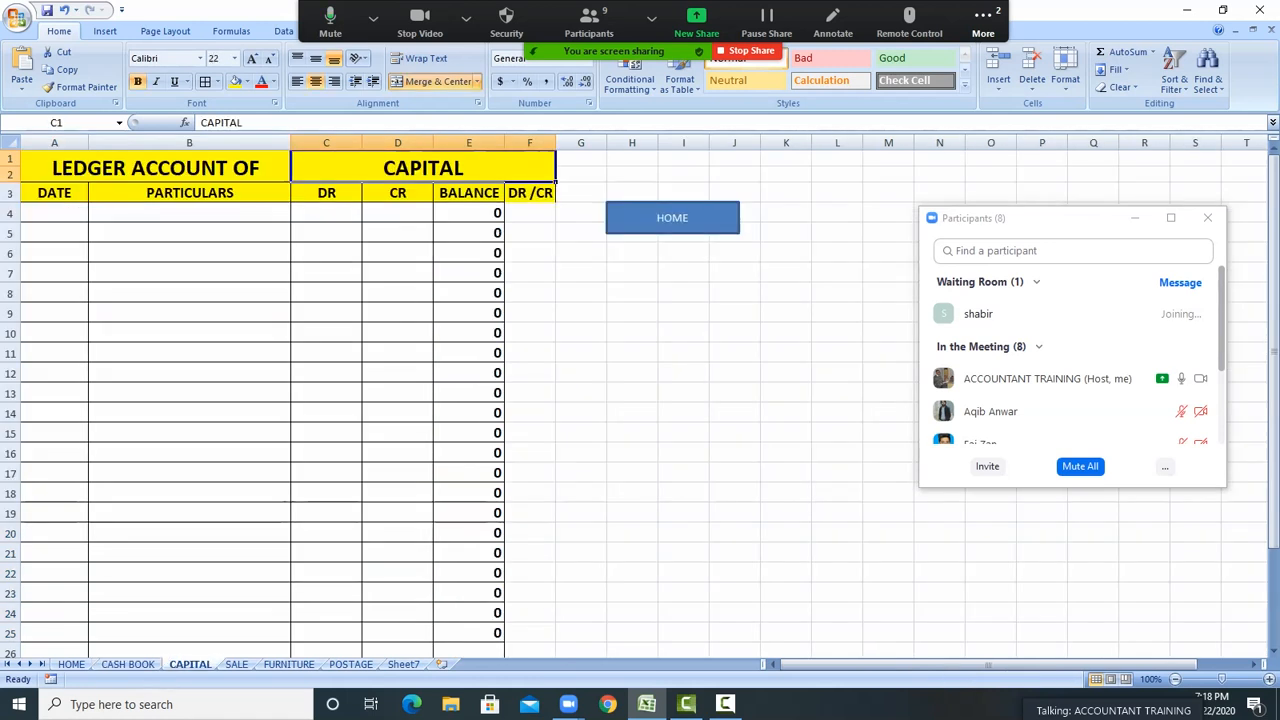
{"action": "key", "text": "ctrl+Page_Down"}
{"action": "key", "text": "ctrl+Page_Down"}
{"action": "key", "text": "ctrl+Page_Down"}
{"action": "key", "text": "ctrl+Page_Down"}
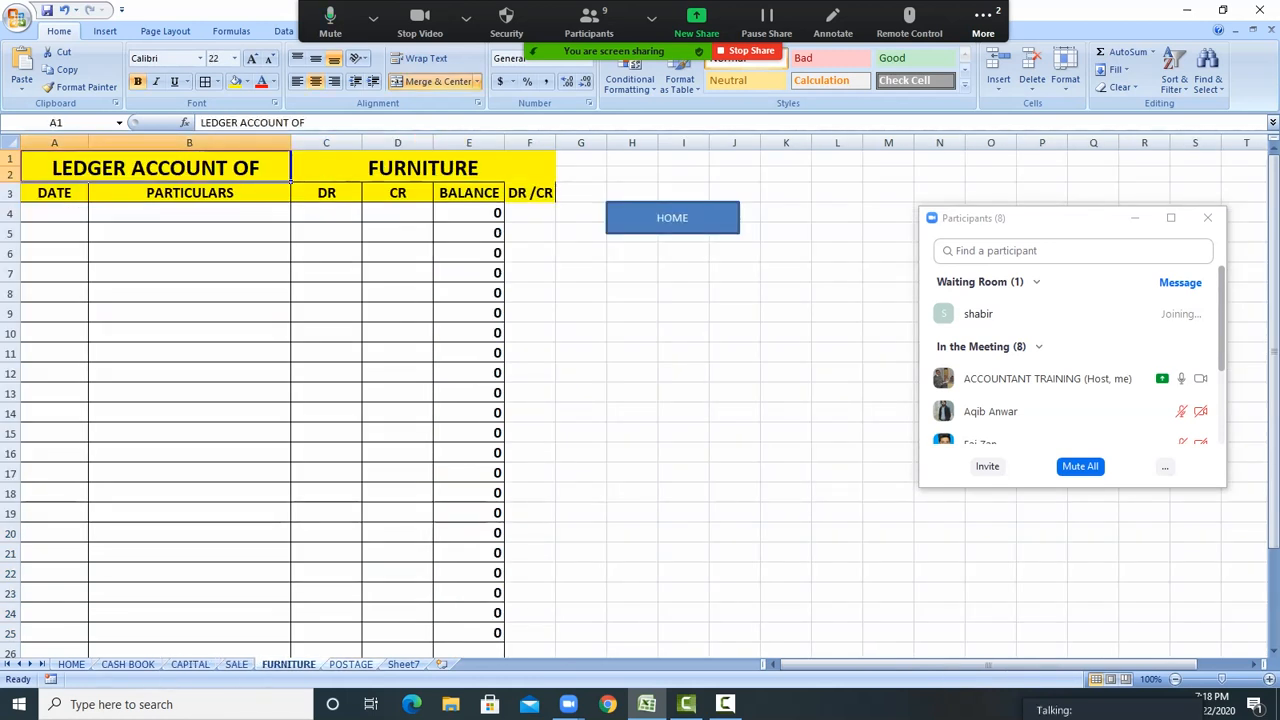
{"action": "key", "text": "ctrl+Page_Up"}
{"action": "key", "text": "ctrl+Page_Up"}
{"action": "key", "text": "ctrl+Page_Up"}
{"action": "key", "text": "ctrl+Page_Up"}
{"action": "key", "text": "ctrl+Page_Up"}
{"action": "key", "text": "ctrl+Page_Up"}
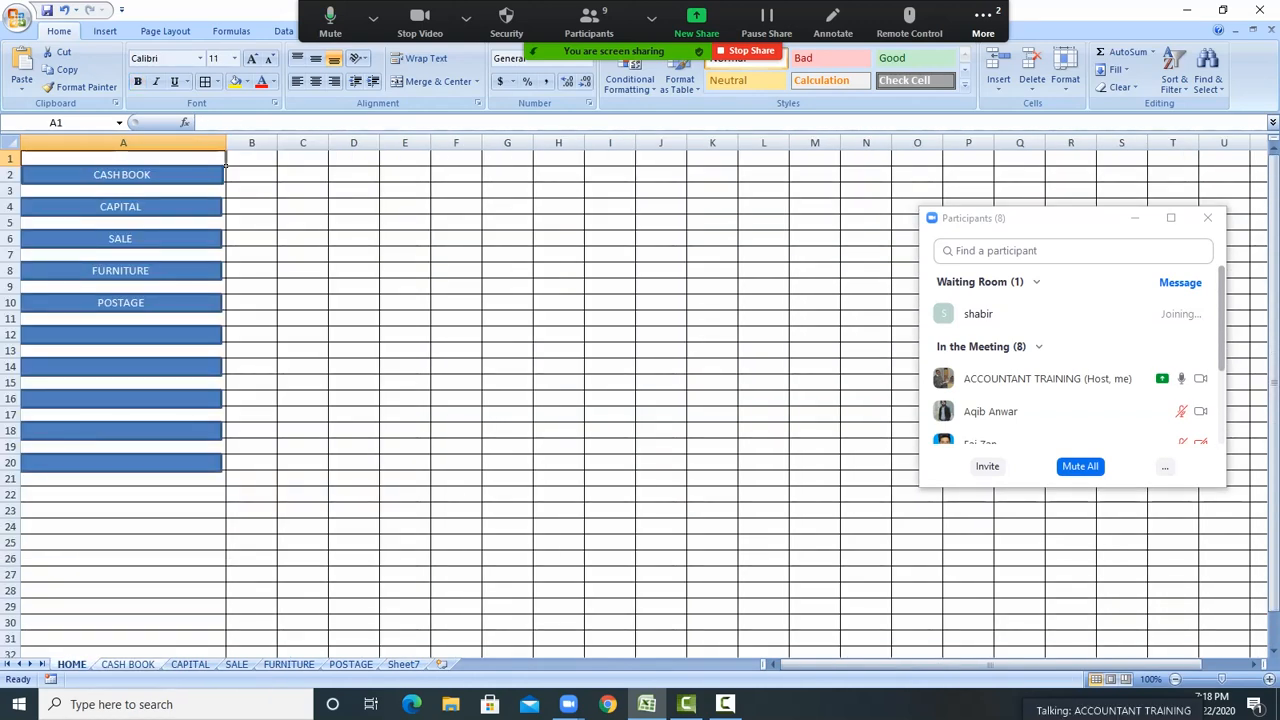
Turn on filtering for the header row (row 3) of the CASH BOOK sheet
{"action": "key", "text": "ctrl+Page_Down"}
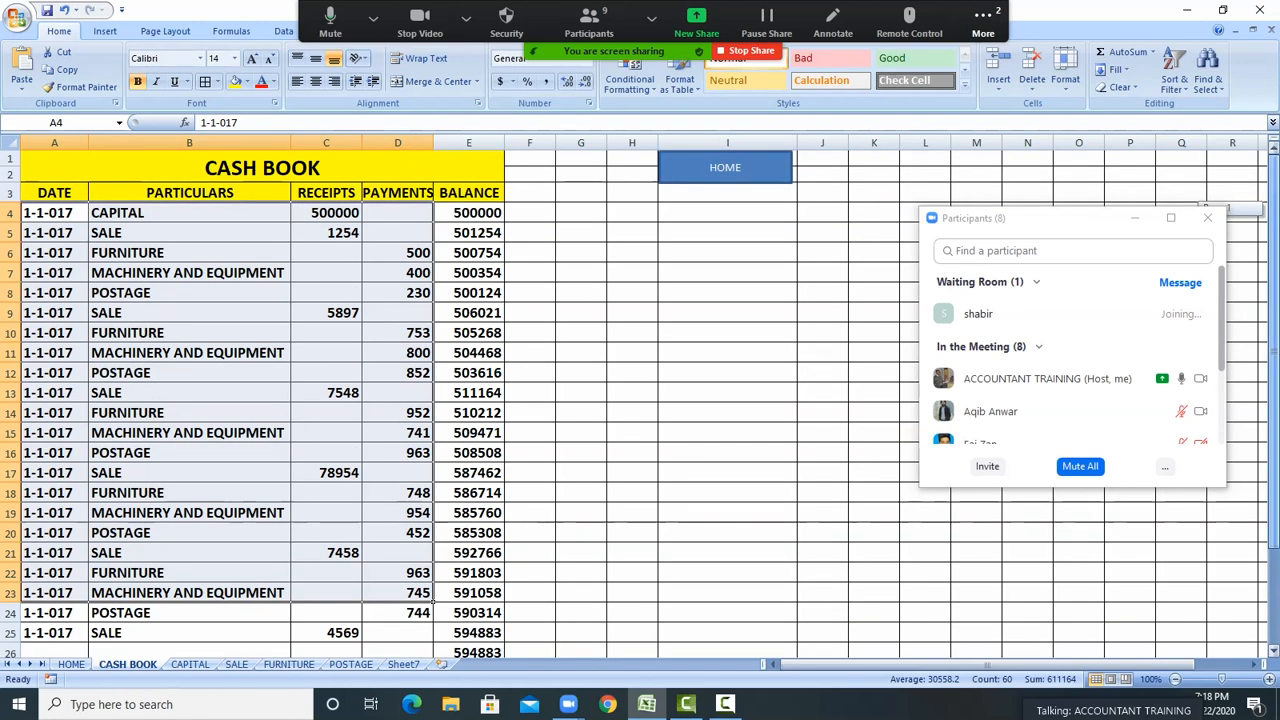
{"action": "scroll", "coordinate": [450, 400], "scroll_direction": "up", "scroll_amount": 1}
{"action": "left_click", "coordinate": [189, 213]}
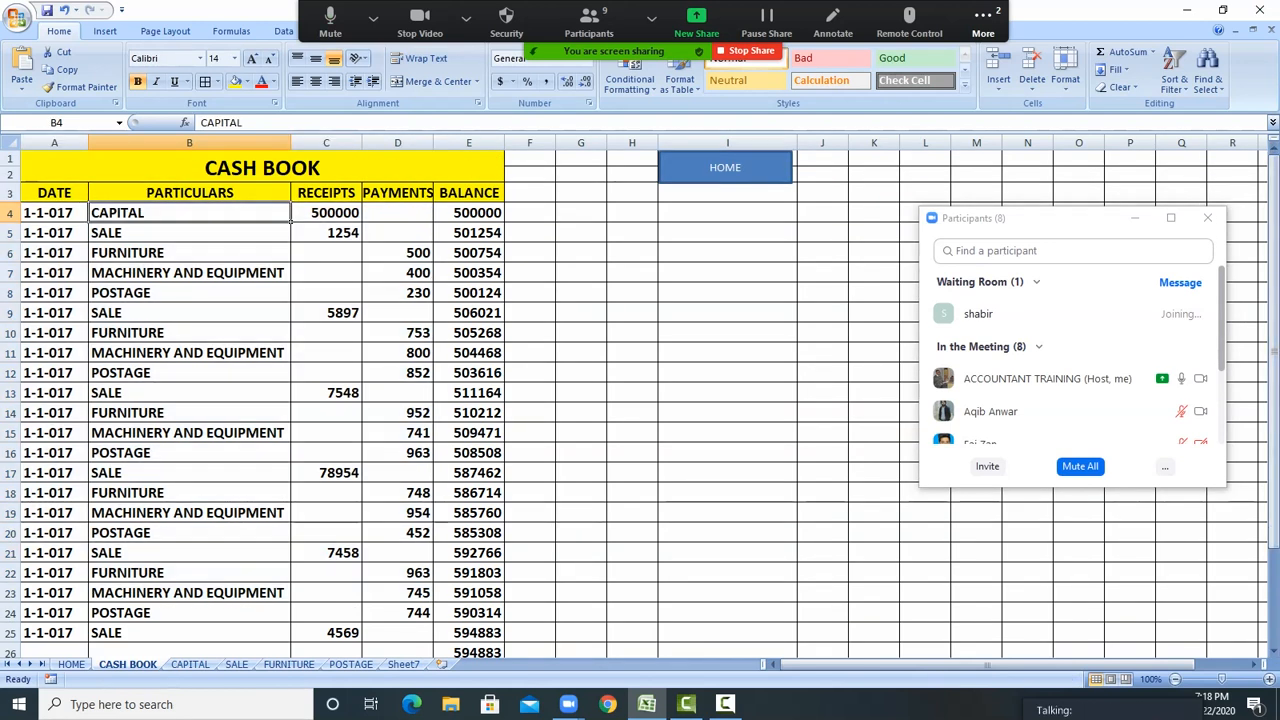
{"action": "left_click", "coordinate": [10, 193]}
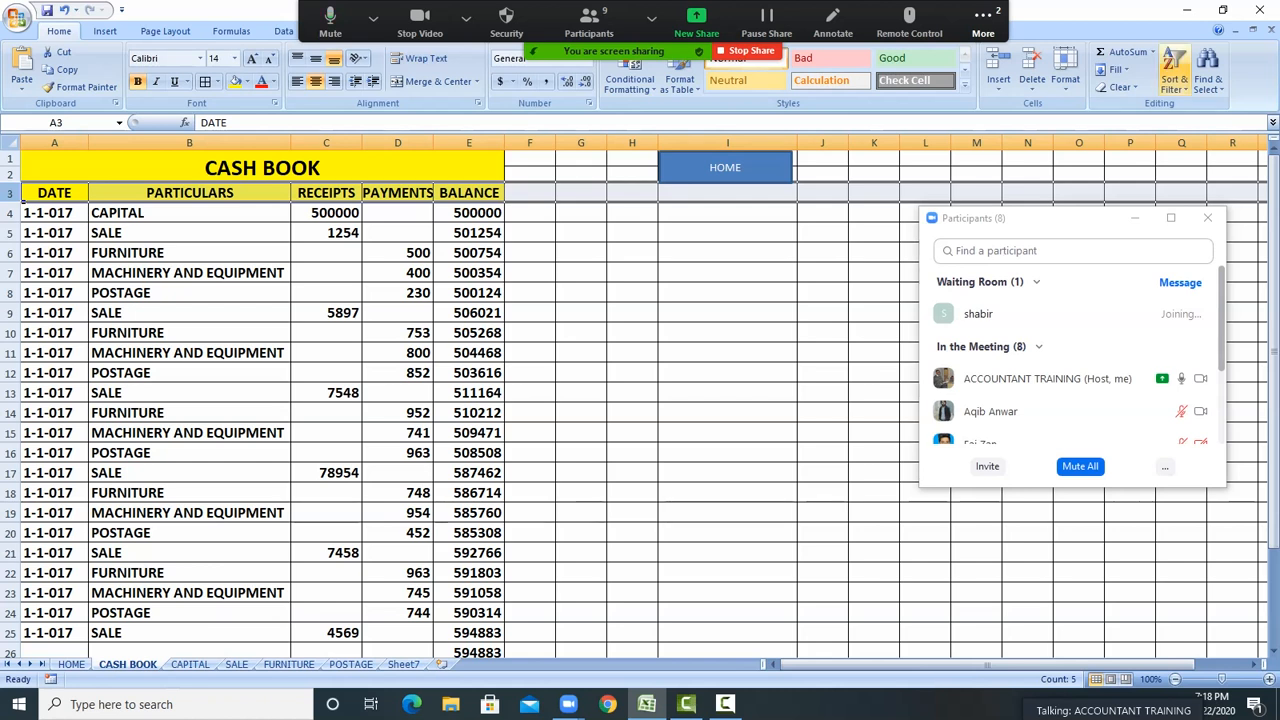
{"action": "left_click", "coordinate": [1173, 79]}
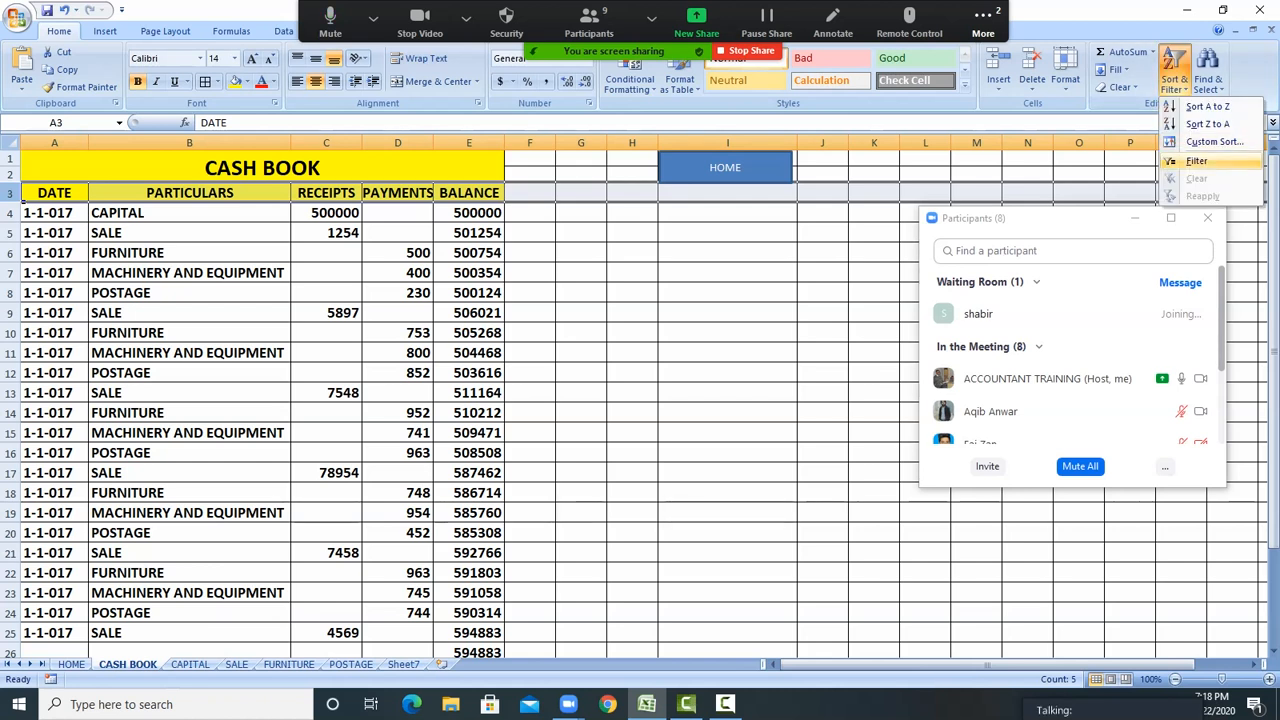
{"action": "left_click", "coordinate": [1196, 161]}
{"action": "left_click", "coordinate": [581, 333]}
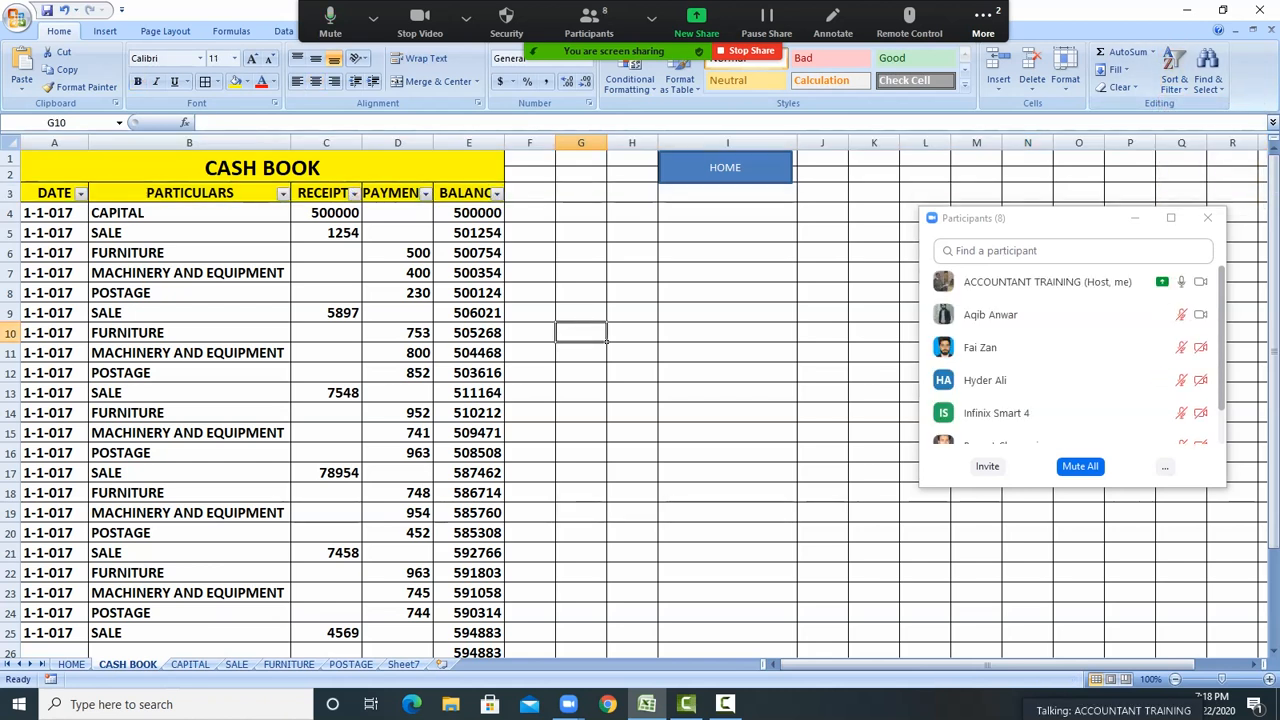
Filter the PARTICULARS column of the cash book to show only FURNITURE entries
{"action": "left_click", "coordinate": [283, 193]}
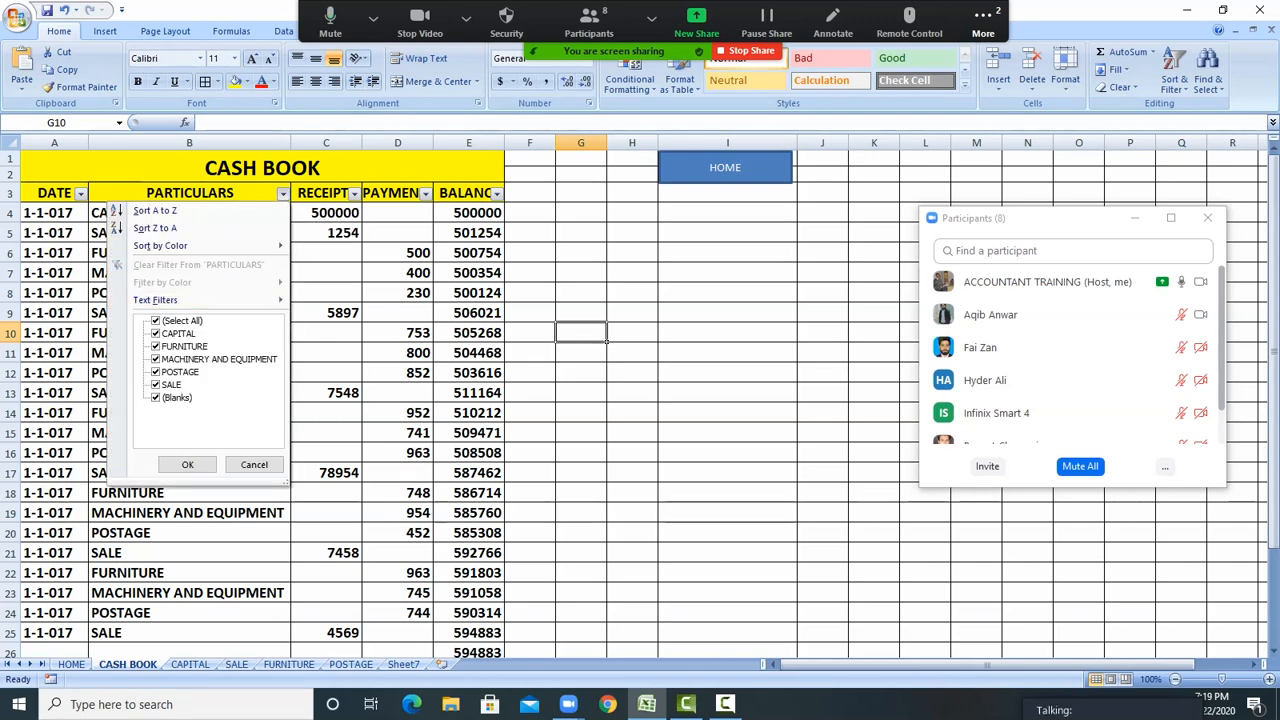
{"action": "left_click", "coordinate": [156, 321]}
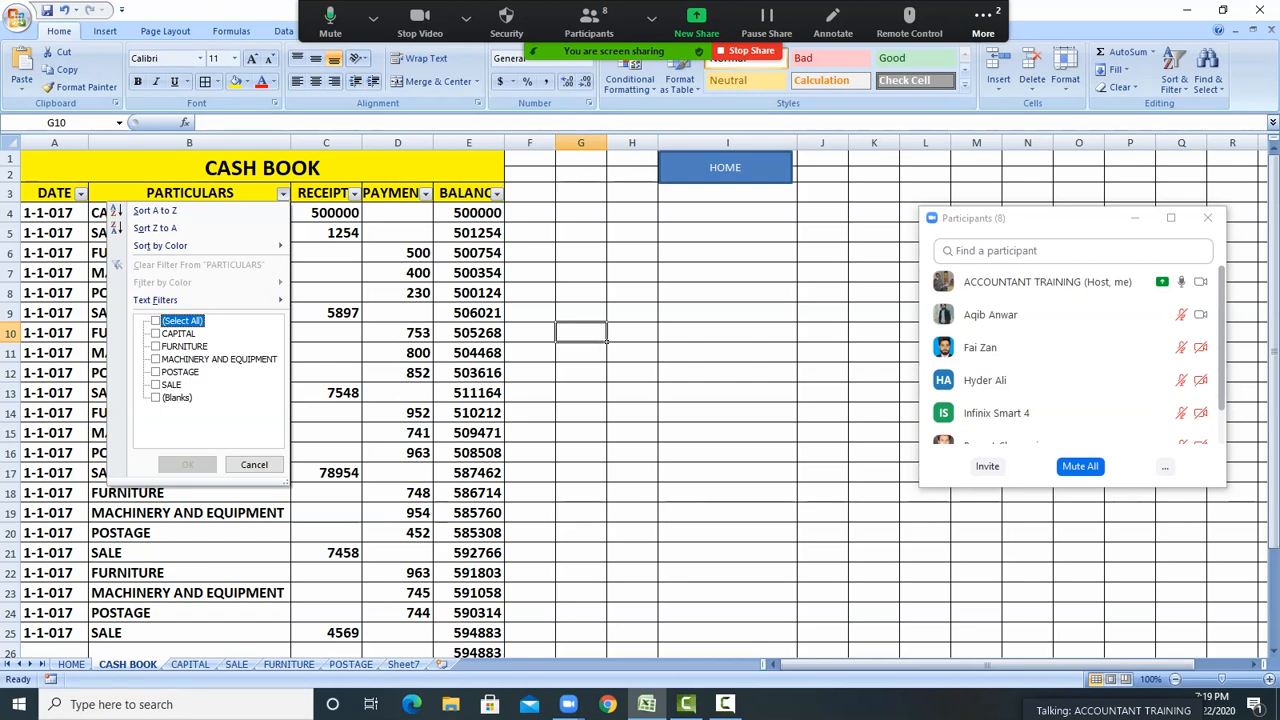
{"action": "left_click", "coordinate": [156, 346]}
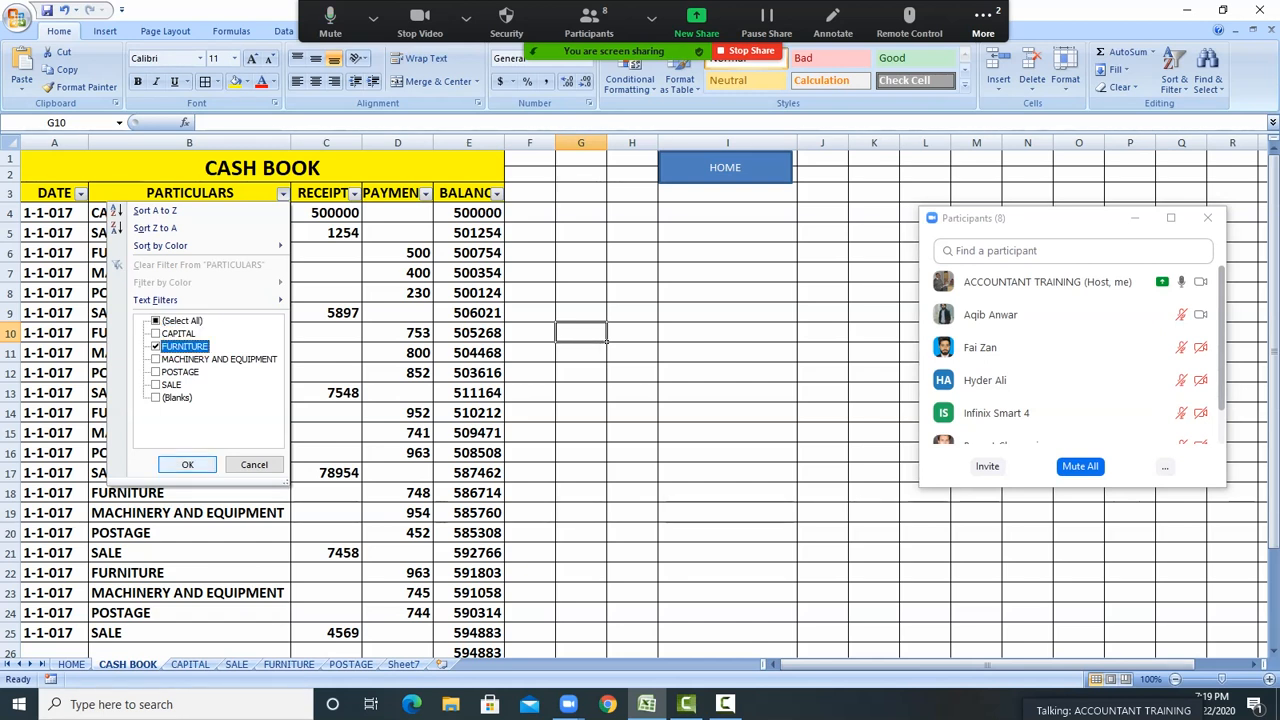
{"action": "left_click", "coordinate": [187, 464]}
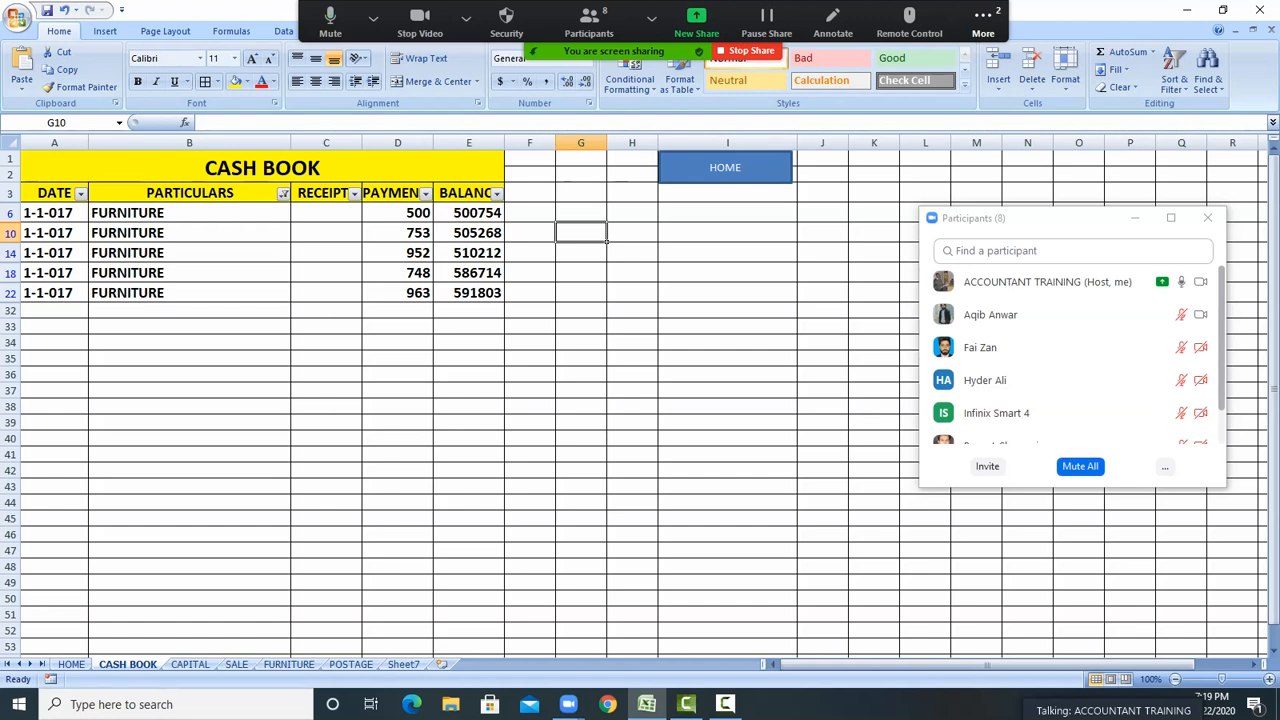
Try to copy the filtered FURNITURE dates and particulars into the FURNITURE ledger from cell A4, and undo the paste
{"action": "left_click_drag", "start_coordinate": [54, 212], "coordinate": [189, 292]}
{"action": "right_click", "coordinate": [138, 293]}
{"action": "left_click", "coordinate": [176, 317]}
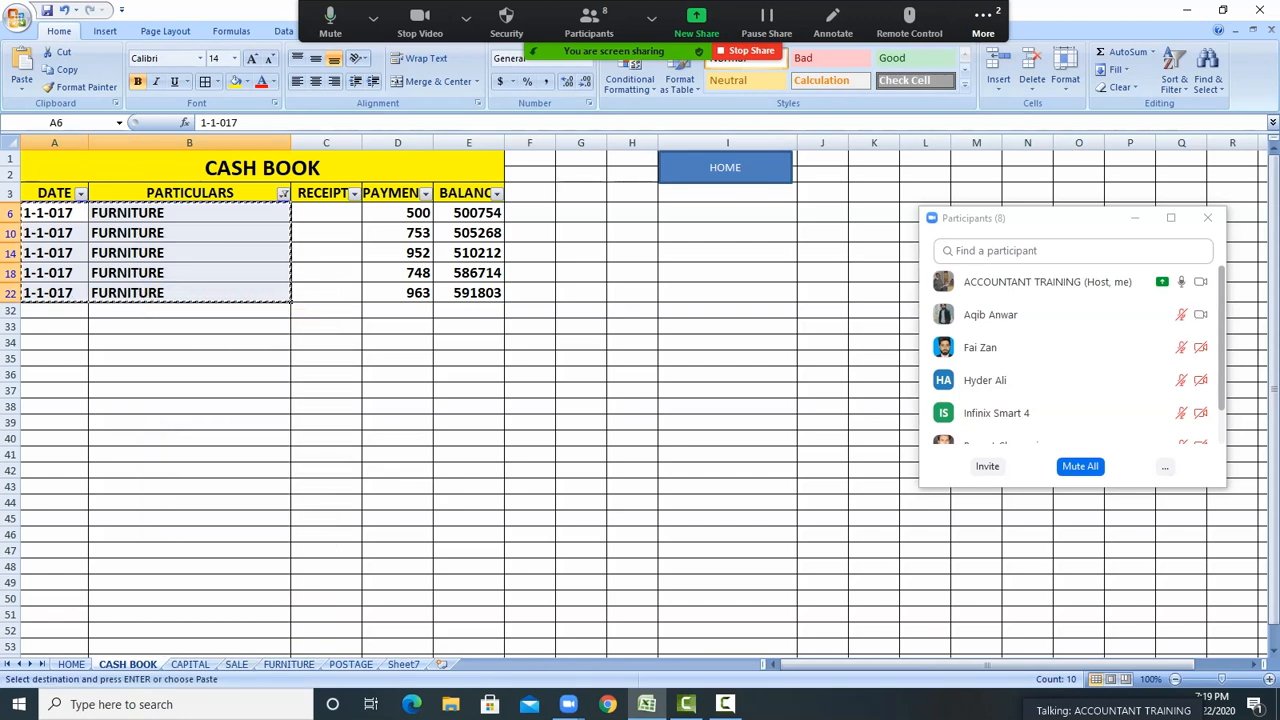
{"action": "left_click", "coordinate": [289, 664]}
{"action": "left_click", "coordinate": [54, 213]}
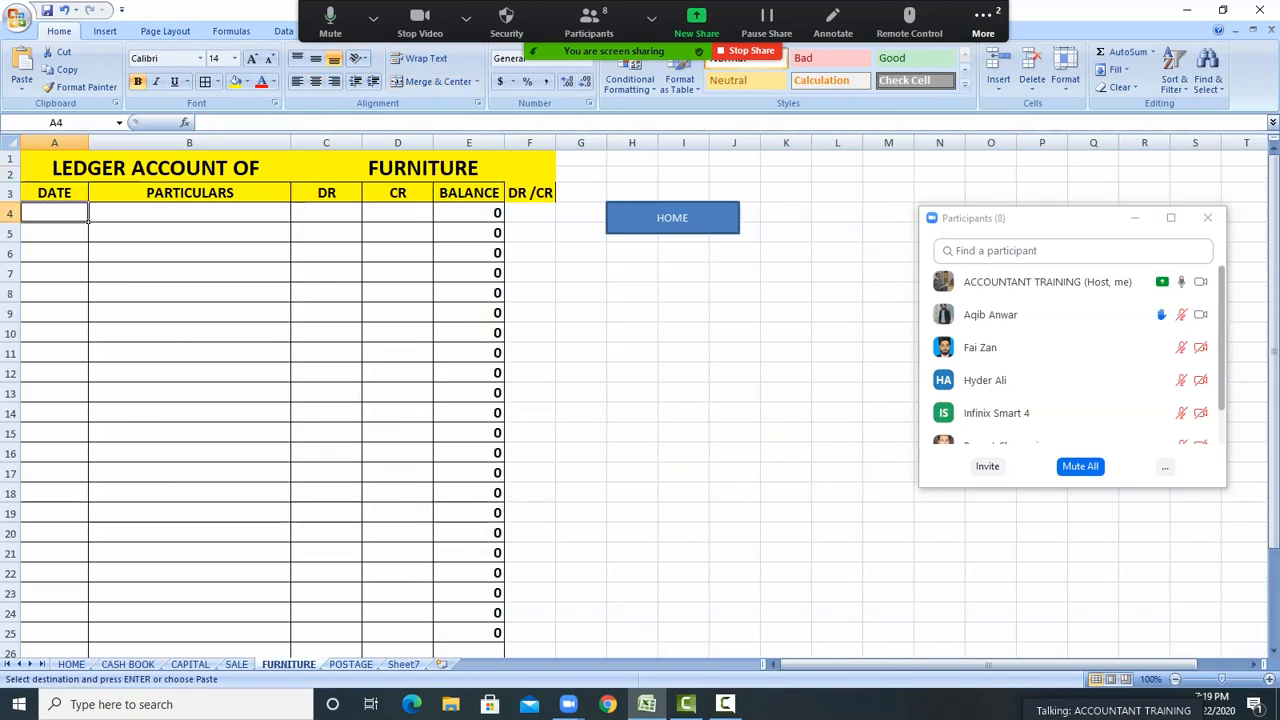
{"action": "right_click", "coordinate": [64, 210]}
{"action": "left_click", "coordinate": [100, 255]}
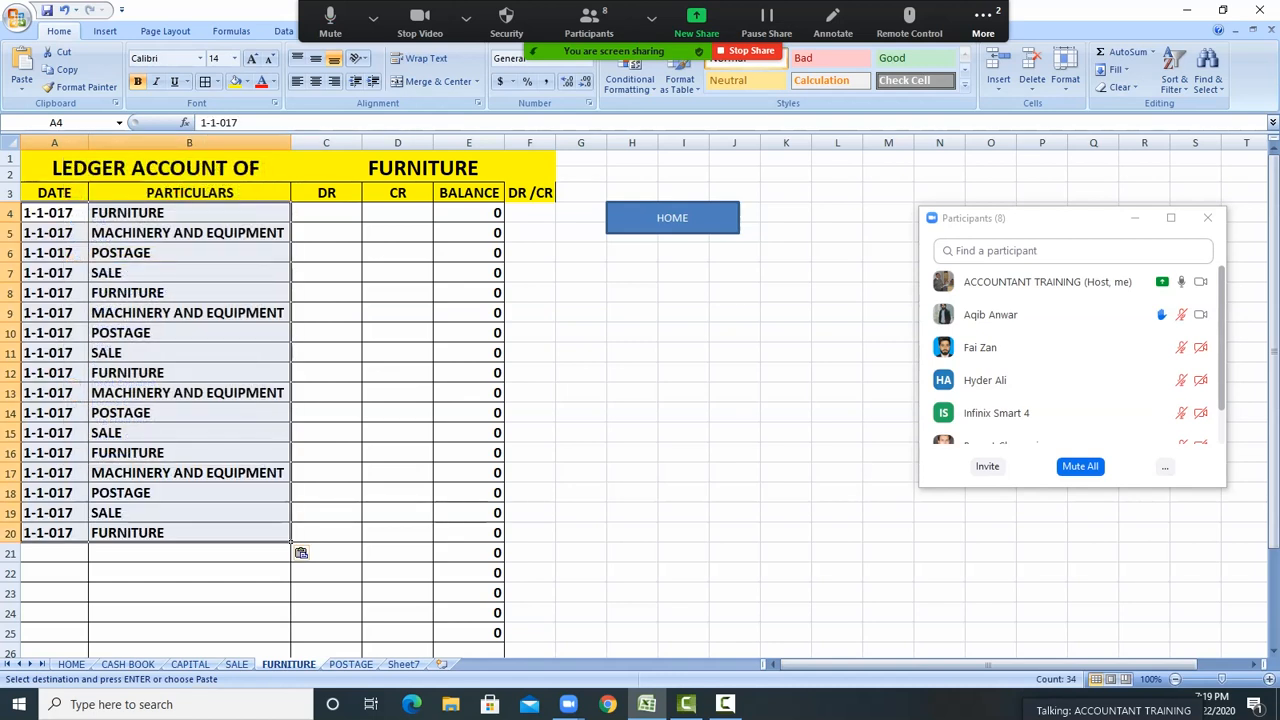
{"action": "key", "text": "ctrl+z"}
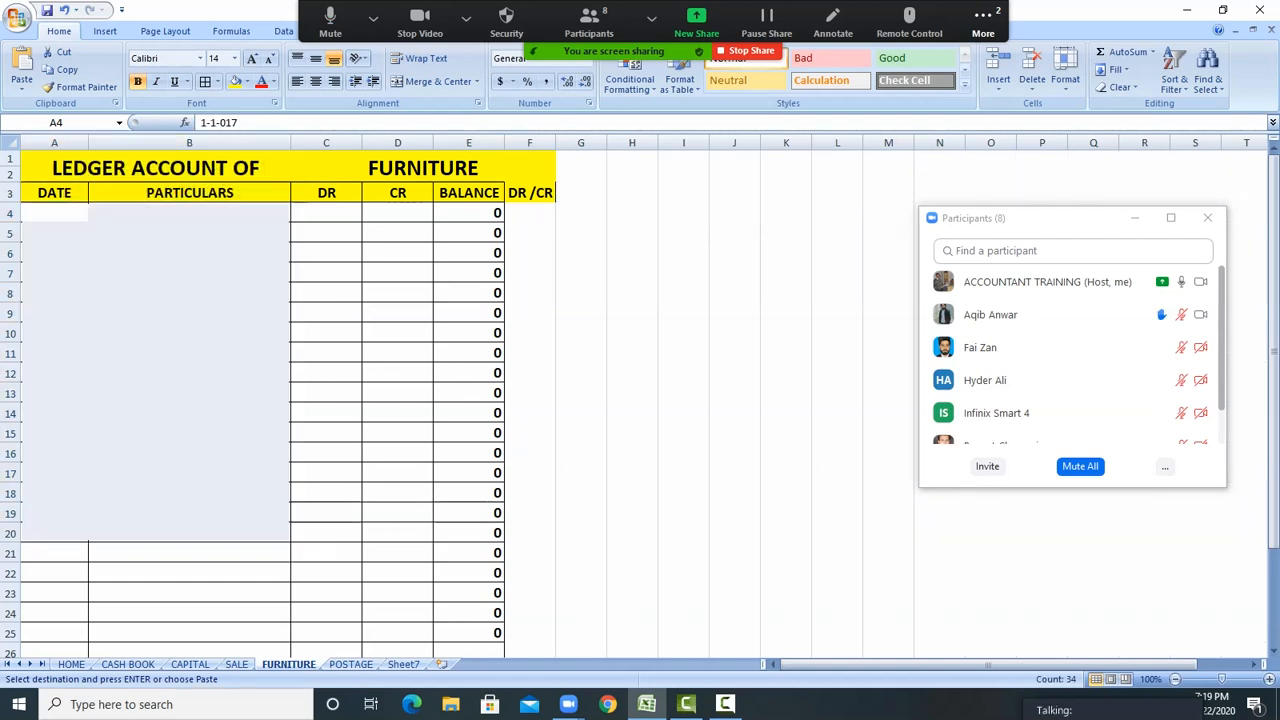
Cancel the pending copy on the CASH BOOK sheet and fill FURNITURE down the filtered particulars from B6 to B22
{"action": "left_click", "coordinate": [127, 664]}
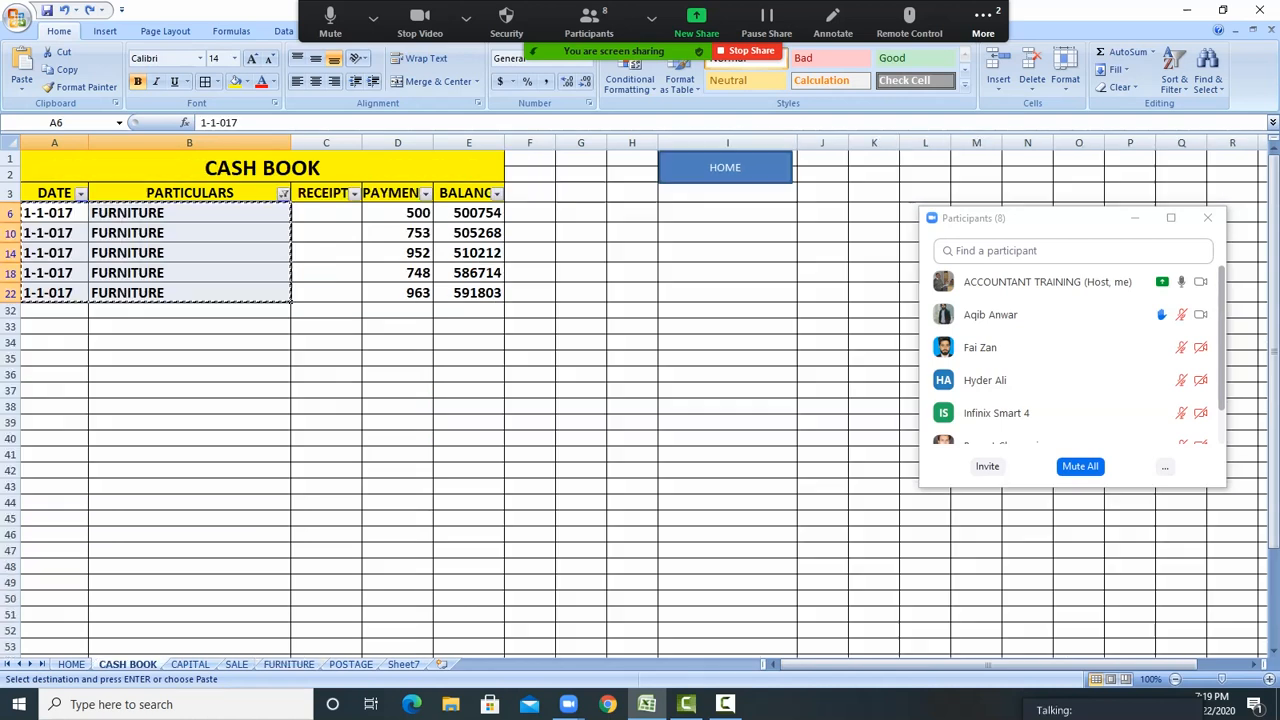
{"action": "key", "text": "Escape"}
{"action": "left_click", "coordinate": [189, 213]}
{"action": "left_click_drag", "start_coordinate": [291, 222], "coordinate": [290, 294]}
{"action": "left_click", "coordinate": [240, 374]}
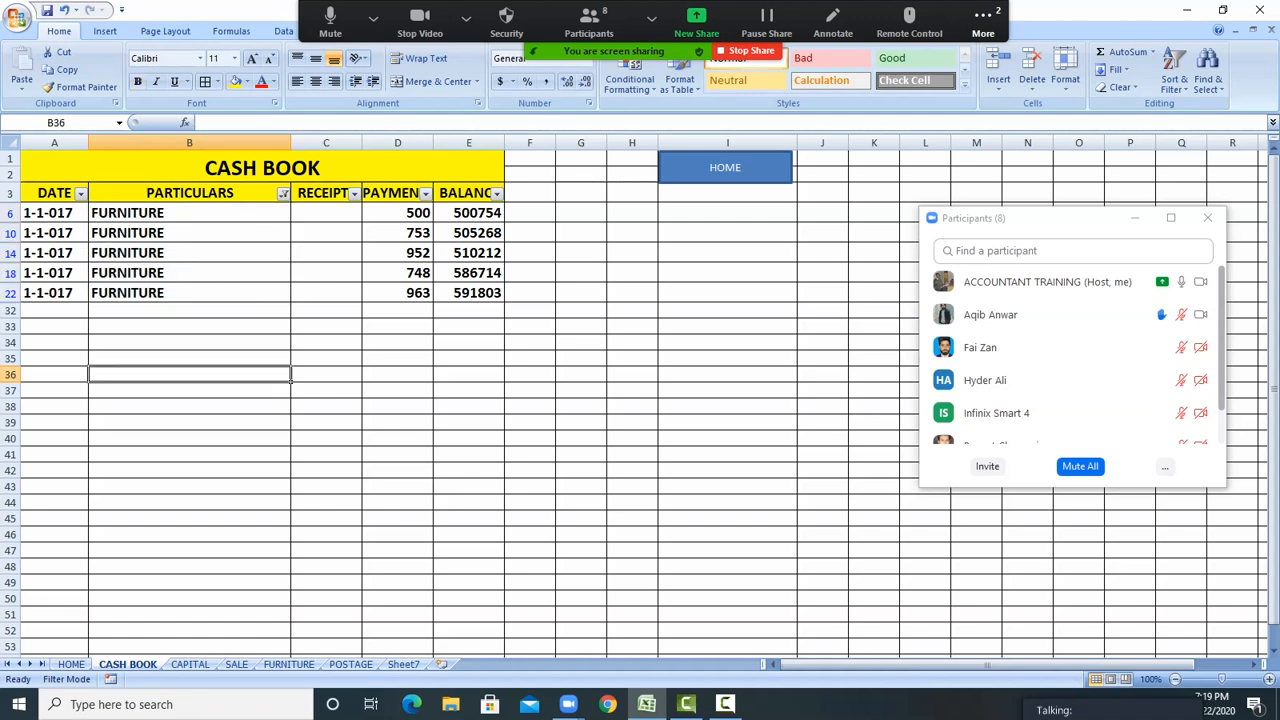
Retry copying the filtered cash book dates and particulars to A4 of the FURNITURE ledger, and undo the paste
{"action": "left_click_drag", "start_coordinate": [50, 213], "coordinate": [185, 293]}
{"action": "right_click", "coordinate": [180, 289]}
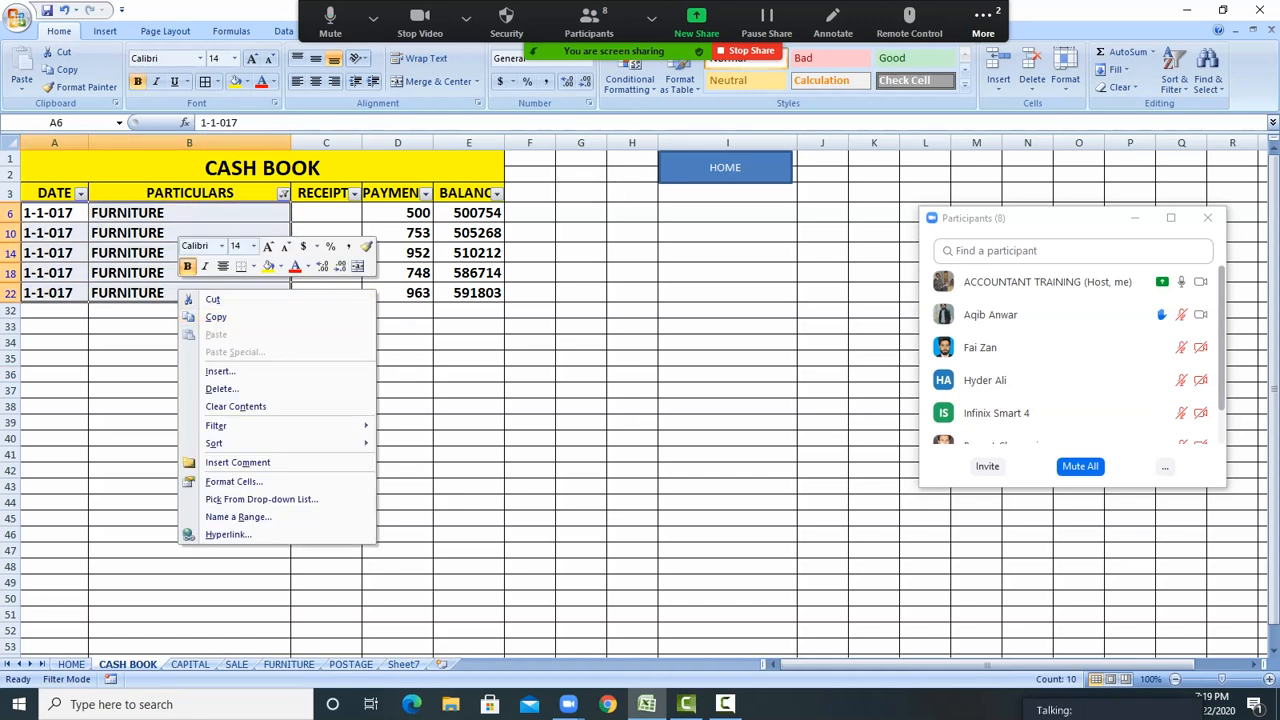
{"action": "left_click", "coordinate": [216, 317]}
{"action": "left_click", "coordinate": [288, 664]}
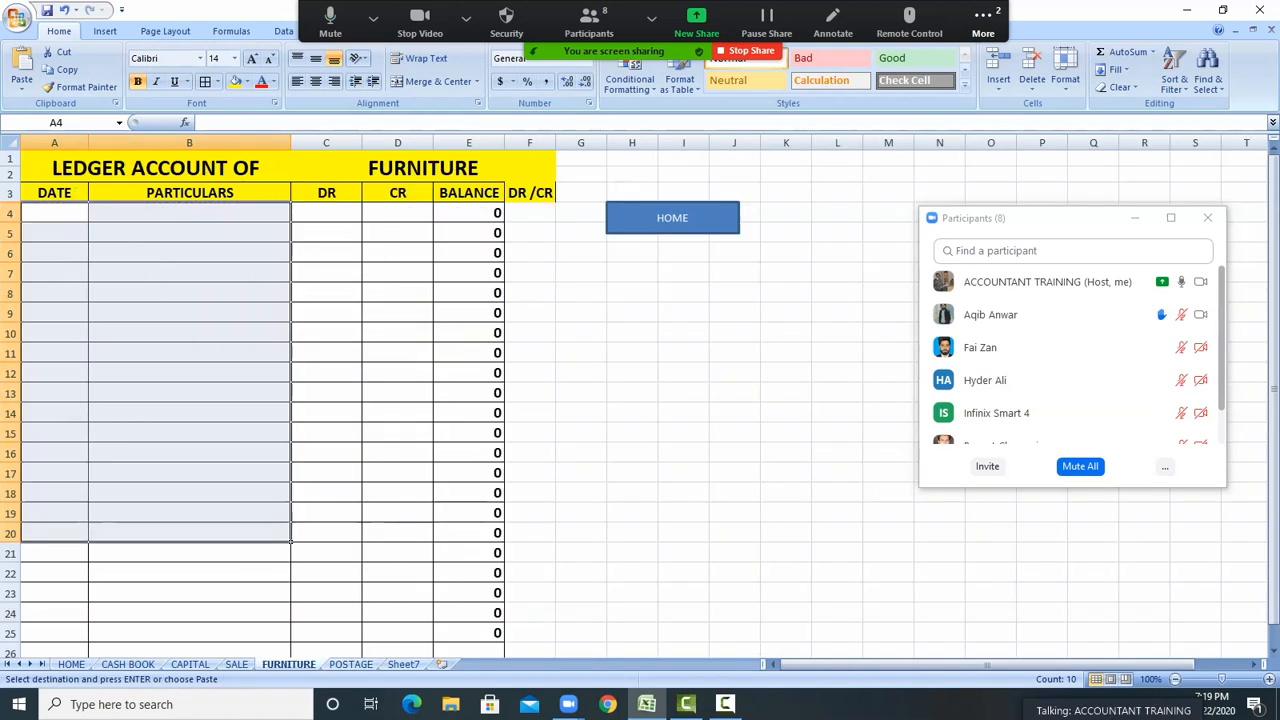
{"action": "right_click", "coordinate": [60, 213]}
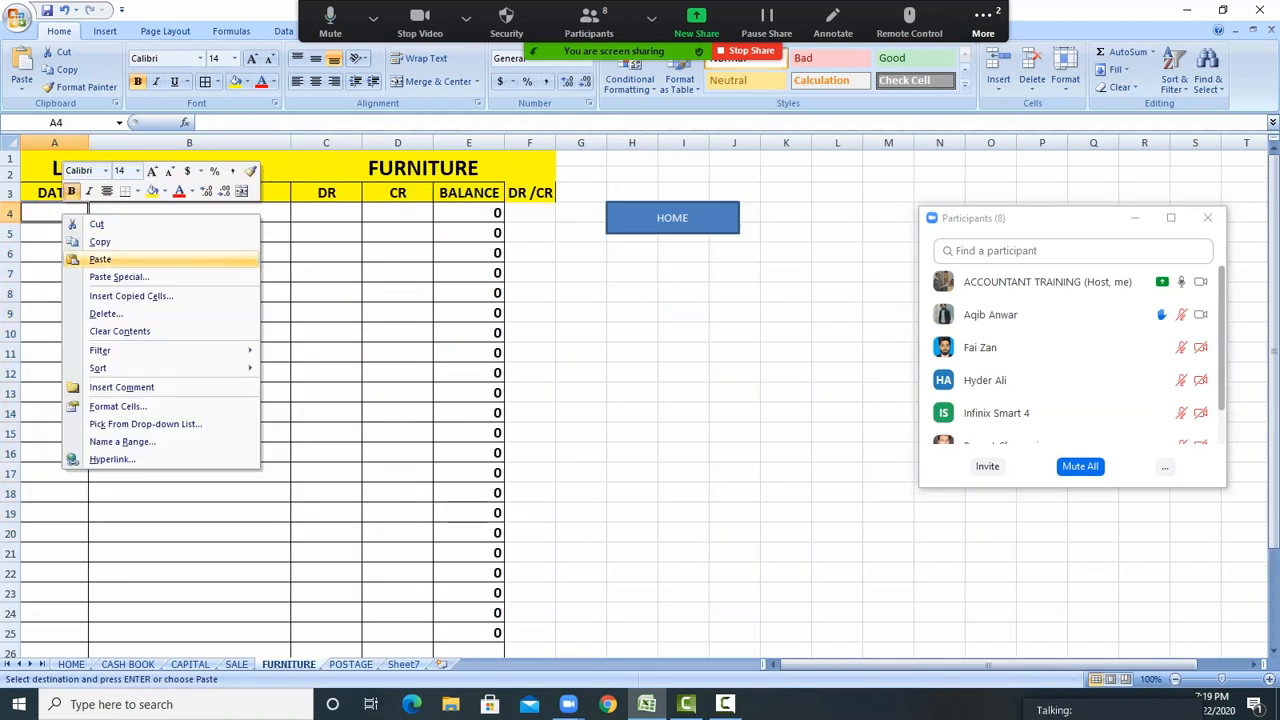
{"action": "left_click", "coordinate": [100, 259]}
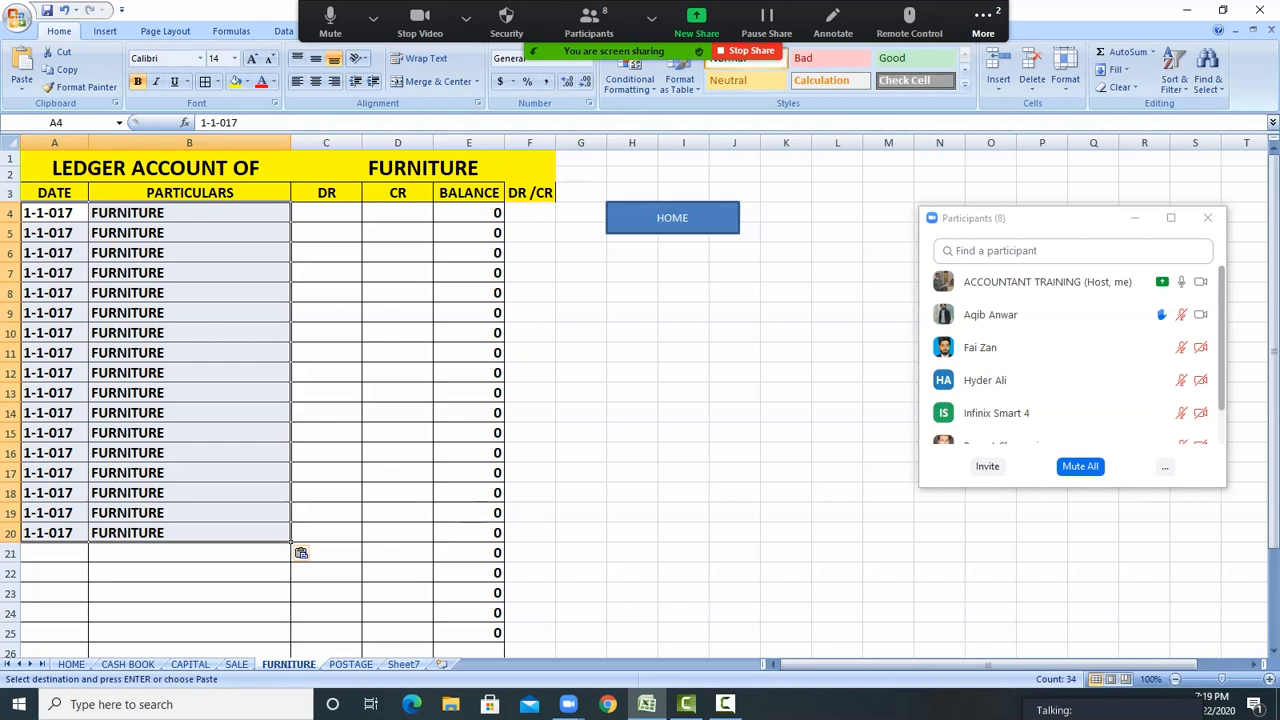
{"action": "key", "text": "ctrl+z"}
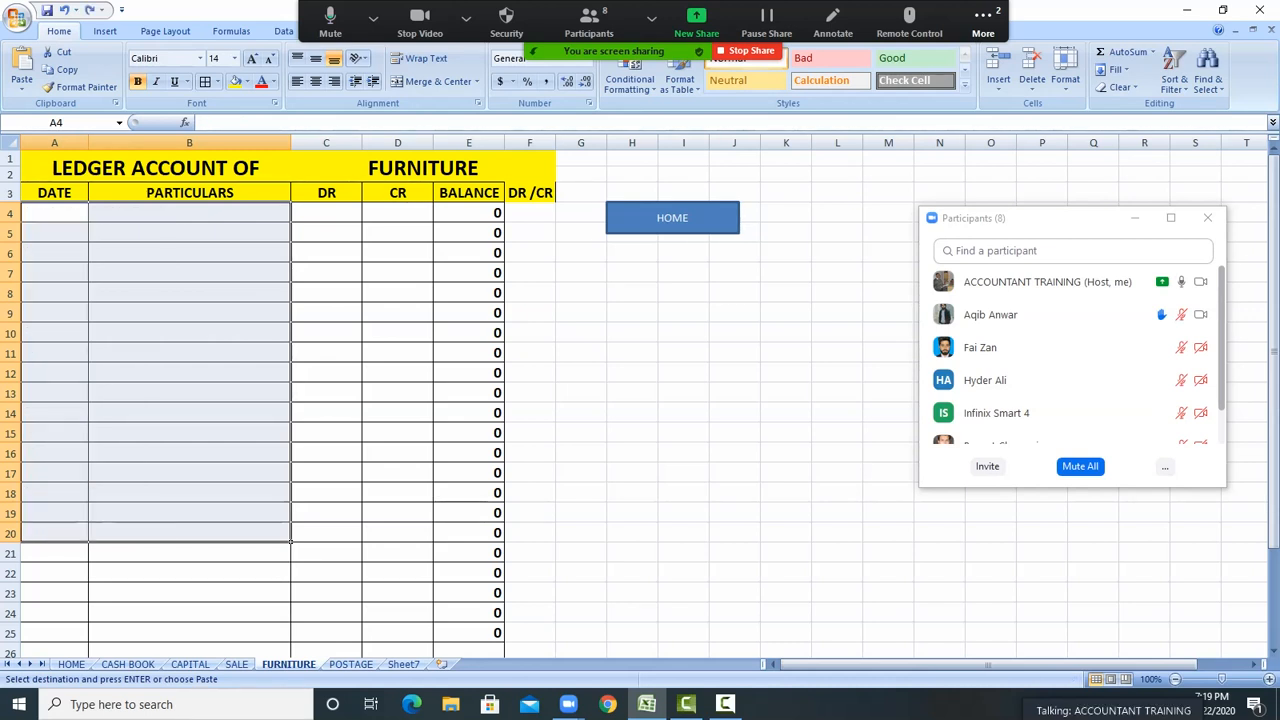
{"action": "left_click", "coordinate": [398, 433]}
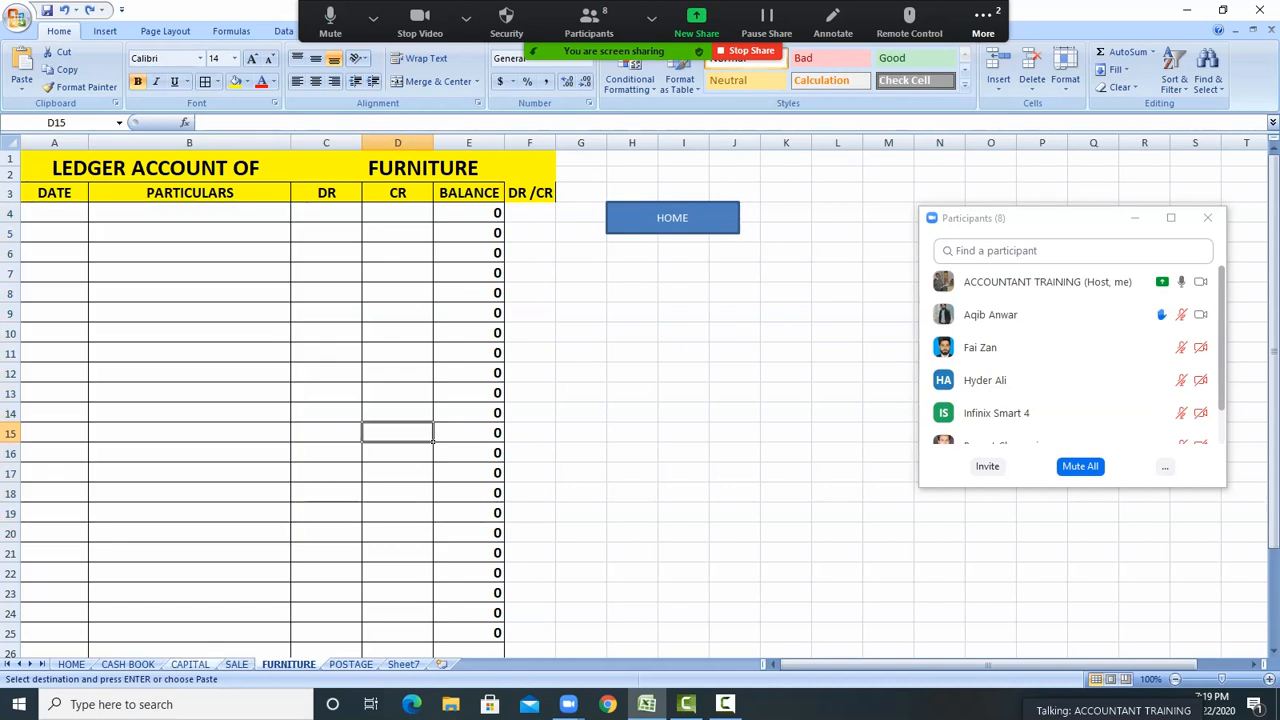
Reset the PARTICULARS filter on the CASH BOOK sheet to show all entries
{"action": "left_click", "coordinate": [127, 664]}
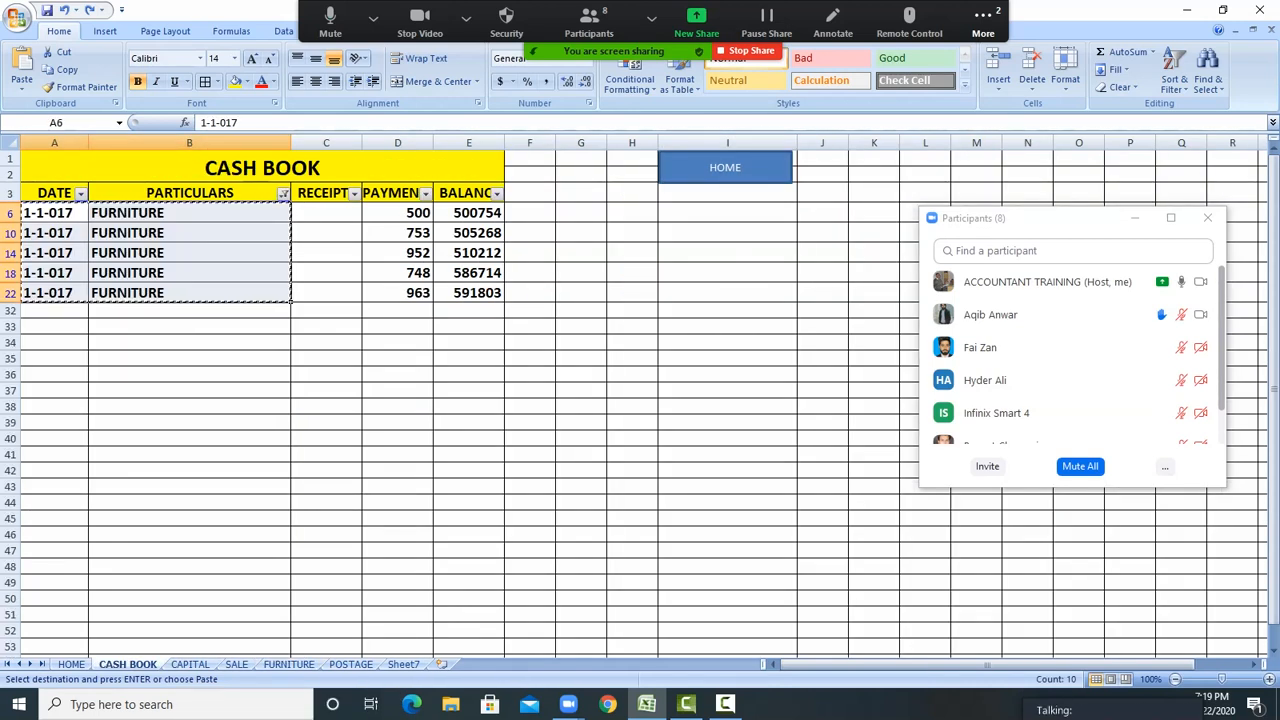
{"action": "left_click", "coordinate": [284, 194]}
{"action": "left_click", "coordinate": [156, 321]}
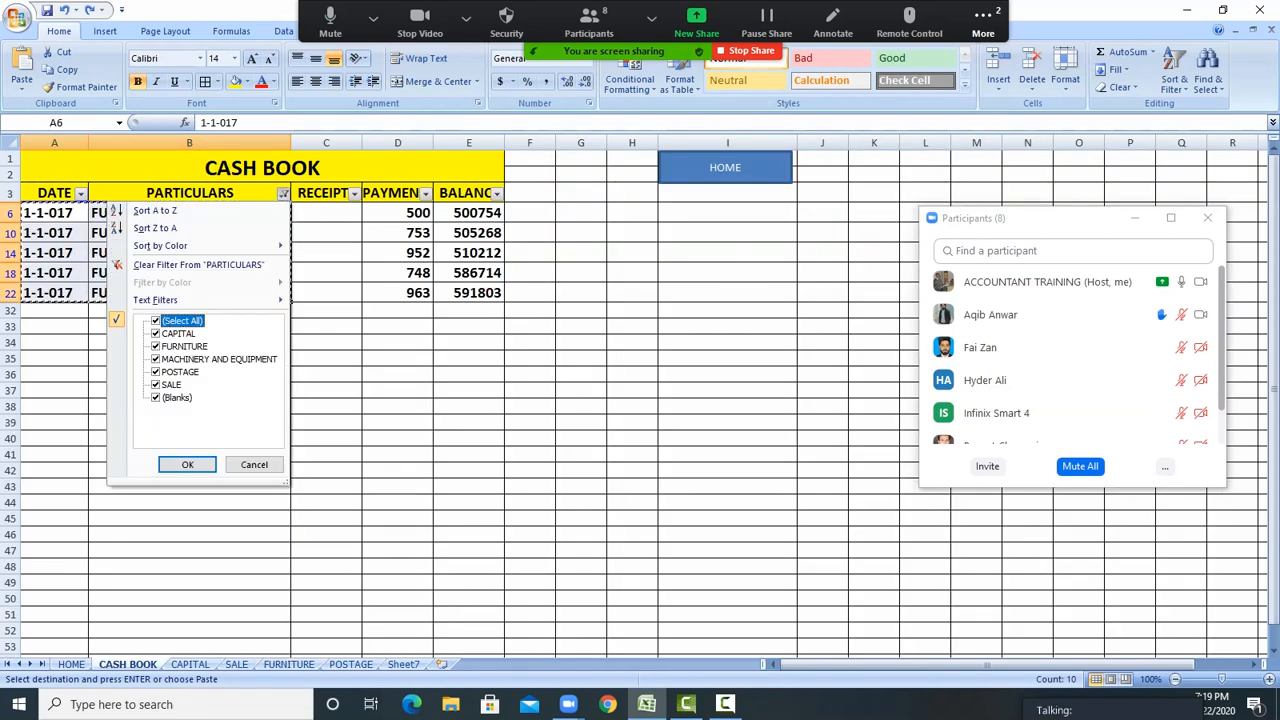
{"action": "left_click", "coordinate": [187, 464]}
{"action": "left_click", "coordinate": [632, 392]}
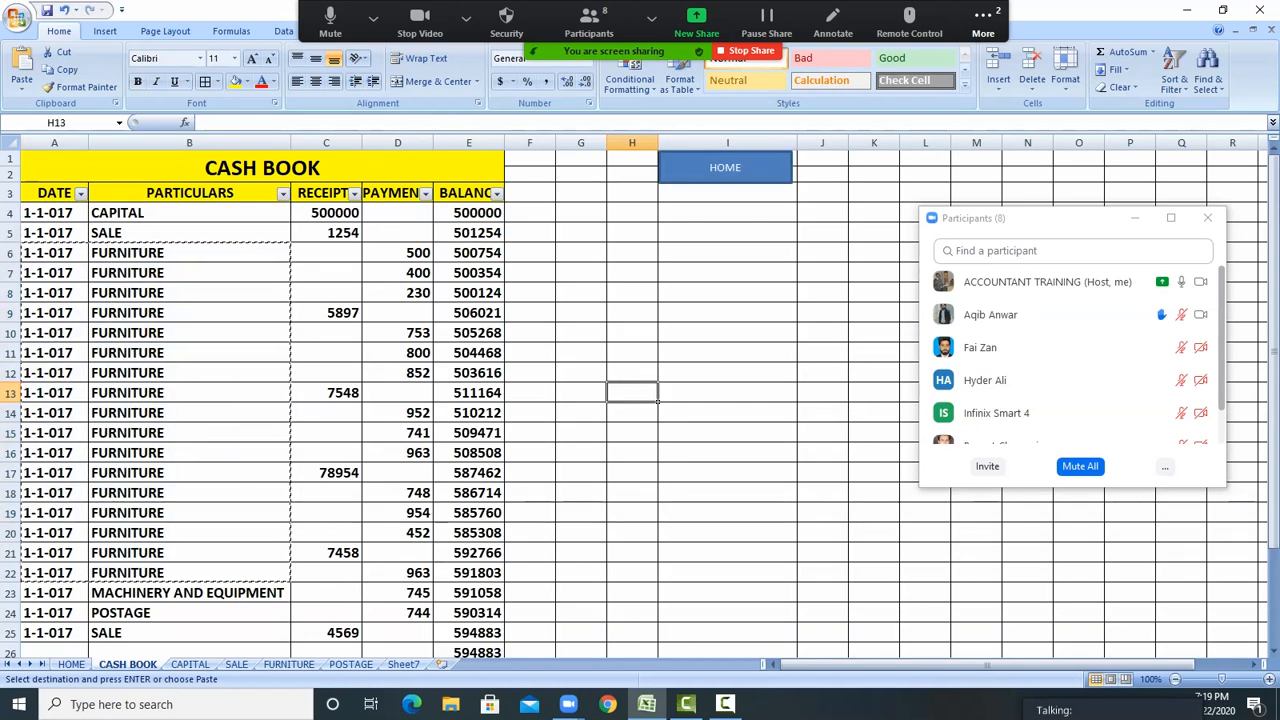
Undo the filter reset and the FURNITURE fill-down to restore the original cash book particulars, and cancel the pending copy
{"action": "left_click", "coordinate": [326, 393], "text": "ctrl"}
{"action": "left_click", "coordinate": [581, 430]}
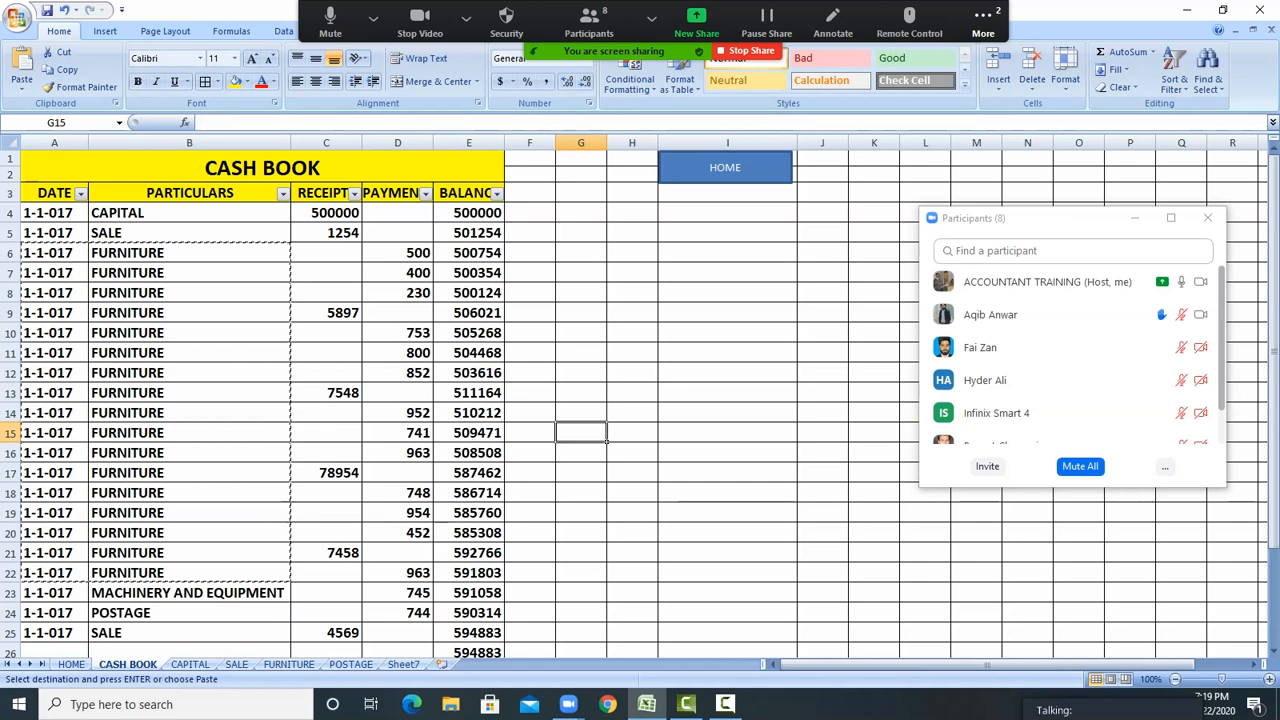
{"action": "key", "text": "ctrl+z"}
{"action": "left_click", "coordinate": [581, 423]}
{"action": "key", "text": "ctrl+z"}
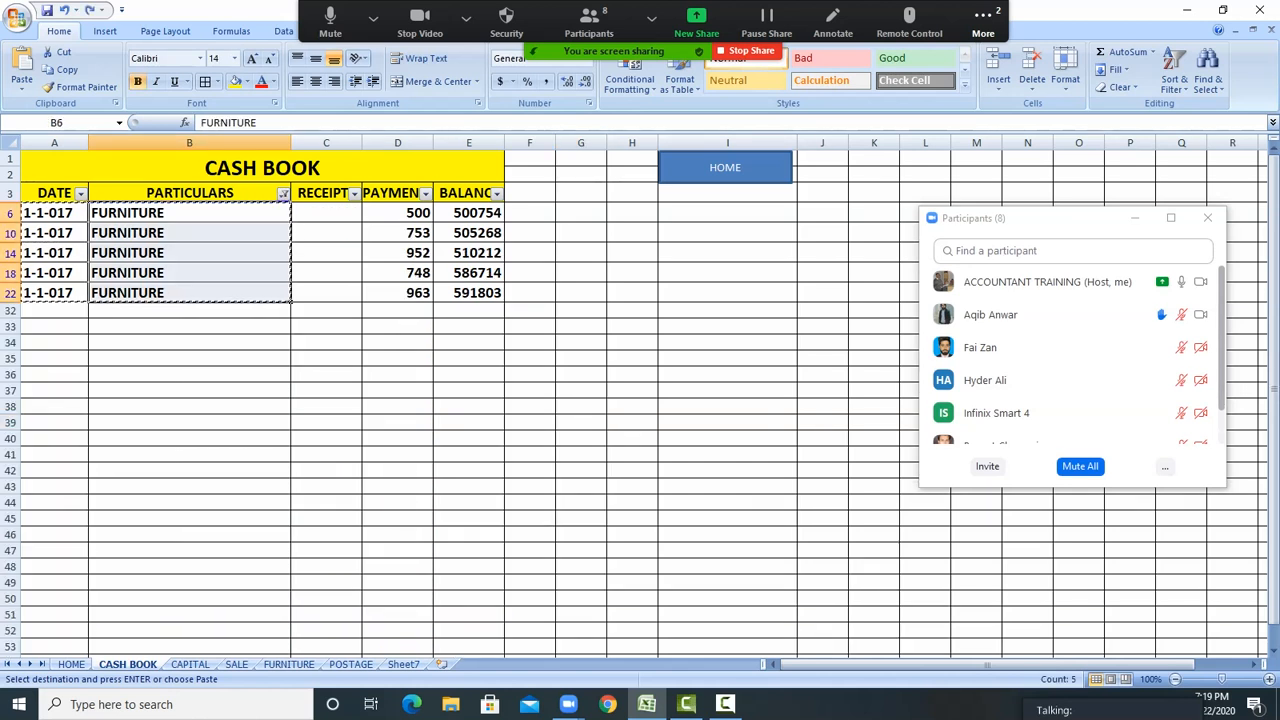
{"action": "key", "text": "ctrl+z"}
{"action": "left_click", "coordinate": [632, 333]}
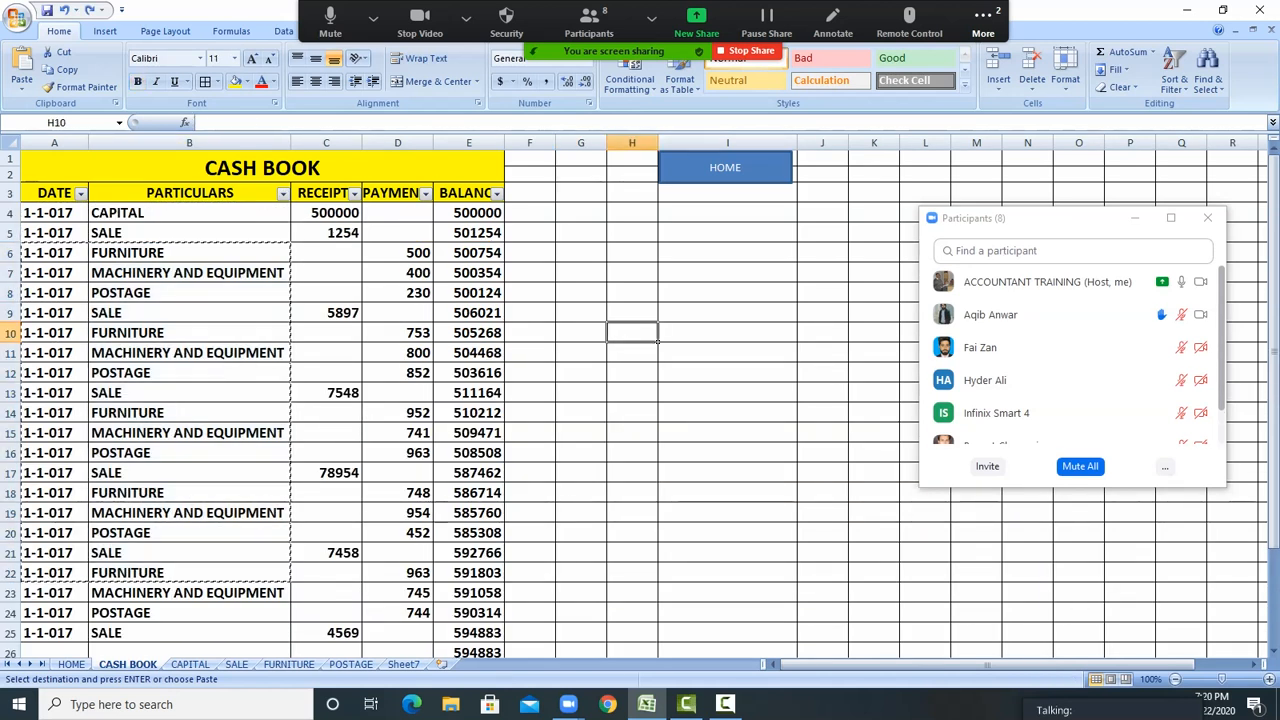
{"action": "key", "text": "Escape"}
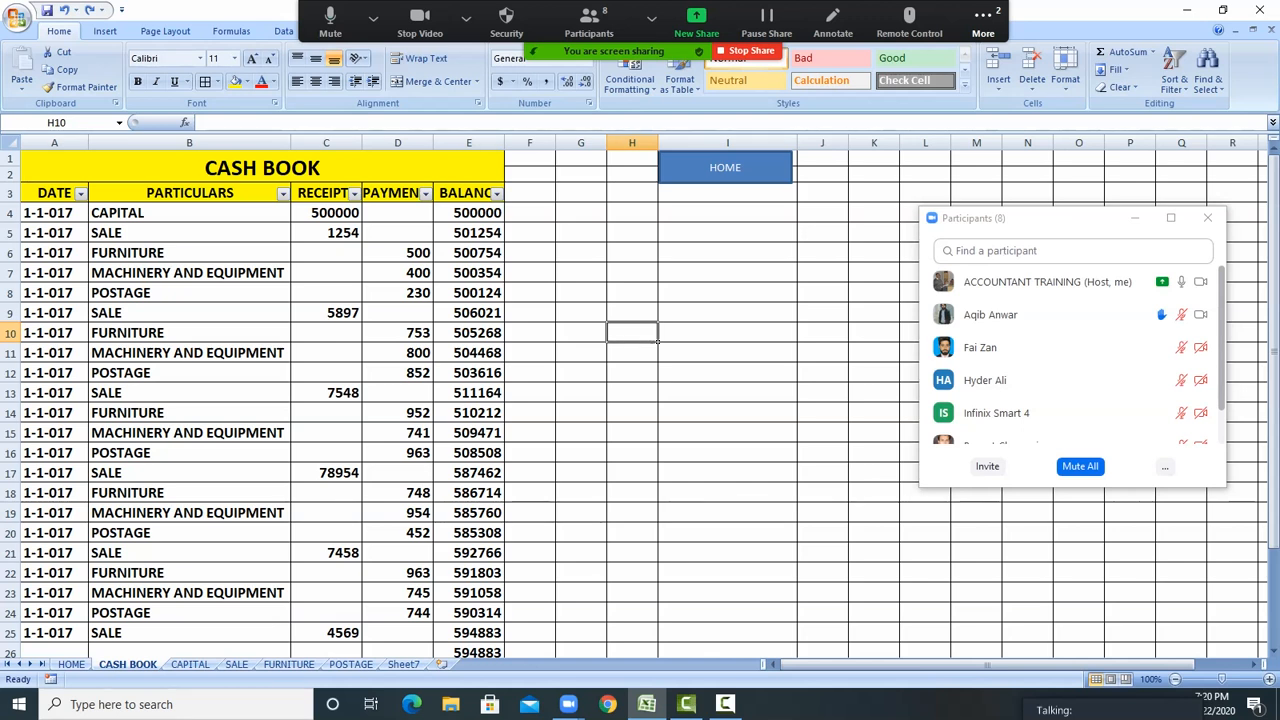
Filter the PARTICULARS column of the cash book to show only CAPITAL
{"action": "left_click", "coordinate": [283, 194]}
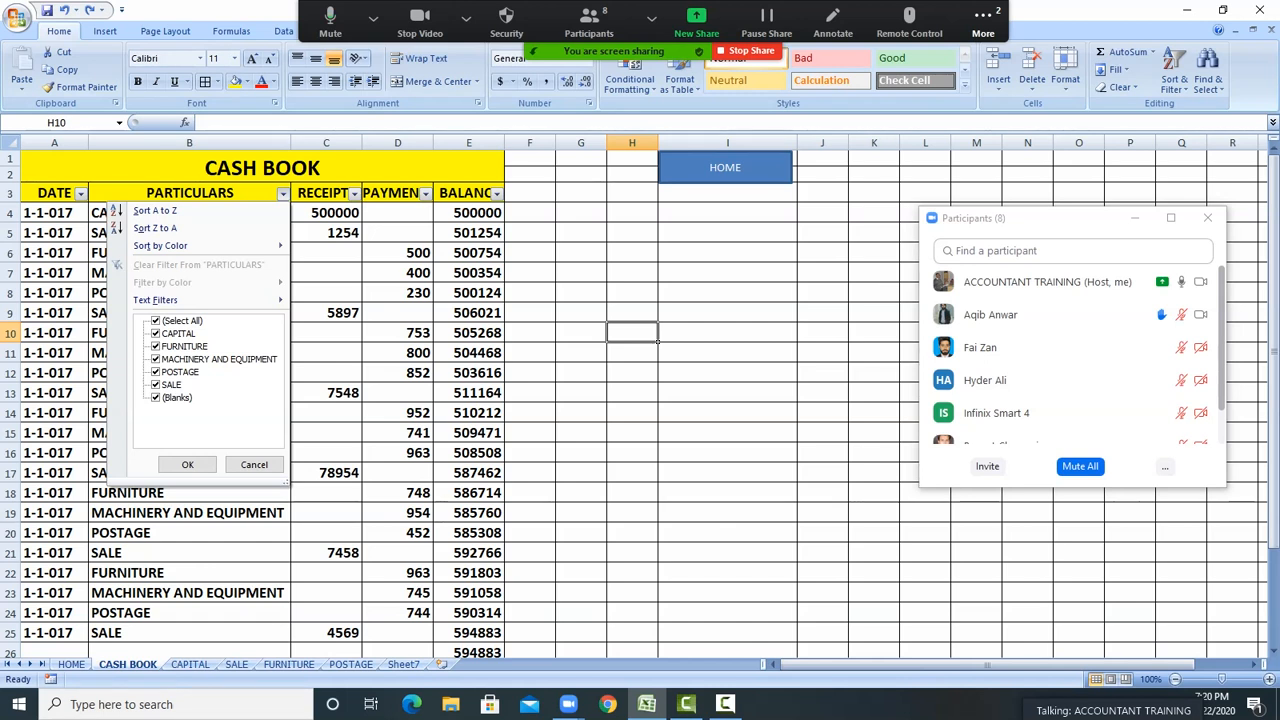
{"action": "left_click", "coordinate": [156, 321]}
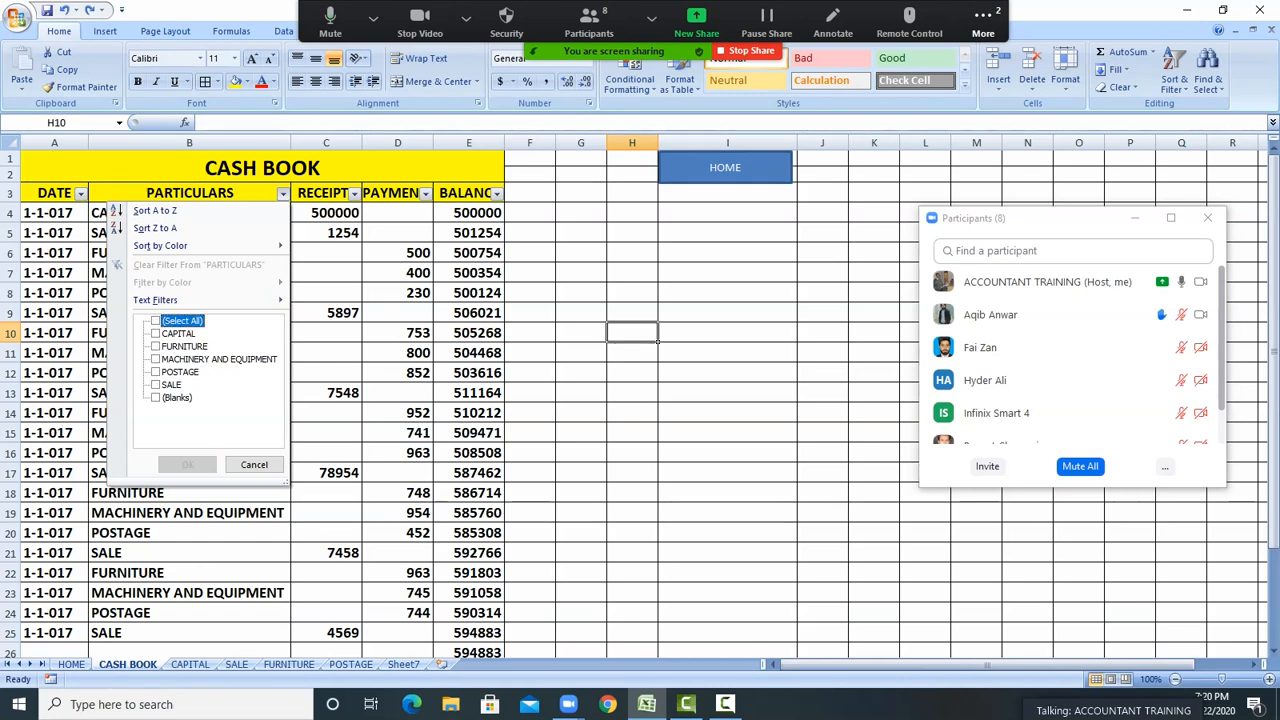
{"action": "left_click", "coordinate": [156, 334]}
{"action": "left_click", "coordinate": [187, 464]}
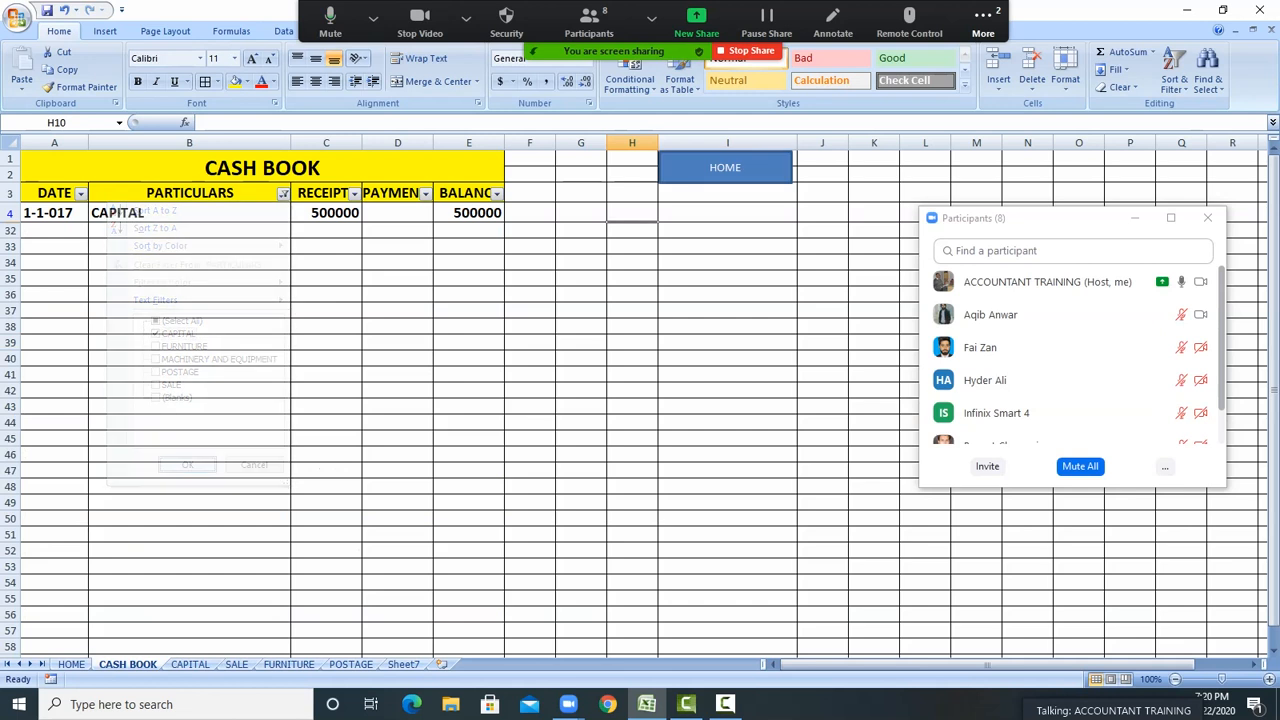
Copy the CAPITAL entry's date and particulars from A4:B4 of the cash book to A4 of the CAPITAL ledger
{"action": "left_click", "coordinate": [84, 214]}
{"action": "left_click_drag", "start_coordinate": [86, 218], "coordinate": [126, 213]}
{"action": "right_click", "coordinate": [126, 213]}
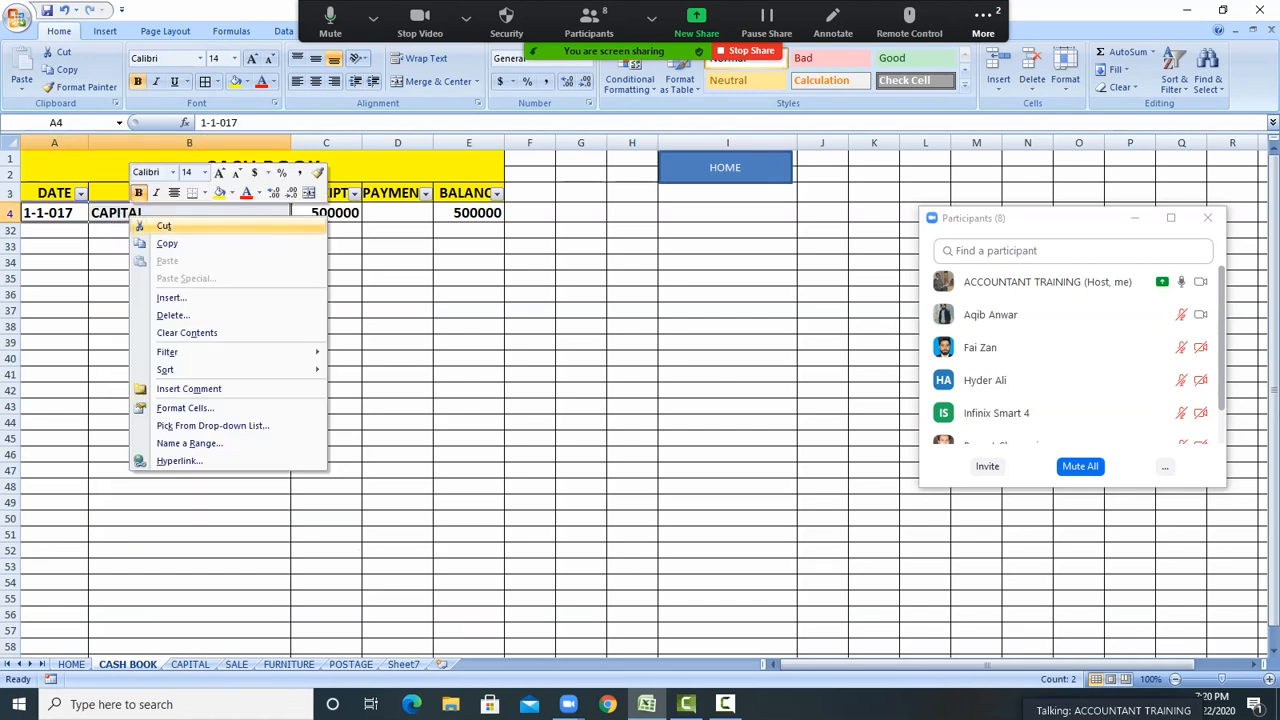
{"action": "left_click", "coordinate": [152, 245]}
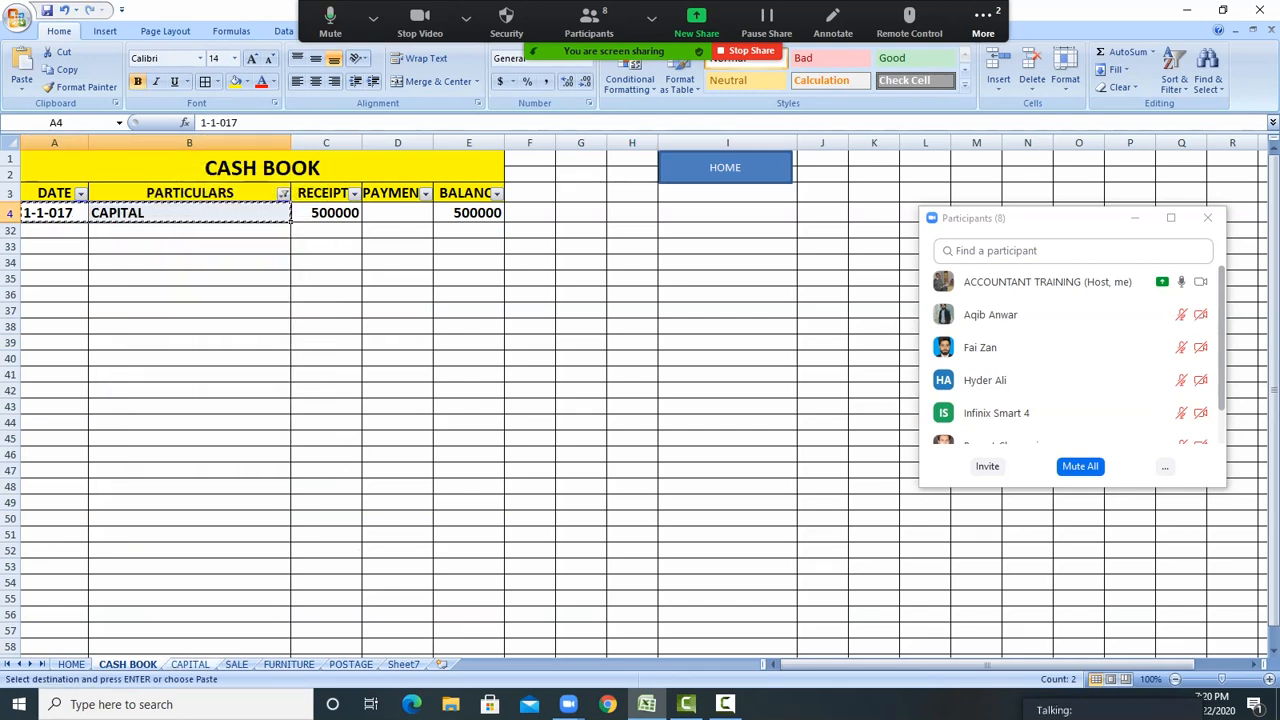
{"action": "left_click", "coordinate": [71, 664]}
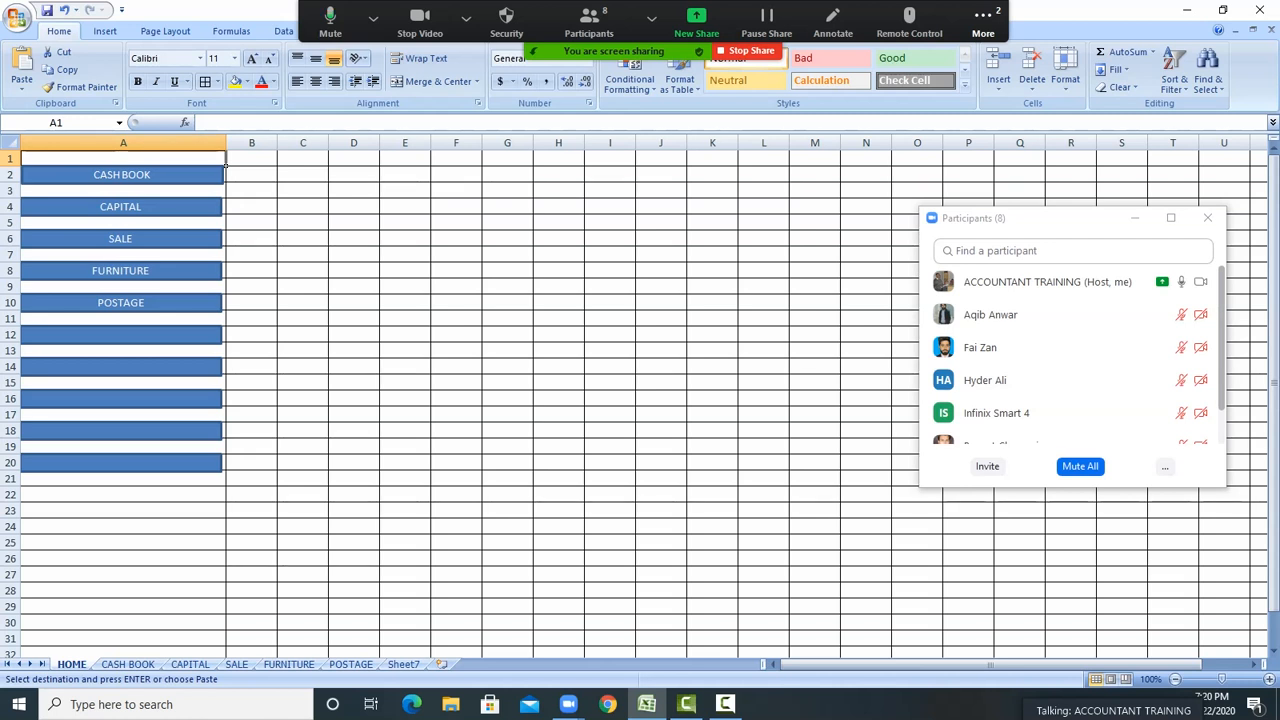
{"action": "left_click", "coordinate": [121, 207]}
{"action": "left_click", "coordinate": [78, 213]}
{"action": "right_click", "coordinate": [78, 213]}
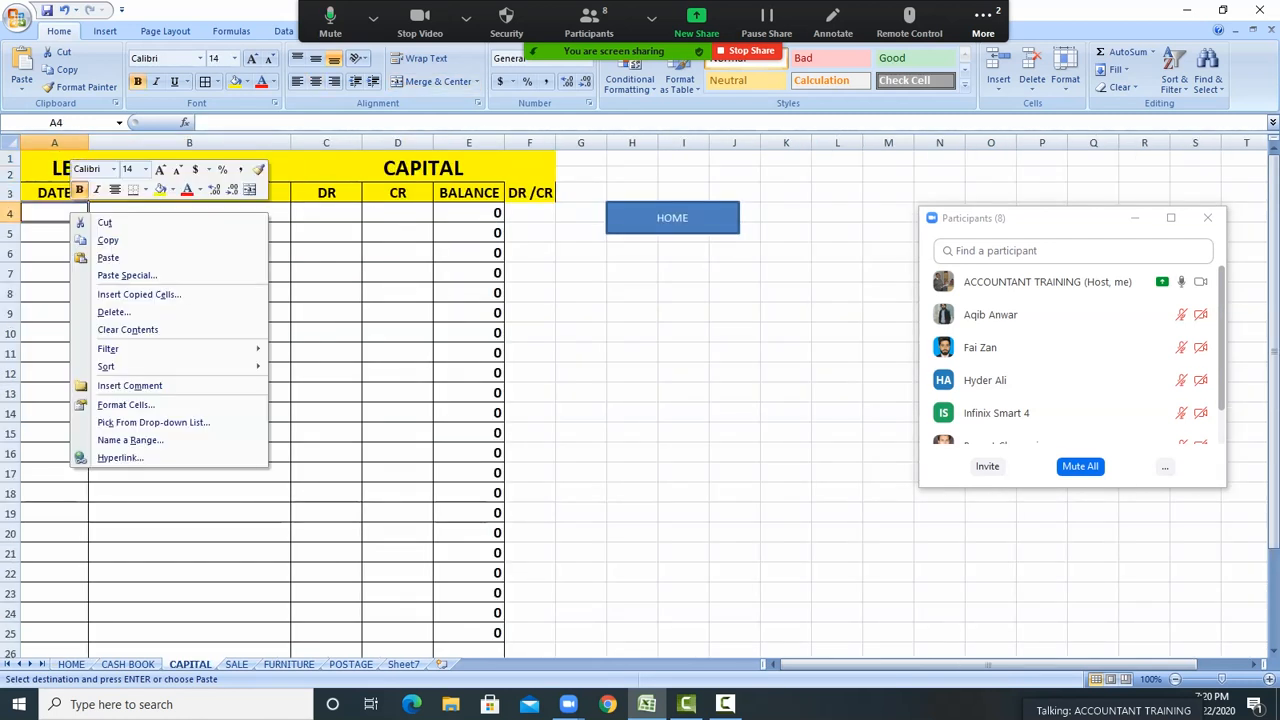
{"action": "left_click", "coordinate": [110, 257]}
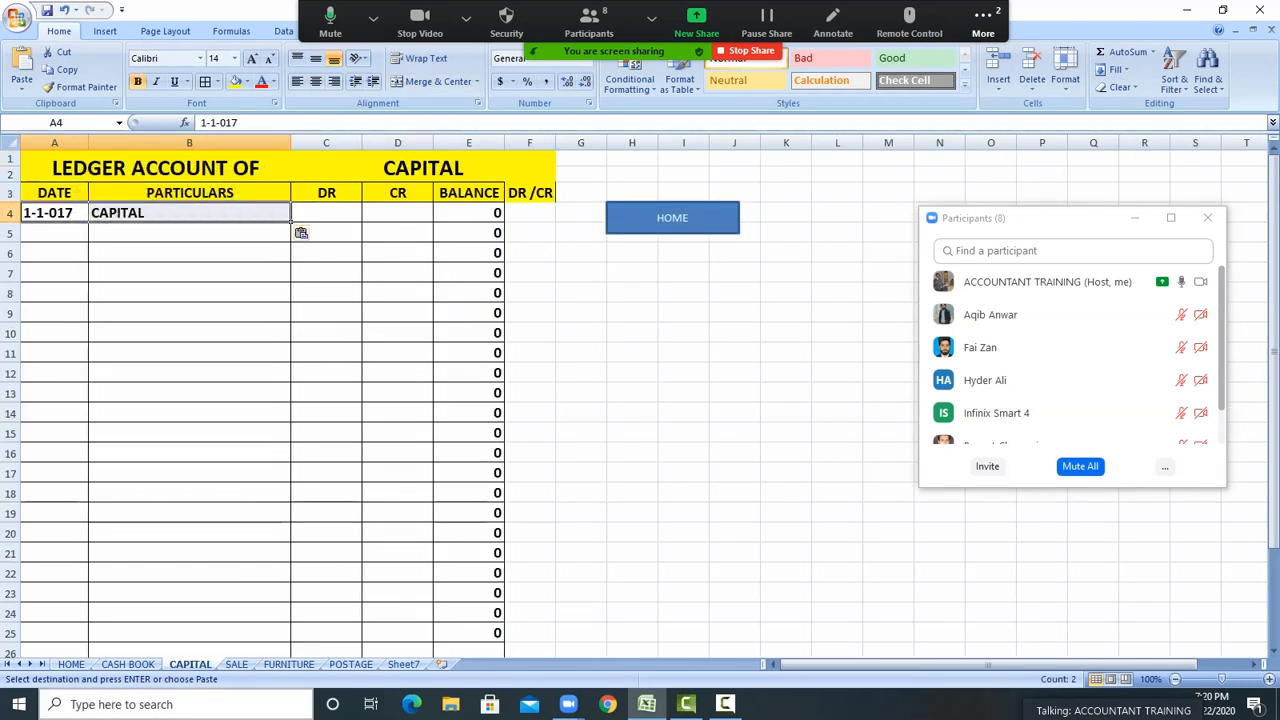
Check the CAPITAL receipt in the cash book and enter 500000 as its CR amount in D4 of the CAPITAL ledger
{"action": "key", "text": "ctrl+Page_Up"}
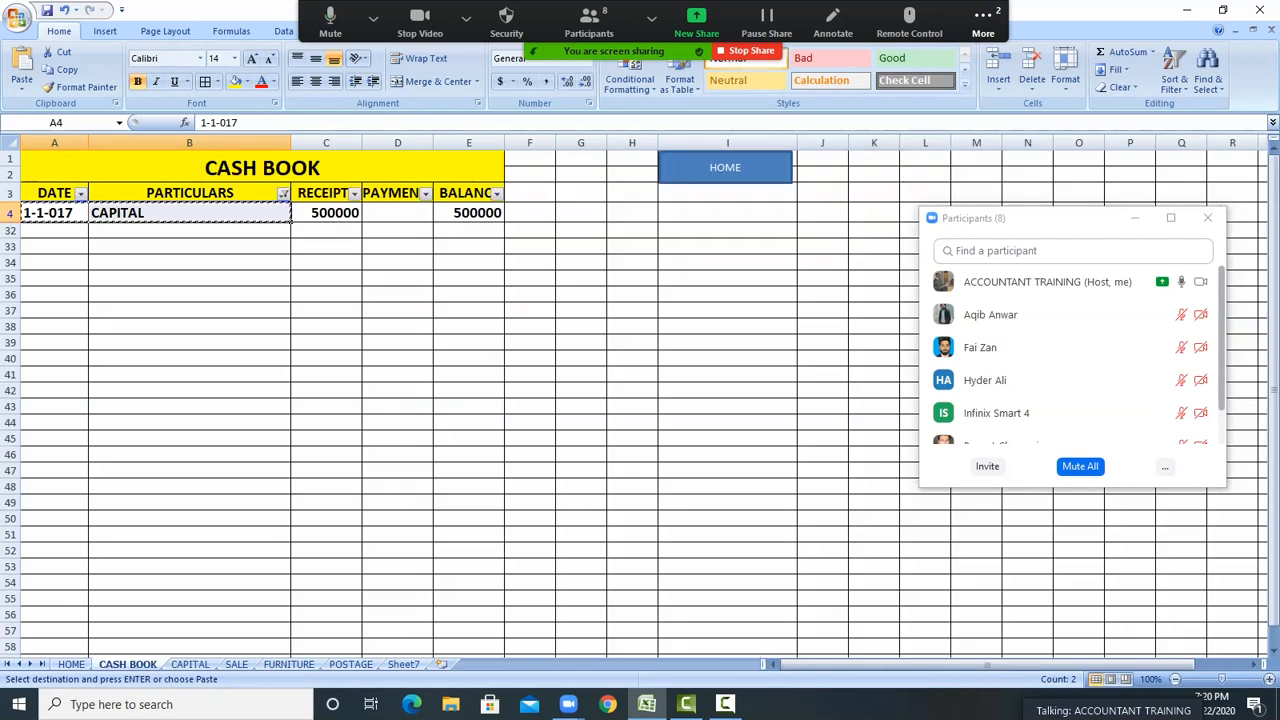
{"action": "left_click", "coordinate": [326, 213]}
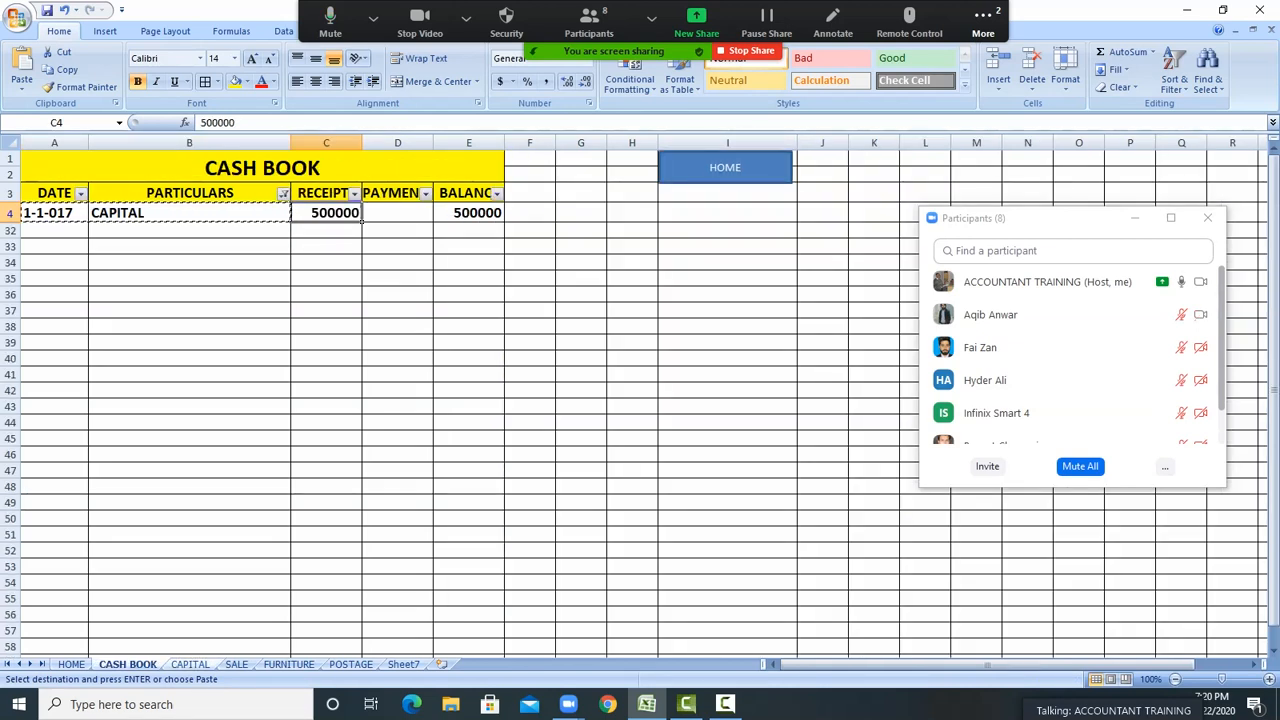
{"action": "key", "text": "ctrl+Page_Down"}
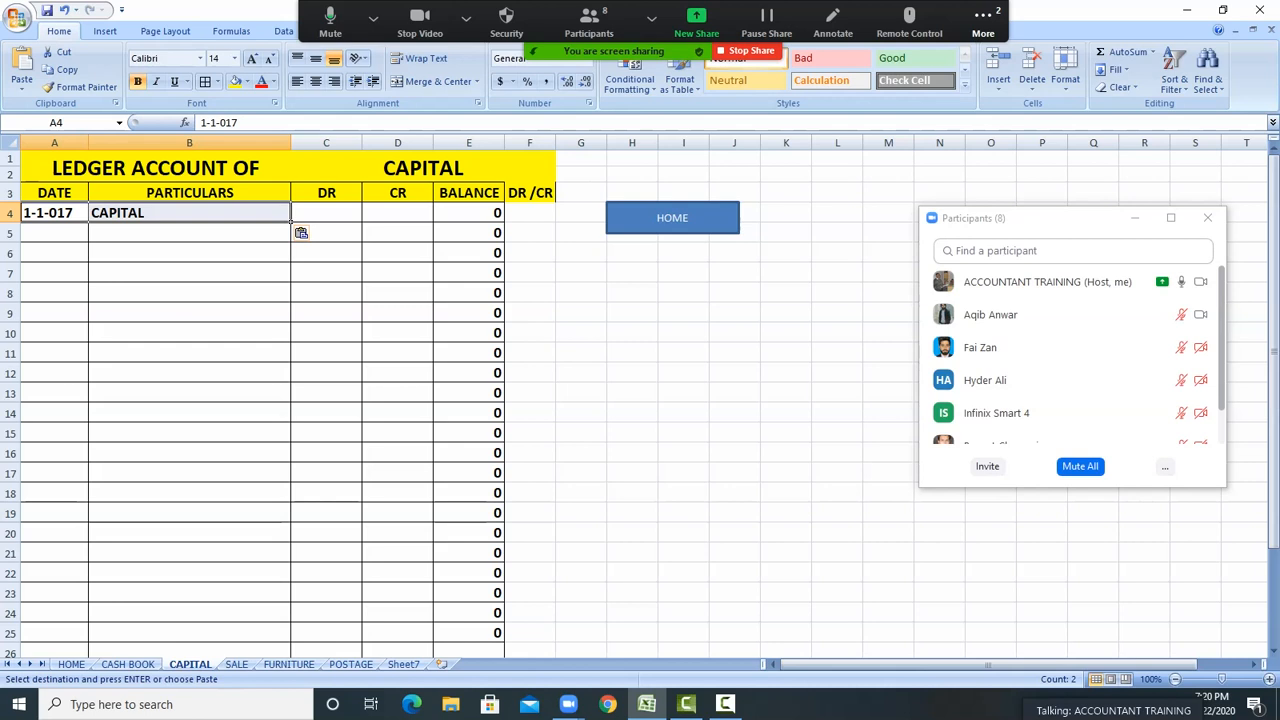
{"action": "left_click", "coordinate": [397, 213]}
{"action": "type", "text": "5000"}
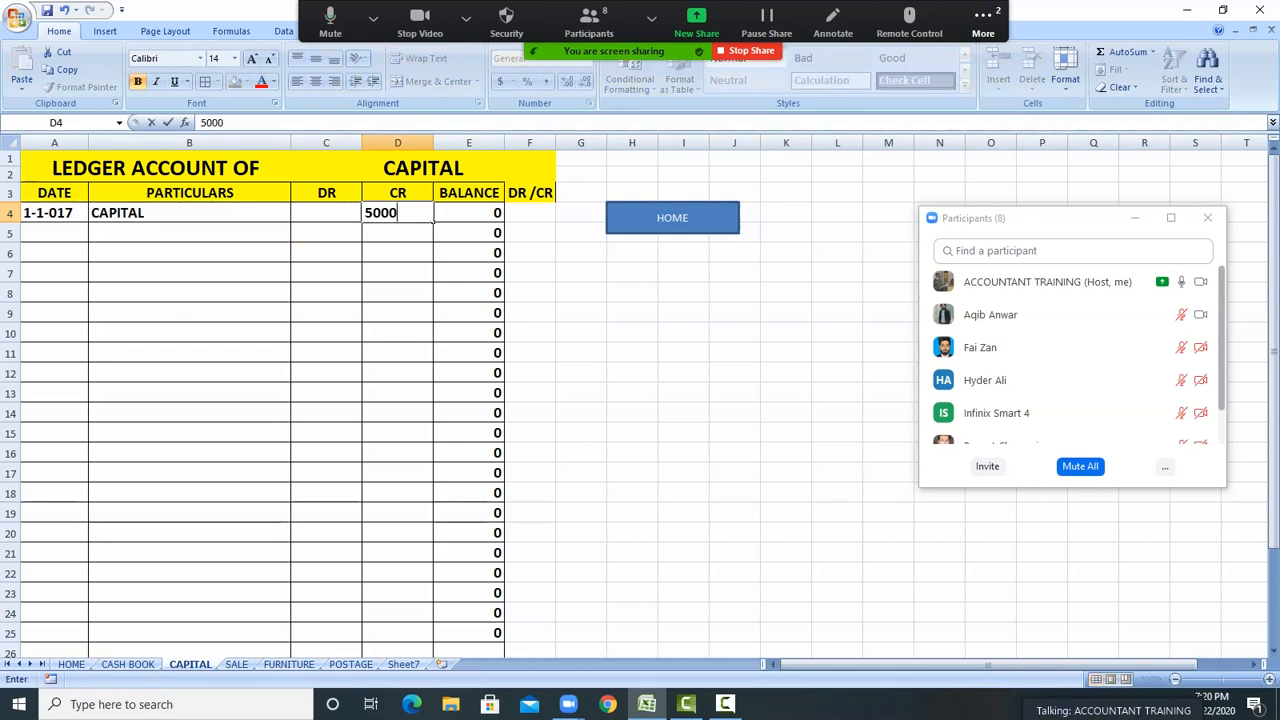
{"action": "type", "text": "00"}
{"action": "key", "text": "Return"}
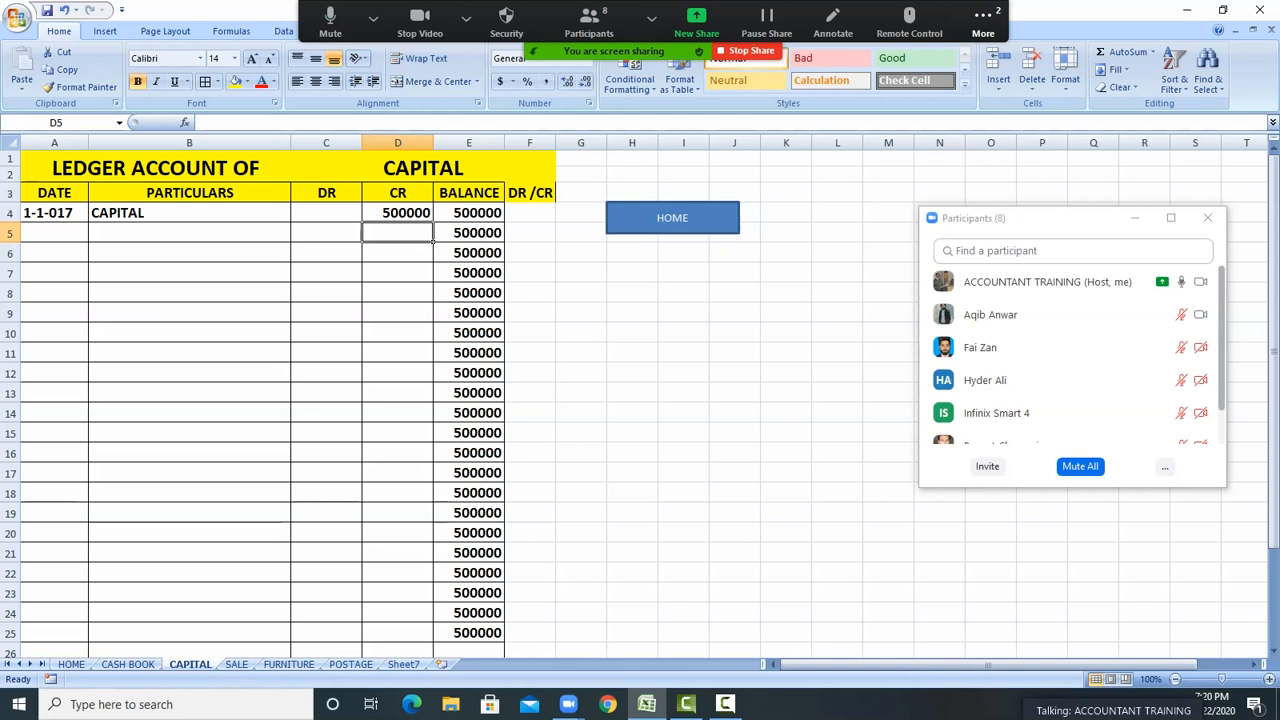
Change the PARTICULARS filter on the CASH BOOK sheet from CAPITAL to FURNITURE only
{"action": "key", "text": "ctrl+Page_Up"}
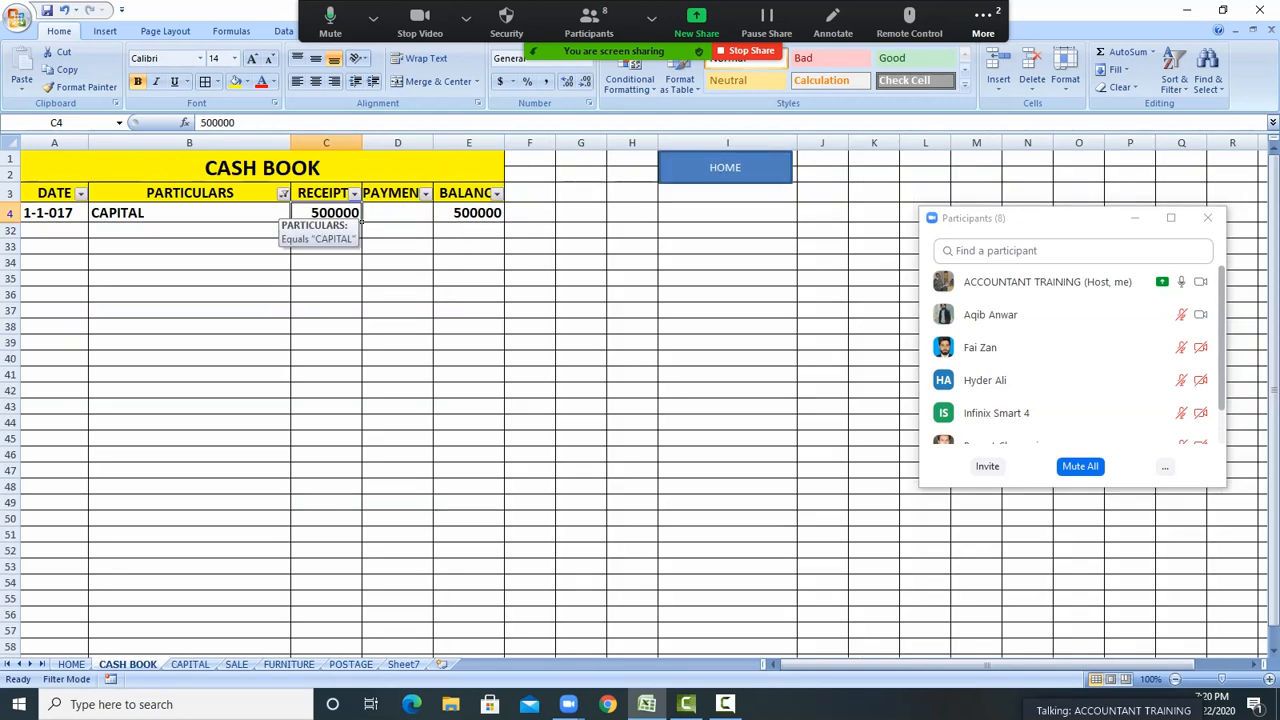
{"action": "left_click", "coordinate": [284, 193]}
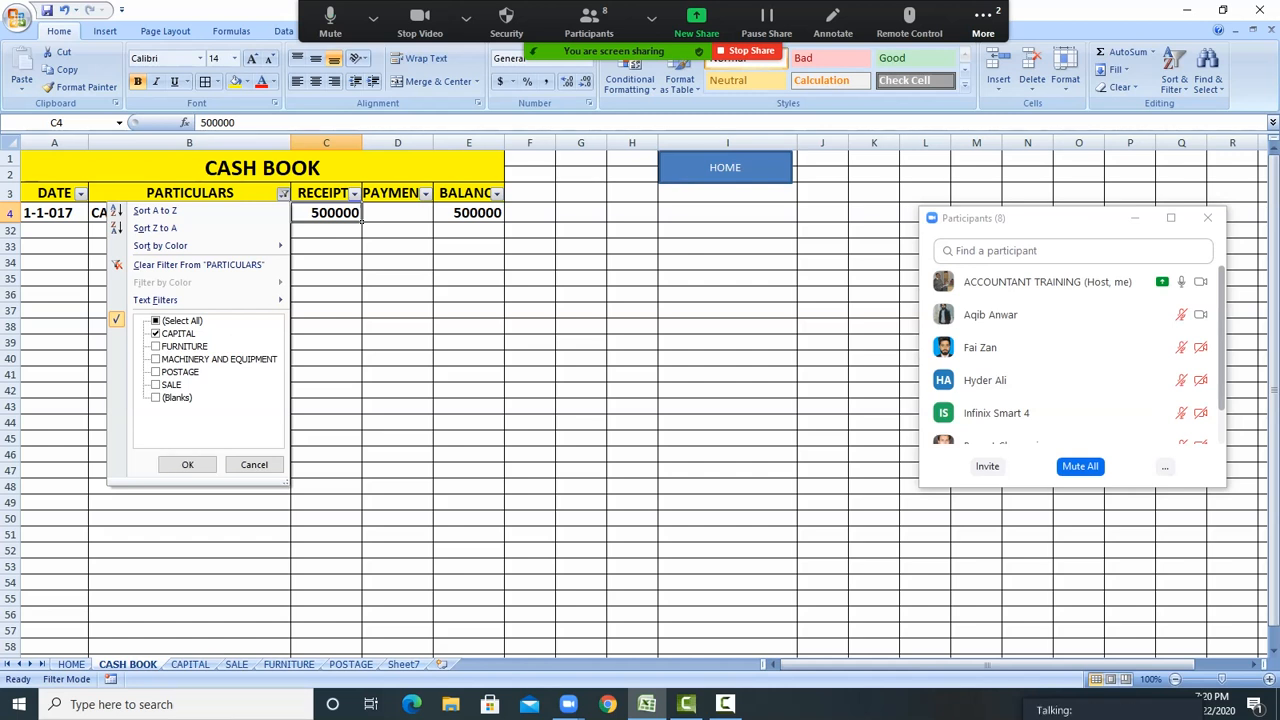
{"action": "left_click", "coordinate": [156, 334]}
{"action": "left_click", "coordinate": [156, 346]}
{"action": "left_click", "coordinate": [187, 464]}
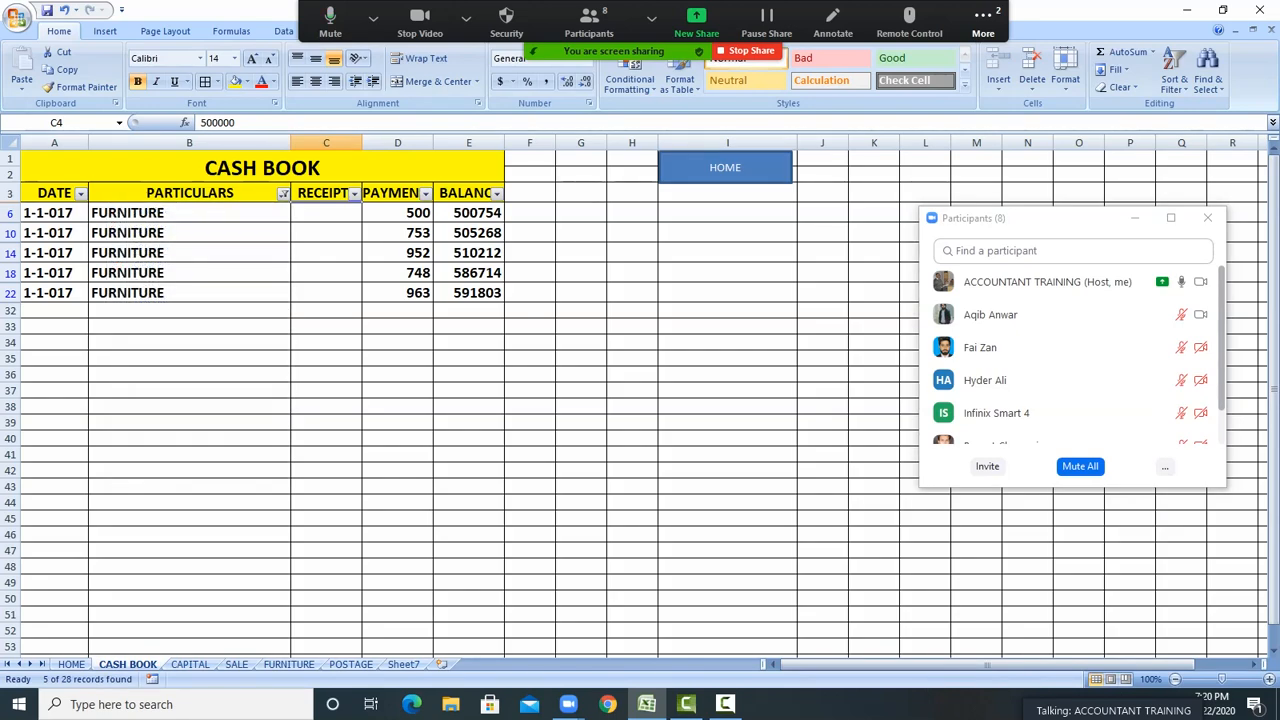
Copy the filtered FURNITURE rows from date through payment and paste them at A4 of the FURNITURE ledger
{"action": "left_click", "coordinate": [54, 213]}
{"action": "left_click_drag", "start_coordinate": [54, 213], "coordinate": [433, 300]}
{"action": "right_click", "coordinate": [399, 287]}
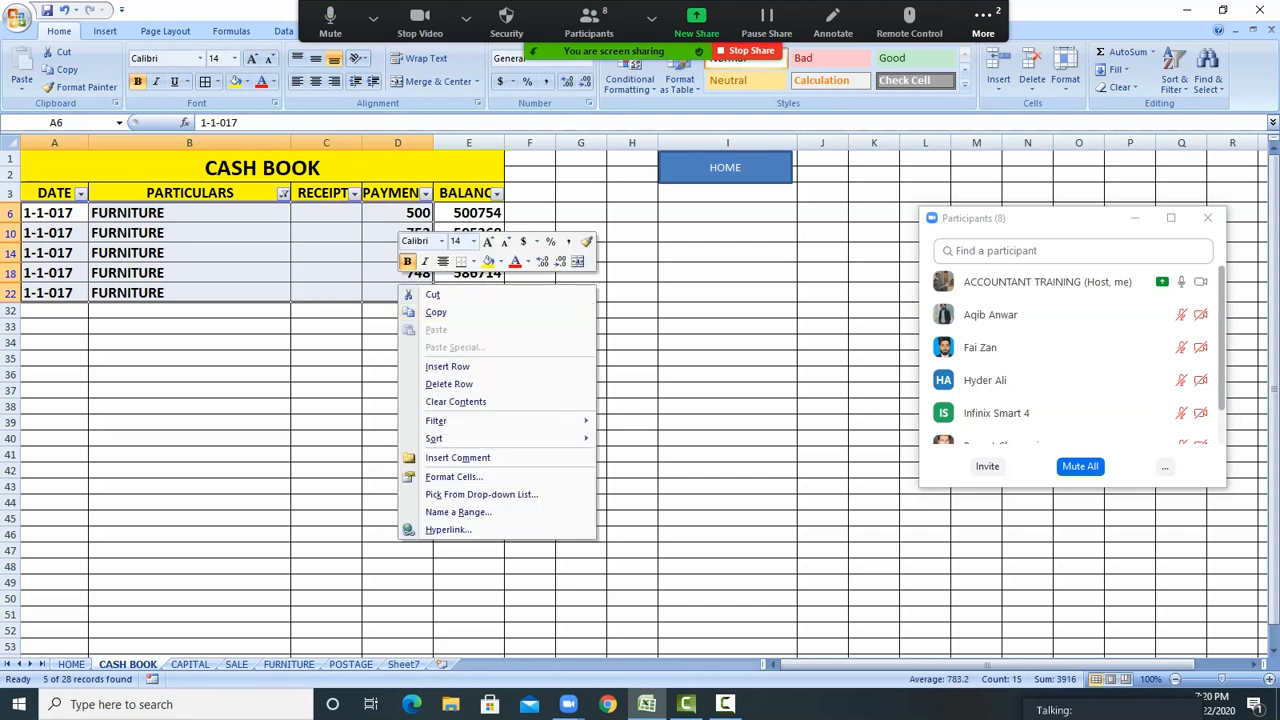
{"action": "left_click", "coordinate": [436, 312]}
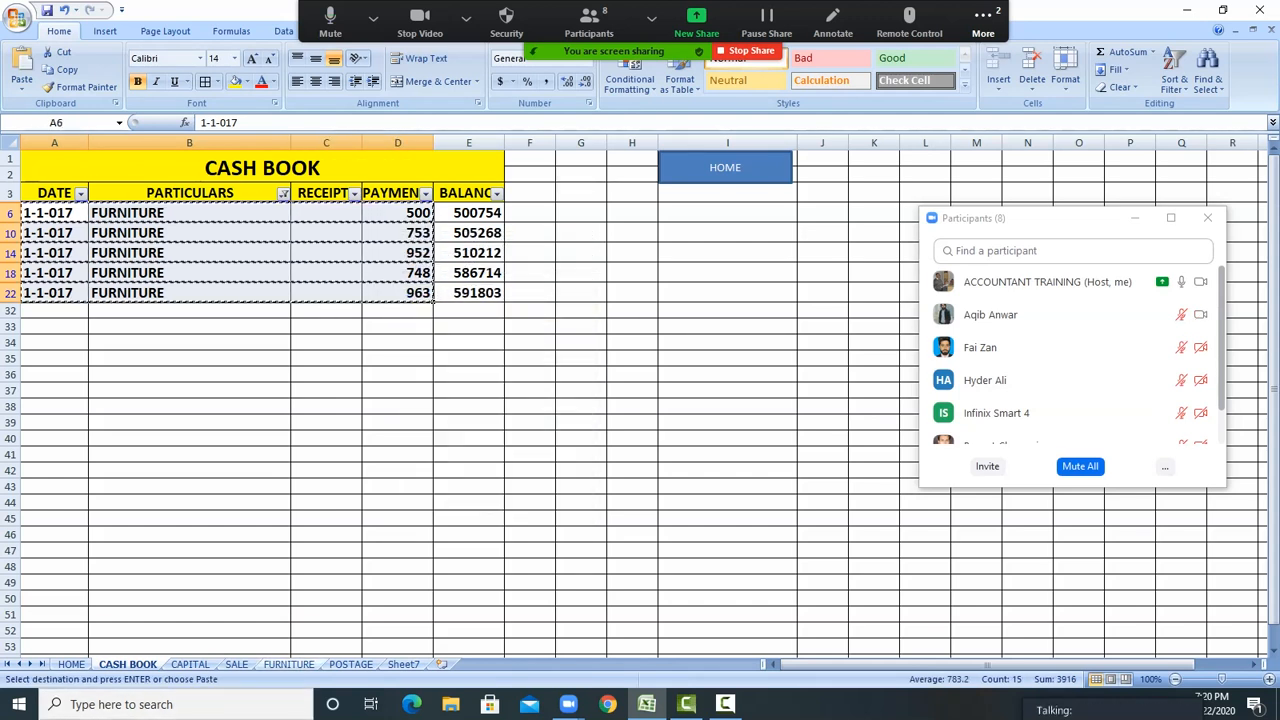
{"action": "left_click", "coordinate": [288, 664]}
{"action": "right_click", "coordinate": [56, 212]}
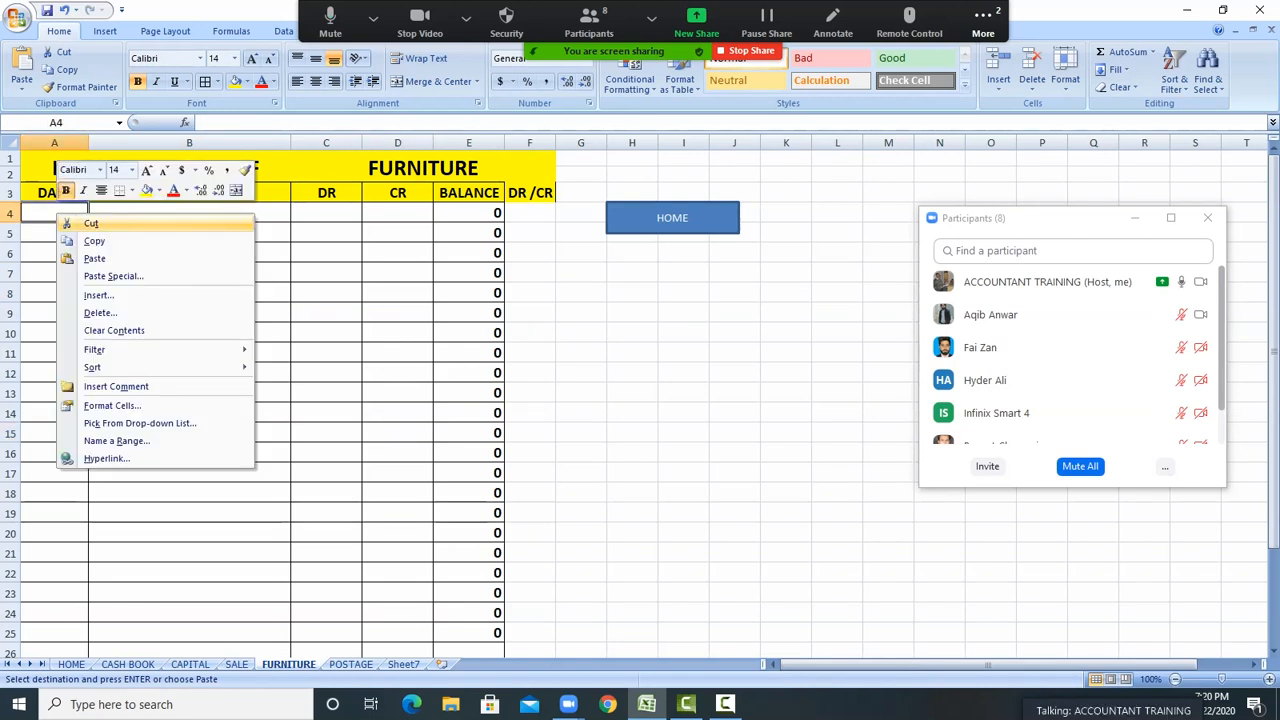
{"action": "left_click", "coordinate": [94, 258]}
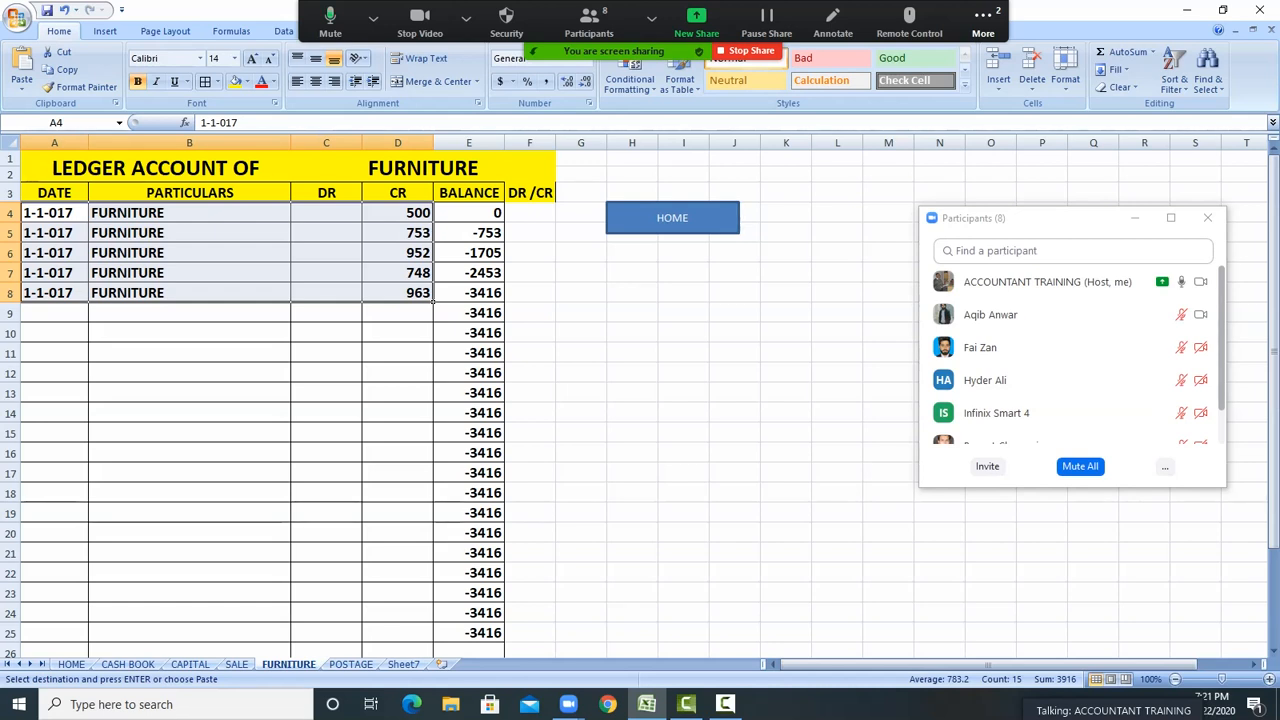
Move the FURNITURE ledger amounts in D4:D8 from the CR column to the DR column, starting at C4
{"action": "left_click", "coordinate": [469, 213]}
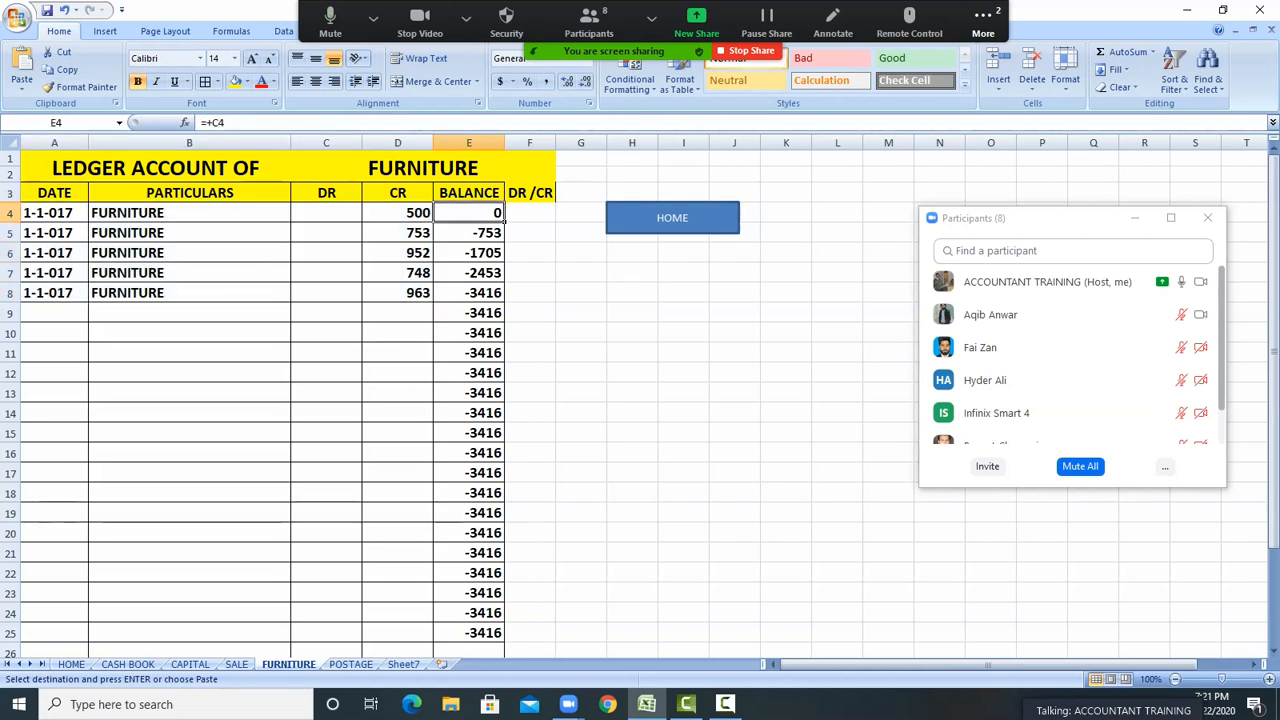
{"action": "left_click", "coordinate": [397, 213]}
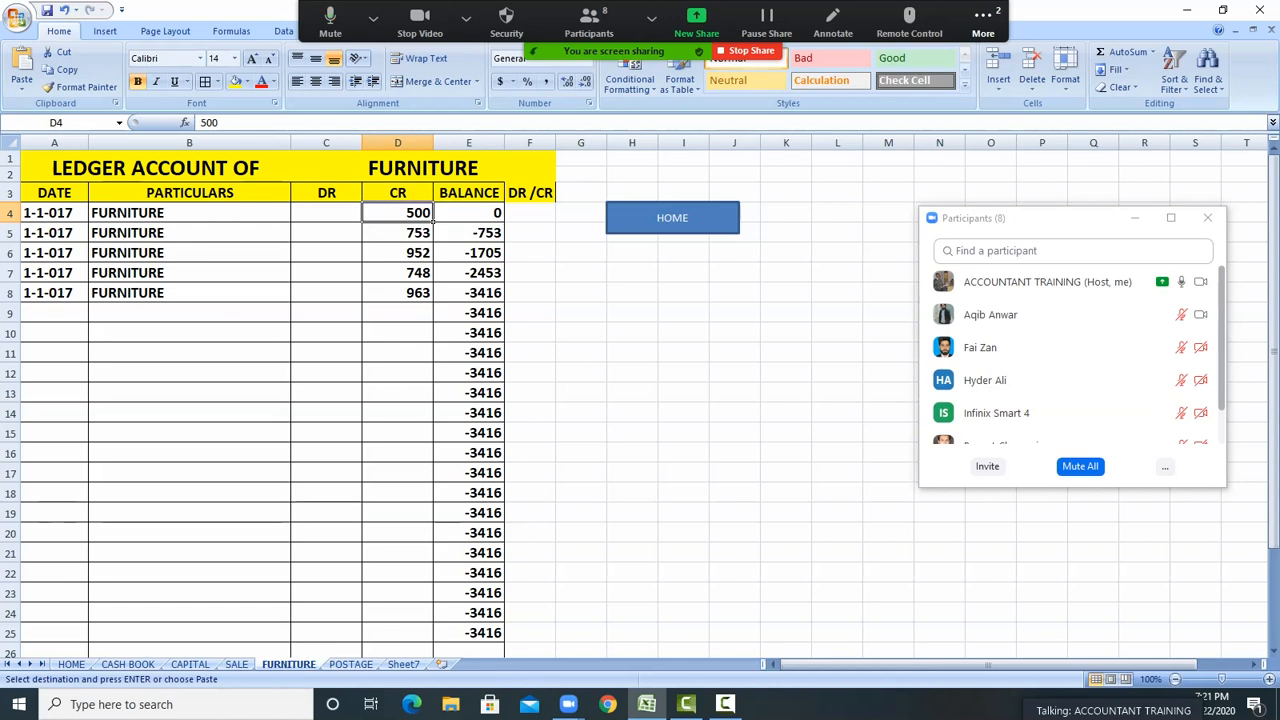
{"action": "left_click_drag", "start_coordinate": [397, 214], "coordinate": [392, 290]}
{"action": "right_click", "coordinate": [392, 288]}
{"action": "left_click", "coordinate": [424, 293]}
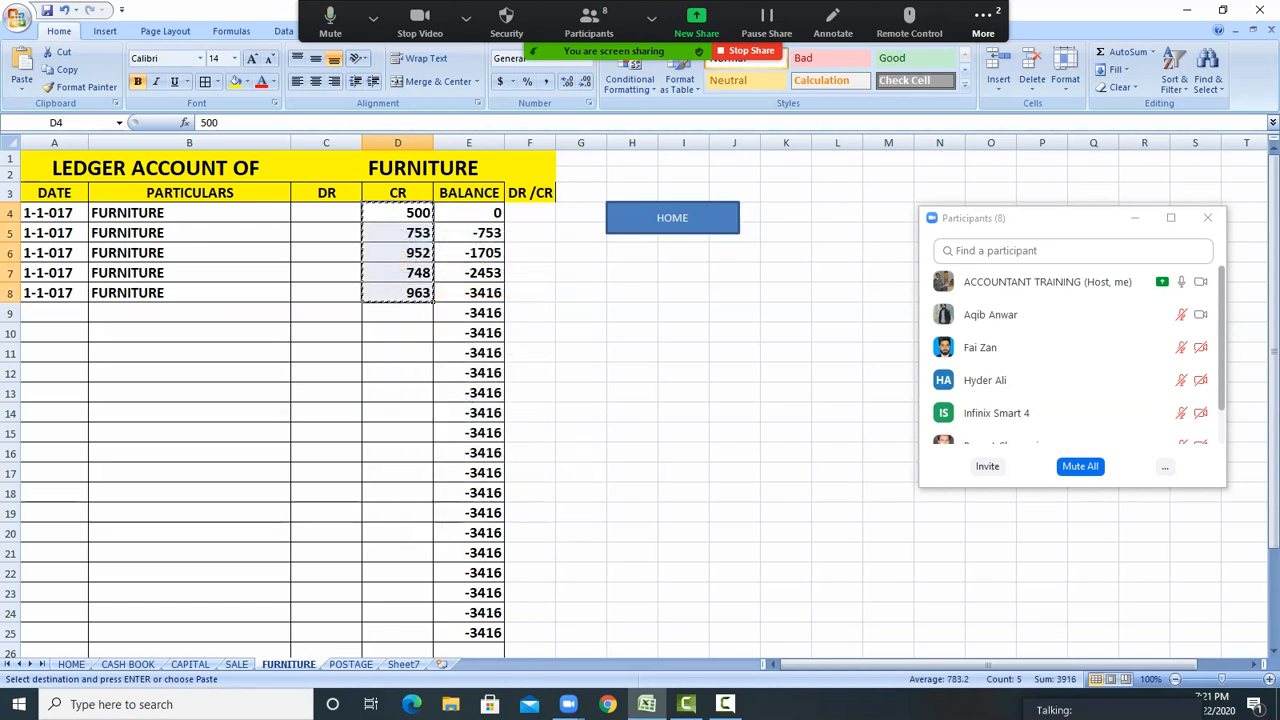
{"action": "left_click", "coordinate": [327, 214]}
{"action": "right_click", "coordinate": [327, 216]}
{"action": "left_click", "coordinate": [364, 261]}
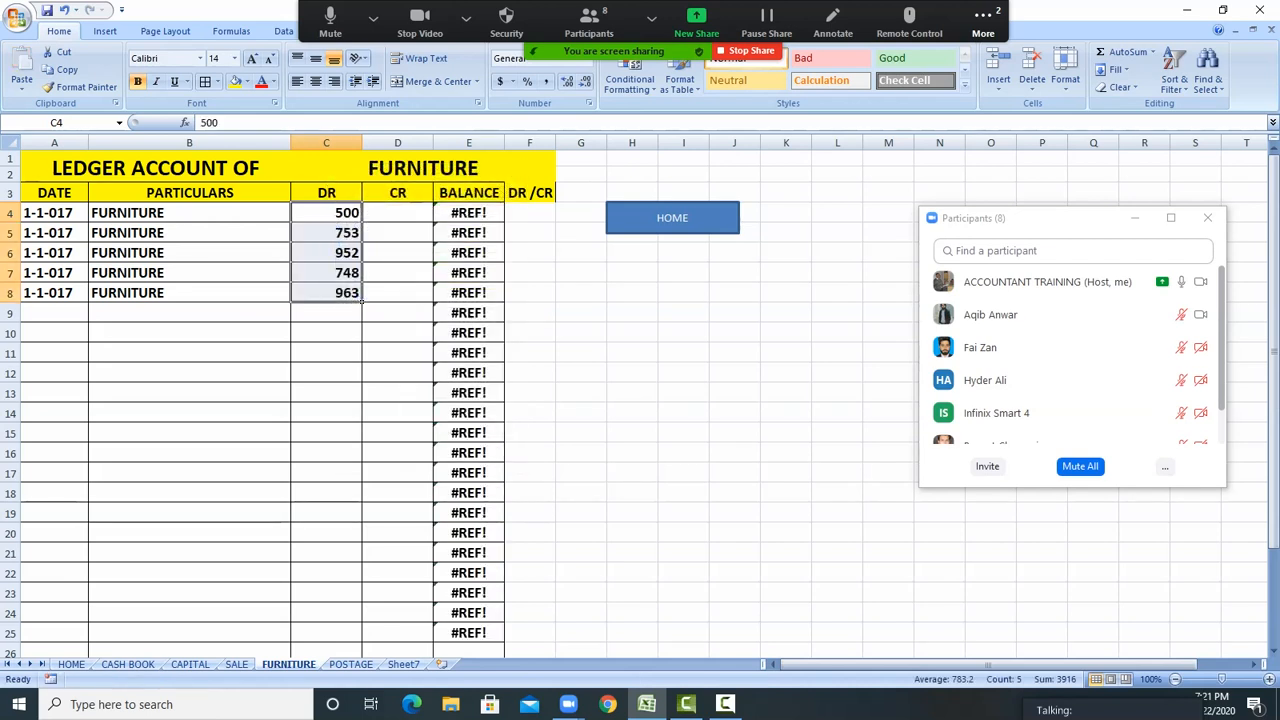
Set the opening balance in E4 of the FURNITURE ledger to the formula +C4
{"action": "left_click", "coordinate": [469, 213]}
{"action": "type", "text": "+"}
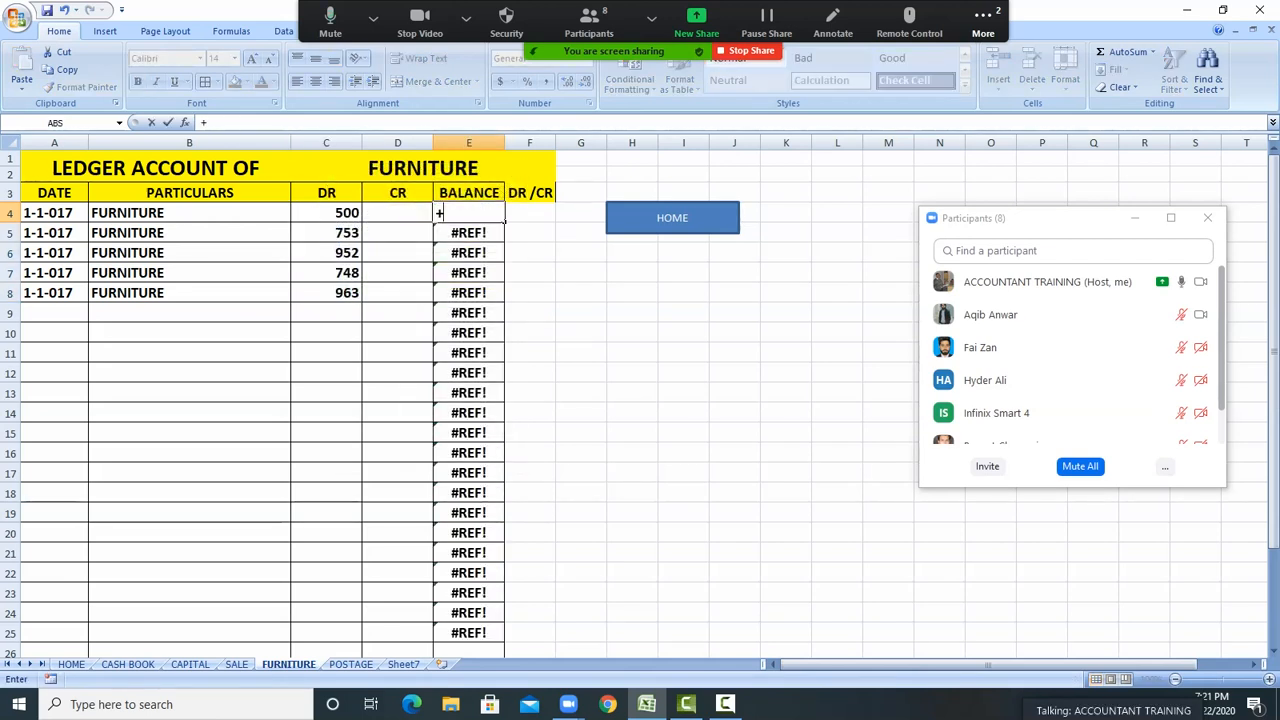
{"action": "left_click", "coordinate": [352, 212]}
{"action": "key", "text": "Return"}
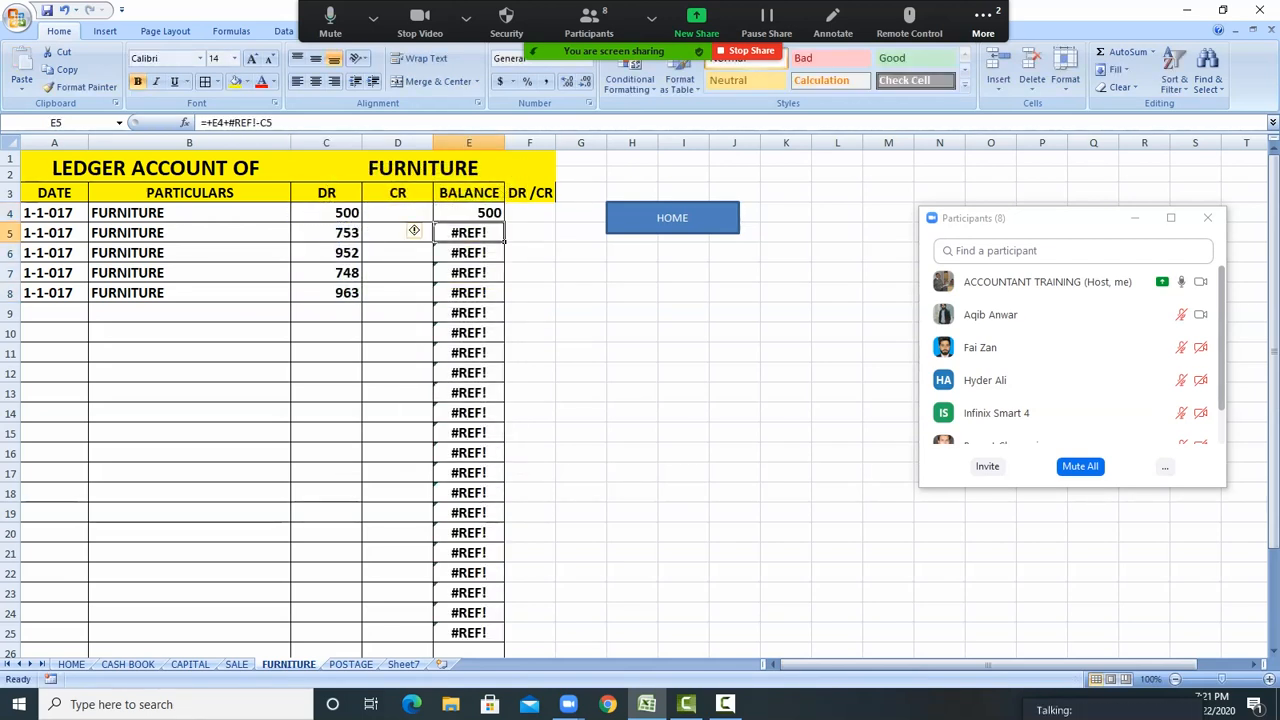
Enter the running balance formula +E4+C5-D5 in E5, fill it down to E10, and return to the CASH BOOK sheet
{"action": "type", "text": "+E4+"}
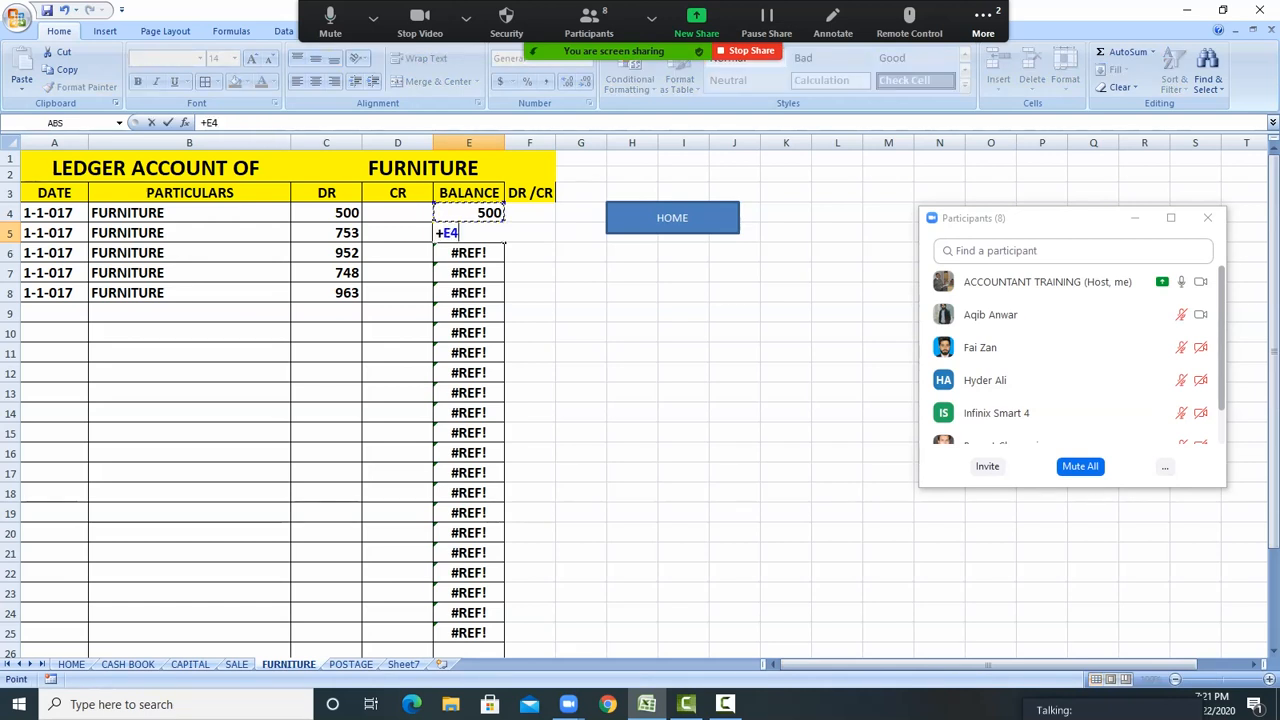
{"action": "key", "text": "Left"}
{"action": "key", "text": "Left"}
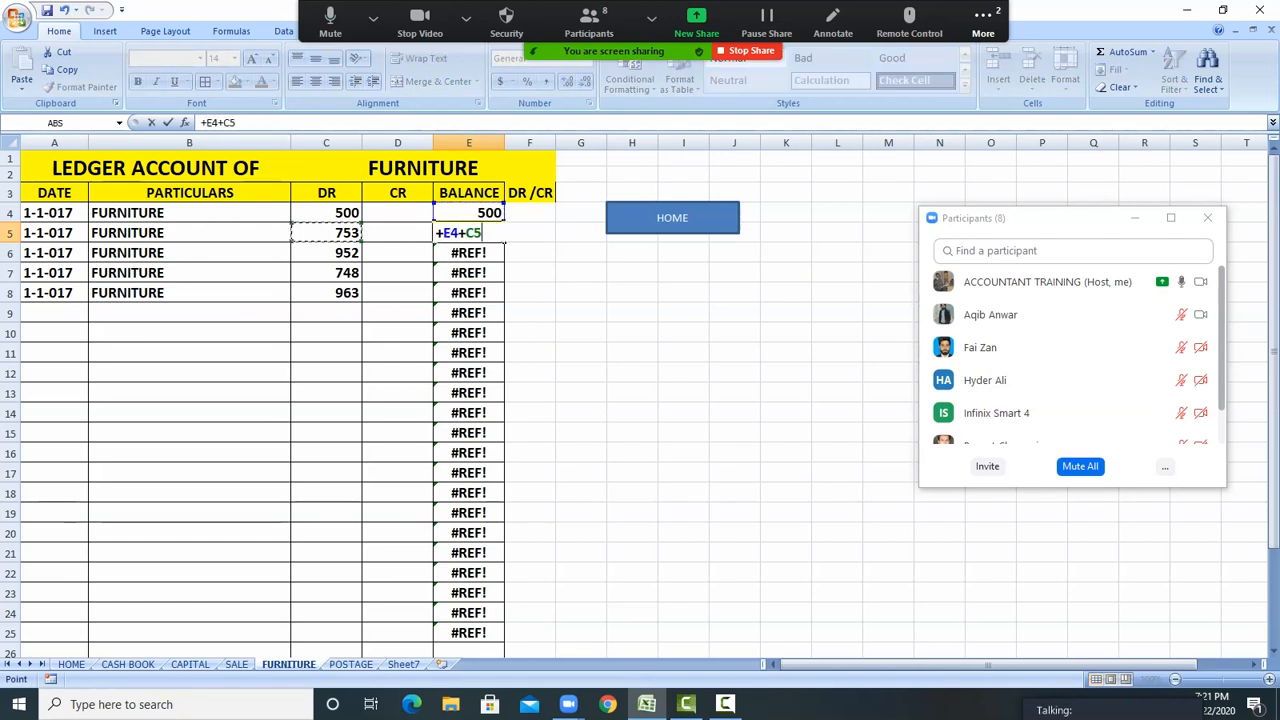
{"action": "type", "text": "-"}
{"action": "key", "text": "Left"}
{"action": "key", "text": "Return"}
{"action": "left_click", "coordinate": [469, 232]}
{"action": "left_click_drag", "start_coordinate": [504, 242], "coordinate": [505, 342]}
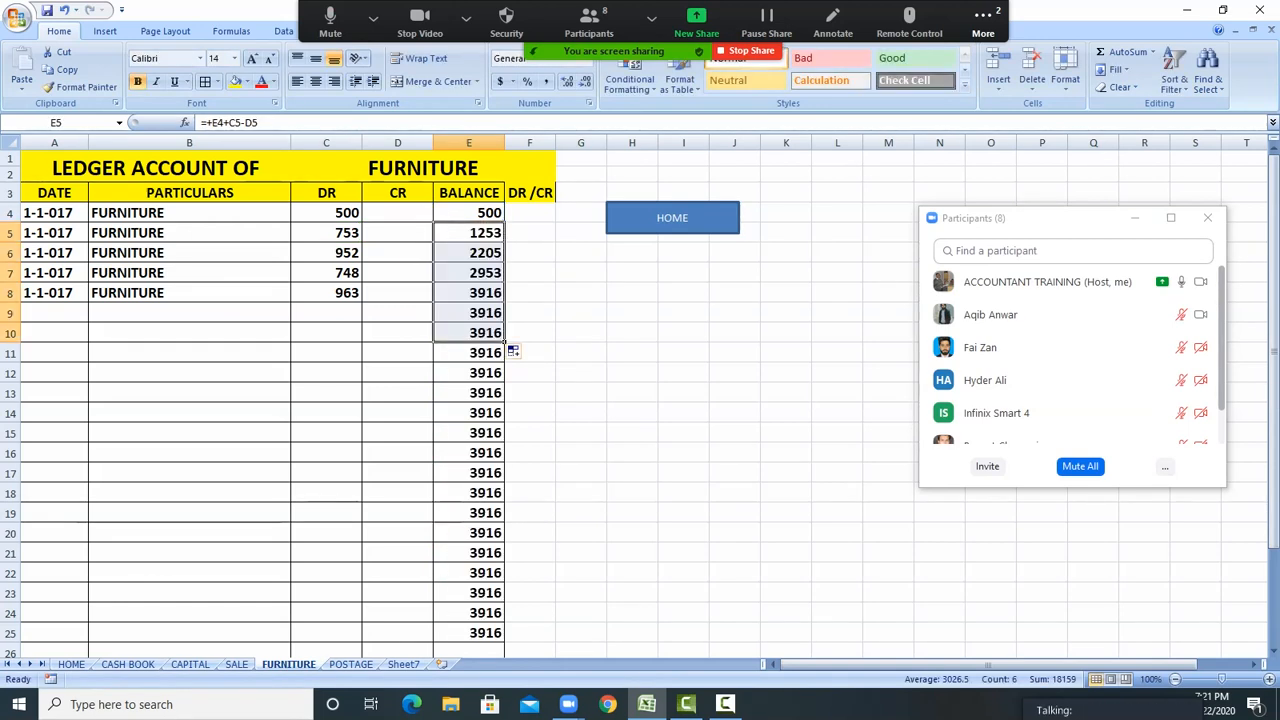
{"action": "left_click", "coordinate": [530, 393]}
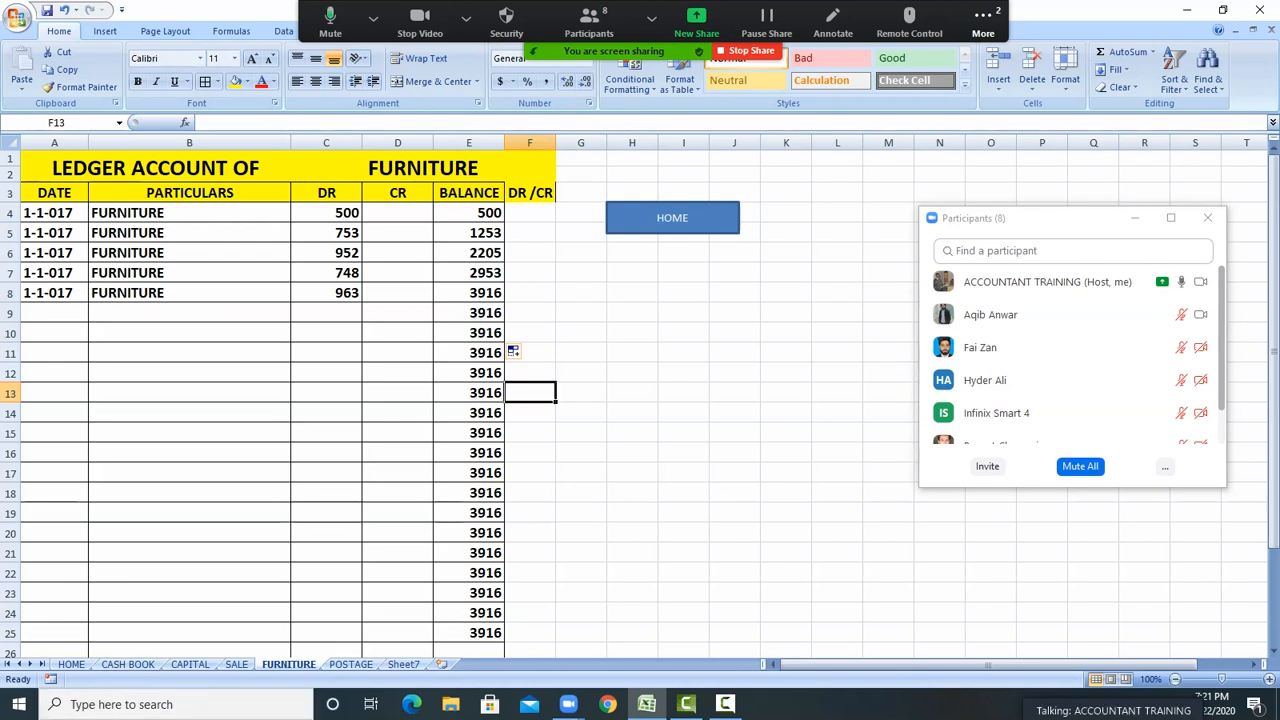
{"action": "left_click", "coordinate": [128, 664]}
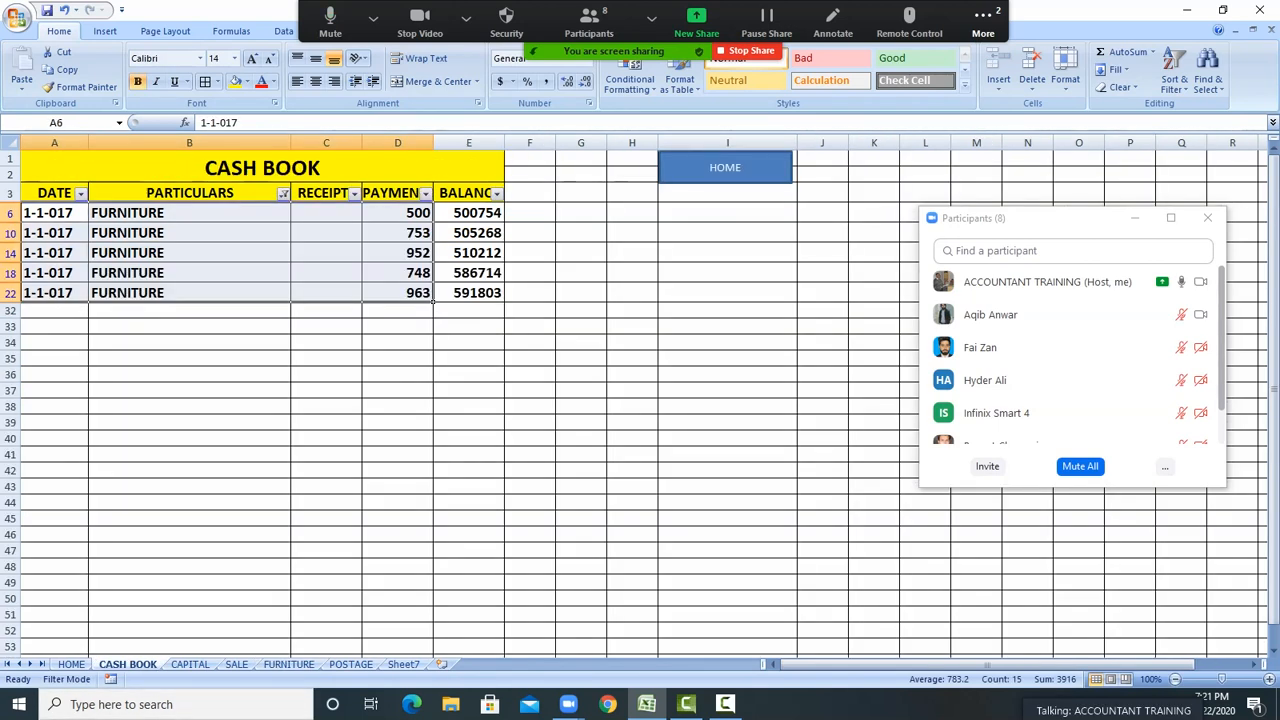
Filter the CASH BOOK PARTICULARS column to show only MACHINERY AND EQUIPMENT in place of FURNITURE
{"action": "left_click", "coordinate": [283, 193]}
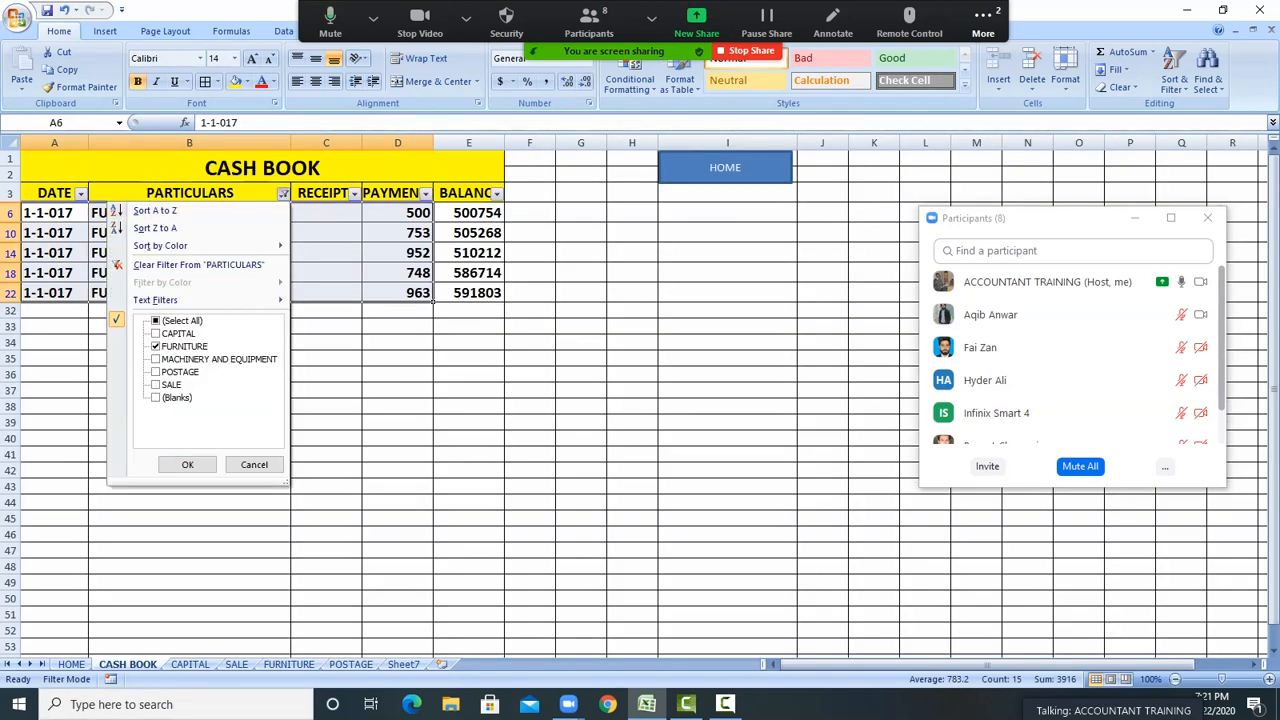
{"action": "left_click", "coordinate": [156, 346]}
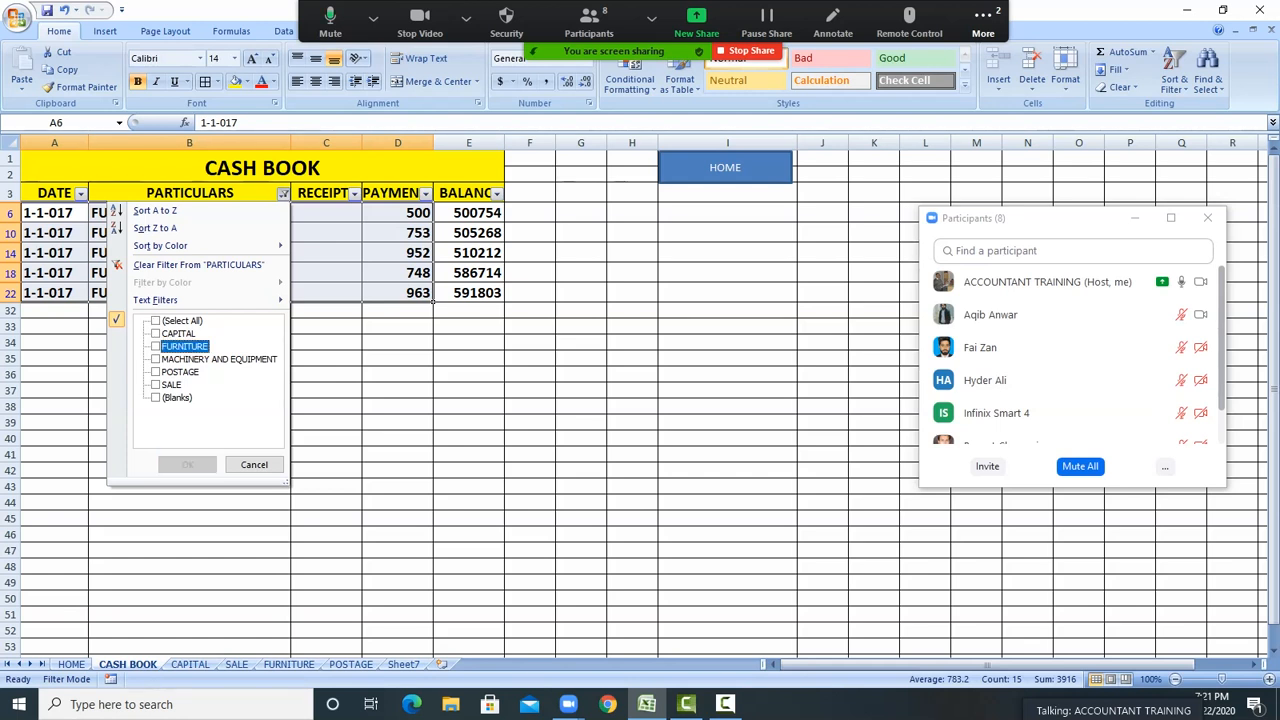
{"action": "left_click", "coordinate": [156, 359]}
{"action": "left_click", "coordinate": [187, 464]}
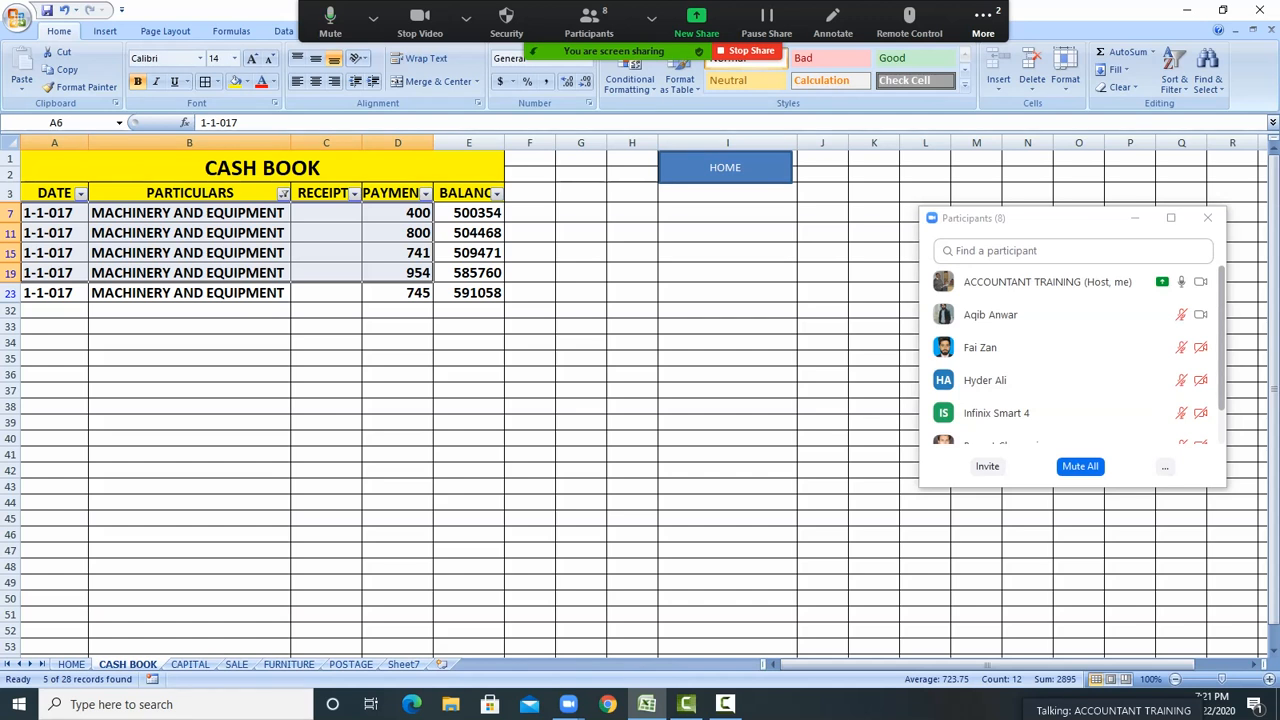
{"action": "left_click", "coordinate": [189, 342]}
{"action": "left_click_drag", "start_coordinate": [54, 213], "coordinate": [189, 293]}
{"action": "right_click", "coordinate": [206, 286]}
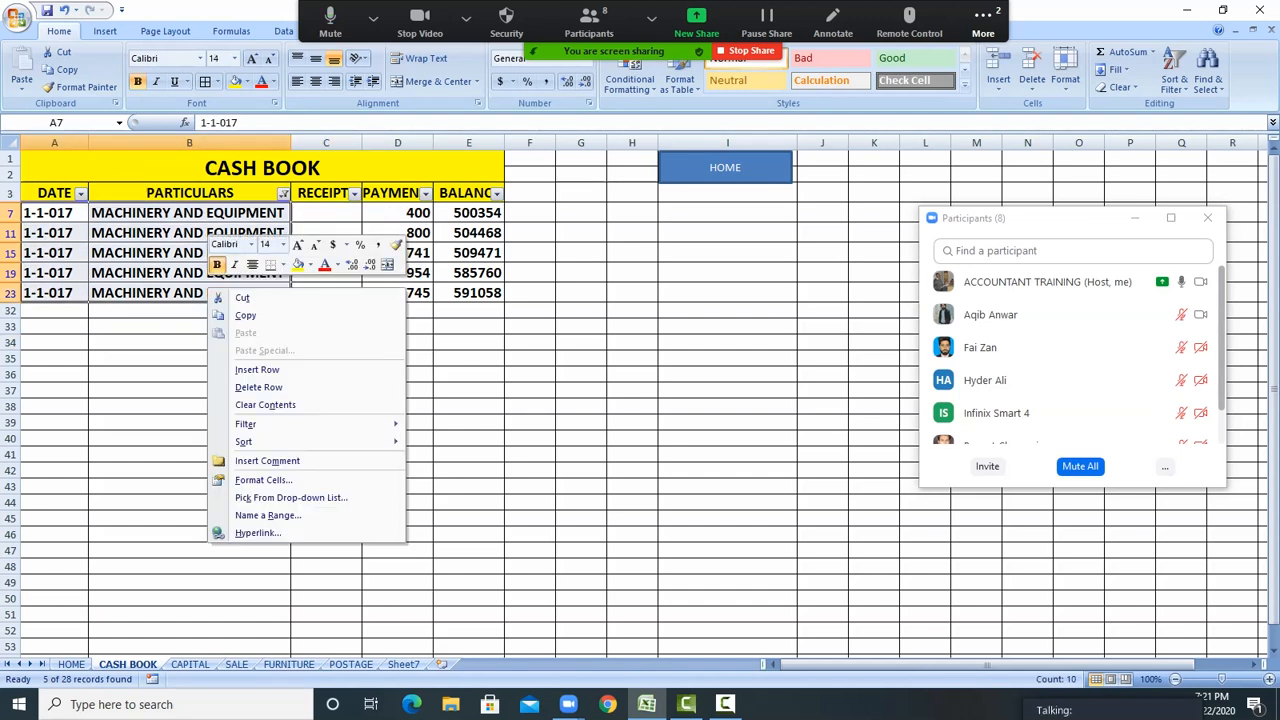
{"action": "left_click", "coordinate": [240, 315]}
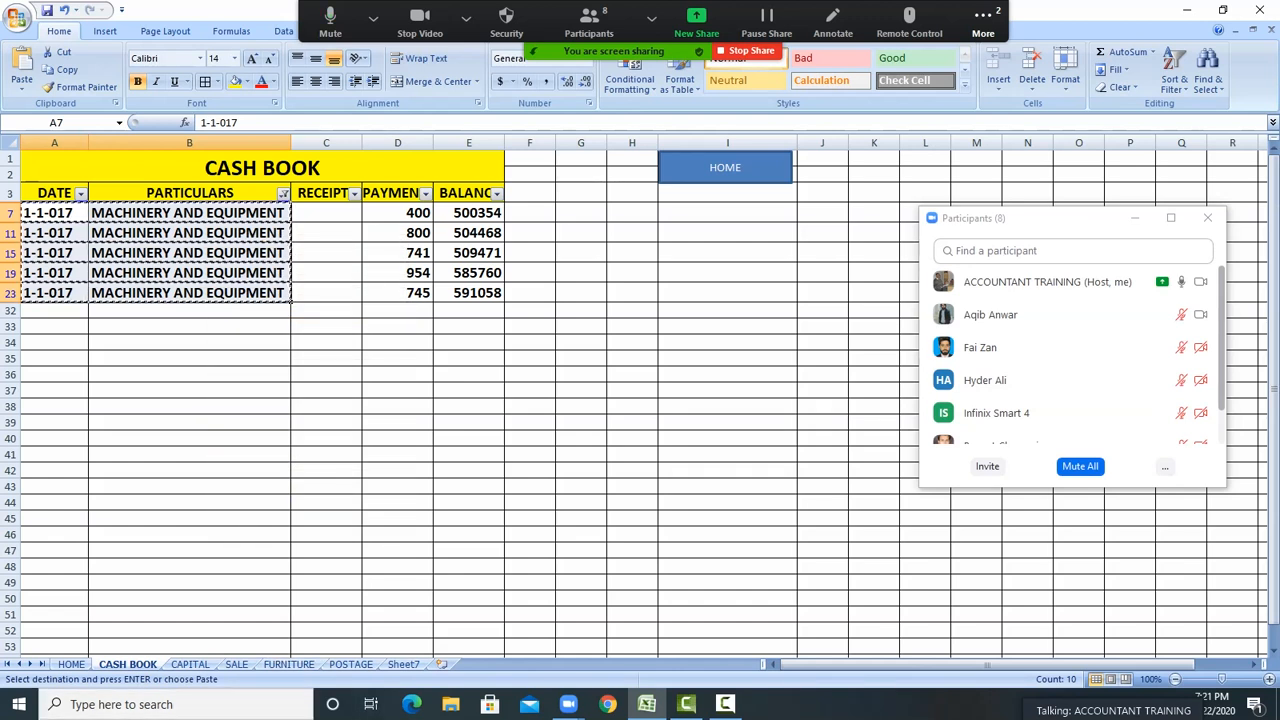
{"action": "left_click", "coordinate": [398, 567]}
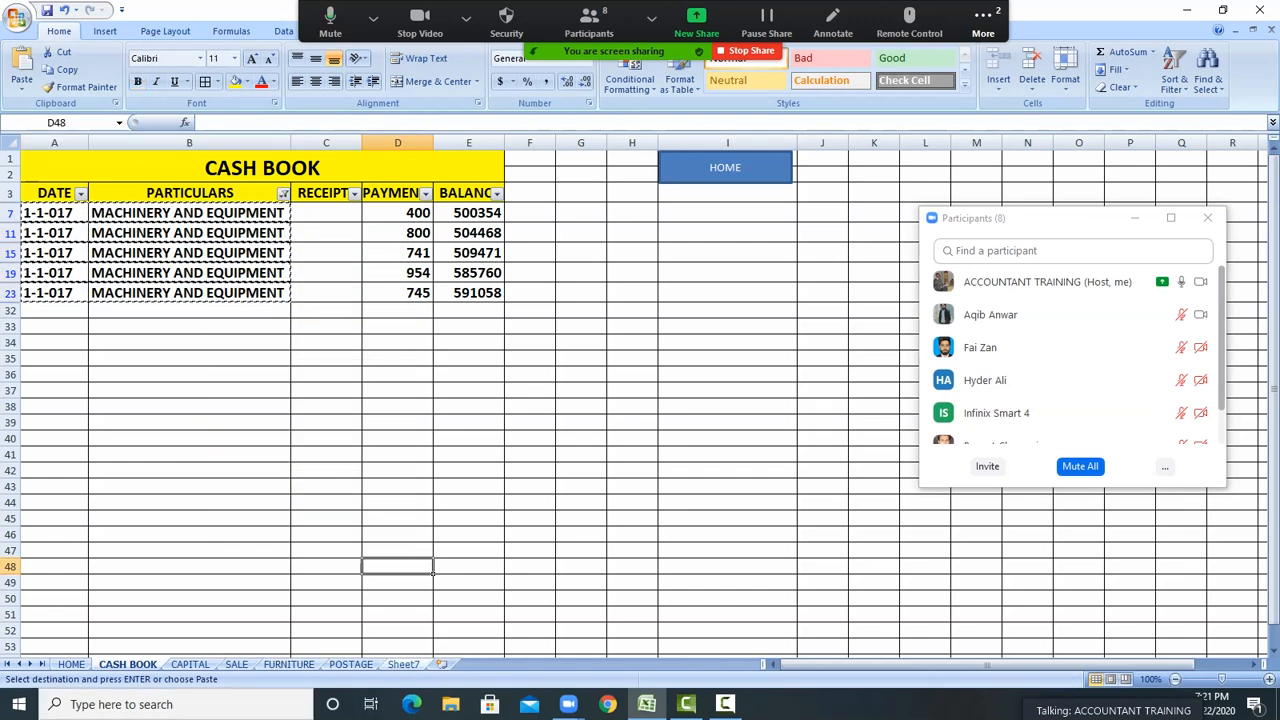
{"action": "left_click", "coordinate": [403, 664]}
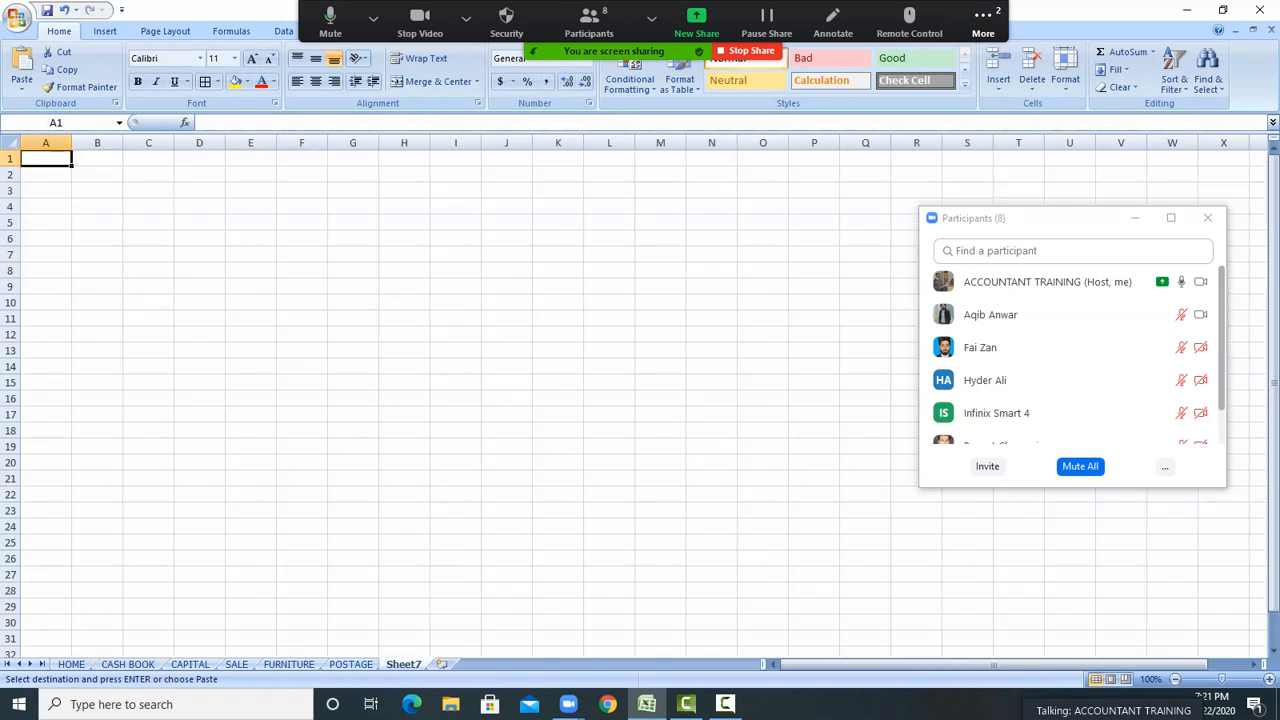
{"action": "left_click", "coordinate": [351, 664]}
{"action": "key", "text": "Escape"}
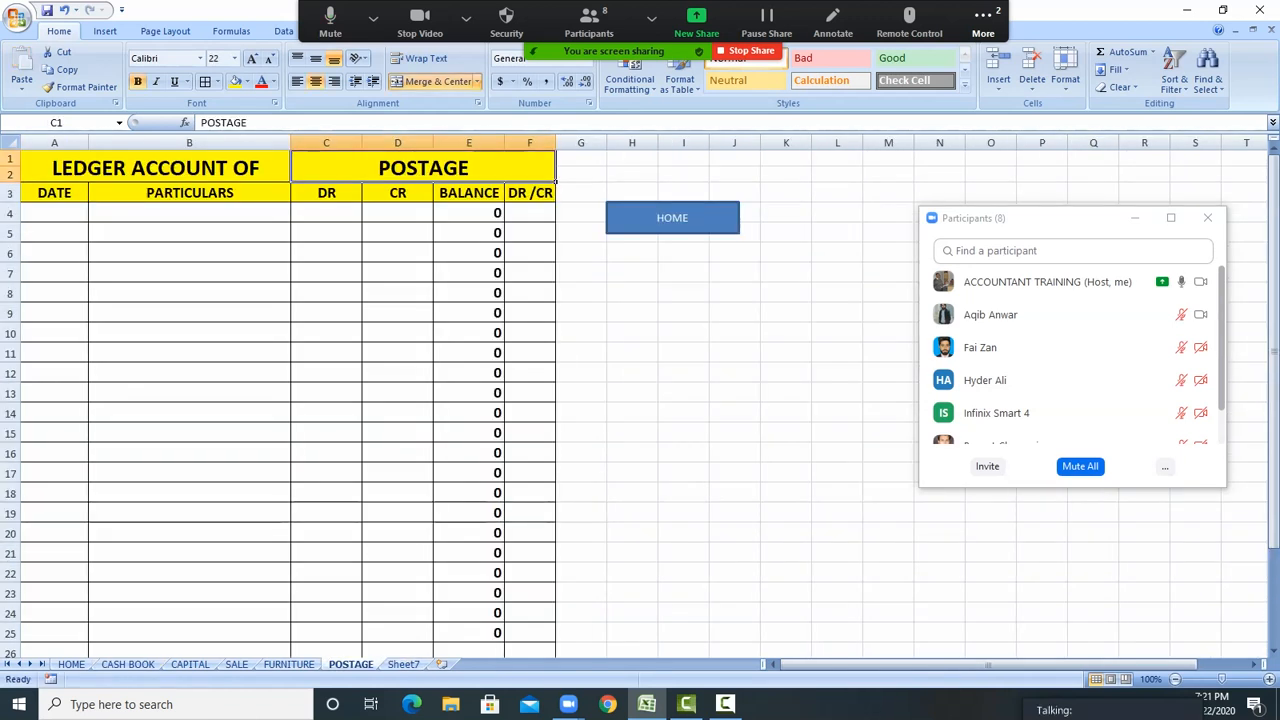
Rename Sheet7 as MACHINERY AND EQUIPMENT
{"action": "left_click", "coordinate": [403, 664]}
{"action": "right_click", "coordinate": [403, 664]}
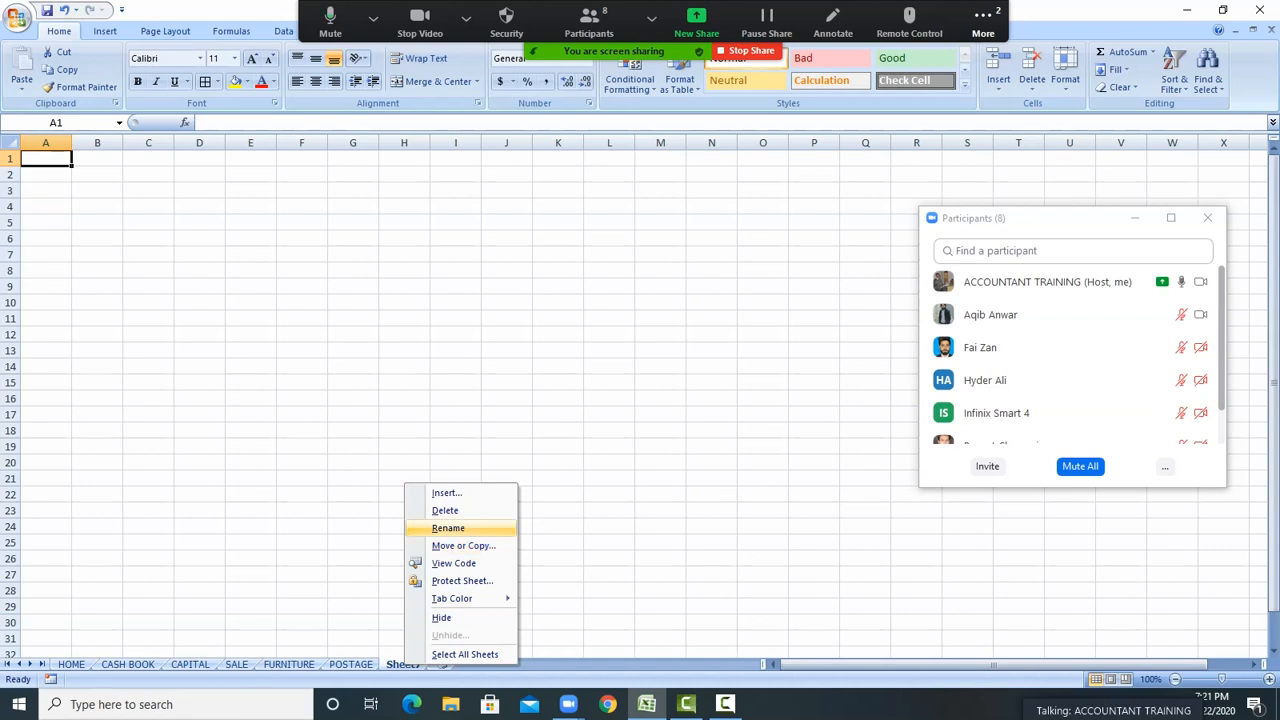
{"action": "left_click", "coordinate": [448, 527]}
{"action": "type", "text": "MACHINERY"}
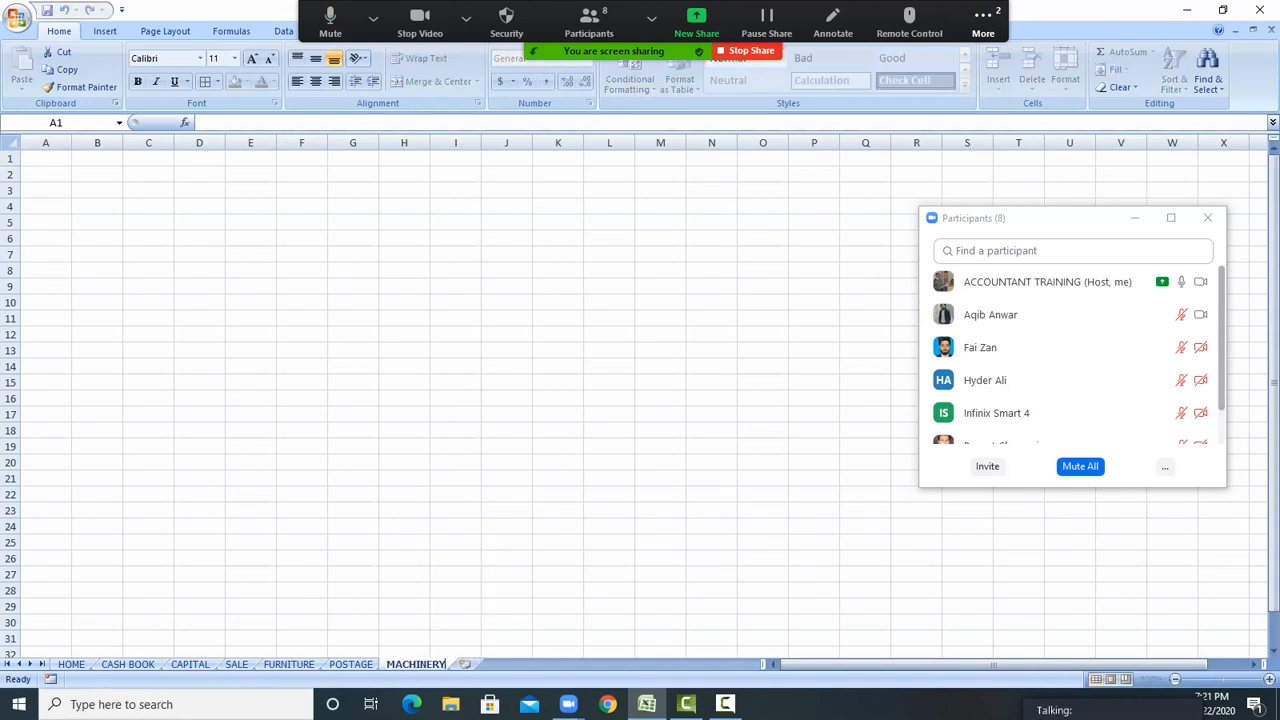
{"action": "type", "text": " AND "}
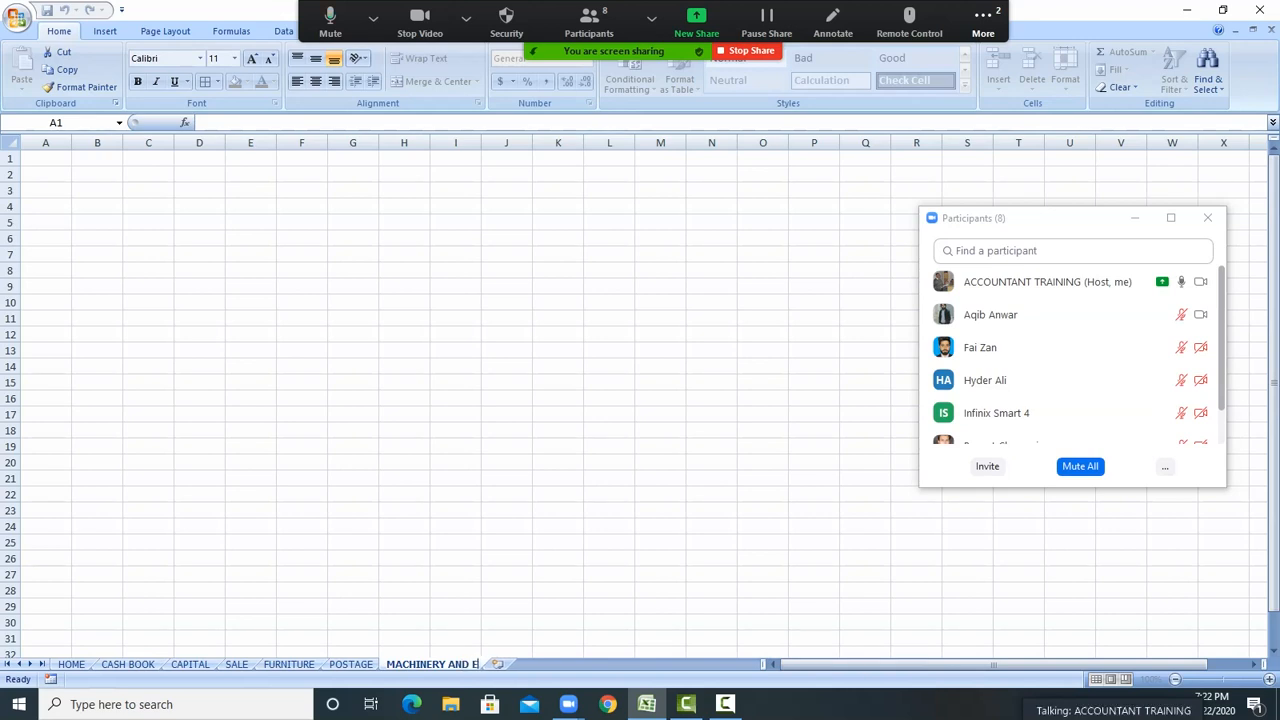
{"action": "type", "text": "EQUIPMENT"}
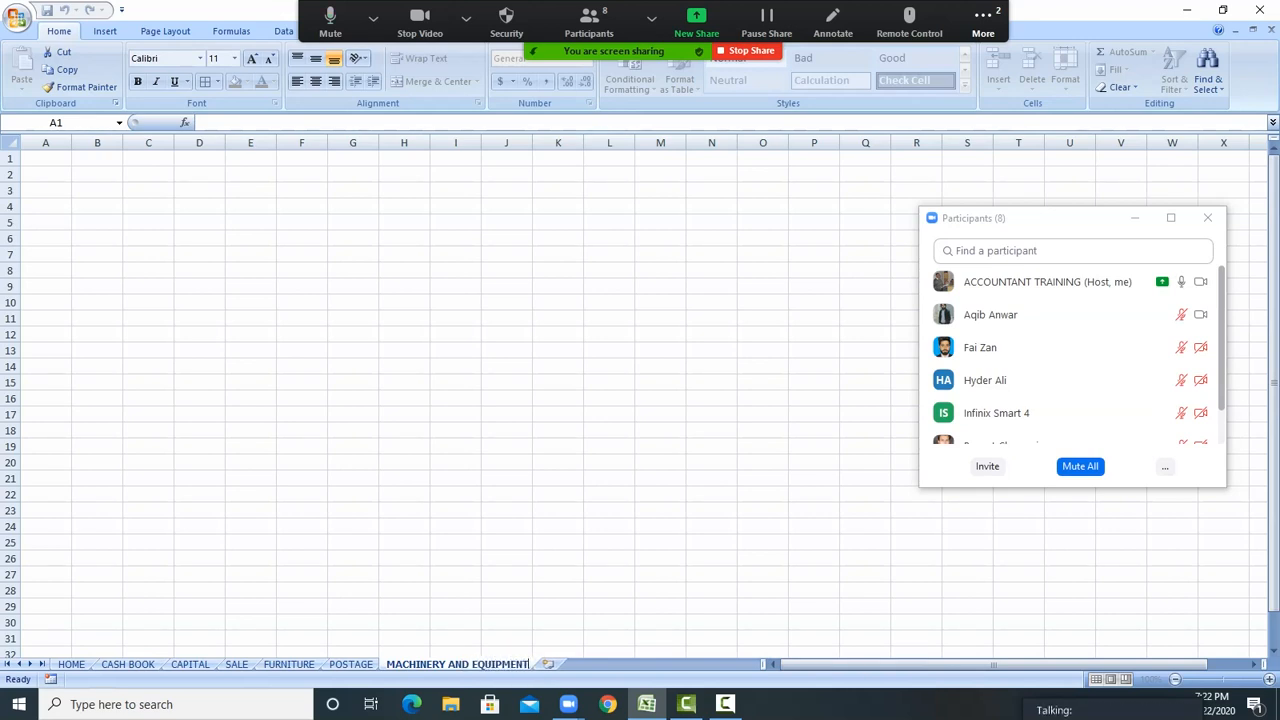
{"action": "left_click", "coordinate": [455, 526]}
Copy columns A to J of the POSTAGE ledger, including the HOME link shape, and paste them at column A of the MACHINERY AND EQUIPMENT sheet
{"action": "left_click", "coordinate": [351, 664]}
{"action": "left_click", "coordinate": [326, 472]}
{"action": "left_click_drag", "start_coordinate": [54, 142], "coordinate": [530, 144]}
{"action": "right_click", "coordinate": [530, 144]}
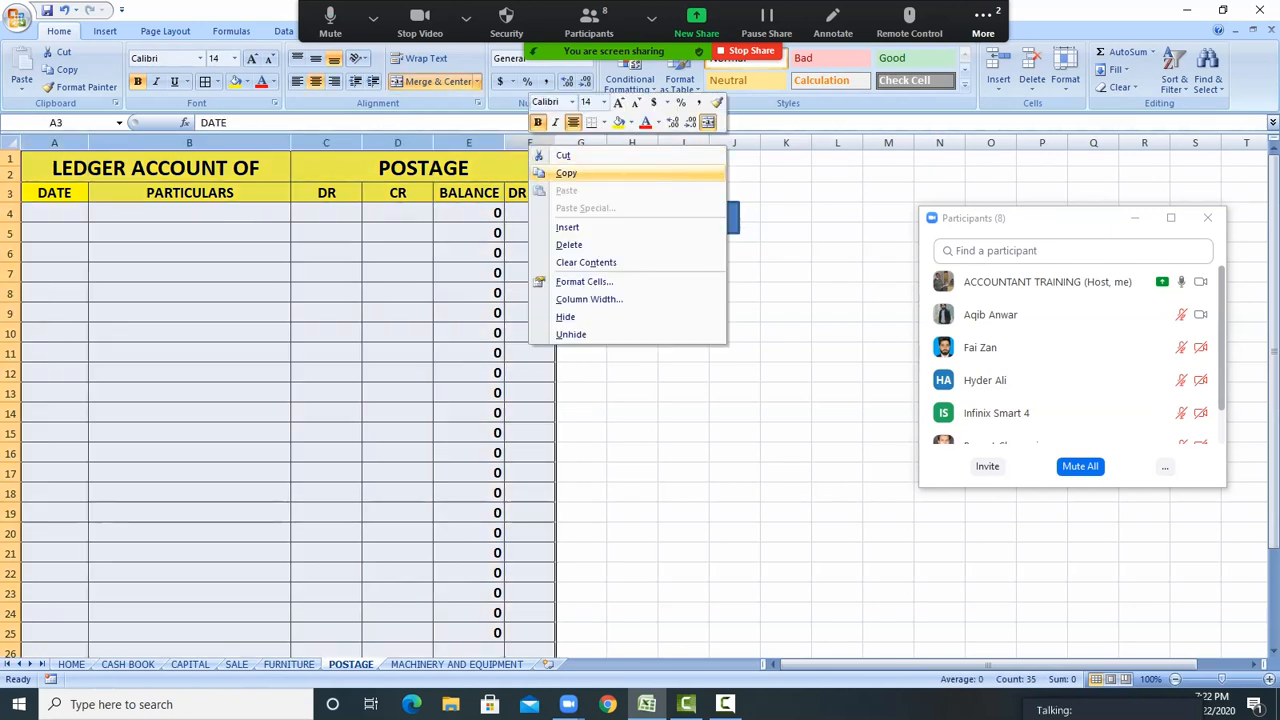
{"action": "left_click", "coordinate": [54, 143]}
{"action": "left_click_drag", "start_coordinate": [54, 143], "coordinate": [740, 143]}
{"action": "right_click", "coordinate": [745, 143]}
{"action": "left_click", "coordinate": [776, 174]}
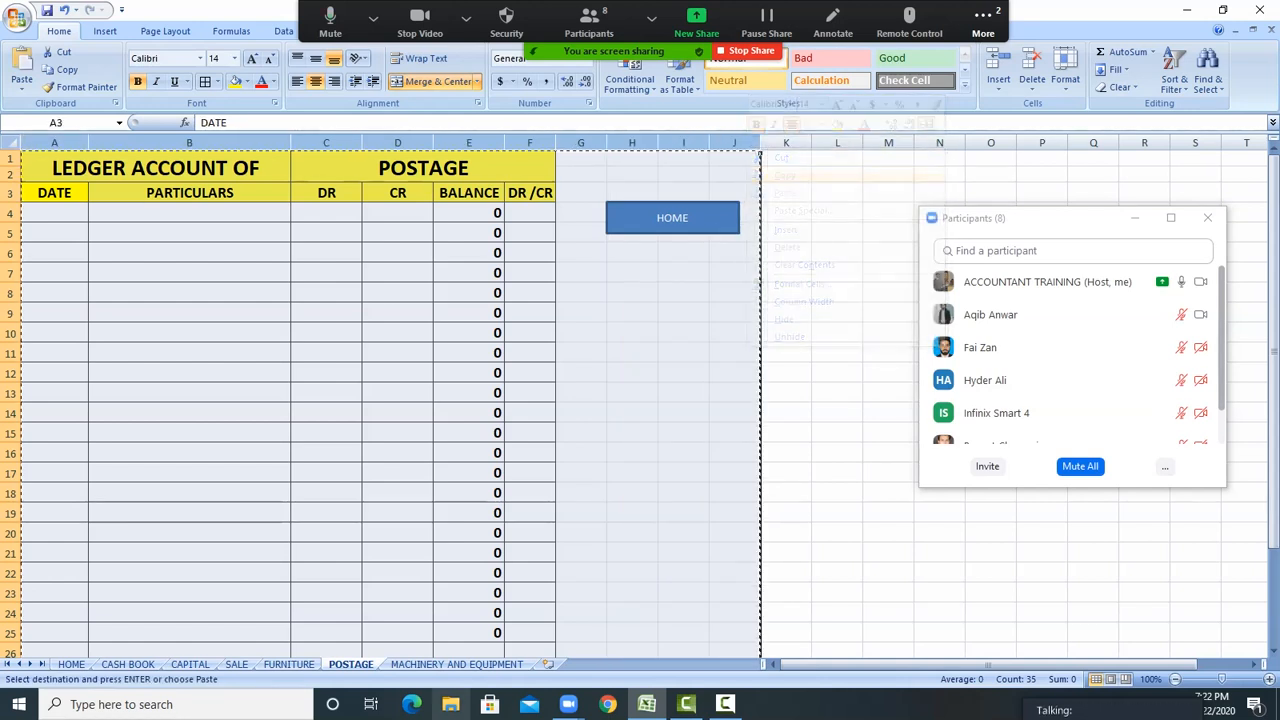
{"action": "left_click", "coordinate": [456, 664]}
{"action": "left_click", "coordinate": [45, 143]}
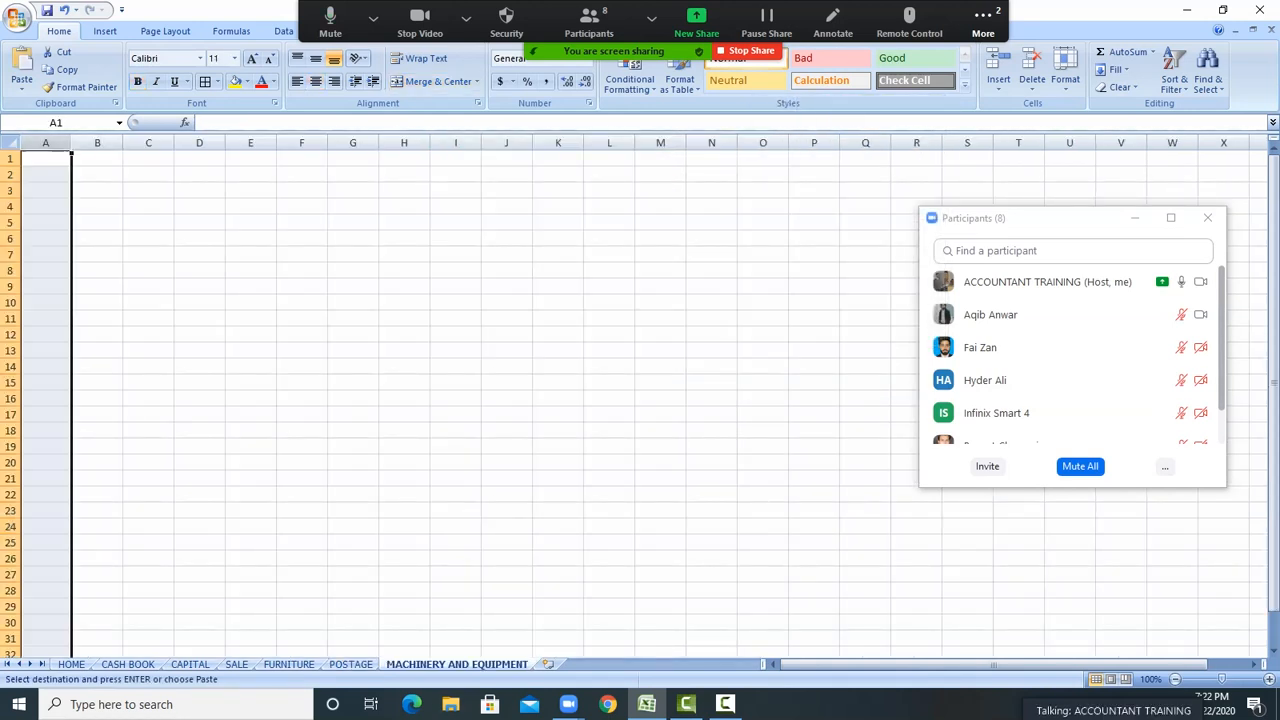
{"action": "right_click", "coordinate": [46, 143]}
{"action": "left_click", "coordinate": [86, 187]}
{"action": "left_click", "coordinate": [397, 372]}
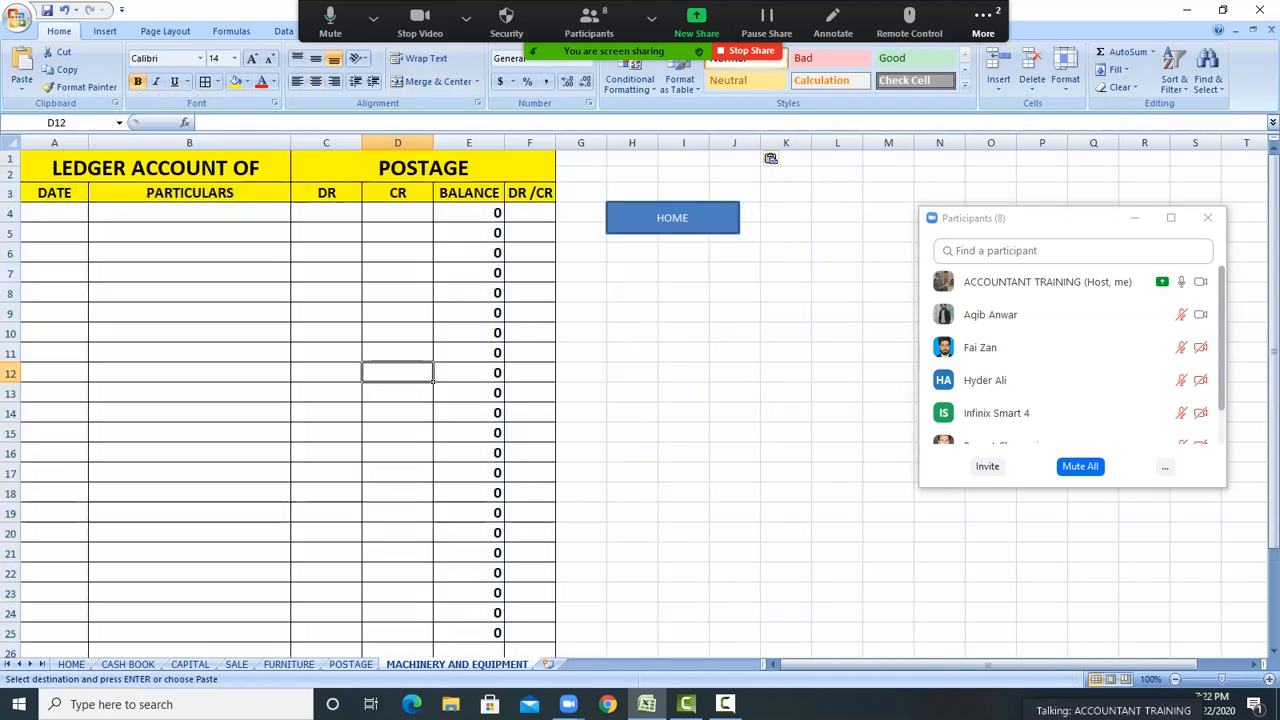
Label the blank rectangle below POSTAGE on the HOME sheet MACHINERY AND EQUIPMENT
{"action": "left_click", "coordinate": [672, 217]}
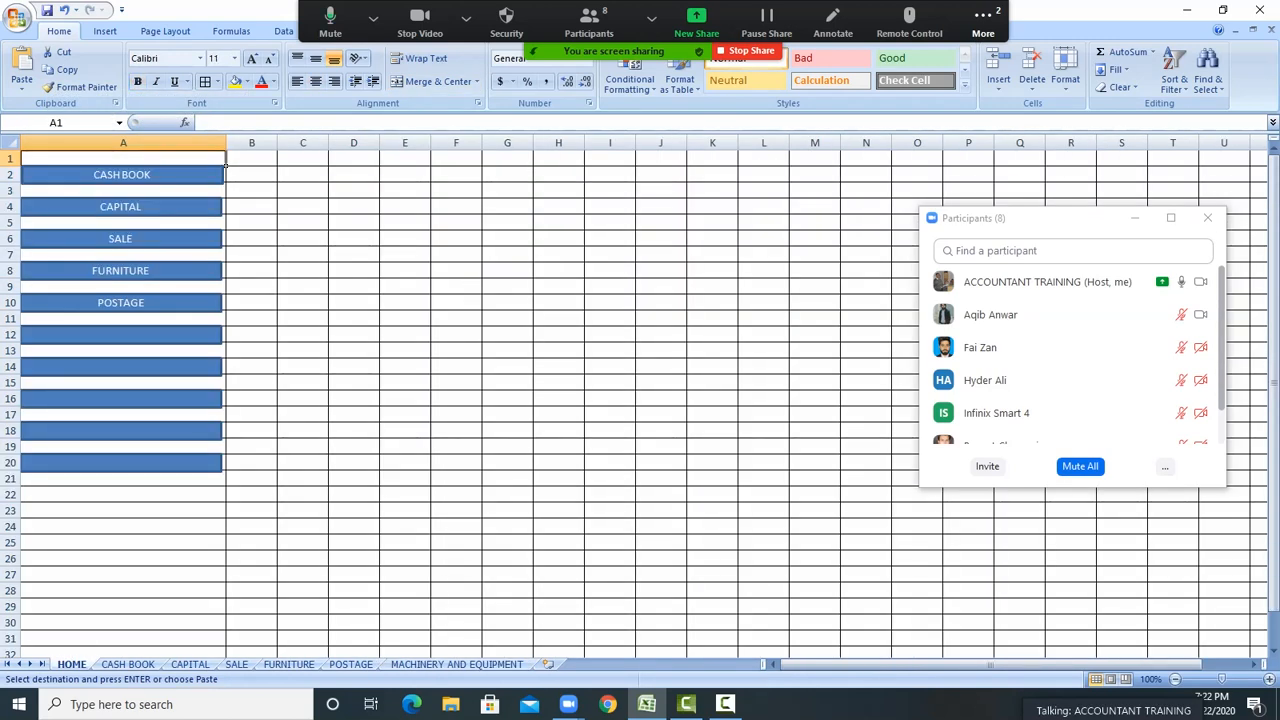
{"action": "left_click", "coordinate": [176, 336]}
{"action": "right_click", "coordinate": [176, 338]}
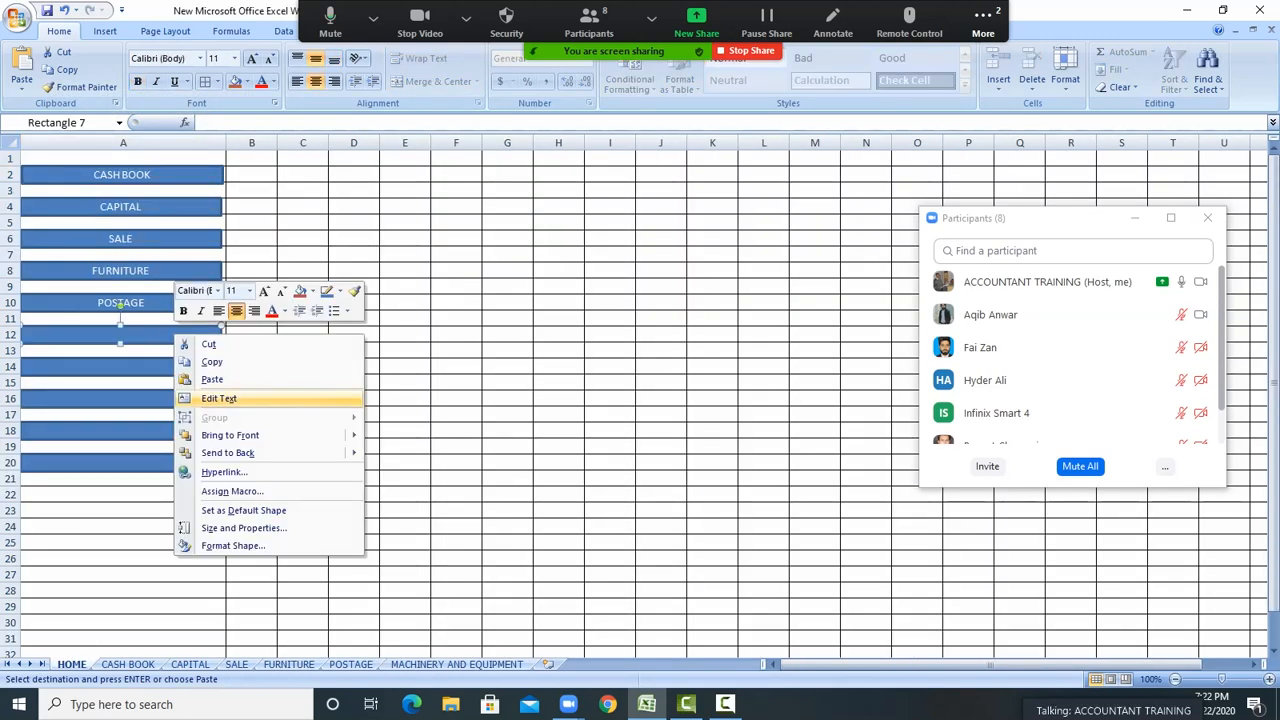
{"action": "left_click", "coordinate": [219, 398]}
{"action": "type", "text": "MACHINE"}
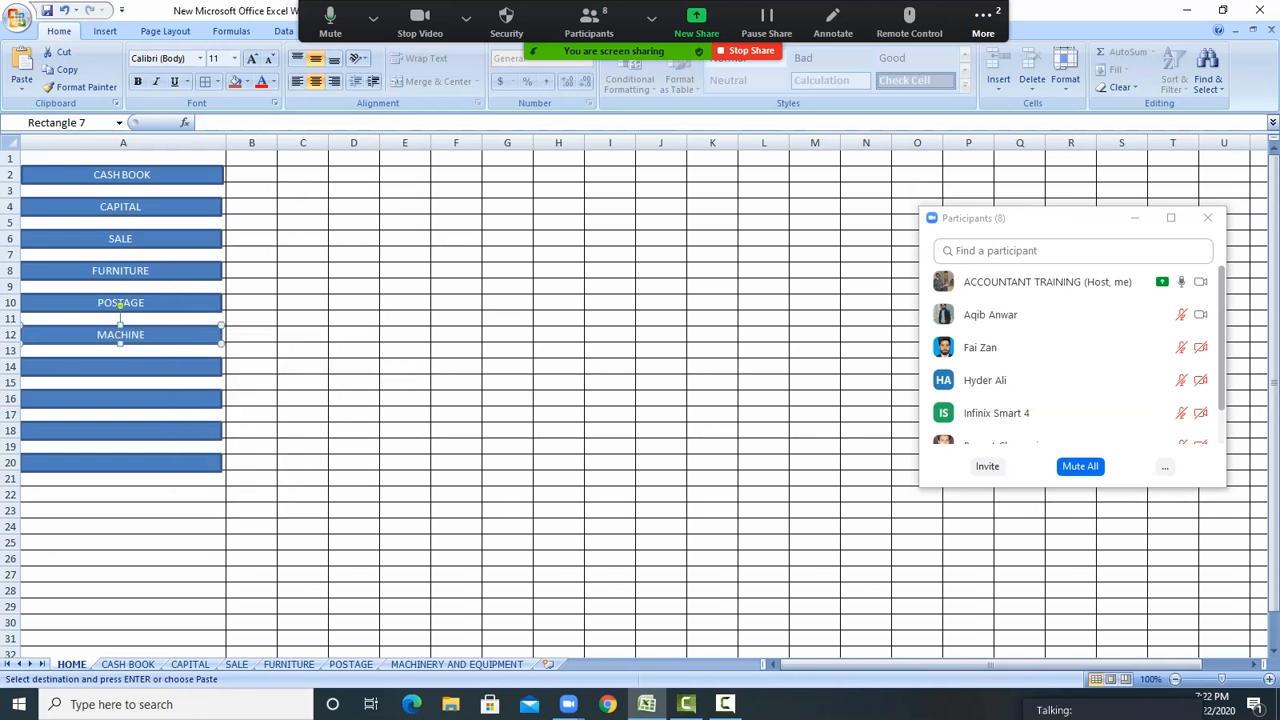
{"action": "type", "text": "RY AND EQUIPMENT"}
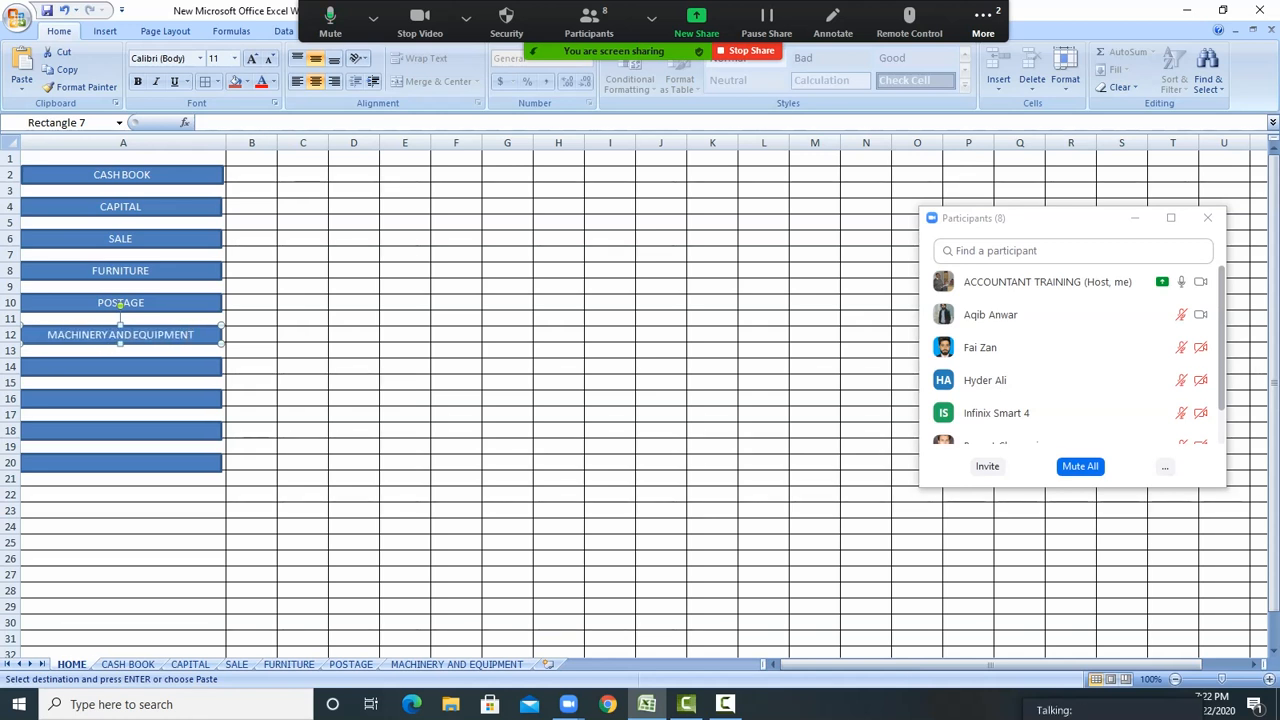
{"action": "left_click", "coordinate": [405, 430]}
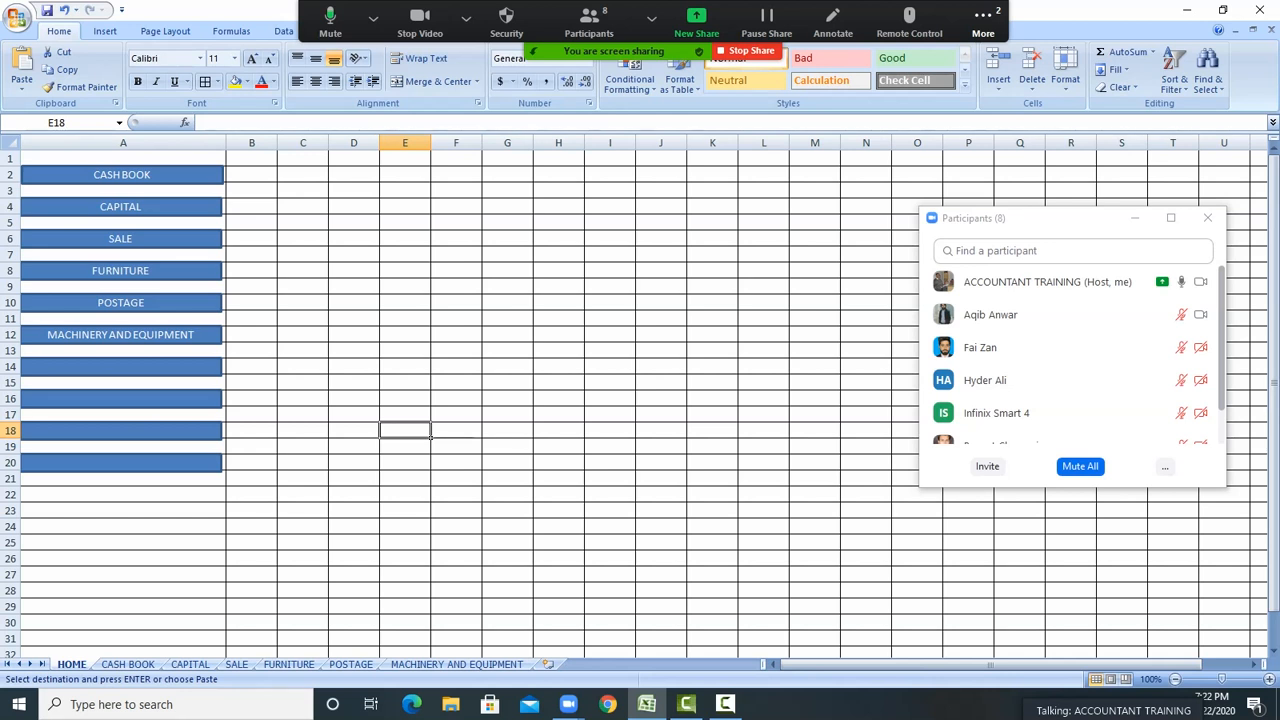
Hyperlink the MACHINERY AND EQUIPMENT rectangle to cell A1 of the MACHINERY AND EQUIPMENT sheet, and follow the link
{"action": "left_click", "coordinate": [180, 336]}
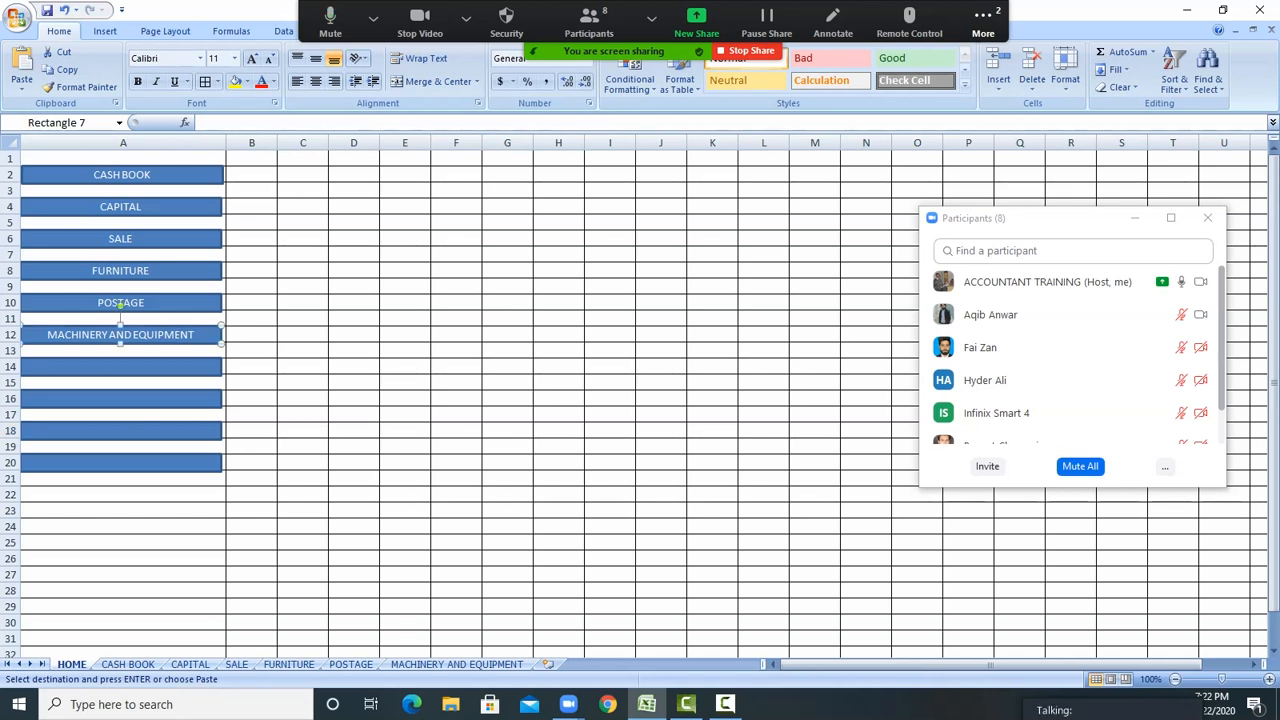
{"action": "right_click", "coordinate": [180, 336]}
{"action": "left_click", "coordinate": [228, 453]}
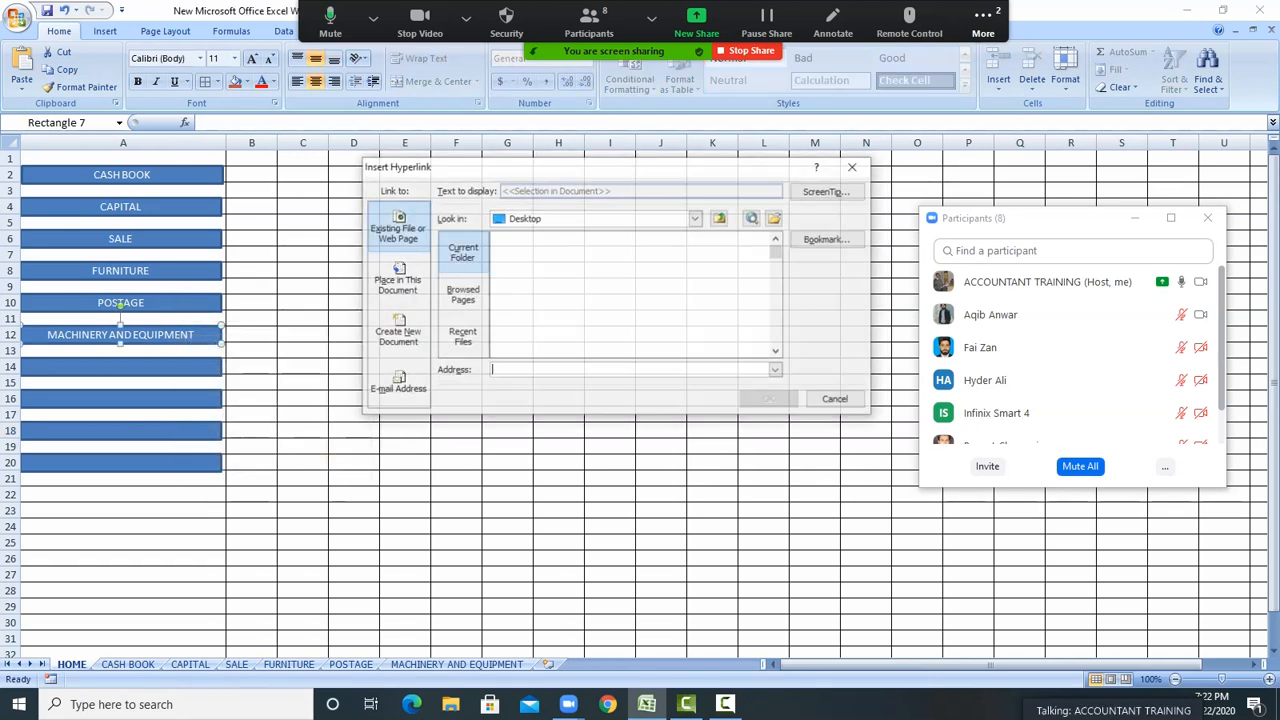
{"action": "left_click", "coordinate": [828, 239]}
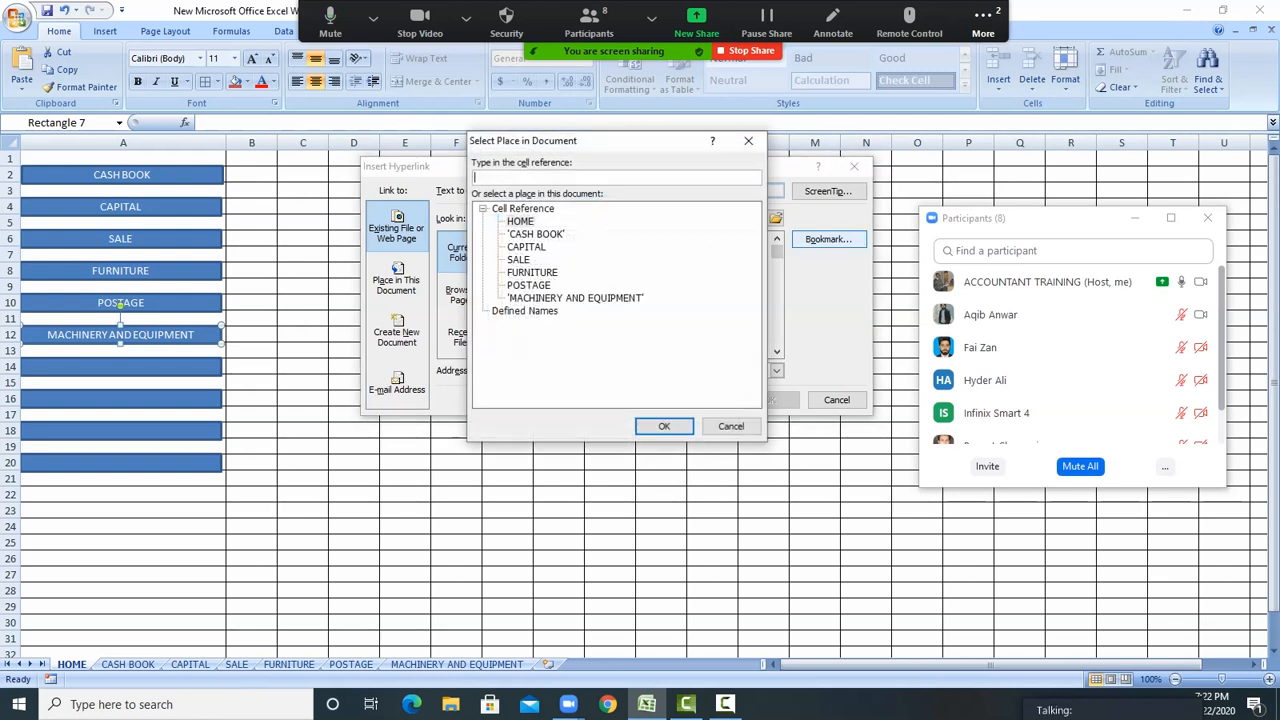
{"action": "left_click", "coordinate": [575, 298]}
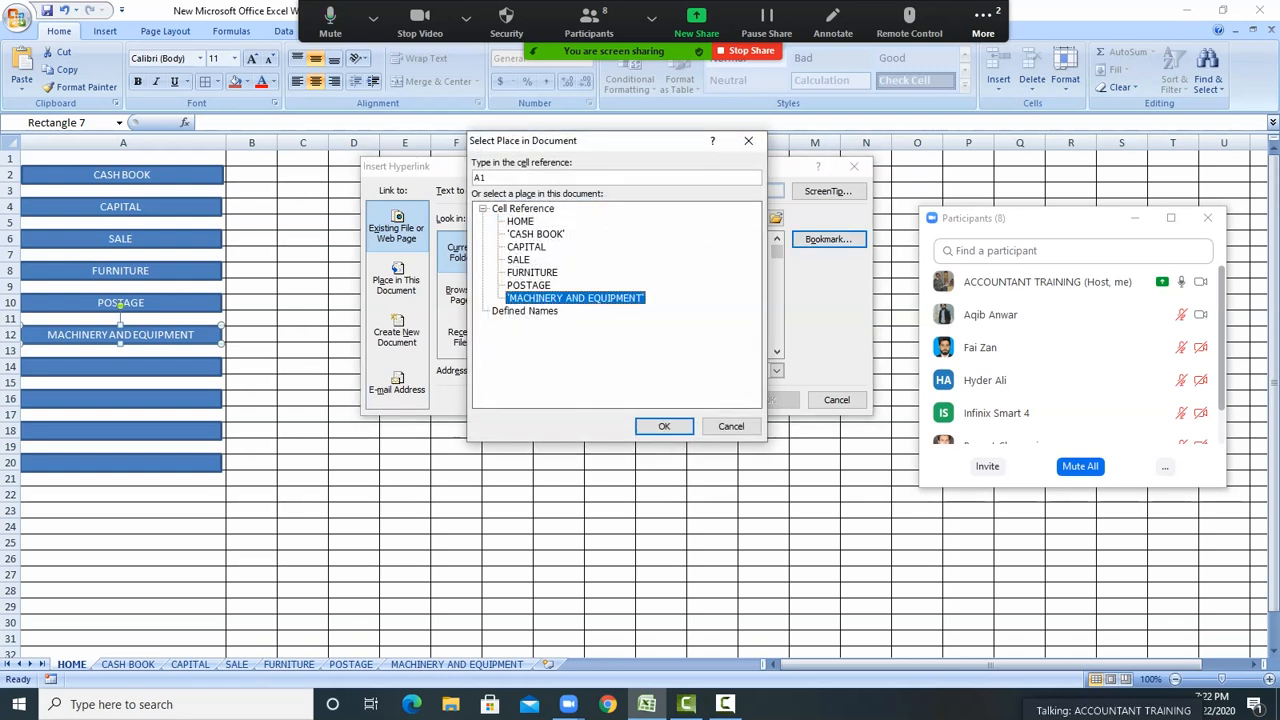
{"action": "left_click", "coordinate": [664, 426]}
{"action": "key", "text": "Return"}
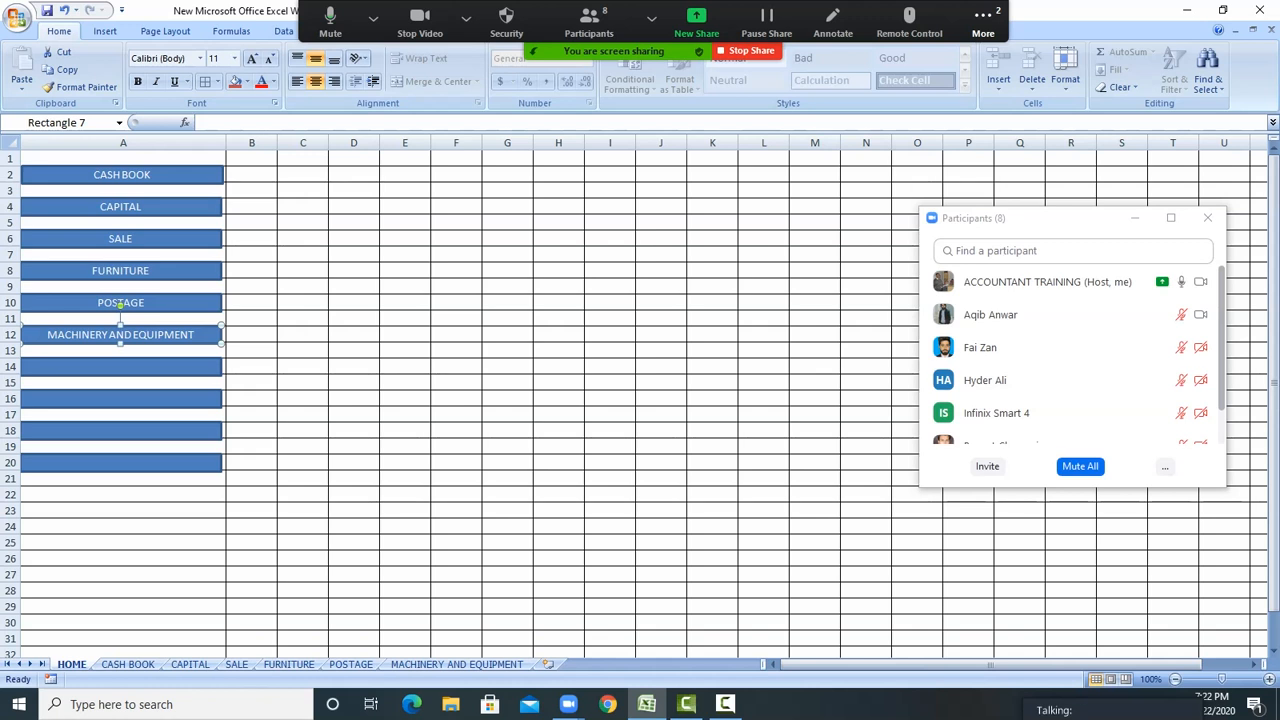
{"action": "left_click", "coordinate": [302, 430]}
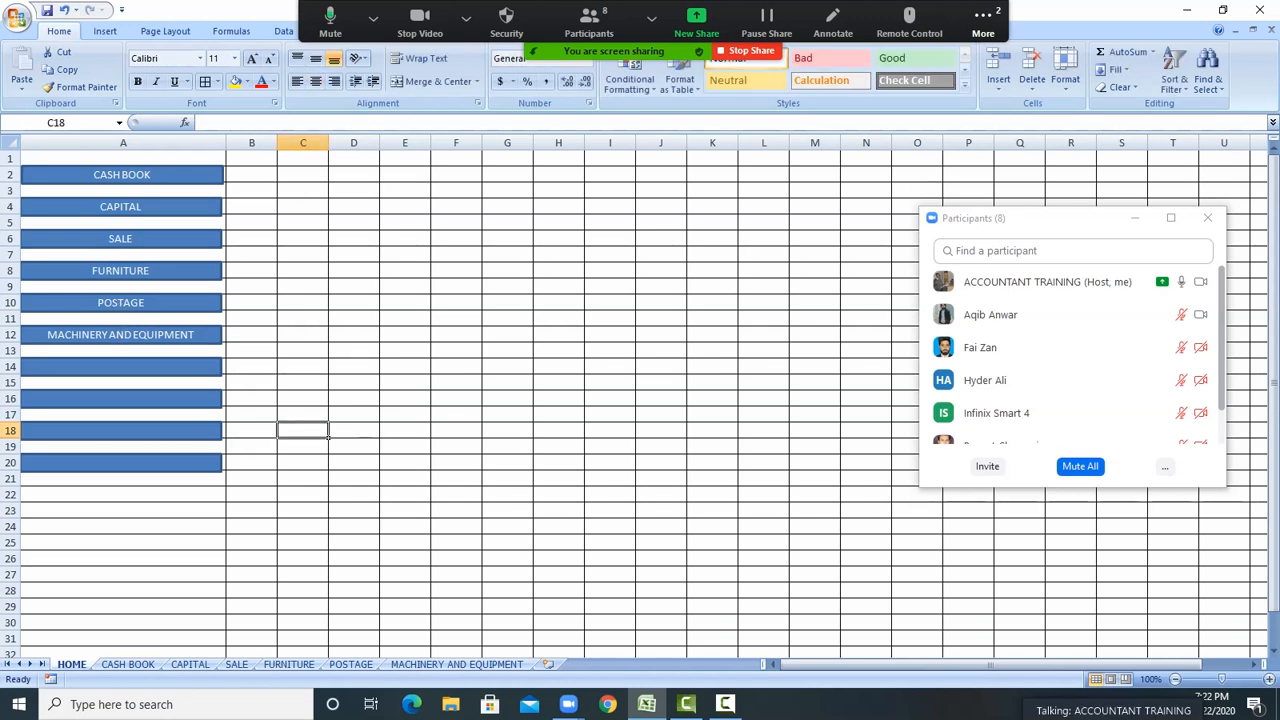
{"action": "left_click", "coordinate": [121, 335]}
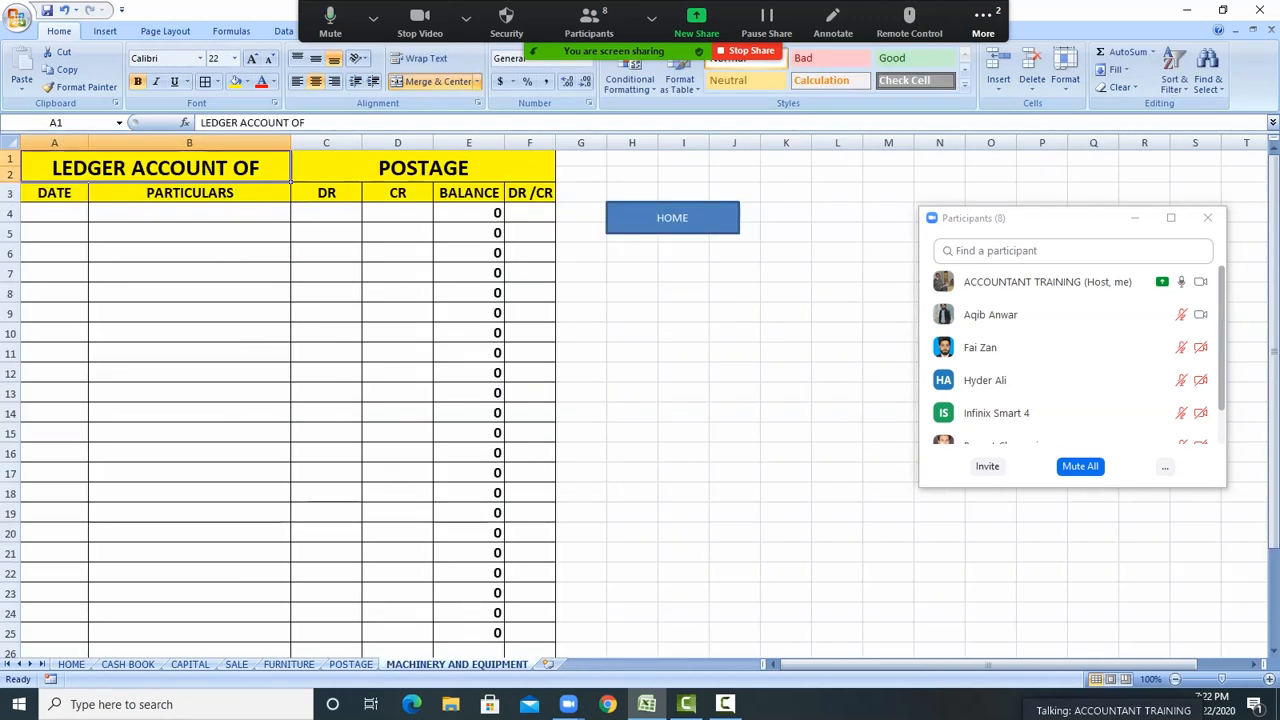
Replace the account title in C1 of the new ledger with MACHINERY AND EQUIPMENT
{"action": "left_click", "coordinate": [423, 168]}
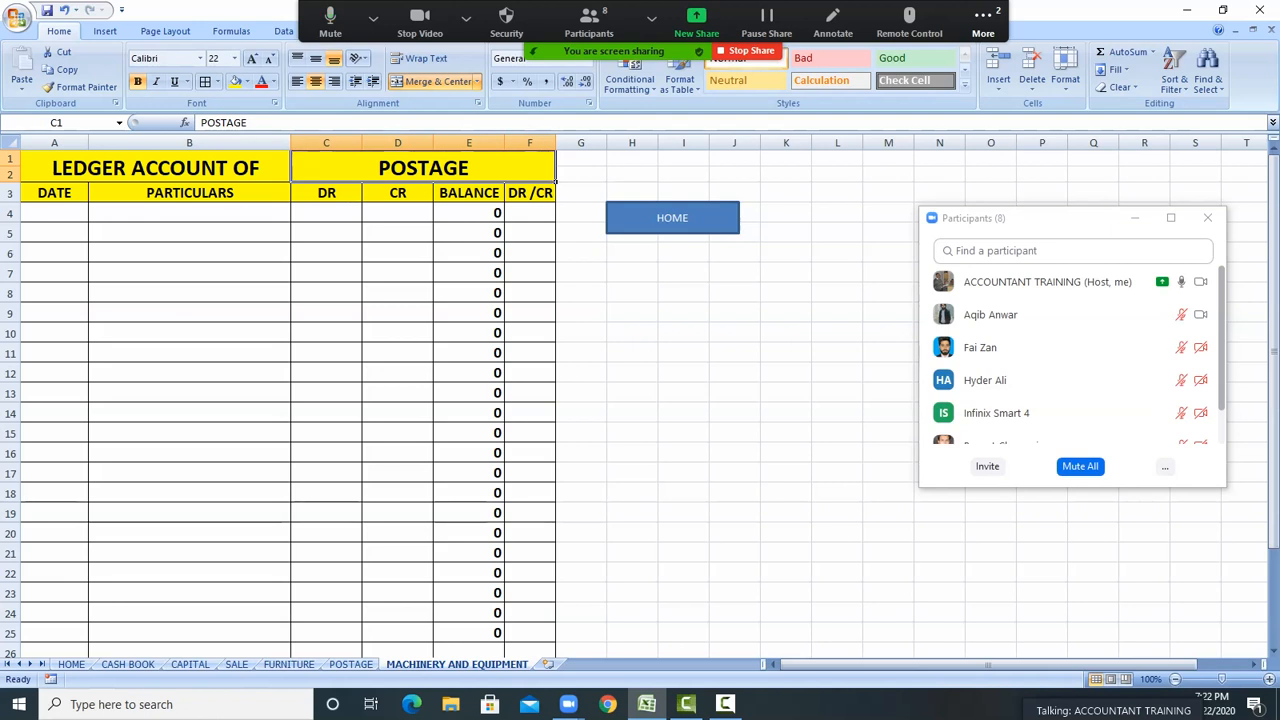
{"action": "type", "text": "MACHINERY AND "}
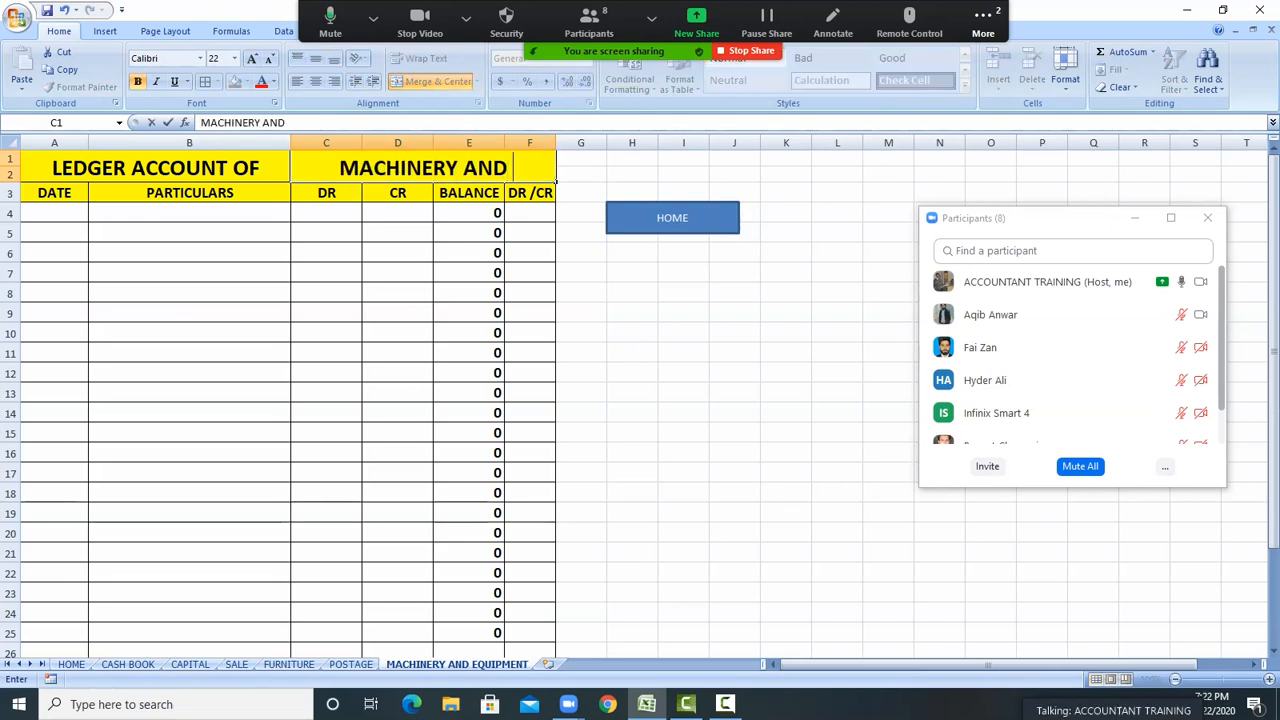
{"action": "type", "text": "EQUIP"}
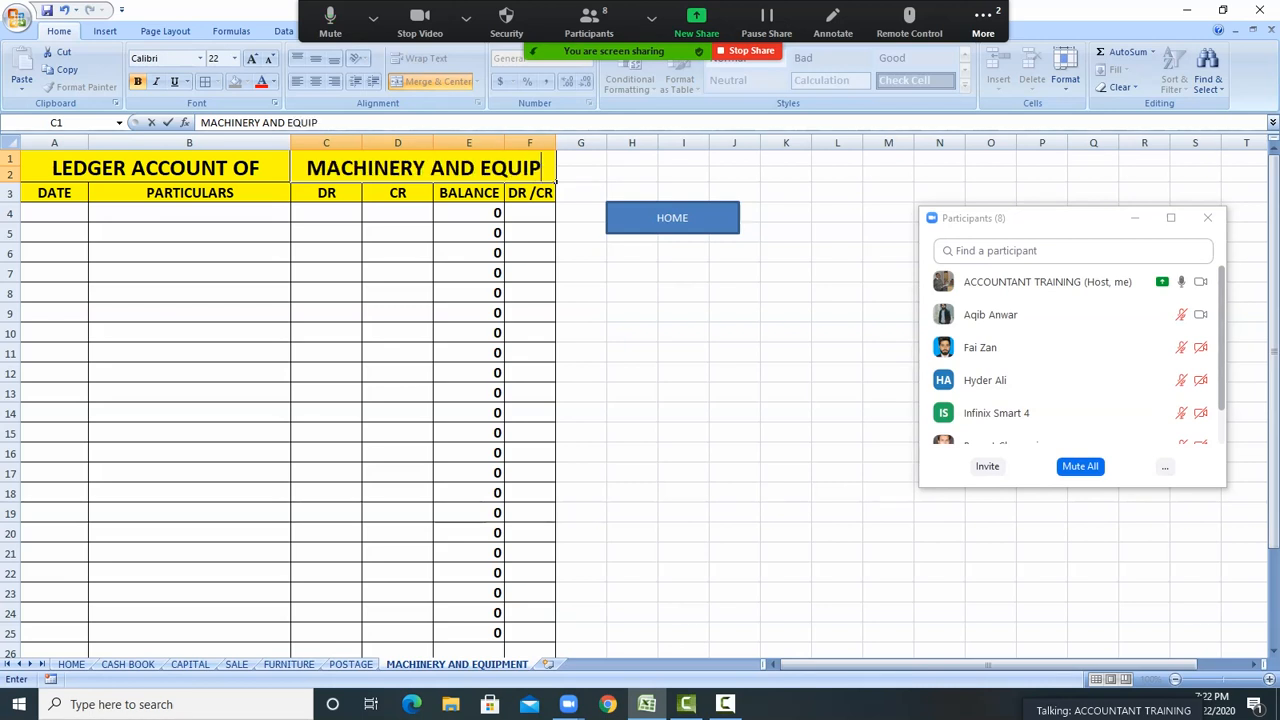
{"action": "type", "text": "MENT"}
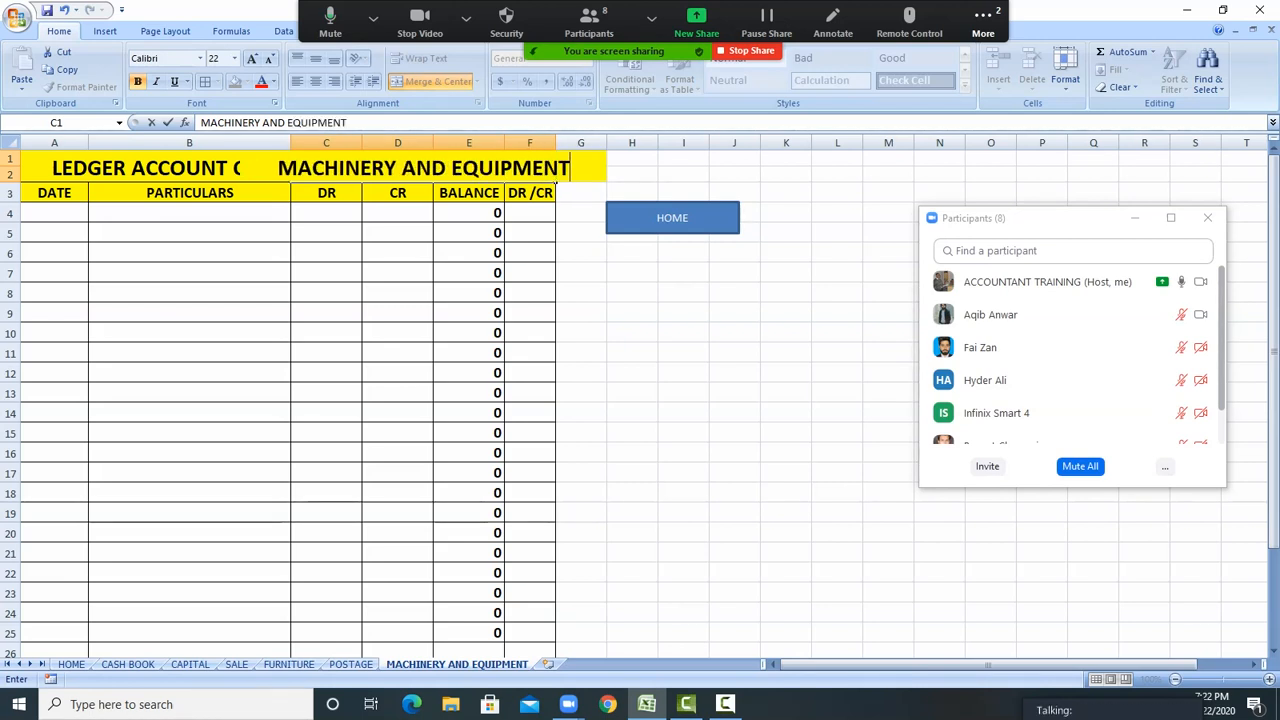
{"action": "left_click", "coordinate": [430, 297]}
Reduce the font size of the C1 account title by three increments to fit the merged cell
{"action": "left_click", "coordinate": [423, 168]}
{"action": "left_click", "coordinate": [272, 58]}
{"action": "left_click", "coordinate": [272, 58]}
{"action": "left_click", "coordinate": [272, 58]}
{"action": "left_click", "coordinate": [398, 333]}
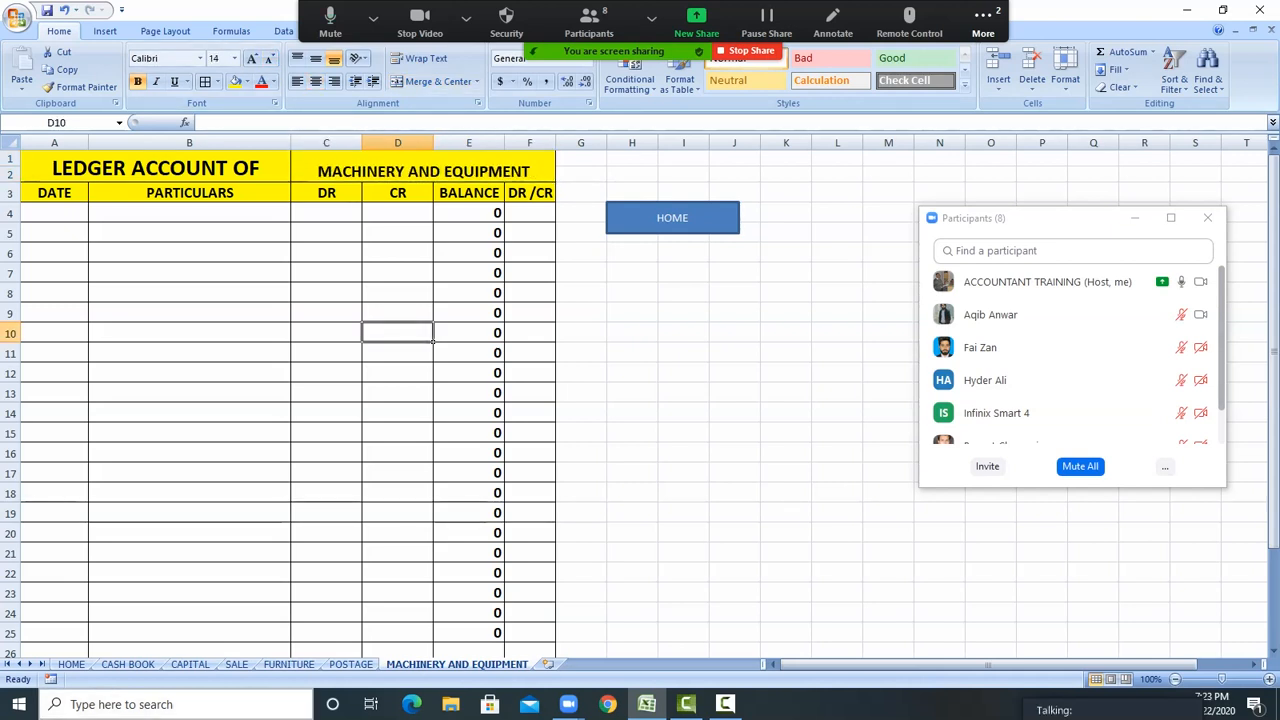
Copy the filtered date and particulars entries from the CASH BOOK and paste them at A4 of the MACHINERY AND EQUIPMENT ledger
{"action": "left_click", "coordinate": [127, 664]}
{"action": "left_click_drag", "start_coordinate": [50, 212], "coordinate": [158, 290]}
{"action": "right_click", "coordinate": [158, 285]}
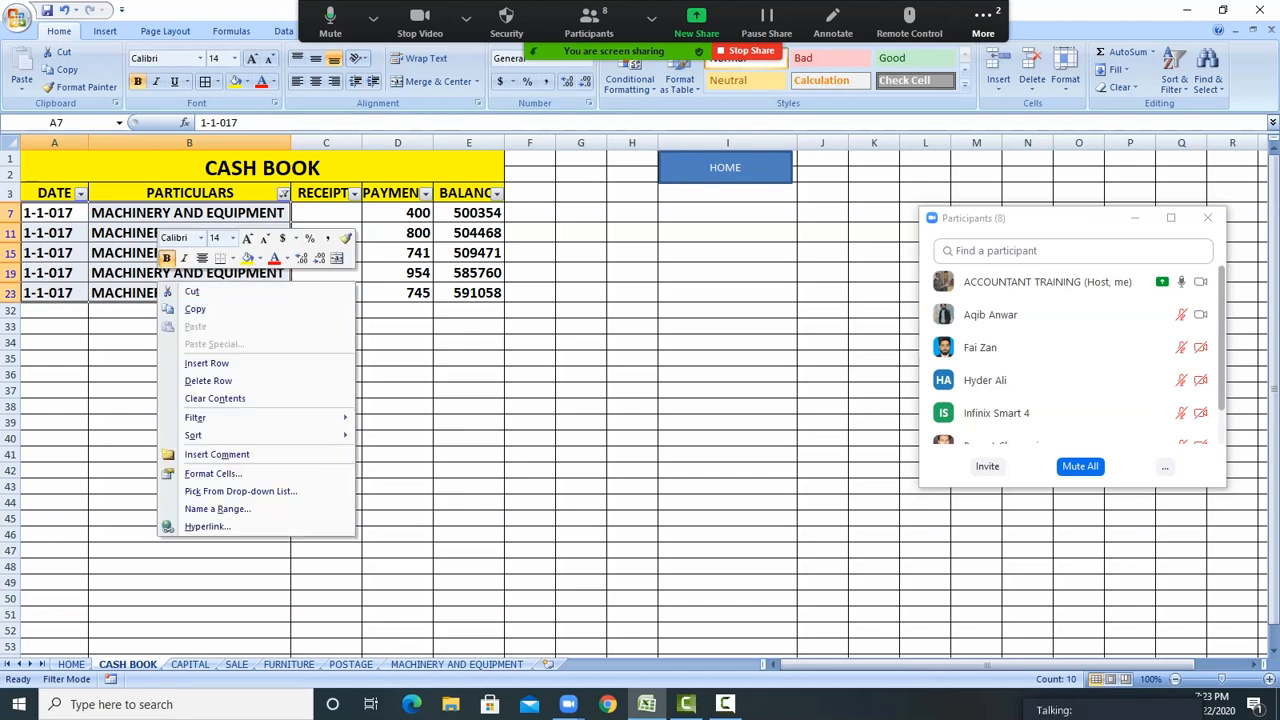
{"action": "left_click", "coordinate": [195, 309]}
{"action": "left_click", "coordinate": [456, 664]}
{"action": "left_click", "coordinate": [55, 213]}
{"action": "right_click", "coordinate": [57, 210]}
{"action": "left_click", "coordinate": [97, 257]}
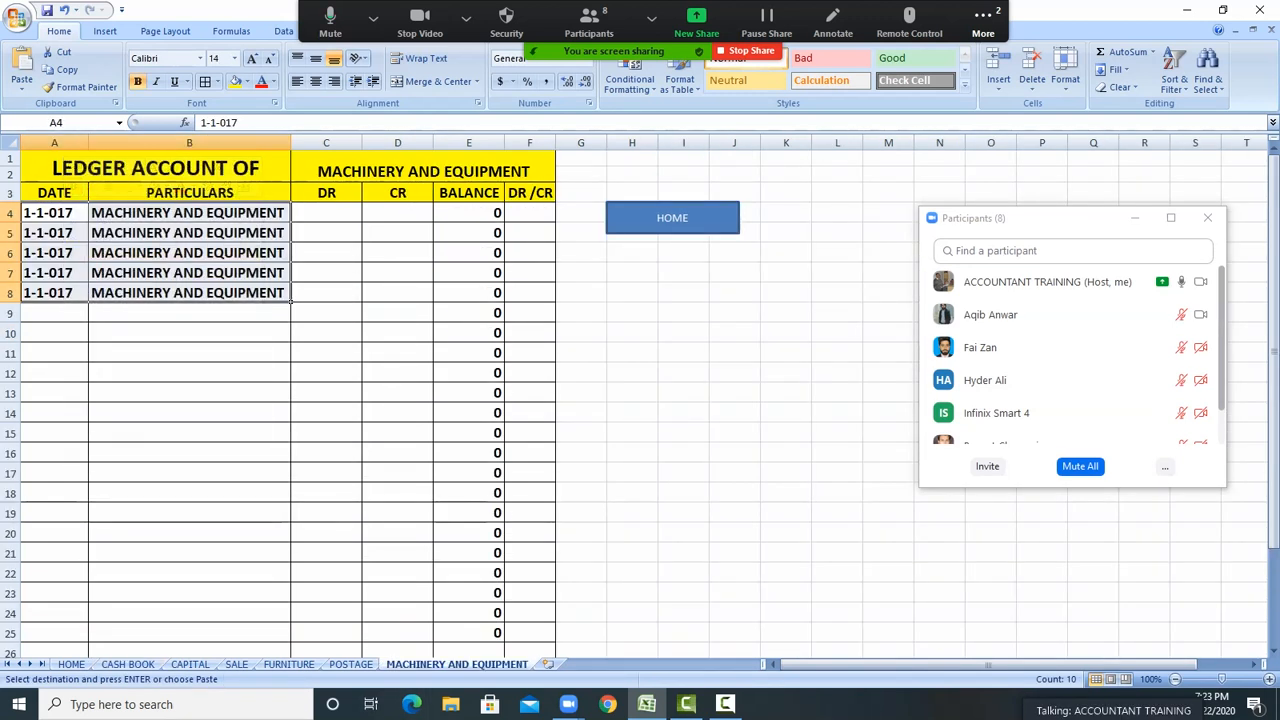
Copy the filtered payment amounts from the CASH BOOK and paste them into the DR column at C4 of the MACHINERY AND EQUIPMENT ledger
{"action": "left_click", "coordinate": [127, 664]}
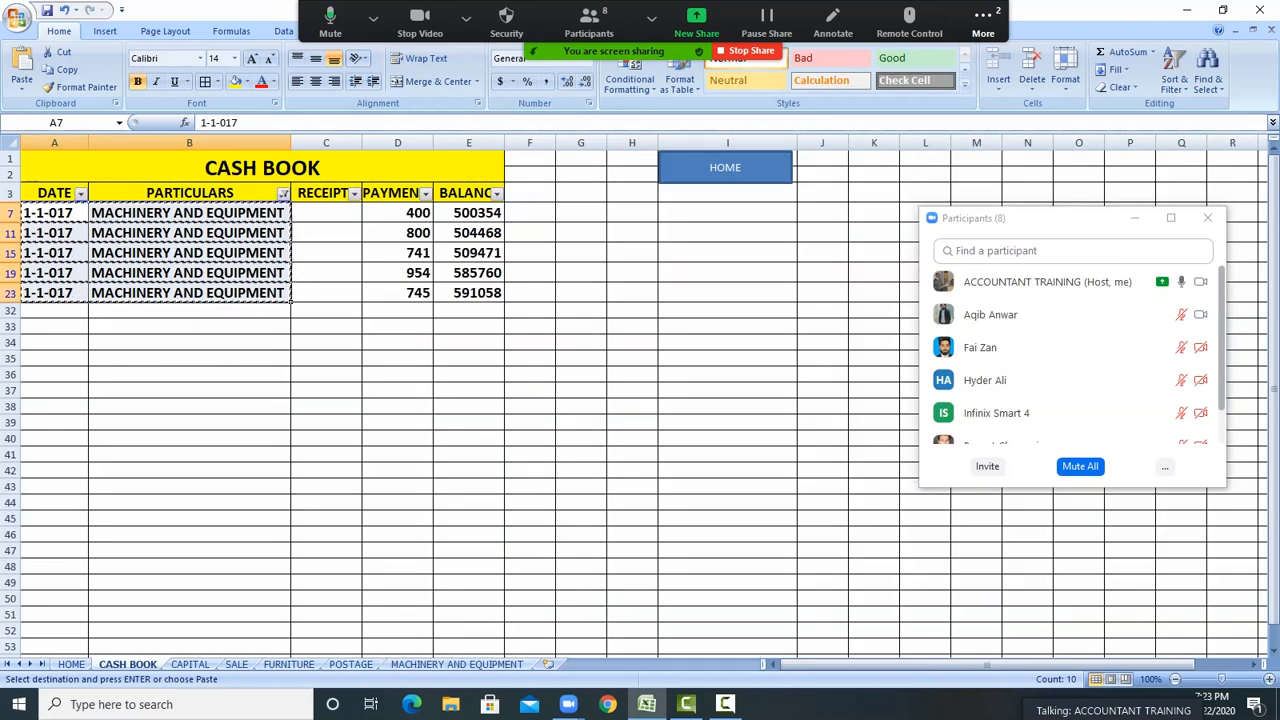
{"action": "left_click_drag", "start_coordinate": [398, 213], "coordinate": [400, 293]}
{"action": "right_click", "coordinate": [400, 296]}
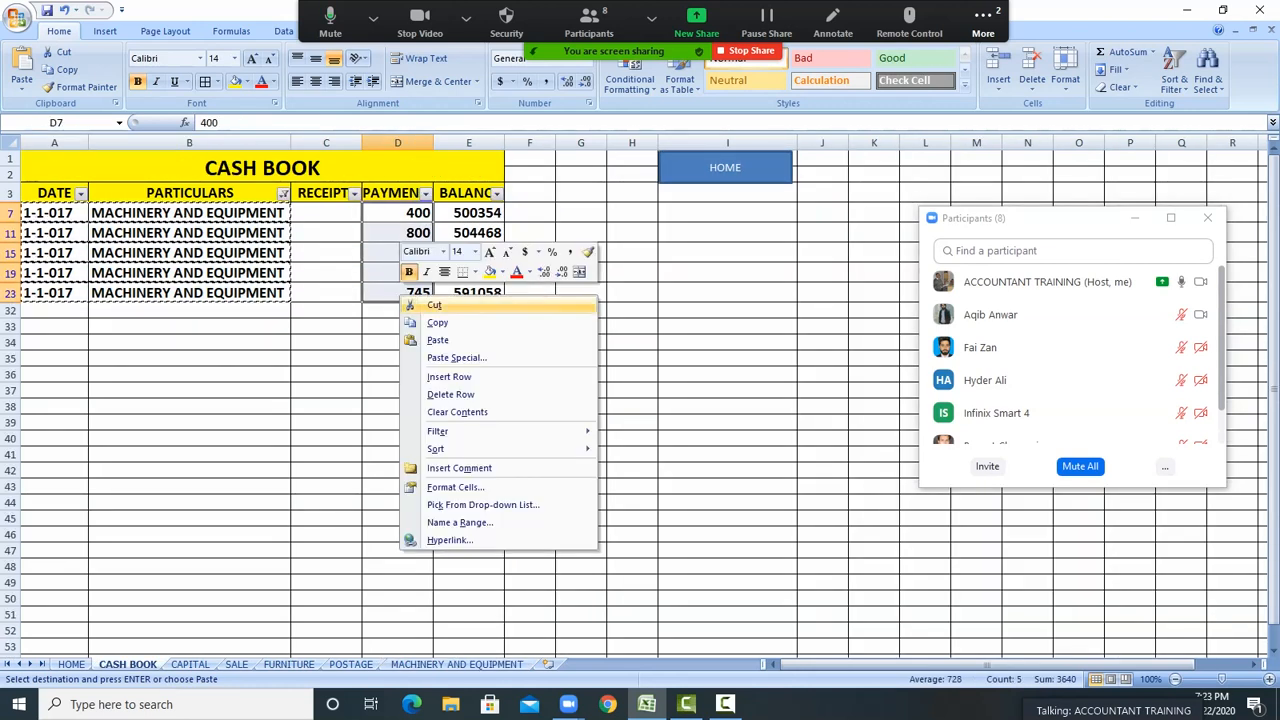
{"action": "left_click", "coordinate": [437, 322]}
{"action": "left_click", "coordinate": [457, 664]}
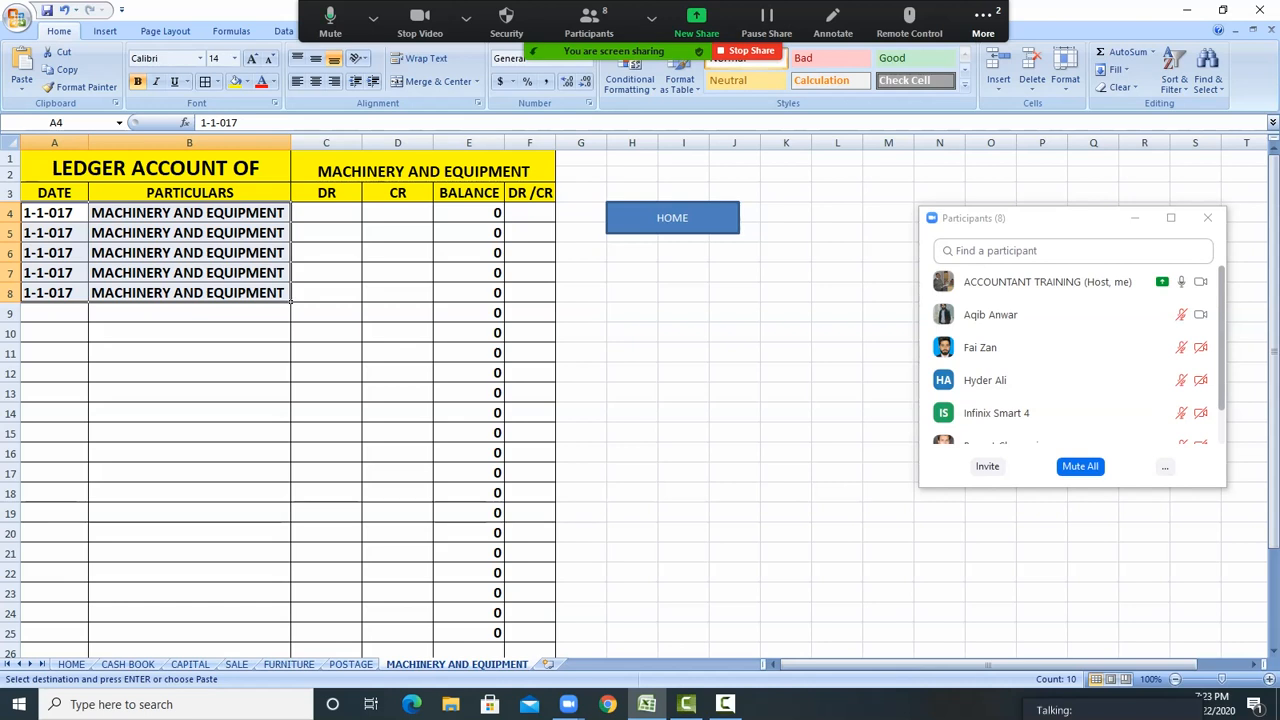
{"action": "left_click_drag", "start_coordinate": [326, 212], "coordinate": [340, 292]}
{"action": "right_click", "coordinate": [343, 214]}
{"action": "left_click", "coordinate": [375, 258]}
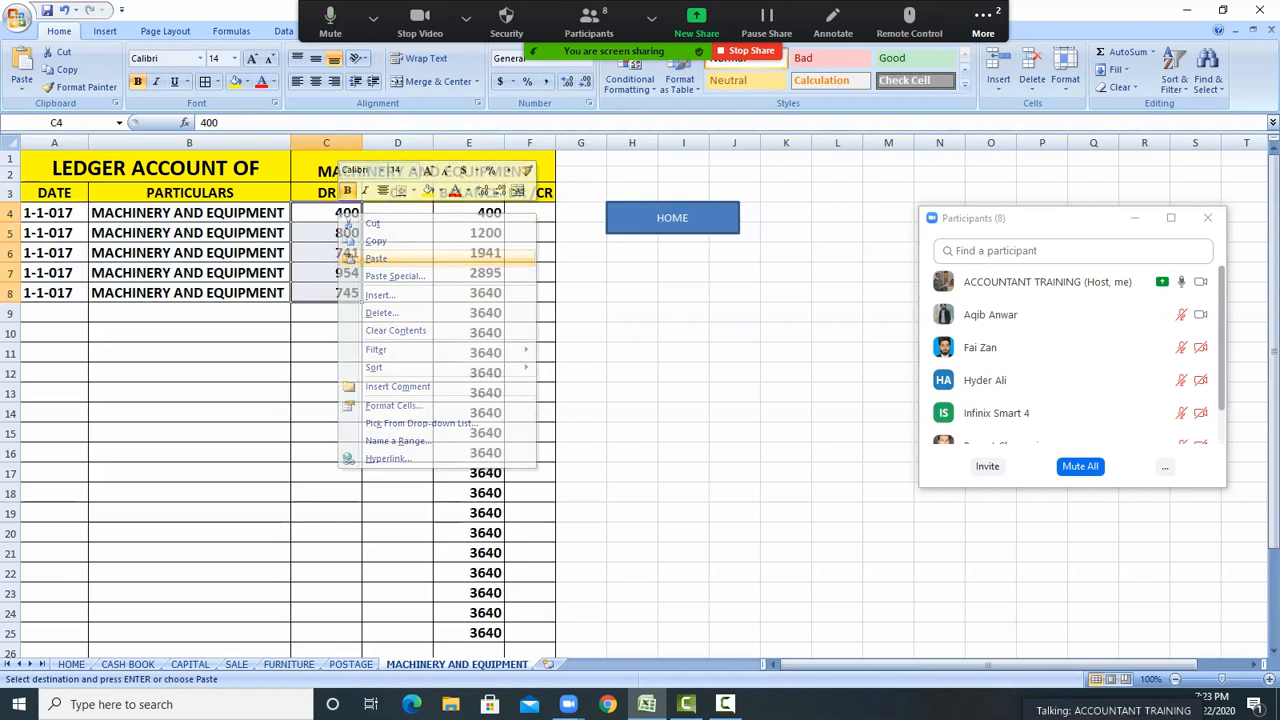
Enter DR in F4 of the MACHINERY AND EQUIPMENT ledger and fill it down to F9
{"action": "left_click", "coordinate": [530, 213]}
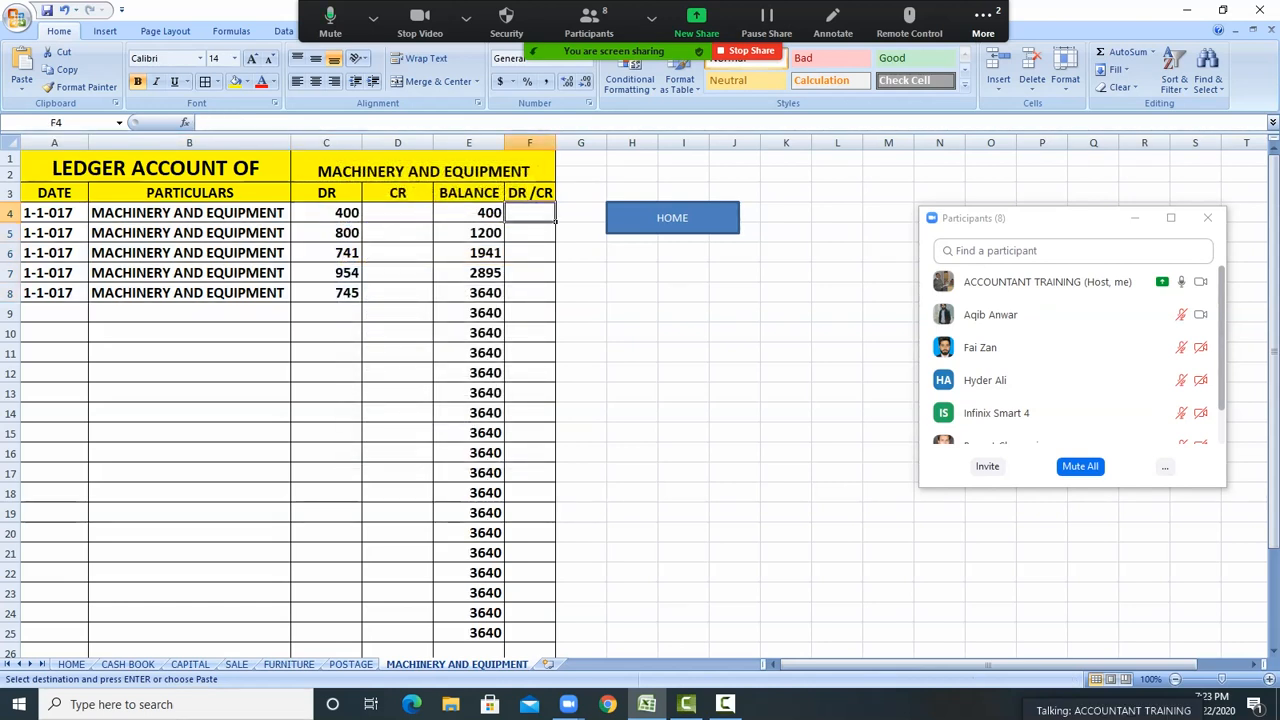
{"action": "type", "text": "DR"}
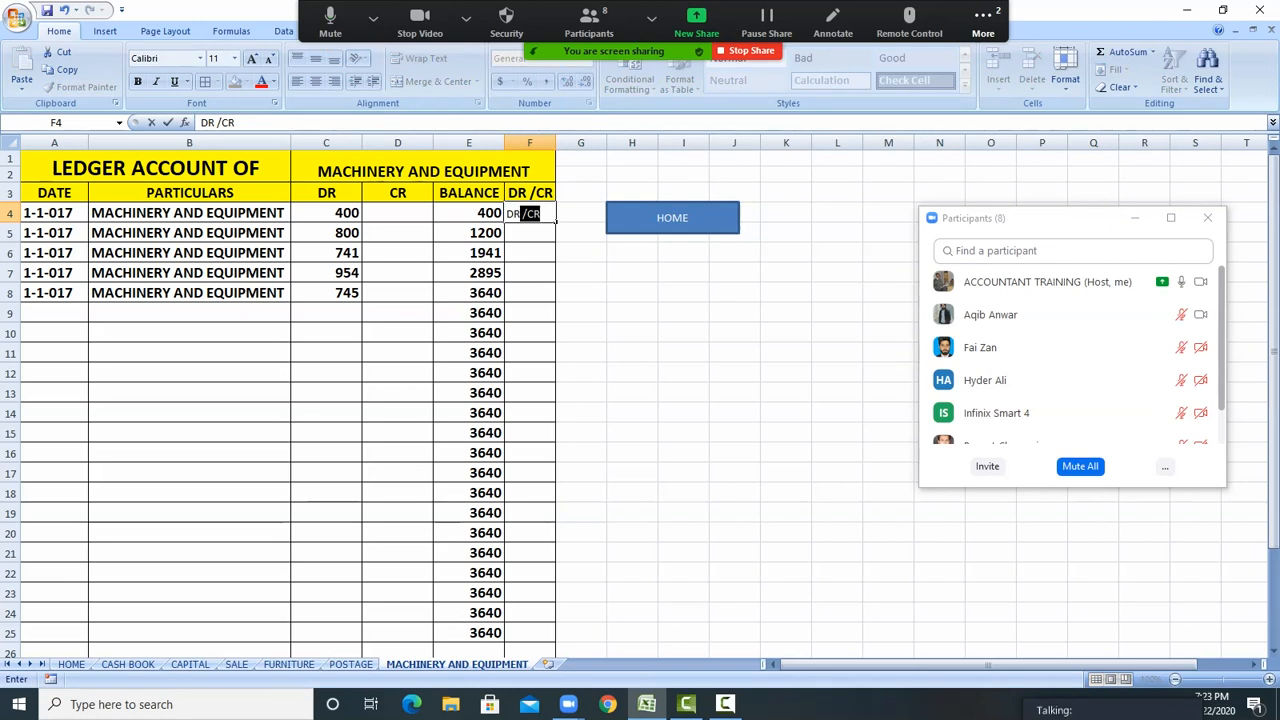
{"action": "key", "text": "BackSpace"}
{"action": "left_click", "coordinate": [581, 253]}
{"action": "left_click", "coordinate": [530, 213]}
{"action": "left_click_drag", "start_coordinate": [556, 222], "coordinate": [557, 320]}
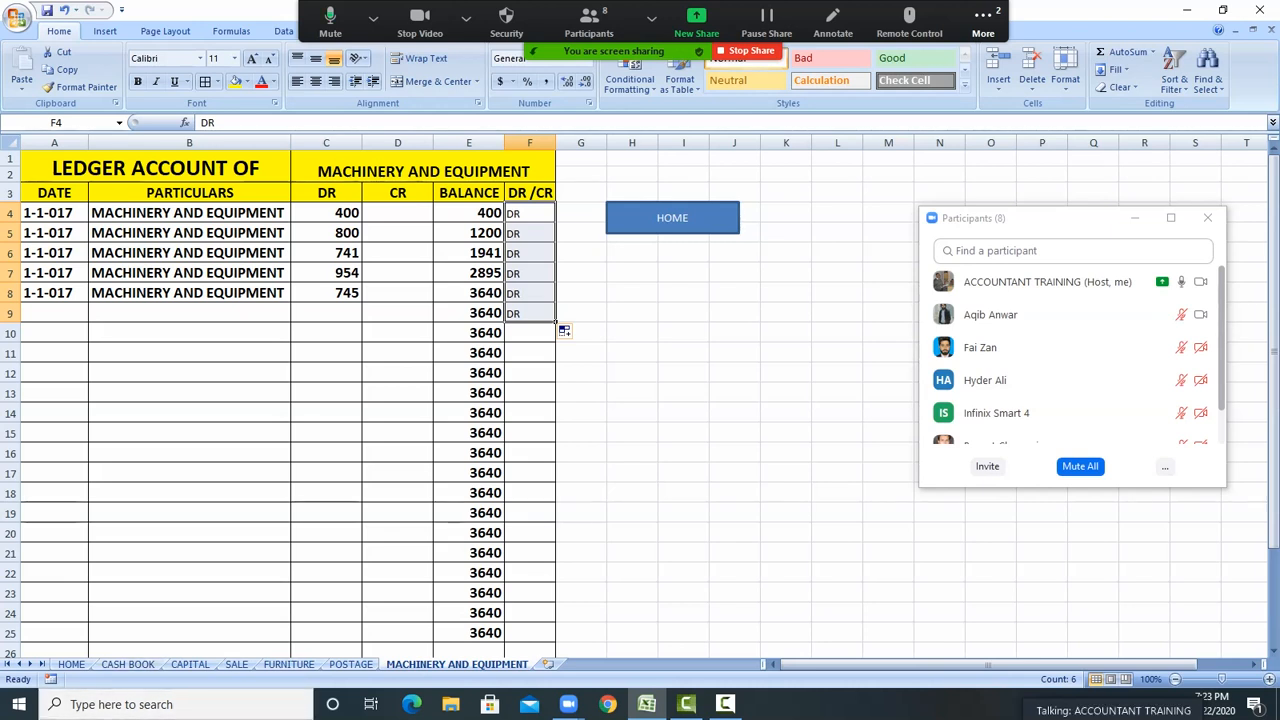
Change the PARTICULARS filter in the CASH BOOK to POSTAGE only
{"action": "left_click", "coordinate": [127, 664]}
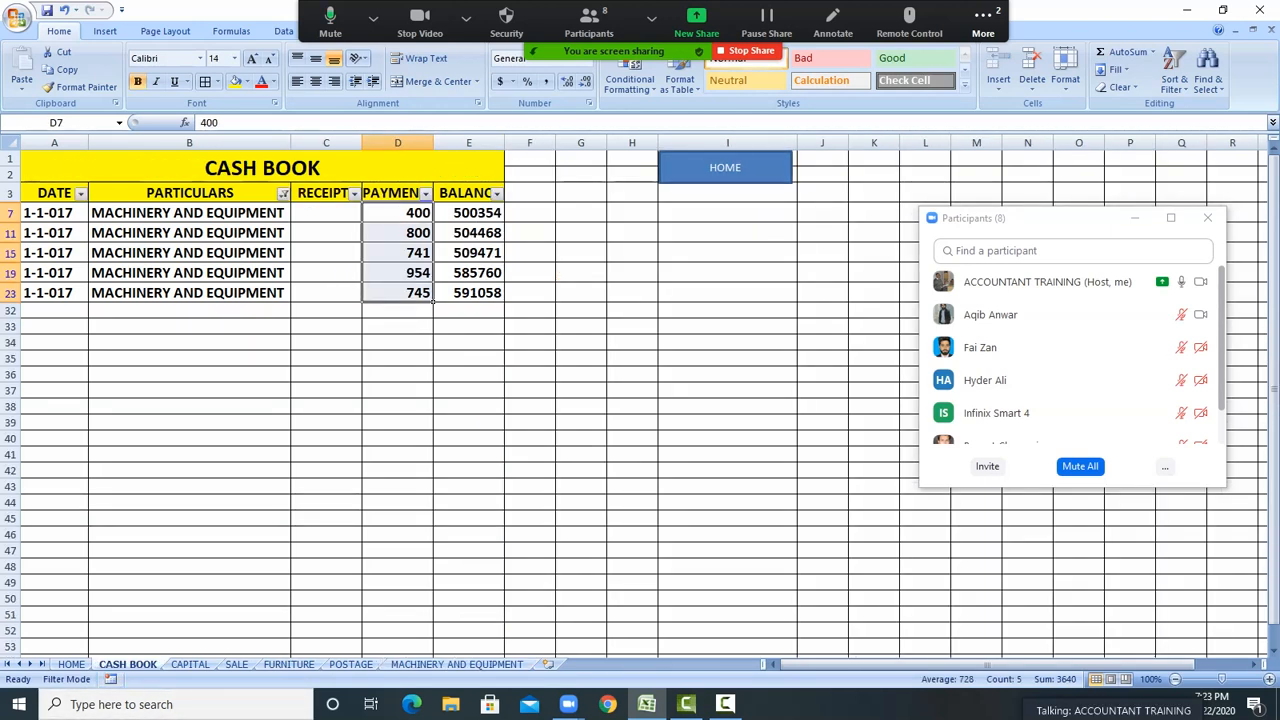
{"action": "left_click", "coordinate": [284, 193]}
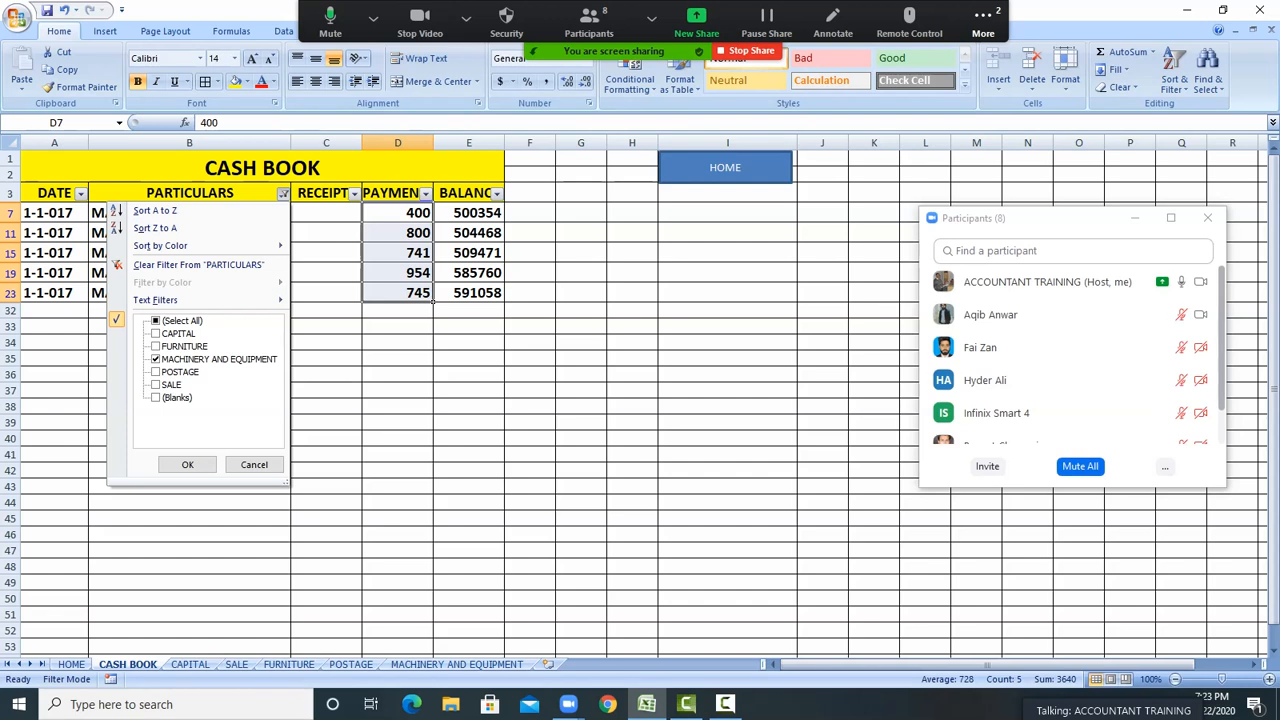
{"action": "left_click", "coordinate": [156, 346]}
{"action": "left_click", "coordinate": [156, 359]}
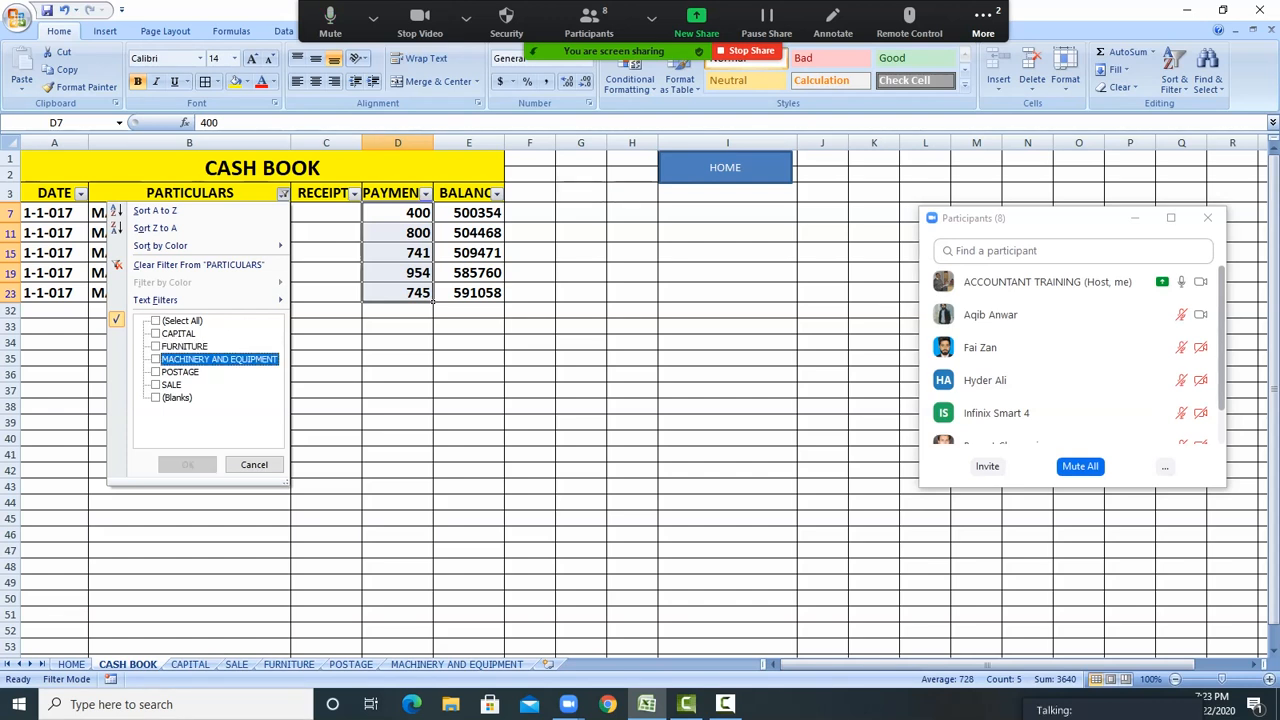
{"action": "left_click", "coordinate": [156, 372]}
{"action": "left_click", "coordinate": [187, 464]}
Copy the POSTAGE dates and particulars from the CASH BOOK and paste them at A4 of the POSTAGE ledger
{"action": "left_click_drag", "start_coordinate": [54, 213], "coordinate": [190, 293]}
{"action": "right_click", "coordinate": [124, 290]}
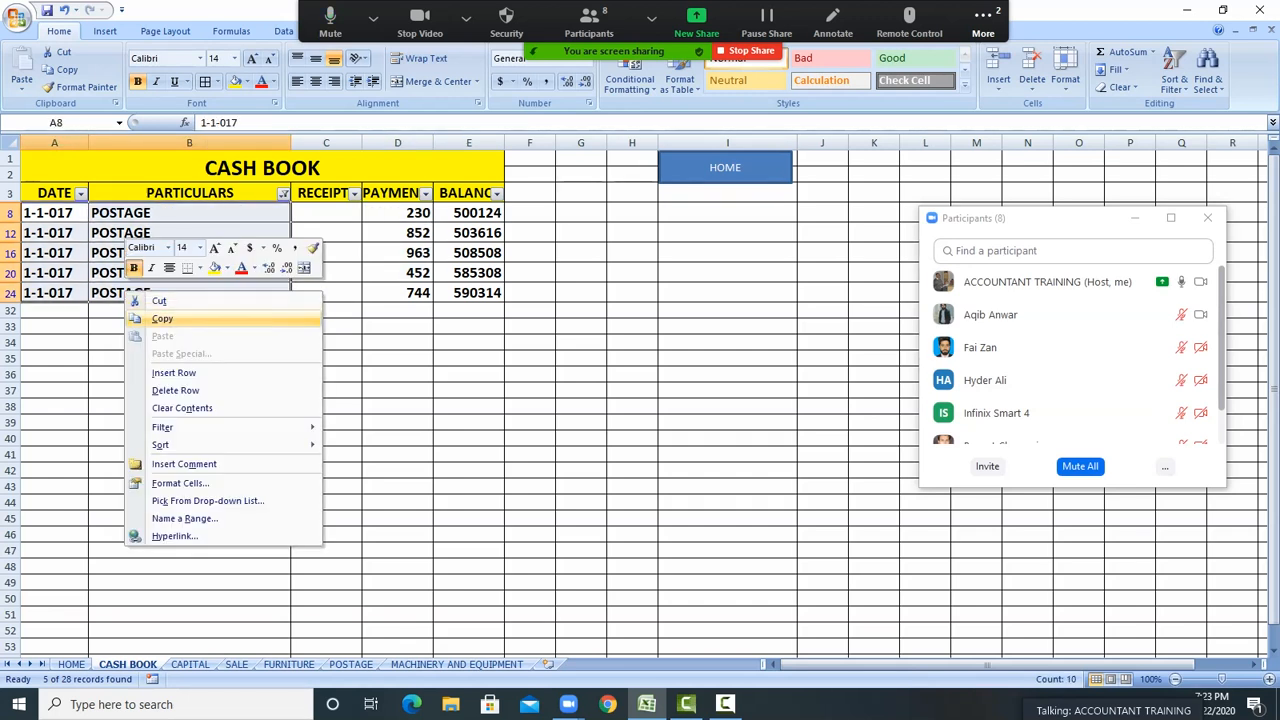
{"action": "left_click", "coordinate": [152, 320]}
{"action": "left_click", "coordinate": [350, 664]}
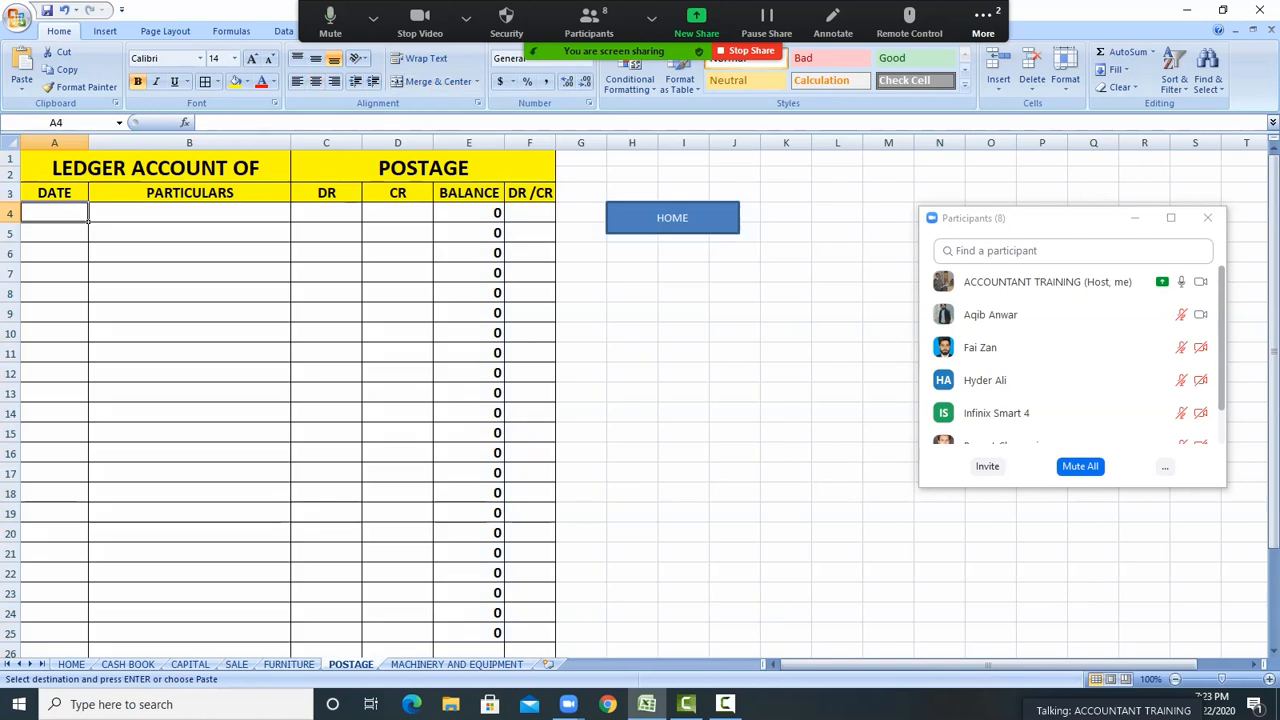
{"action": "right_click", "coordinate": [72, 212]}
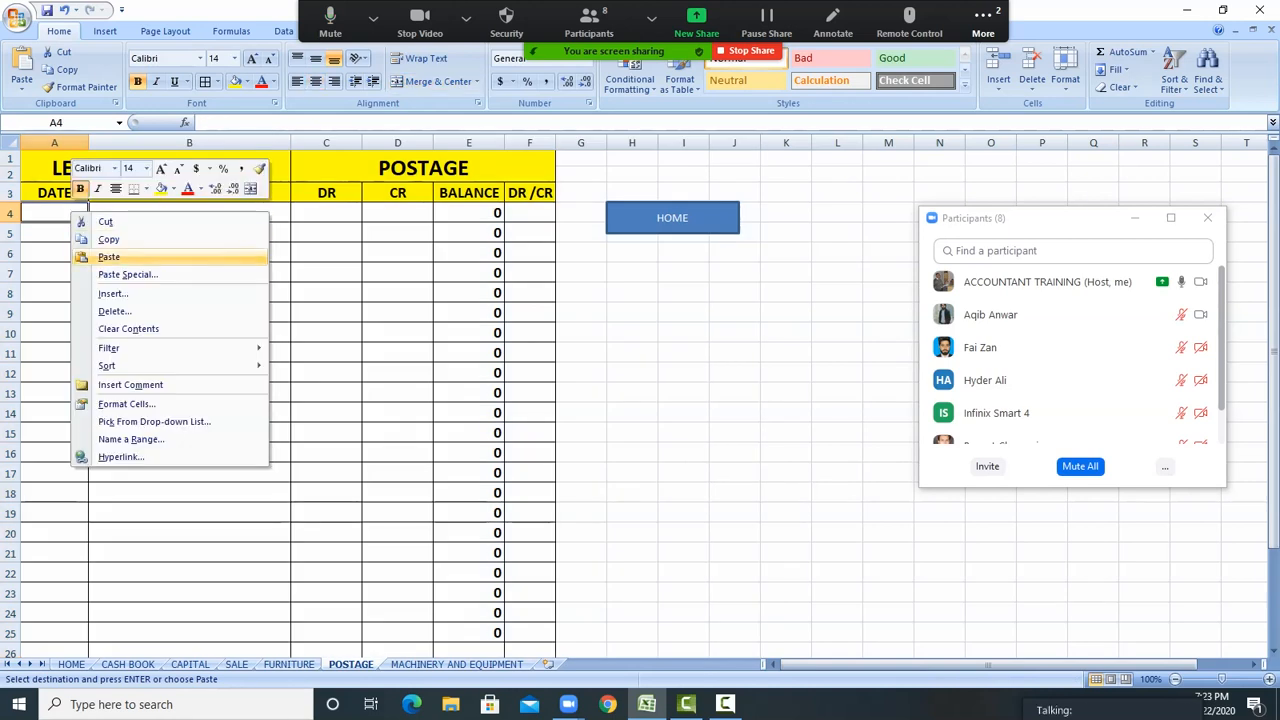
{"action": "left_click", "coordinate": [112, 257]}
Copy the POSTAGE payment amounts from the CASH BOOK and paste them into the DR column at C4 of the POSTAGE ledger
{"action": "left_click", "coordinate": [127, 664]}
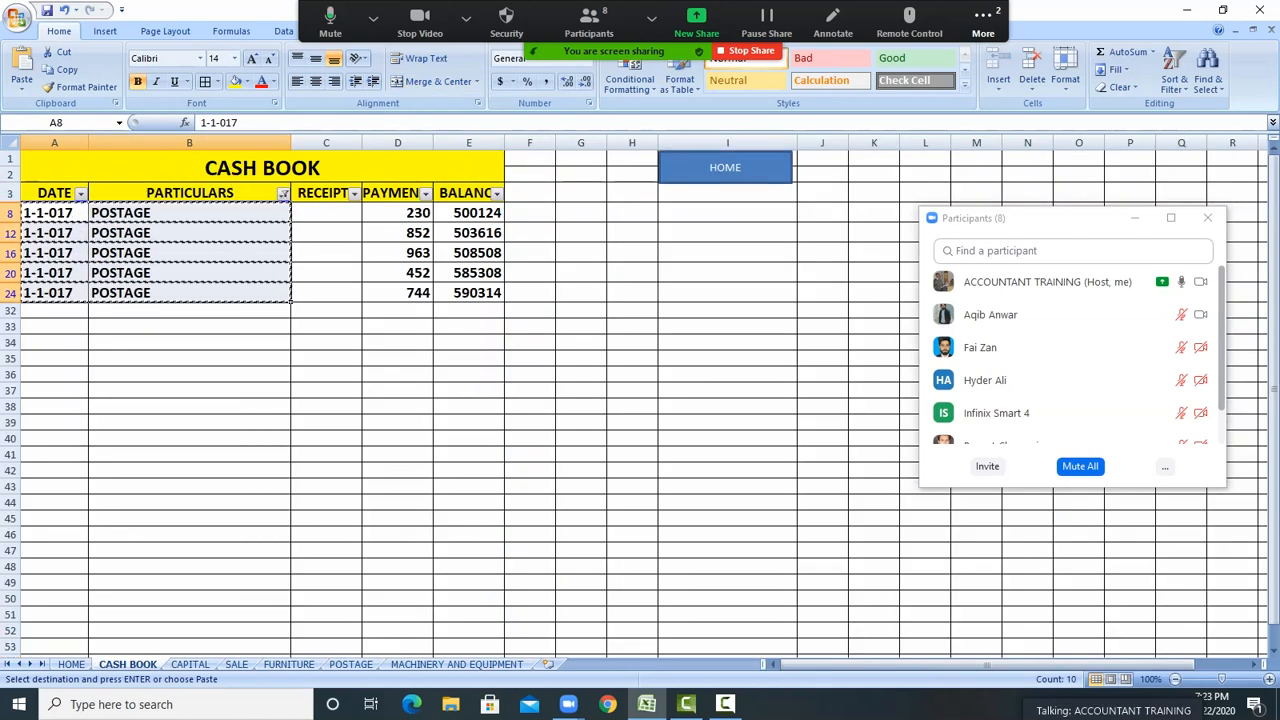
{"action": "left_click_drag", "start_coordinate": [397, 212], "coordinate": [400, 290]}
{"action": "right_click", "coordinate": [405, 287]}
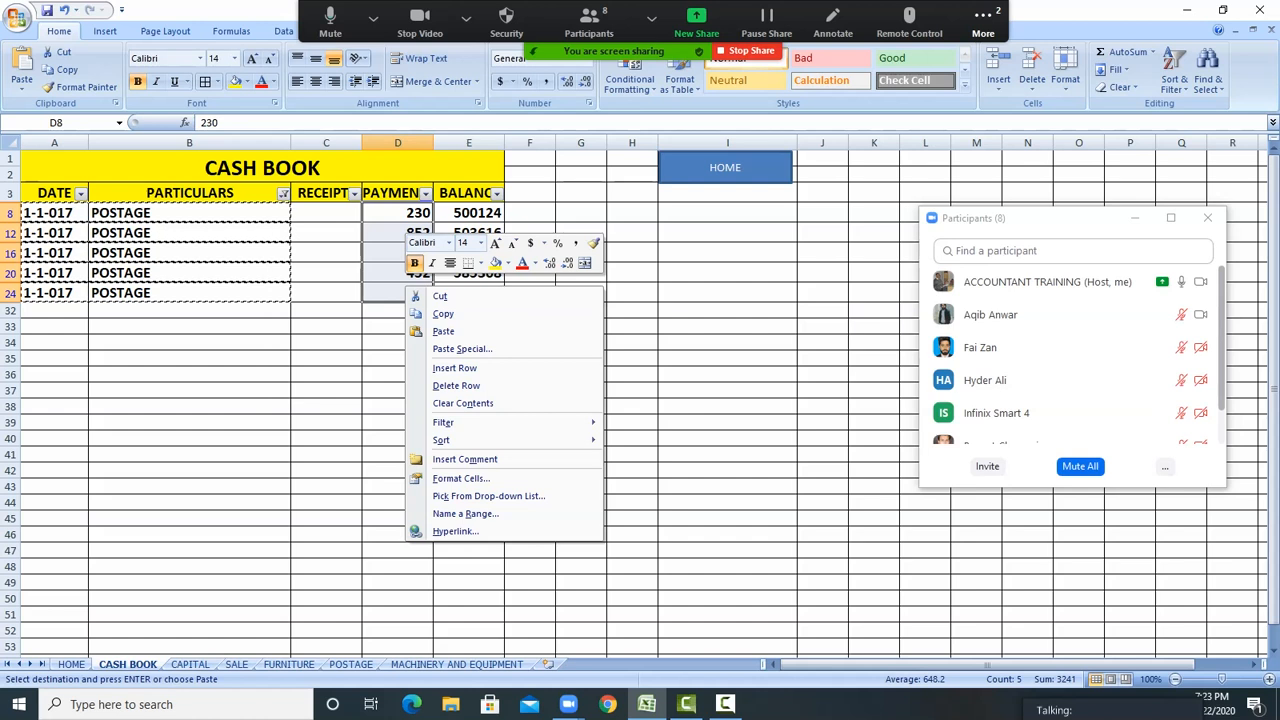
{"action": "left_click", "coordinate": [443, 313]}
{"action": "left_click", "coordinate": [350, 664]}
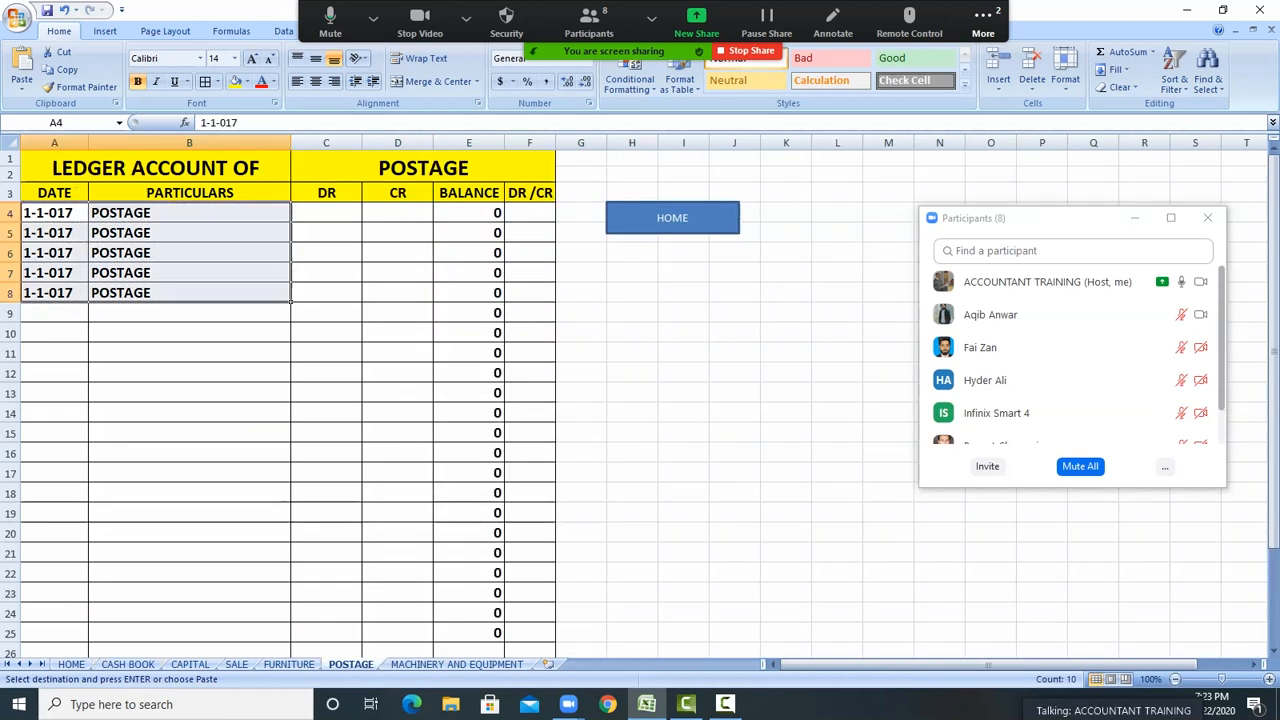
{"action": "left_click", "coordinate": [326, 212]}
{"action": "right_click", "coordinate": [330, 210]}
{"action": "left_click", "coordinate": [365, 254]}
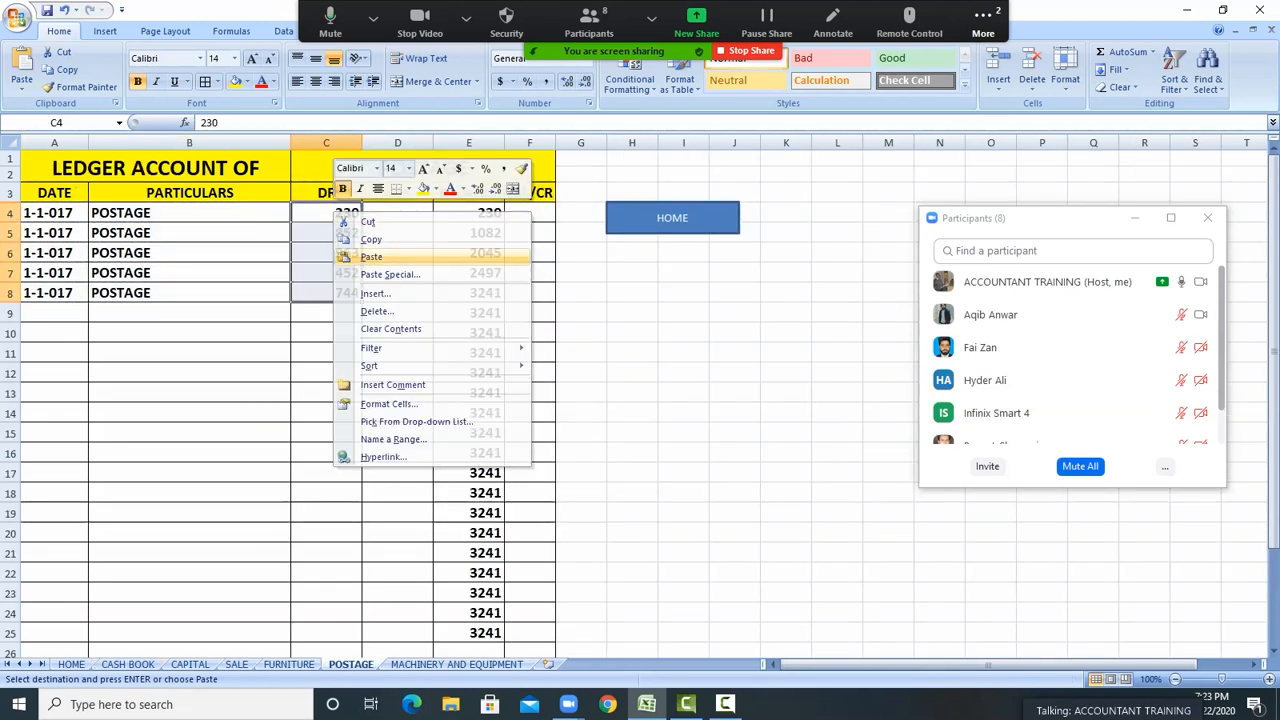
Enter DR in F4 of the POSTAGE ledger and fill it down beside the posted entries
{"action": "left_click", "coordinate": [530, 213]}
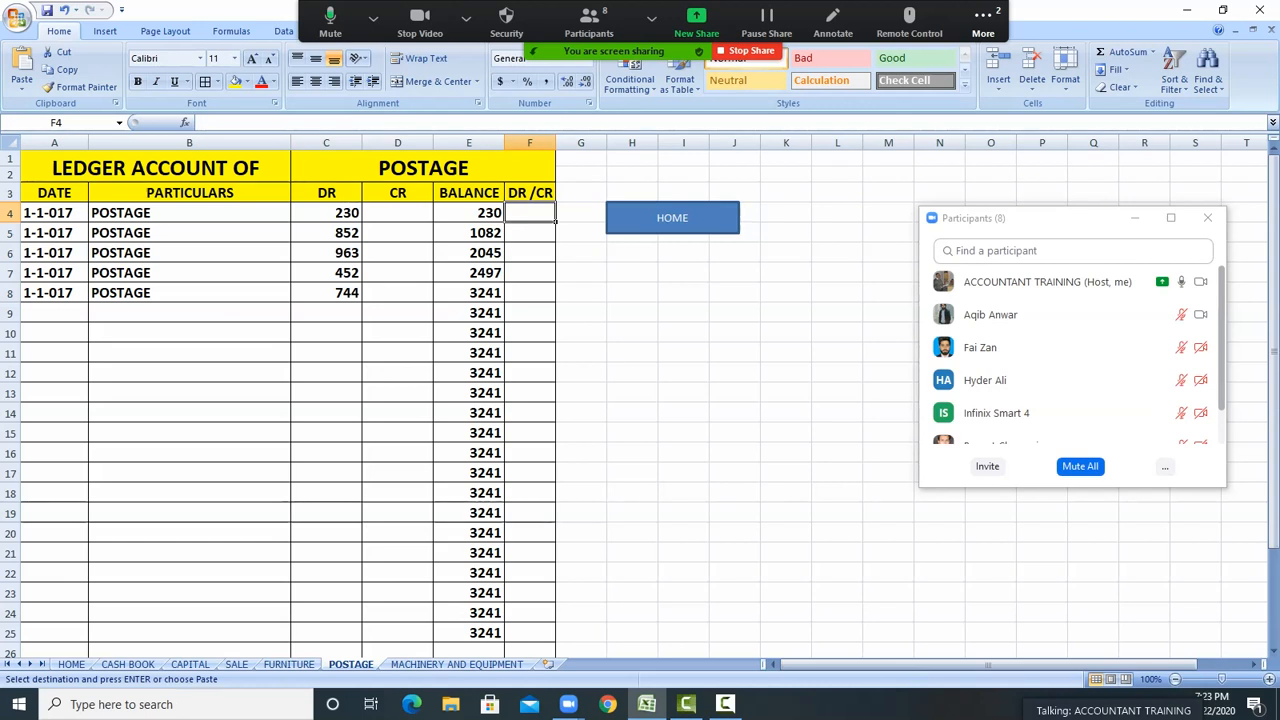
{"action": "type", "text": "DR"}
{"action": "key", "text": "BackSpace"}
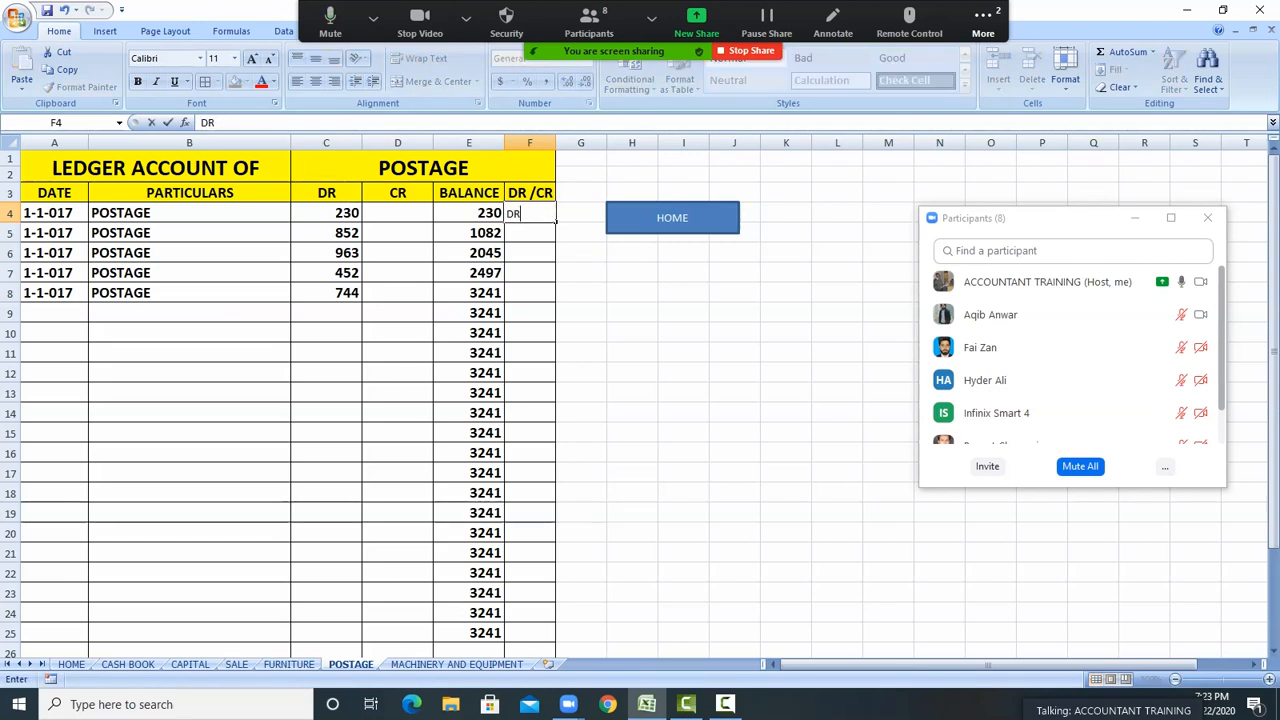
{"action": "left_click", "coordinate": [683, 333]}
{"action": "left_click", "coordinate": [530, 213]}
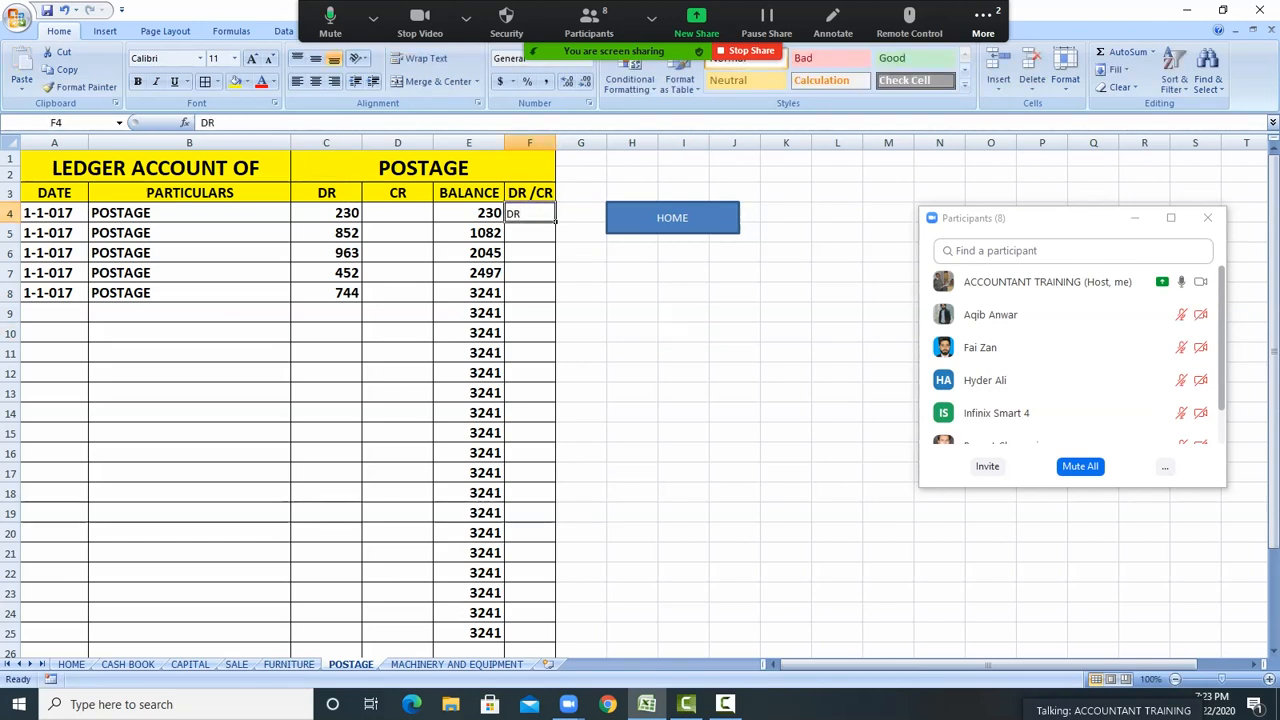
{"action": "left_click_drag", "start_coordinate": [555, 222], "coordinate": [562, 300]}
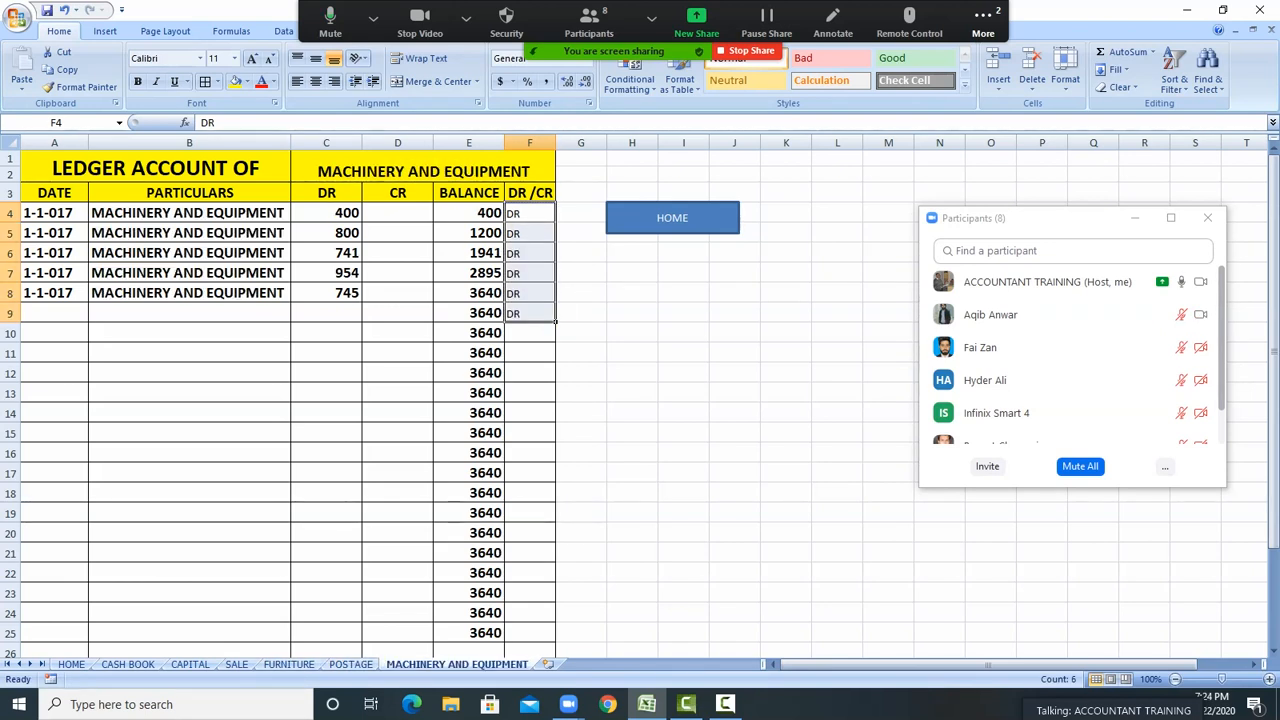
Copy the DR markers in F4:F9 of the MACHINERY AND EQUIPMENT ledger and paste them at F4 of the FURNITURE ledger
{"action": "right_click", "coordinate": [540, 306]}
{"action": "left_click", "coordinate": [577, 332]}
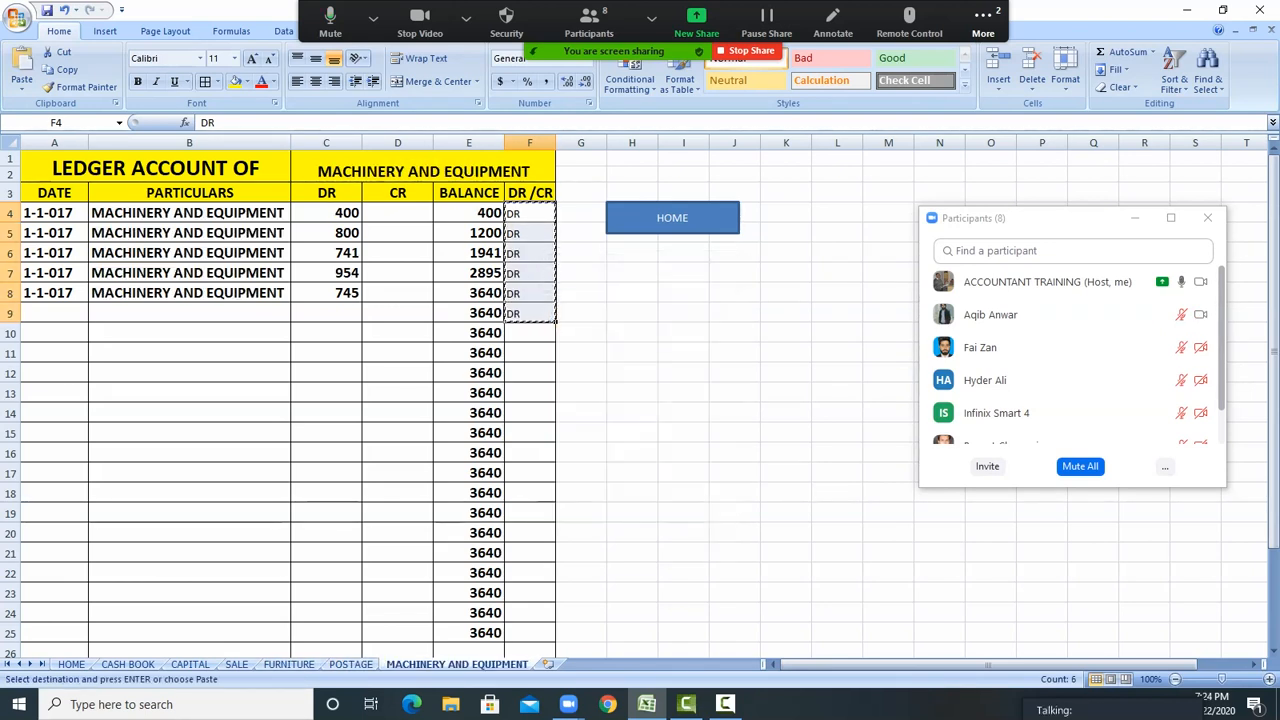
{"action": "left_click", "coordinate": [288, 664]}
{"action": "left_click", "coordinate": [530, 212]}
{"action": "right_click", "coordinate": [530, 212]}
{"action": "left_click", "coordinate": [575, 258]}
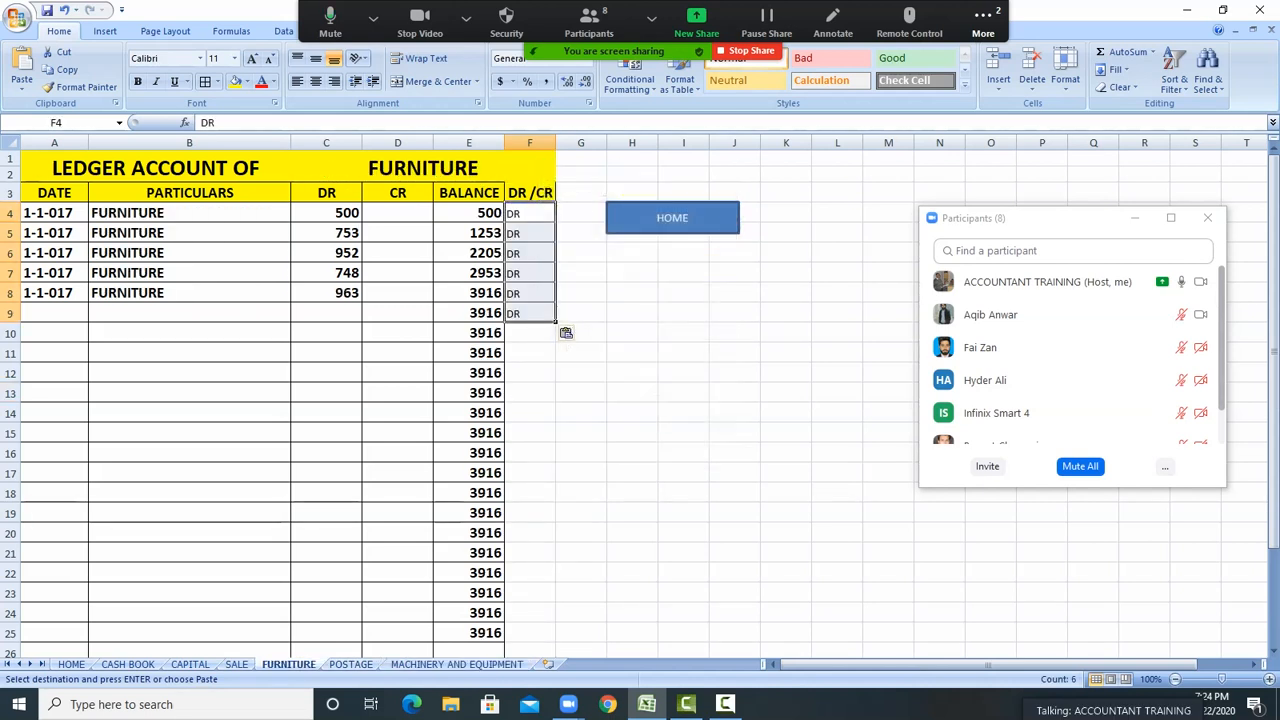
Change the PARTICULARS filter in the CASH BOOK to SALE only
{"action": "left_click", "coordinate": [237, 664]}
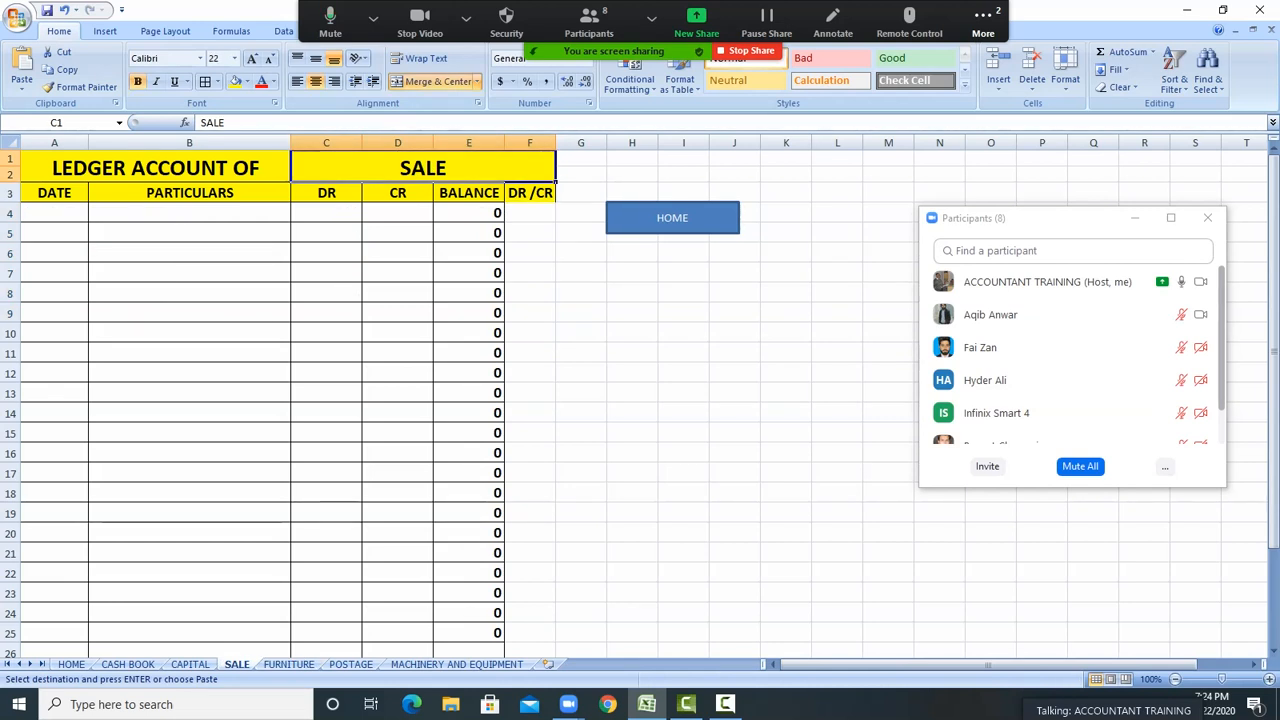
{"action": "left_click", "coordinate": [127, 664]}
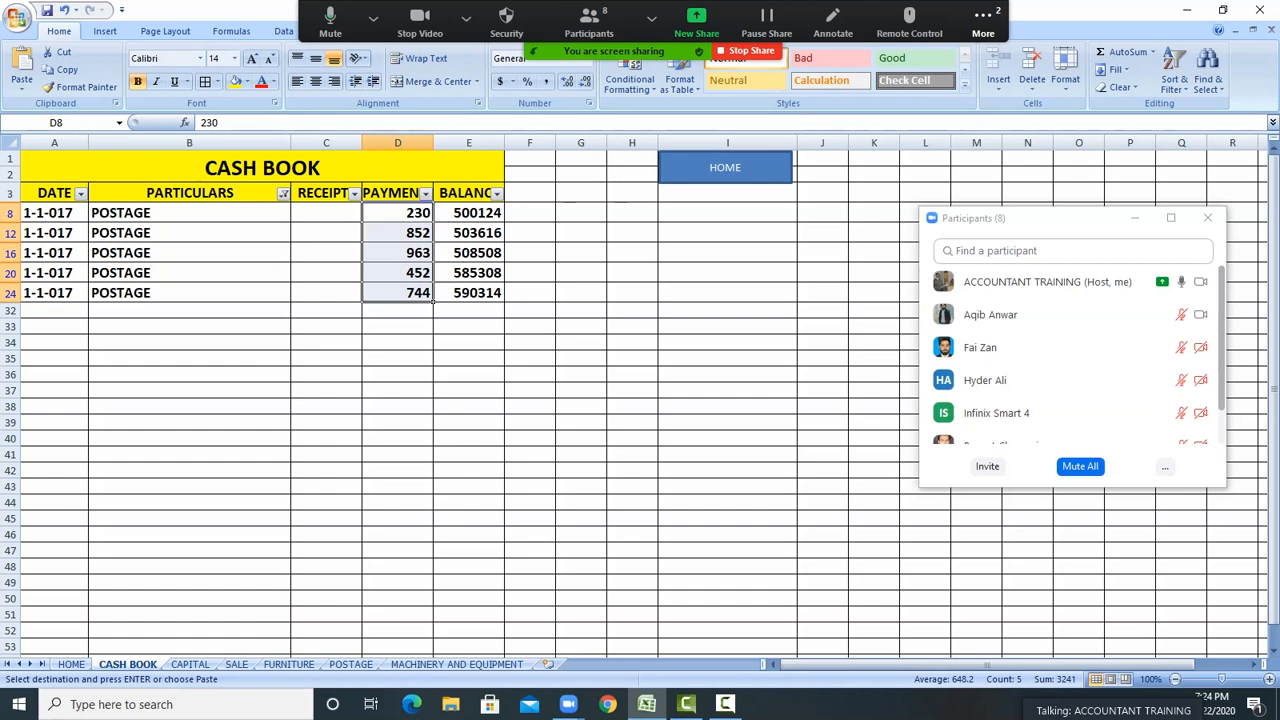
{"action": "left_click", "coordinate": [283, 193]}
{"action": "left_click", "coordinate": [156, 372]}
{"action": "left_click", "coordinate": [156, 385]}
{"action": "left_click", "coordinate": [187, 465]}
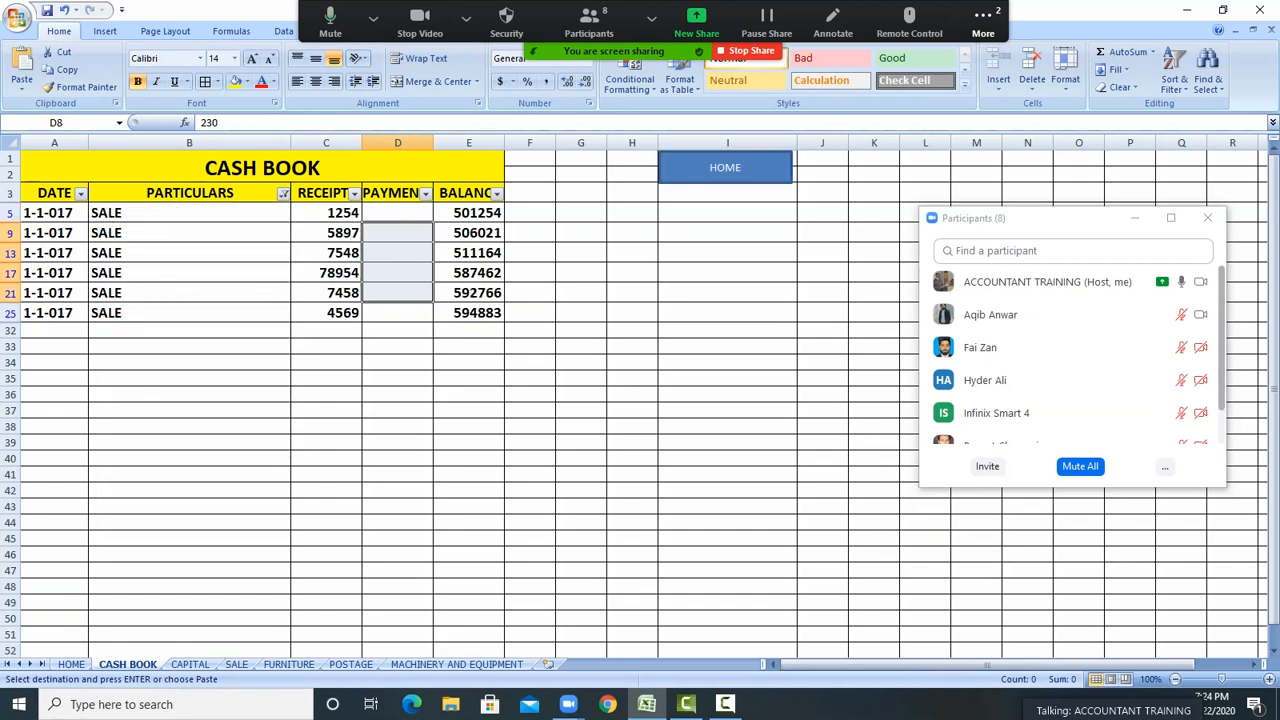
Copy the SALE dates and particulars from the CASH BOOK and paste them at A4 of the SALE ledger
{"action": "left_click_drag", "start_coordinate": [50, 212], "coordinate": [150, 310]}
{"action": "right_click", "coordinate": [150, 308]}
{"action": "left_click", "coordinate": [155, 334]}
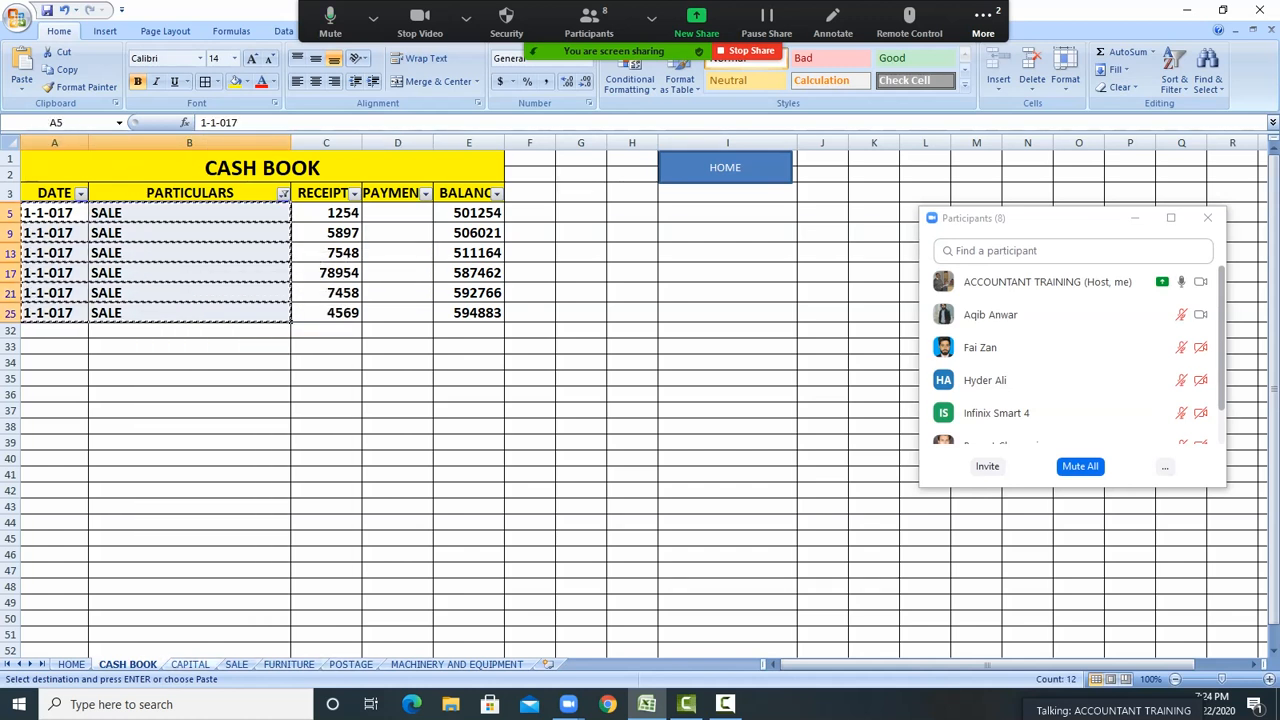
{"action": "left_click", "coordinate": [236, 664]}
{"action": "left_click", "coordinate": [60, 212]}
{"action": "right_click", "coordinate": [76, 212]}
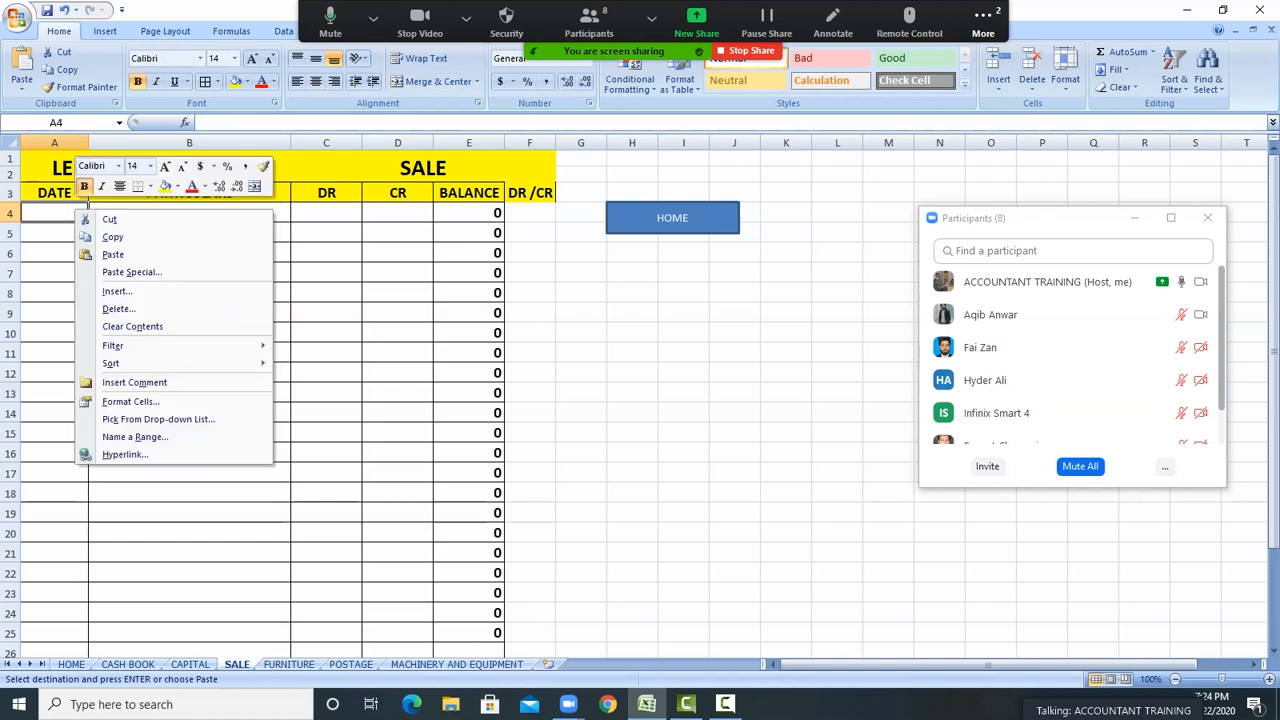
{"action": "left_click", "coordinate": [113, 254]}
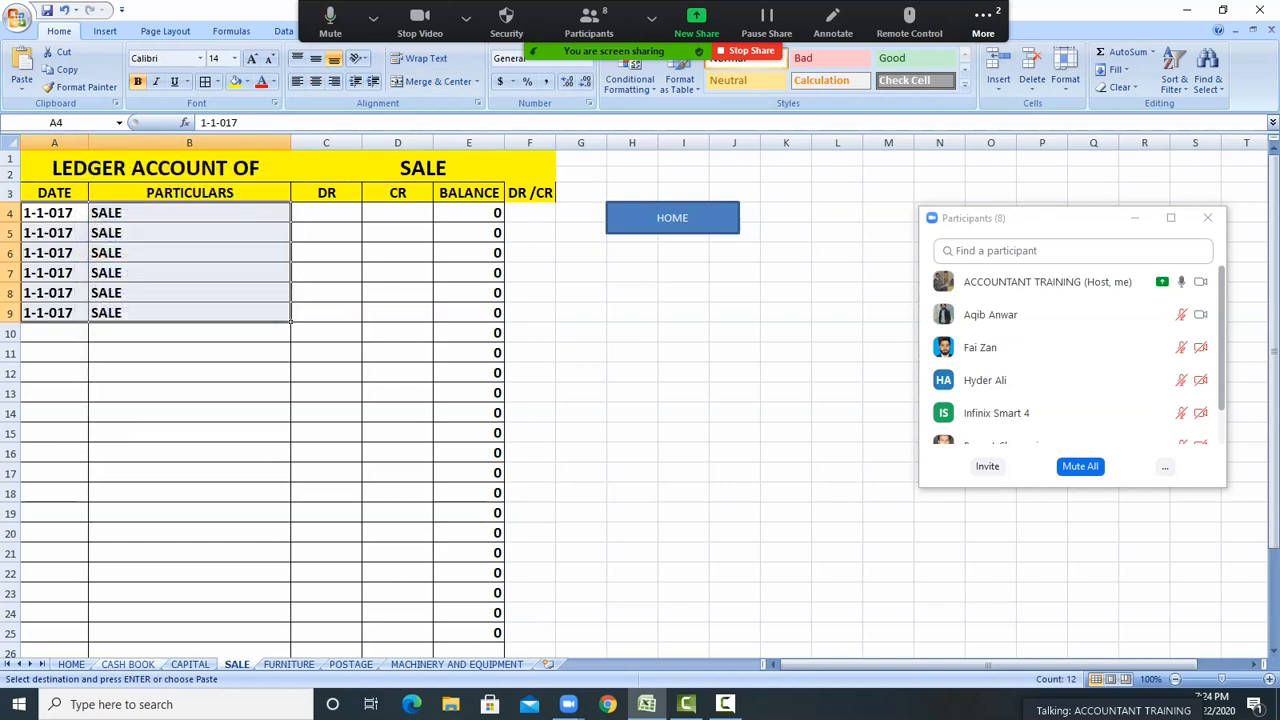
Copy the SALE receipt amounts from the CASH BOOK and paste them into the CR column at D4 of the SALE ledger
{"action": "left_click", "coordinate": [127, 664]}
{"action": "left_click_drag", "start_coordinate": [326, 212], "coordinate": [340, 312]}
{"action": "right_click", "coordinate": [338, 304]}
{"action": "left_click", "coordinate": [362, 334]}
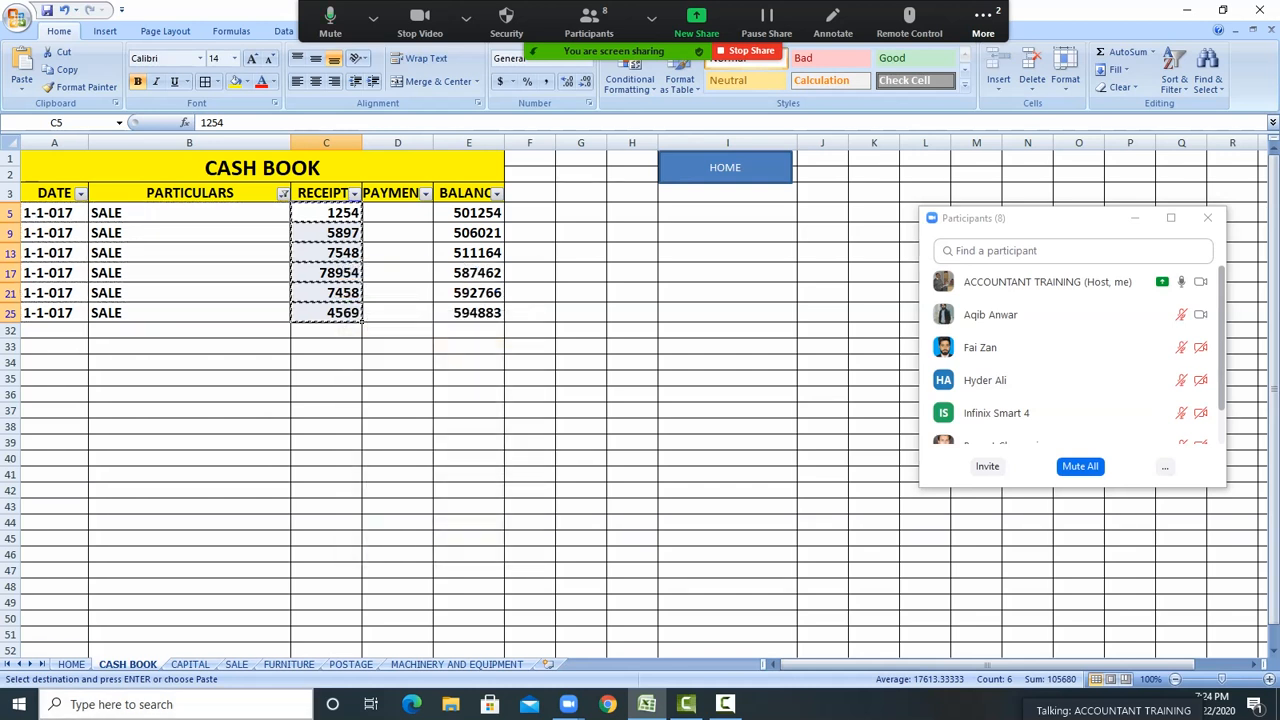
{"action": "left_click", "coordinate": [236, 664]}
{"action": "left_click", "coordinate": [392, 212]}
{"action": "right_click", "coordinate": [392, 212]}
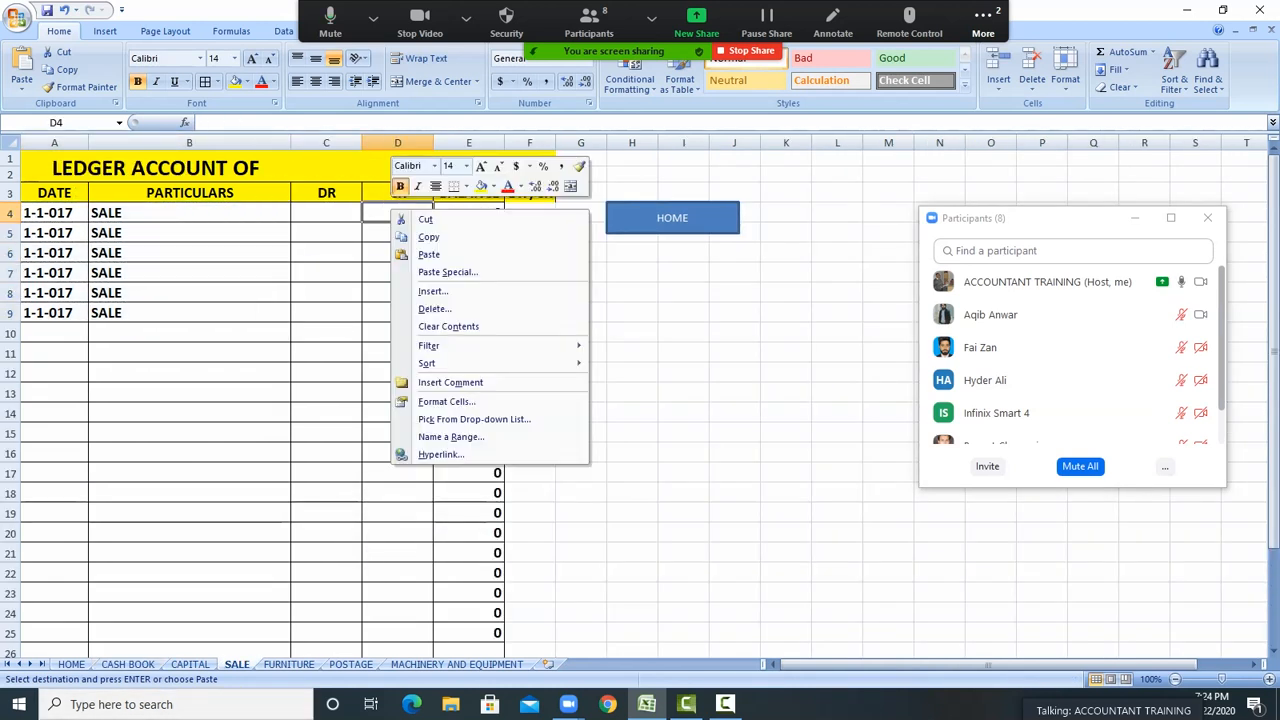
{"action": "left_click", "coordinate": [428, 254]}
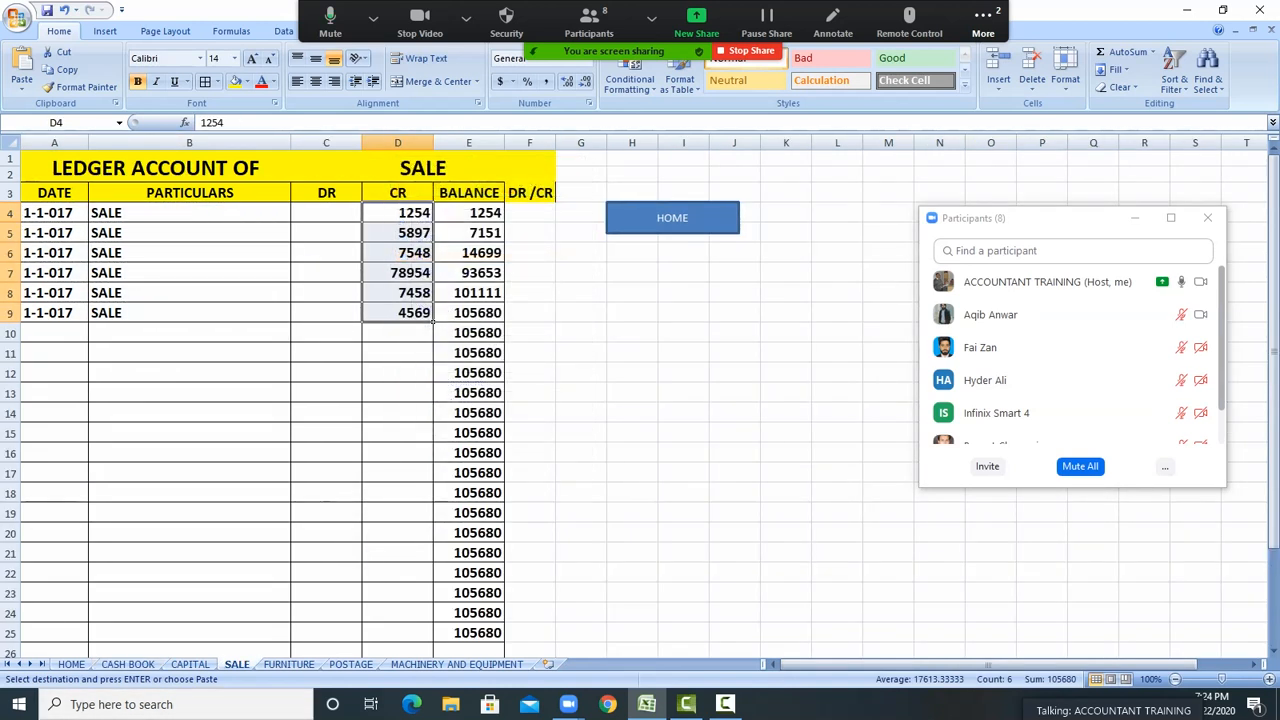
Enter CR in F4 of the SALE ledger and fill it down to F9
{"action": "left_click", "coordinate": [529, 213]}
{"action": "type", "text": "CR"}
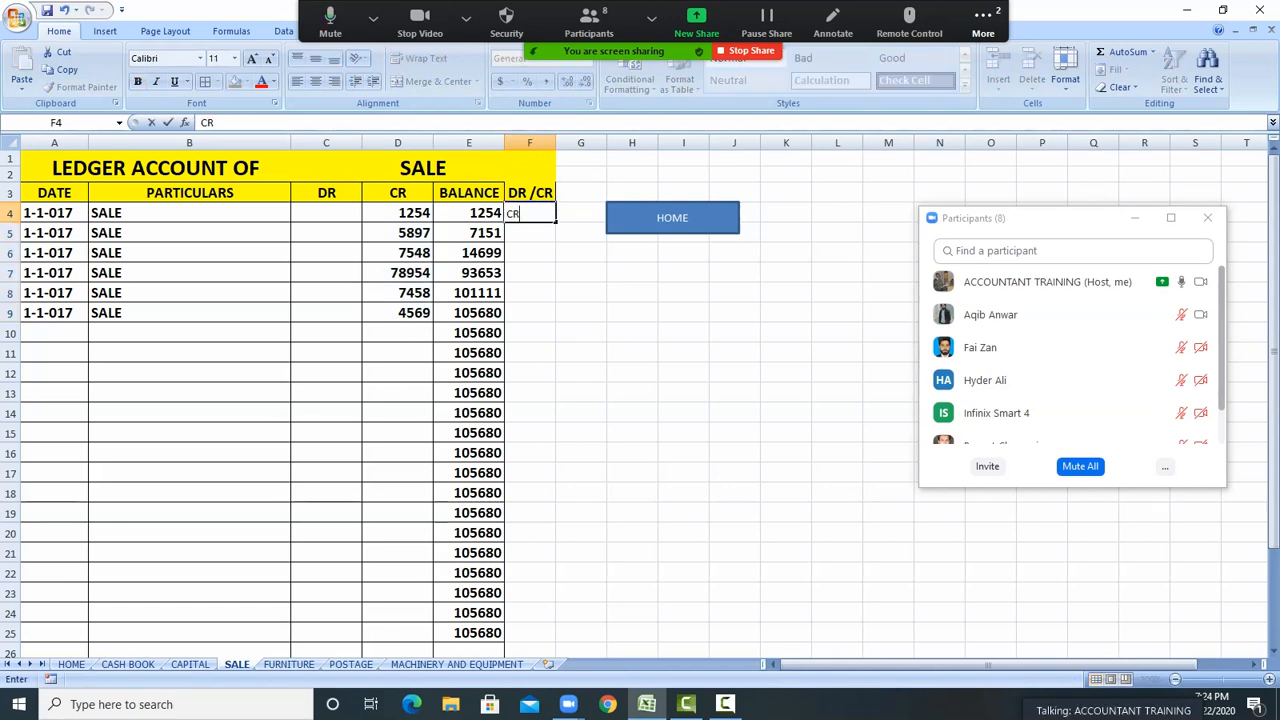
{"action": "left_click", "coordinate": [581, 272]}
{"action": "left_click", "coordinate": [529, 213]}
{"action": "left_click_drag", "start_coordinate": [556, 220], "coordinate": [566, 322]}
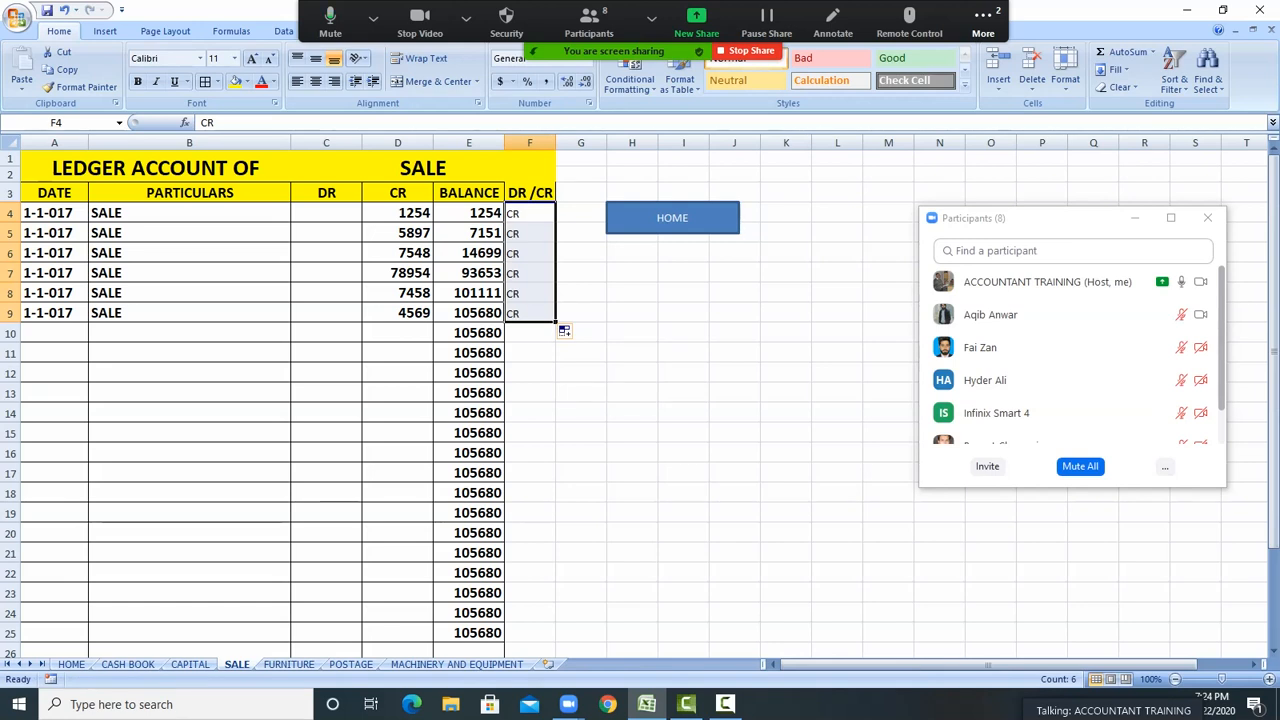
Enter CR in F4 of the CAPITAL ledger
{"action": "left_click", "coordinate": [190, 664]}
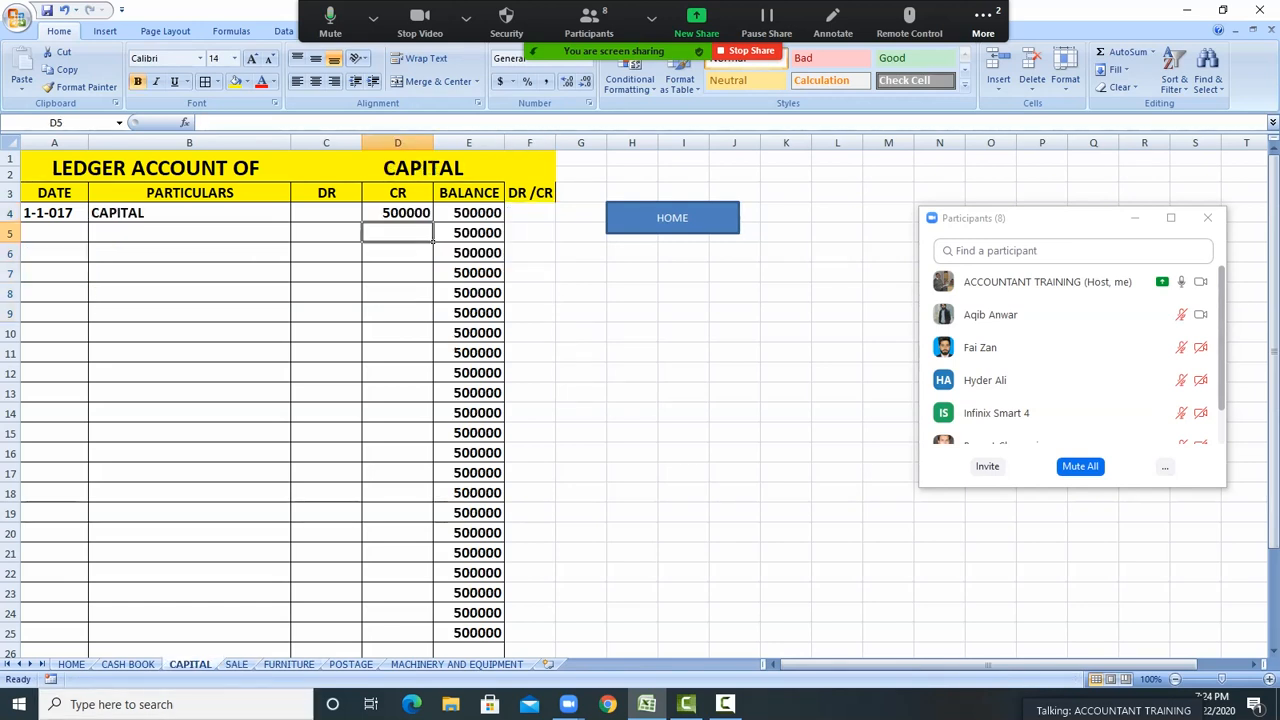
{"action": "left_click", "coordinate": [552, 214]}
{"action": "type", "text": "CR"}
{"action": "left_click", "coordinate": [581, 312]}
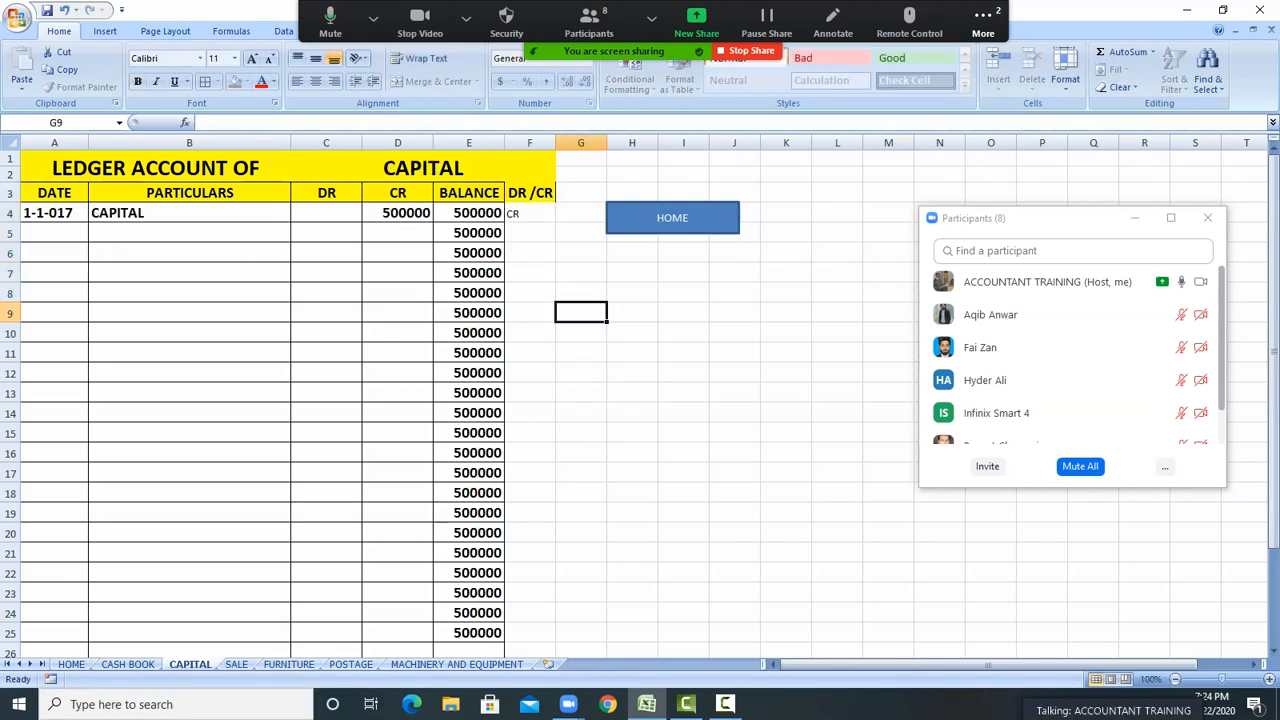
Check the DR/CR markers in the FURNITURE and MACHINERY AND EQUIPMENT ledgers
{"action": "left_click", "coordinate": [288, 664]}
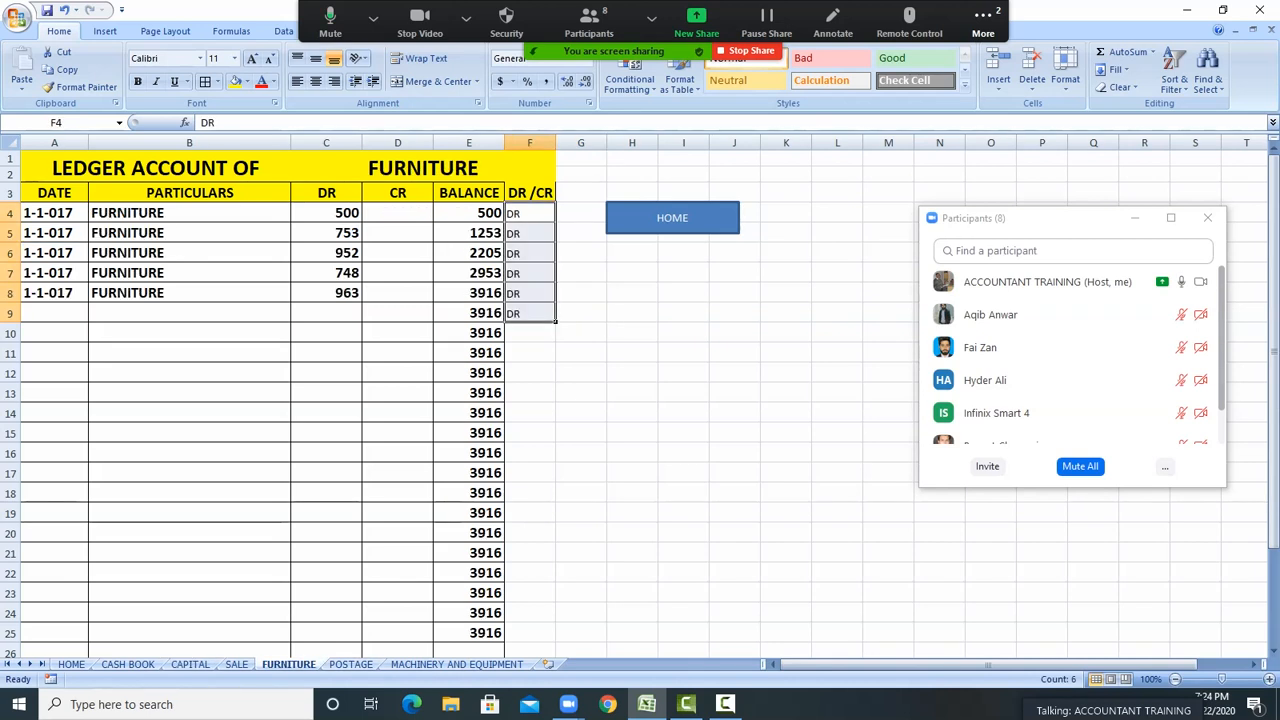
{"action": "key", "text": "ctrl+Page_Down"}
{"action": "key", "text": "ctrl+Page_Down"}
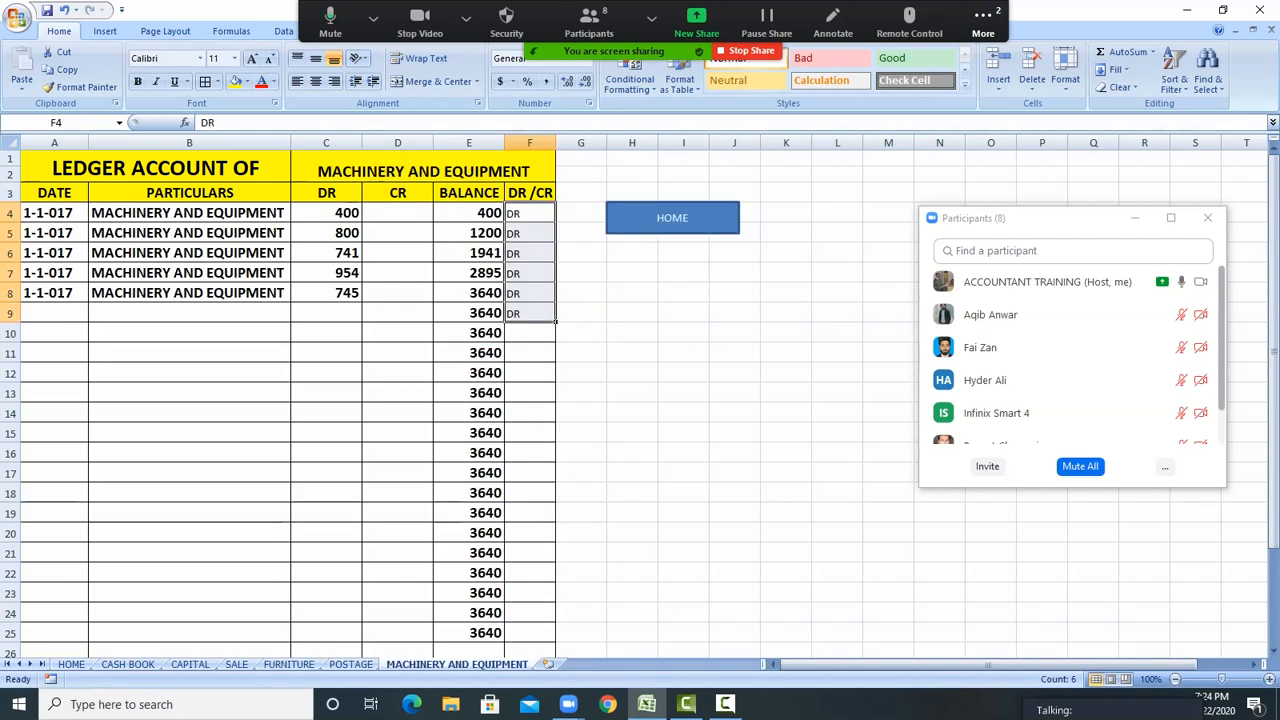
{"action": "left_click", "coordinate": [735, 493]}
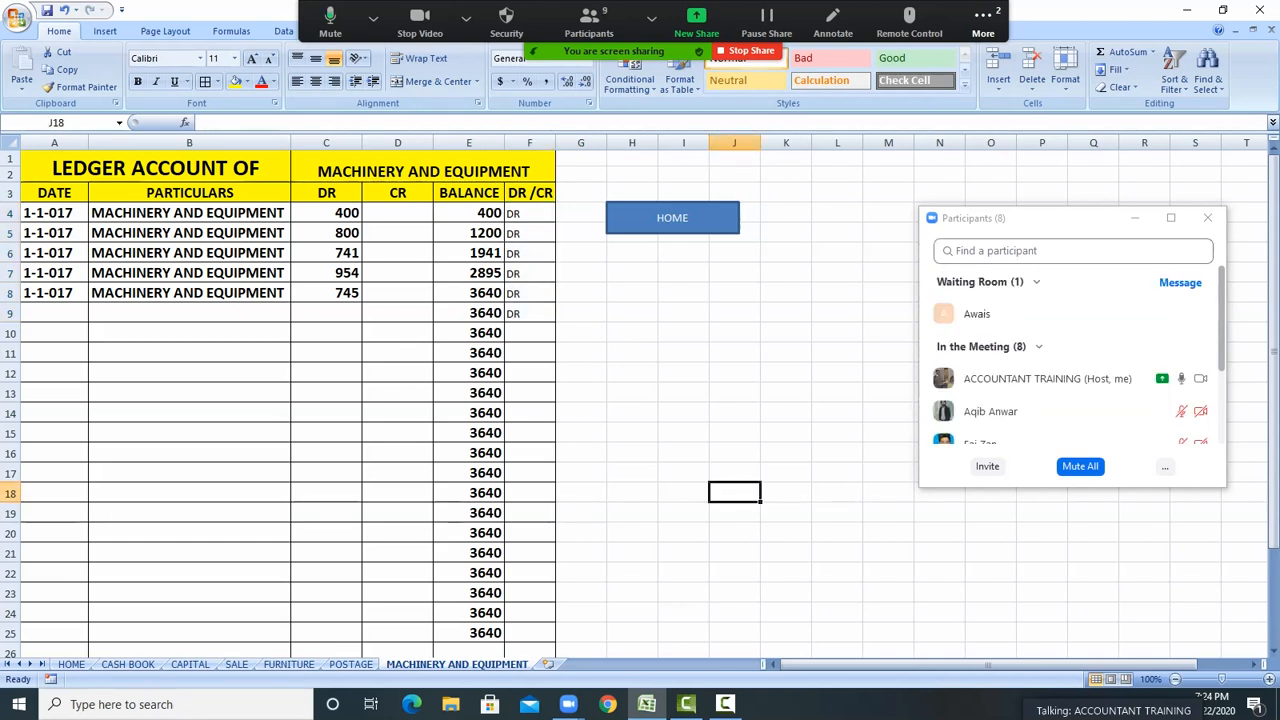
Admit the waiting participant to the Zoom meeting and minimize the participants window
{"action": "left_click", "coordinate": [1120, 314]}
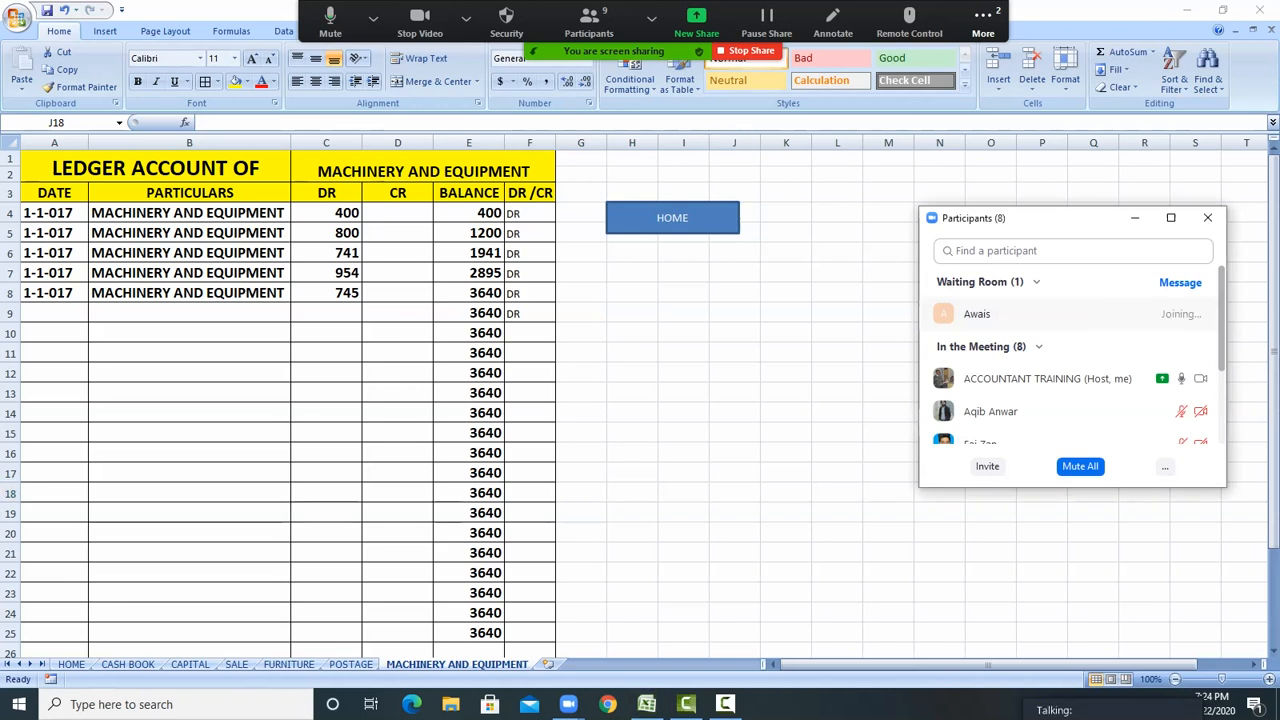
{"action": "scroll", "coordinate": [1075, 360], "scroll_direction": "down", "scroll_amount": 1}
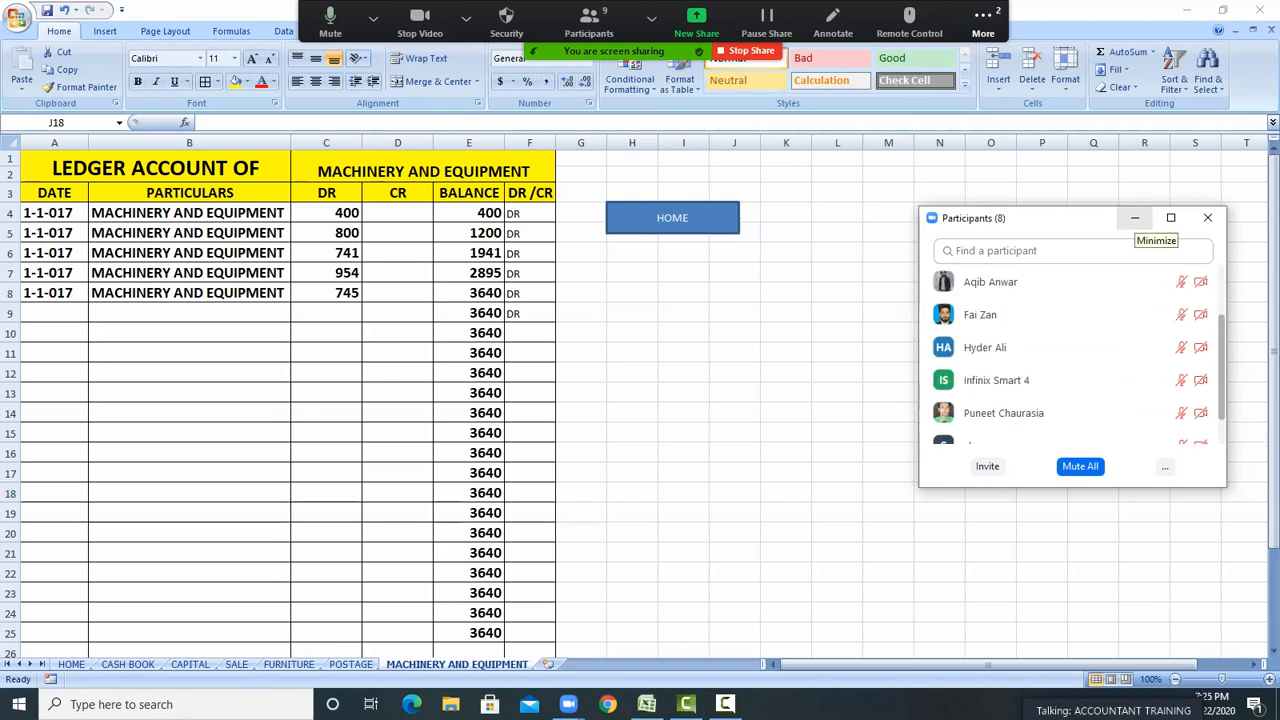
{"action": "left_click", "coordinate": [1134, 217]}
{"action": "left_click", "coordinate": [734, 492]}
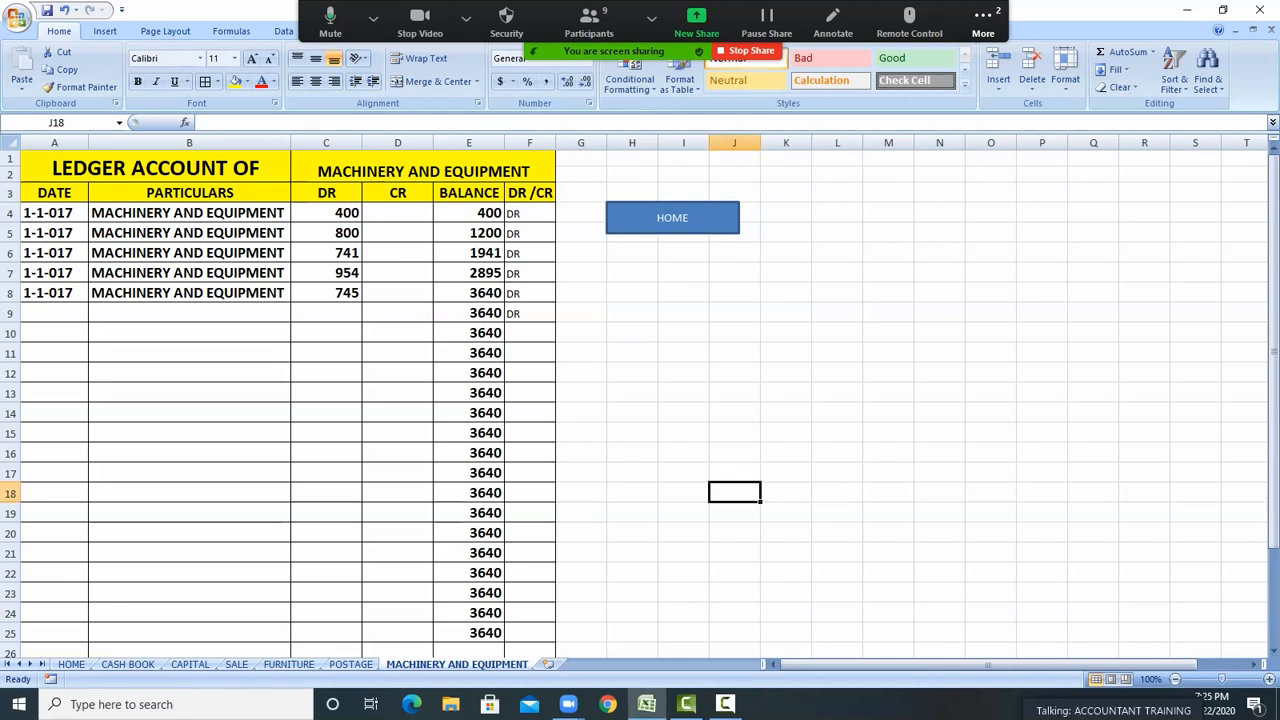
Merge and center L1:R2 on the MACHINERY AND EQUIPMENT sheet and enter the title TRIAL BALANCE
{"action": "left_click", "coordinate": [837, 158]}
{"action": "left_click_drag", "start_coordinate": [837, 158], "coordinate": [1144, 170]}
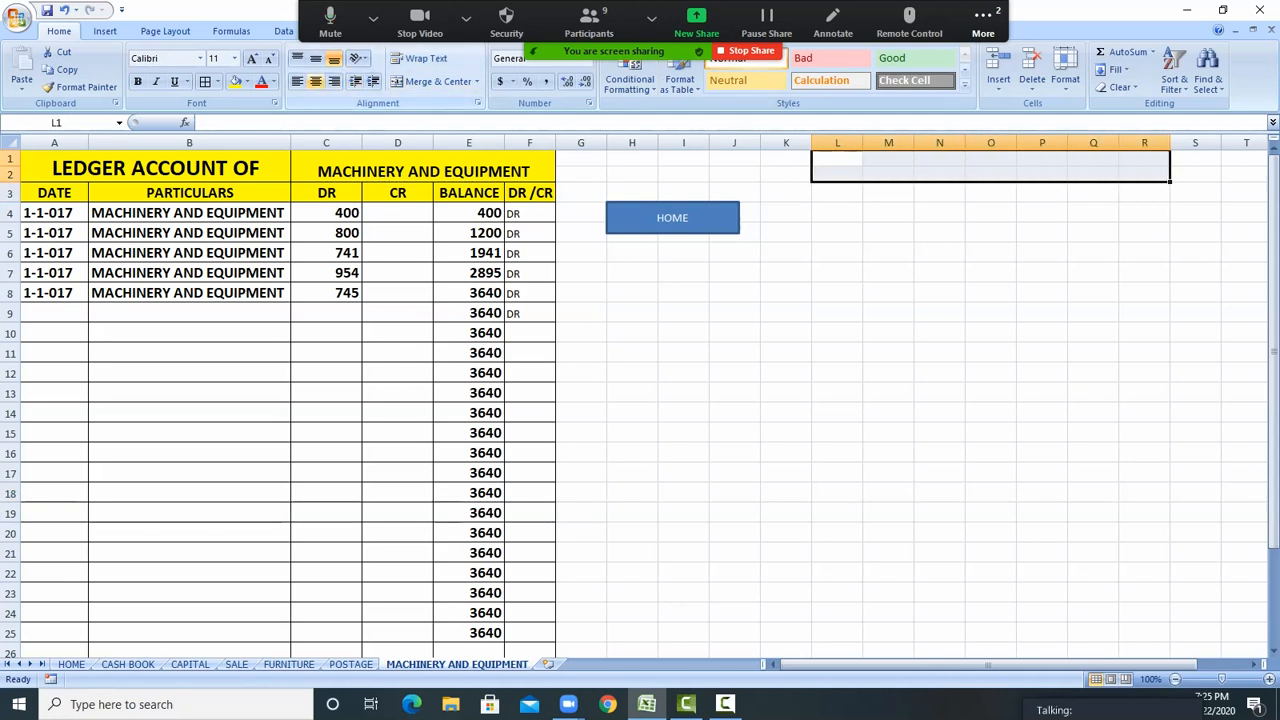
{"action": "left_click", "coordinate": [432, 81]}
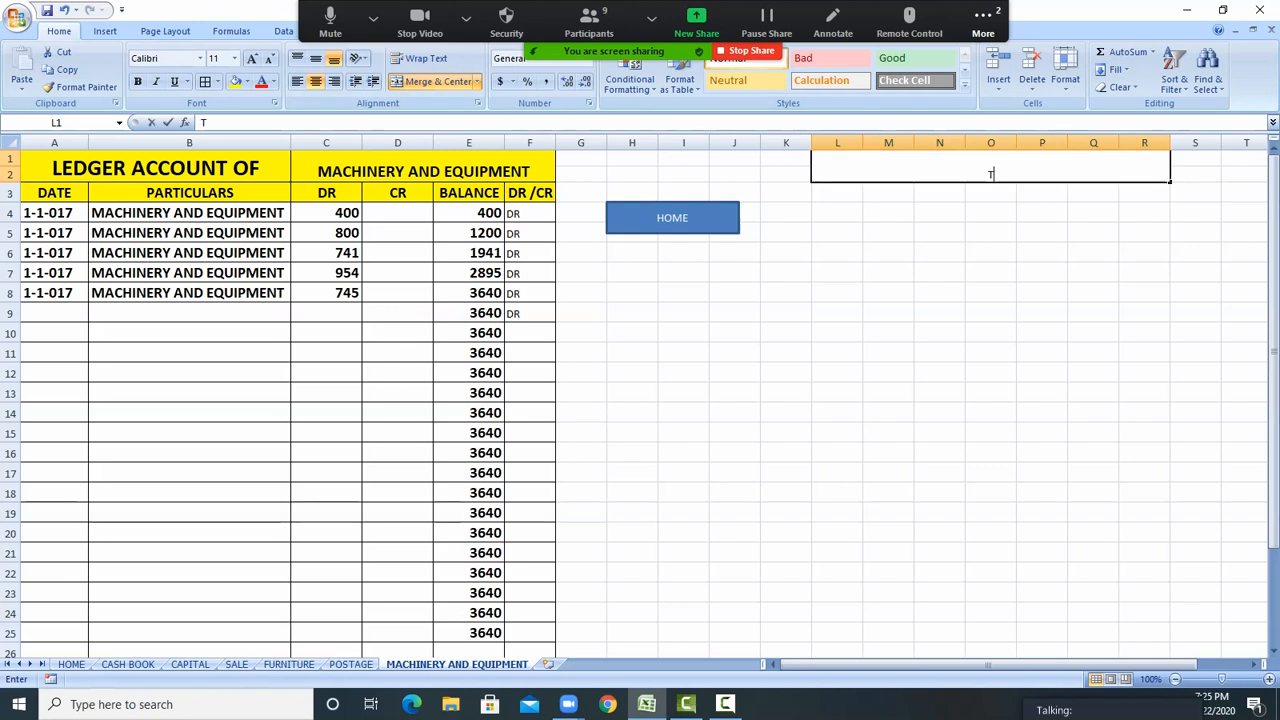
{"action": "type", "text": "TRIAL BALANCE"}
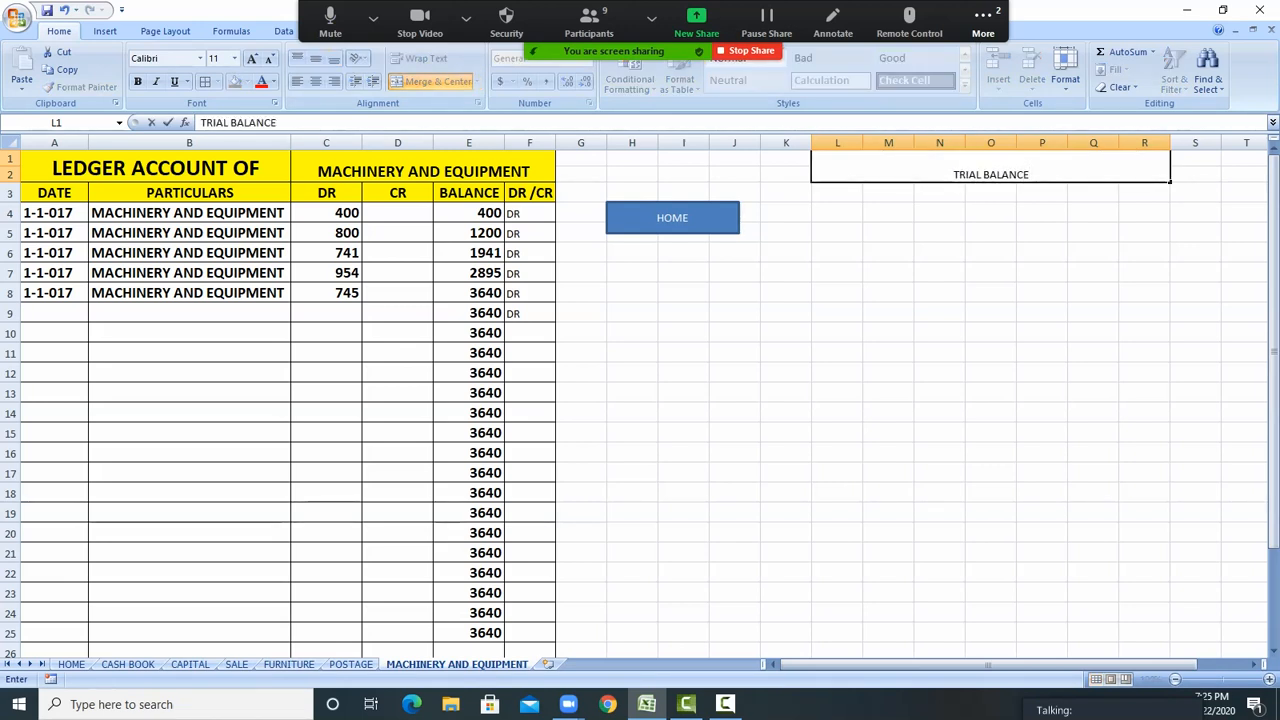
{"action": "left_click", "coordinate": [1093, 232]}
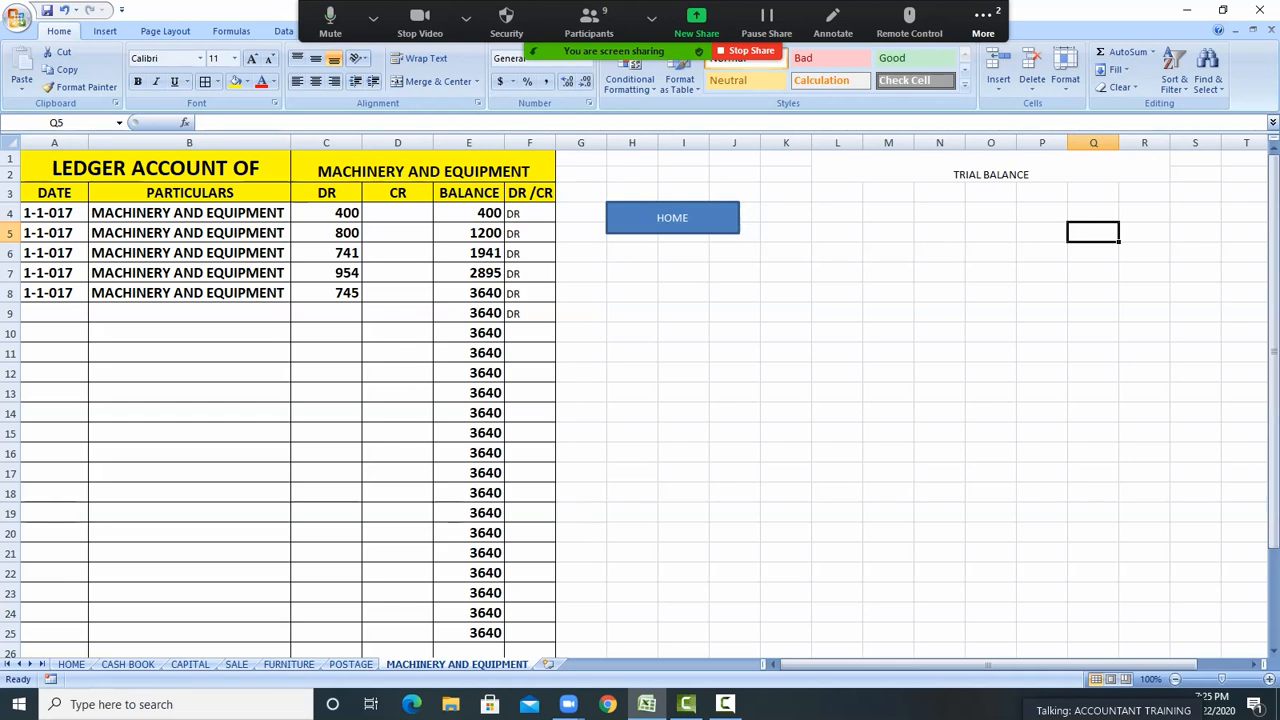
Merge and center O3:P3 and Q3:R3 under the TRIAL BALANCE title and head them DR and CR
{"action": "left_click_drag", "start_coordinate": [1093, 192], "coordinate": [1144, 192]}
{"action": "left_click", "coordinate": [432, 81]}
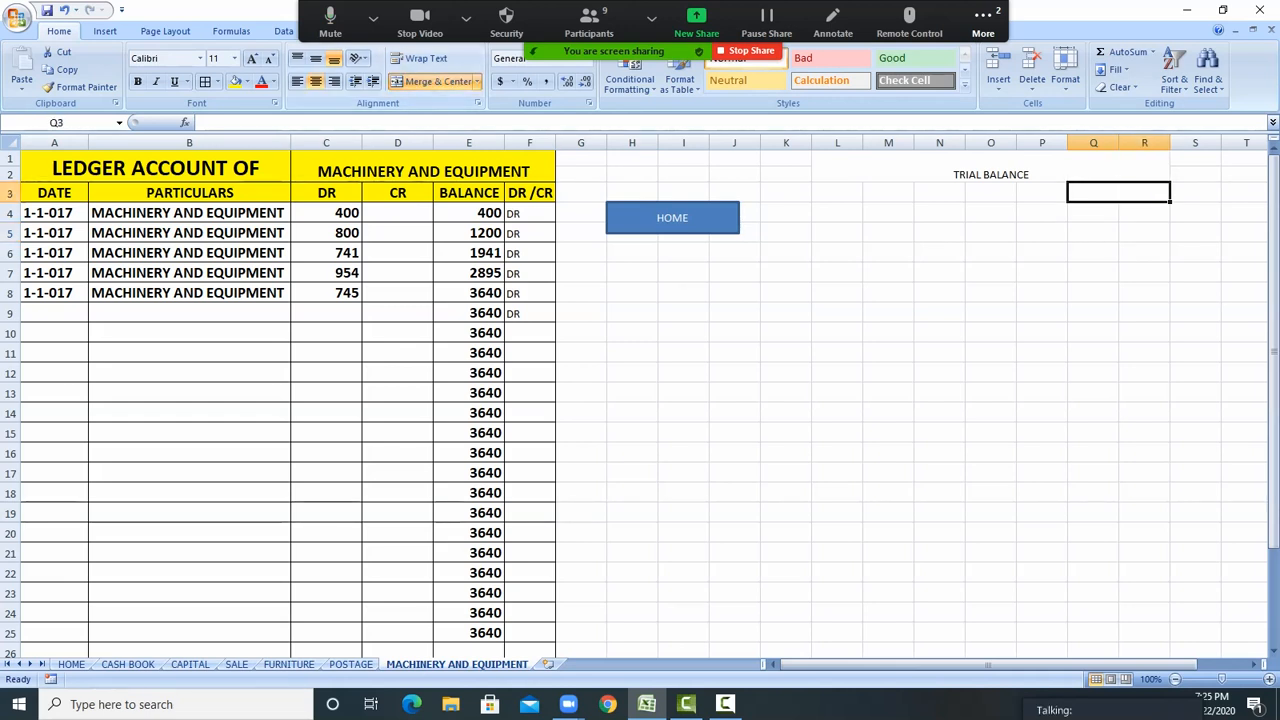
{"action": "left_click_drag", "start_coordinate": [991, 192], "coordinate": [1042, 192]}
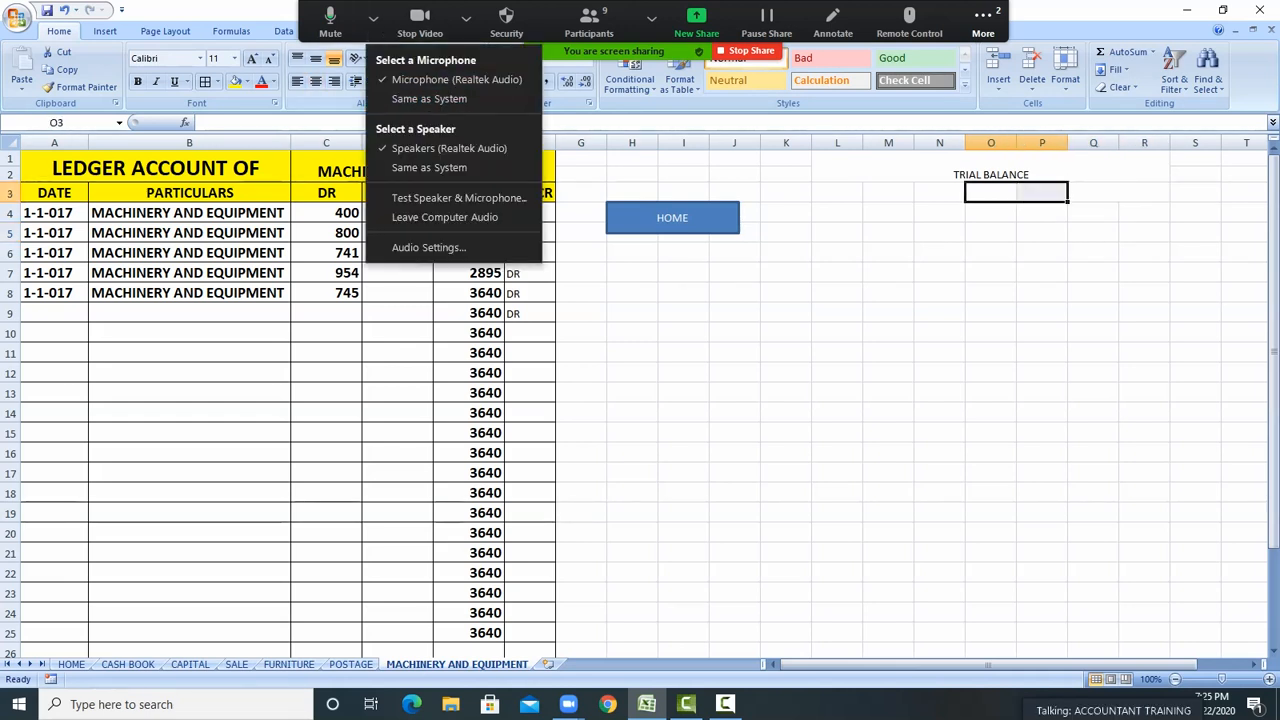
{"action": "left_click", "coordinate": [432, 81]}
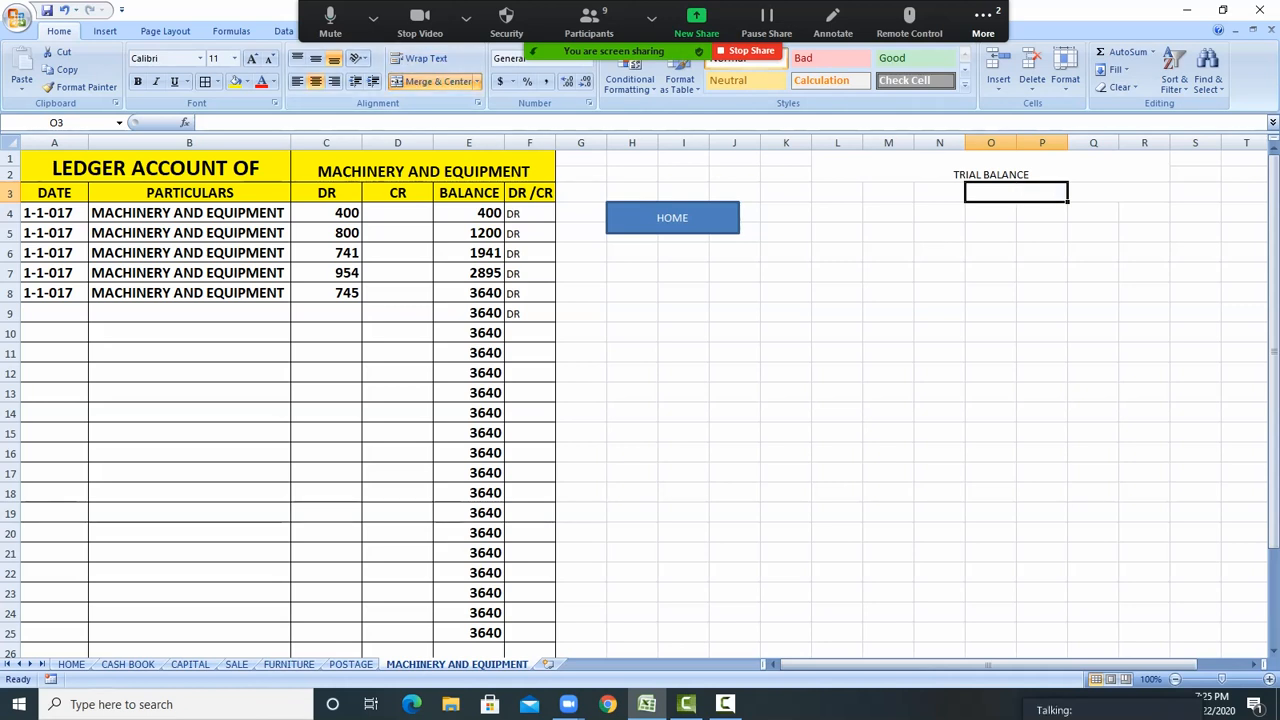
{"action": "type", "text": "DR"}
{"action": "key", "text": "Tab"}
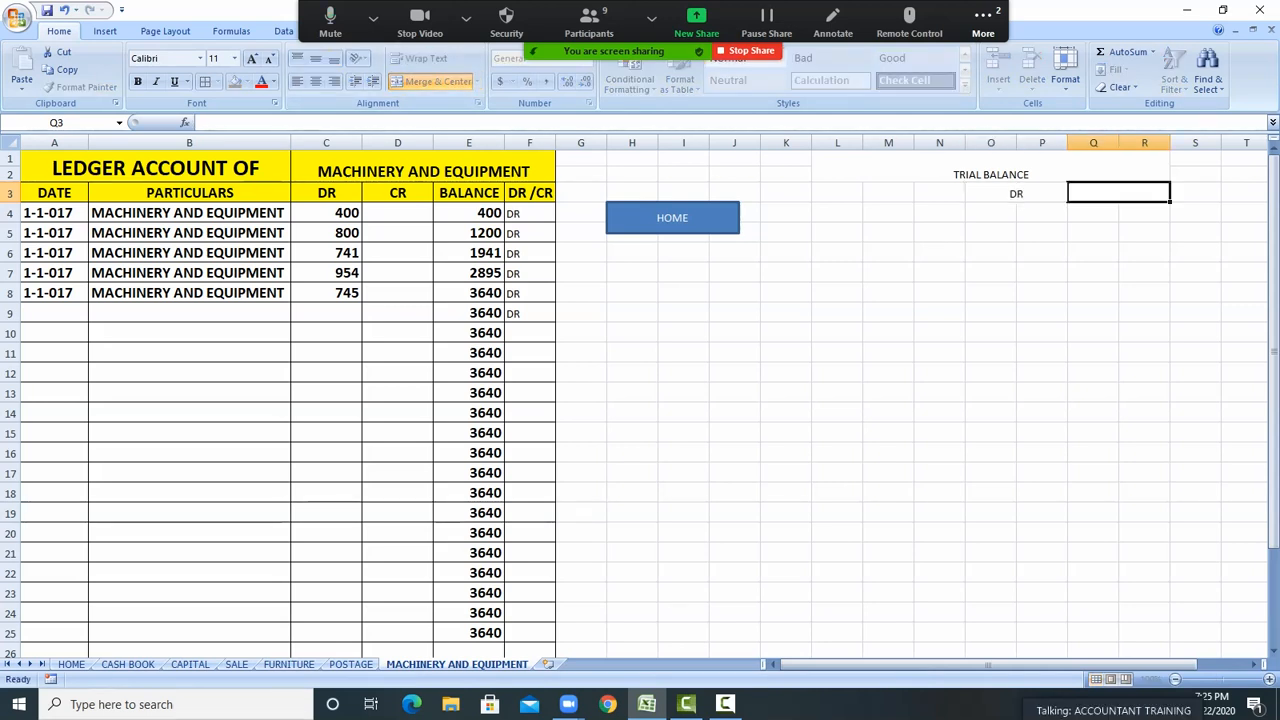
{"action": "type", "text": "CR"}
{"action": "left_click", "coordinate": [1042, 293]}
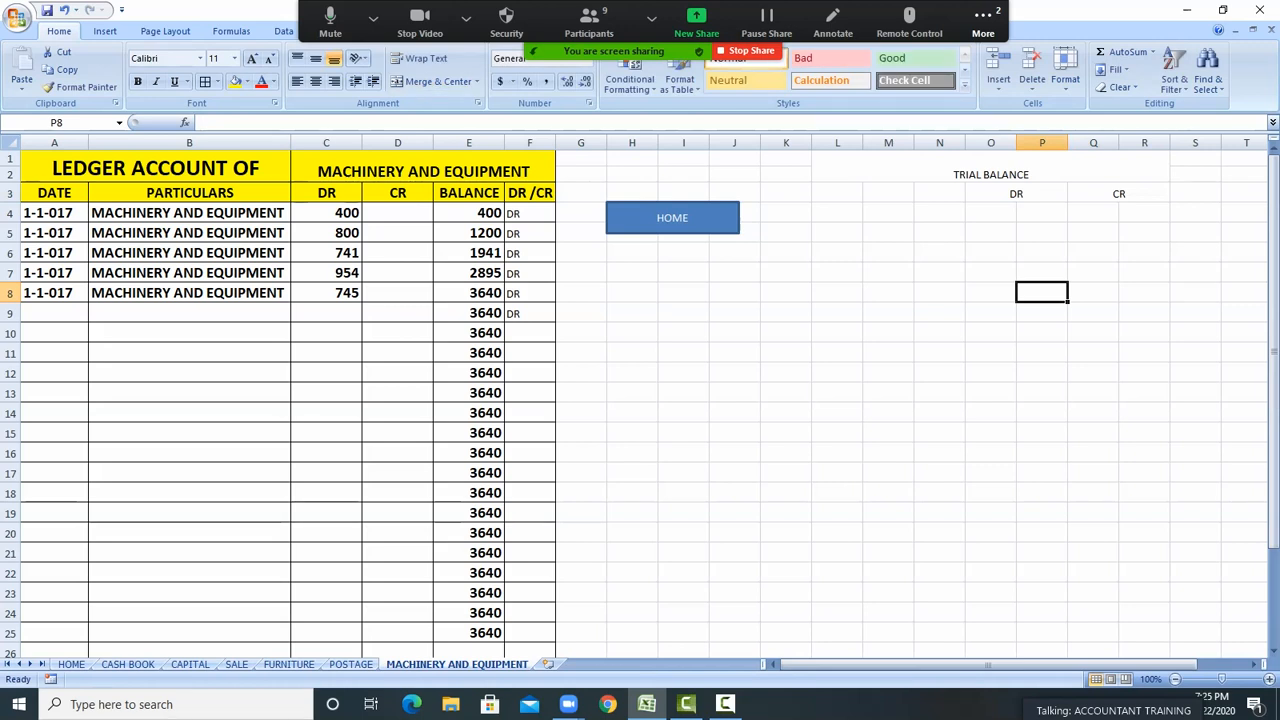
Merge and center K3:N3 and enter the heading PARTICULARS for the trial balance
{"action": "left_click_drag", "start_coordinate": [786, 193], "coordinate": [939, 193]}
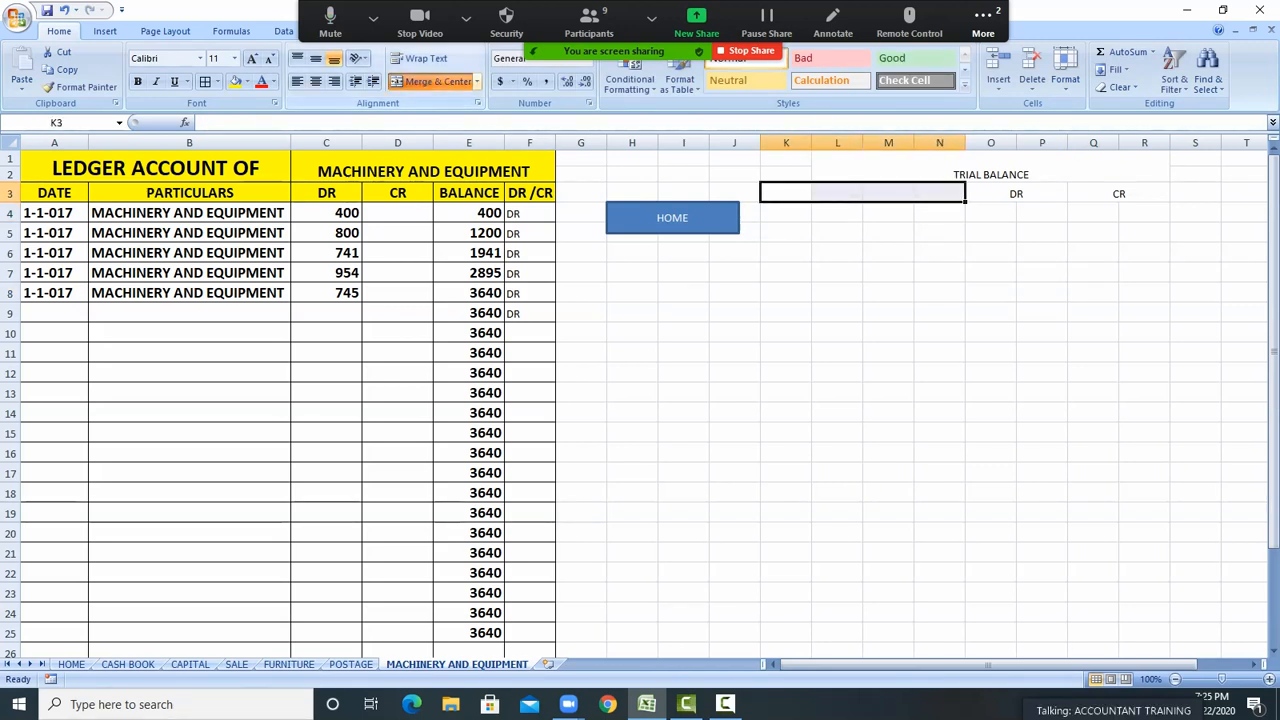
{"action": "left_click", "coordinate": [432, 81]}
{"action": "type", "text": "PART"}
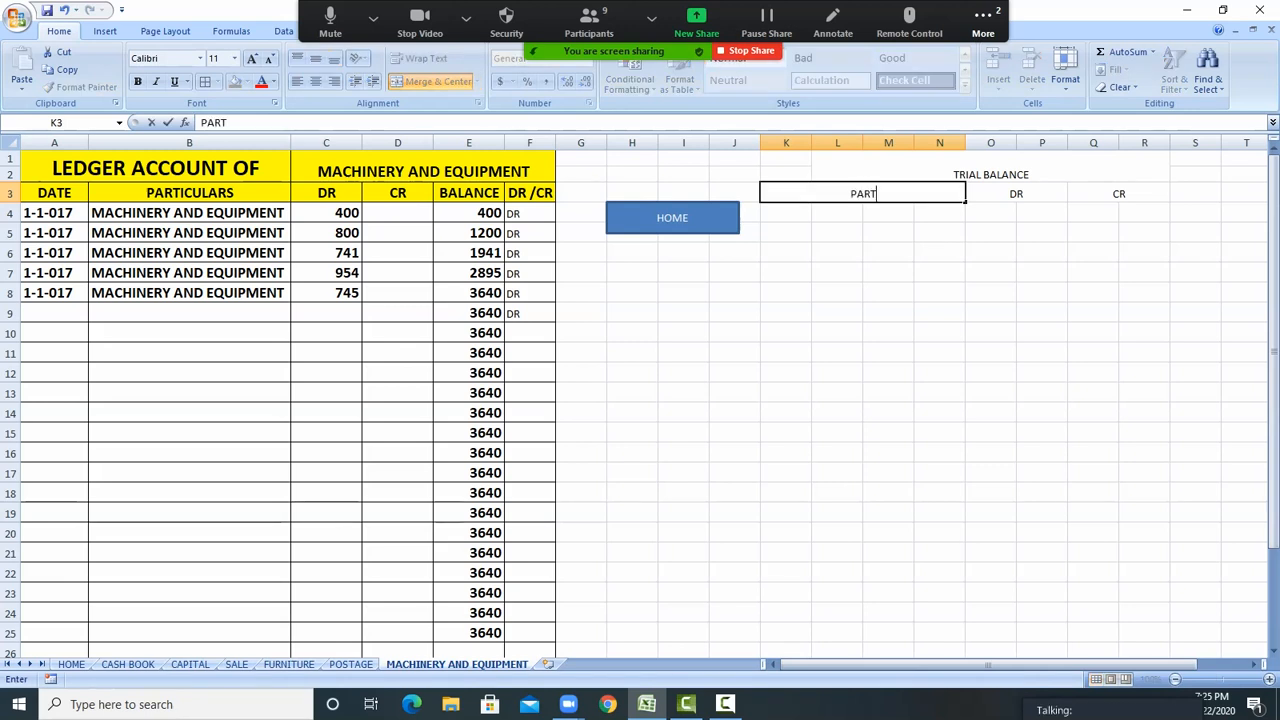
{"action": "type", "text": "ICULARS"}
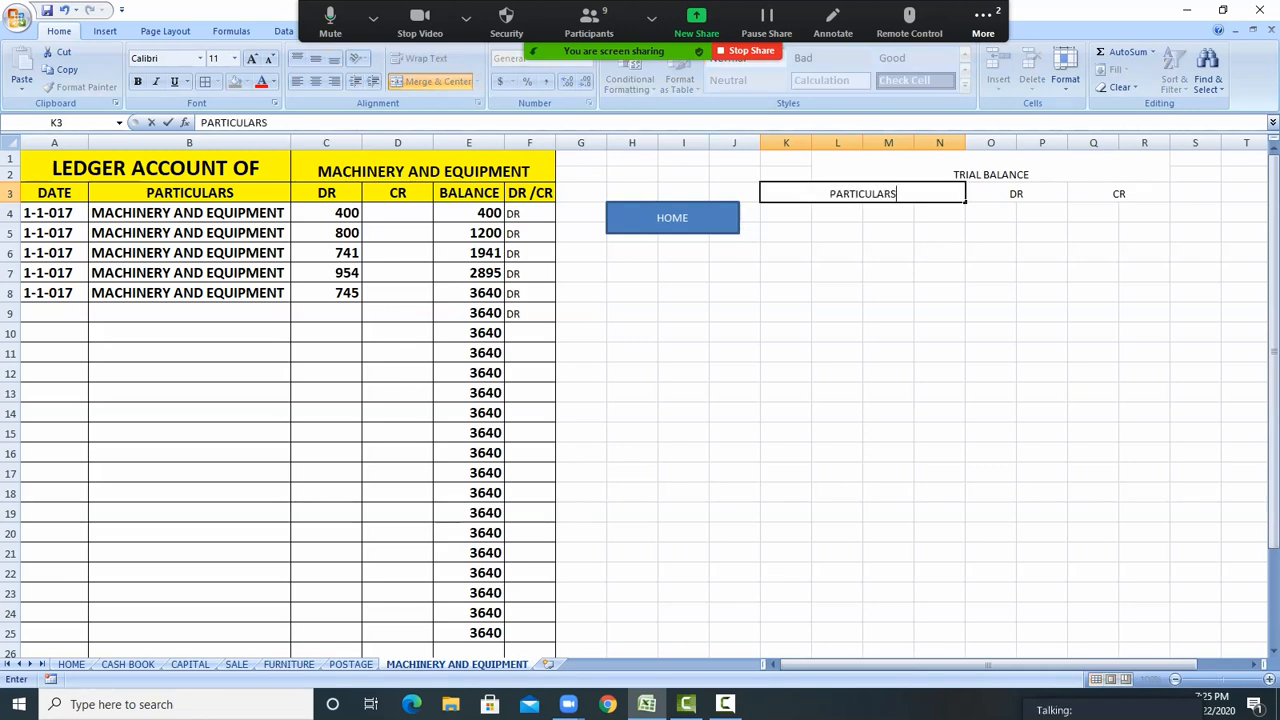
{"action": "left_click", "coordinate": [888, 352]}
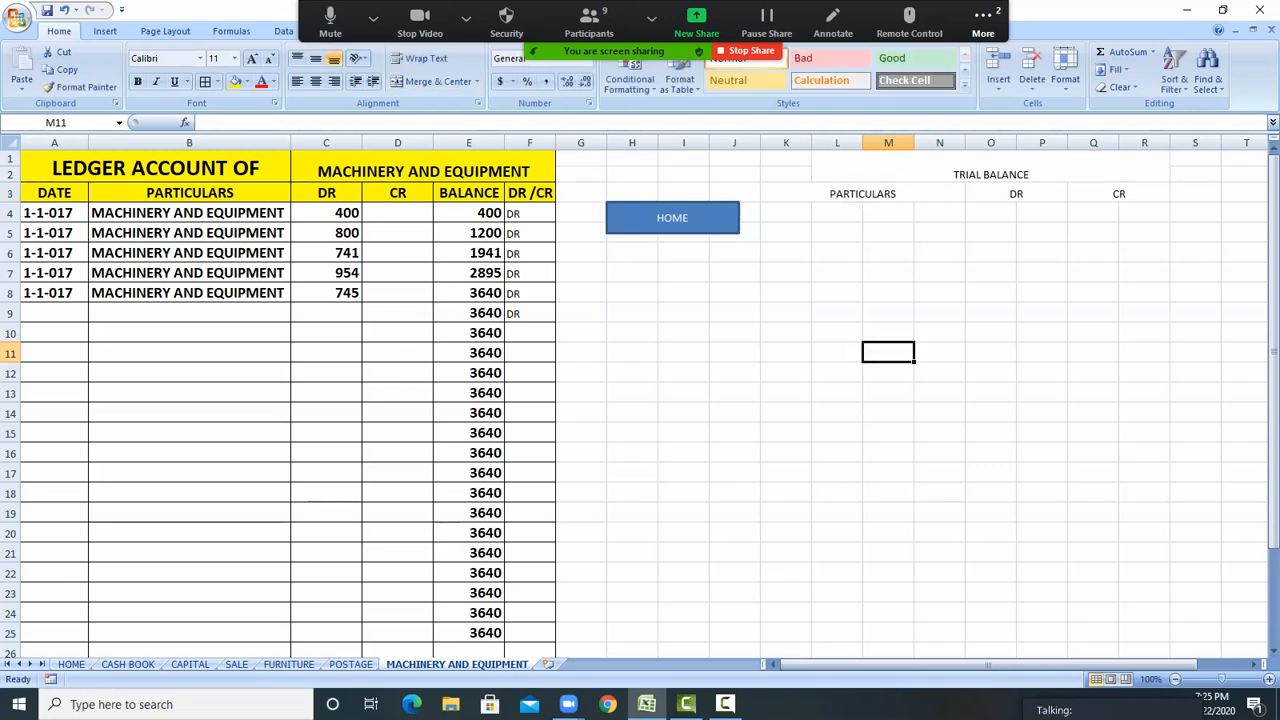
Fill the merged heading row K3:R3 down to row 20 and make the range bold
{"action": "left_click_drag", "start_coordinate": [862, 193], "coordinate": [1170, 541]}
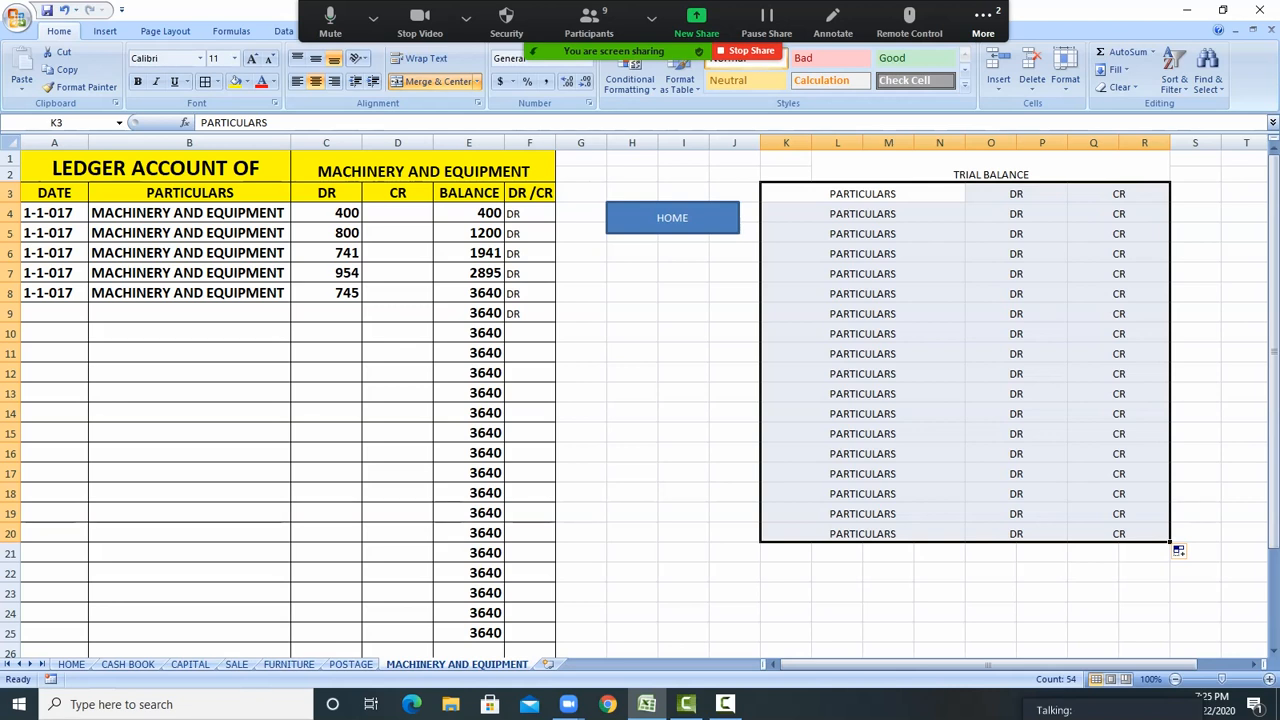
{"action": "left_click", "coordinate": [138, 82]}
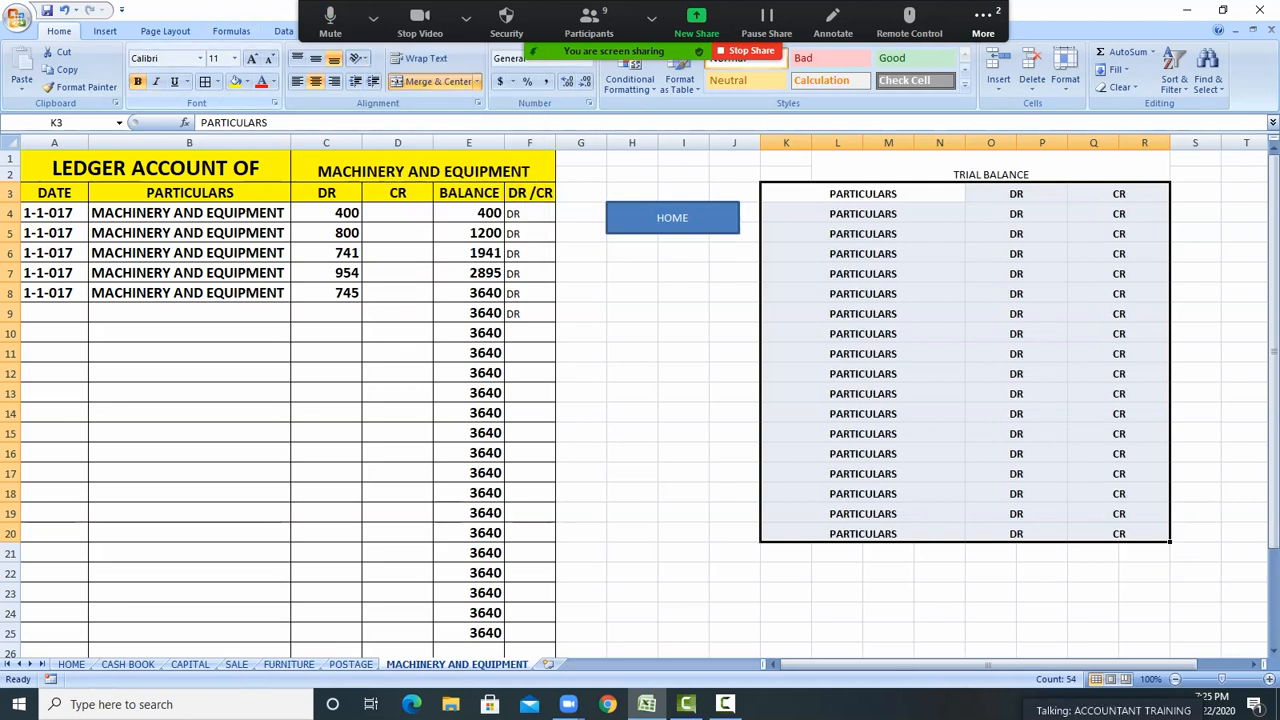
{"action": "left_click", "coordinate": [863, 314]}
Clear the copied heading text from K4:R20 and apply all borders to that range
{"action": "left_click_drag", "start_coordinate": [830, 214], "coordinate": [1150, 533]}
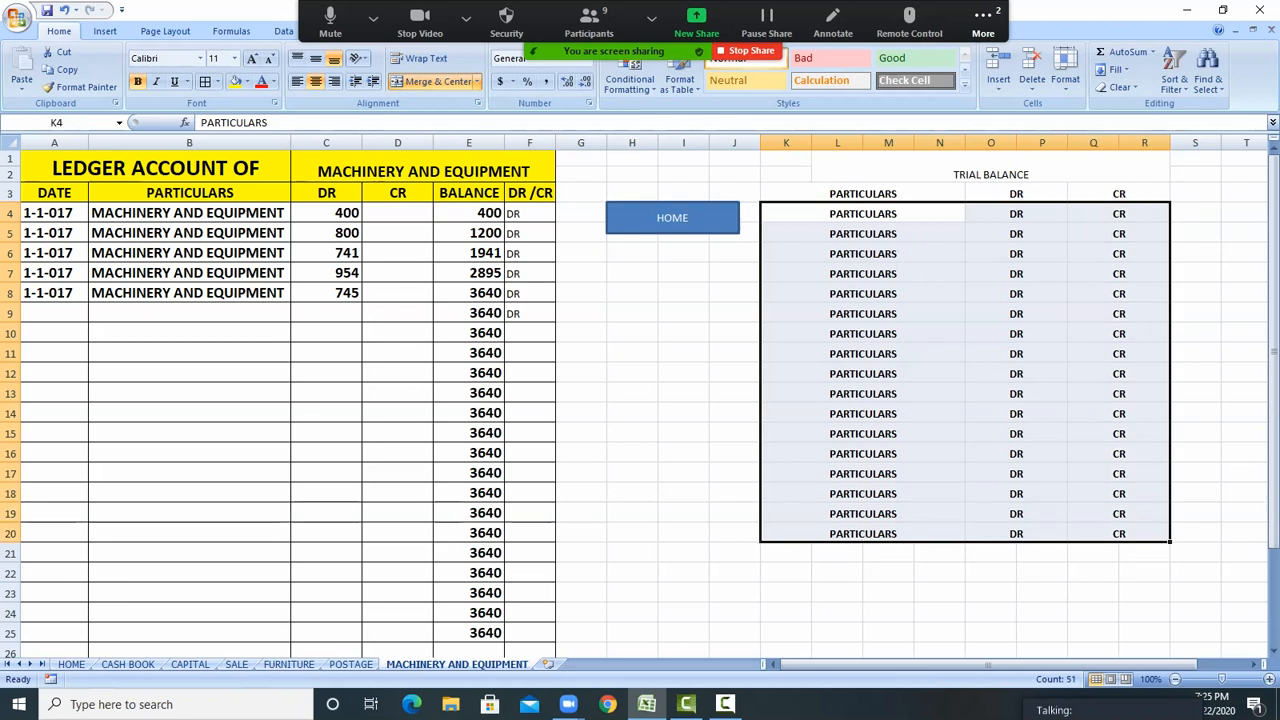
{"action": "key", "text": "Delete"}
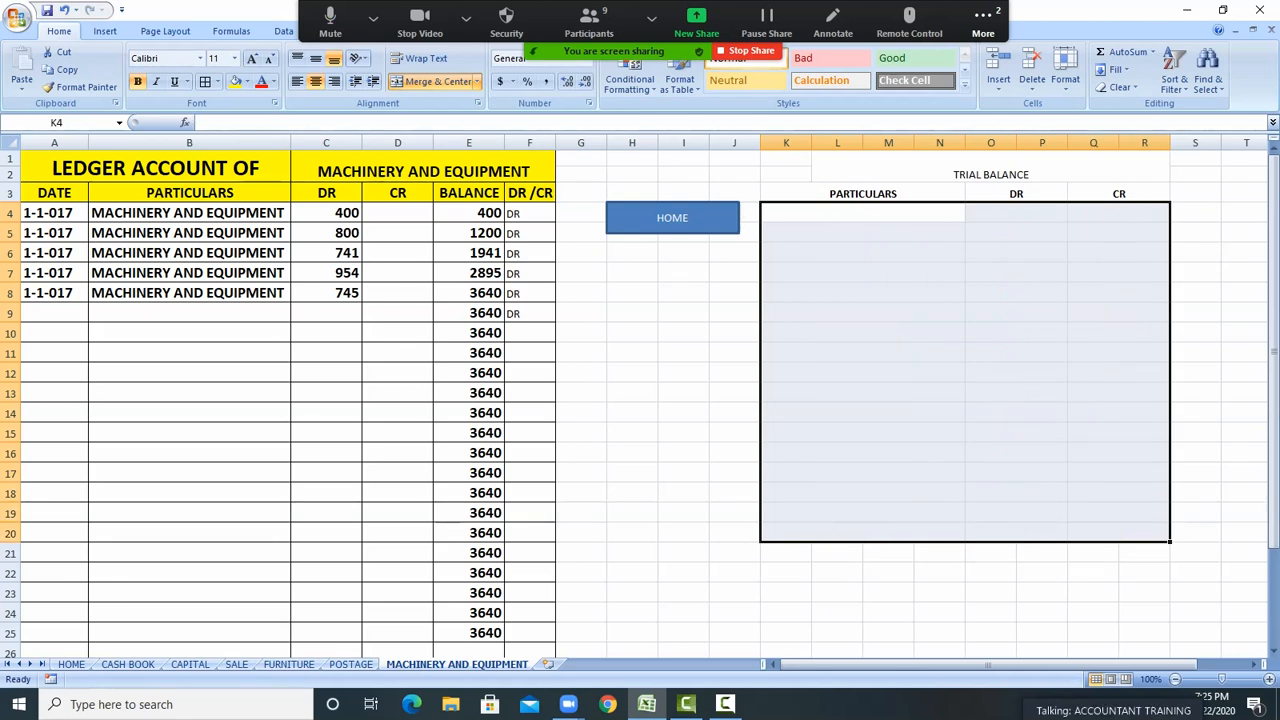
{"action": "left_click", "coordinate": [205, 82]}
{"action": "left_click", "coordinate": [862, 333]}
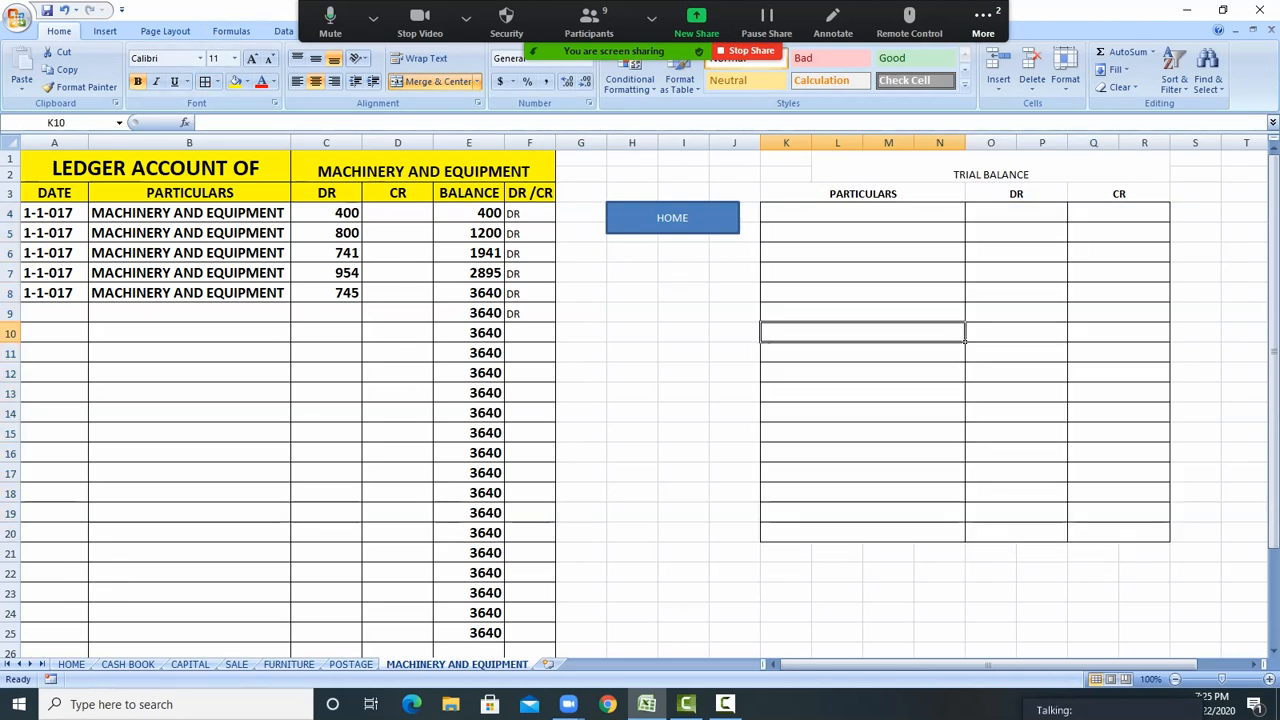
Enter CASH IN HAND in K4 and link its DR amount in O4 to 'CASH BOOK'!E25
{"action": "left_click", "coordinate": [962, 216]}
{"action": "type", "text": "CASH IN HAND"}
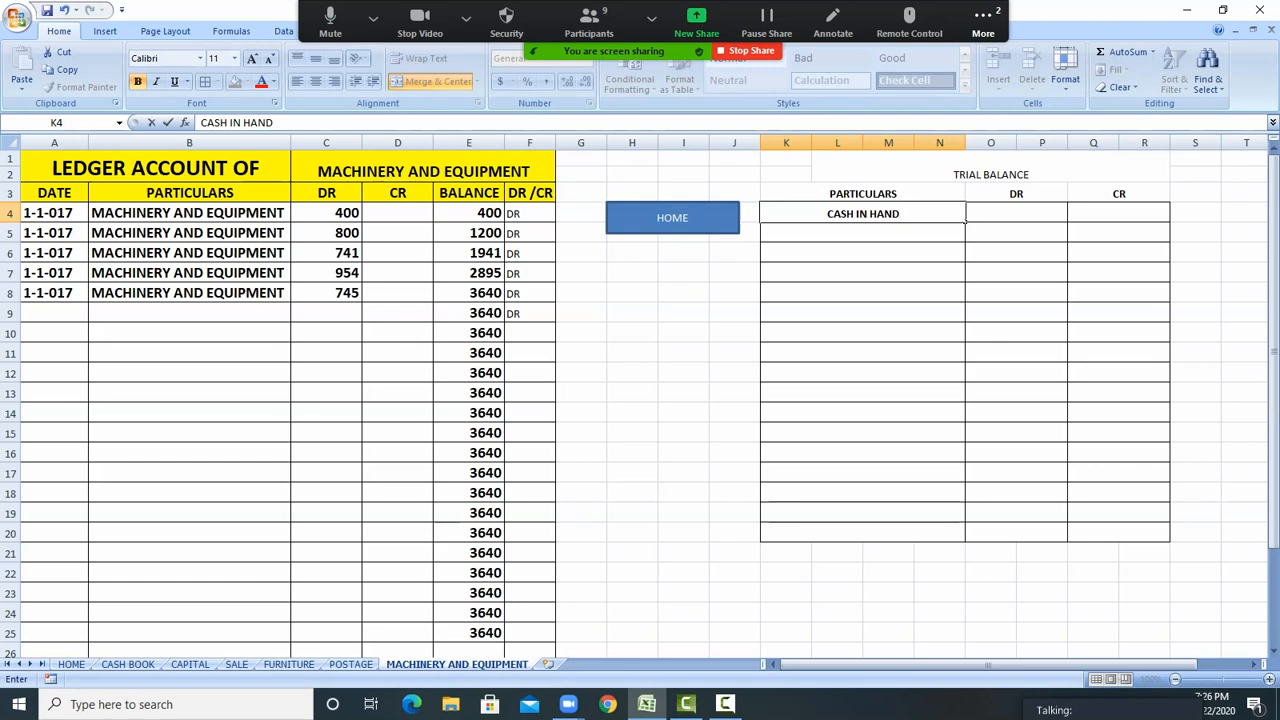
{"action": "key", "text": "Return"}
{"action": "left_click", "coordinate": [1064, 216]}
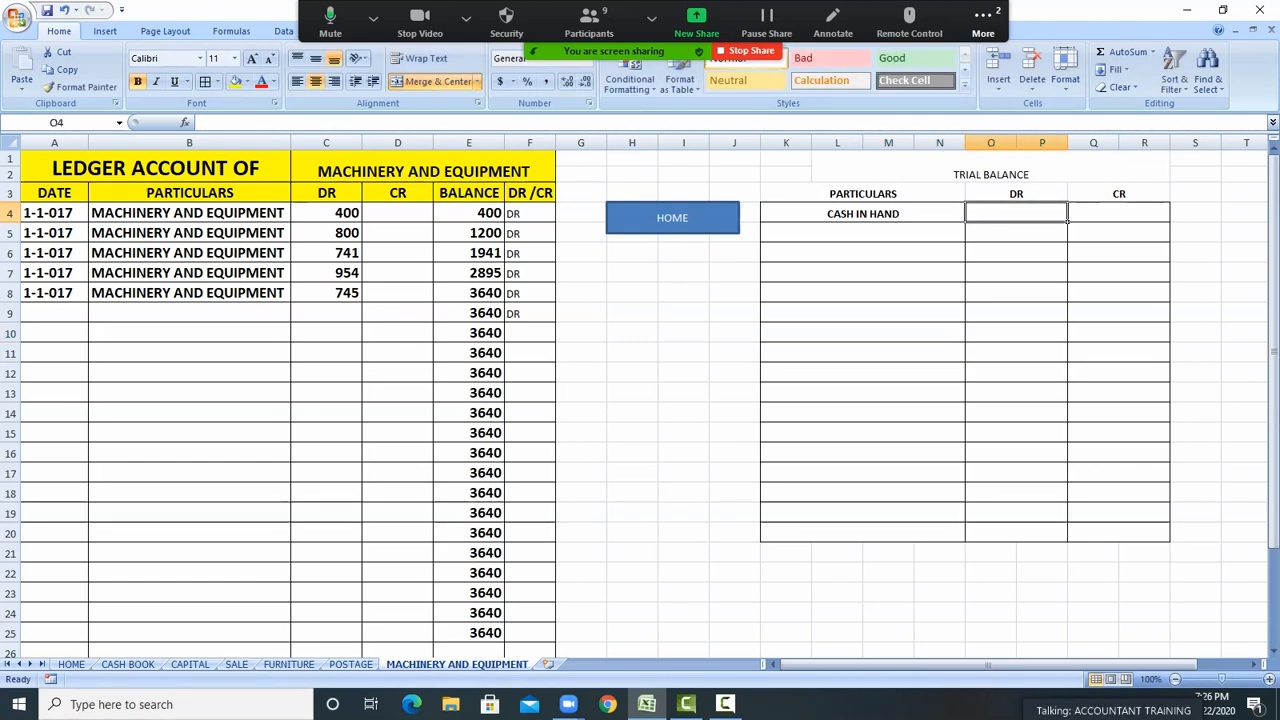
{"action": "type", "text": "+"}
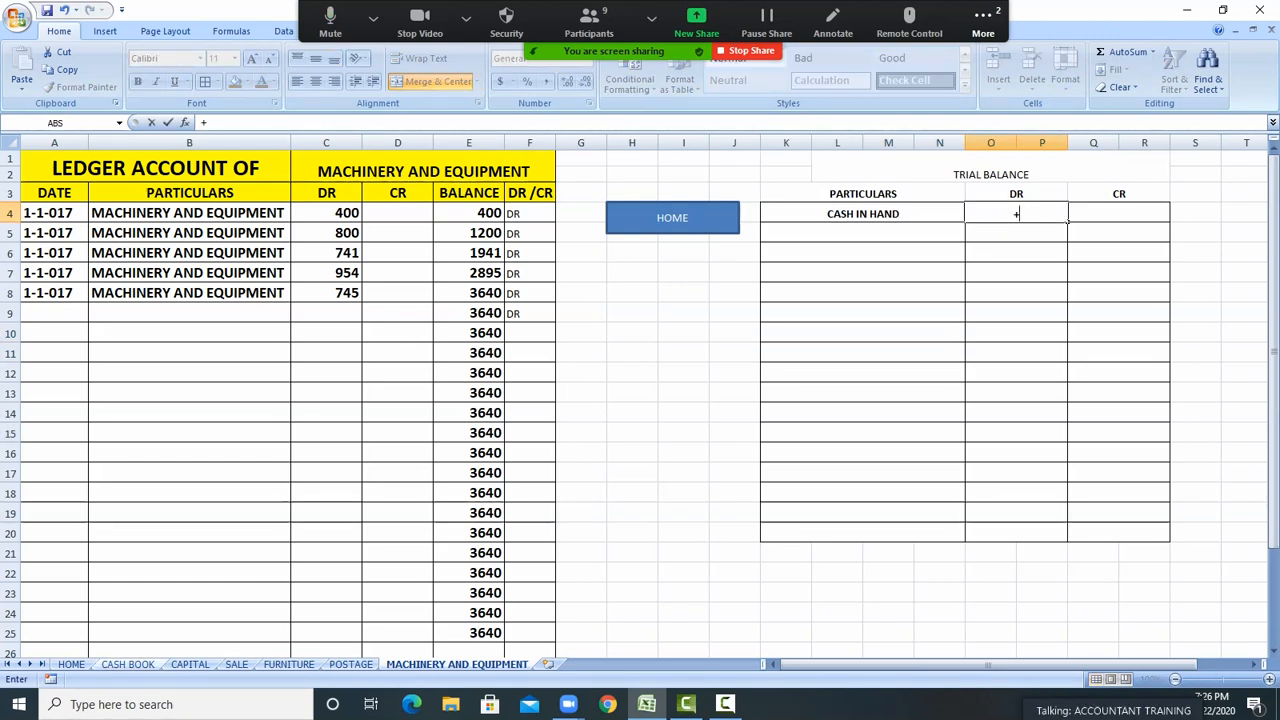
{"action": "left_click", "coordinate": [127, 664]}
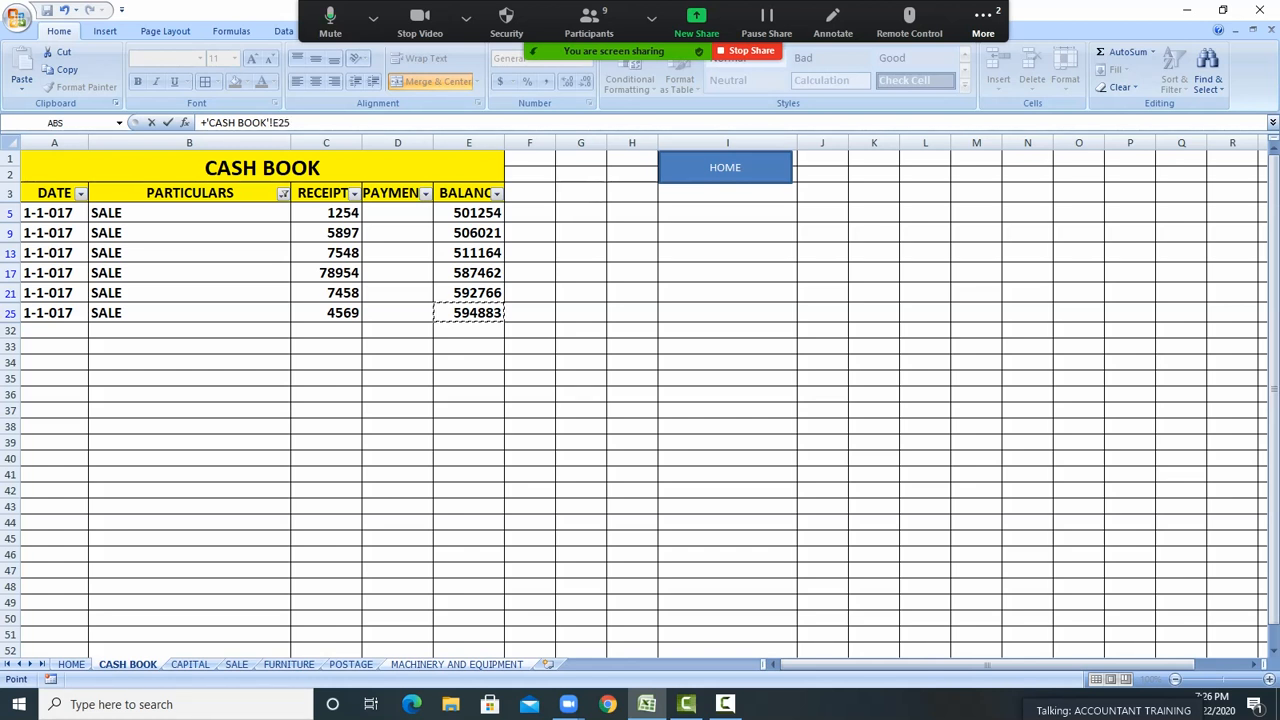
{"action": "key", "text": "Return"}
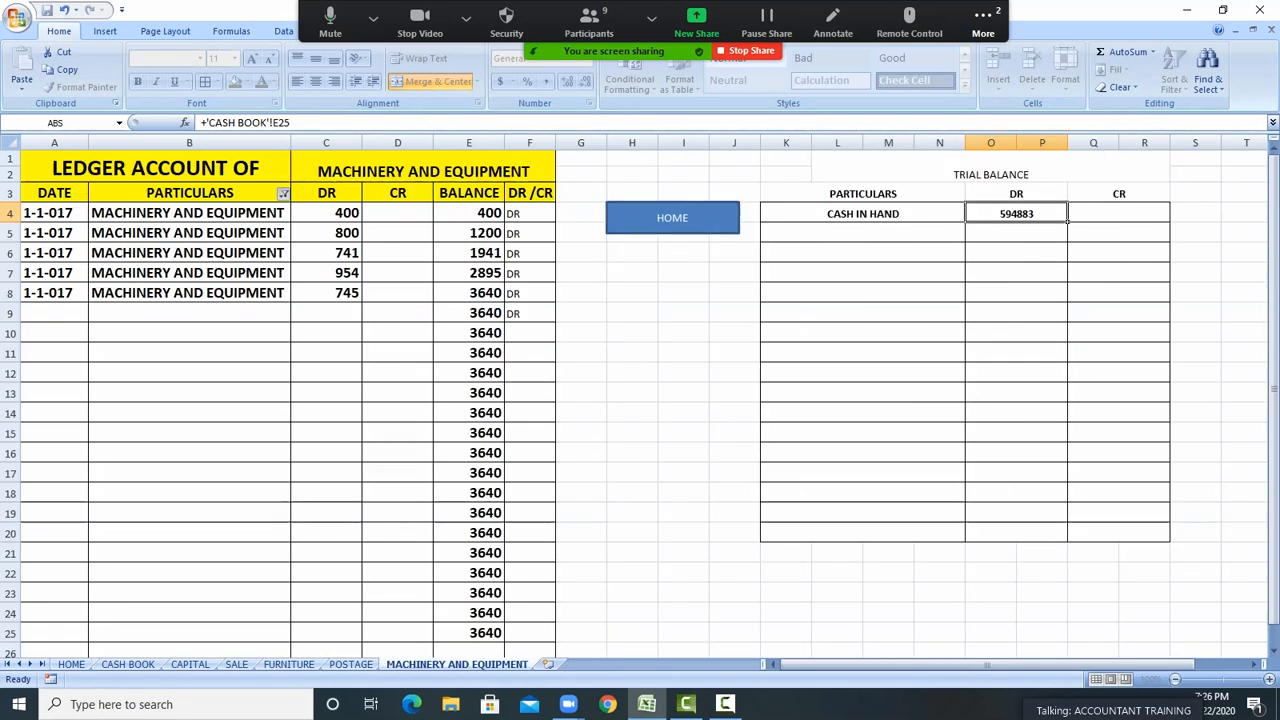
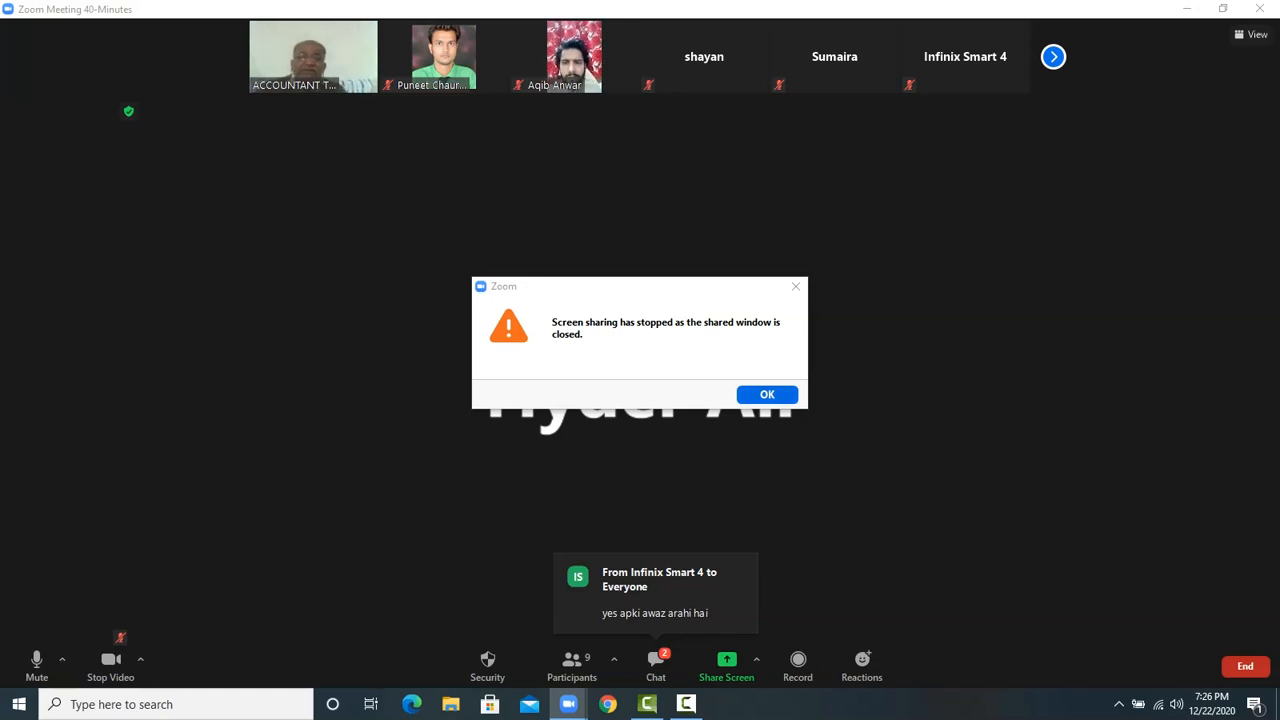
Dismiss the Zoom screen-sharing alert and minimize the Zoom meeting and home windows to the desktop
{"action": "key", "text": "Return"}
{"action": "left_click", "coordinate": [1187, 9]}
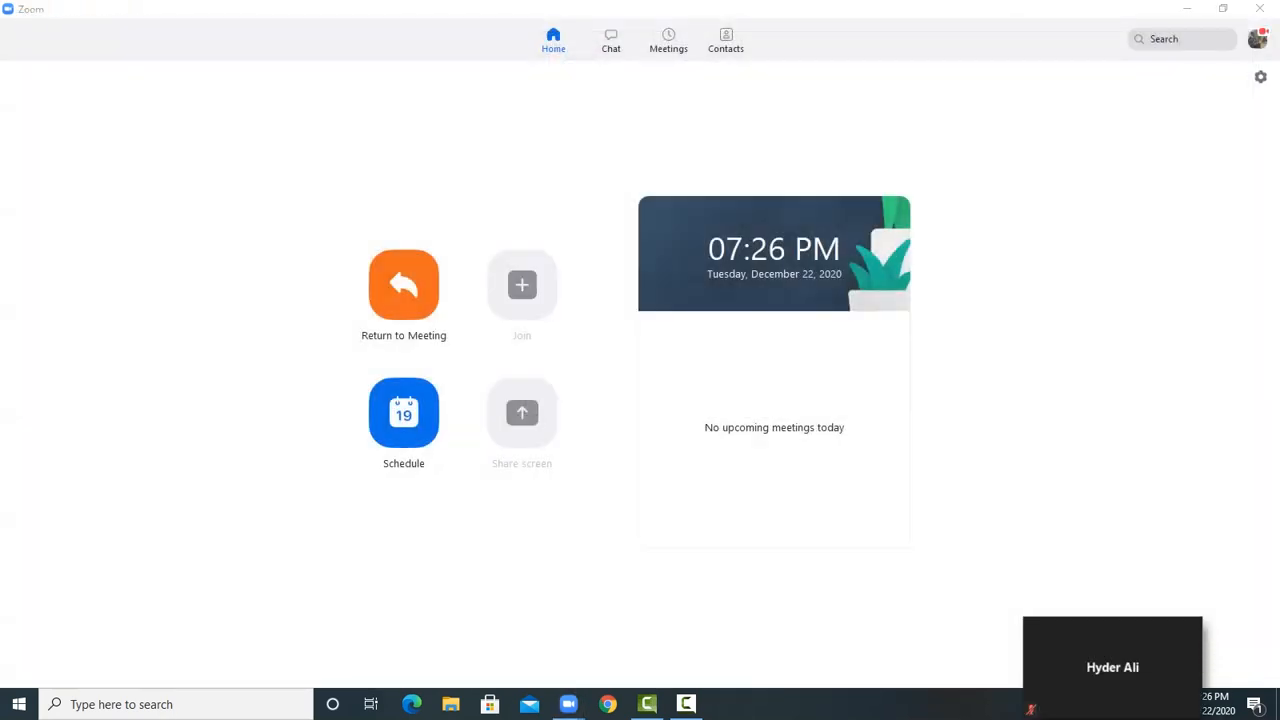
{"action": "left_click", "coordinate": [1187, 9]}
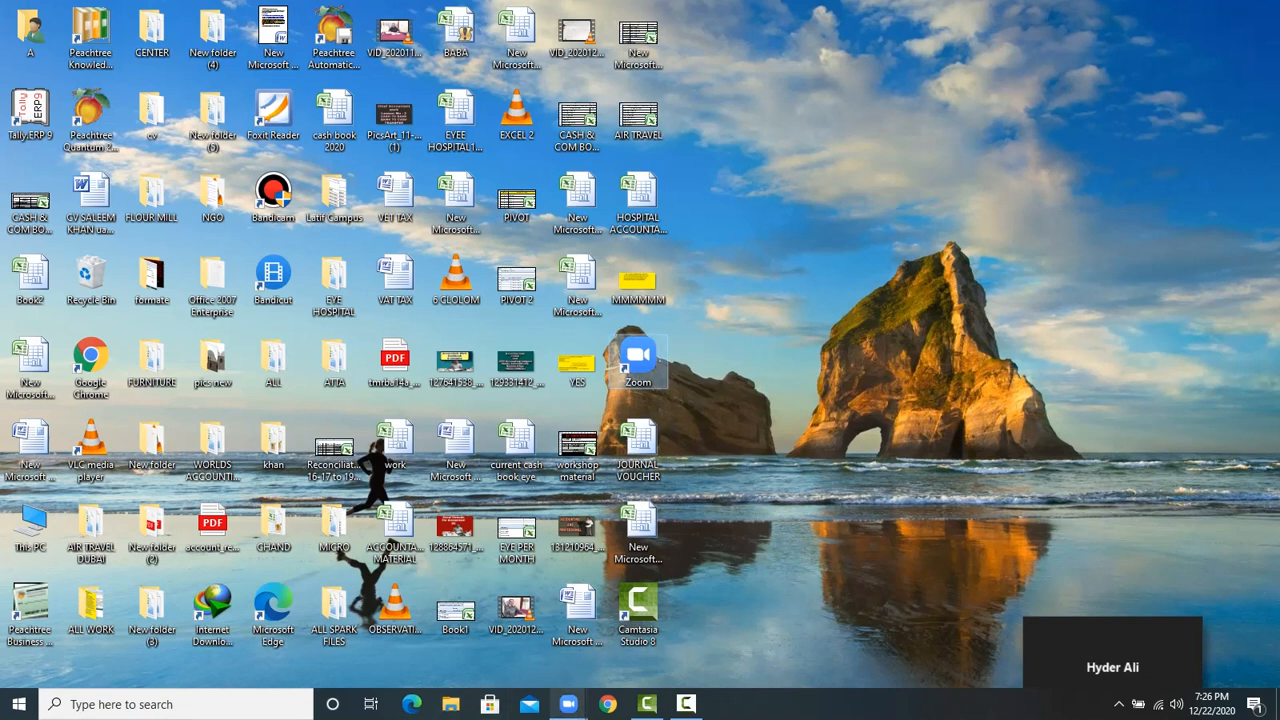
{"action": "mouse_move", "coordinate": [1030, 706]}
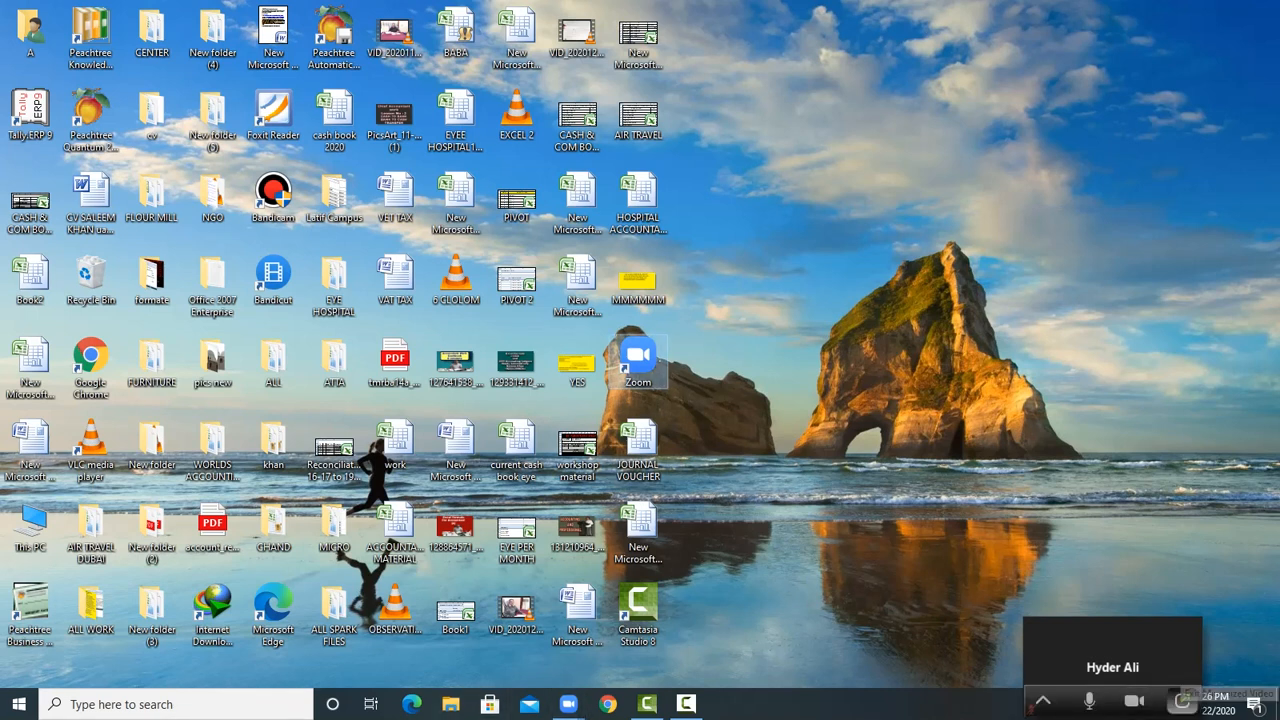
Minimize the Zoom meeting window and open the New Microsoft Office Excel Worksheet (7) workbook from the desktop
{"action": "left_click", "coordinate": [1040, 702]}
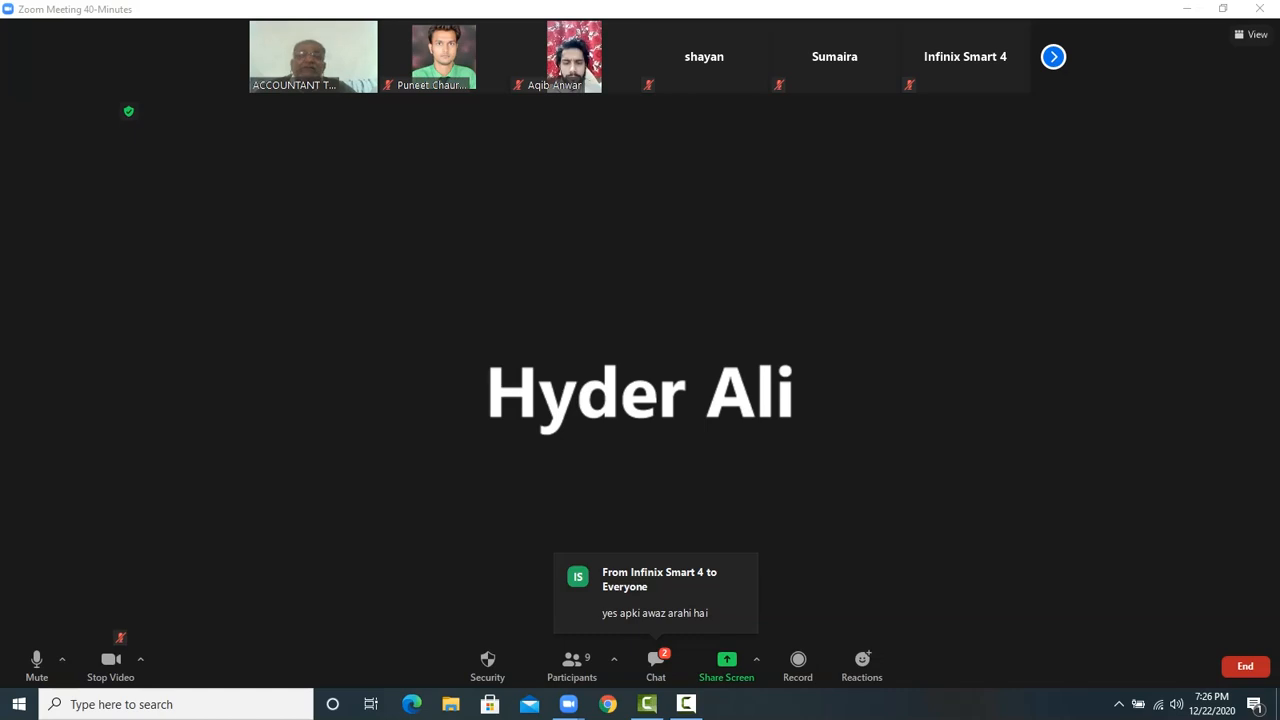
{"action": "left_click", "coordinate": [1187, 9]}
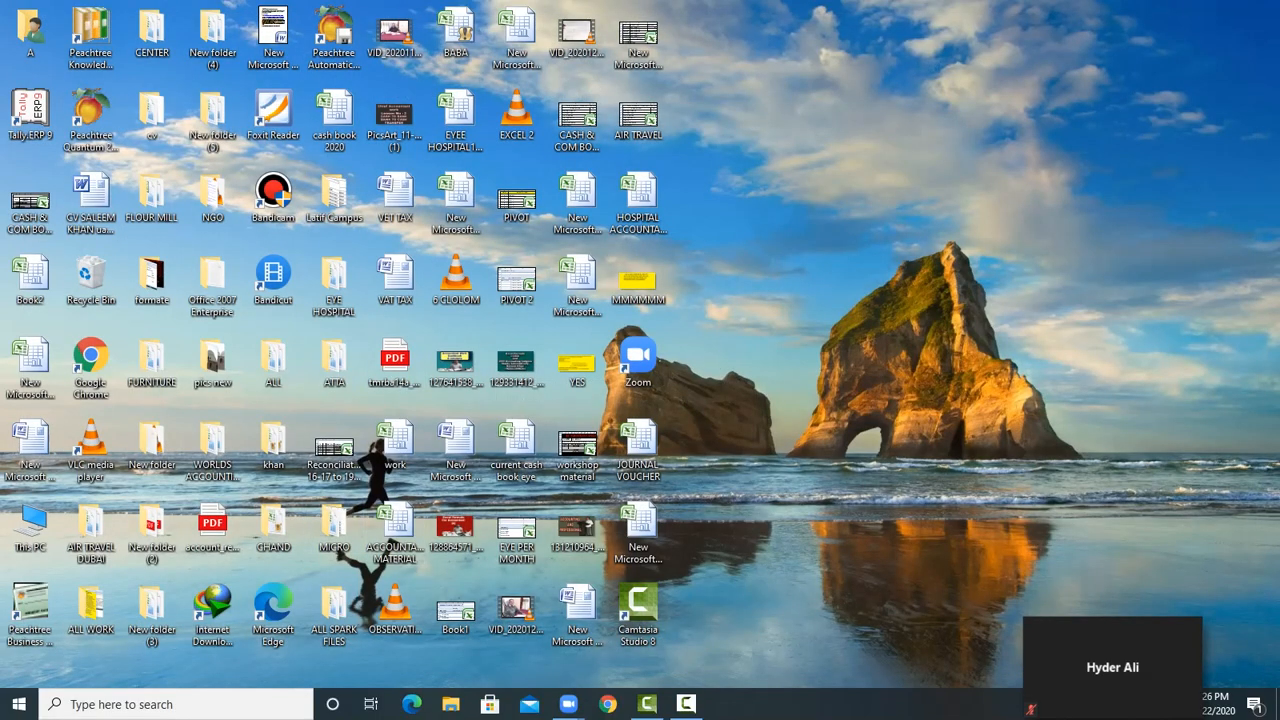
{"action": "left_click", "coordinate": [636, 516]}
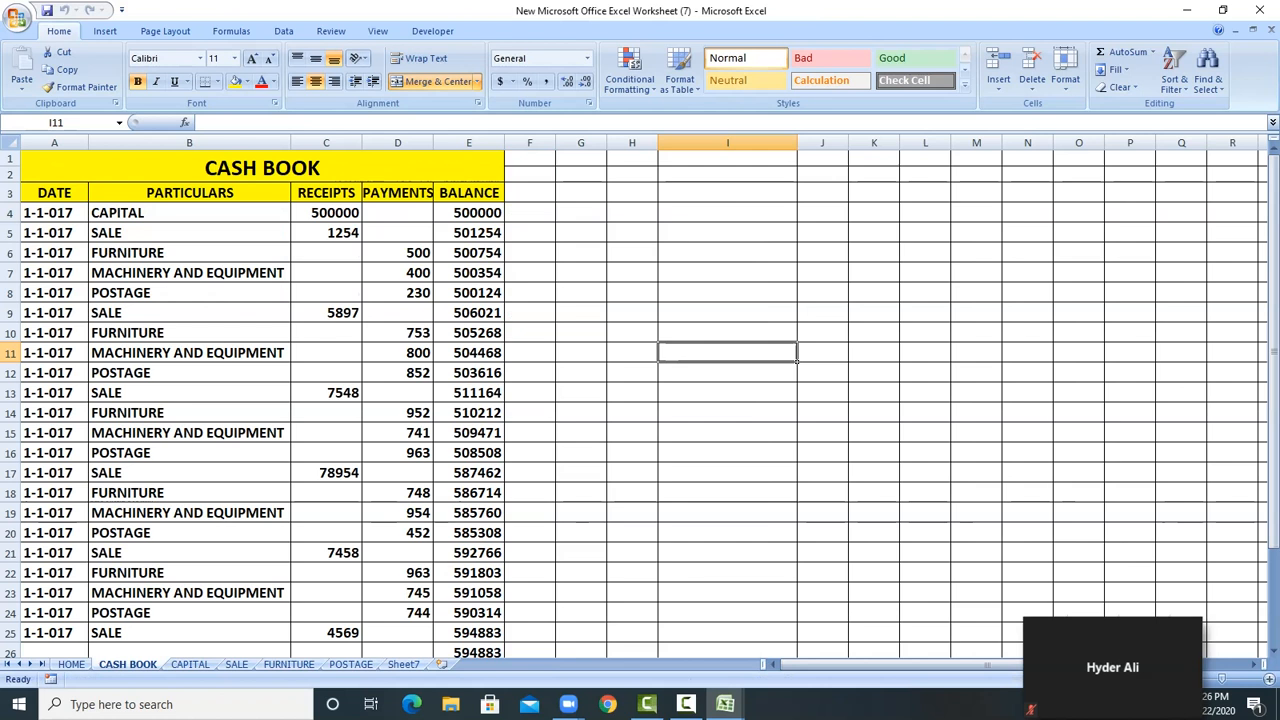
{"action": "double_click", "coordinate": [632, 473]}
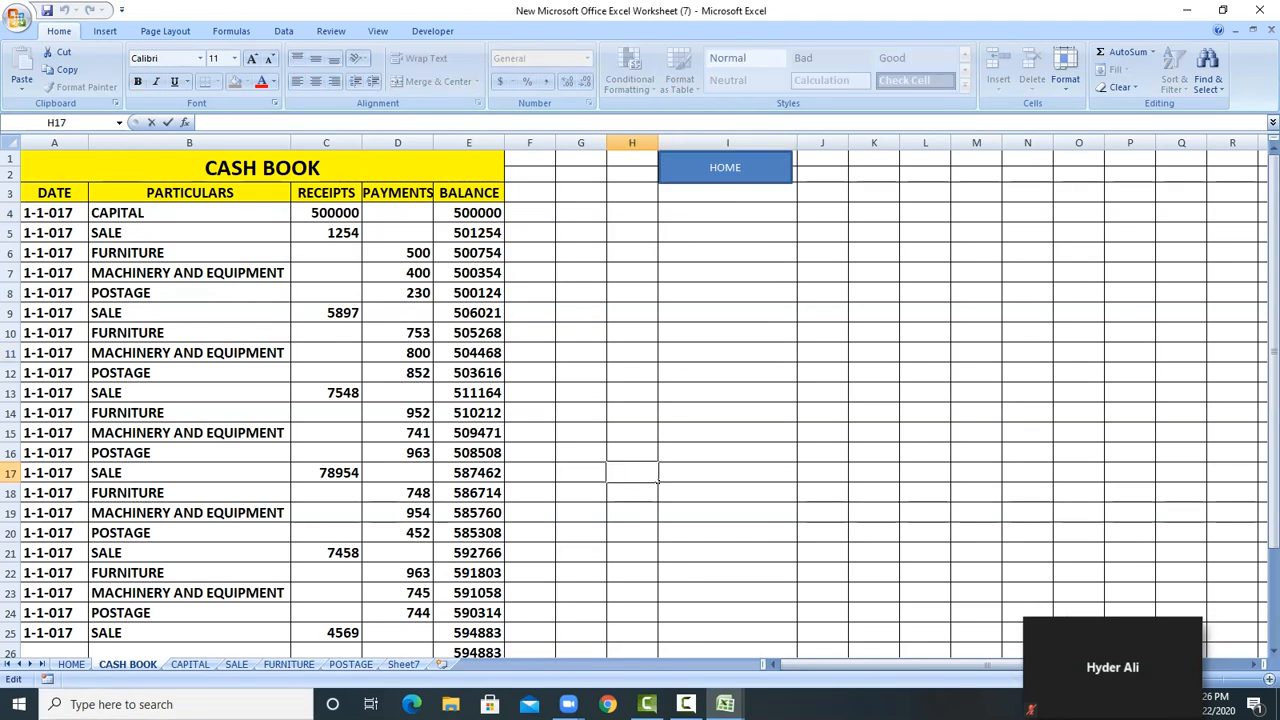
Look through the POSTAGE, FURNITURE, SALE, CAPITAL and CASH BOOK sheets and finish on the HOME sheet
{"action": "left_click", "coordinate": [351, 664]}
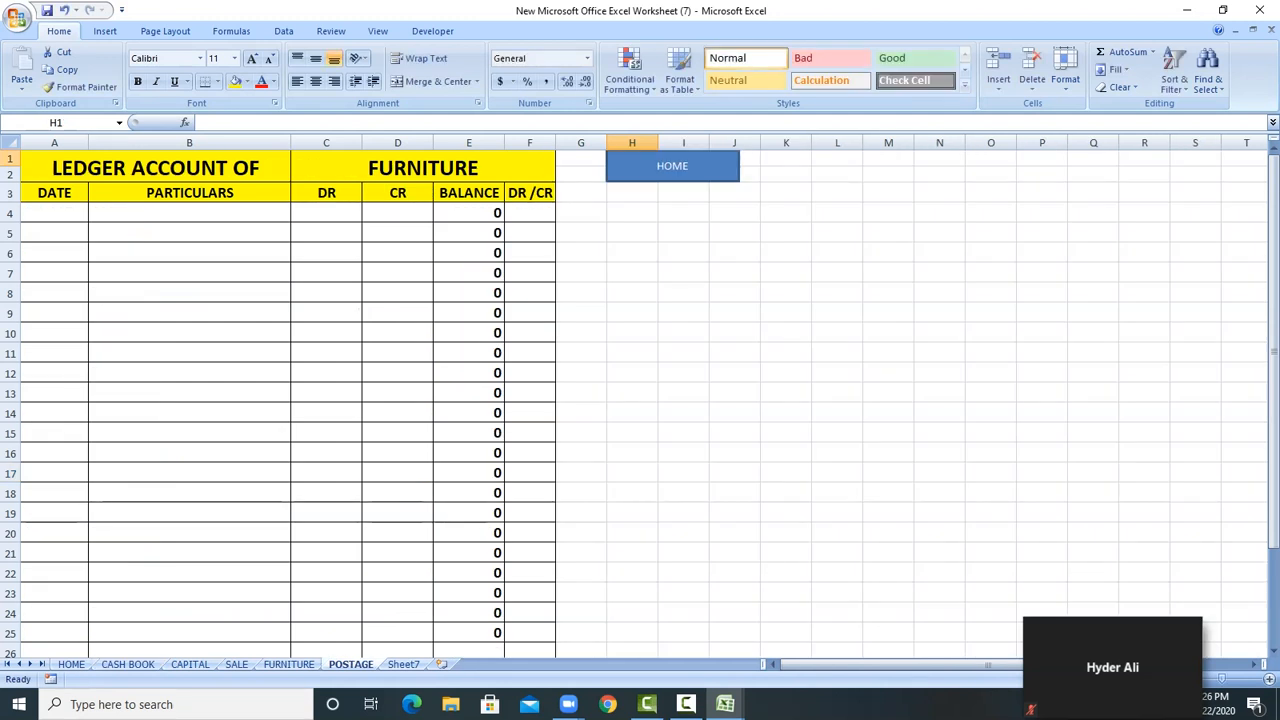
{"action": "left_click", "coordinate": [289, 664]}
{"action": "left_click", "coordinate": [237, 664]}
{"action": "left_click", "coordinate": [190, 664]}
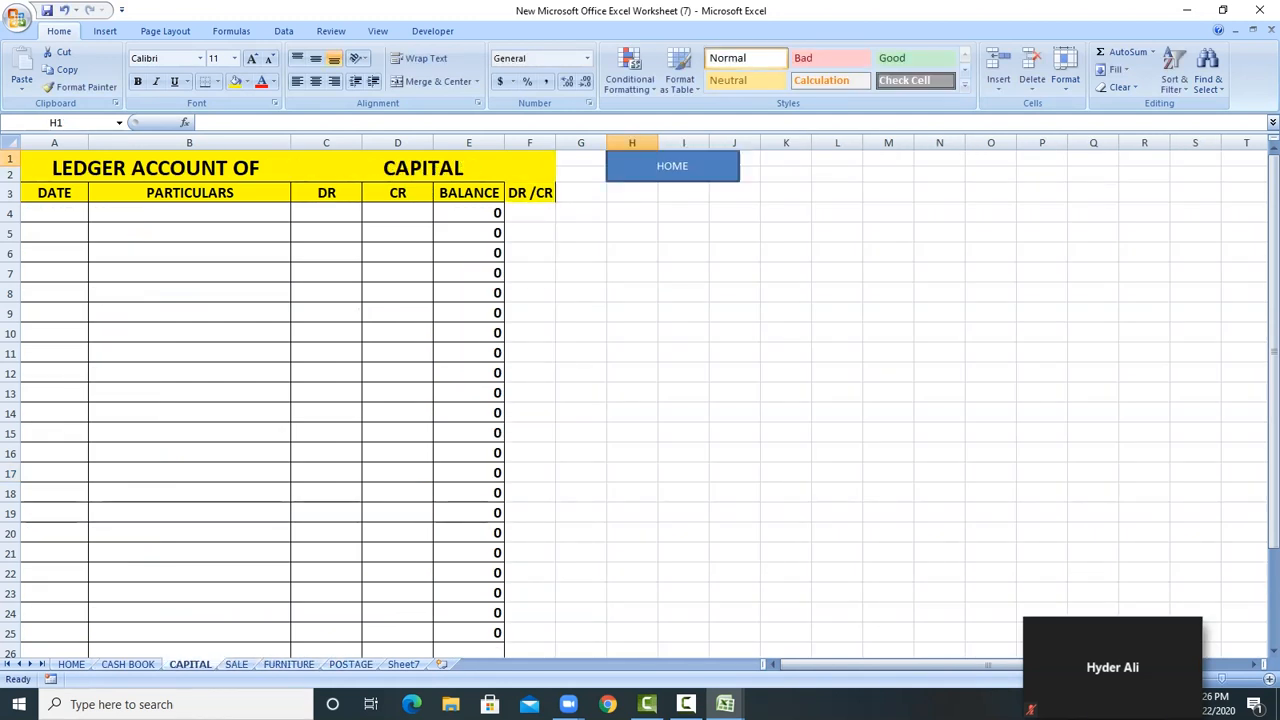
{"action": "left_click", "coordinate": [128, 664]}
{"action": "key", "text": "ctrl+Page_Down"}
{"action": "key", "text": "ctrl+Page_Down"}
{"action": "key", "text": "ctrl+Page_Down"}
{"action": "key", "text": "ctrl+Page_Down"}
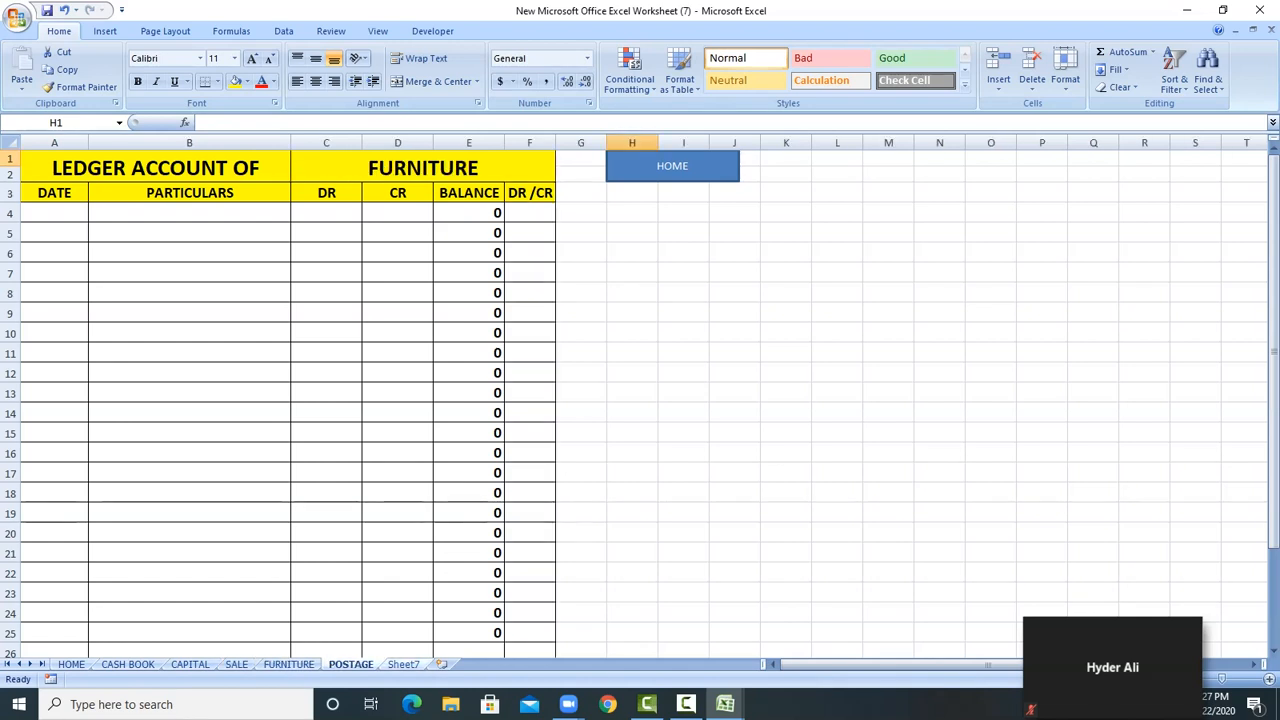
{"action": "key", "text": "ctrl+Page_Down"}
{"action": "key", "text": "ctrl+Page_Up"}
{"action": "key", "text": "ctrl+Page_Up"}
{"action": "key", "text": "ctrl+Page_Up"}
{"action": "key", "text": "ctrl+Page_Up"}
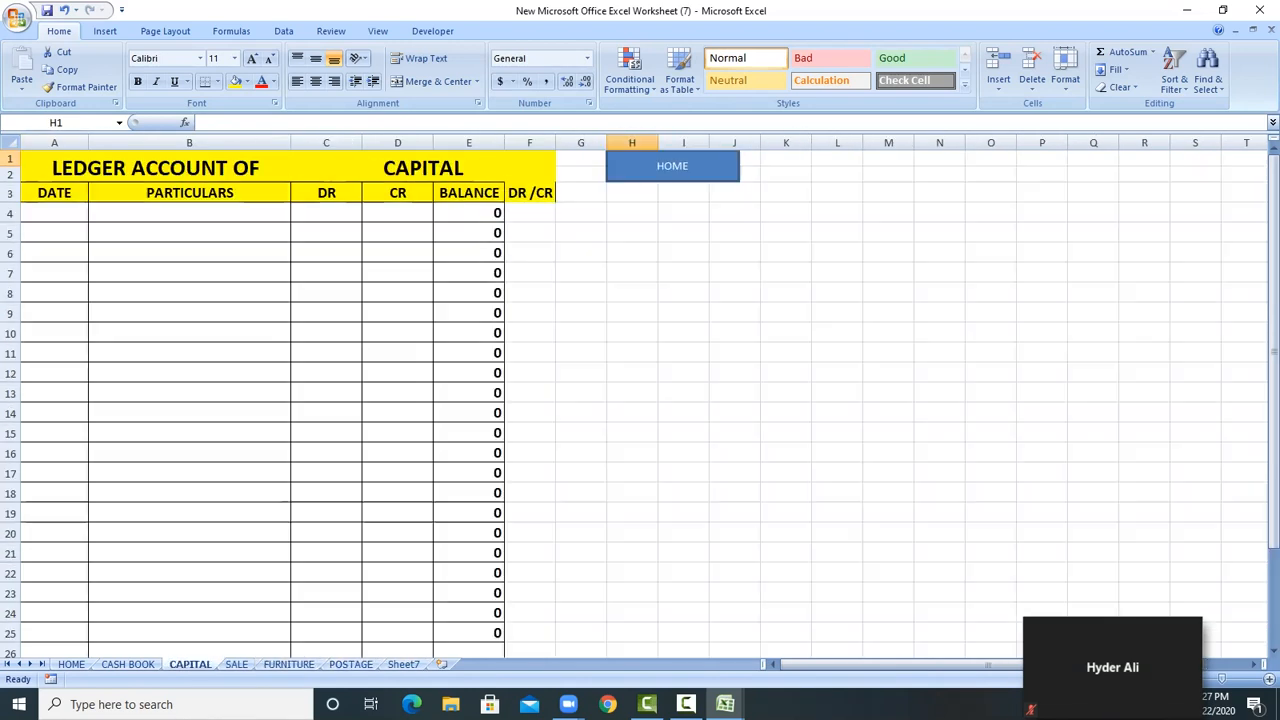
{"action": "key", "text": "ctrl+Page_Up"}
{"action": "key", "text": "ctrl+Page_Up"}
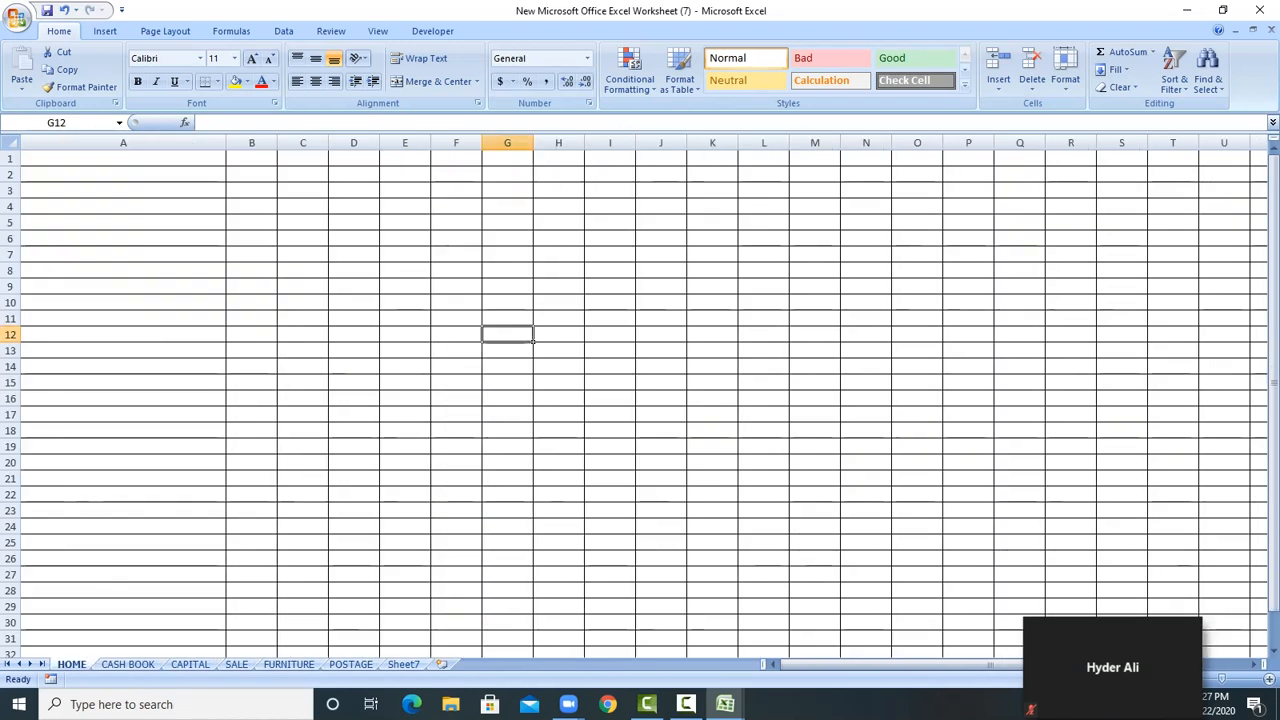
Insert a new blank worksheet in front of the HOME sheet
{"action": "right_click", "coordinate": [83, 665]}
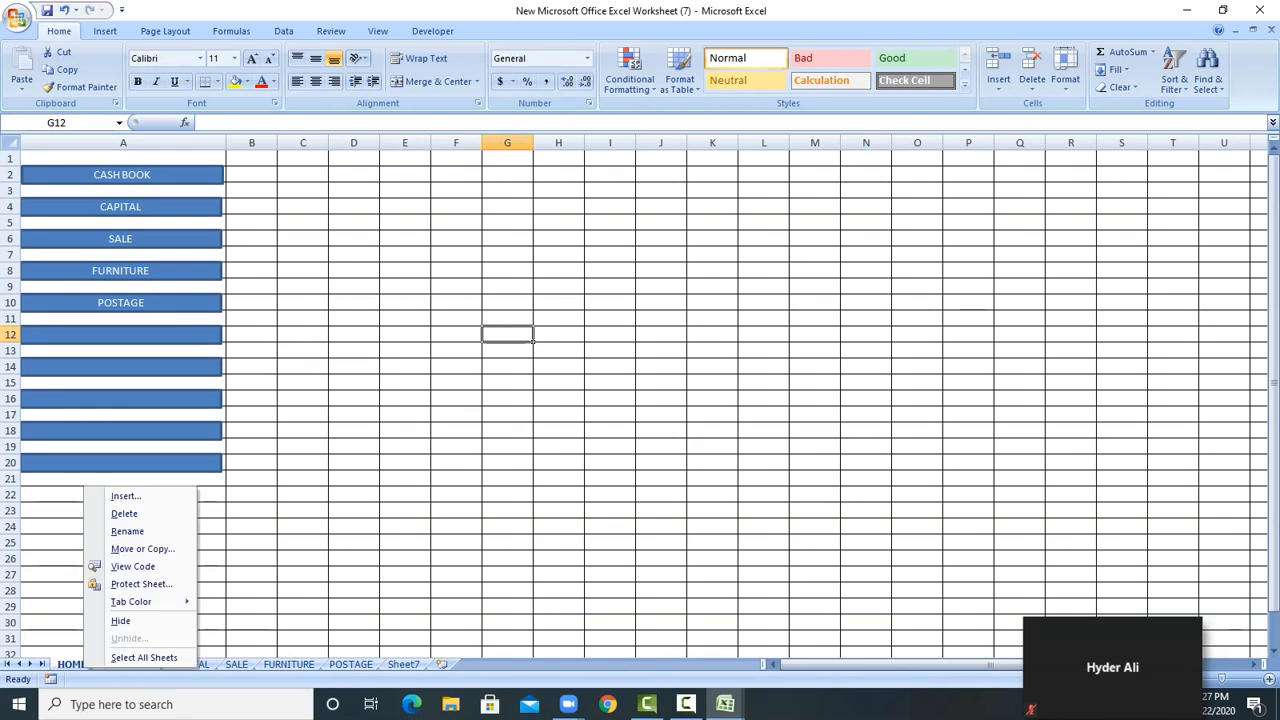
{"action": "left_click", "coordinate": [126, 496]}
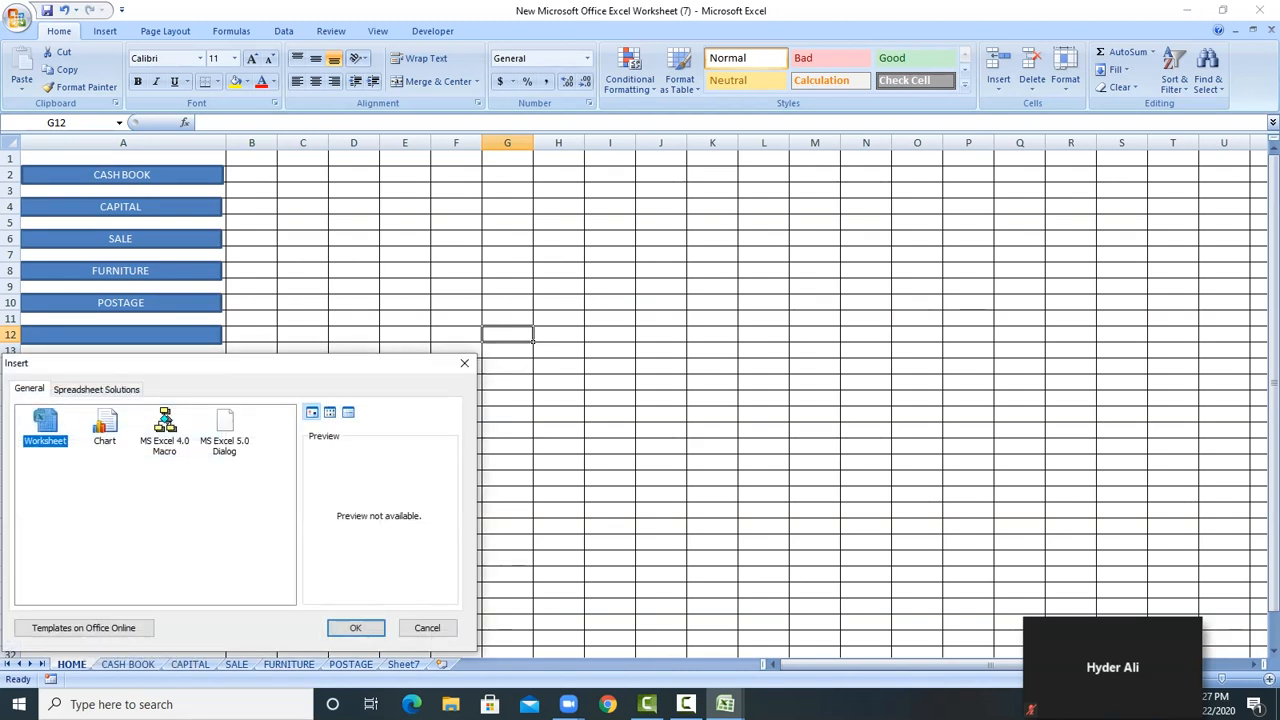
{"action": "left_click", "coordinate": [349, 626]}
{"action": "left_click", "coordinate": [404, 367]}
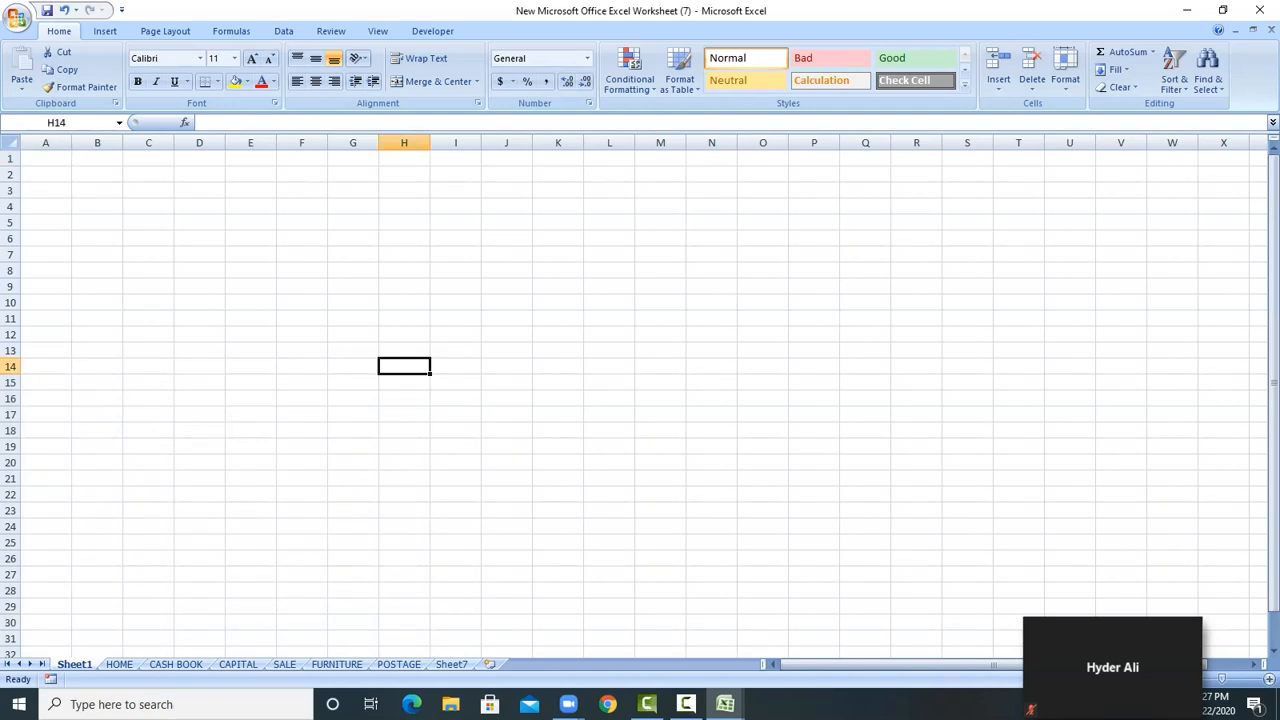
Apply all borders to every cell of the new worksheet
{"action": "key", "text": "ctrl+a"}
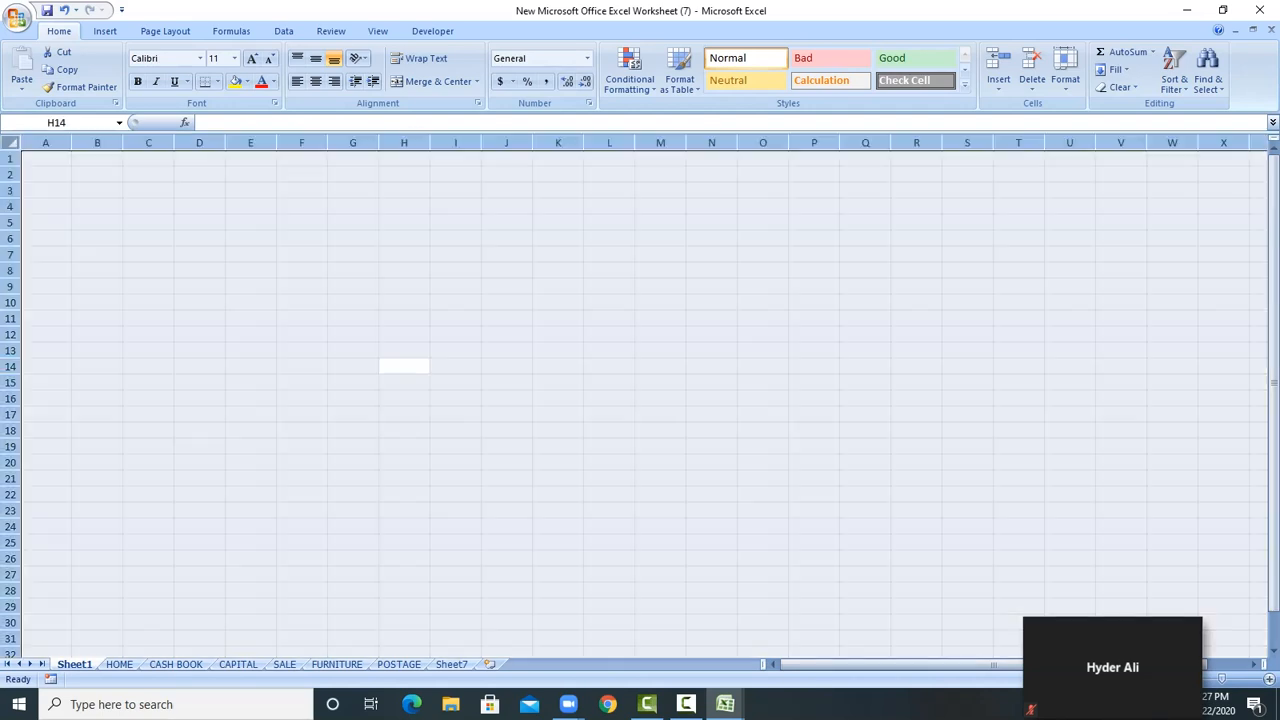
{"action": "left_click", "coordinate": [217, 82]}
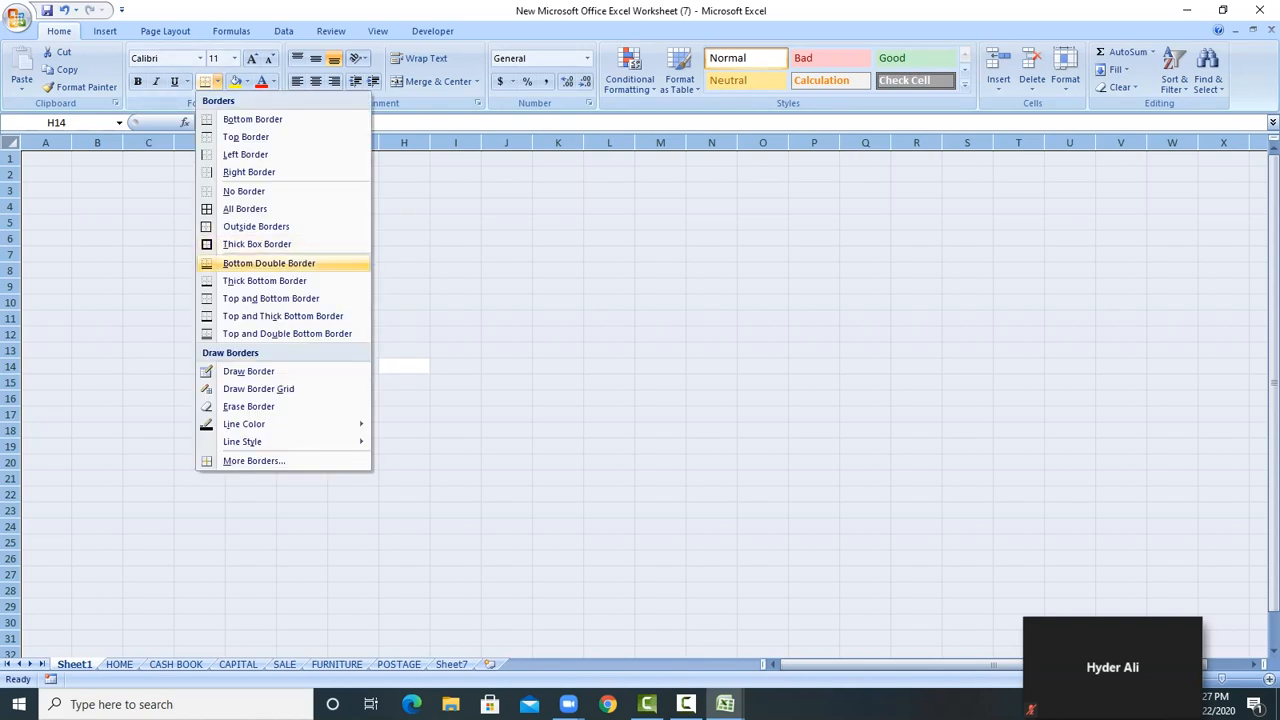
{"action": "left_click", "coordinate": [245, 209]}
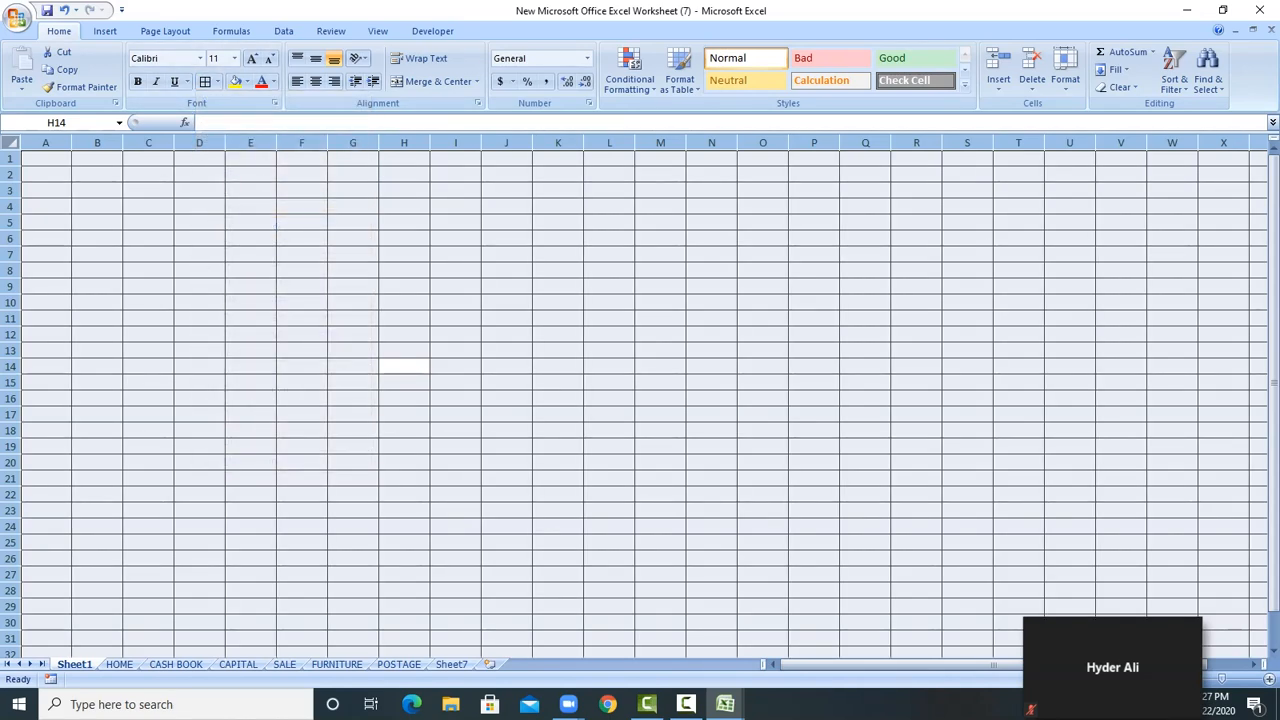
{"action": "left_click", "coordinate": [455, 398]}
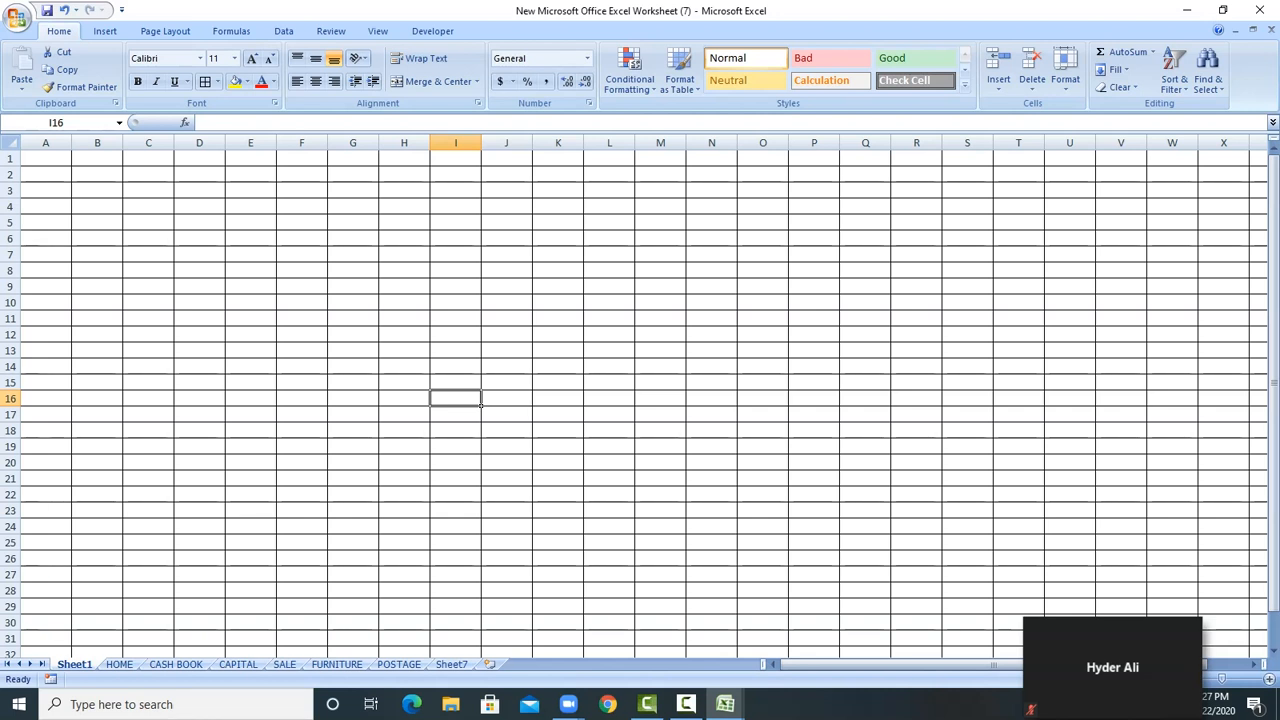
Enter A in cell A1 in Page Break Preview to bring up the page boundaries, and return to Normal view
{"action": "left_click_drag", "start_coordinate": [45, 158], "coordinate": [512, 177]}
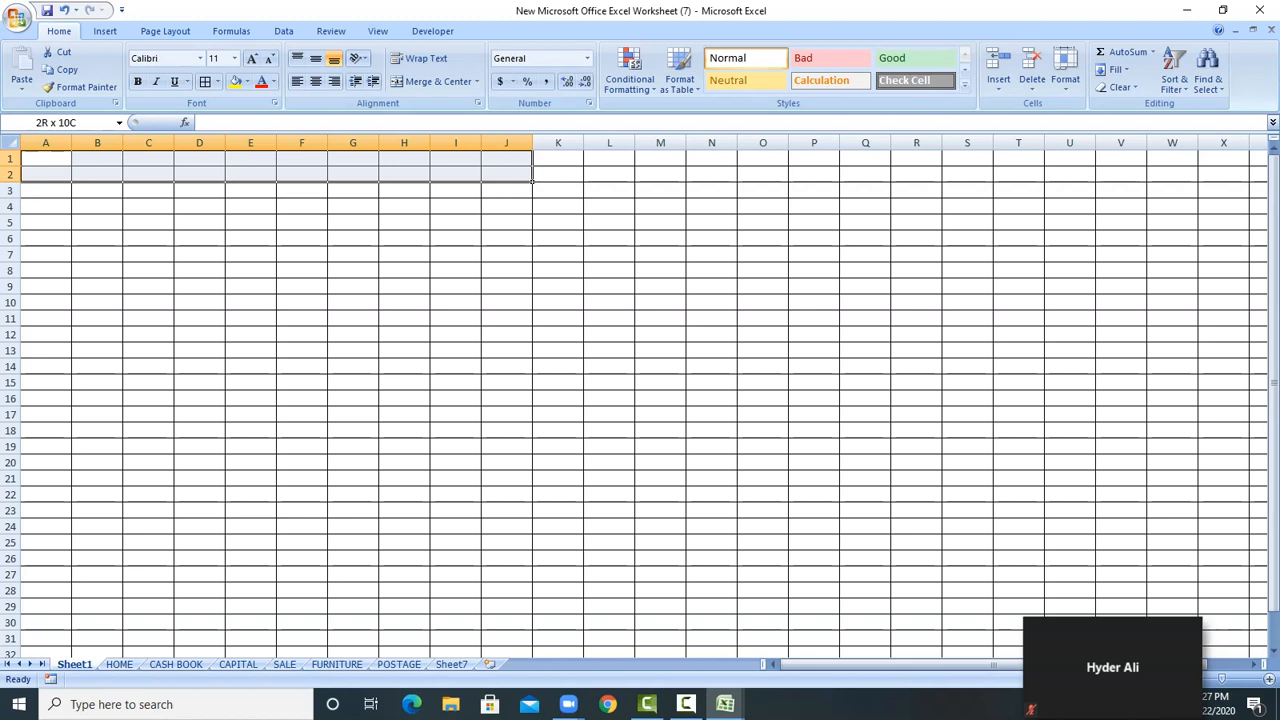
{"action": "left_click", "coordinate": [377, 31]}
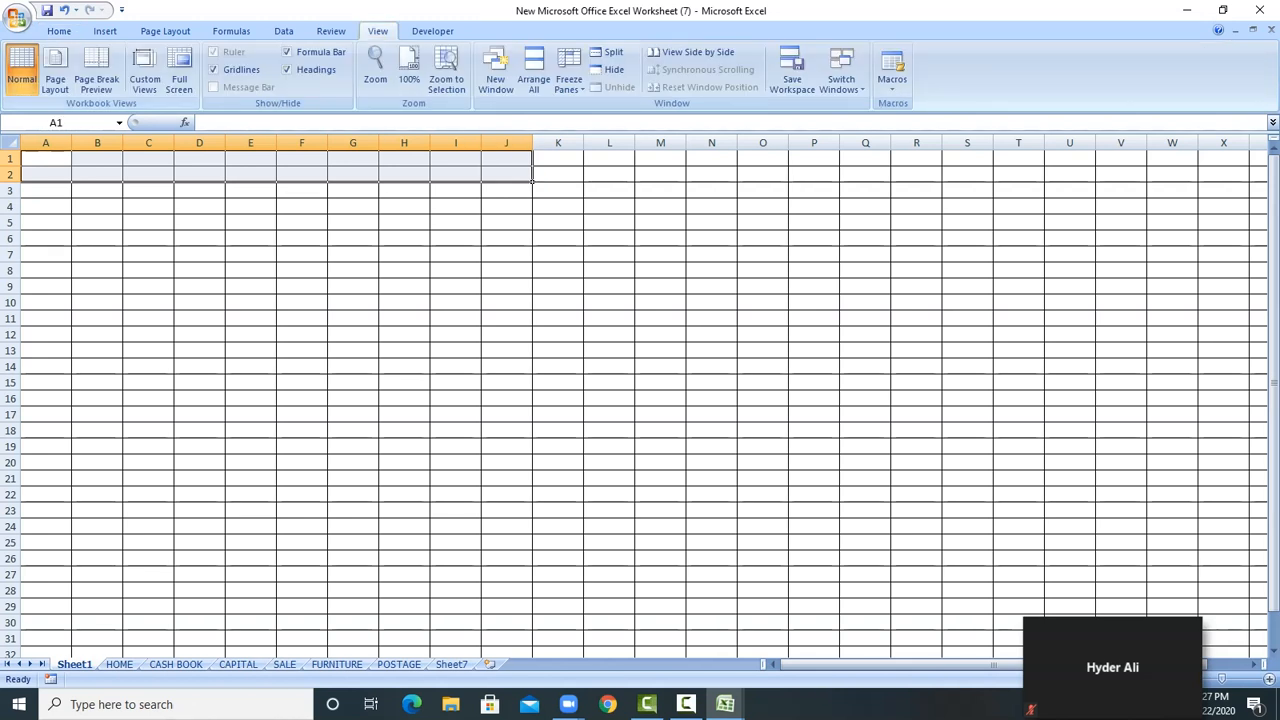
{"action": "left_click", "coordinate": [96, 80]}
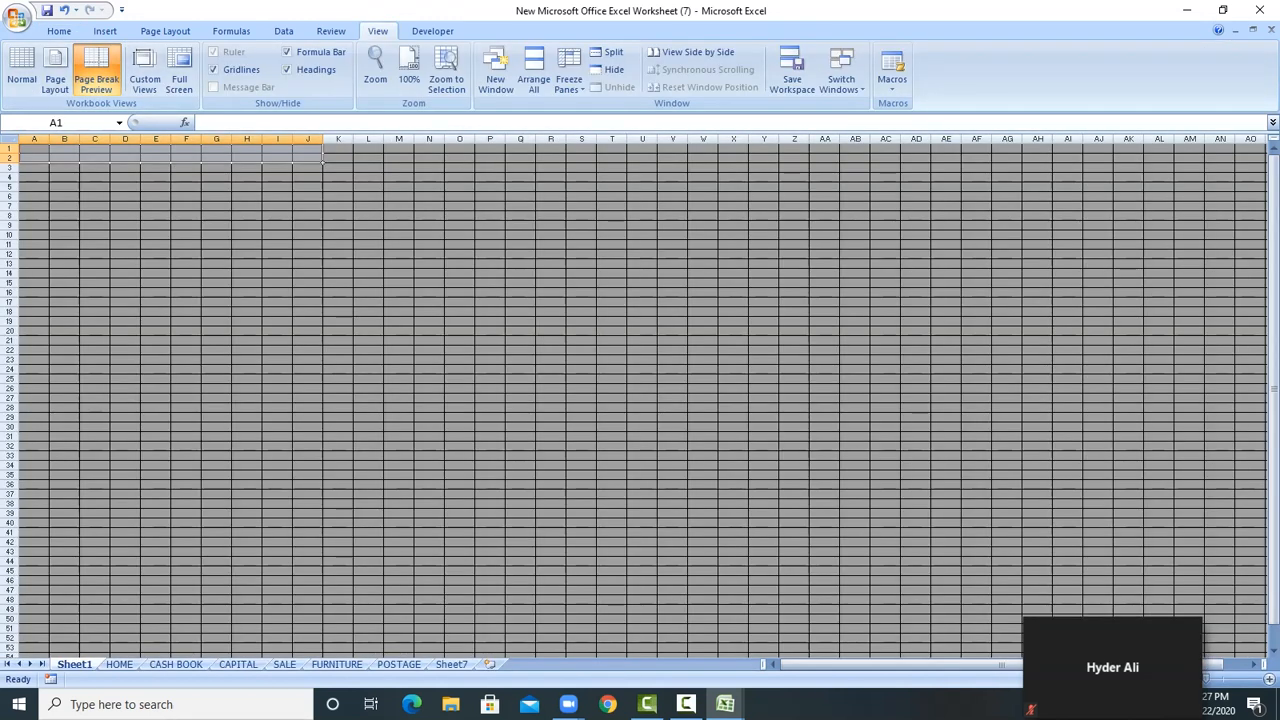
{"action": "left_click", "coordinate": [368, 321]}
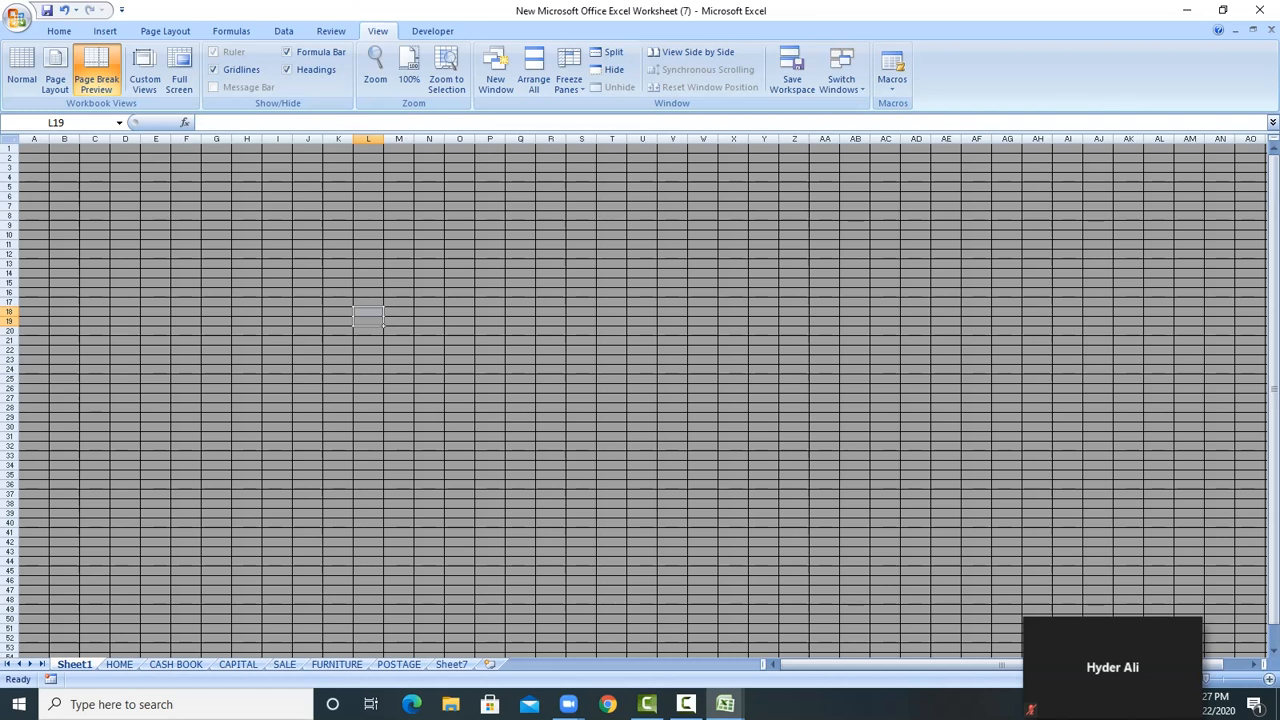
{"action": "left_click", "coordinate": [50, 152]}
{"action": "type", "text": "A"}
{"action": "left_click", "coordinate": [105, 265]}
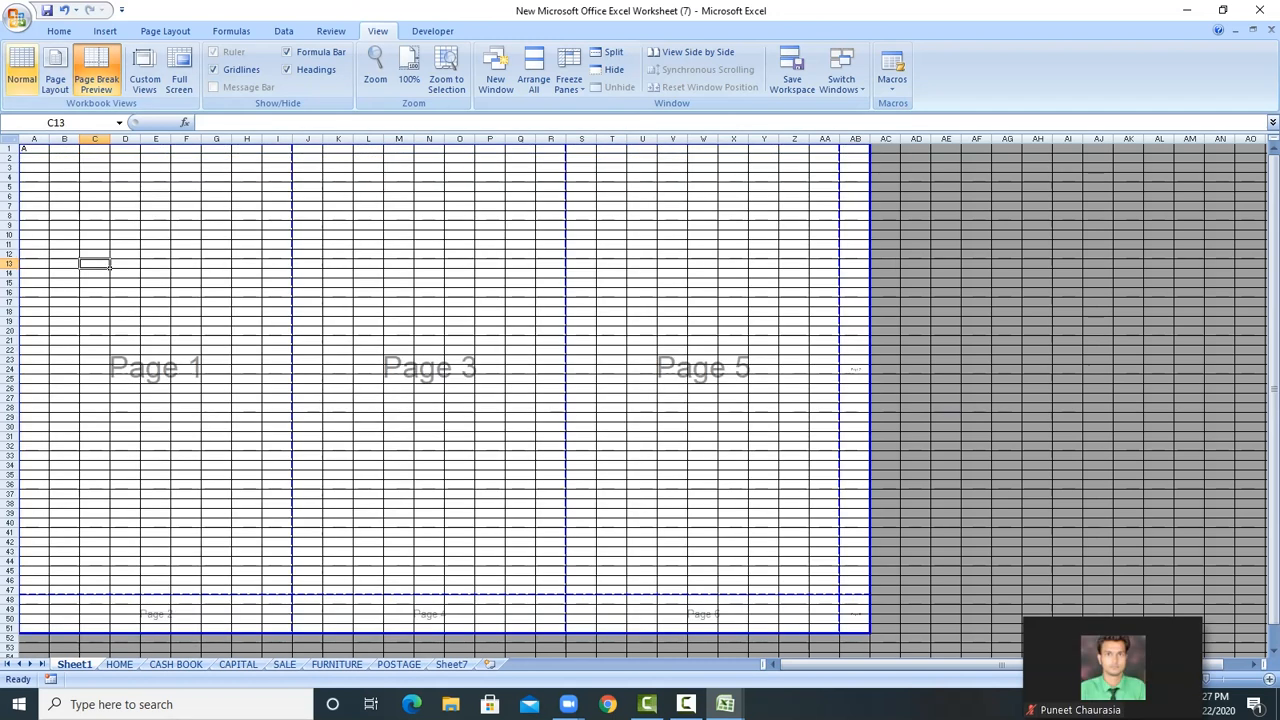
{"action": "left_click", "coordinate": [22, 72]}
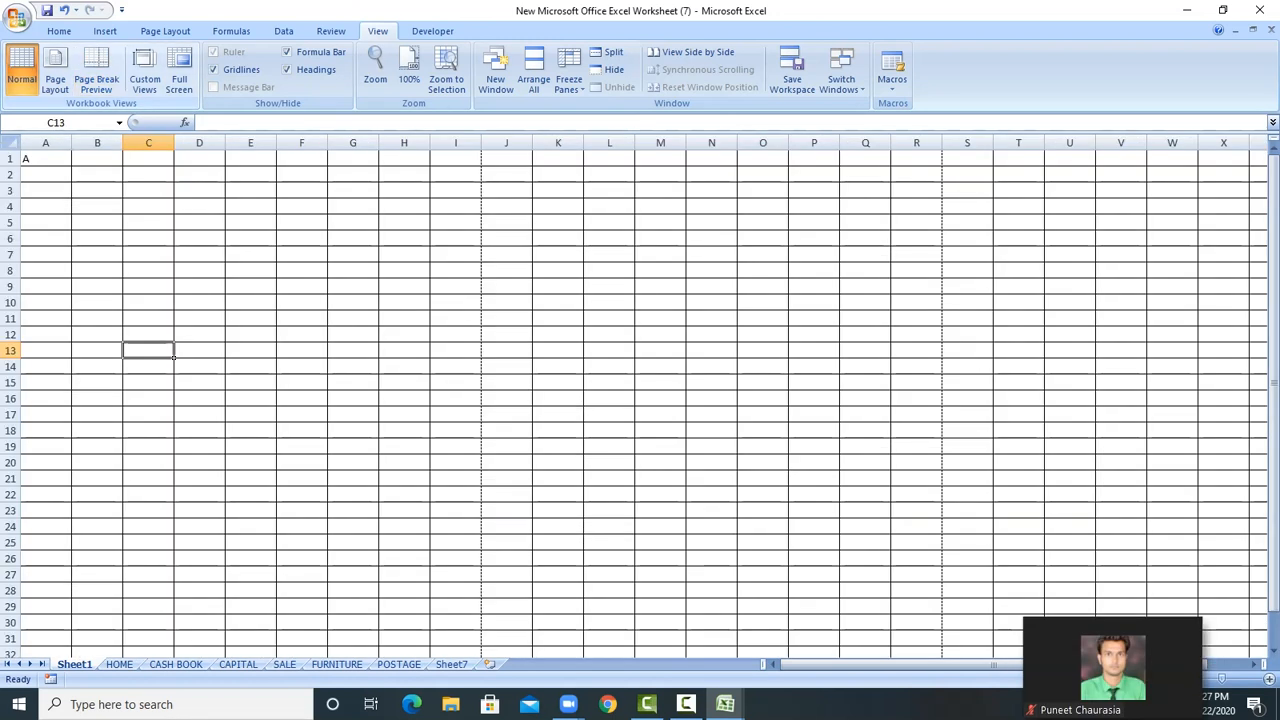
Merge and center the range A1:I2 as the heading area within the first page's width
{"action": "left_click", "coordinate": [404, 286]}
{"action": "left_click_drag", "start_coordinate": [40, 160], "coordinate": [460, 178]}
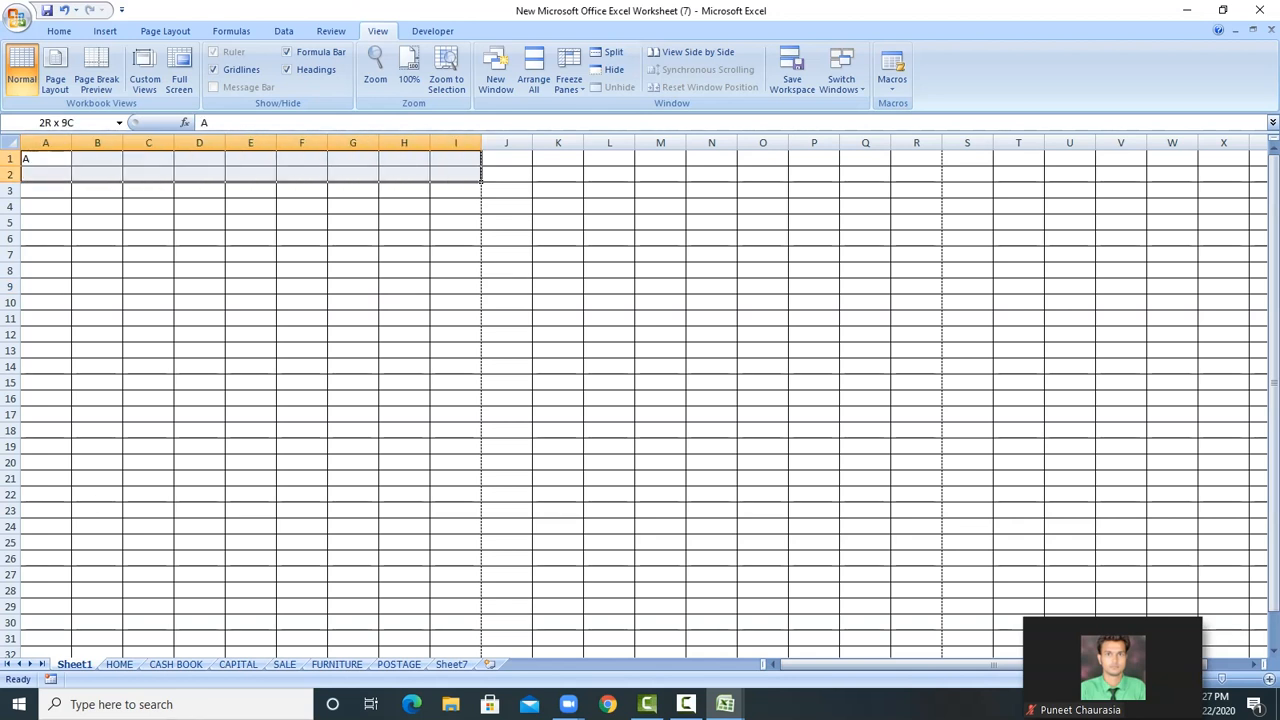
{"action": "left_click", "coordinate": [59, 31]}
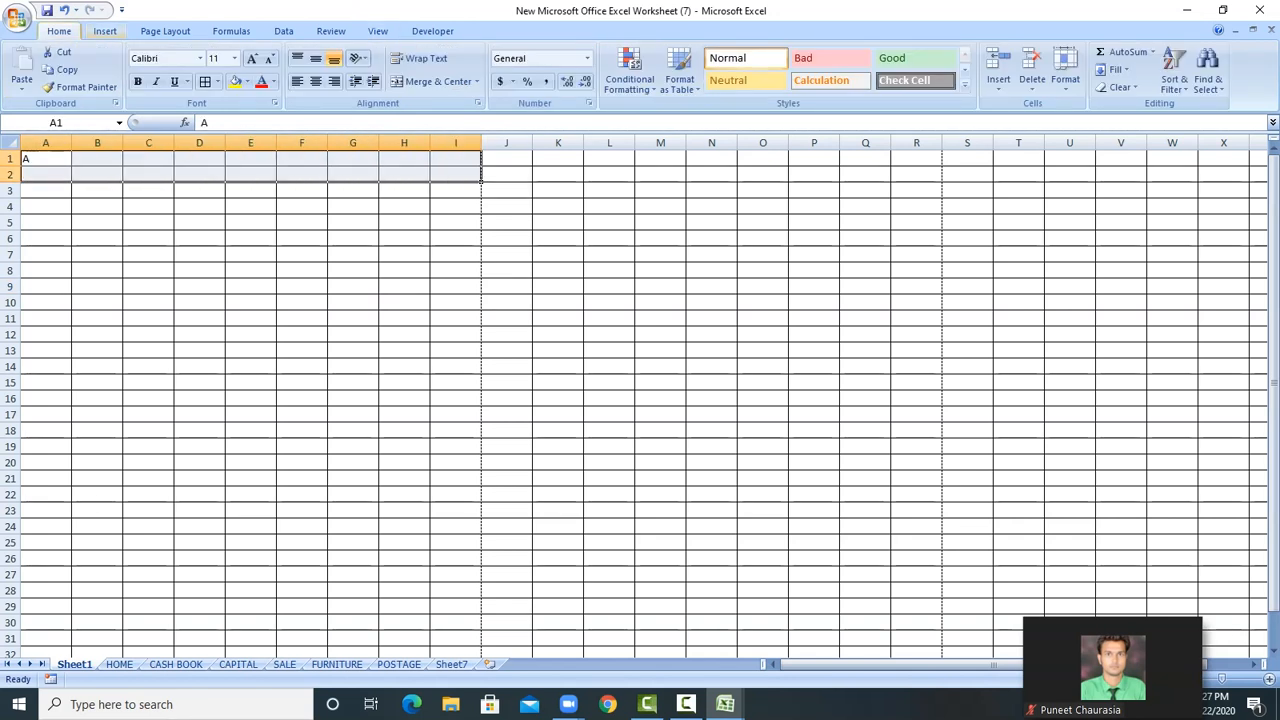
{"action": "left_click", "coordinate": [432, 81]}
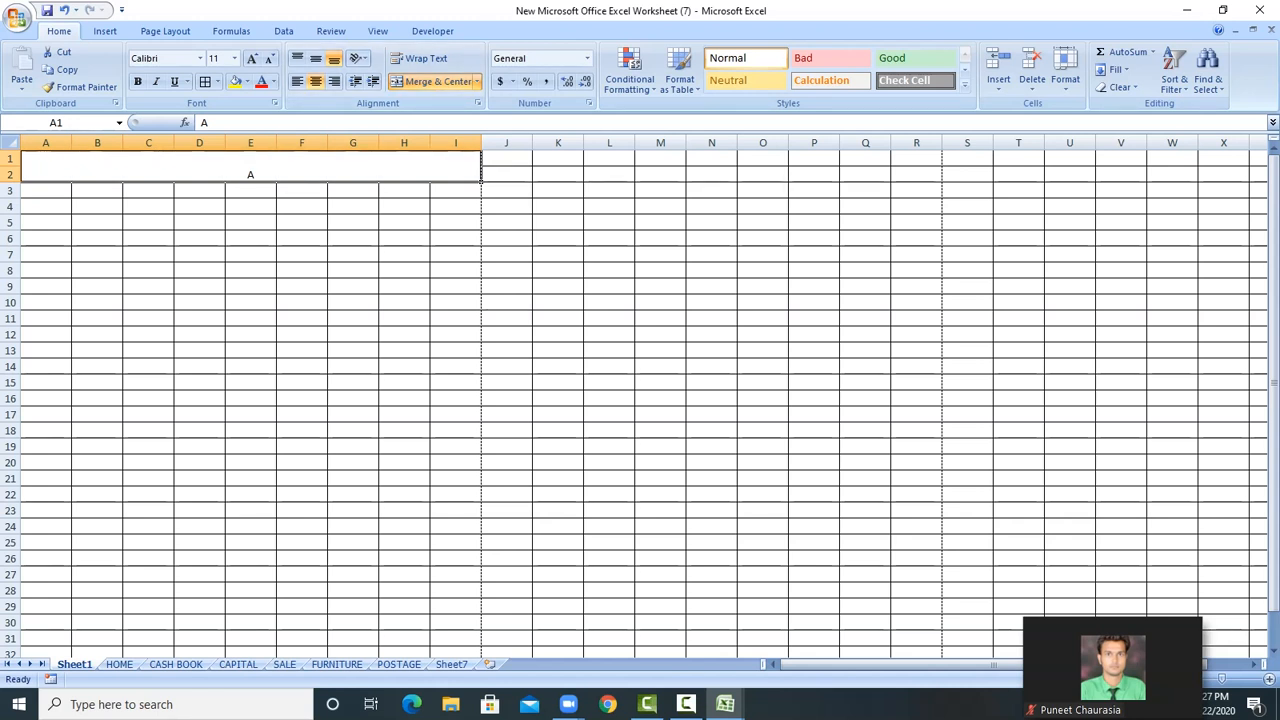
Make the whole worksheet bold and increase its font size to 12
{"action": "key", "text": "ctrl+a"}
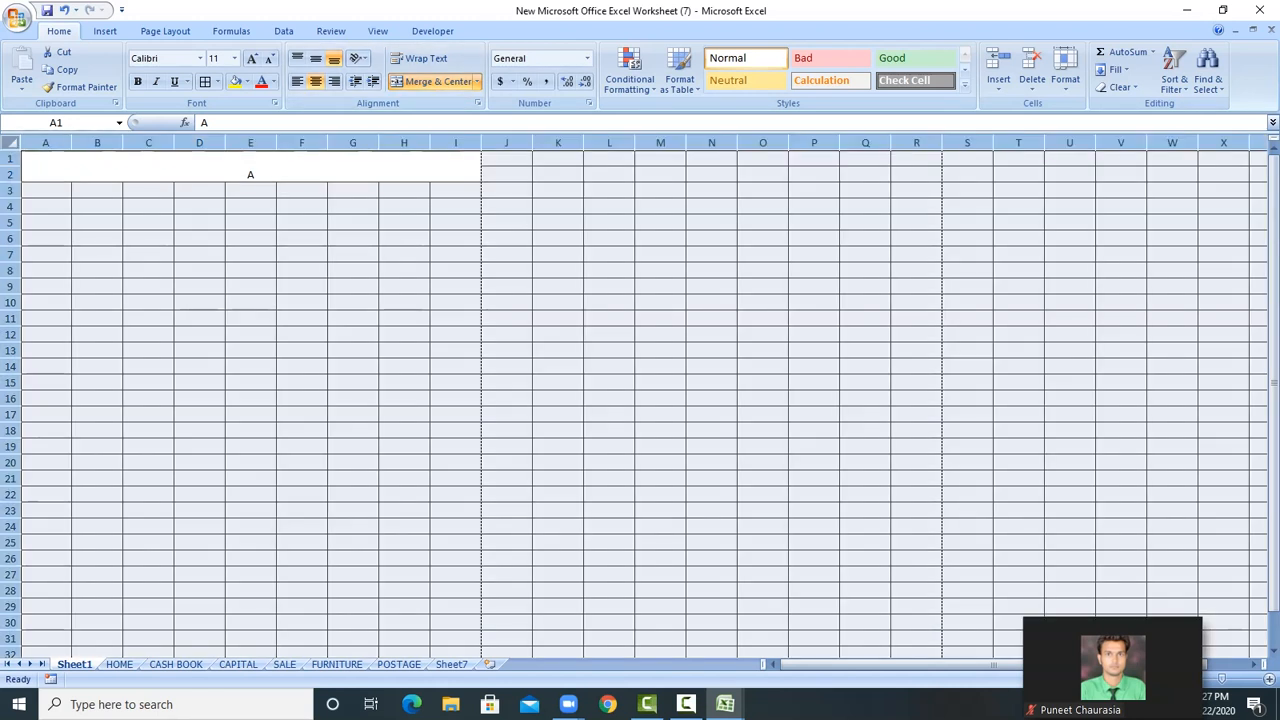
{"action": "key", "text": "ctrl+b"}
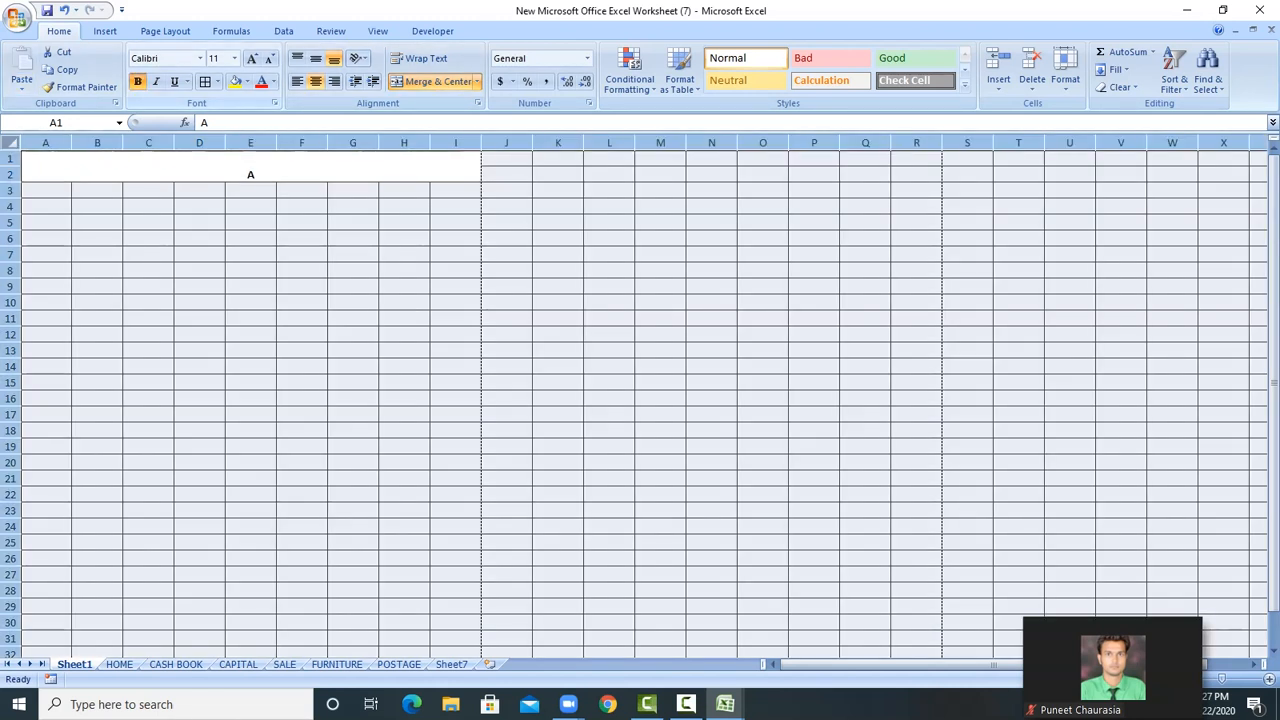
{"action": "left_click", "coordinate": [253, 58]}
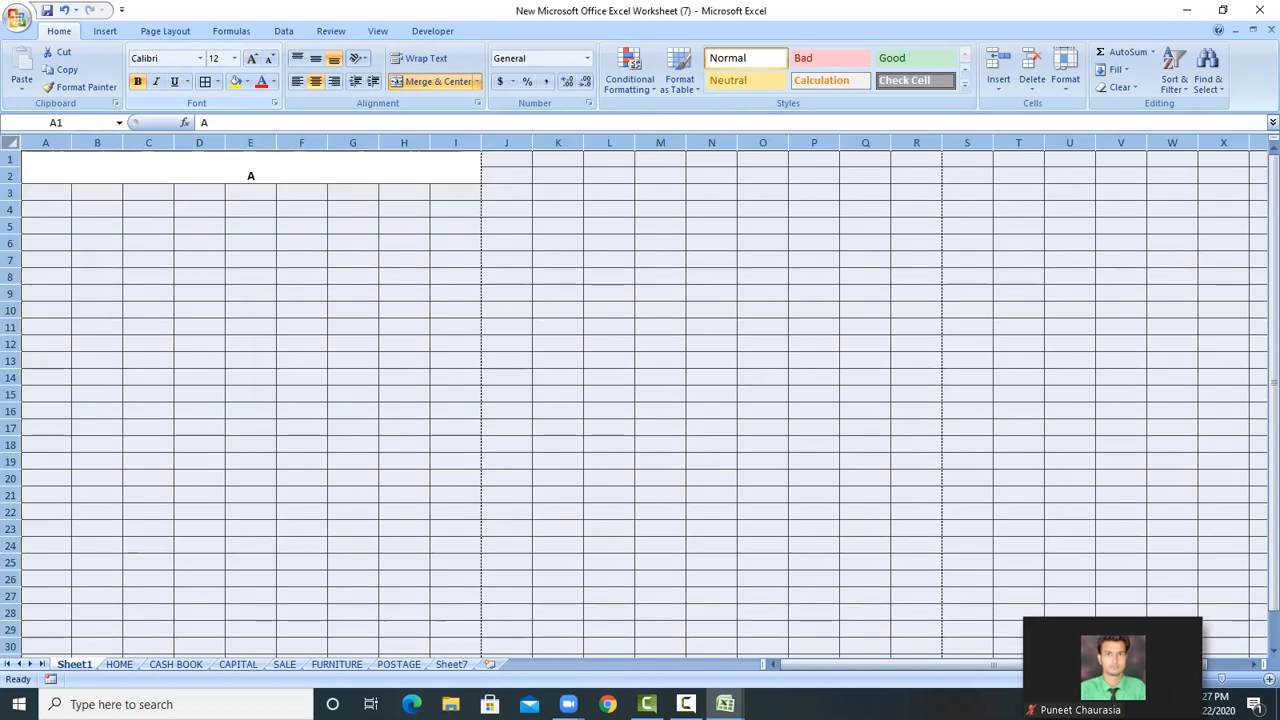
Replace the text in the merged heading A1:I2 with PAYMENTS VOUCHER / DEBIT VOUCHER
{"action": "left_click", "coordinate": [251, 168]}
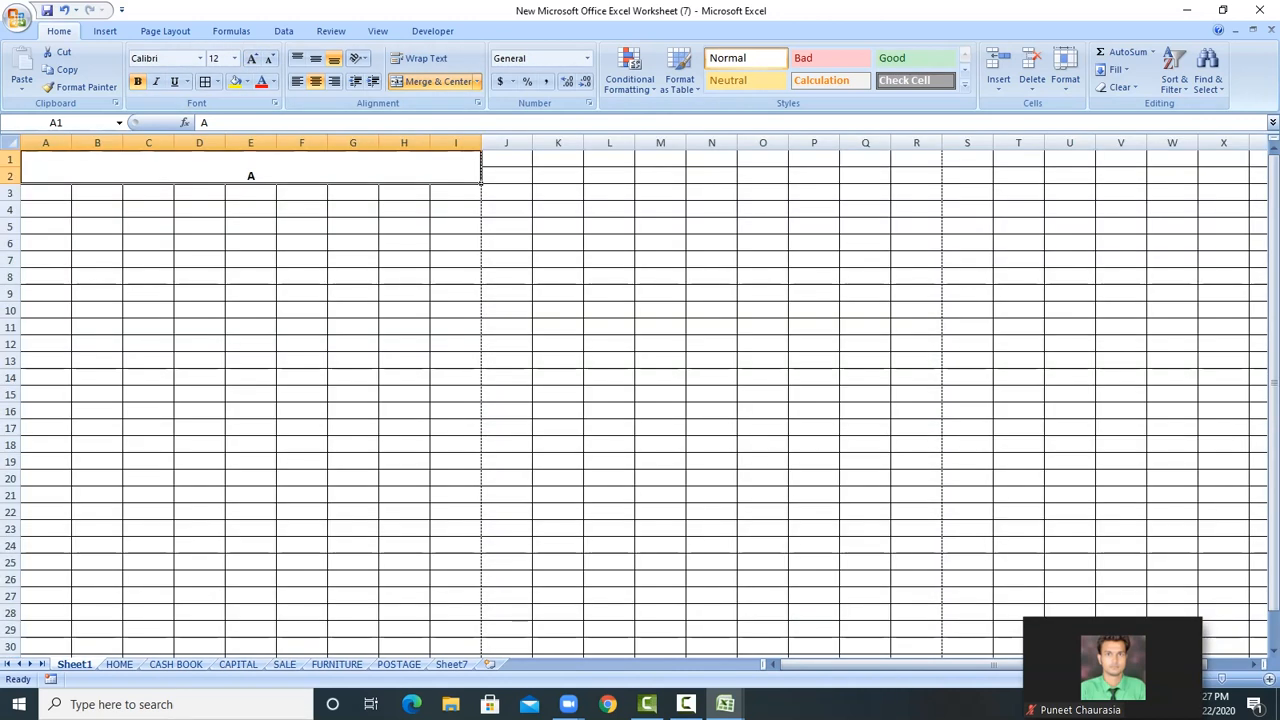
{"action": "type", "text": "PAYMENTS "}
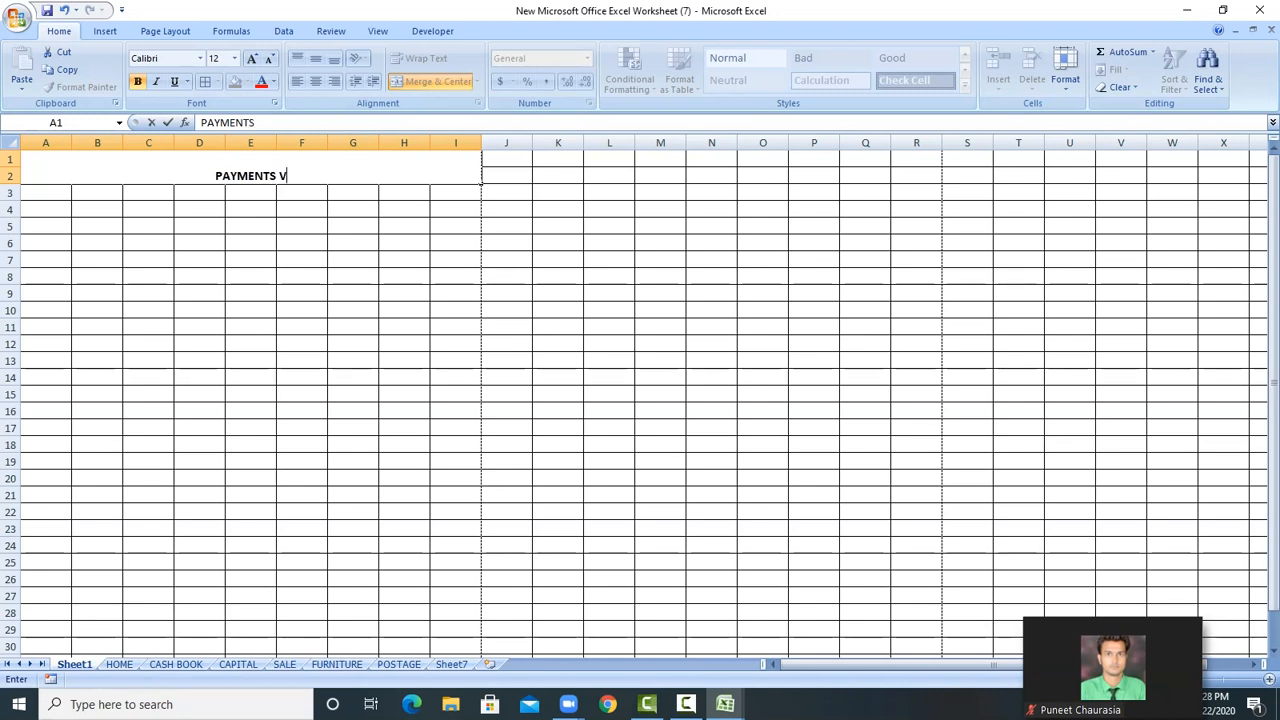
{"action": "type", "text": "VOUCHER"}
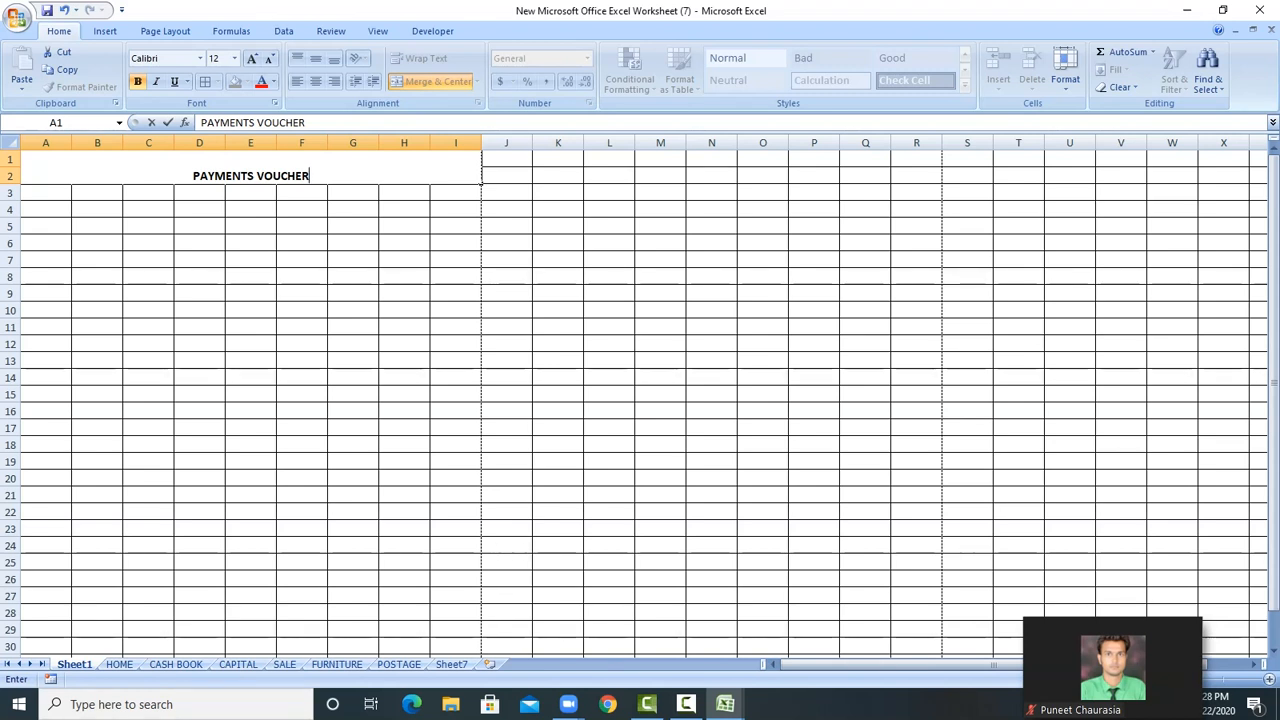
{"action": "type", "text": "/"}
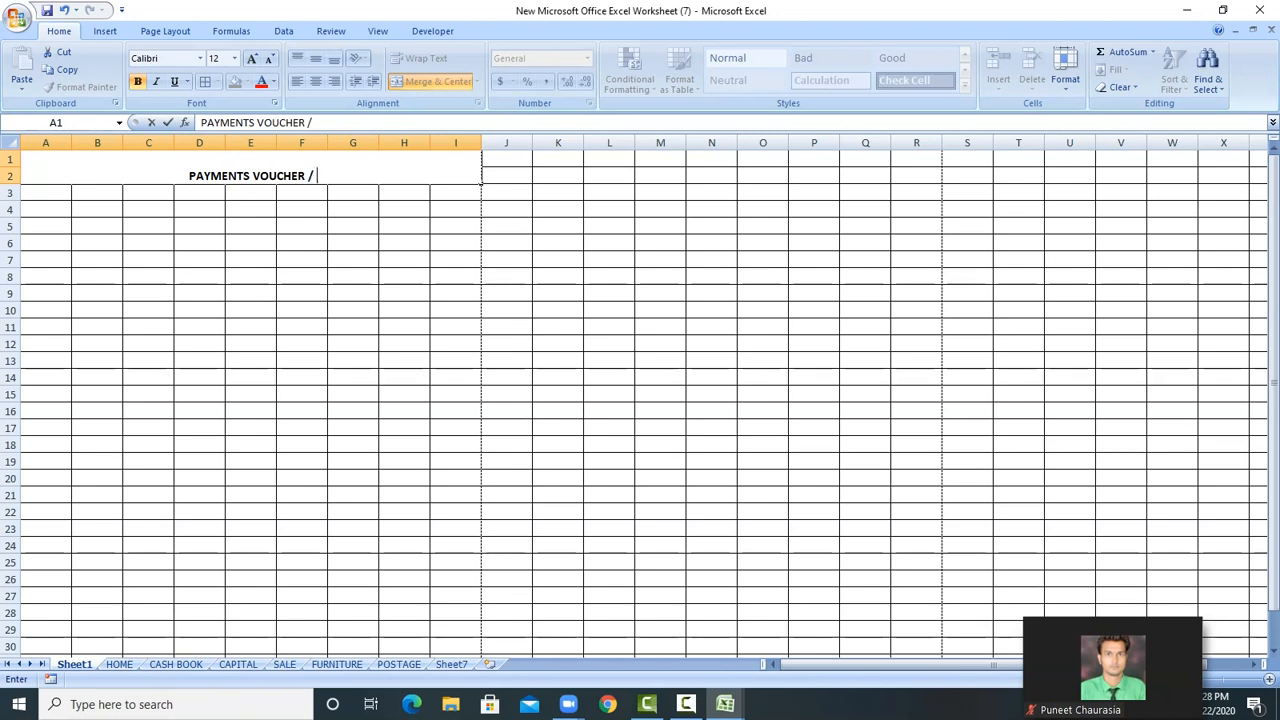
{"action": "type", "text": " DEBIT"}
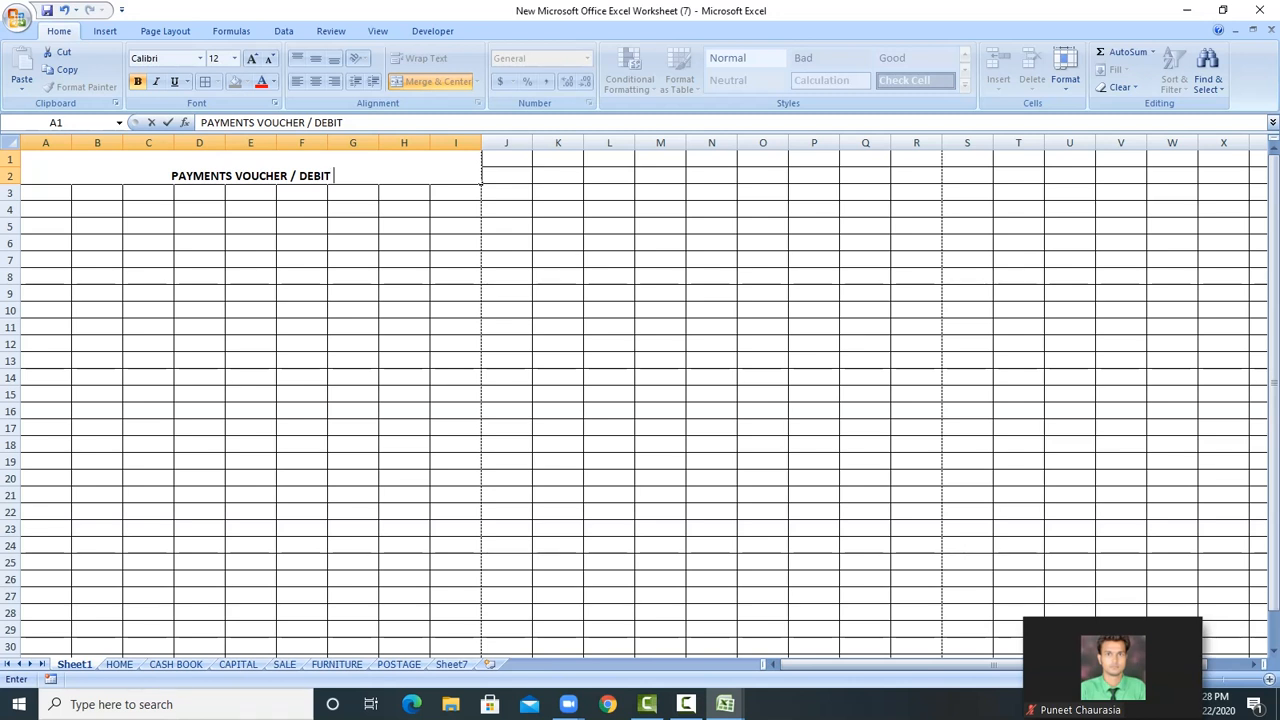
{"action": "type", "text": " VOUCHER"}
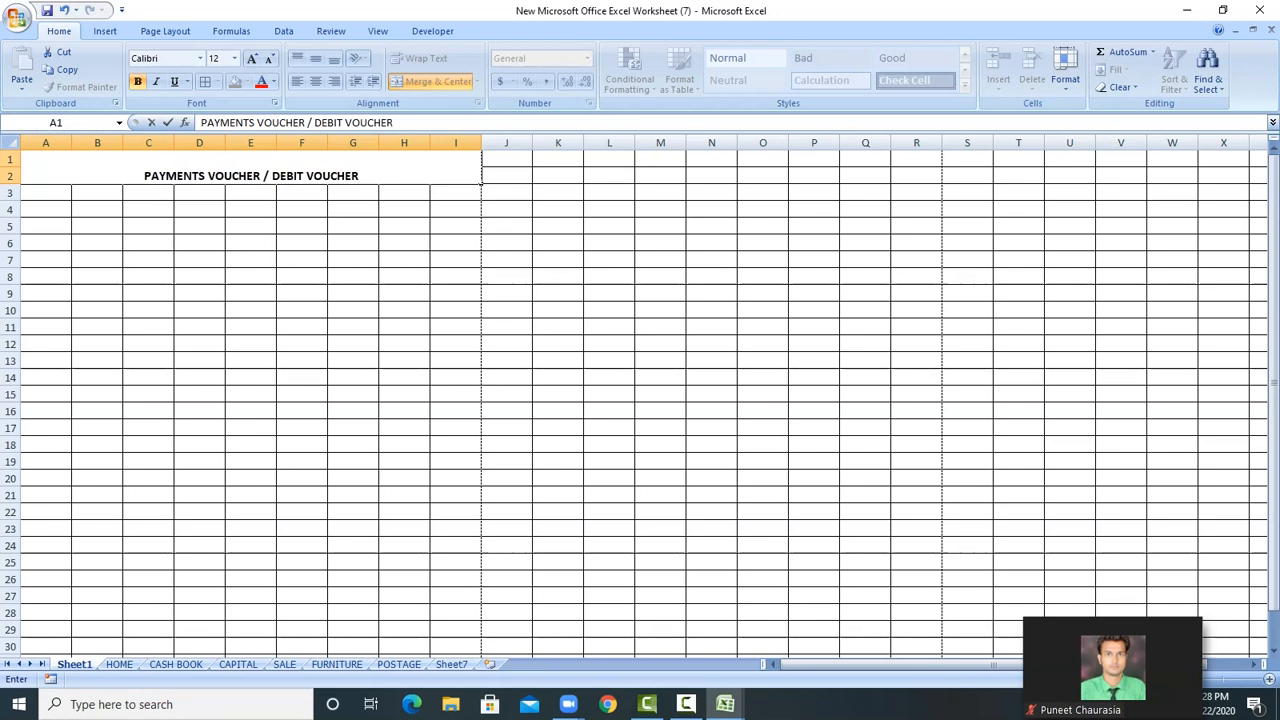
{"action": "left_click", "coordinate": [148, 277]}
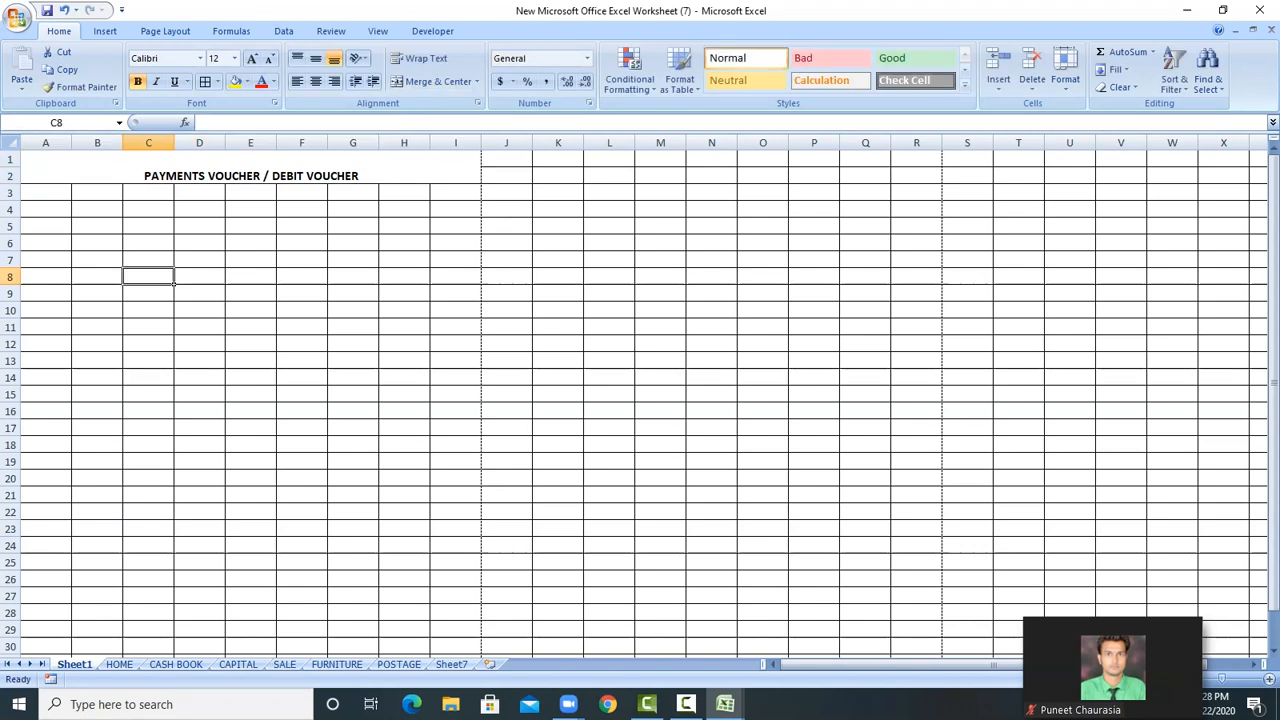
Enter DATE in cell A3 and put a thick box border around cell B3 beside it
{"action": "left_click", "coordinate": [46, 193]}
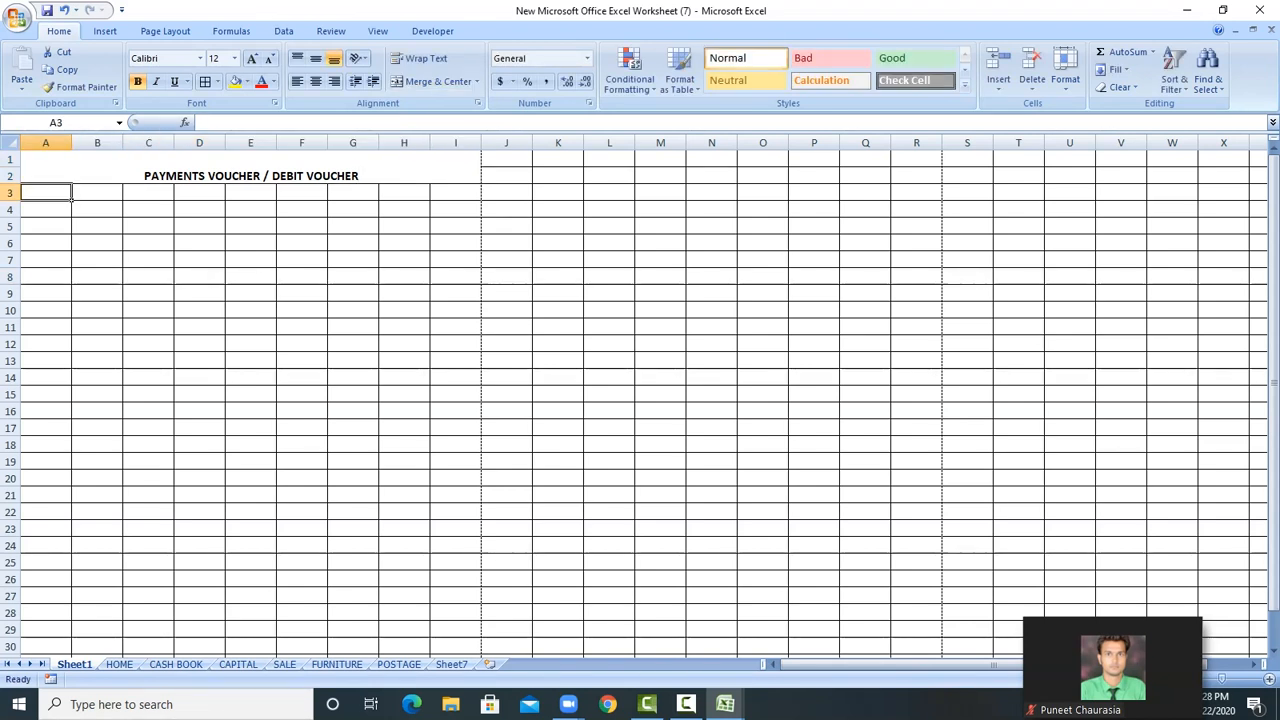
{"action": "type", "text": "DATE"}
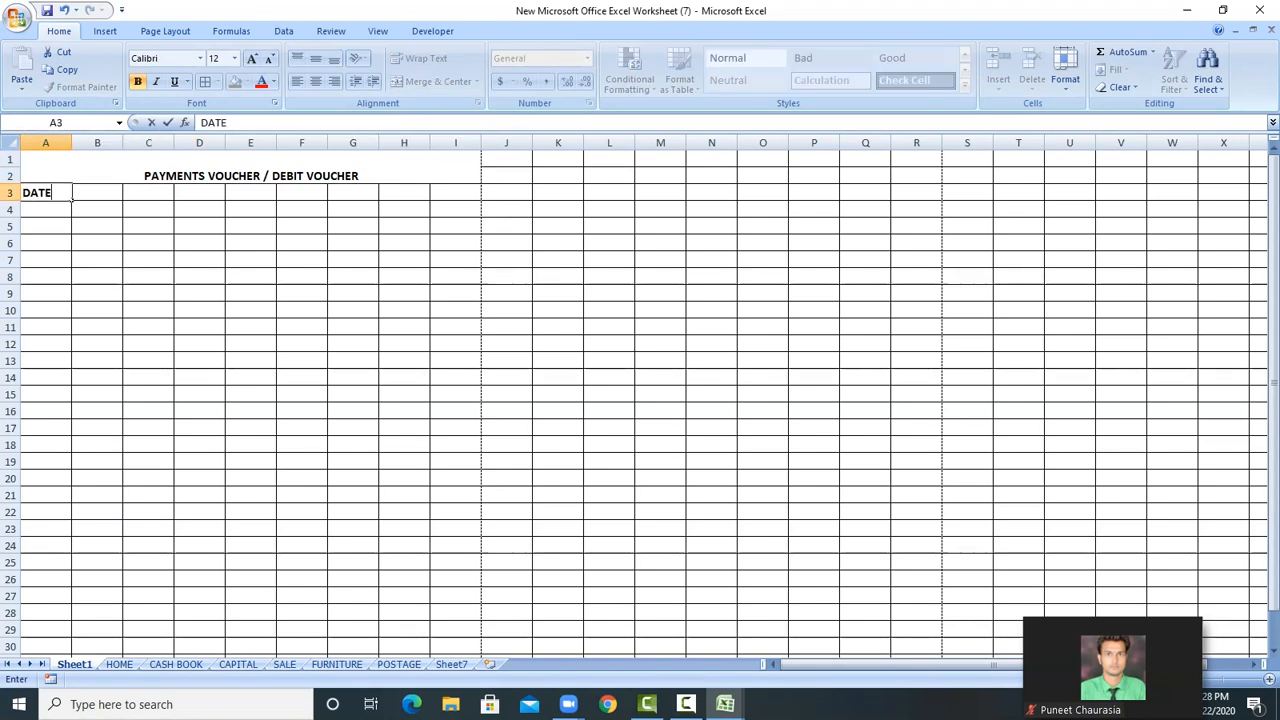
{"action": "left_click", "coordinate": [97, 243]}
{"action": "left_click", "coordinate": [97, 193]}
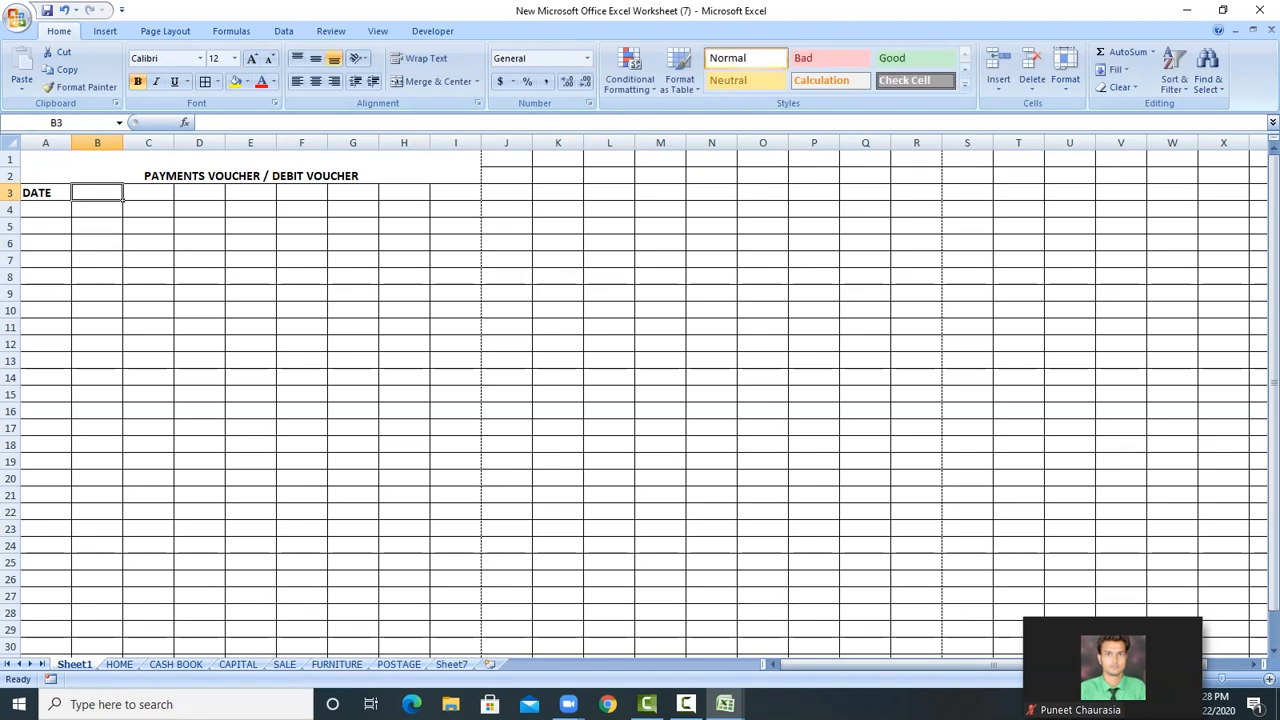
{"action": "left_click", "coordinate": [217, 82]}
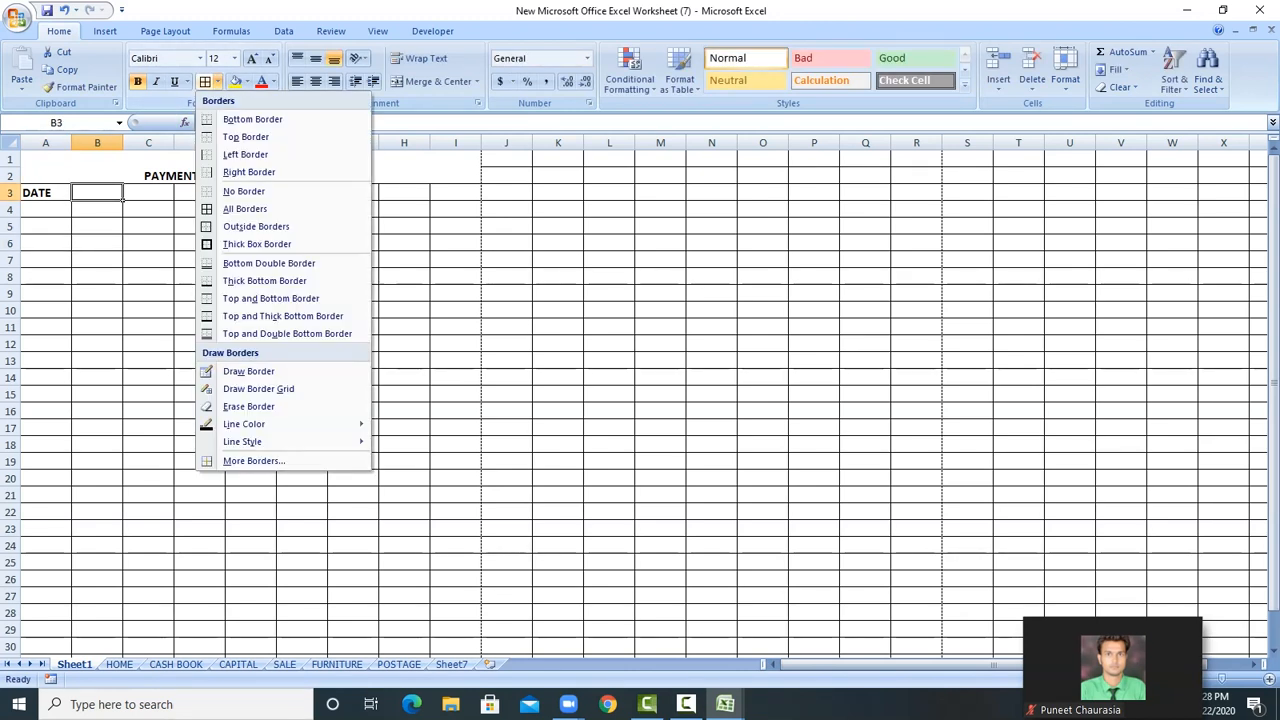
{"action": "left_click", "coordinate": [257, 245]}
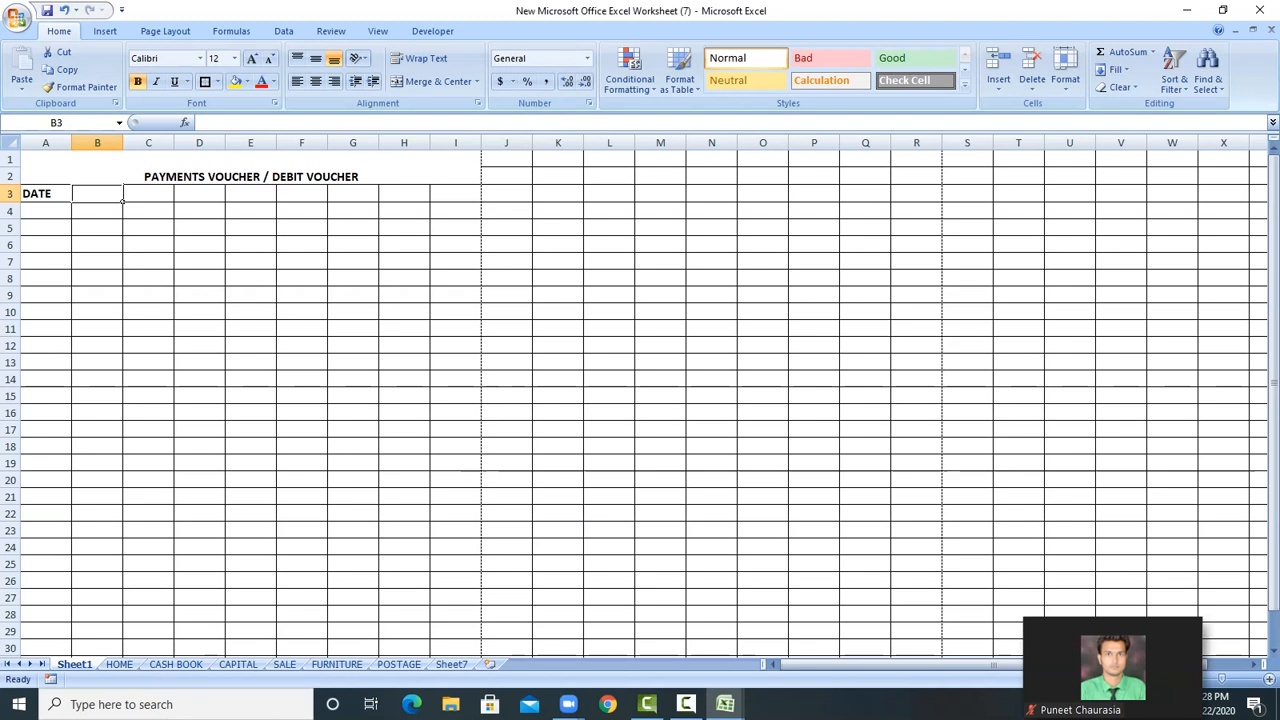
Enter the label CASH in cell C3
{"action": "left_click", "coordinate": [148, 193]}
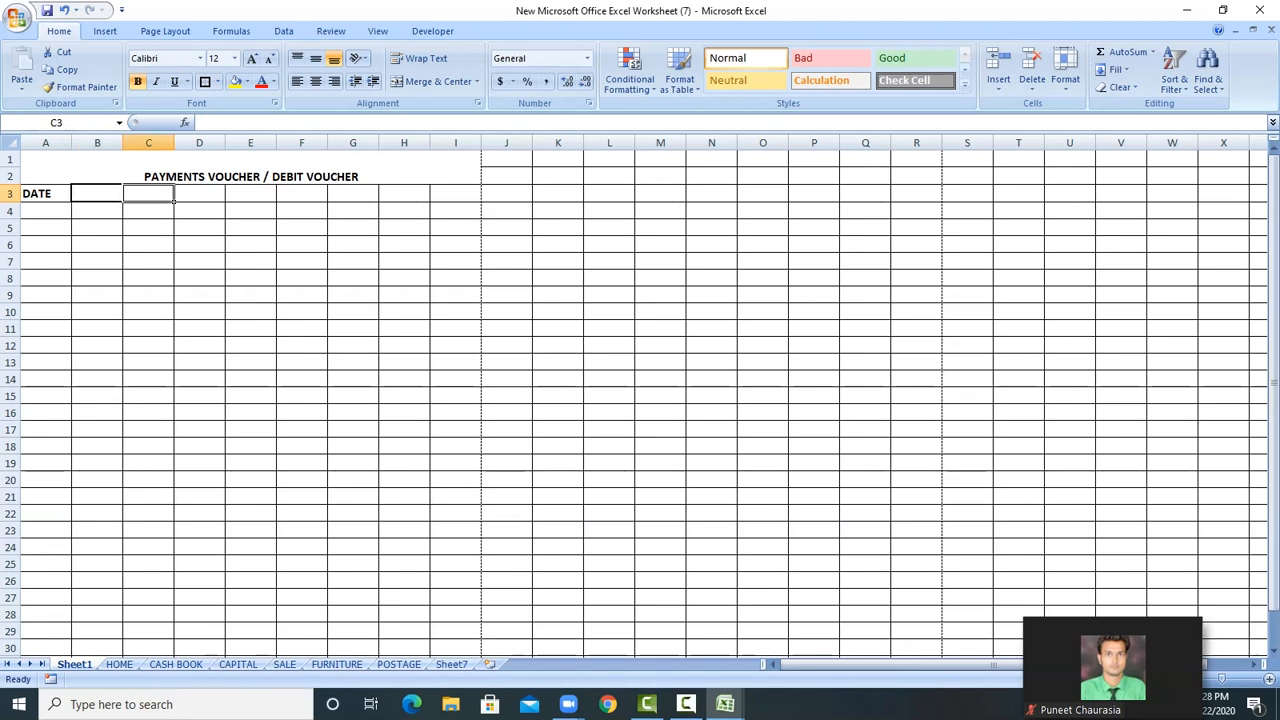
{"action": "type", "text": "CASH"}
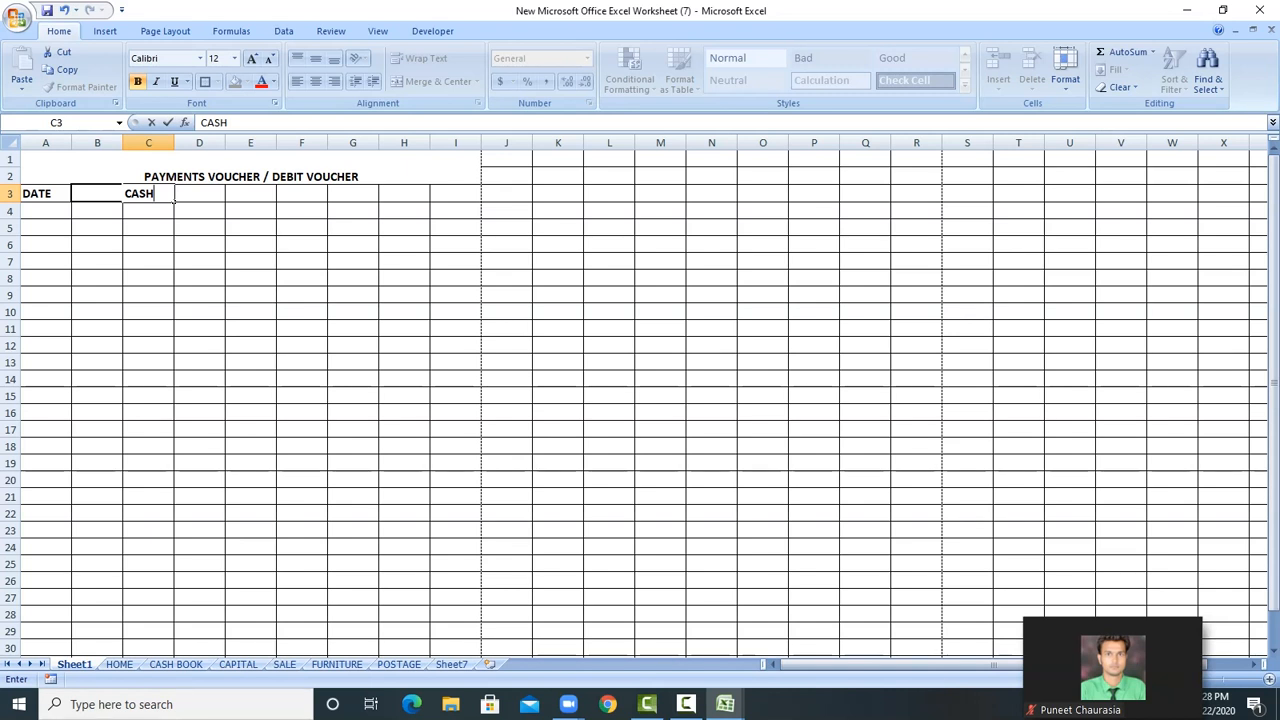
{"action": "left_click", "coordinate": [205, 295]}
Merge and center C3:D3 and change its label to CASH / BANK
{"action": "left_click_drag", "start_coordinate": [148, 193], "coordinate": [200, 193]}
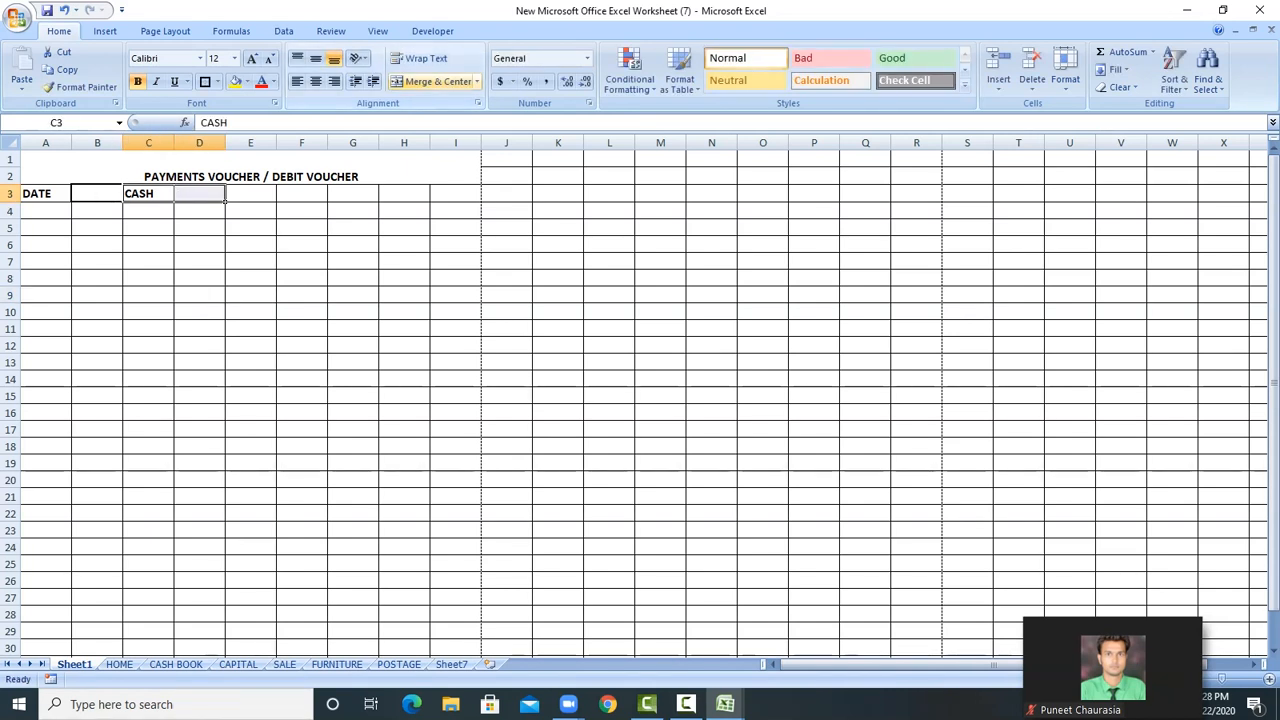
{"action": "left_click", "coordinate": [432, 81]}
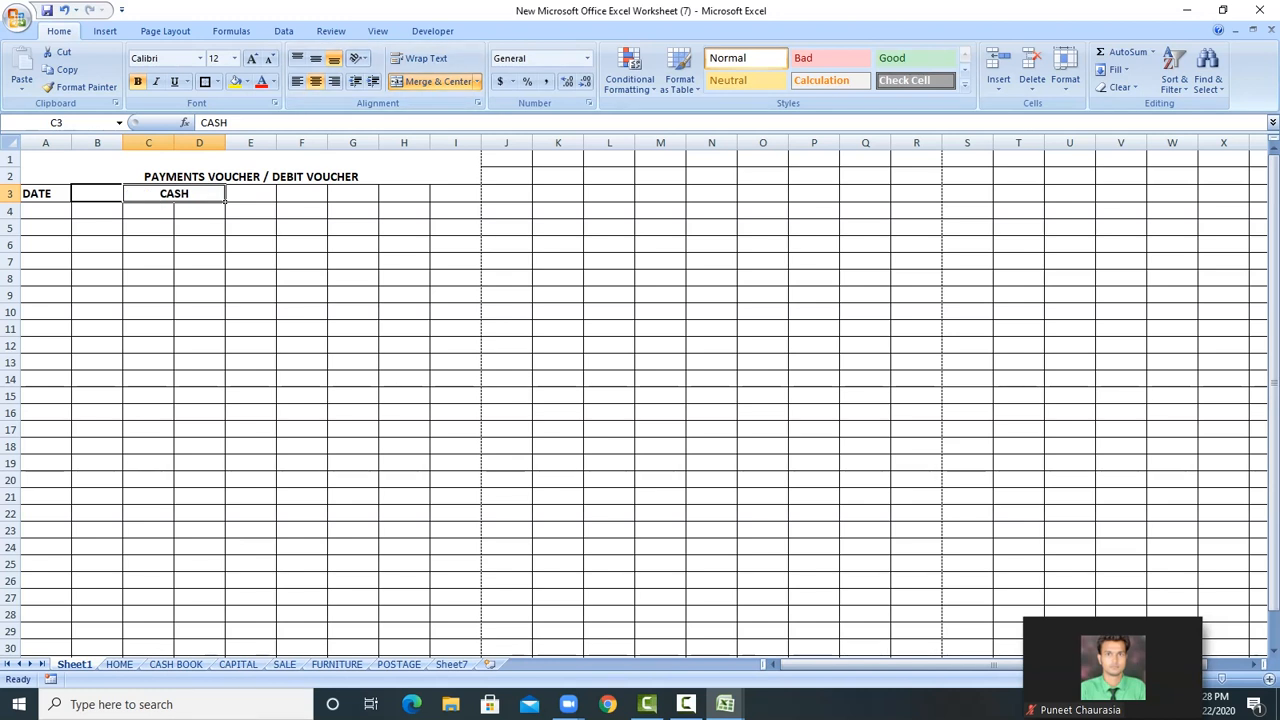
{"action": "key", "text": "F2"}
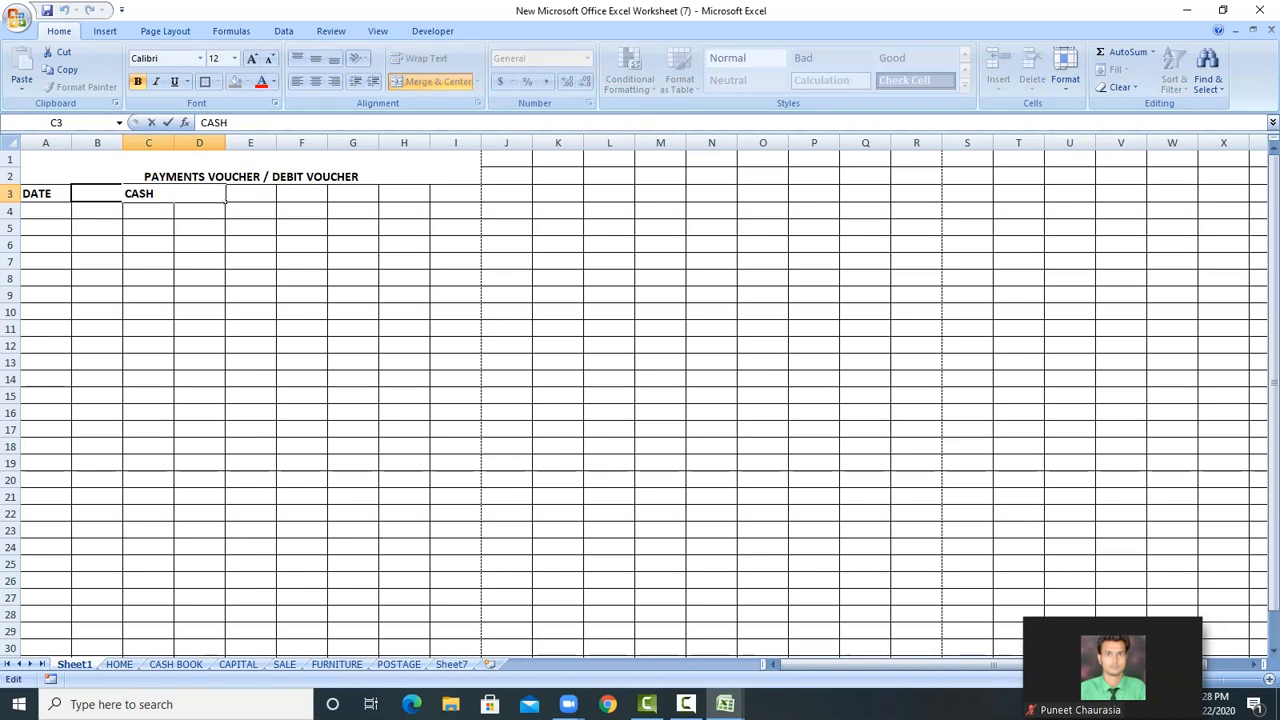
{"action": "type", "text": "O"}
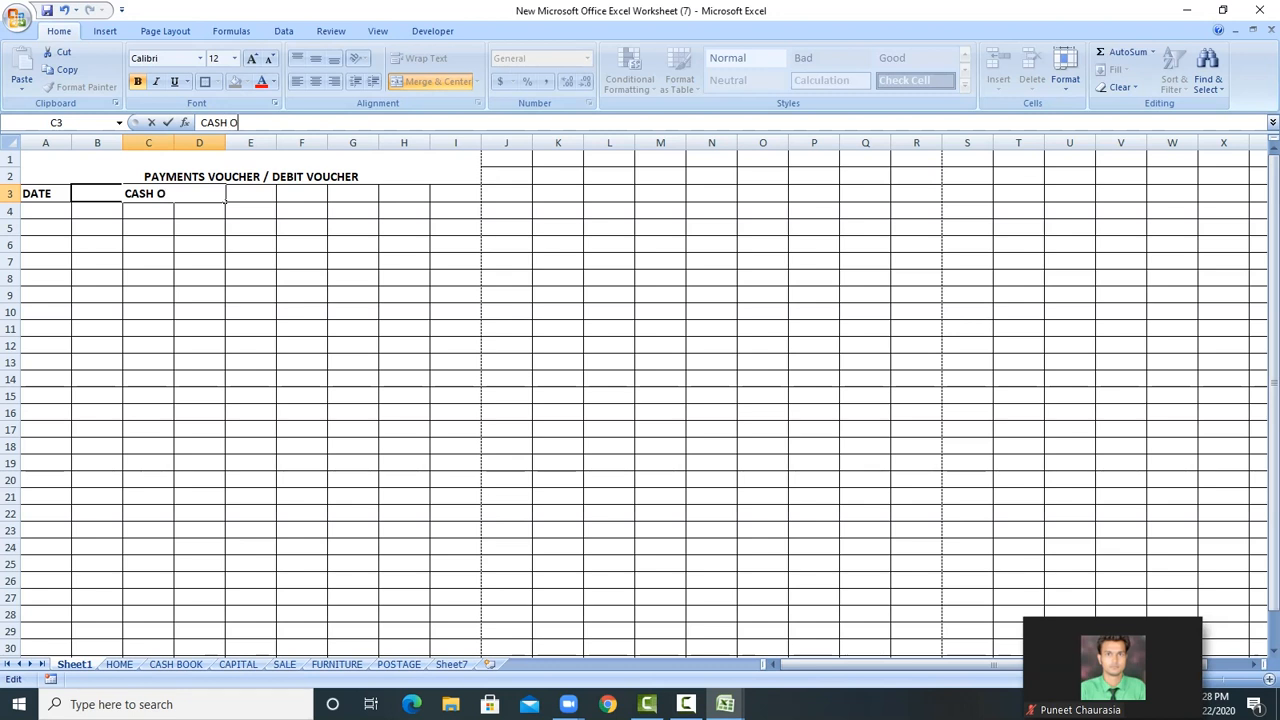
{"action": "type", "text": "R BANK"}
{"action": "key", "text": "BackSpace"}
{"action": "key", "text": "BackSpace"}
{"action": "key", "text": "BackSpace"}
{"action": "key", "text": "BackSpace"}
{"action": "key", "text": "BackSpace"}
{"action": "key", "text": "BackSpace"}
{"action": "key", "text": "BackSpace"}
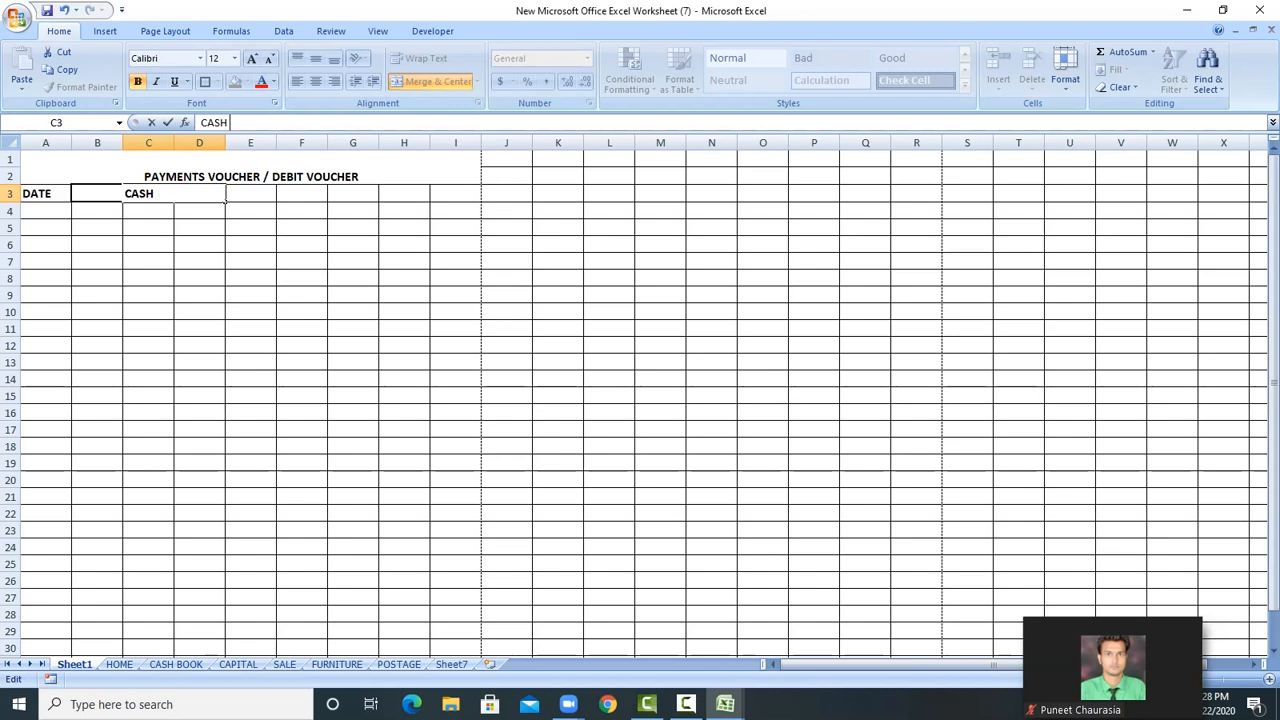
{"action": "type", "text": "/ BA"}
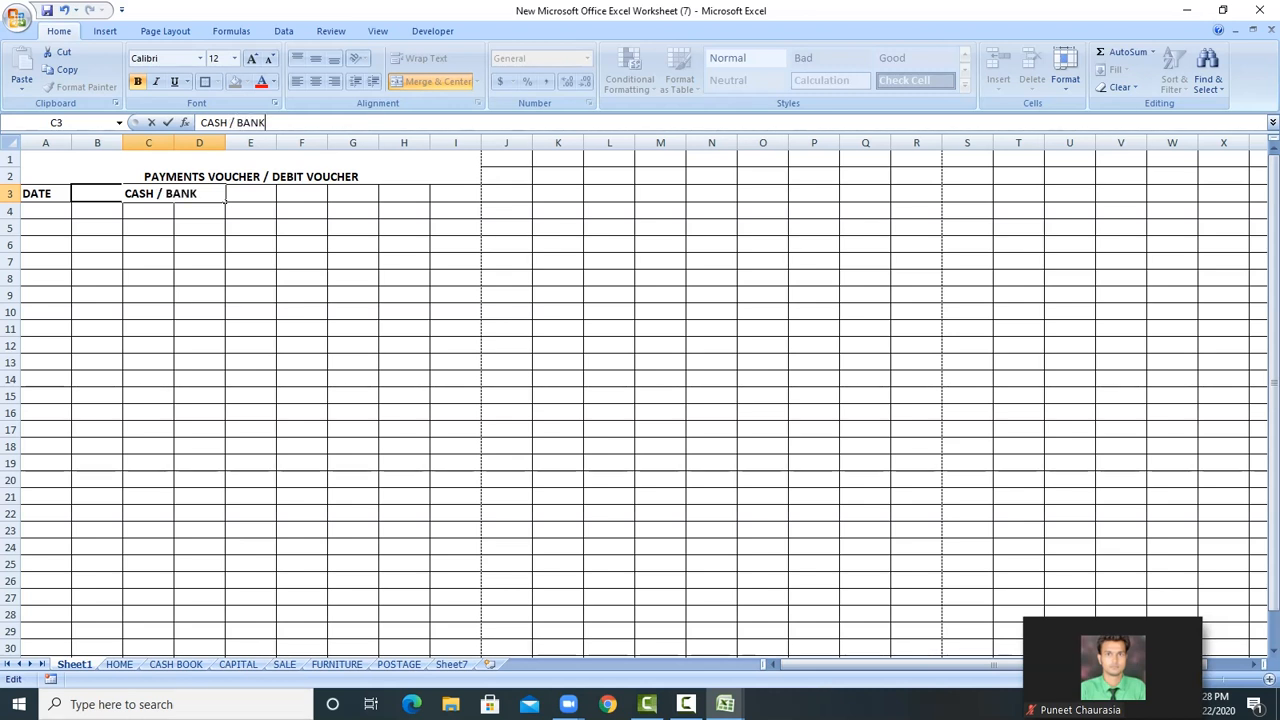
{"action": "type", "text": "NK"}
{"action": "left_click", "coordinate": [222, 297]}
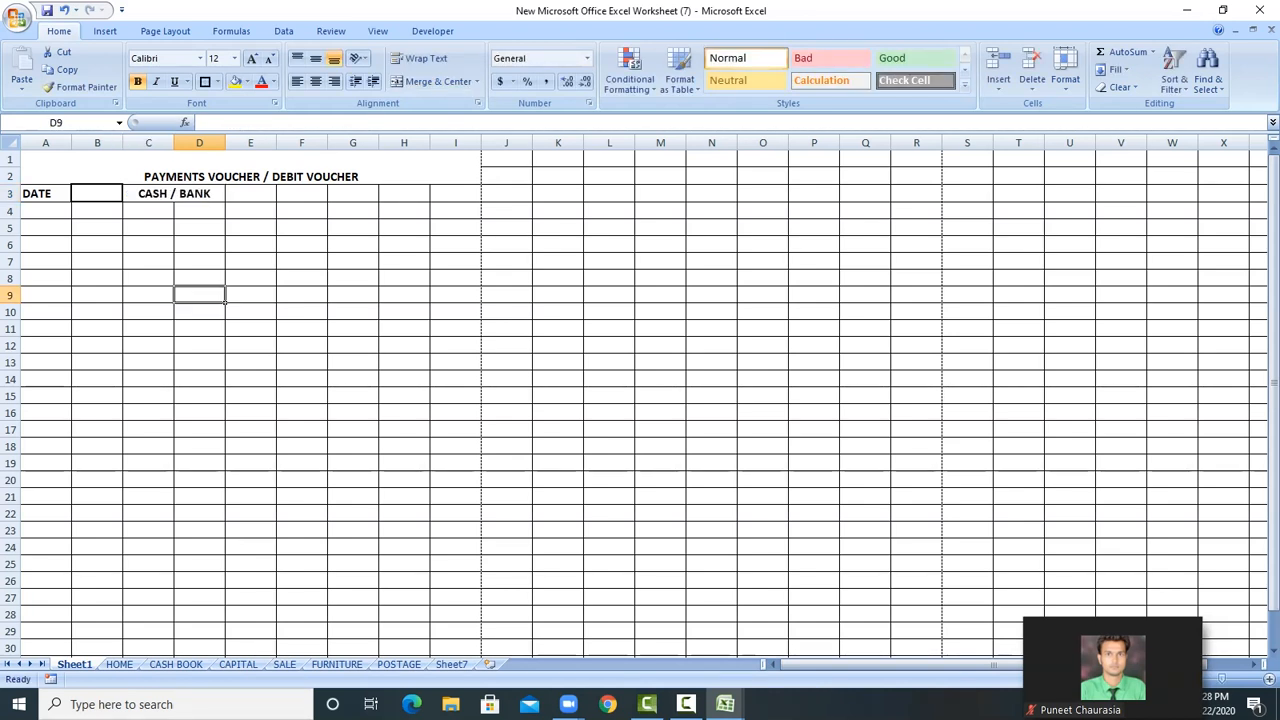
Undo the CASH / BANK label change and the merging of C3:D3
{"action": "left_click", "coordinate": [250, 193]}
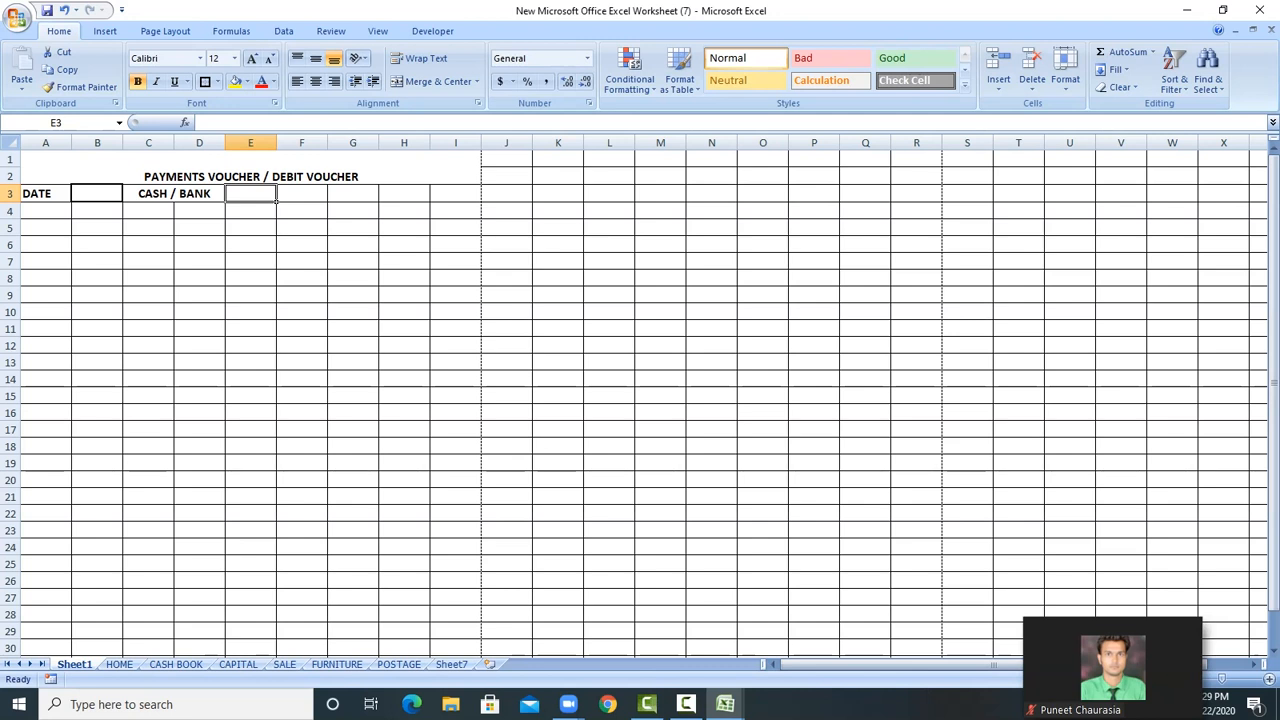
{"action": "left_click", "coordinate": [174, 193]}
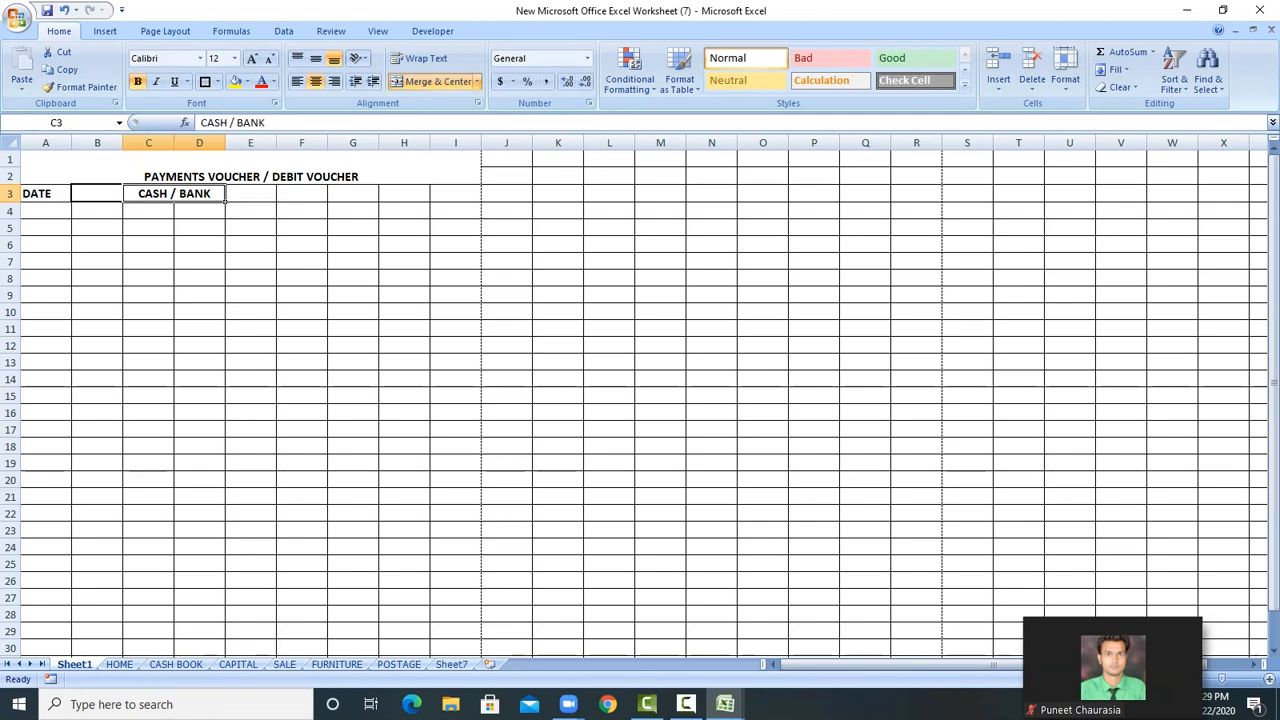
{"action": "key", "text": "ctrl+z"}
{"action": "key", "text": "ctrl+z"}
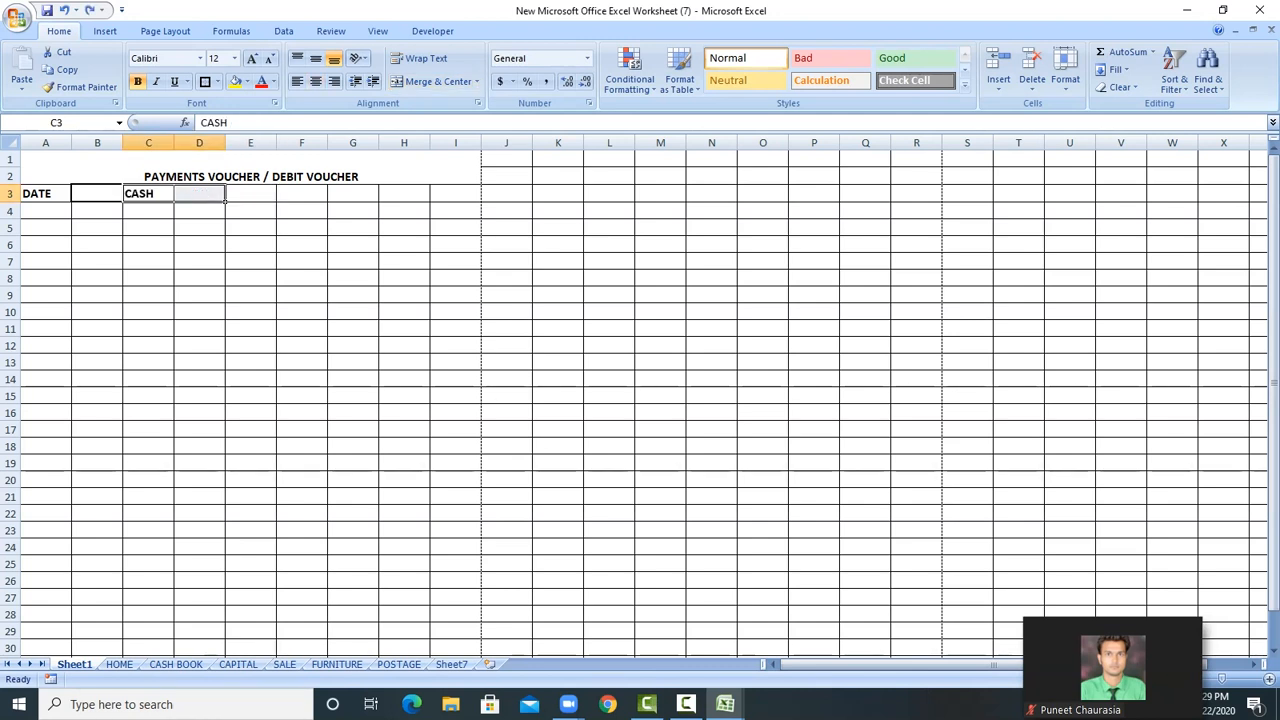
Put a thick box border around cell D3 beside the CASH label
{"action": "left_click", "coordinate": [199, 245]}
{"action": "left_click", "coordinate": [199, 193]}
{"action": "left_click", "coordinate": [205, 82]}
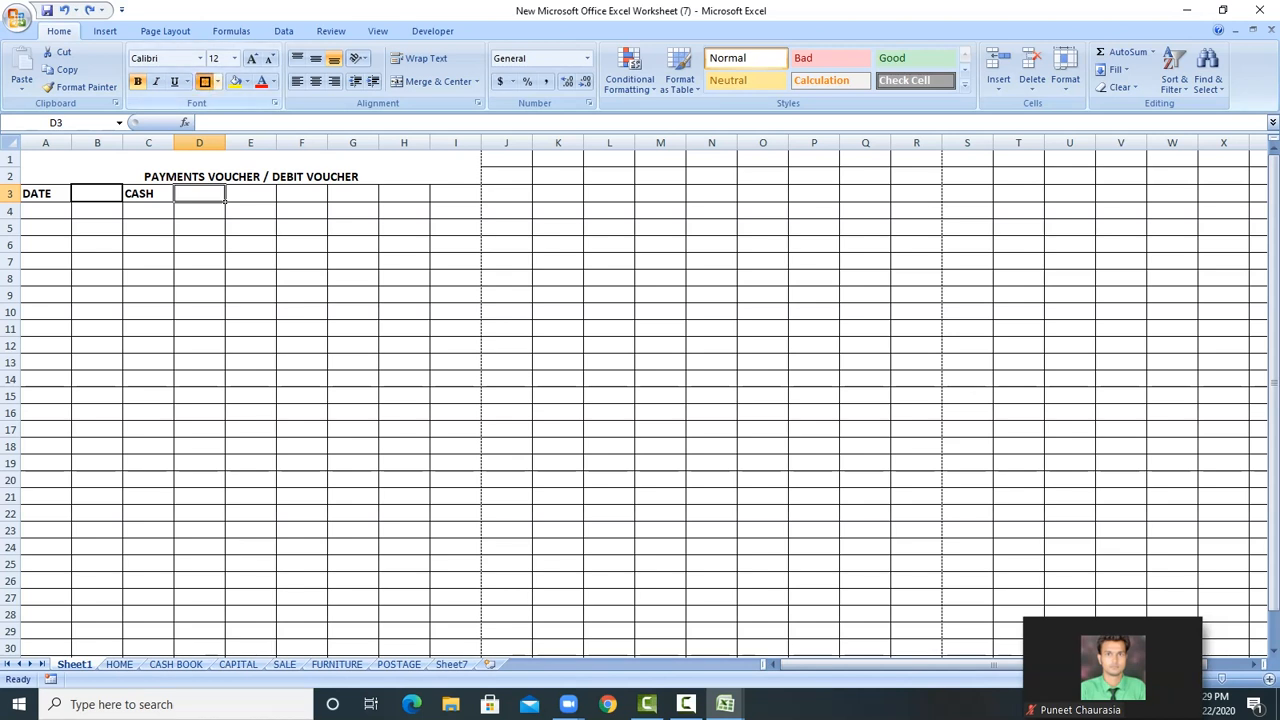
Enter the labels BANK in cell E3 and CHEQUE in cell G3
{"action": "left_click", "coordinate": [251, 193]}
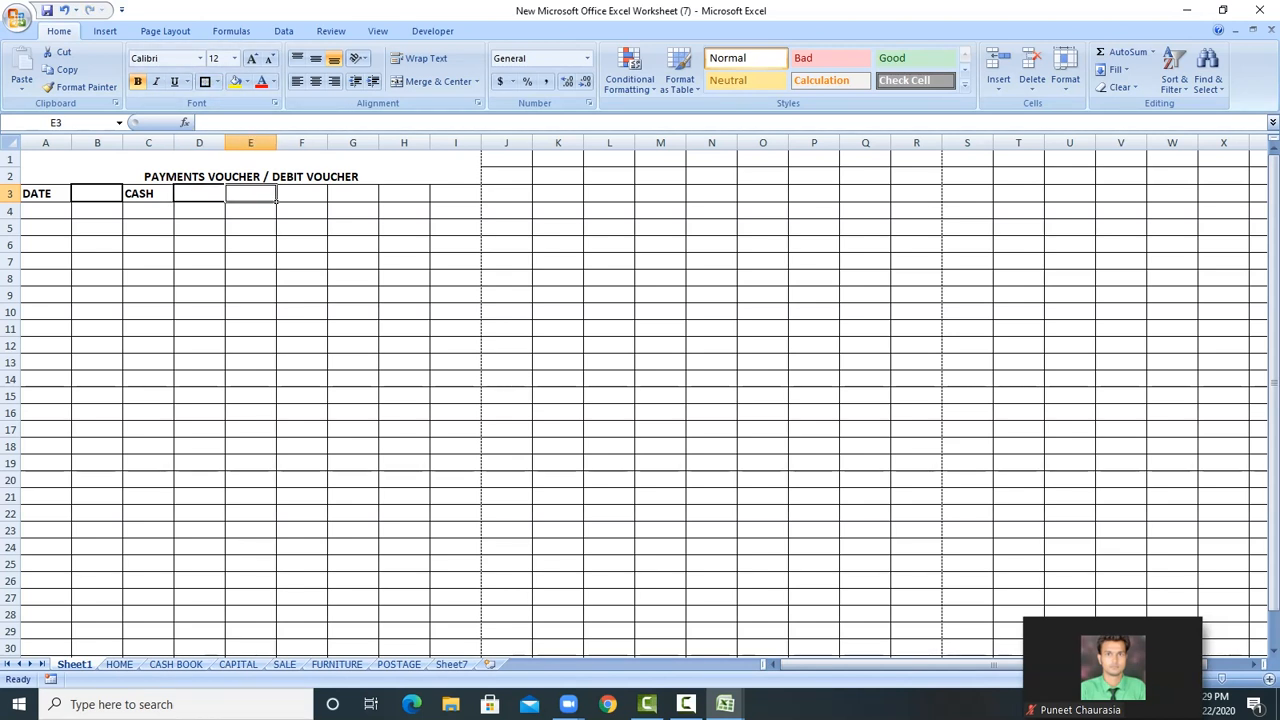
{"action": "type", "text": "BANK"}
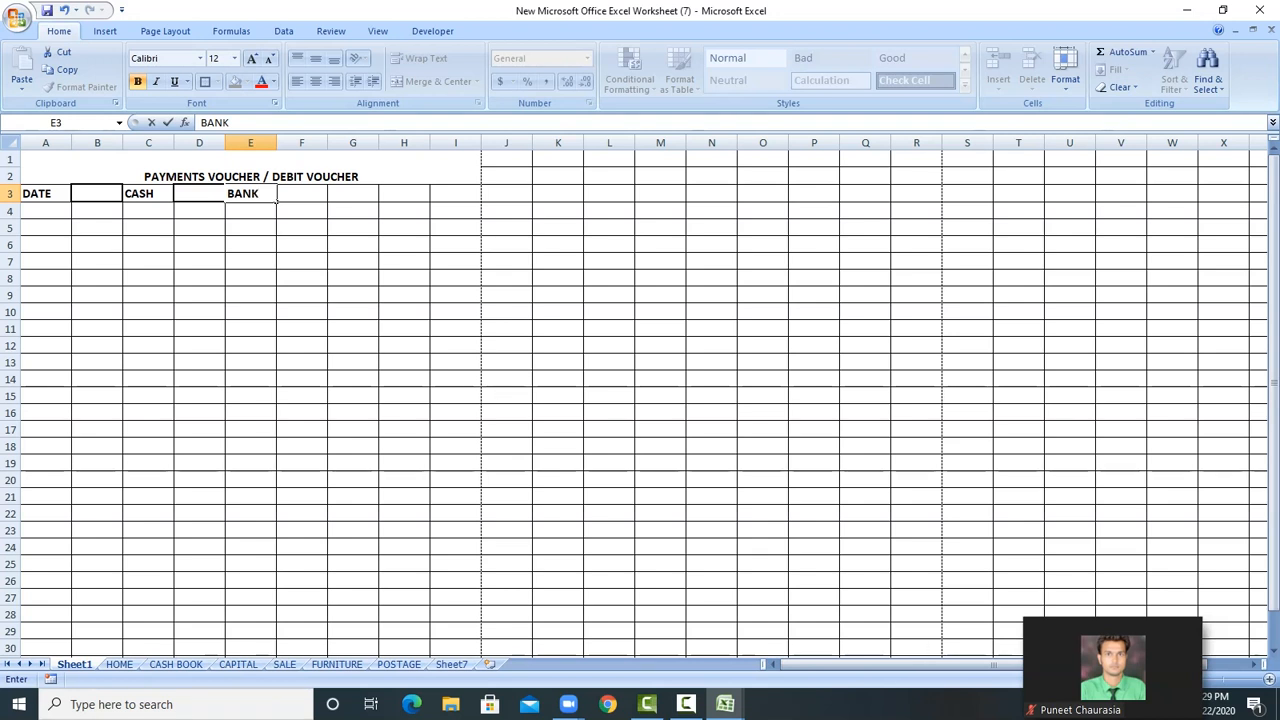
{"action": "left_click", "coordinate": [302, 228]}
{"action": "left_click", "coordinate": [302, 193]}
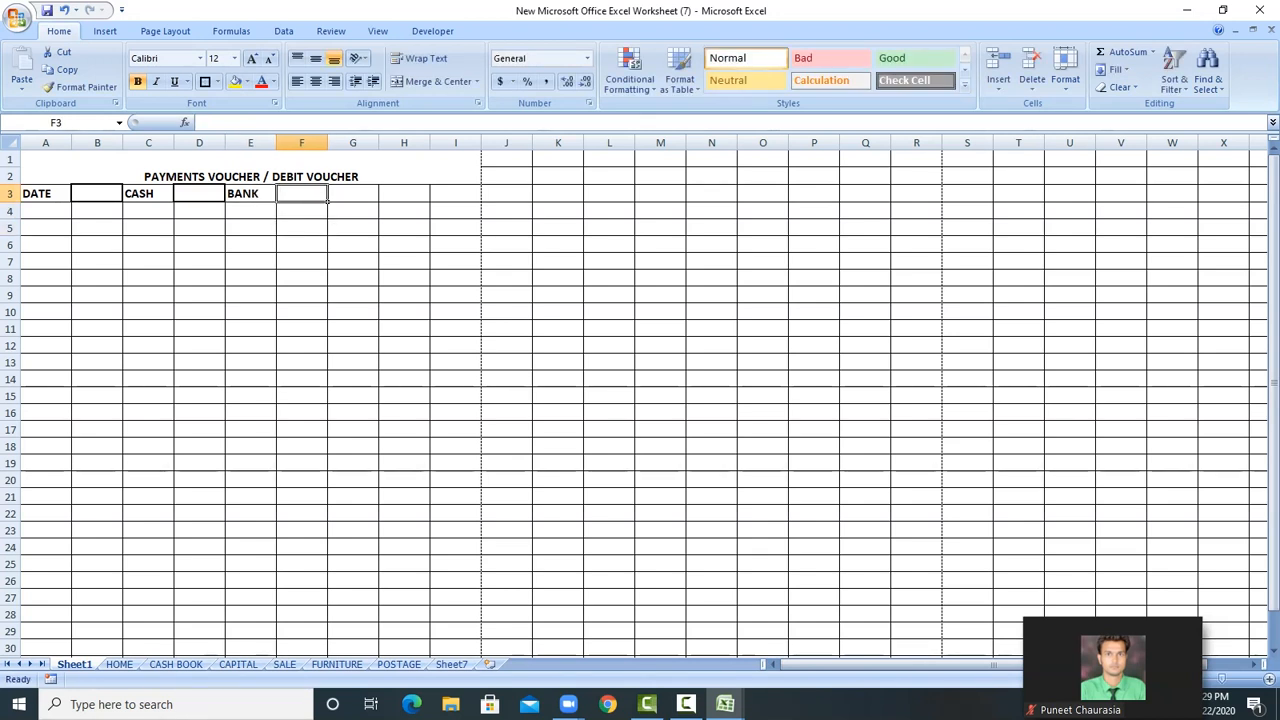
{"action": "left_click", "coordinate": [353, 193]}
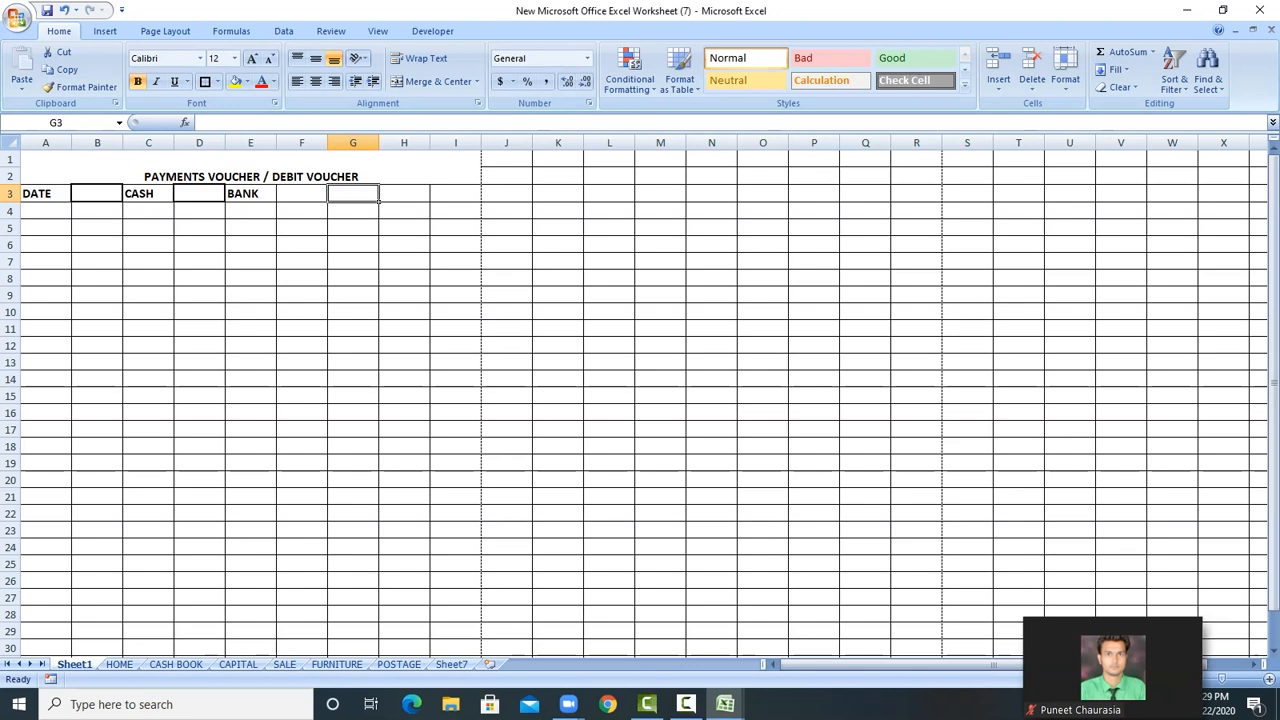
{"action": "type", "text": "CHEQUE"}
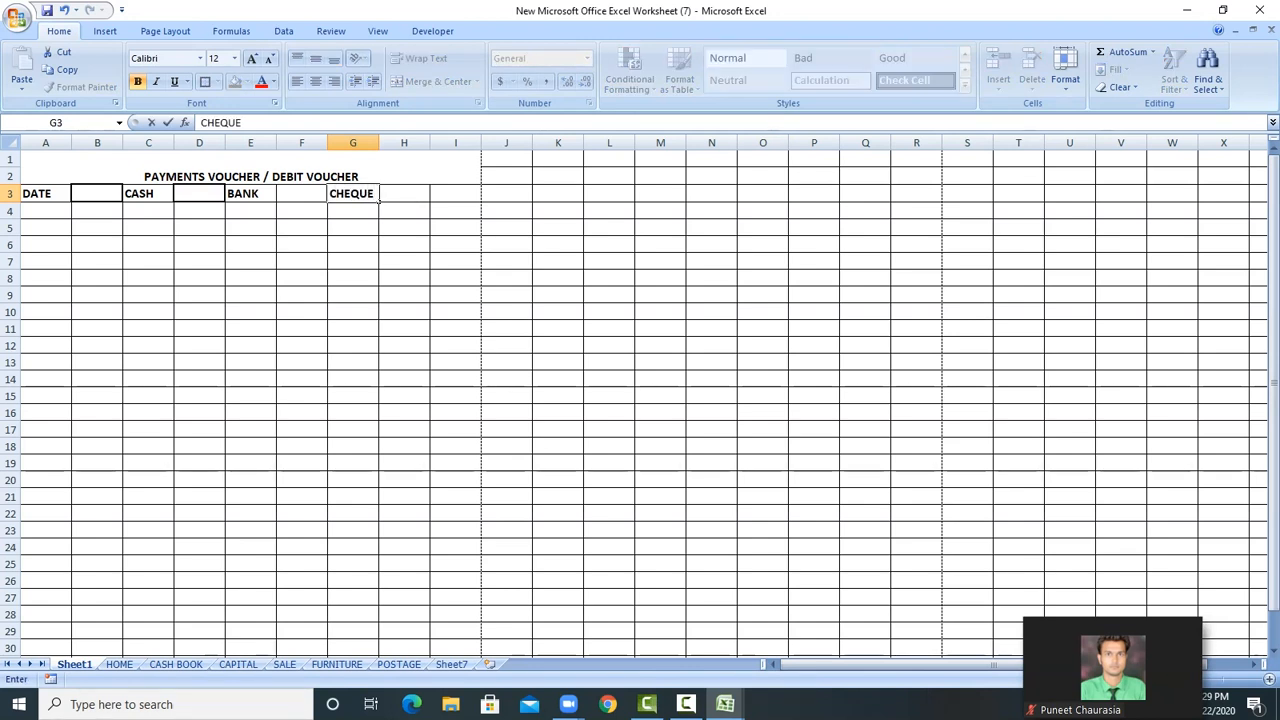
{"action": "left_click", "coordinate": [199, 236]}
Enter the voucher date 1-1-017 in cell B3
{"action": "left_click", "coordinate": [117, 196]}
{"action": "type", "text": "1-1-017"}
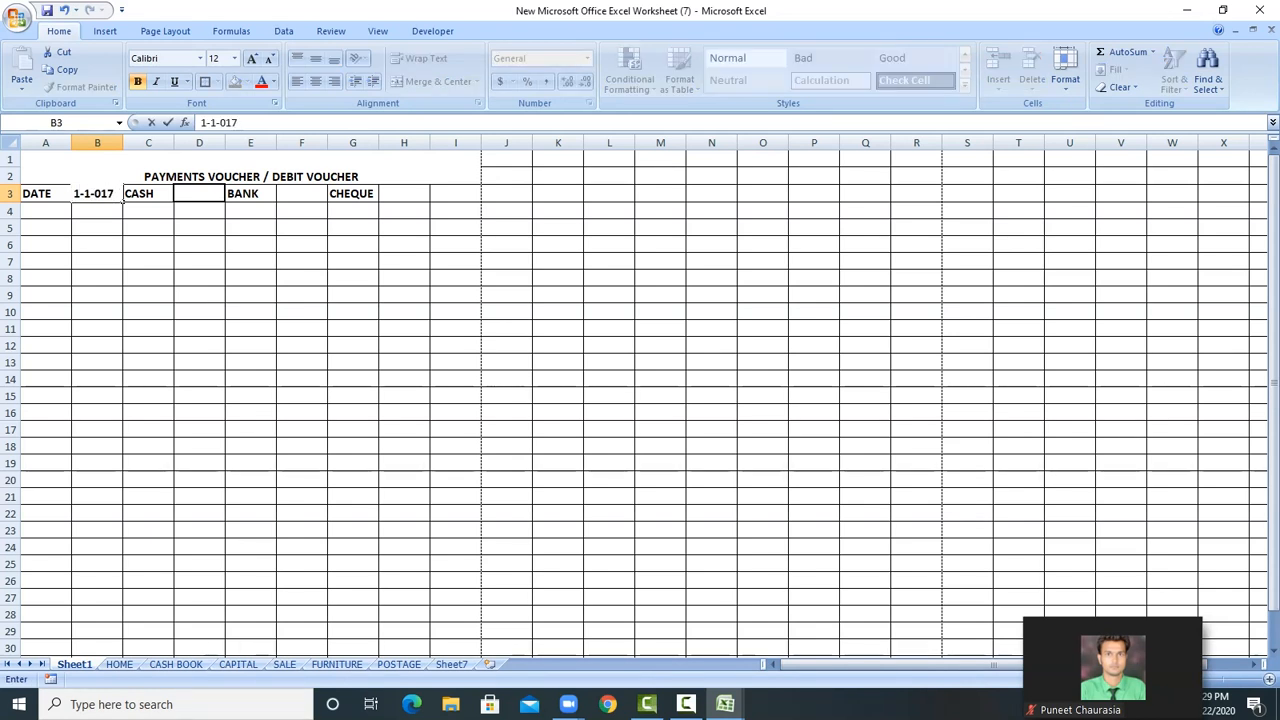
{"action": "left_click", "coordinate": [126, 197]}
Draw a small curve shape inside cell D3 beside the CASH label
{"action": "left_click", "coordinate": [222, 198]}
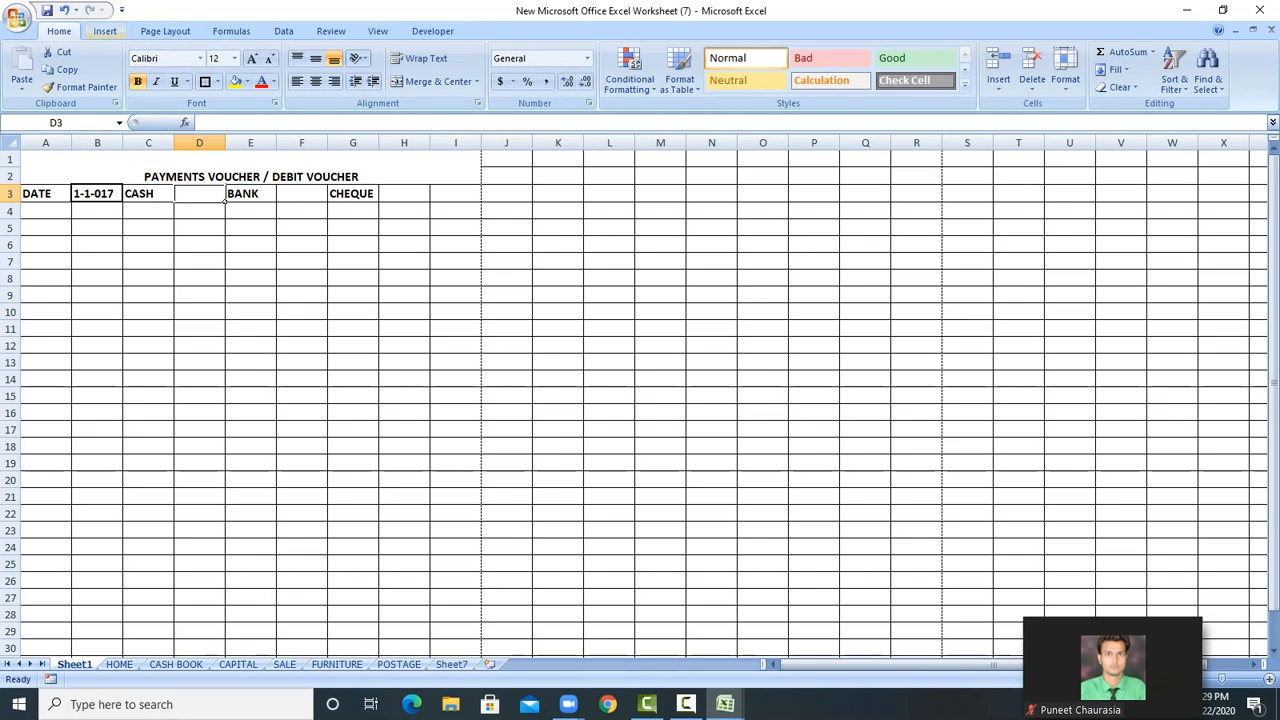
{"action": "left_click", "coordinate": [105, 31]}
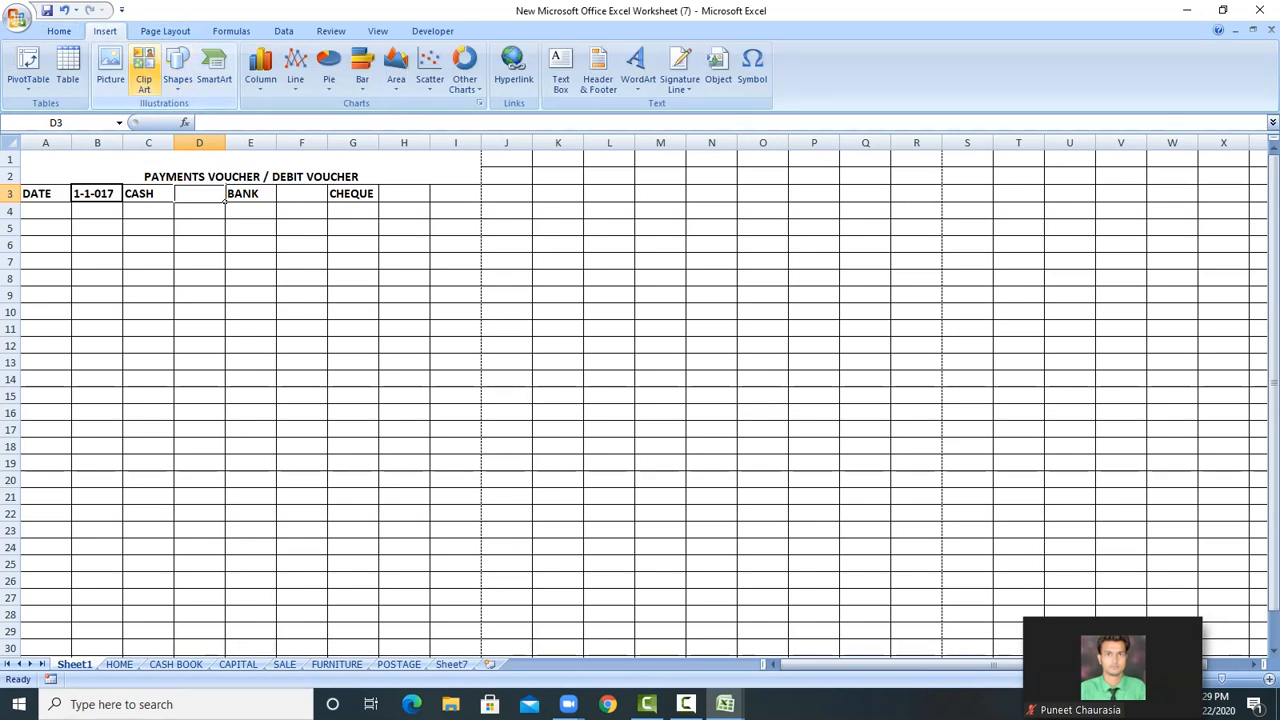
{"action": "left_click", "coordinate": [177, 70]}
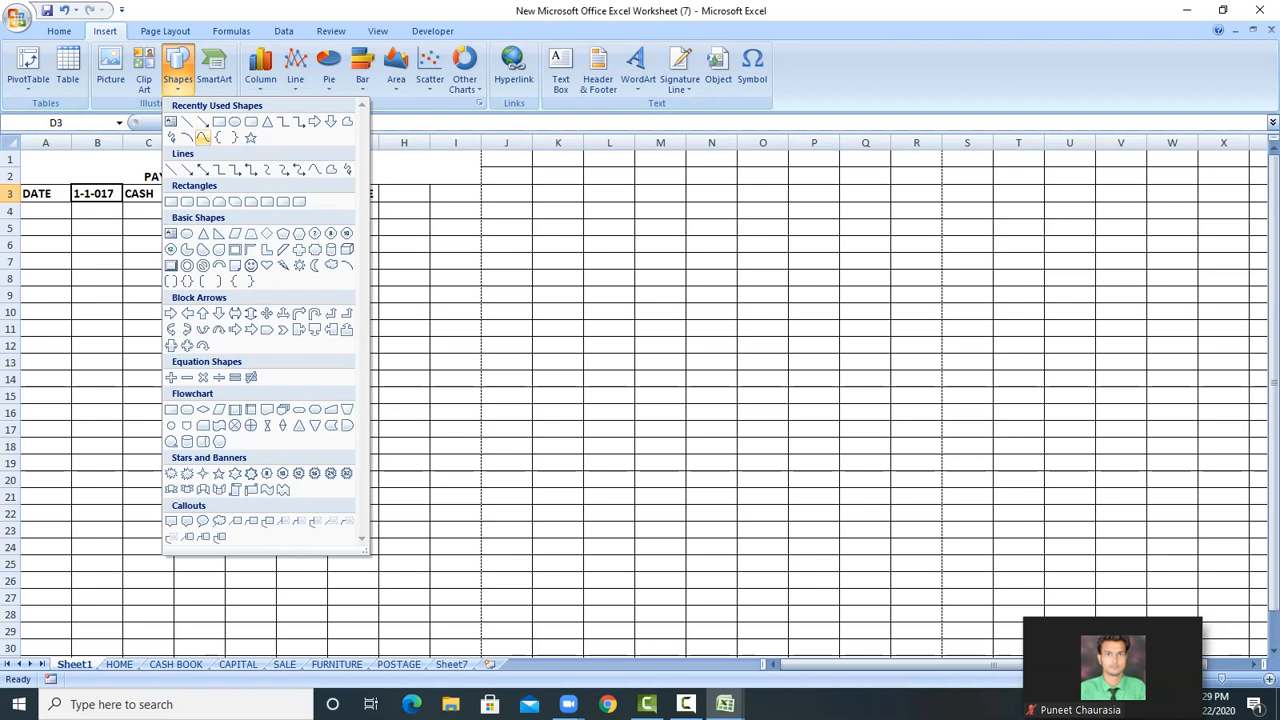
{"action": "left_click", "coordinate": [202, 137]}
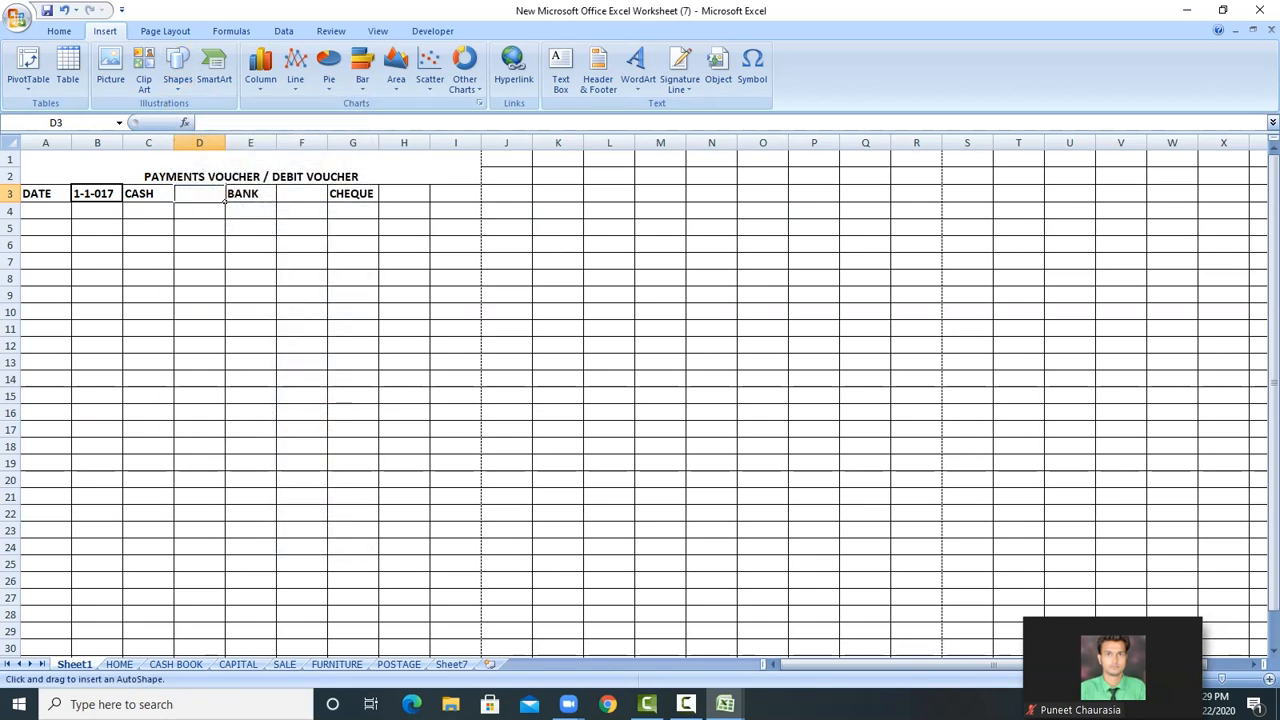
{"action": "left_click_drag", "start_coordinate": [187, 188], "coordinate": [214, 195]}
{"action": "left_click", "coordinate": [200, 228]}
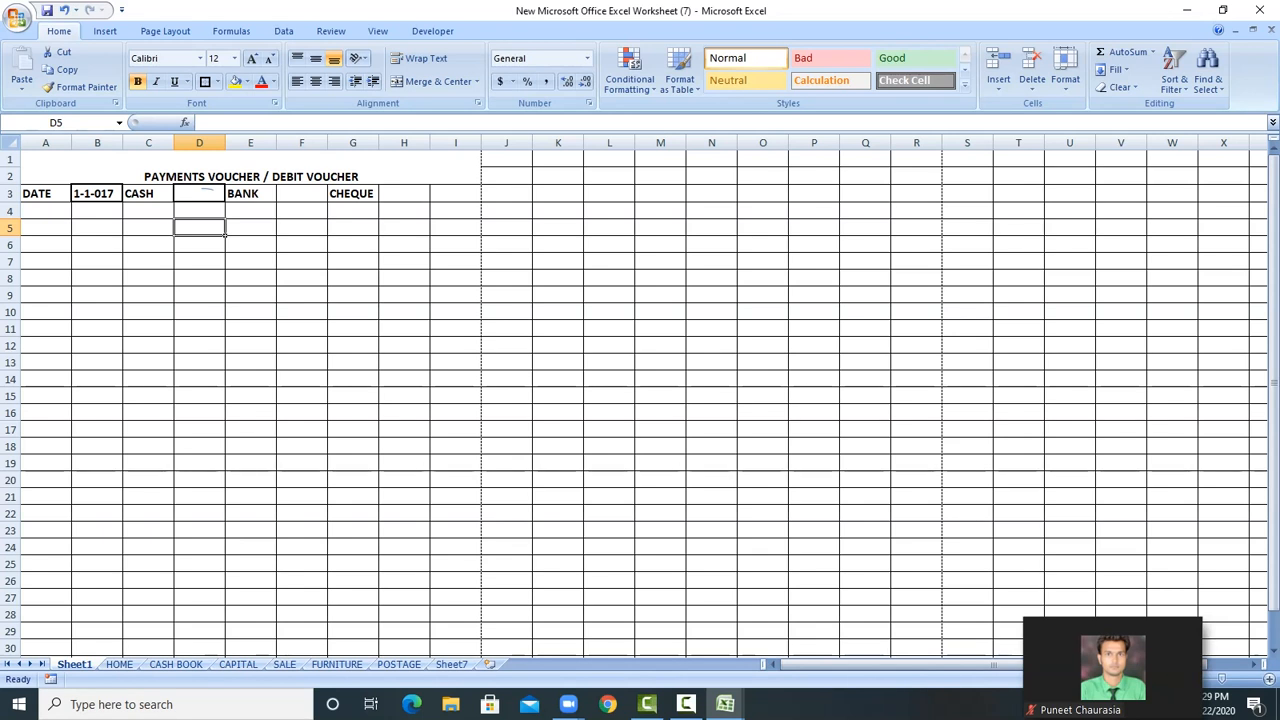
Change the label in cell E3 to BANK A/C and widen column E to fit it
{"action": "left_click", "coordinate": [302, 194]}
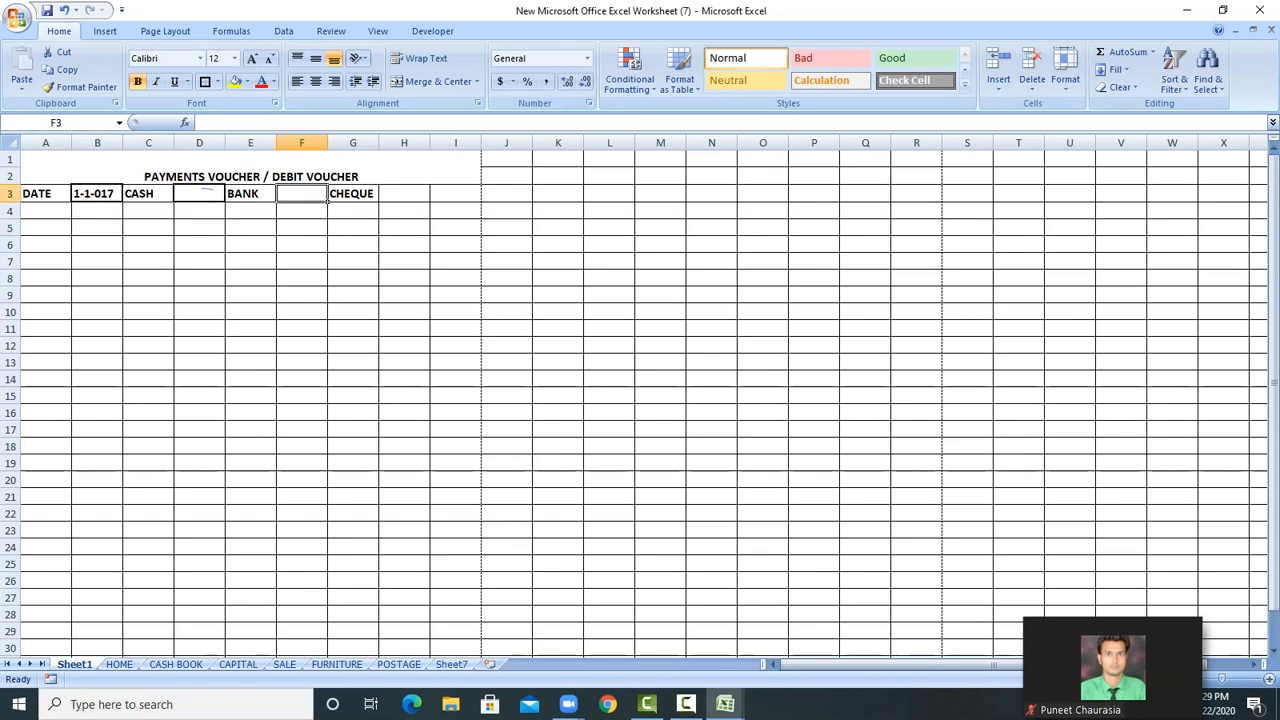
{"action": "left_click", "coordinate": [250, 194]}
{"action": "double_click", "coordinate": [276, 197]}
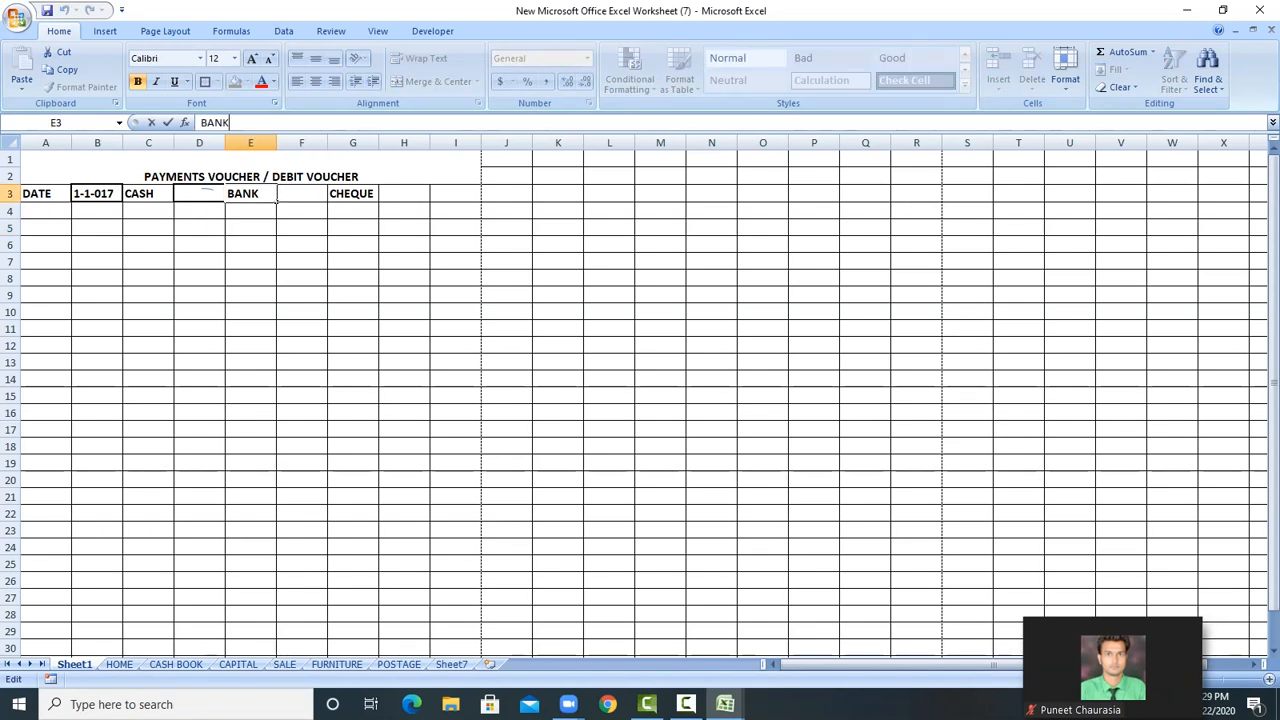
{"action": "type", "text": "A/C"}
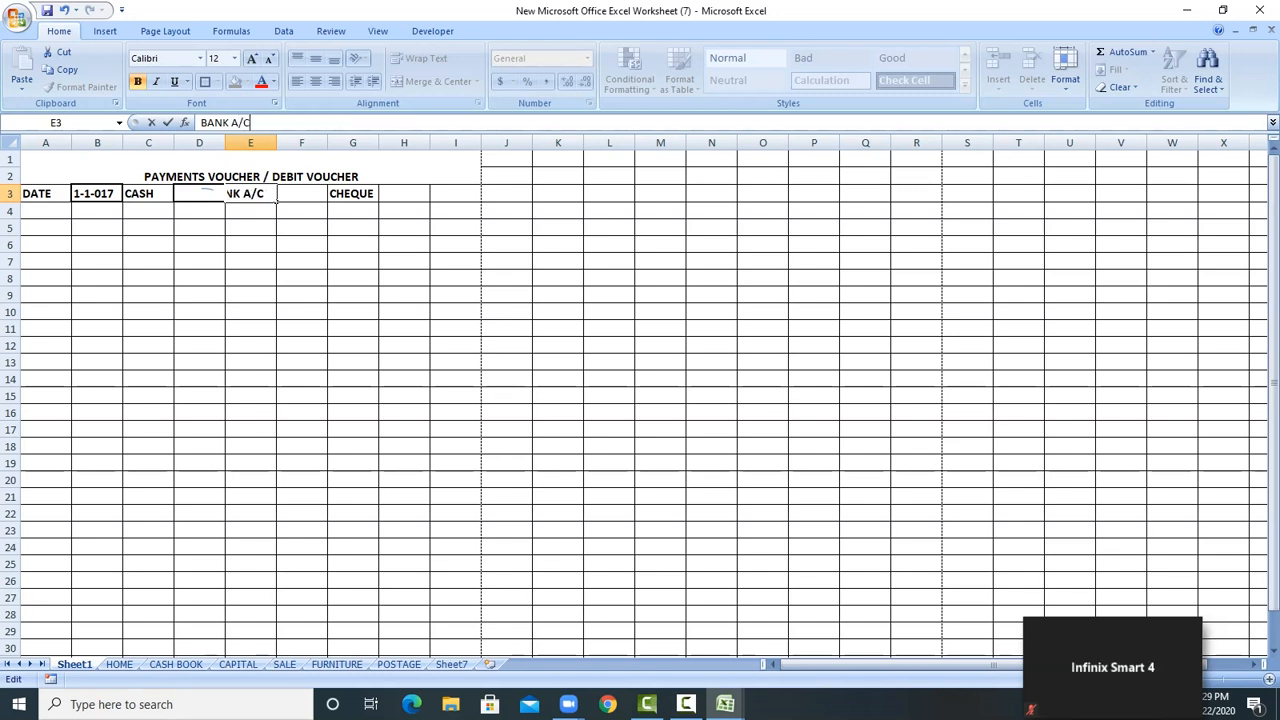
{"action": "left_click", "coordinate": [352, 279]}
{"action": "left_click", "coordinate": [250, 194]}
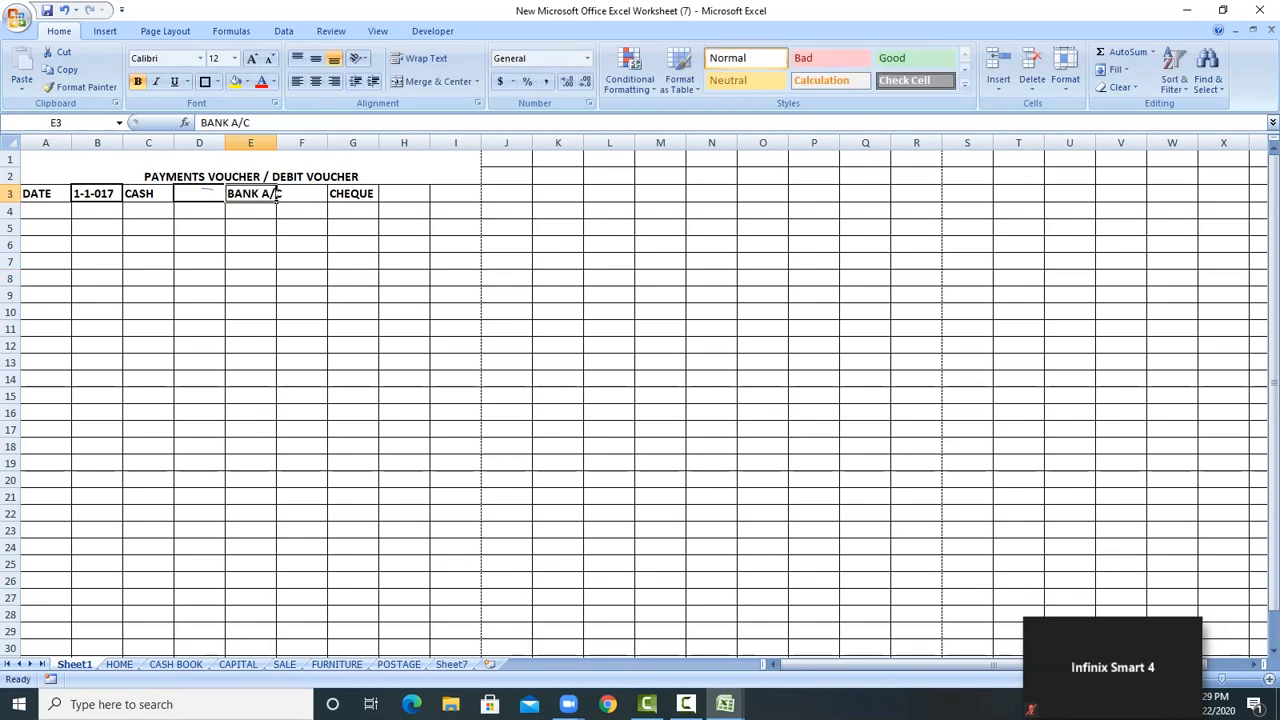
{"action": "left_click_drag", "start_coordinate": [276, 143], "coordinate": [288, 143]}
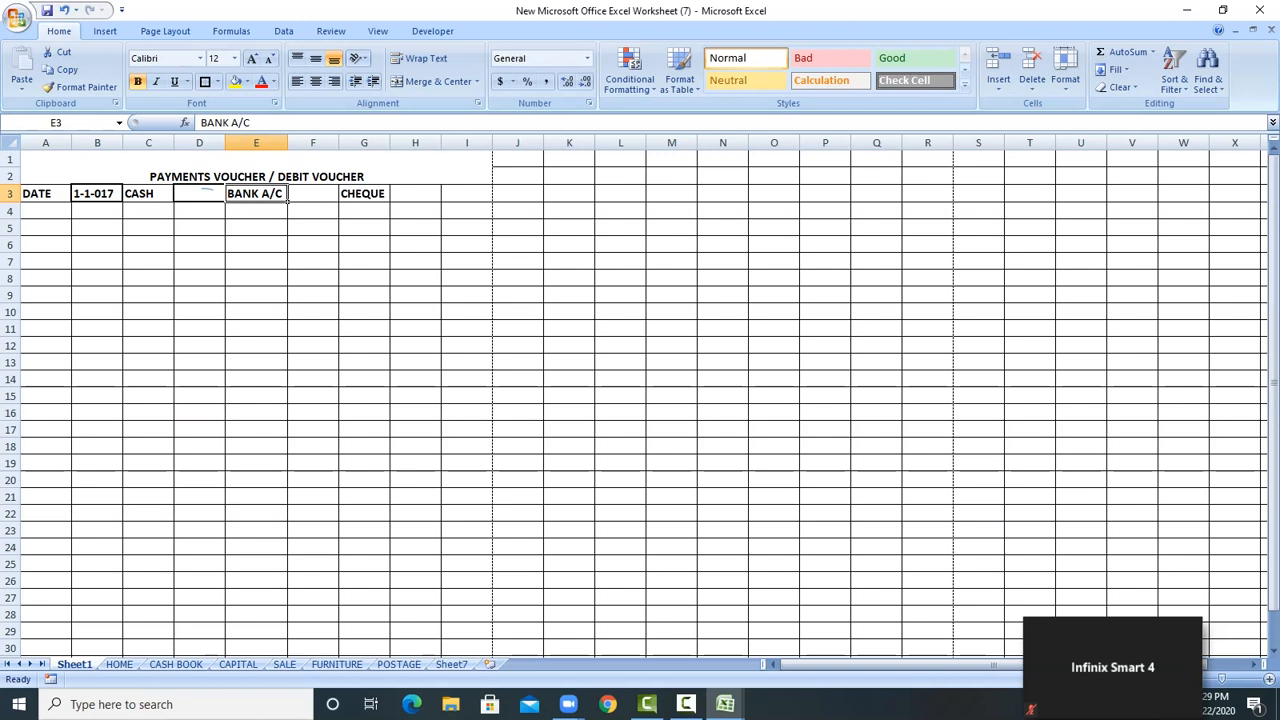
Enter the bank account number in cell F3 and the cheque number in cell H3
{"action": "left_click", "coordinate": [332, 198]}
{"action": "type", "text": "1"}
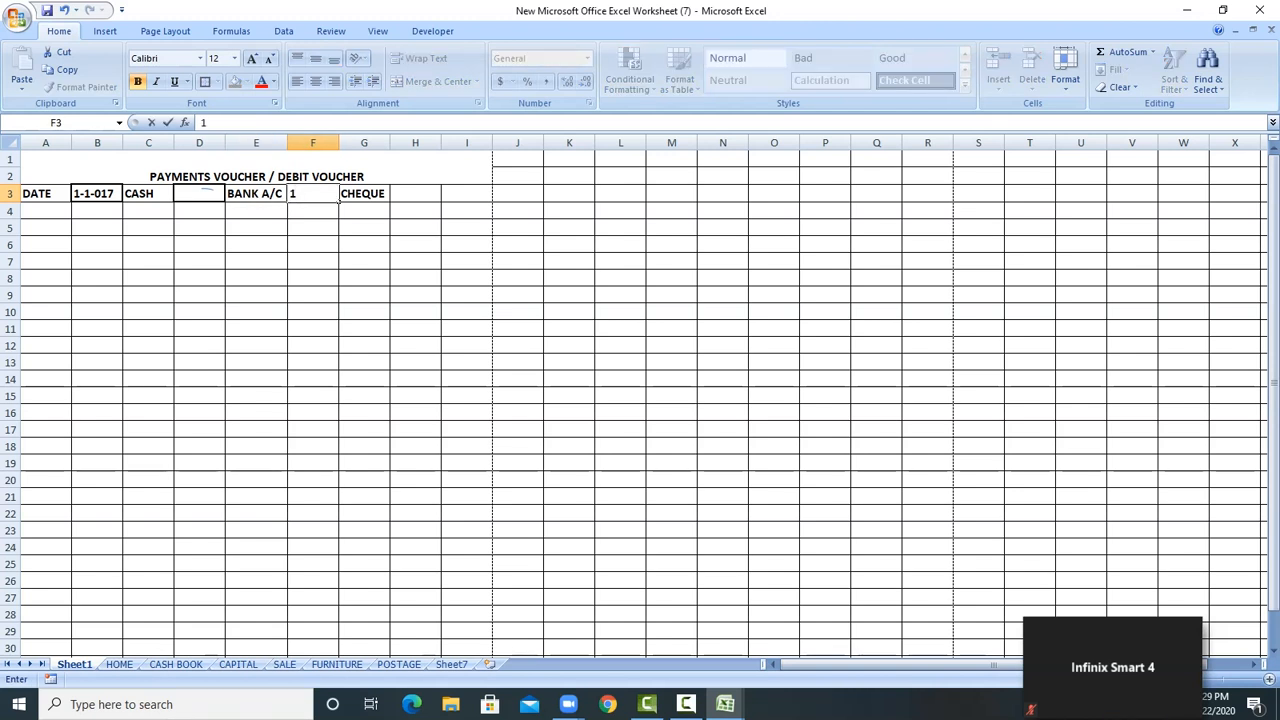
{"action": "type", "text": "666"}
{"action": "left_click", "coordinate": [414, 305]}
{"action": "left_click", "coordinate": [414, 195]}
{"action": "type", "text": "373701"}
{"action": "left_click", "coordinate": [415, 295]}
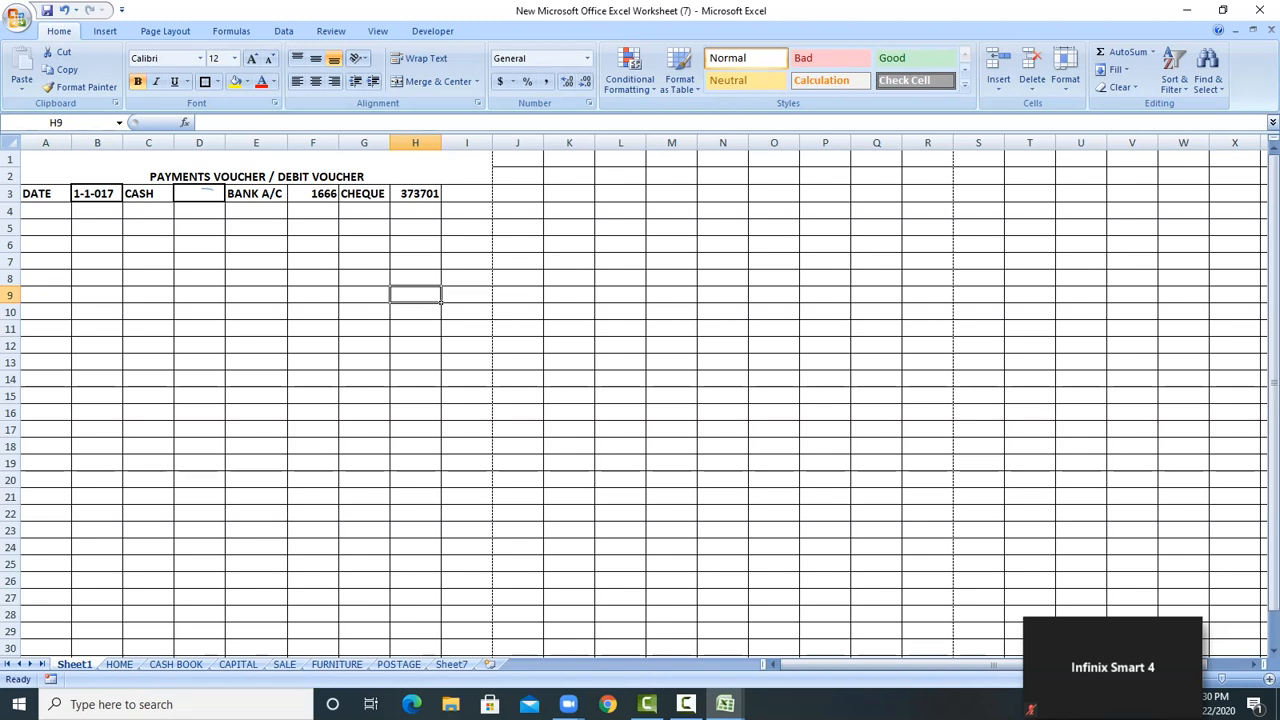
Merge and center cells A4:C4 and enter the label PAID TO: in them
{"action": "left_click_drag", "start_coordinate": [46, 211], "coordinate": [148, 211]}
{"action": "left_click", "coordinate": [432, 81]}
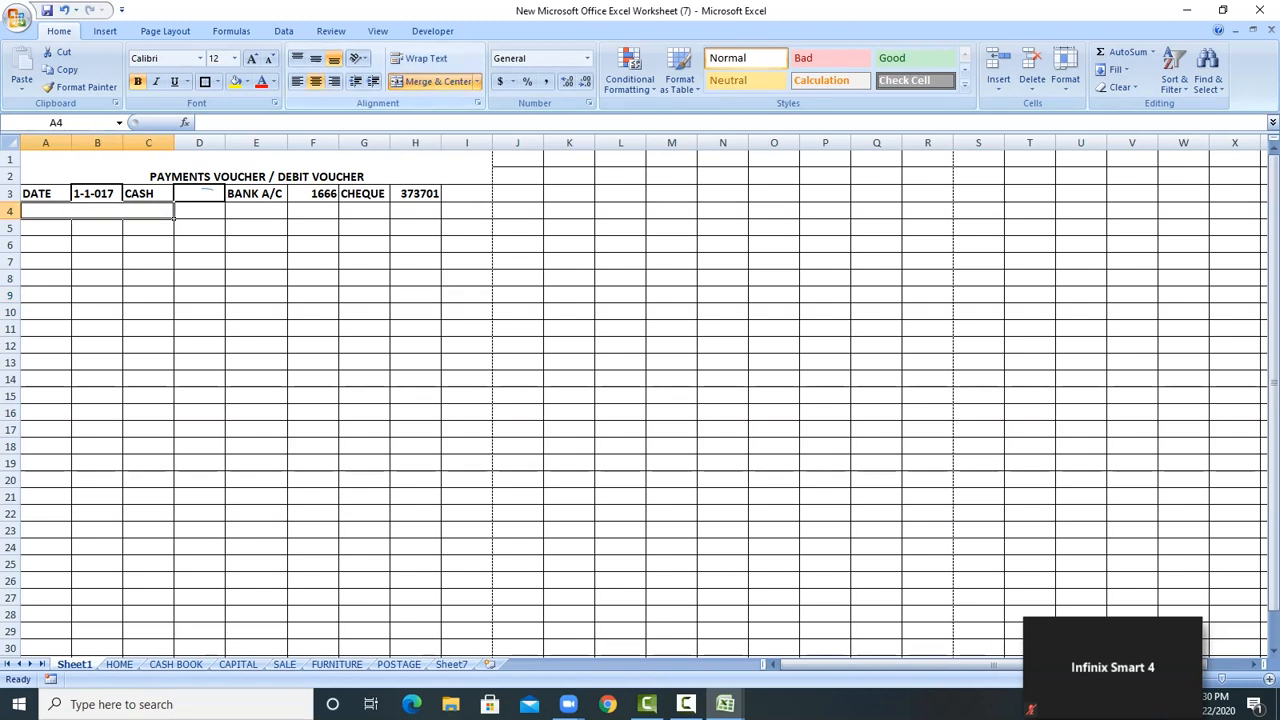
{"action": "type", "text": "PAID"}
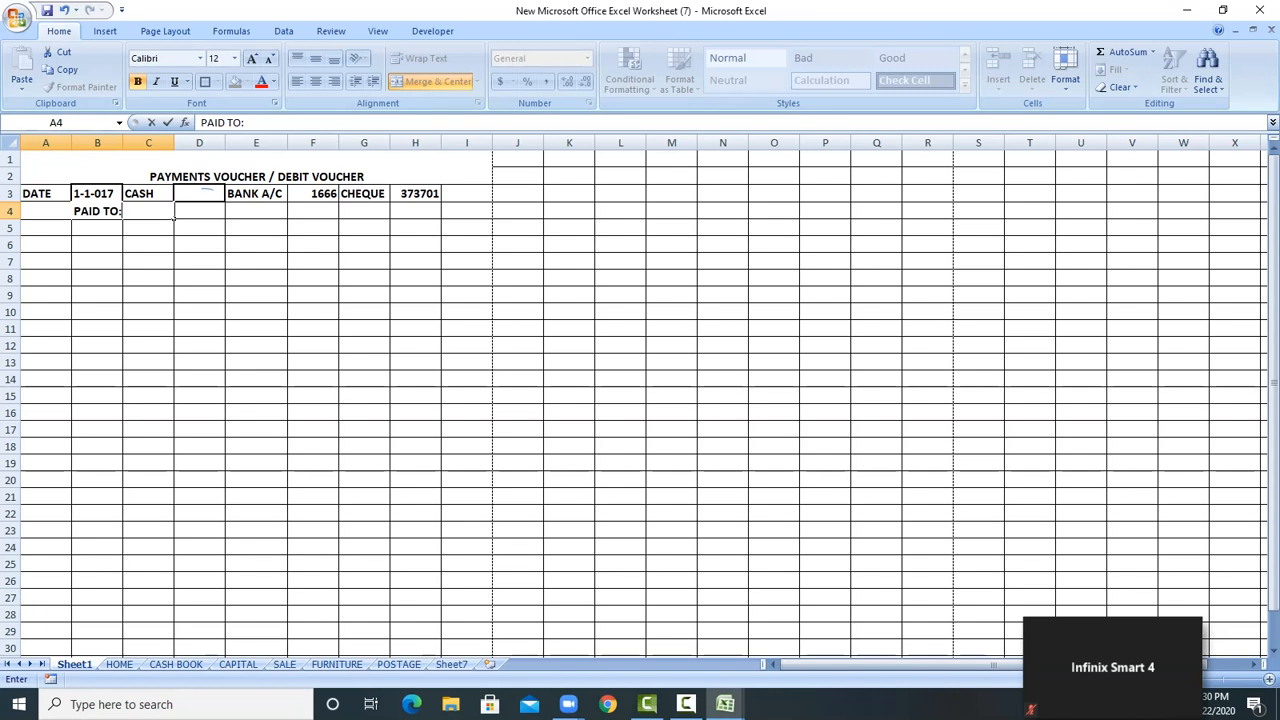
{"action": "type", "text": " TO:"}
{"action": "key", "text": "Return"}
{"action": "left_click_drag", "start_coordinate": [172, 212], "coordinate": [480, 213]}
{"action": "left_click", "coordinate": [434, 81]}
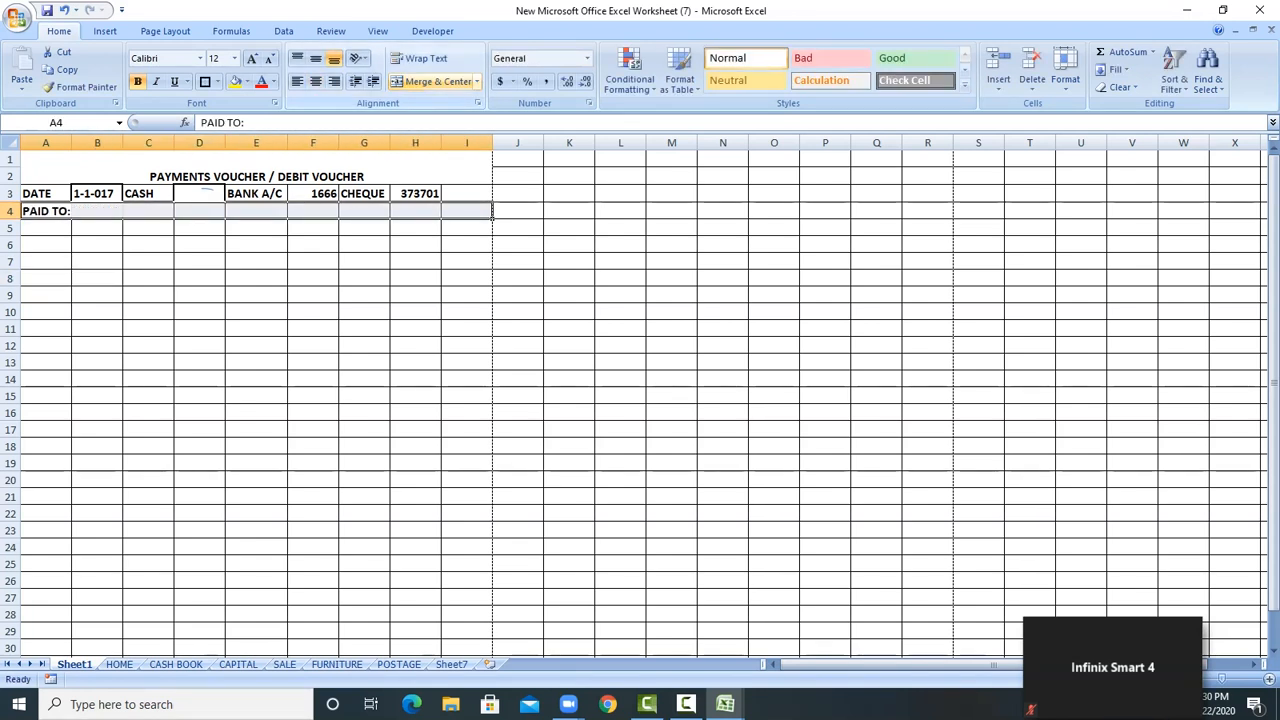
{"action": "left_click", "coordinate": [434, 81]}
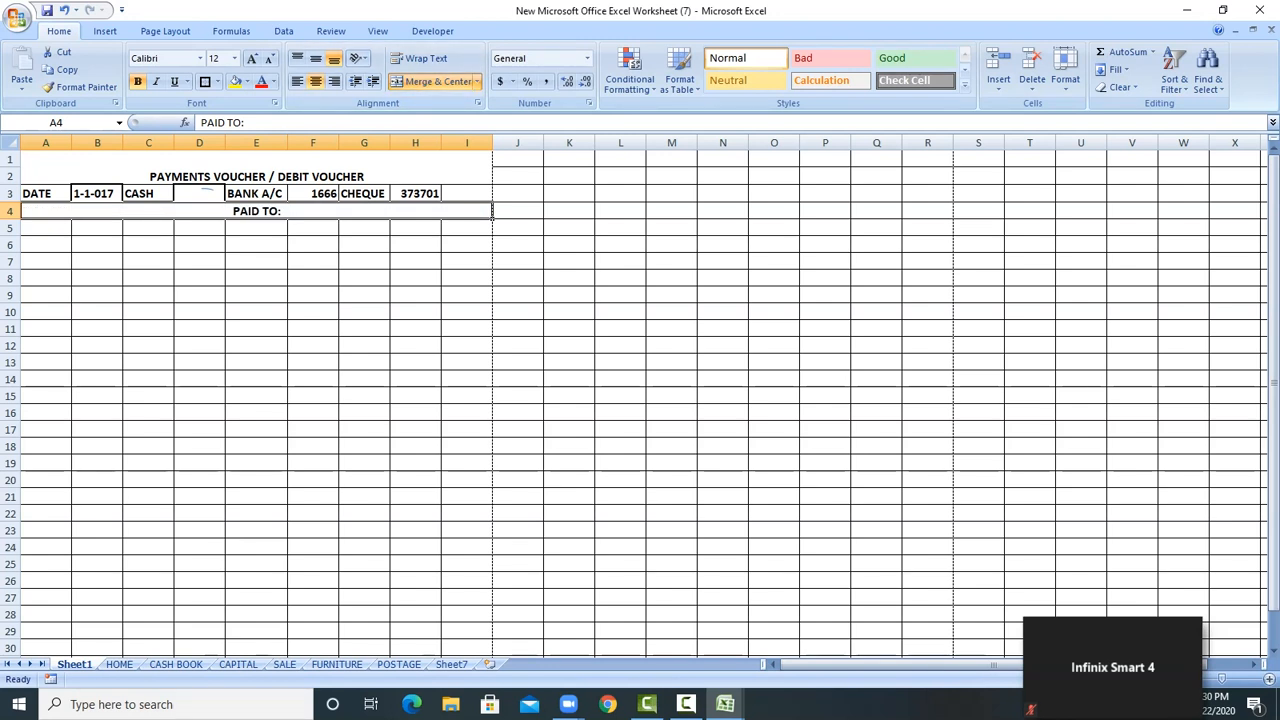
{"action": "left_click", "coordinate": [434, 81]}
{"action": "left_click", "coordinate": [199, 312]}
Merge and center cells D4:I4, and right-align the PAID TO: label in A4:C4
{"action": "left_click_drag", "start_coordinate": [45, 211], "coordinate": [492, 215]}
{"action": "left_click", "coordinate": [434, 81]}
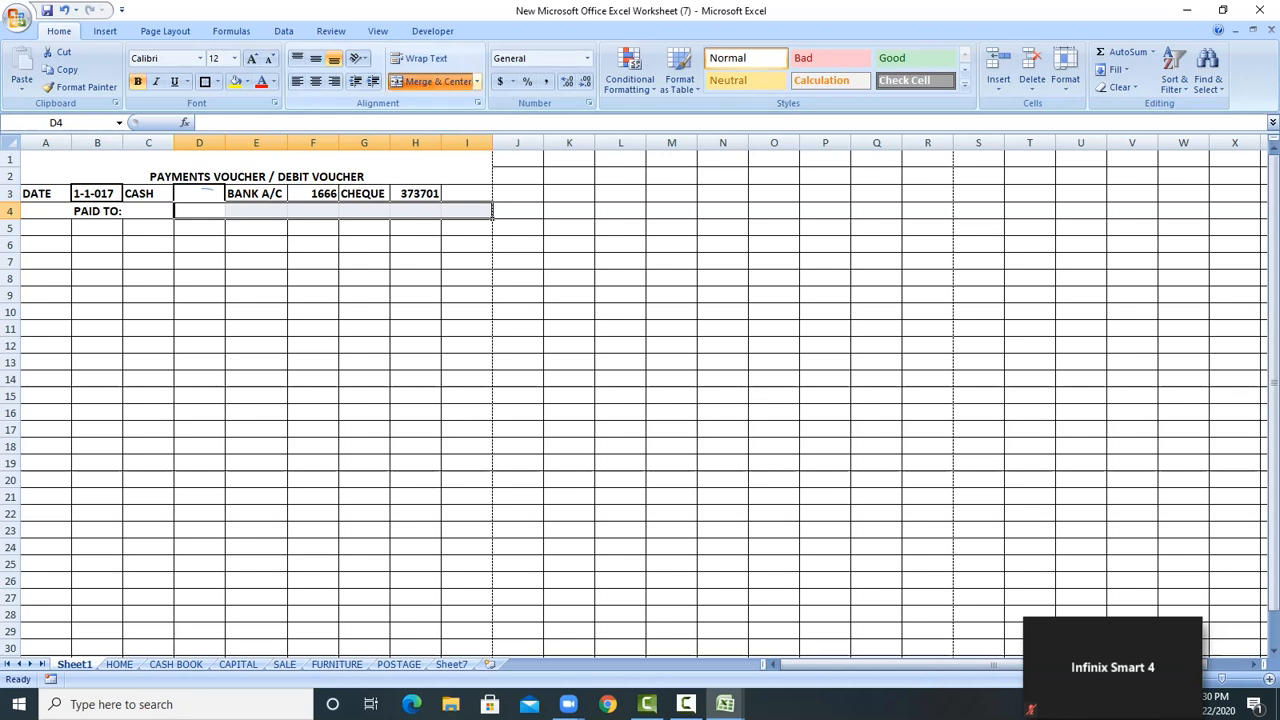
{"action": "left_click", "coordinate": [434, 81]}
{"action": "left_click", "coordinate": [97, 211]}
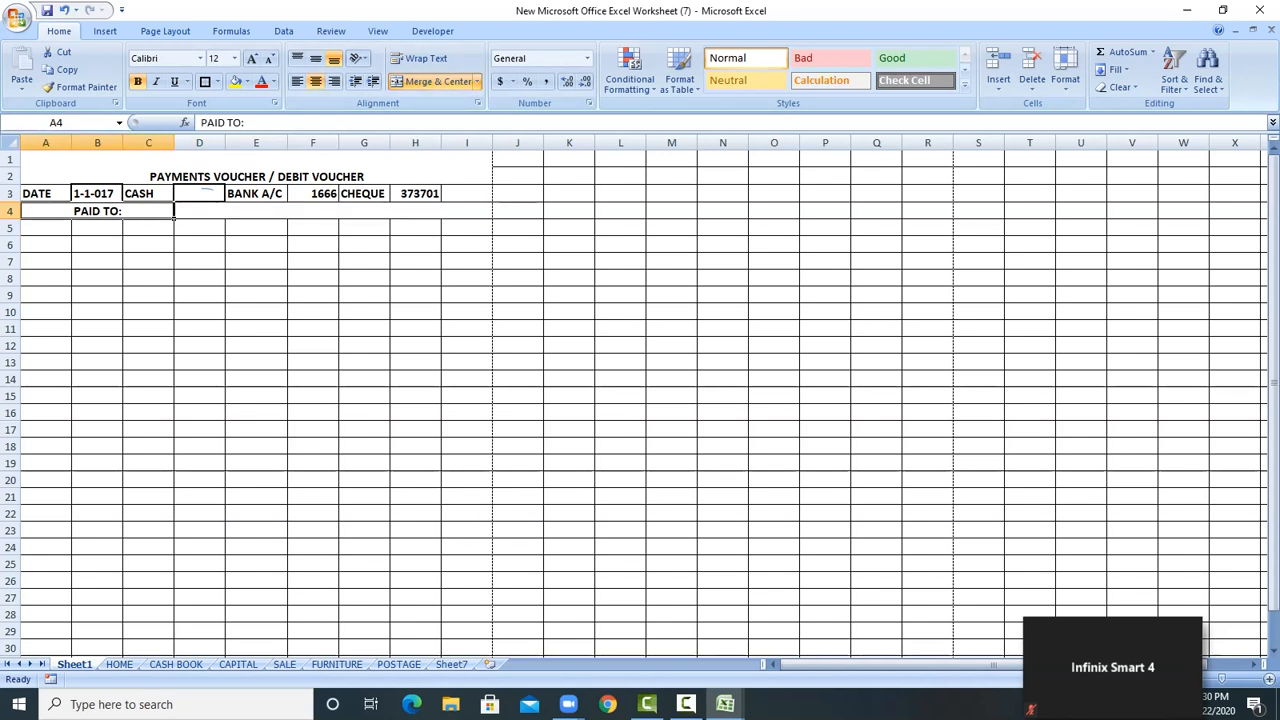
{"action": "left_click", "coordinate": [334, 81]}
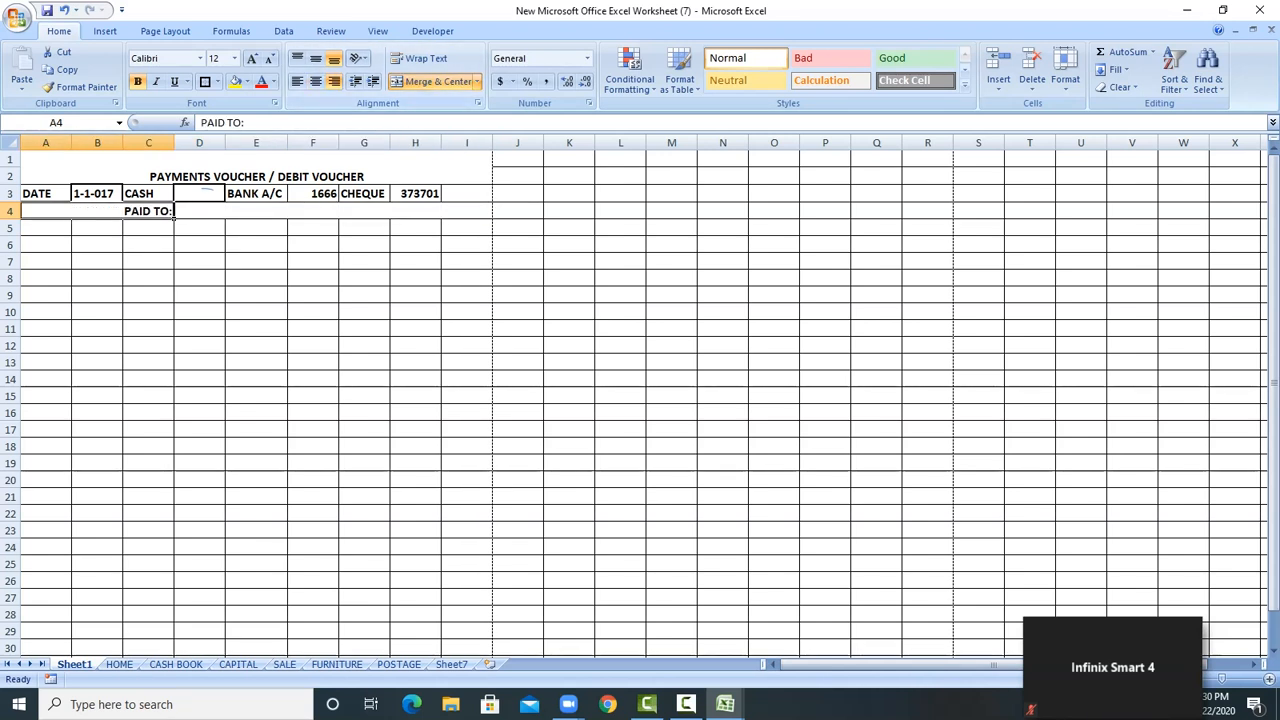
Fill the PAID TO: cell down to row 5, replace the copy with HEAD OF ACCOUNT, and merge cells D5:I5
{"action": "left_click_drag", "start_coordinate": [174, 219], "coordinate": [174, 236]}
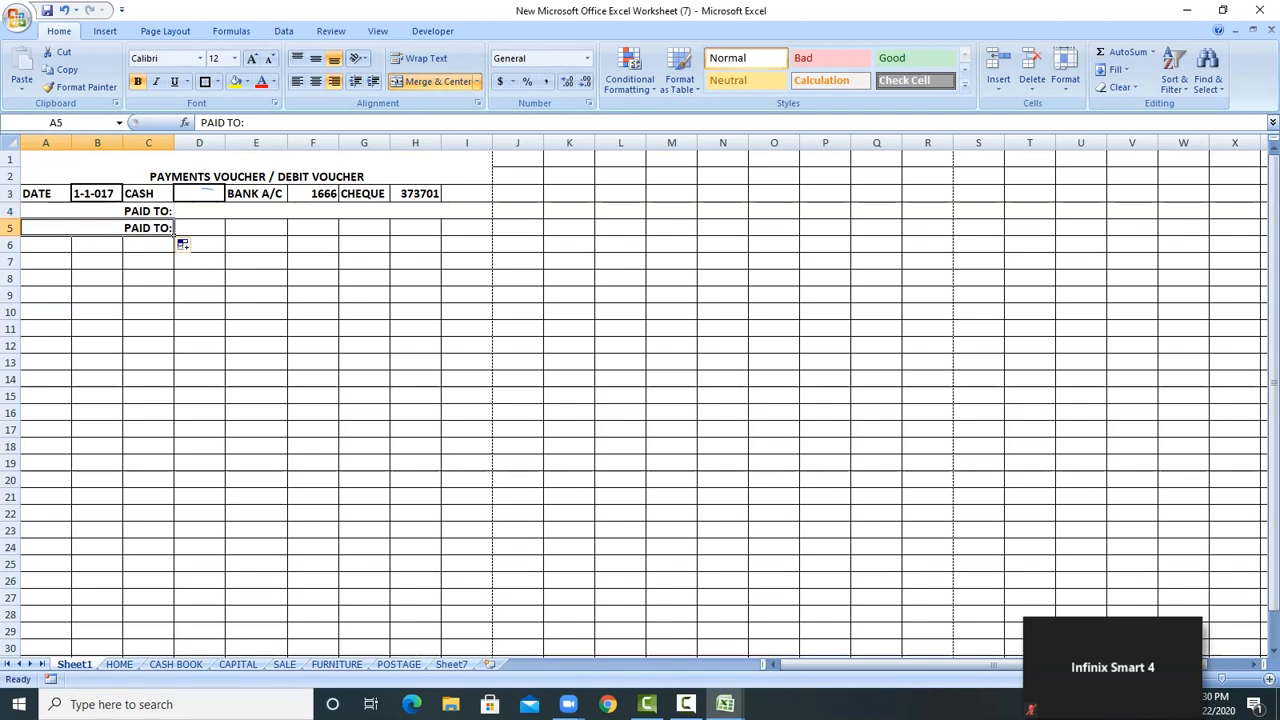
{"action": "type", "text": "HEA"}
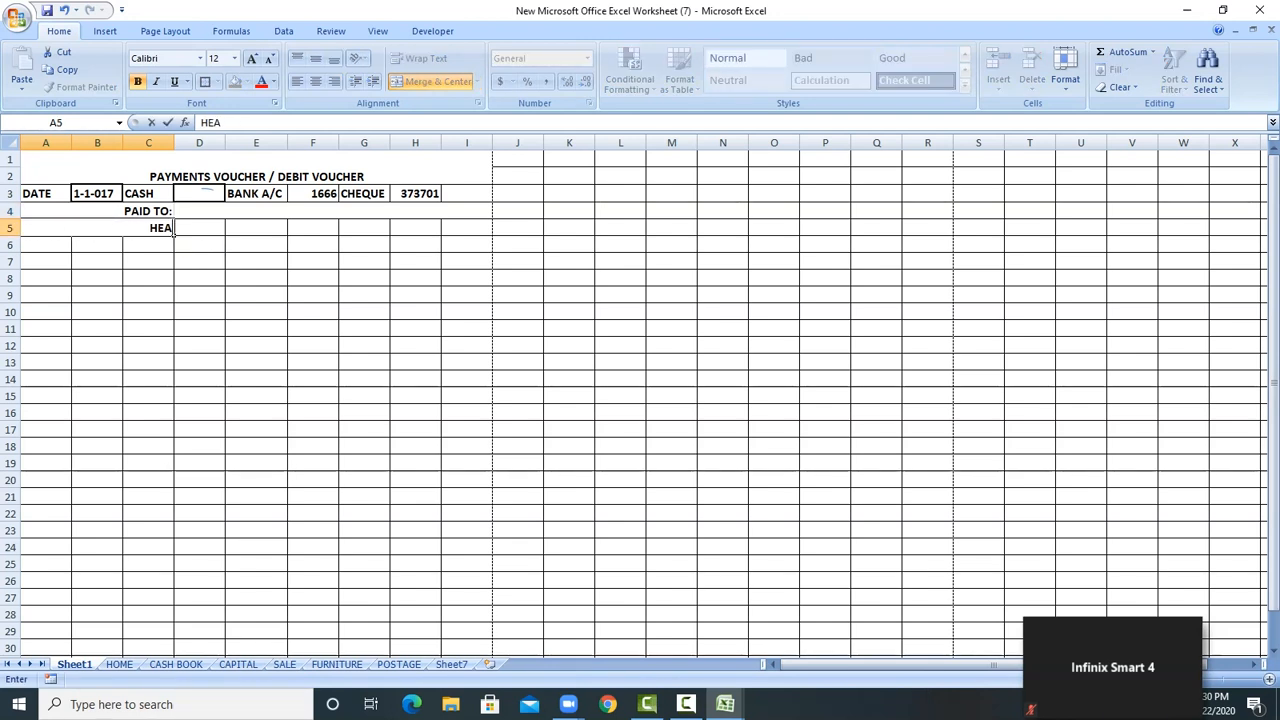
{"action": "type", "text": "D OF"}
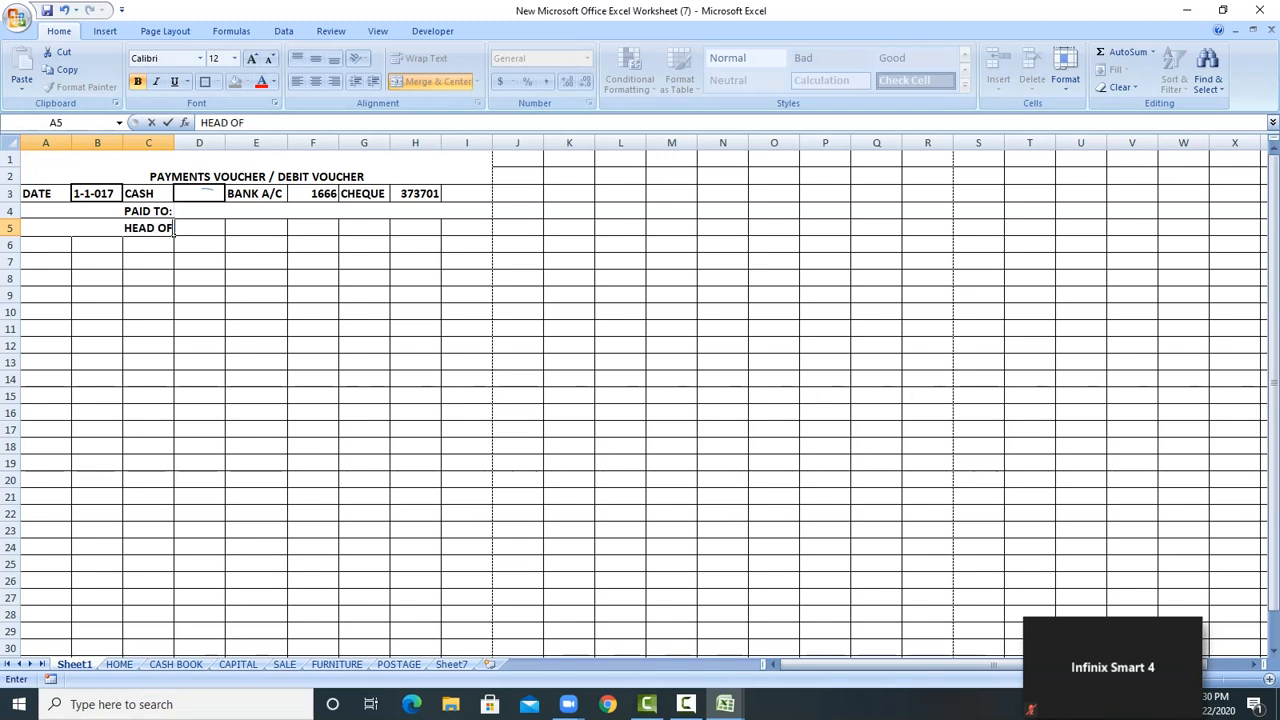
{"action": "type", "text": " ACCOUNT"}
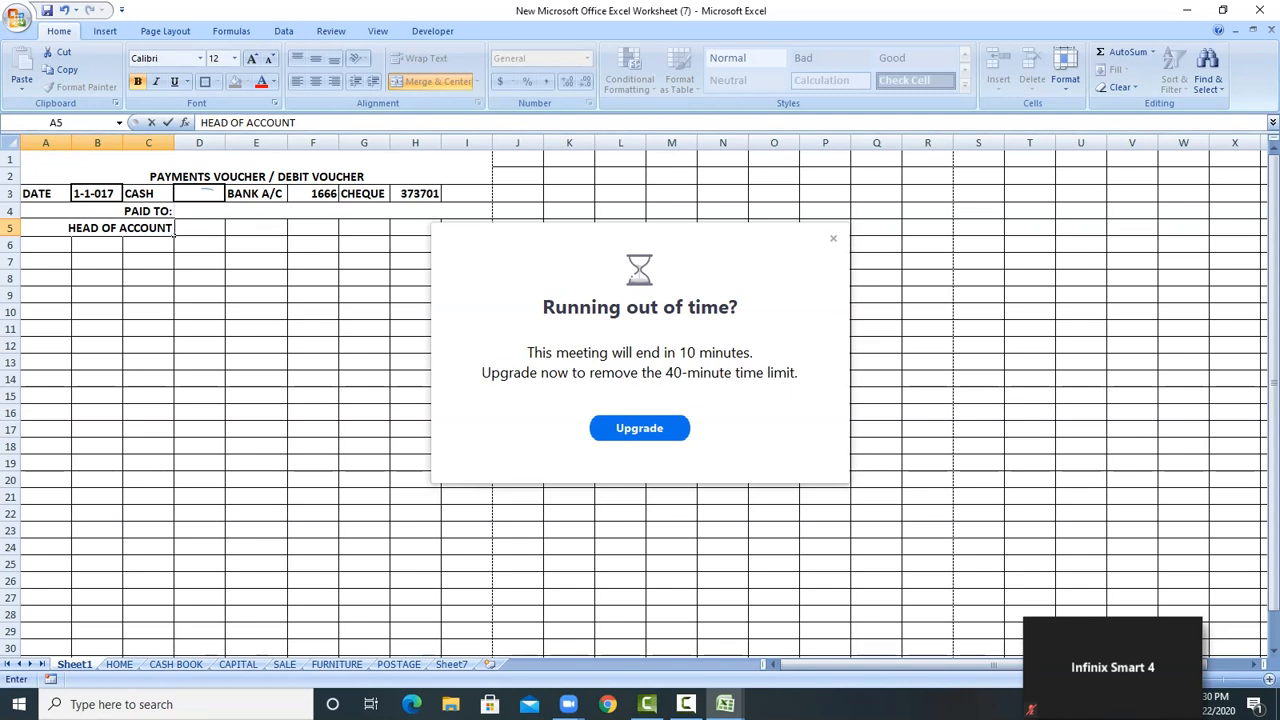
{"action": "left_click", "coordinate": [833, 239]}
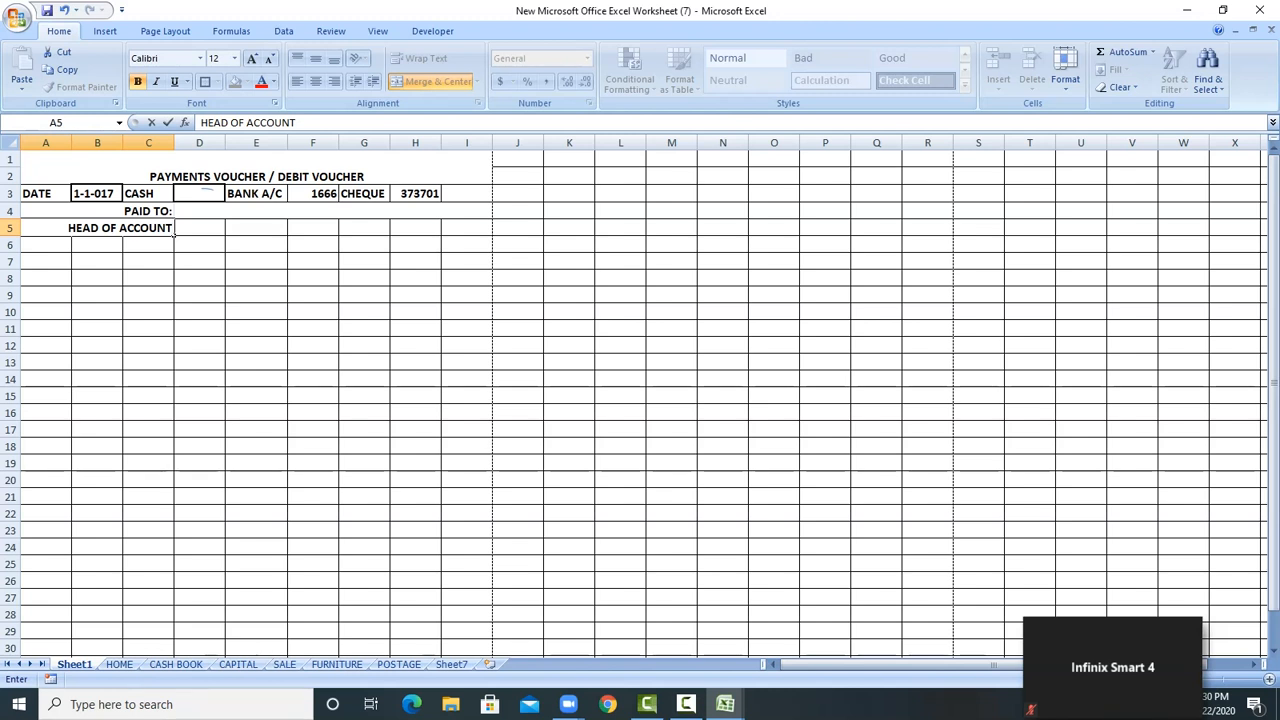
{"action": "left_click", "coordinate": [199, 254]}
{"action": "left_click_drag", "start_coordinate": [199, 228], "coordinate": [492, 228]}
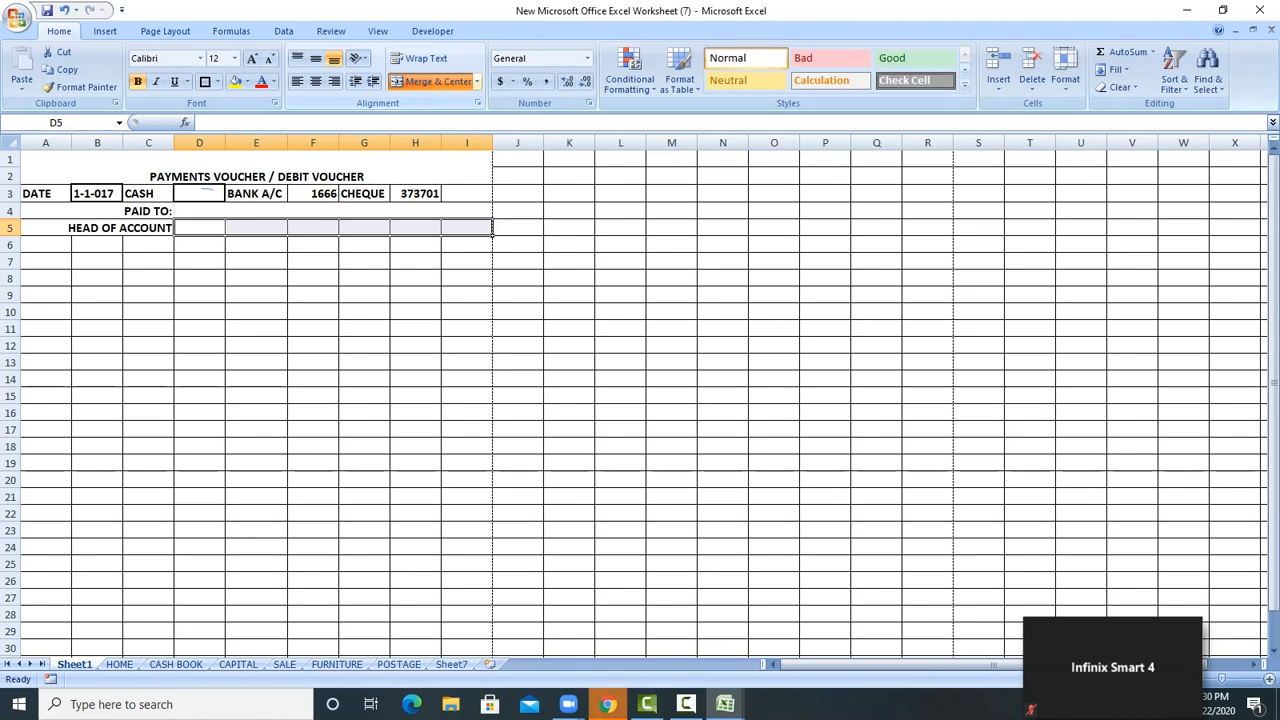
{"action": "left_click", "coordinate": [432, 81]}
Enter BABA FURNITURE as the payee in row 4 and FURNITURE as the head of account in row 5
{"action": "left_click", "coordinate": [332, 211]}
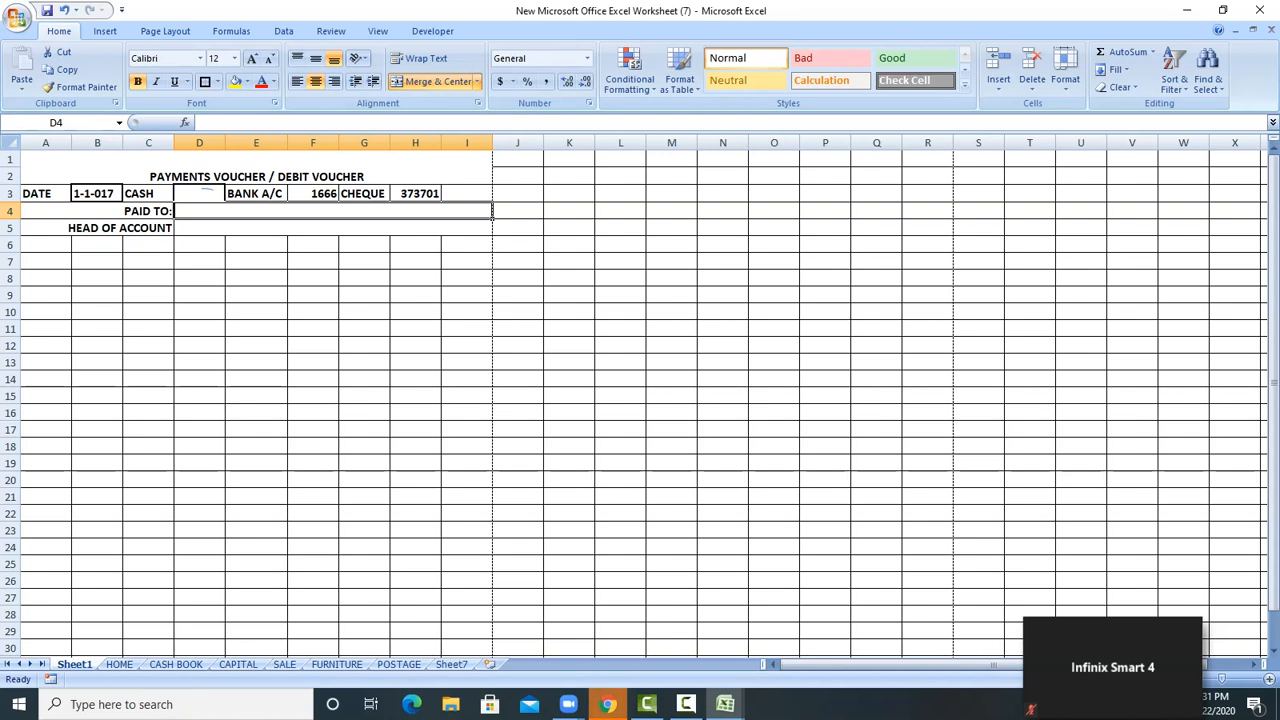
{"action": "type", "text": "BAB"}
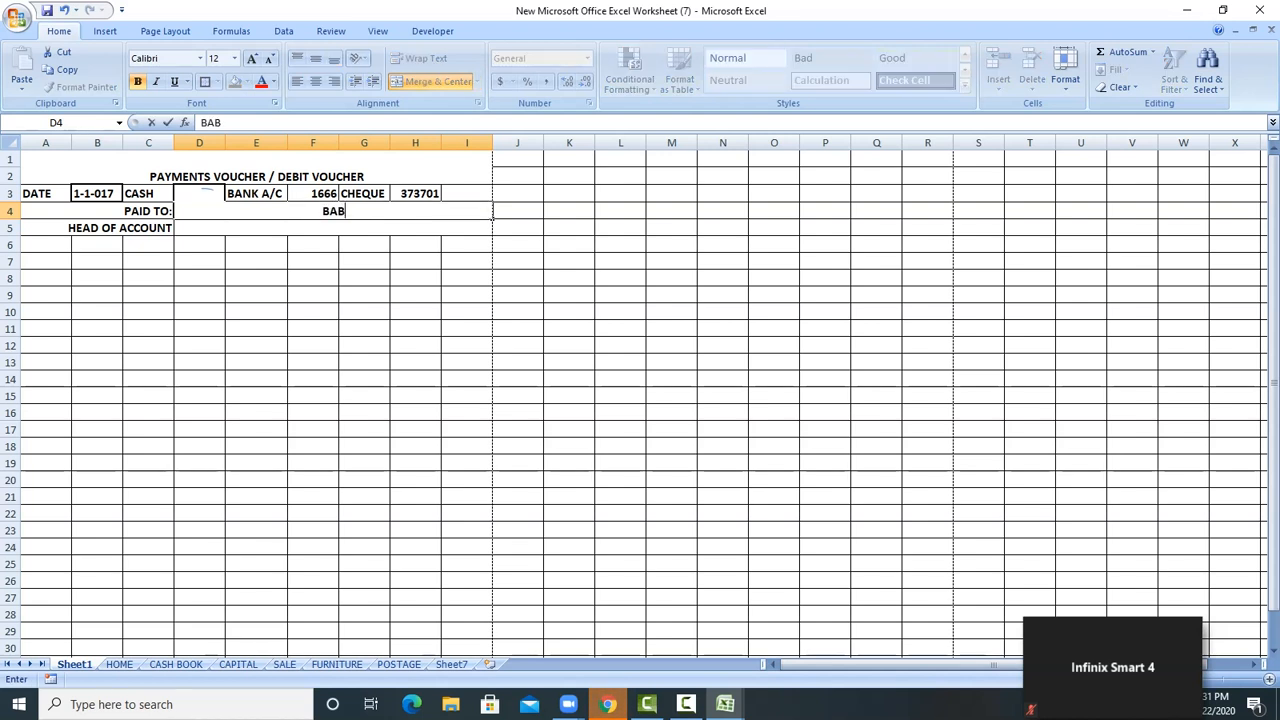
{"action": "type", "text": "A FURNITU"}
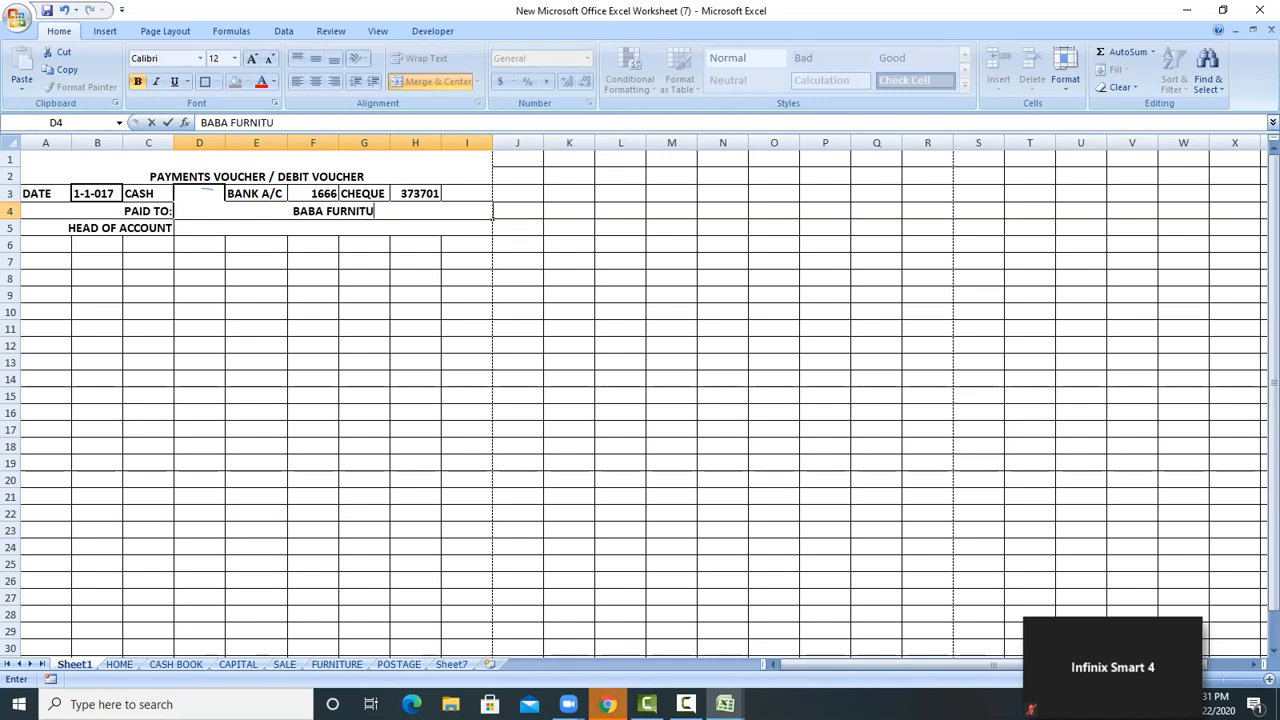
{"action": "type", "text": "RE"}
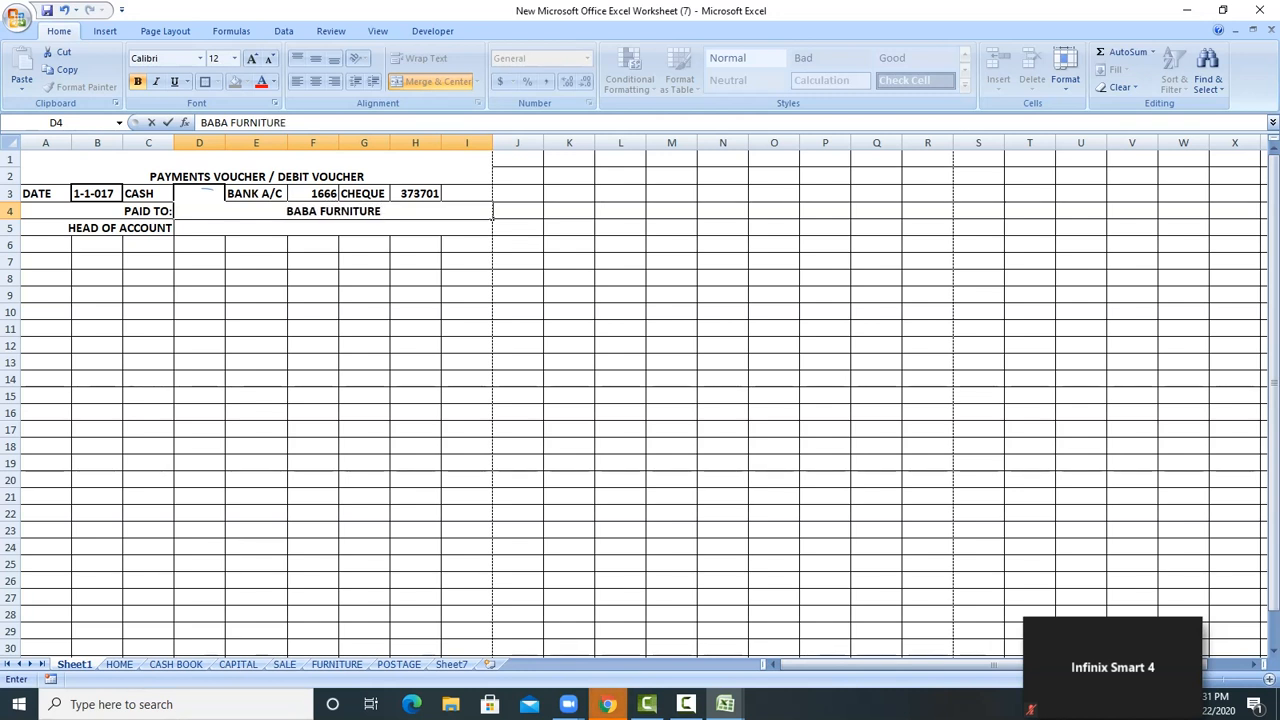
{"action": "key", "text": "Return"}
{"action": "type", "text": "FURNITURE"}
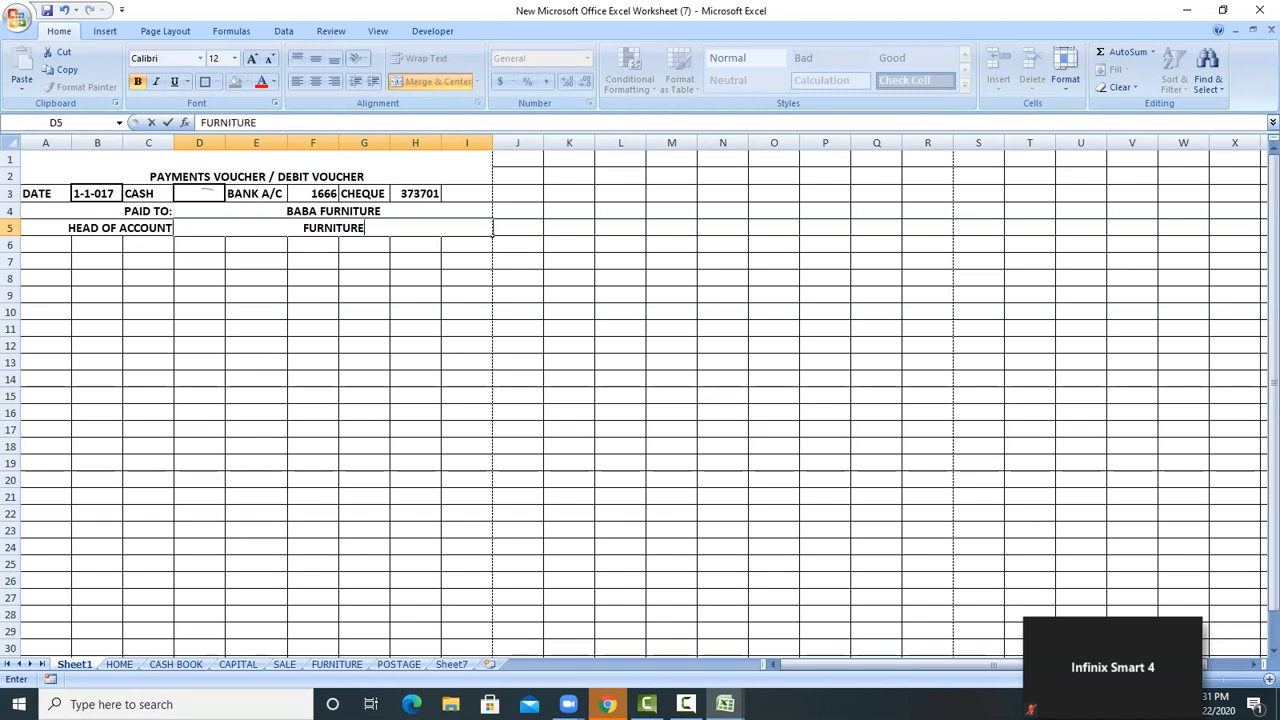
{"action": "left_click", "coordinate": [256, 395]}
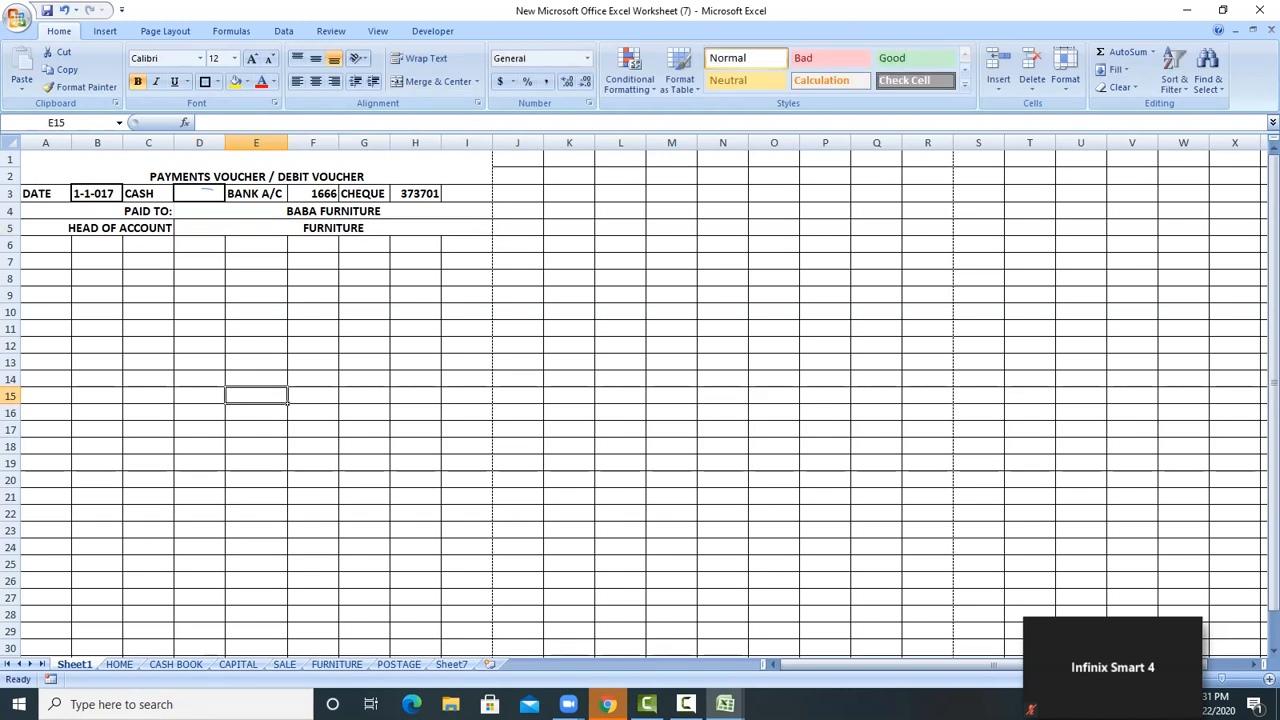
Merge and center cells A6:G6 and enter the heading PARTICULARS
{"action": "left_click_drag", "start_coordinate": [45, 245], "coordinate": [364, 246]}
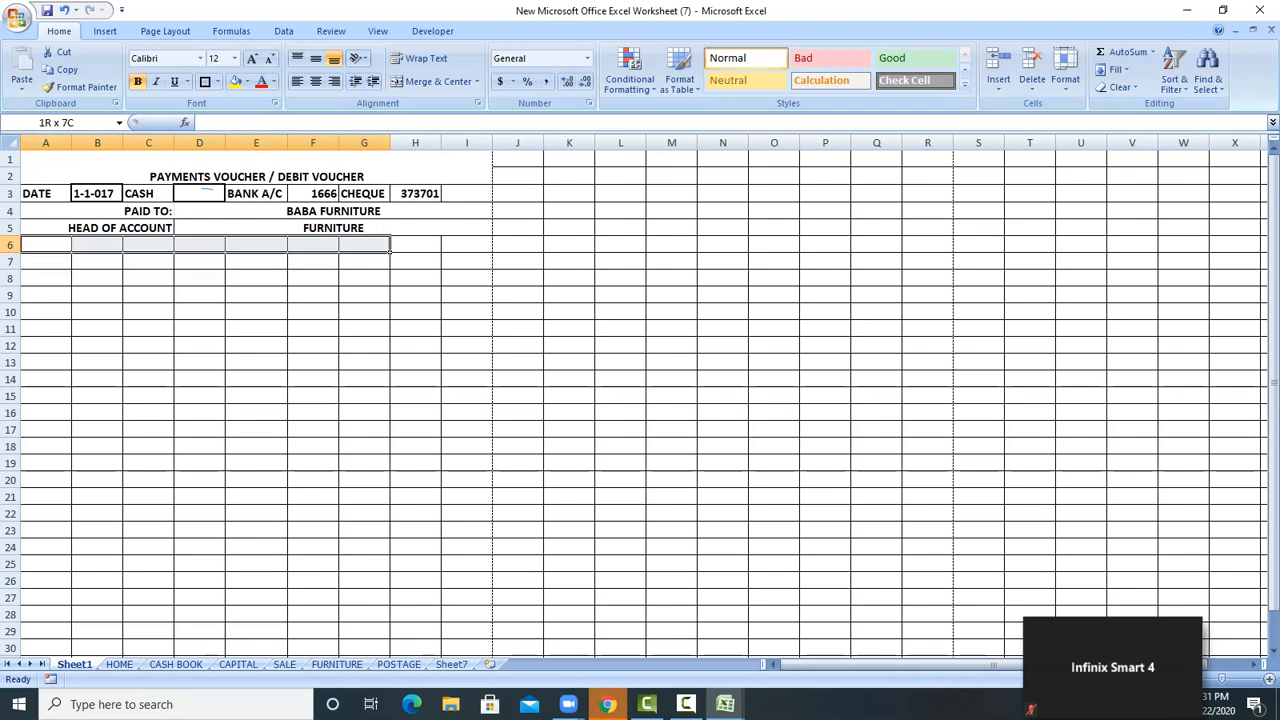
{"action": "left_click", "coordinate": [432, 81]}
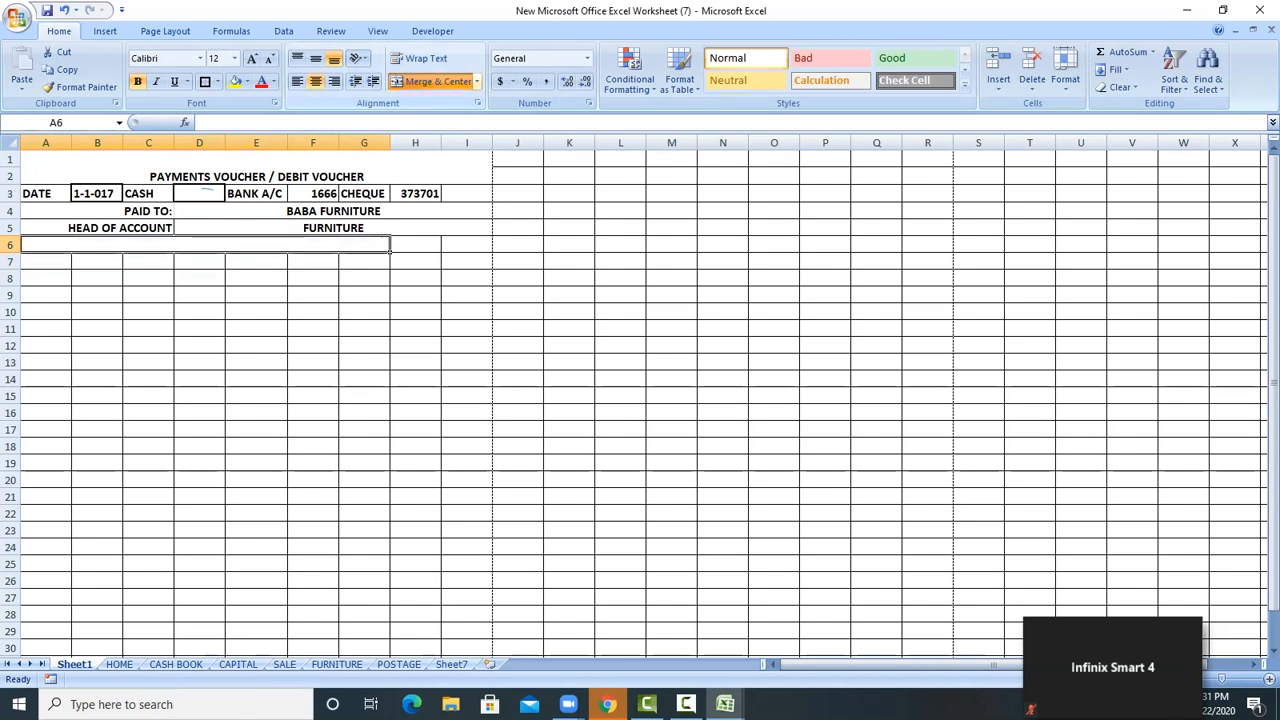
{"action": "type", "text": "PARTIC"}
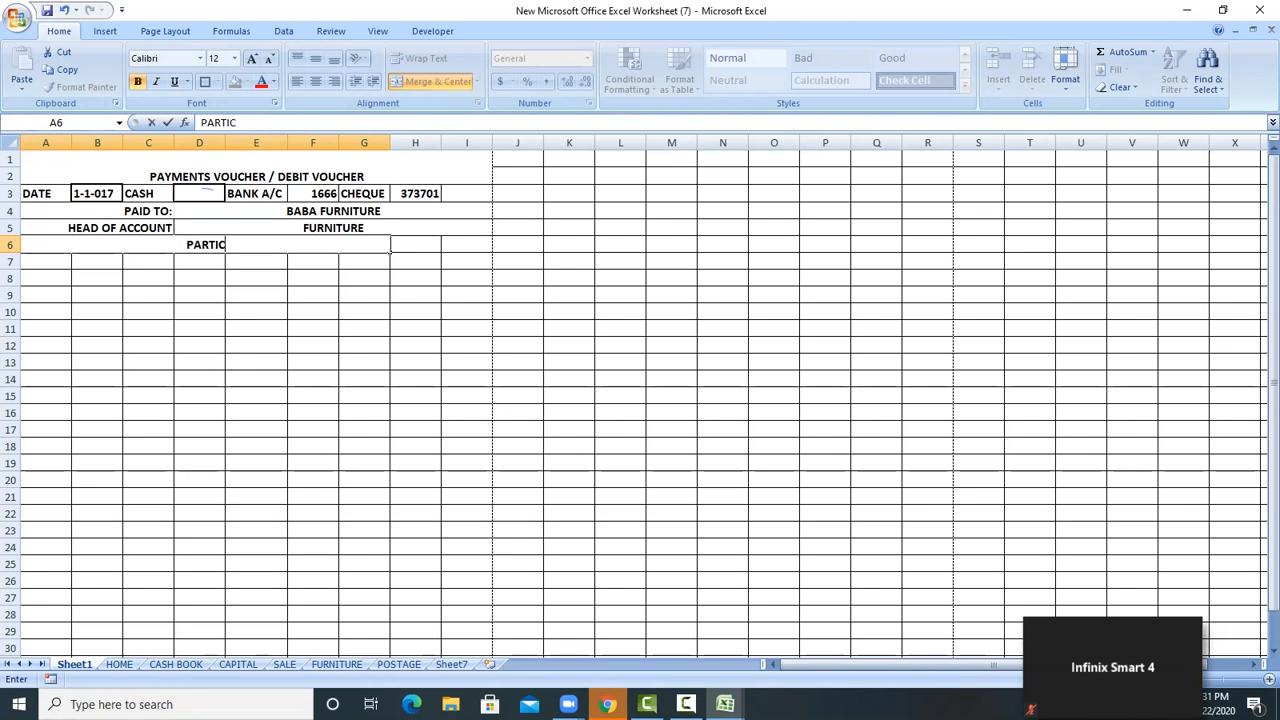
{"action": "type", "text": "ULARS"}
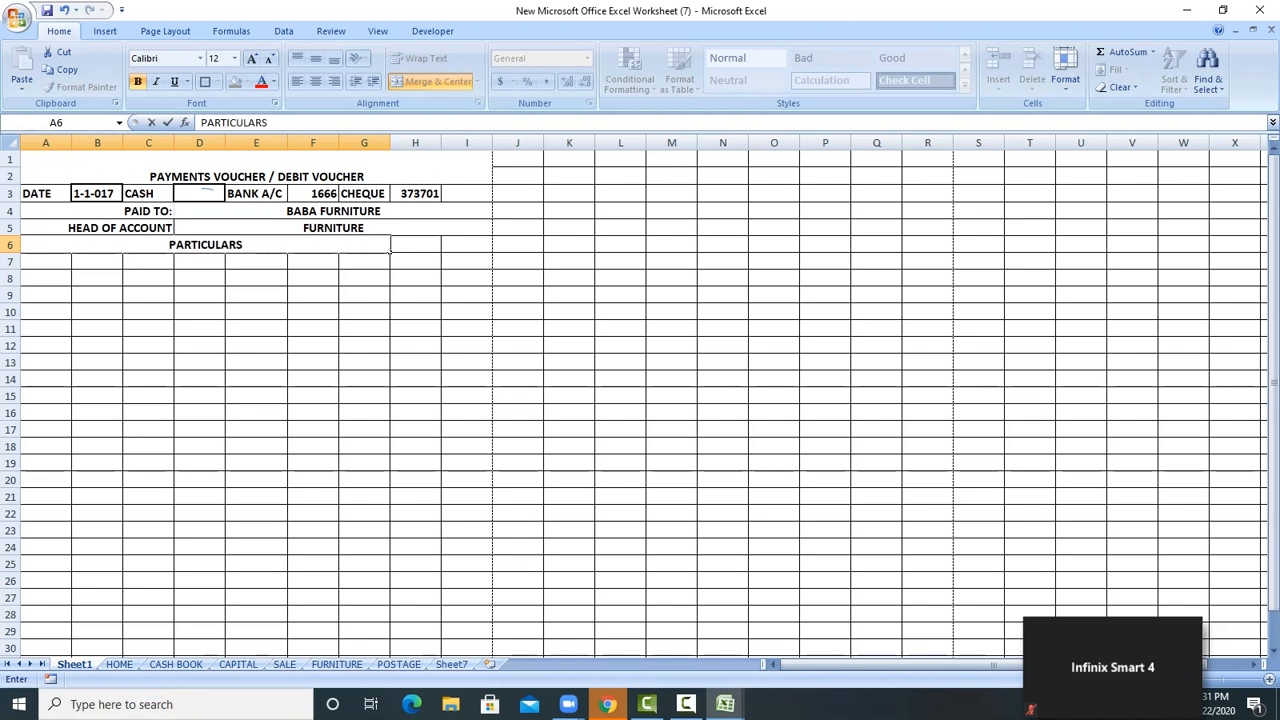
Merge and center cells H6:I6 and enter the heading AMOUNTS
{"action": "left_click_drag", "start_coordinate": [410, 246], "coordinate": [466, 246]}
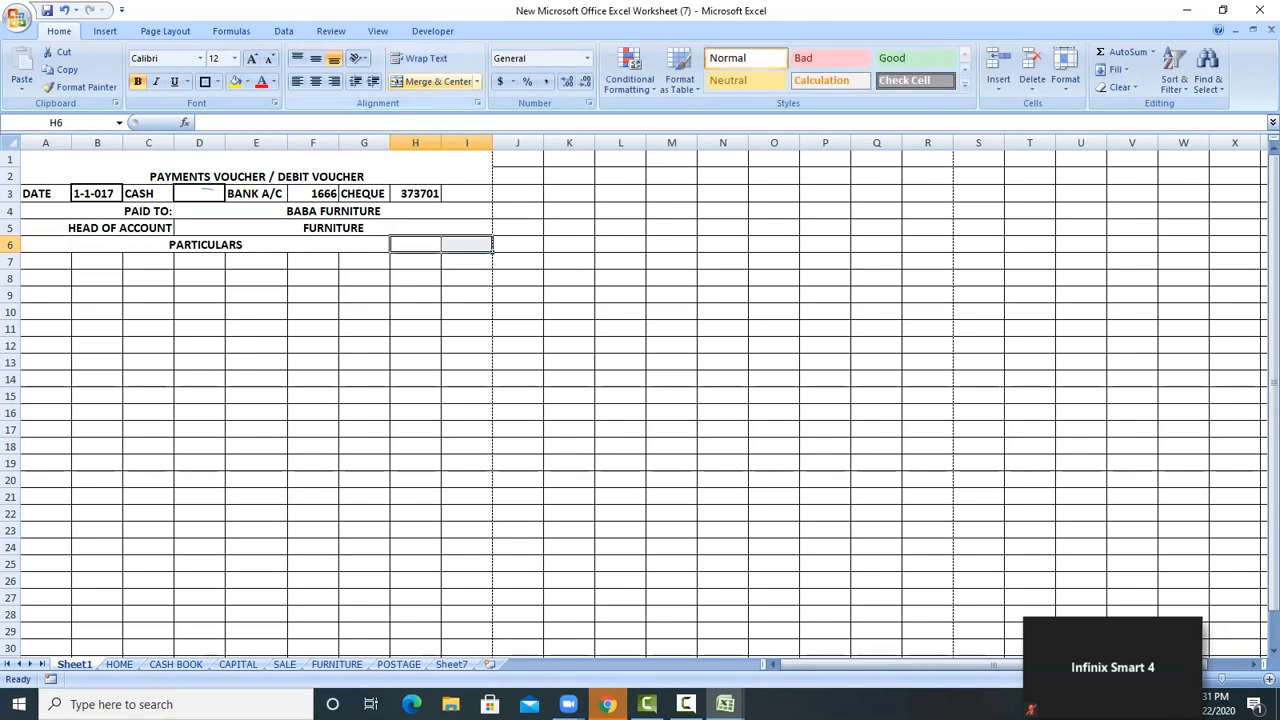
{"action": "left_click", "coordinate": [438, 81]}
{"action": "type", "text": "A"}
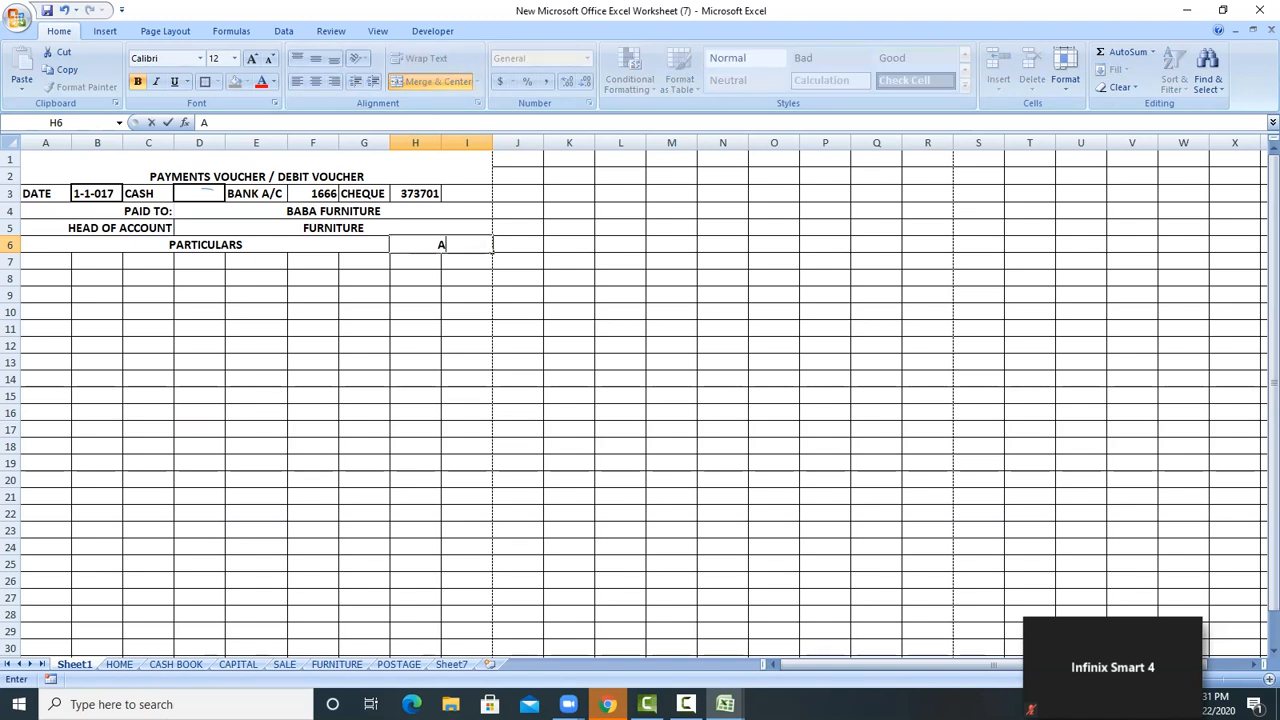
{"action": "type", "text": "MOUNTS"}
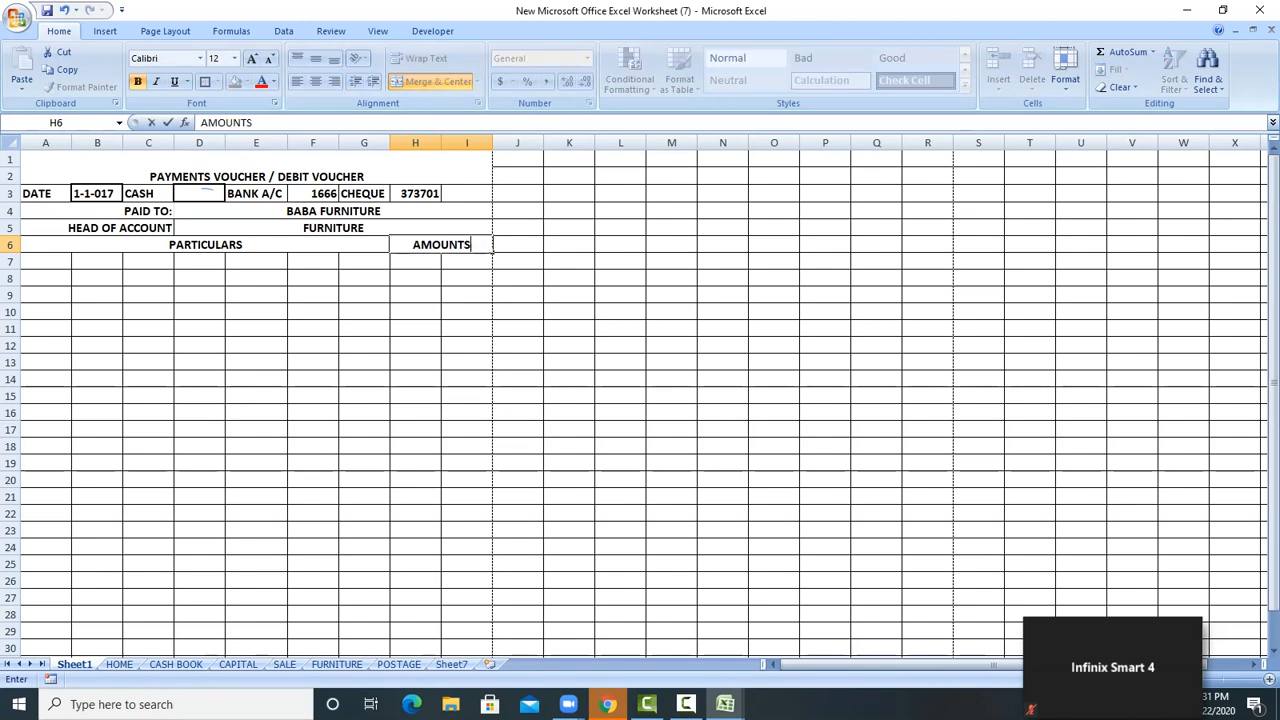
{"action": "left_click", "coordinate": [199, 497]}
Merge cells A7:G7 and H7:I7, and fill this merged layout down through row 14
{"action": "left_click_drag", "start_coordinate": [40, 262], "coordinate": [466, 262]}
{"action": "left_click", "coordinate": [432, 81]}
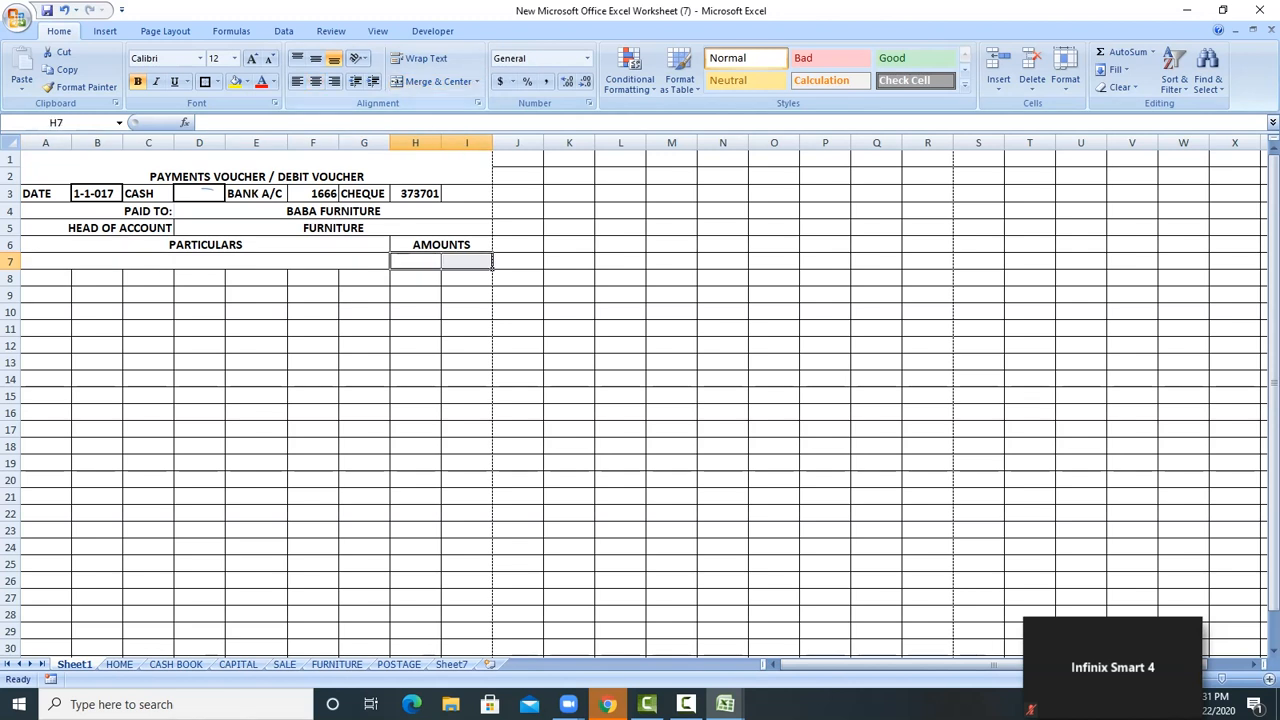
{"action": "left_click", "coordinate": [432, 81]}
{"action": "left_click_drag", "start_coordinate": [340, 262], "coordinate": [492, 388]}
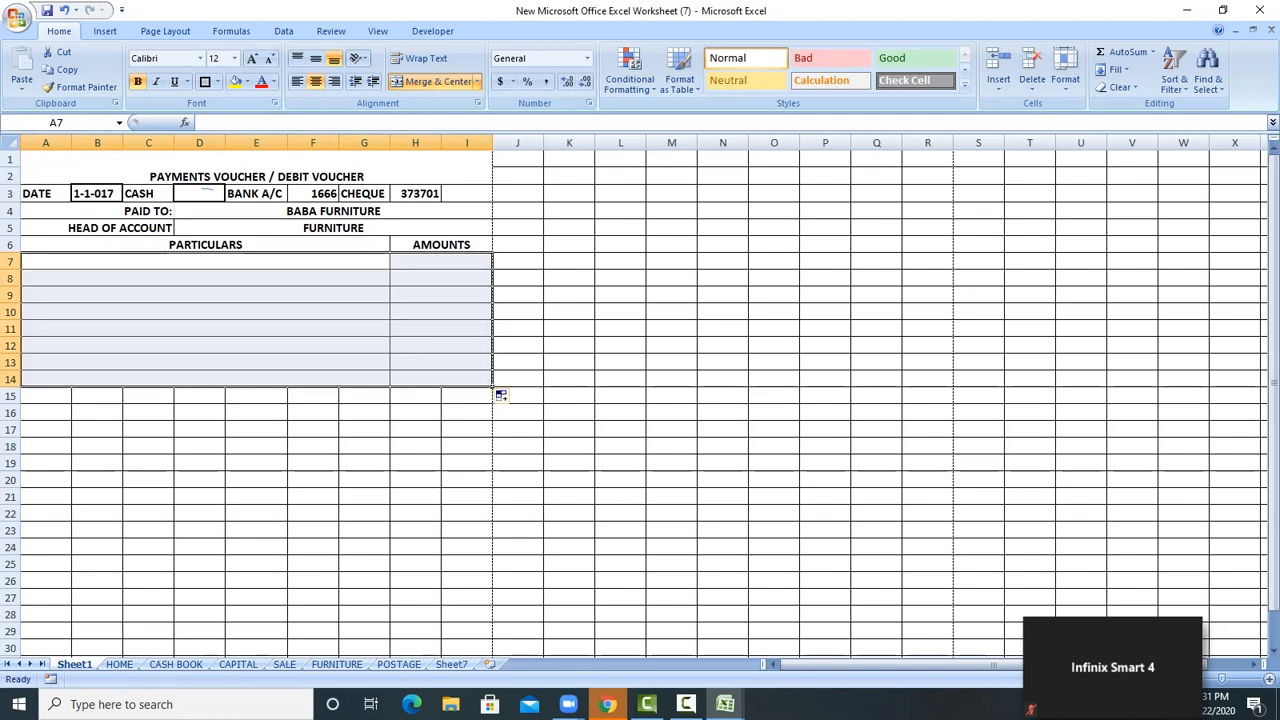
Center the PAYMENTS VOUCHER / DEBIT VOUCHER title vertically and increase its font size to 18
{"action": "left_click", "coordinate": [370, 170]}
{"action": "left_click", "coordinate": [316, 58]}
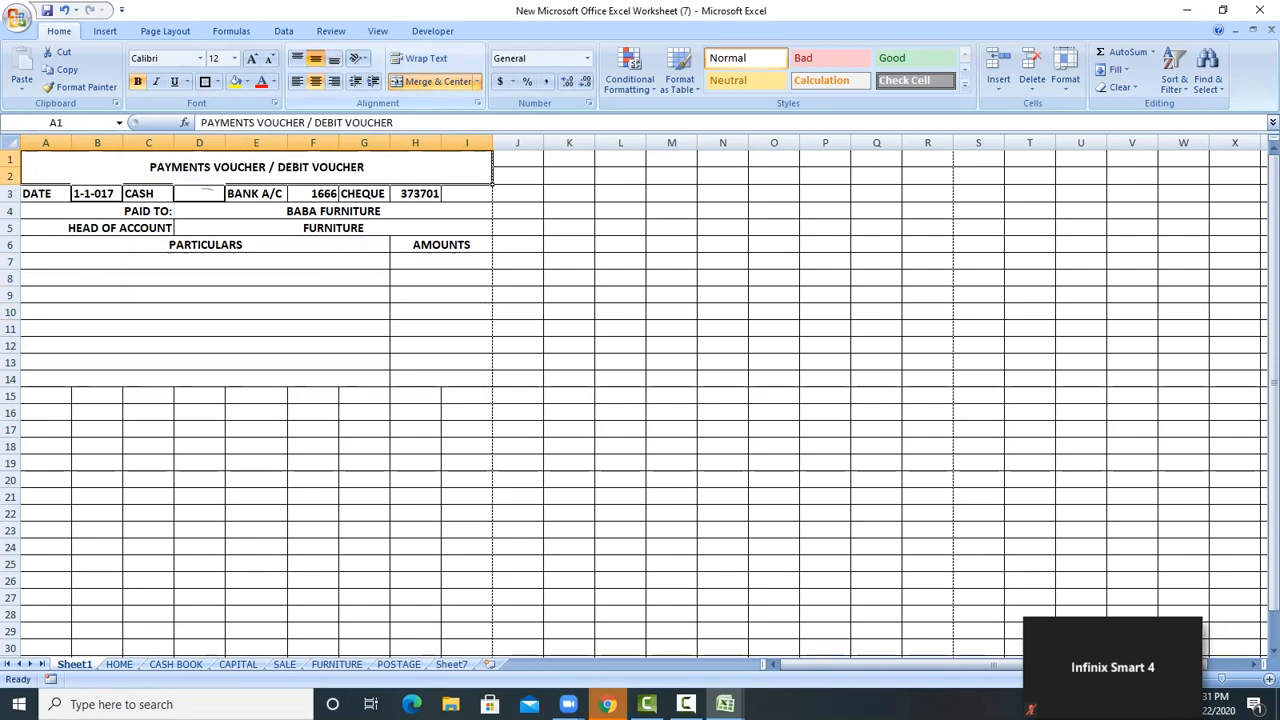
{"action": "left_click", "coordinate": [252, 58]}
{"action": "left_click", "coordinate": [252, 58]}
{"action": "left_click", "coordinate": [252, 58]}
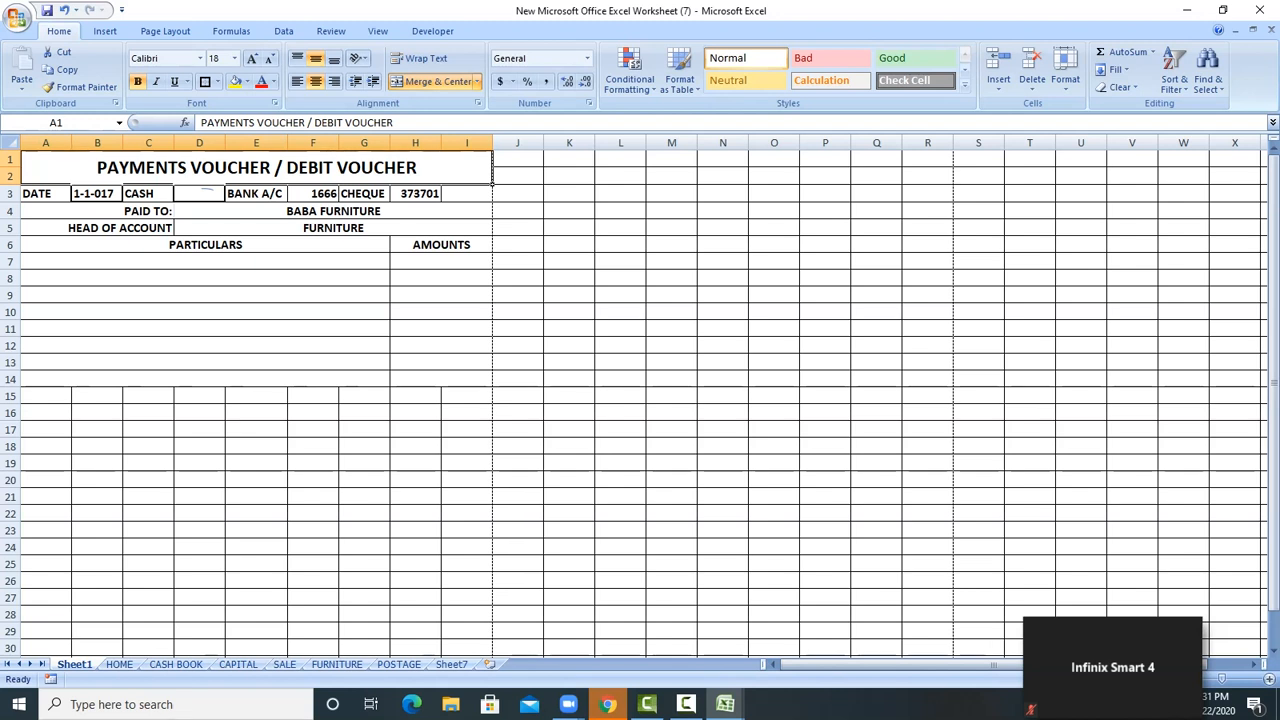
Unmerge the cells in rows 13 and 14, and merge A13:C14 into one block
{"action": "left_click", "coordinate": [205, 379]}
{"action": "left_click", "coordinate": [205, 362]}
{"action": "key", "text": "shift+Down"}
{"action": "key", "text": "shift+Right"}
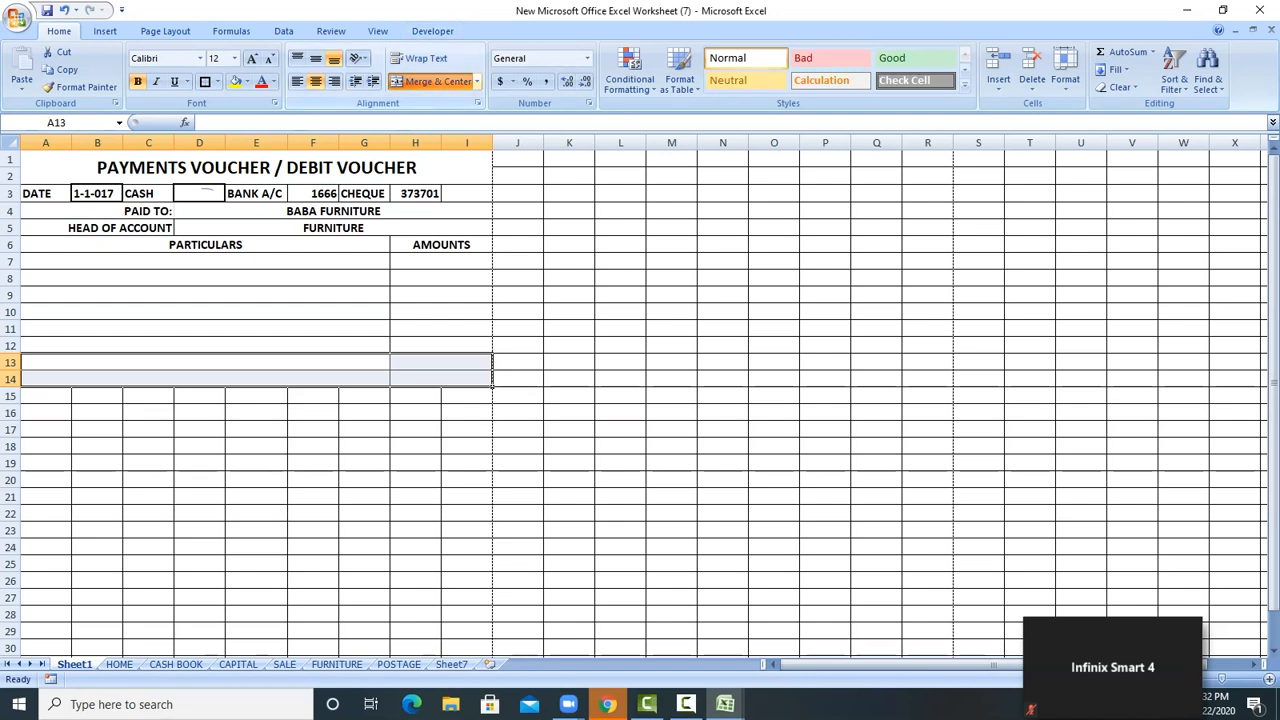
{"action": "left_click", "coordinate": [437, 82]}
{"action": "left_click_drag", "start_coordinate": [45, 362], "coordinate": [148, 379]}
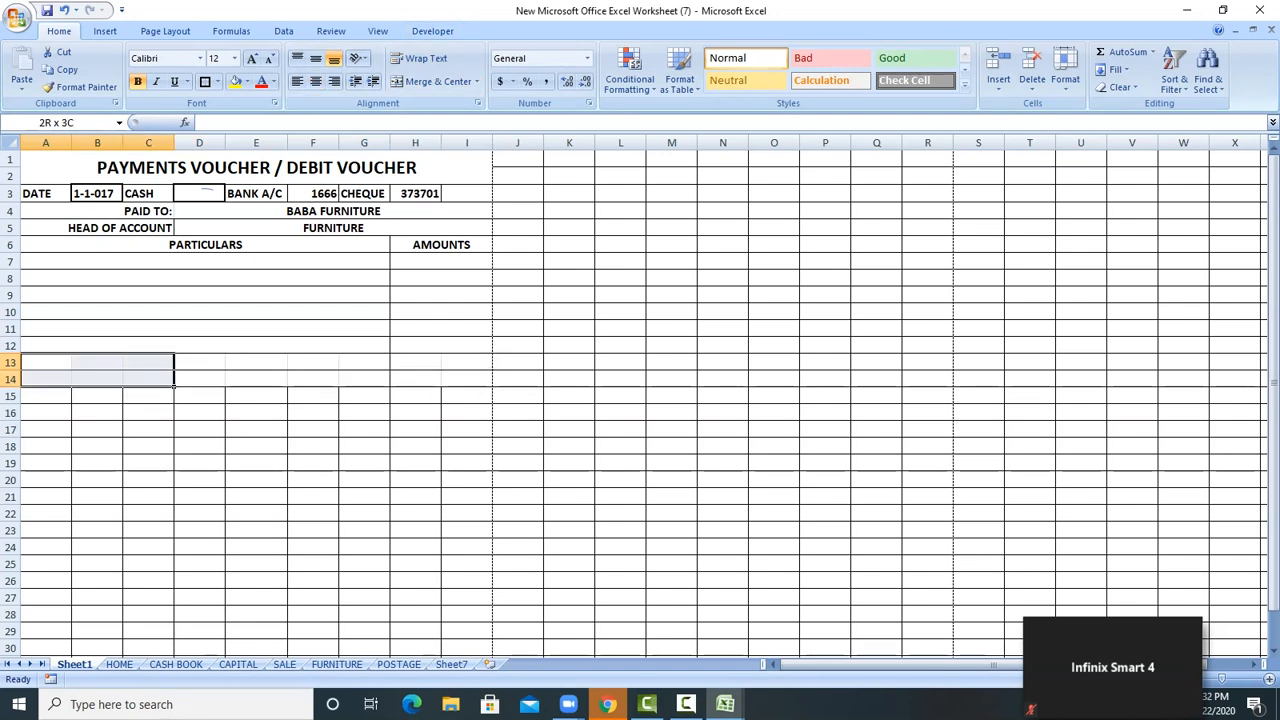
{"action": "left_click", "coordinate": [437, 82]}
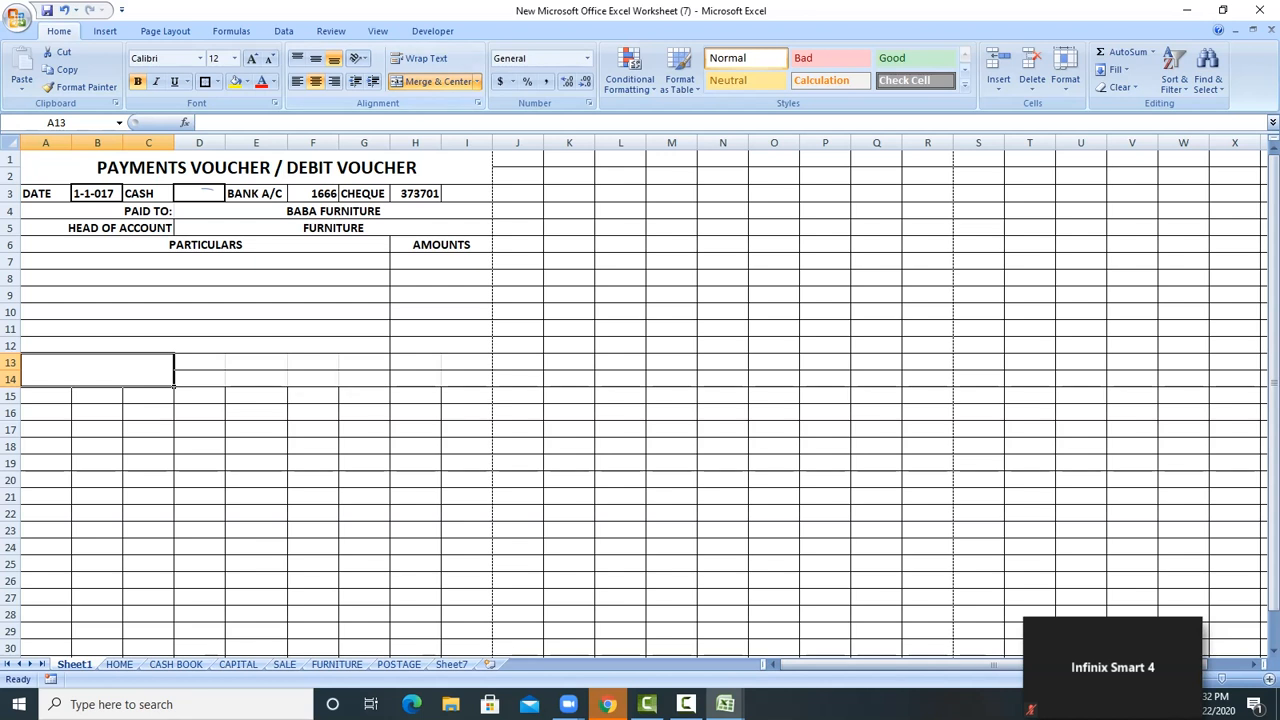
Enter the label SIGNATURE 1 in the merged A13:C14 block
{"action": "type", "text": "SIGNATURE"}
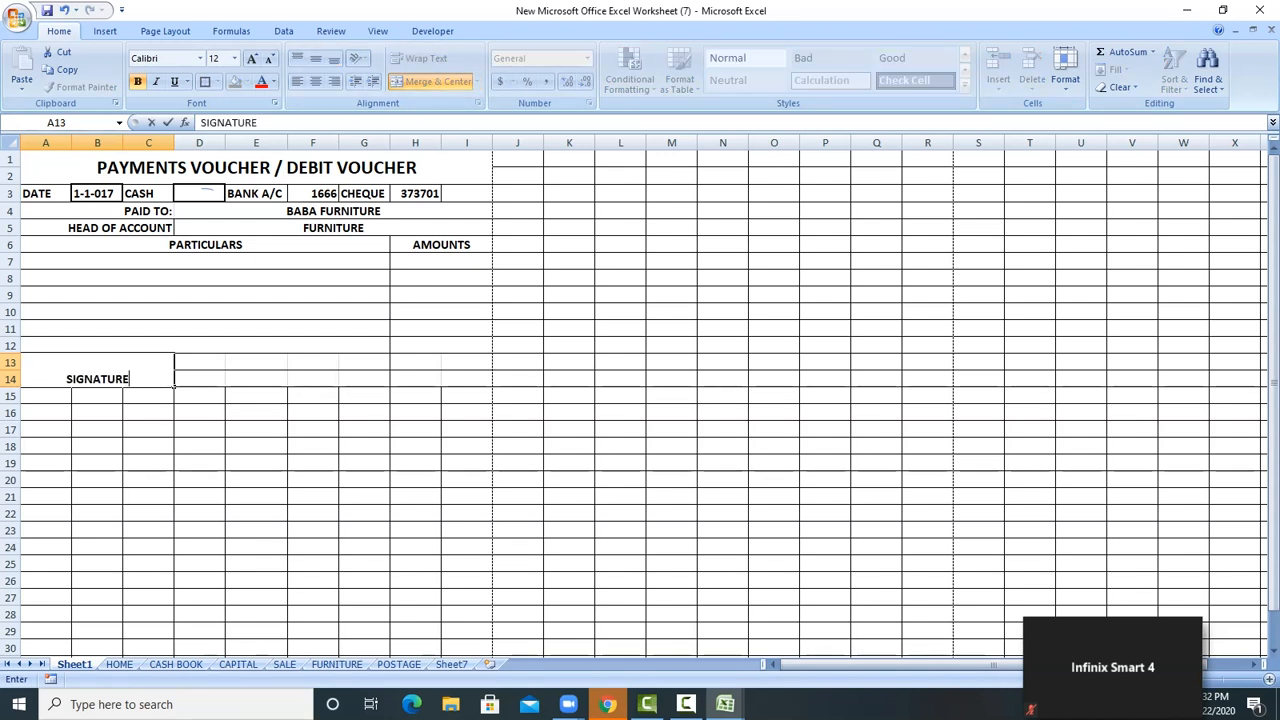
{"action": "type", "text": " 1"}
{"action": "key", "text": "Return"}
Copy the SIGNATURE 1 block into the two neighbouring blocks starting at D13 and G13
{"action": "left_click", "coordinate": [152, 372]}
{"action": "right_click", "coordinate": [152, 372]}
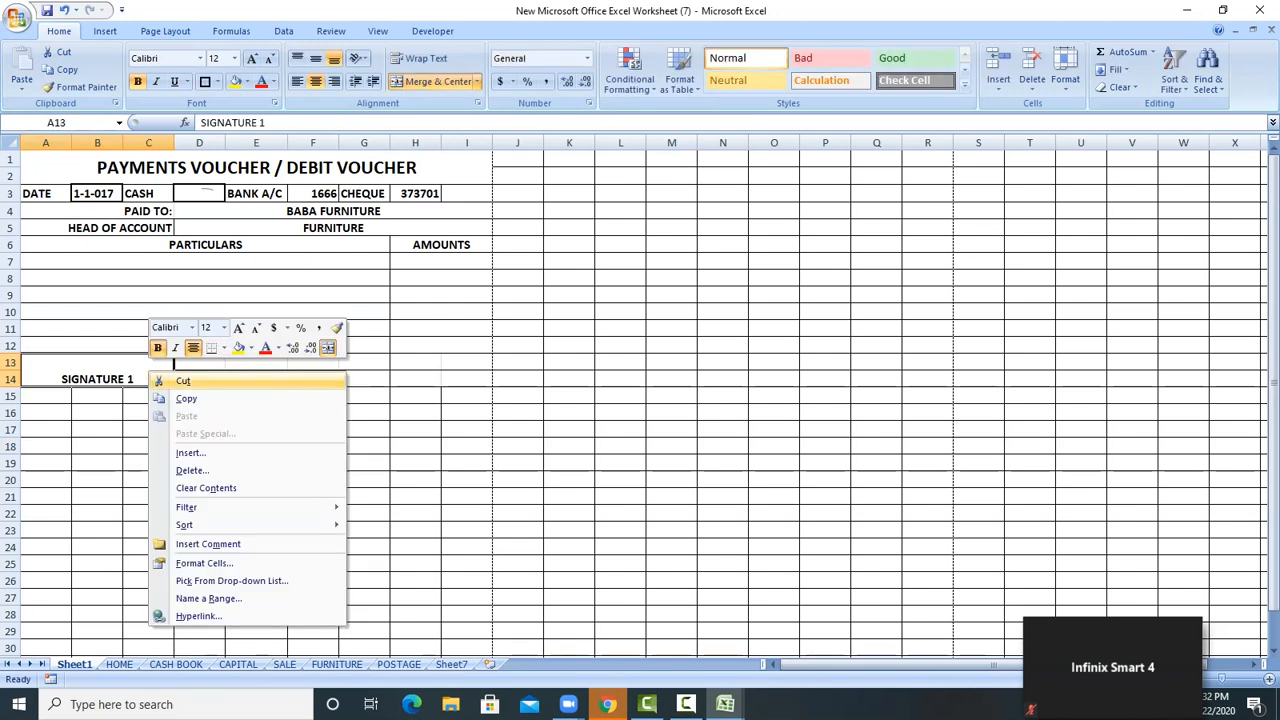
{"action": "left_click", "coordinate": [186, 398]}
{"action": "right_click", "coordinate": [202, 362]}
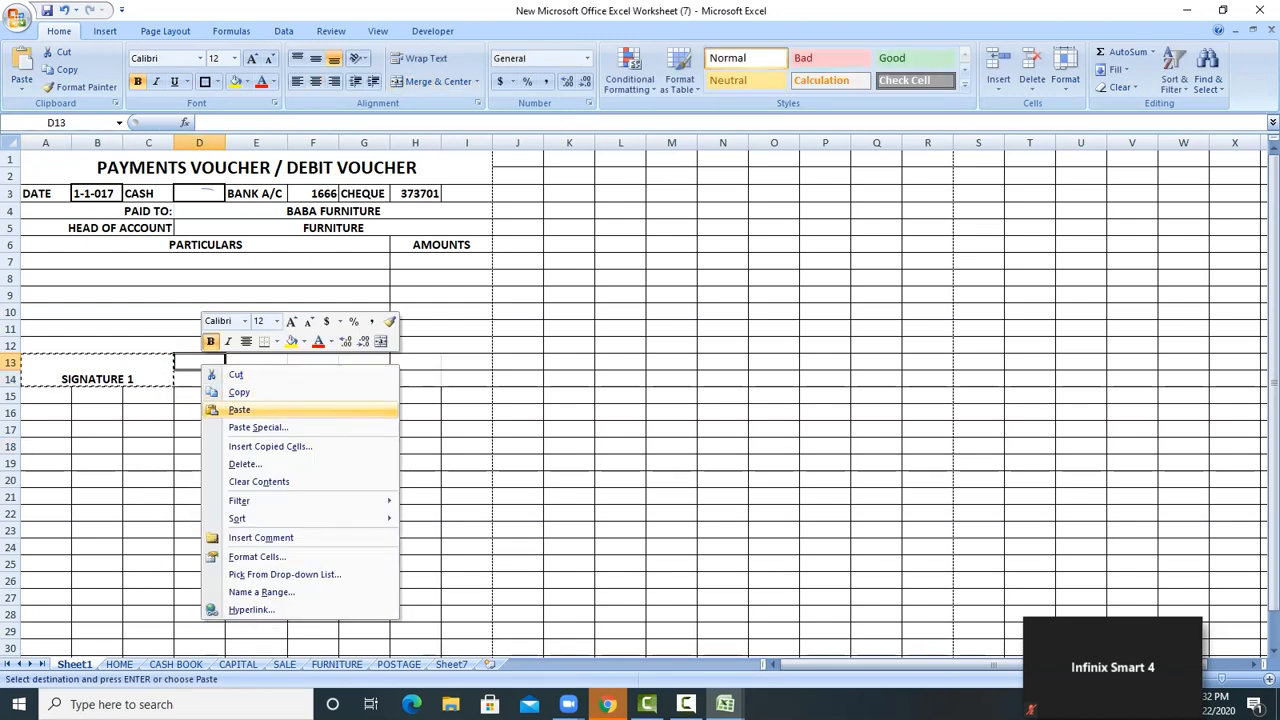
{"action": "left_click", "coordinate": [218, 409]}
{"action": "key", "text": "Right"}
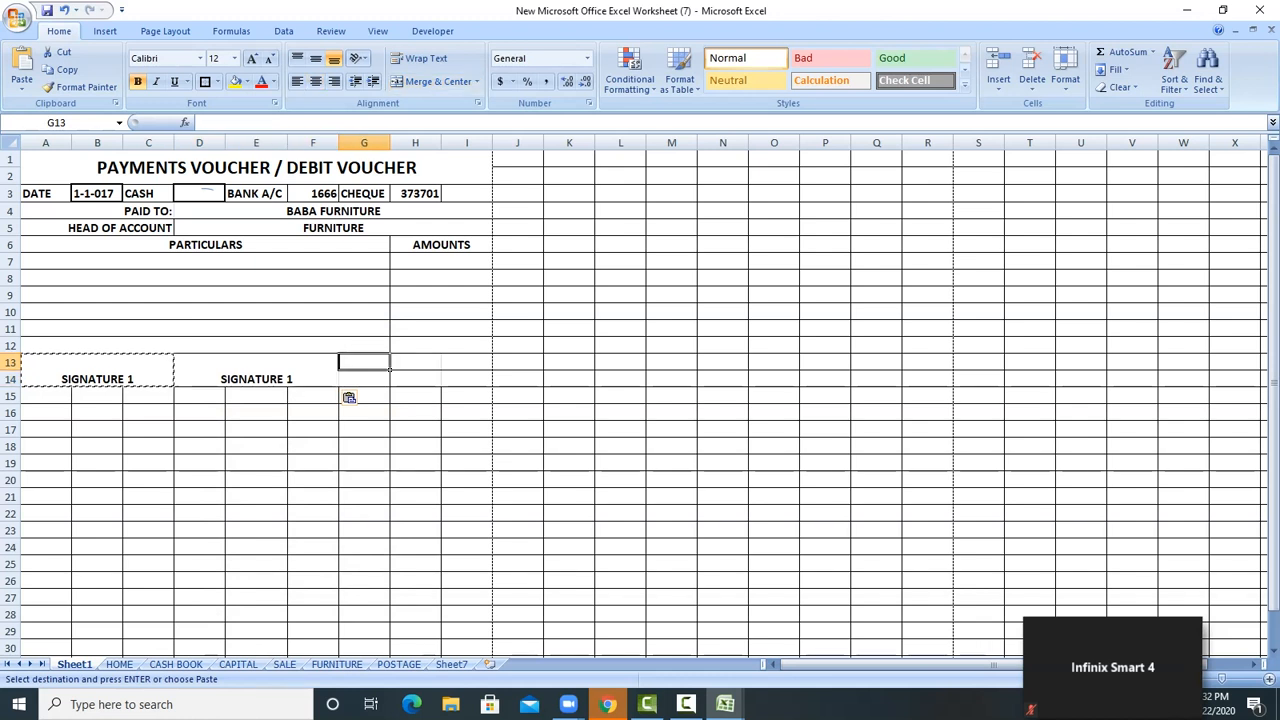
{"action": "right_click", "coordinate": [377, 364]}
{"action": "left_click", "coordinate": [415, 409]}
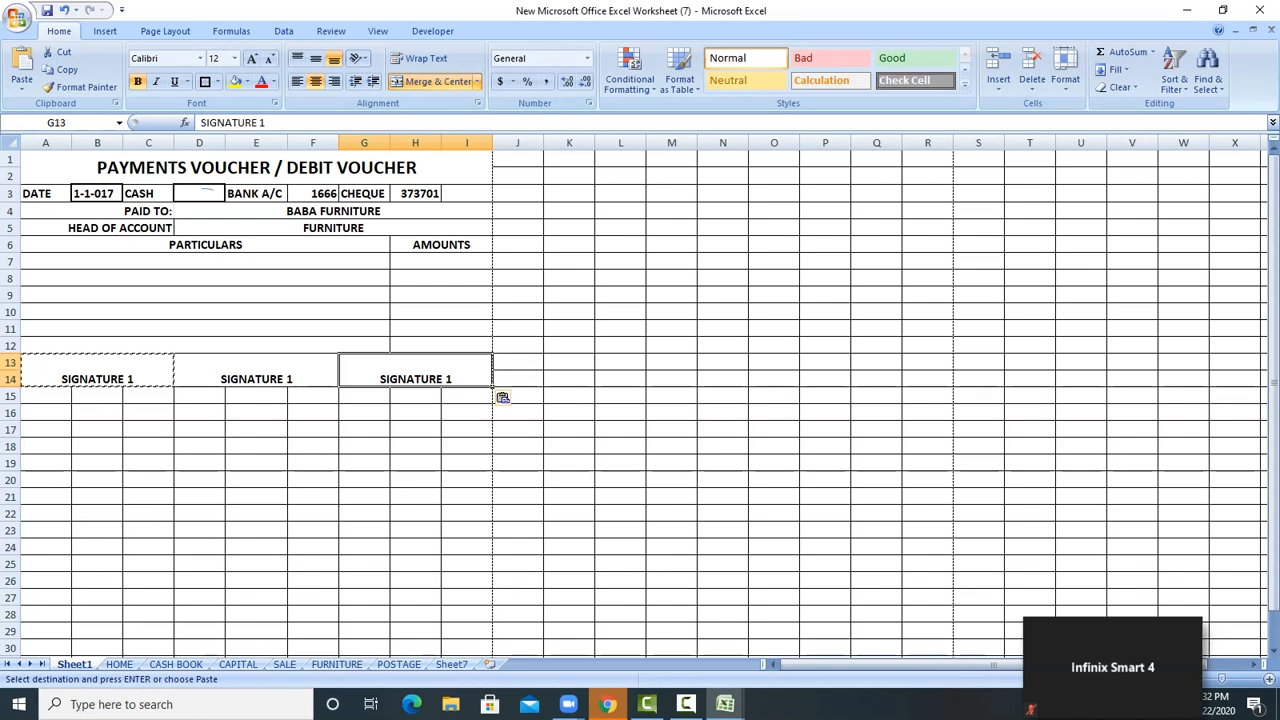
Copy the whole payments voucher form A1:I14 and paste the duplicate at K1
{"action": "left_click_drag", "start_coordinate": [256, 168], "coordinate": [415, 372]}
{"action": "right_click", "coordinate": [262, 372]}
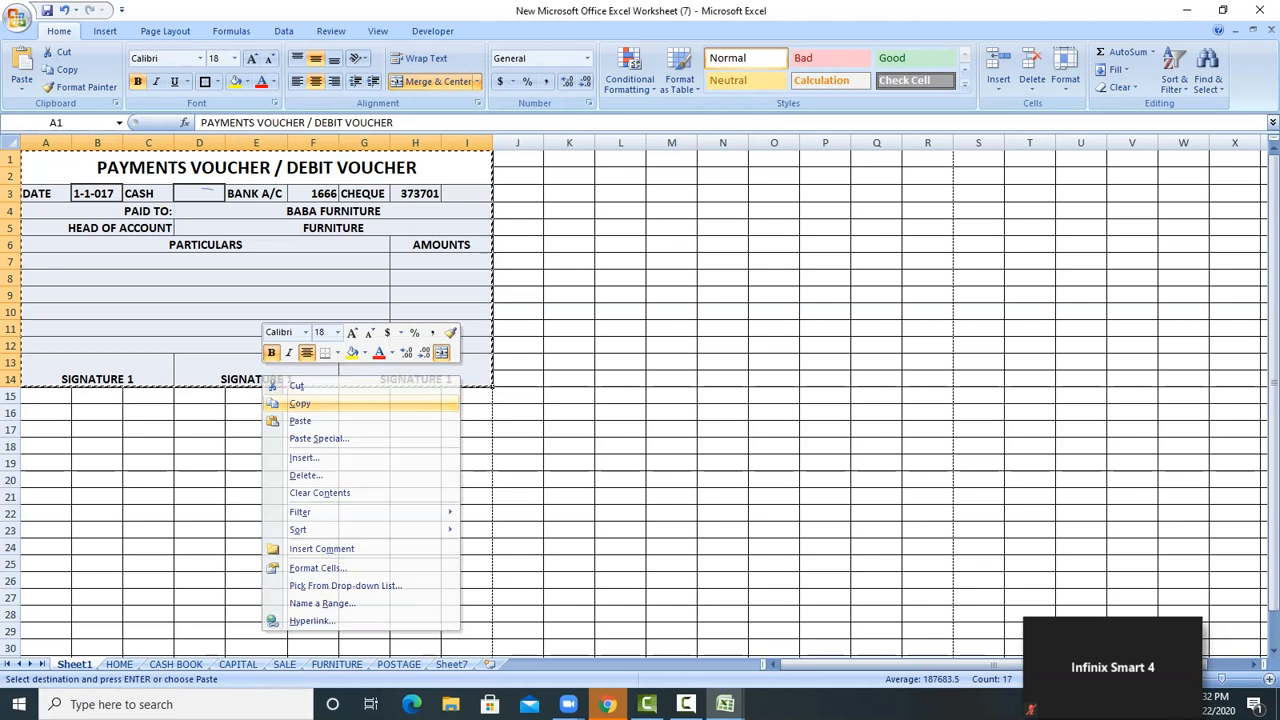
{"action": "left_click", "coordinate": [300, 403]}
{"action": "left_click", "coordinate": [569, 160]}
{"action": "right_click", "coordinate": [569, 160]}
{"action": "left_click", "coordinate": [614, 200]}
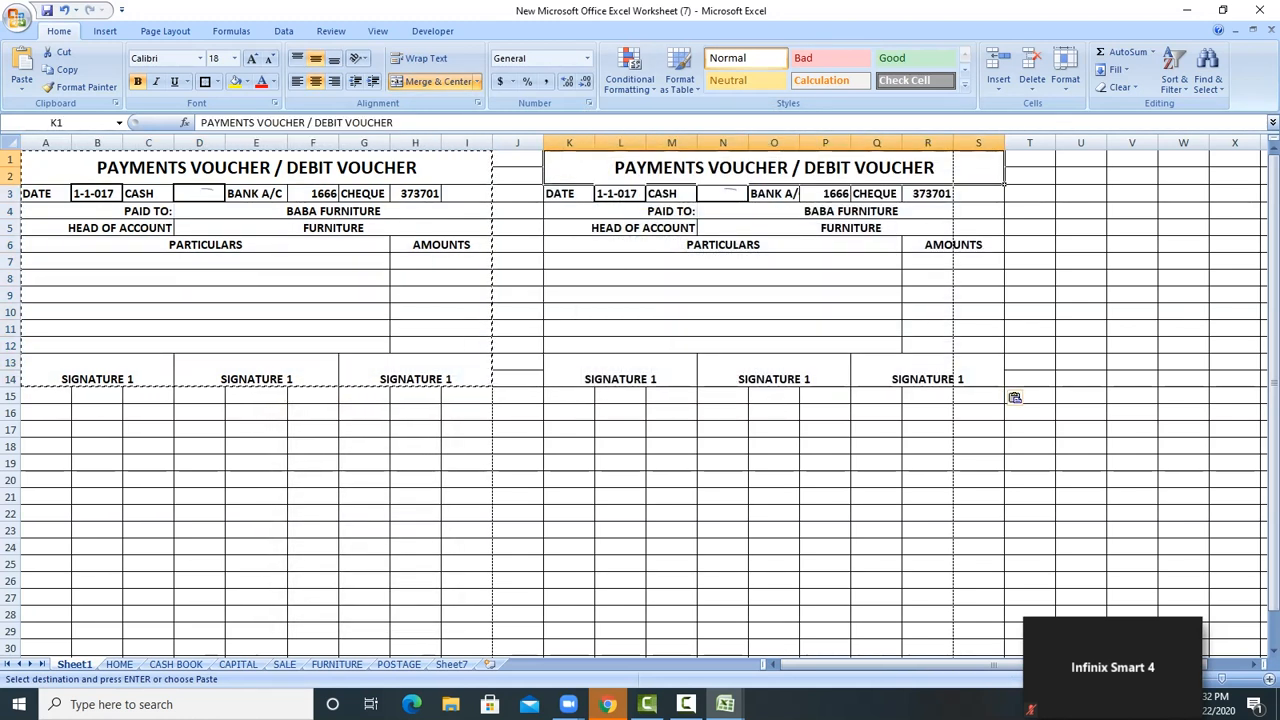
Replace the word PAYMENTS with RECEIPTS in the title of the duplicated voucher in K1
{"action": "left_click", "coordinate": [255, 122]}
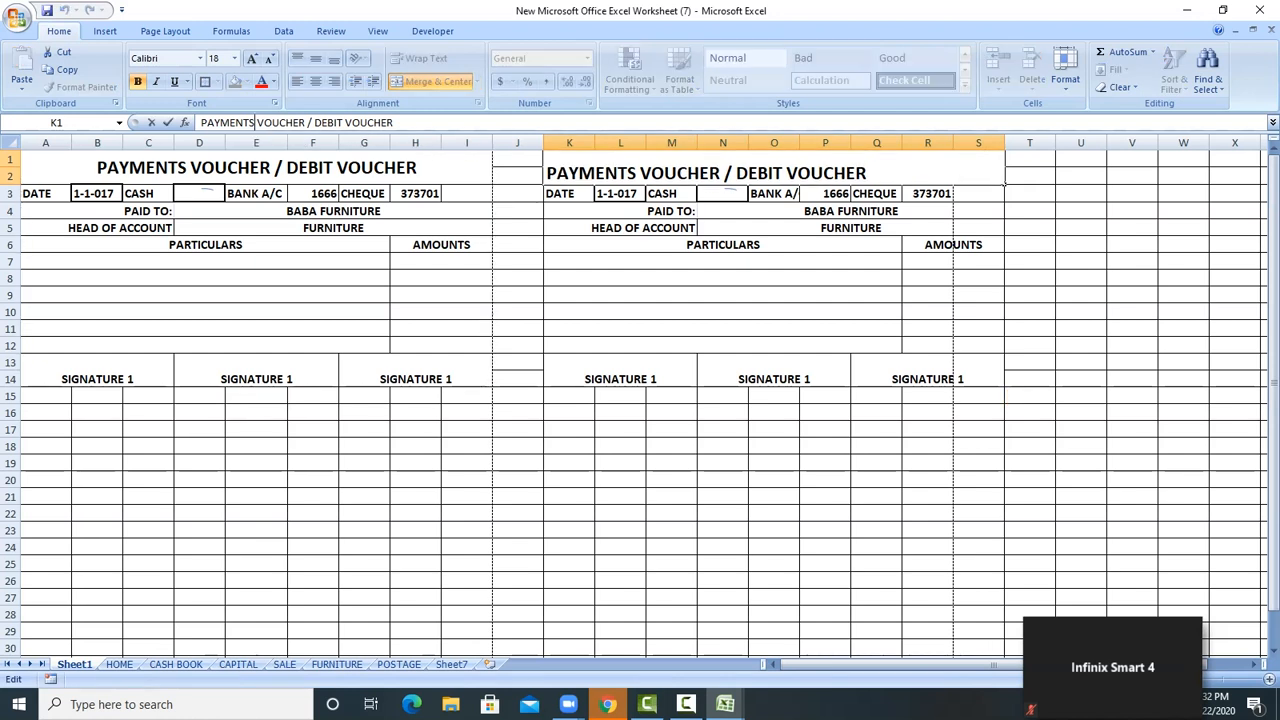
{"action": "key", "text": "BackSpace"}
{"action": "key", "text": "BackSpace"}
{"action": "key", "text": "BackSpace"}
{"action": "key", "text": "BackSpace"}
{"action": "key", "text": "BackSpace"}
{"action": "key", "text": "BackSpace"}
{"action": "key", "text": "BackSpace"}
{"action": "key", "text": "BackSpace"}
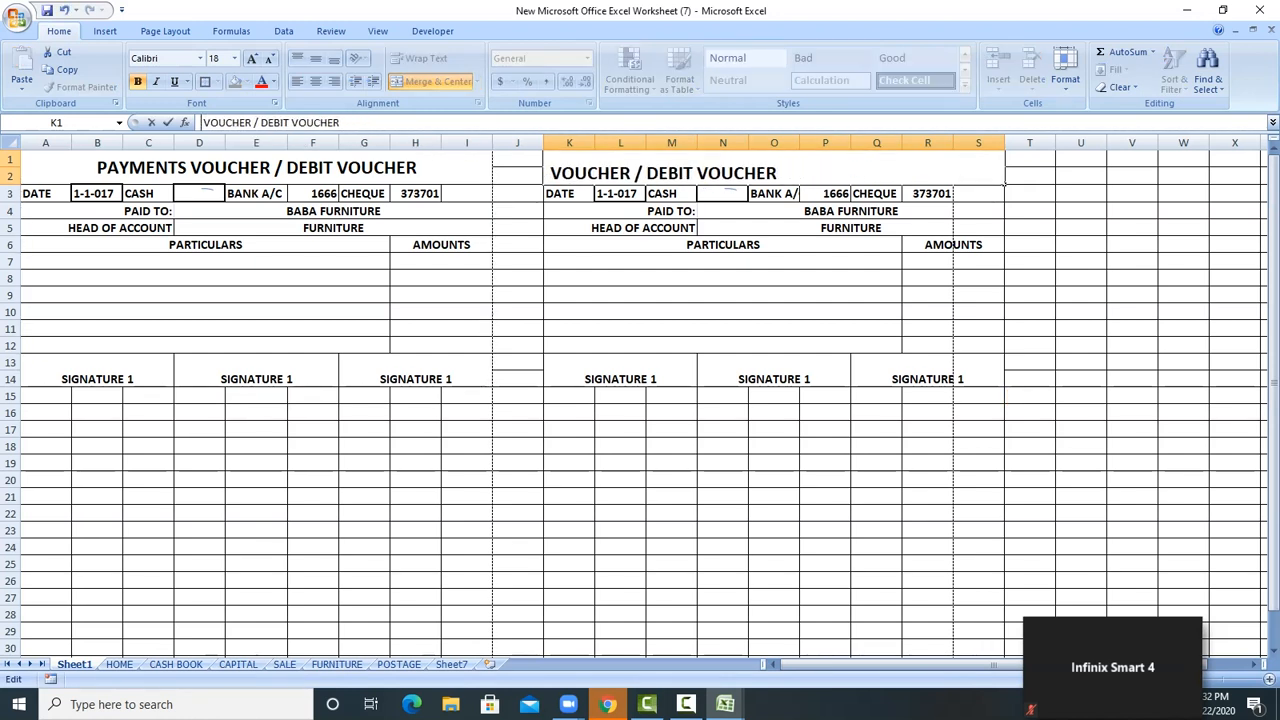
{"action": "type", "text": "RECEI"}
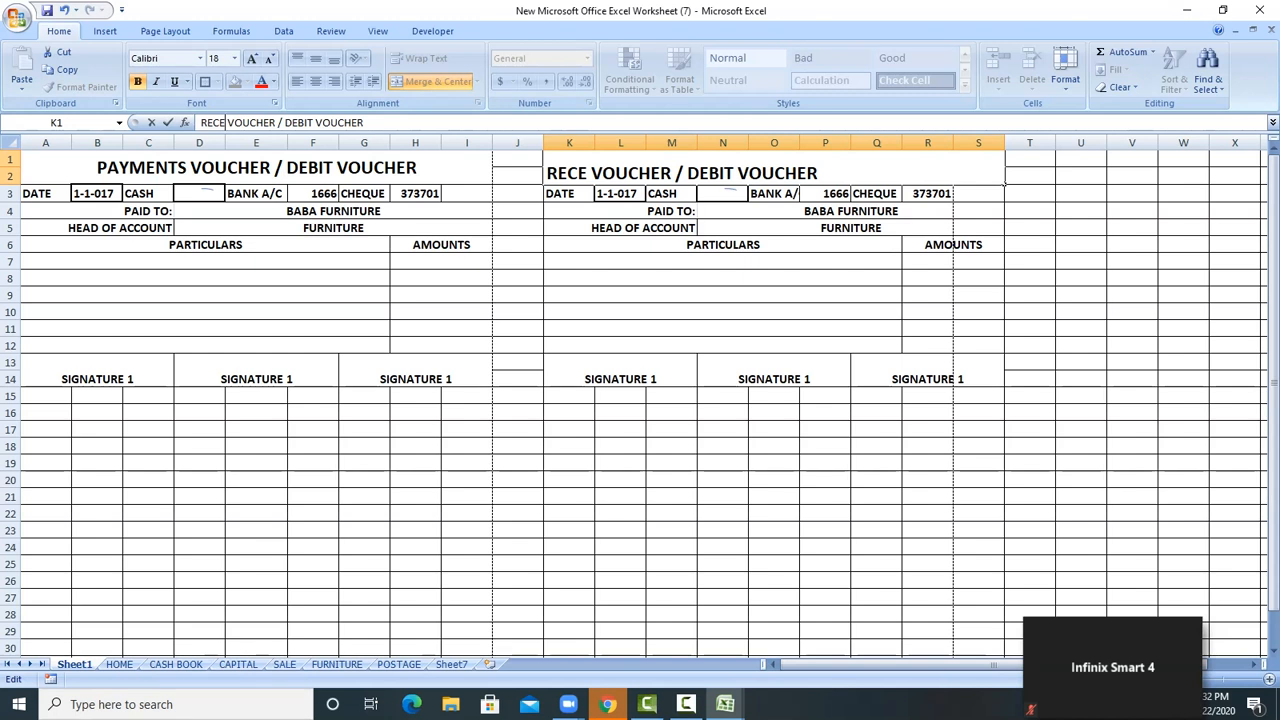
{"action": "type", "text": "PTS V"}
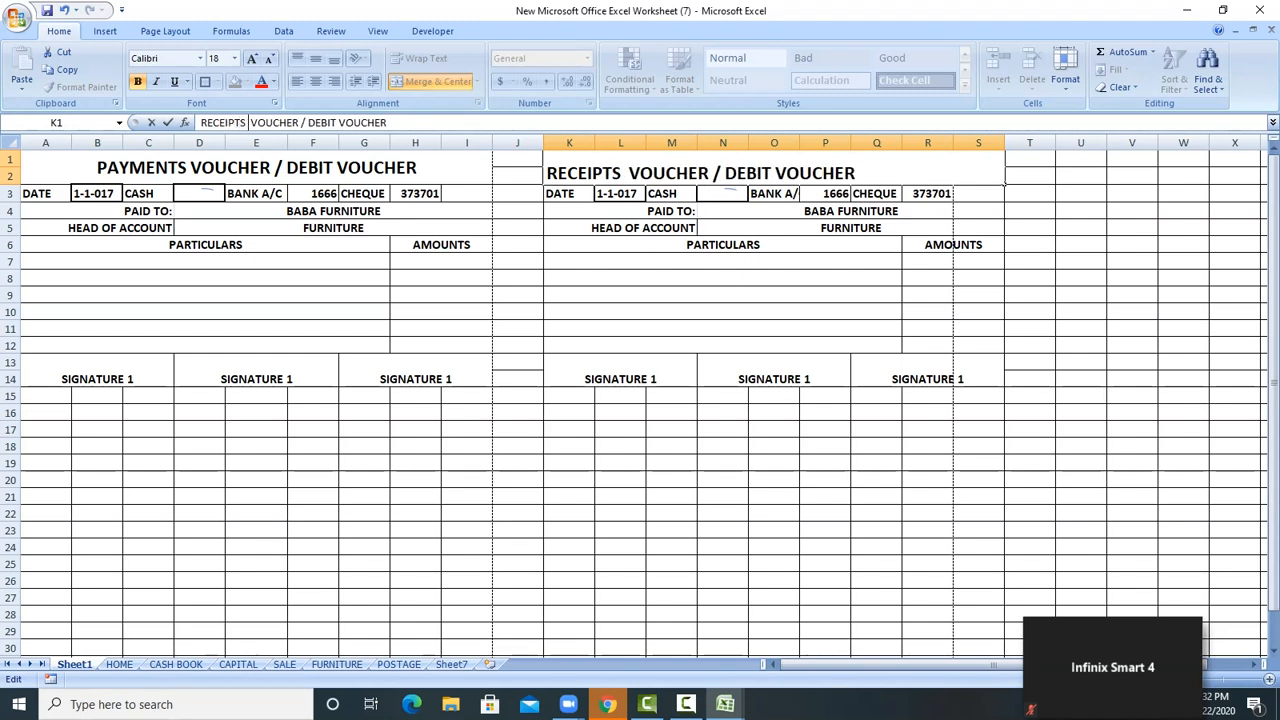
{"action": "type", "text": "OUCHER"}
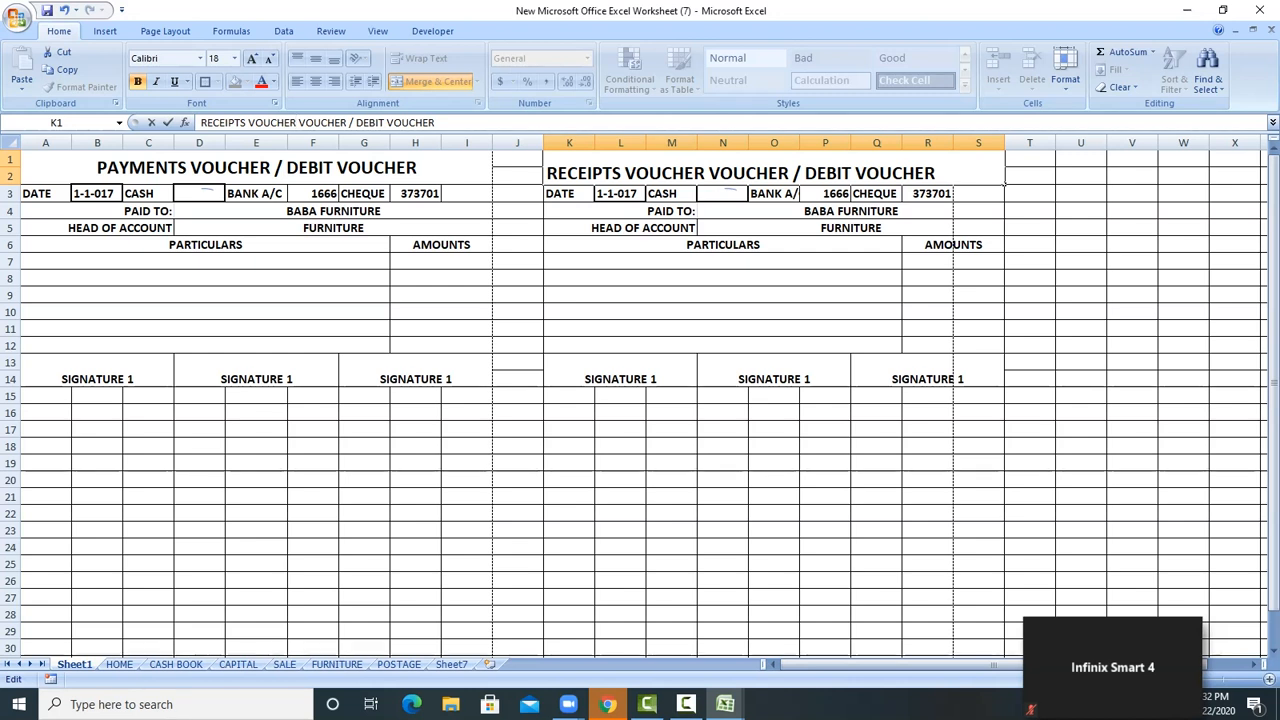
{"action": "key", "text": "BackSpace"}
{"action": "key", "text": "BackSpace"}
{"action": "key", "text": "BackSpace"}
{"action": "key", "text": "BackSpace"}
{"action": "key", "text": "BackSpace"}
{"action": "key", "text": "BackSpace"}
{"action": "key", "text": "BackSpace"}
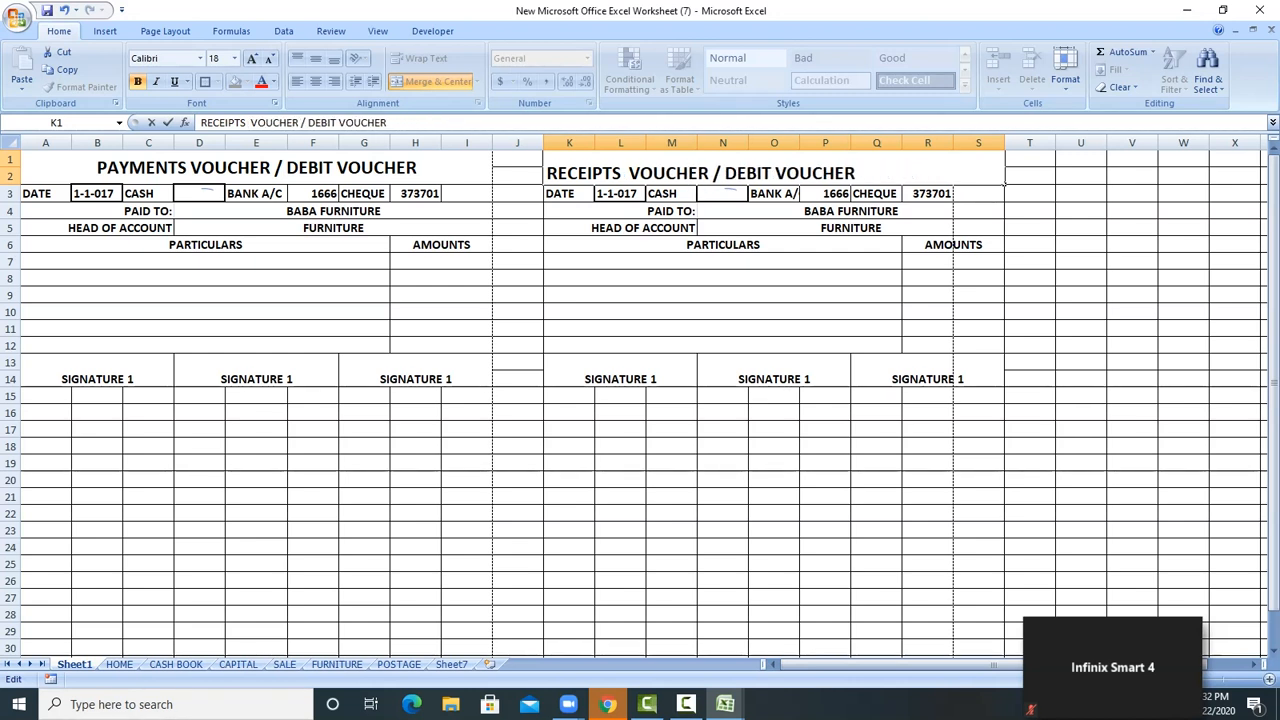
Change DEBIT to CREDIT in the K1 title so it reads RECEIPTS VOUCHER / CREDIT VOUCHER
{"action": "left_click", "coordinate": [846, 169]}
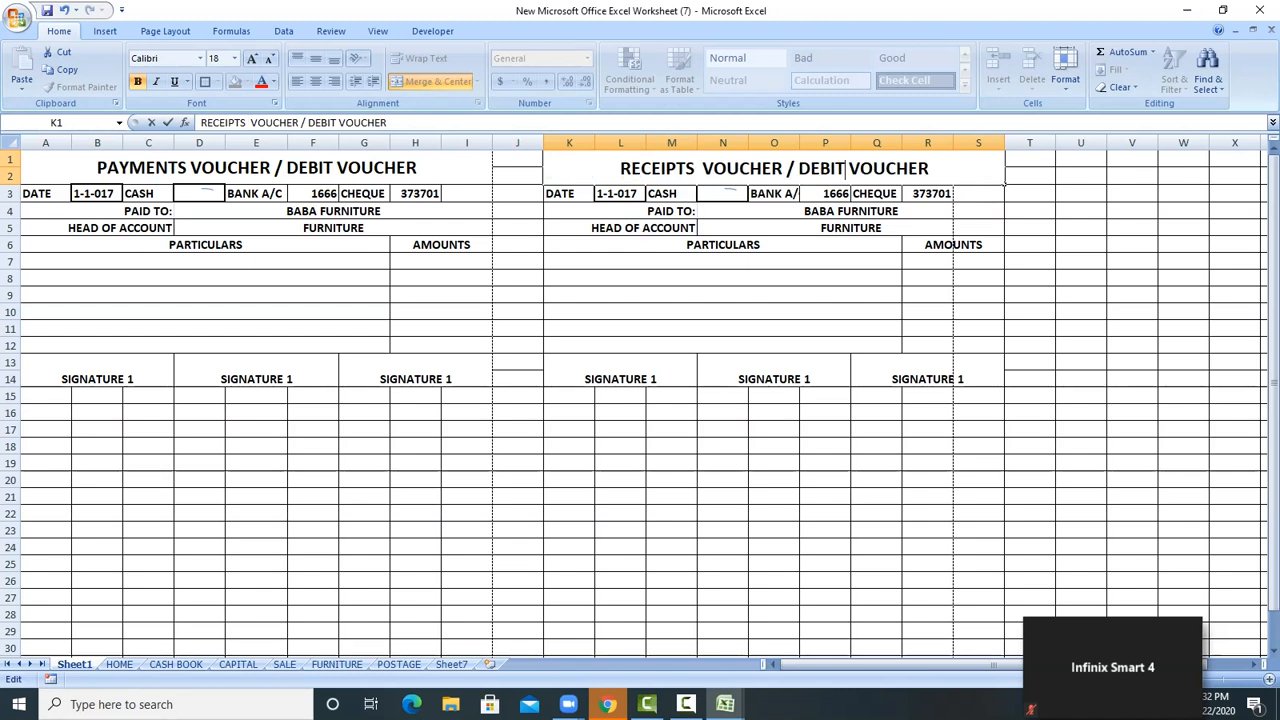
{"action": "key", "text": "BackSpace"}
{"action": "key", "text": "BackSpace"}
{"action": "key", "text": "BackSpace"}
{"action": "key", "text": "BackSpace"}
{"action": "key", "text": "BackSpace"}
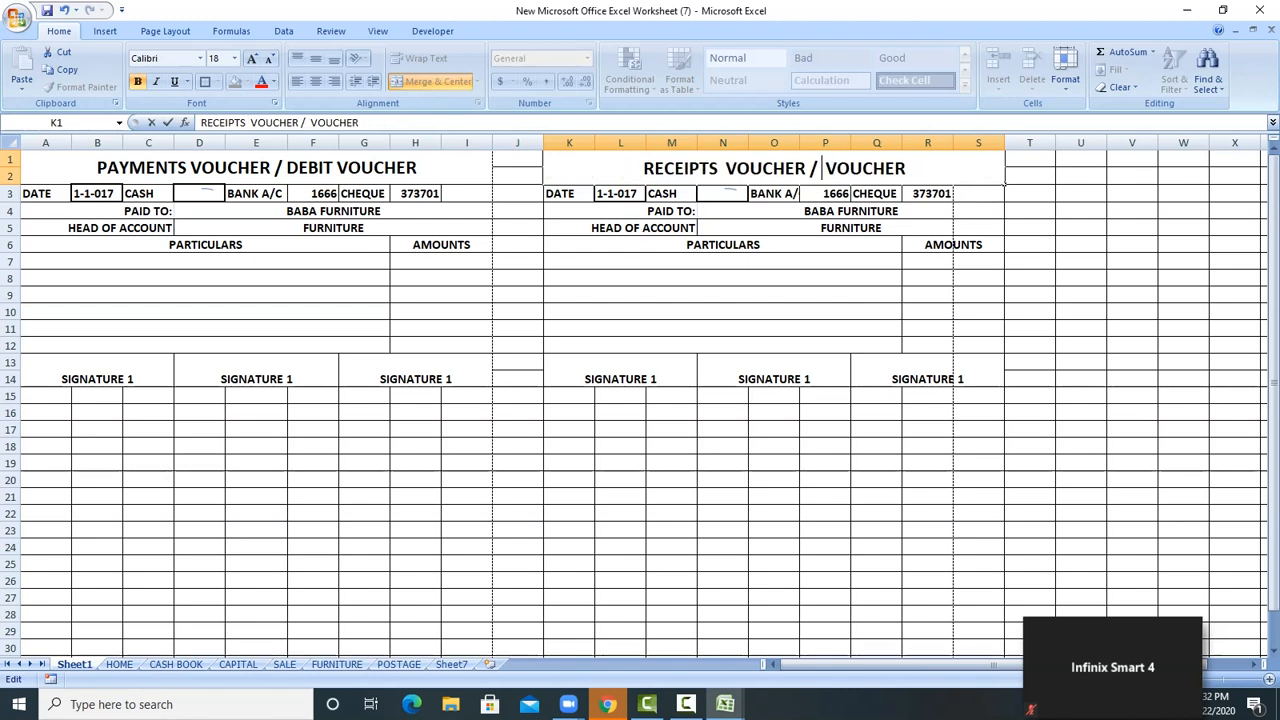
{"action": "type", "text": "CREDIT VO"}
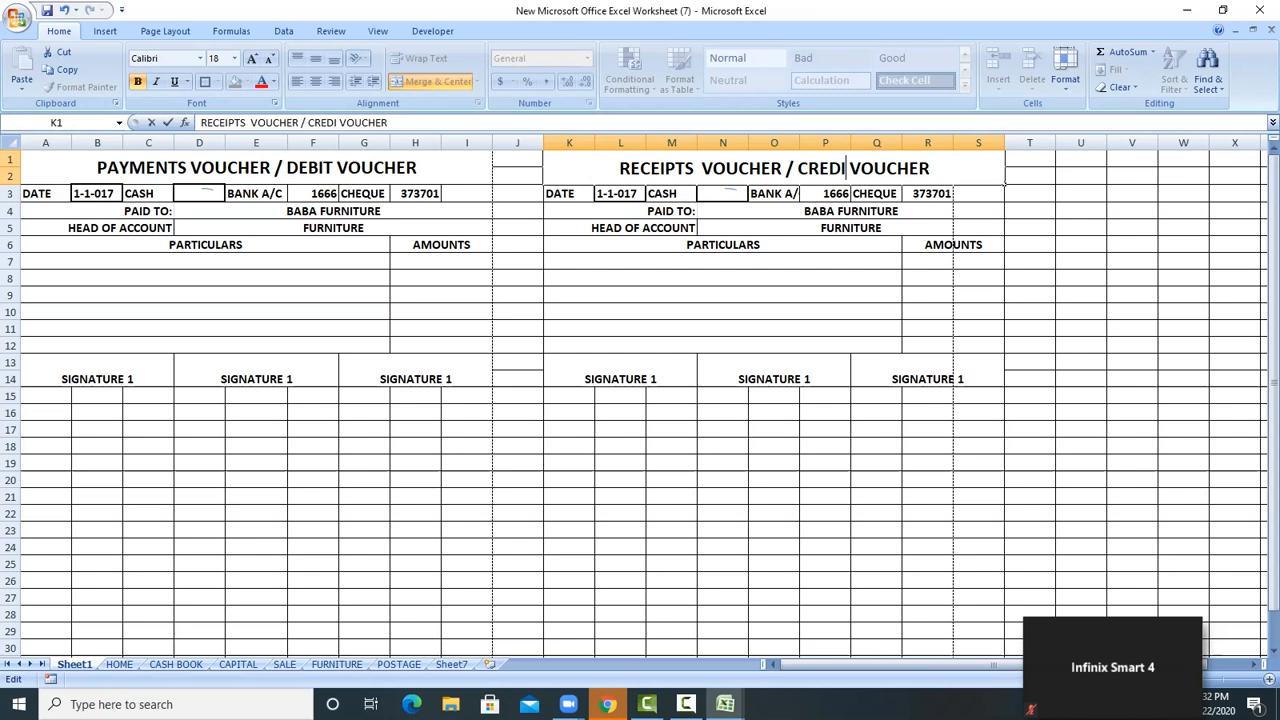
{"action": "type", "text": "UCHER"}
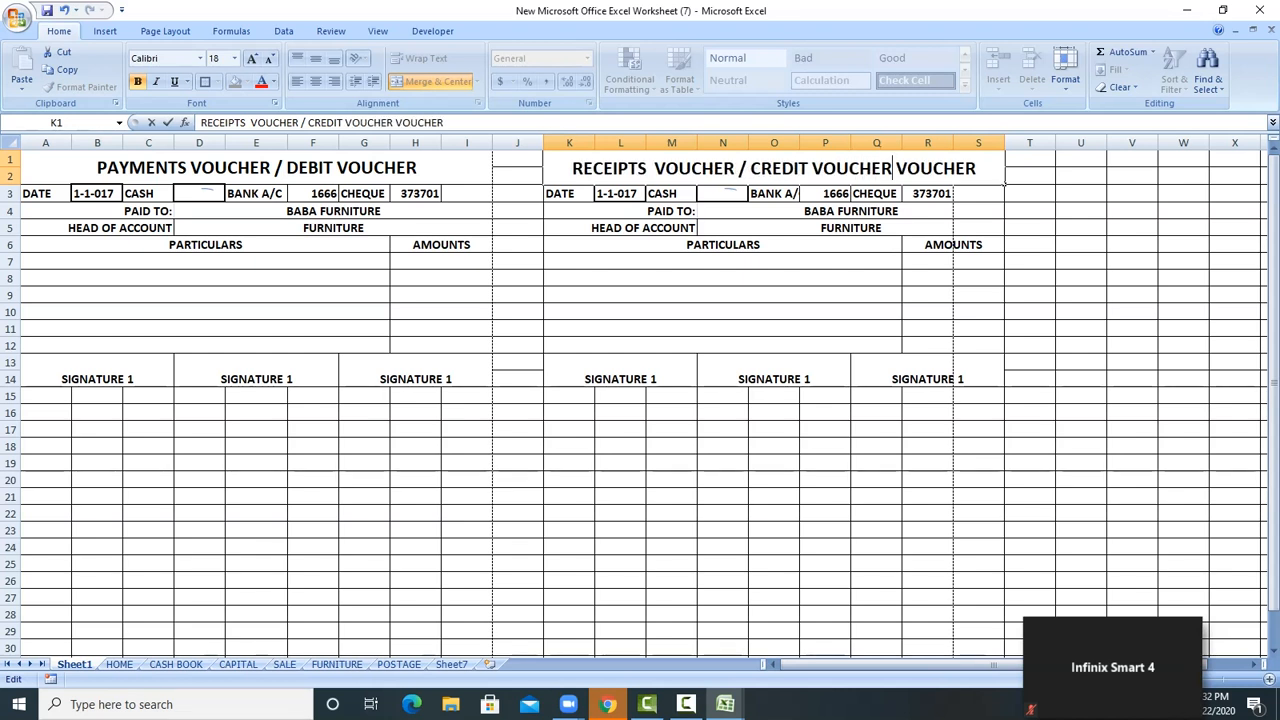
{"action": "key", "text": "BackSpace"}
{"action": "key", "text": "BackSpace"}
{"action": "key", "text": "BackSpace"}
{"action": "key", "text": "BackSpace"}
{"action": "key", "text": "BackSpace"}
{"action": "key", "text": "BackSpace"}
{"action": "key", "text": "BackSpace"}
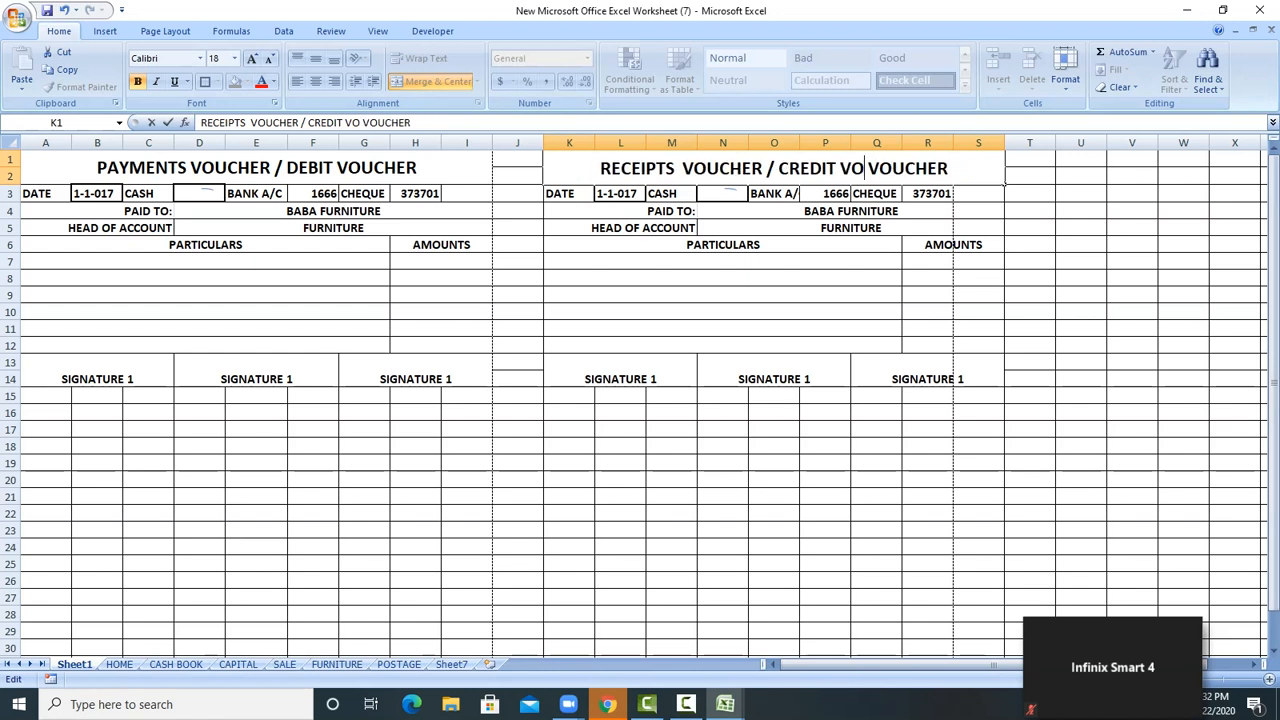
{"action": "left_click", "coordinate": [723, 279]}
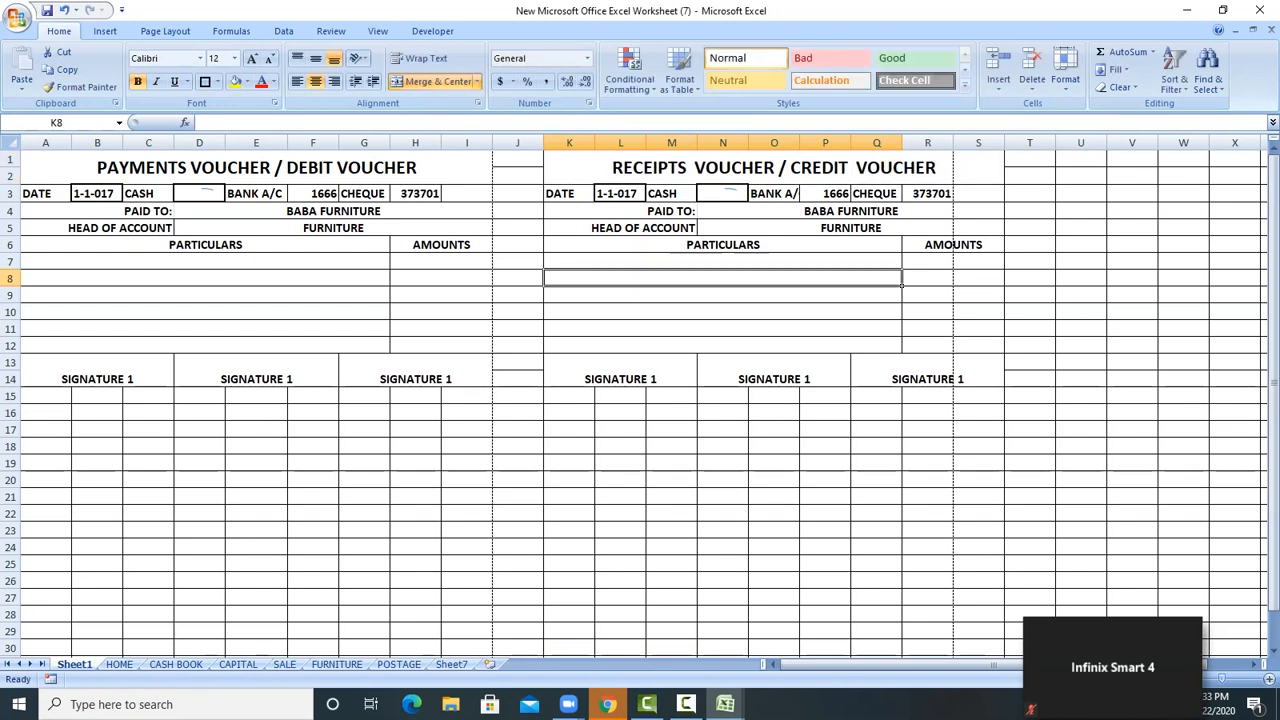
Replace the PAID TO: label in K4 of the receipts voucher with "Received from:"
{"action": "left_click", "coordinate": [621, 211]}
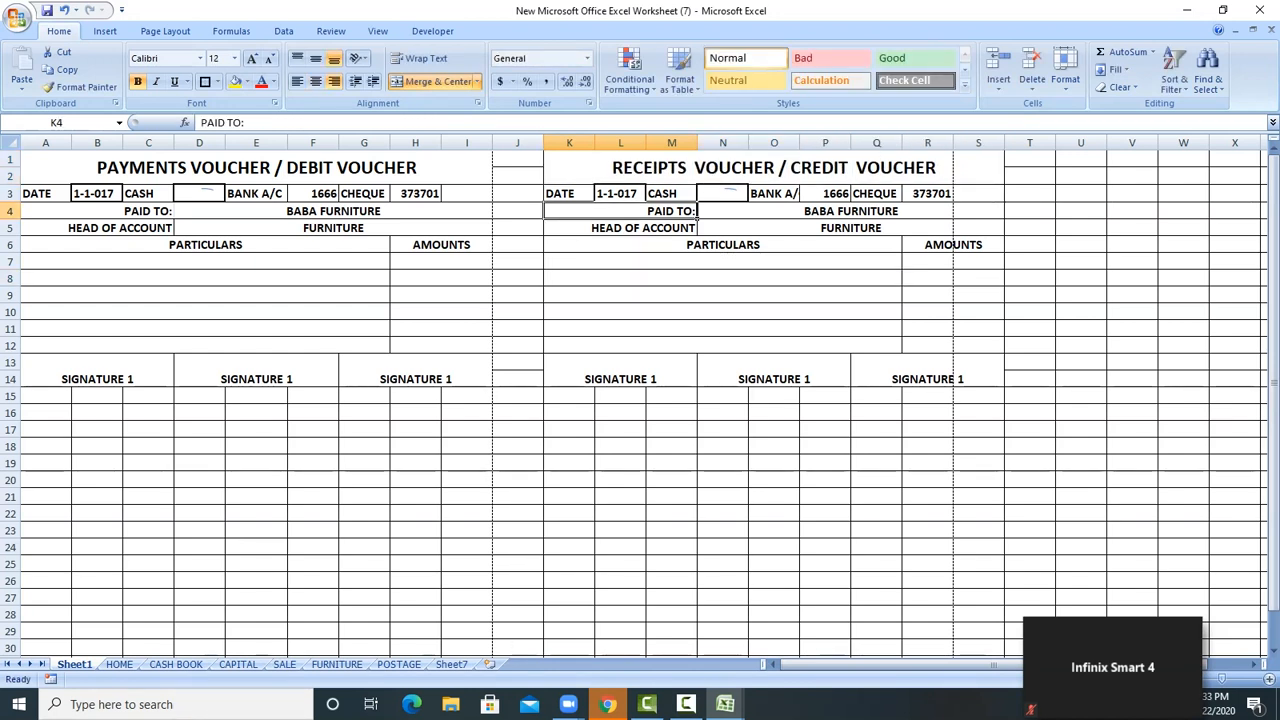
{"action": "type", "text": "r"}
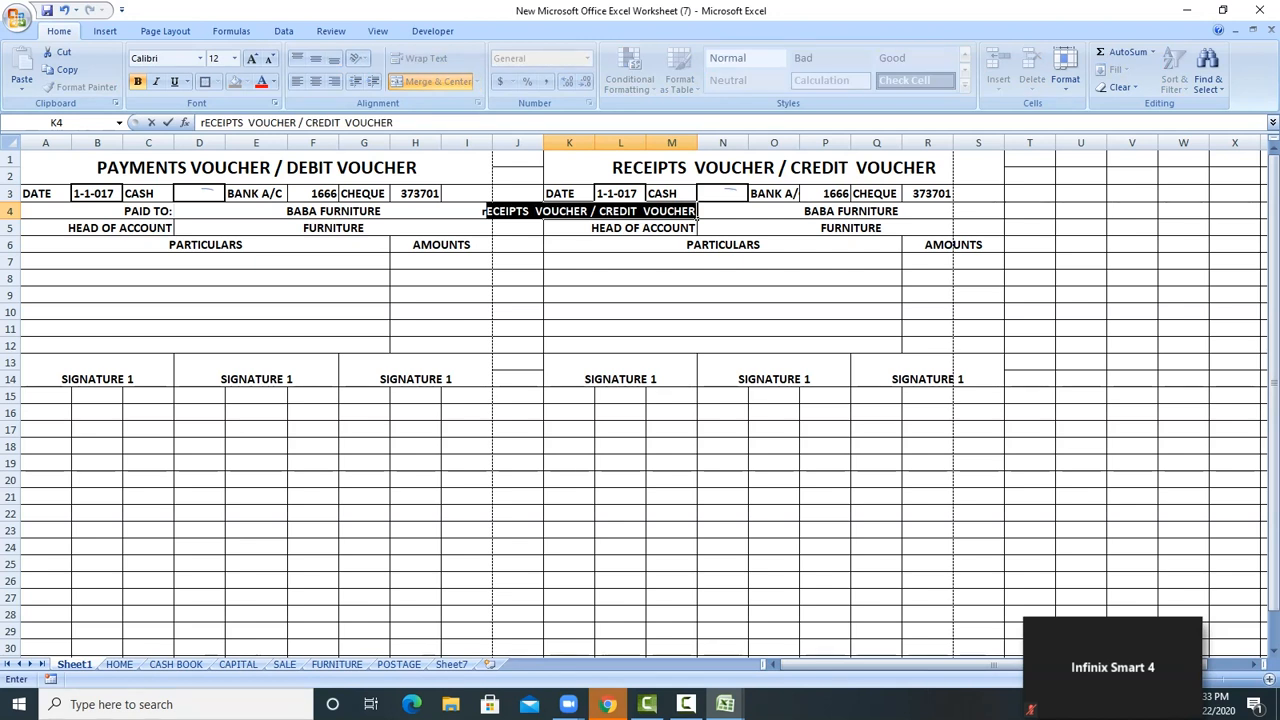
{"action": "key", "text": "BackSpace"}
{"action": "type", "text": "ec"}
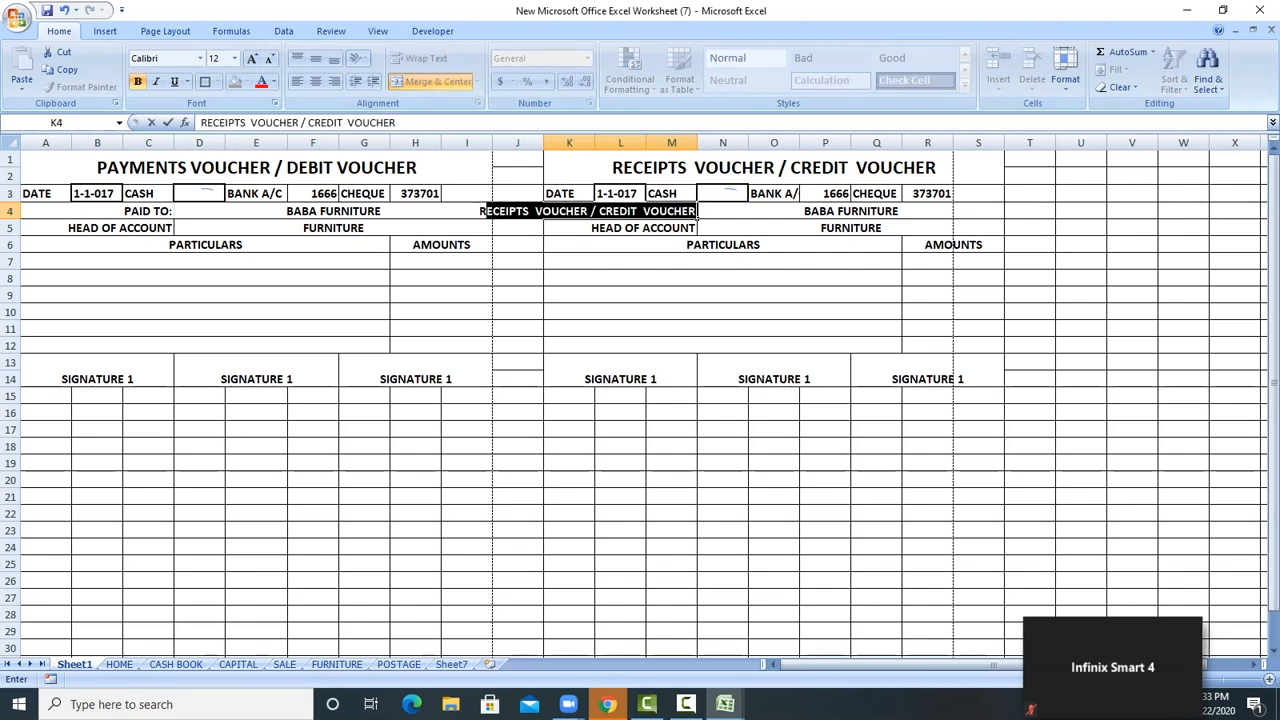
{"action": "type", "text": "eive"}
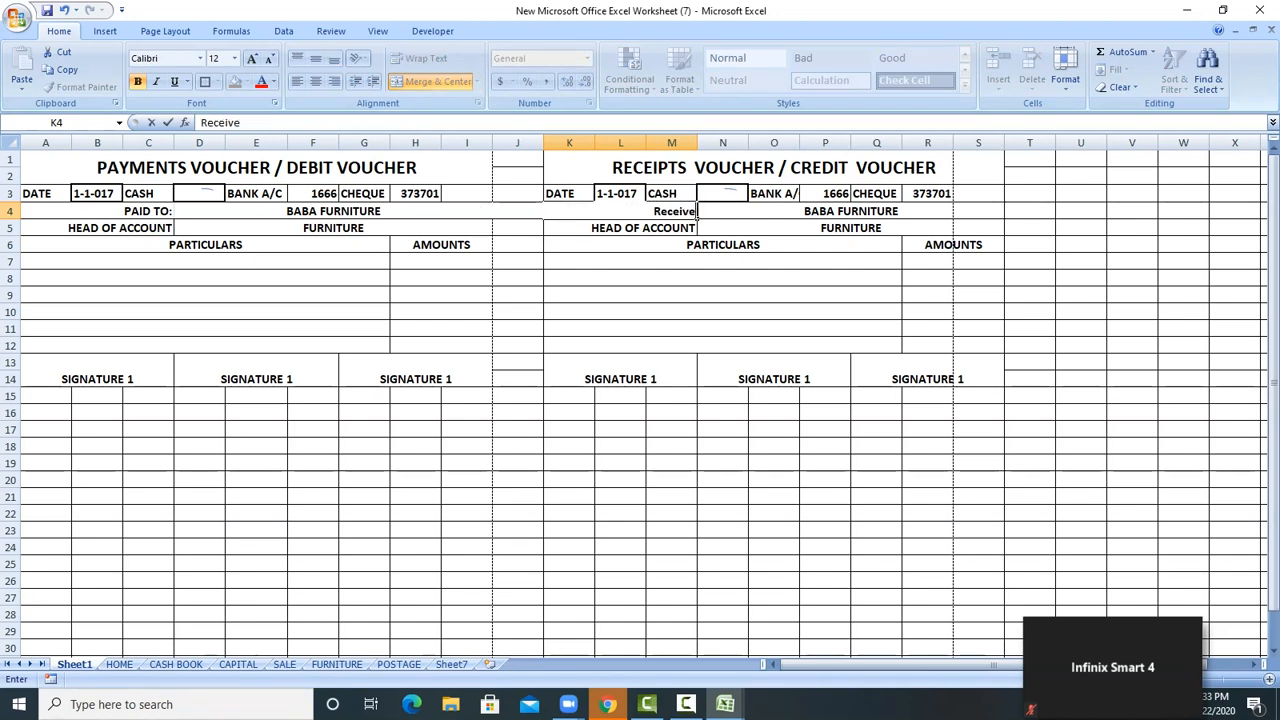
{"action": "type", "text": "d from"}
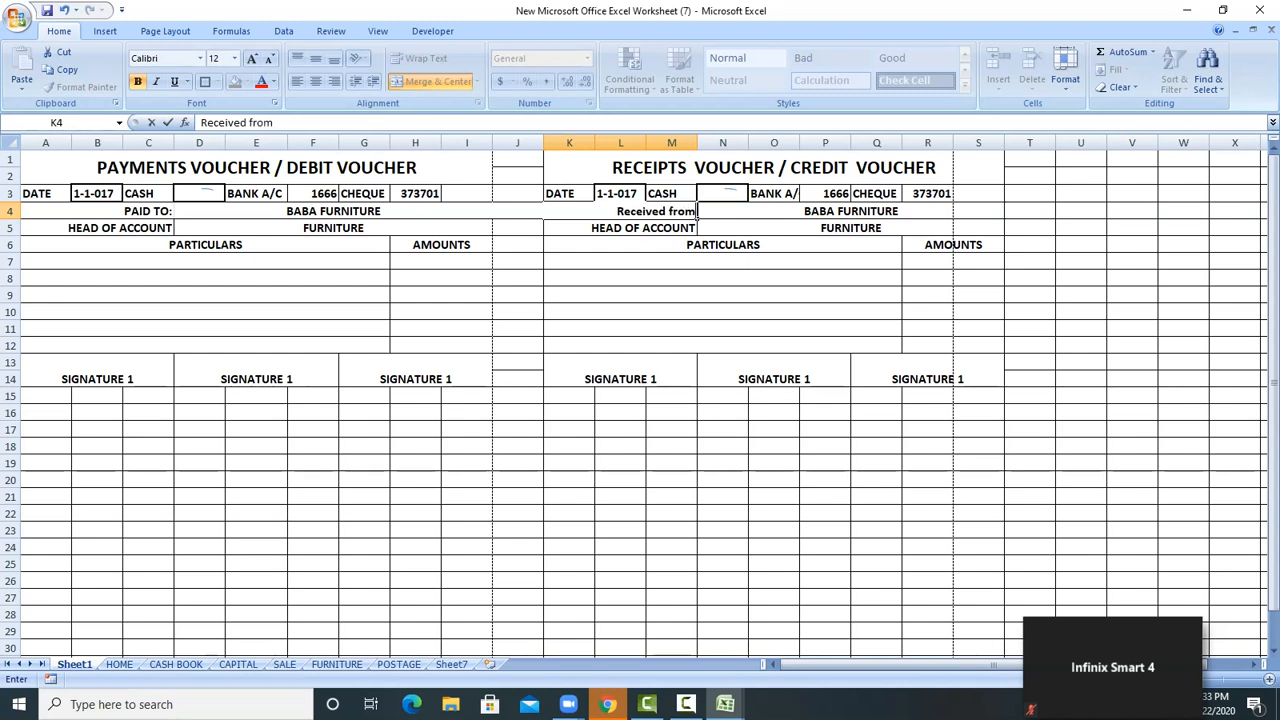
{"action": "type", "text": ":"}
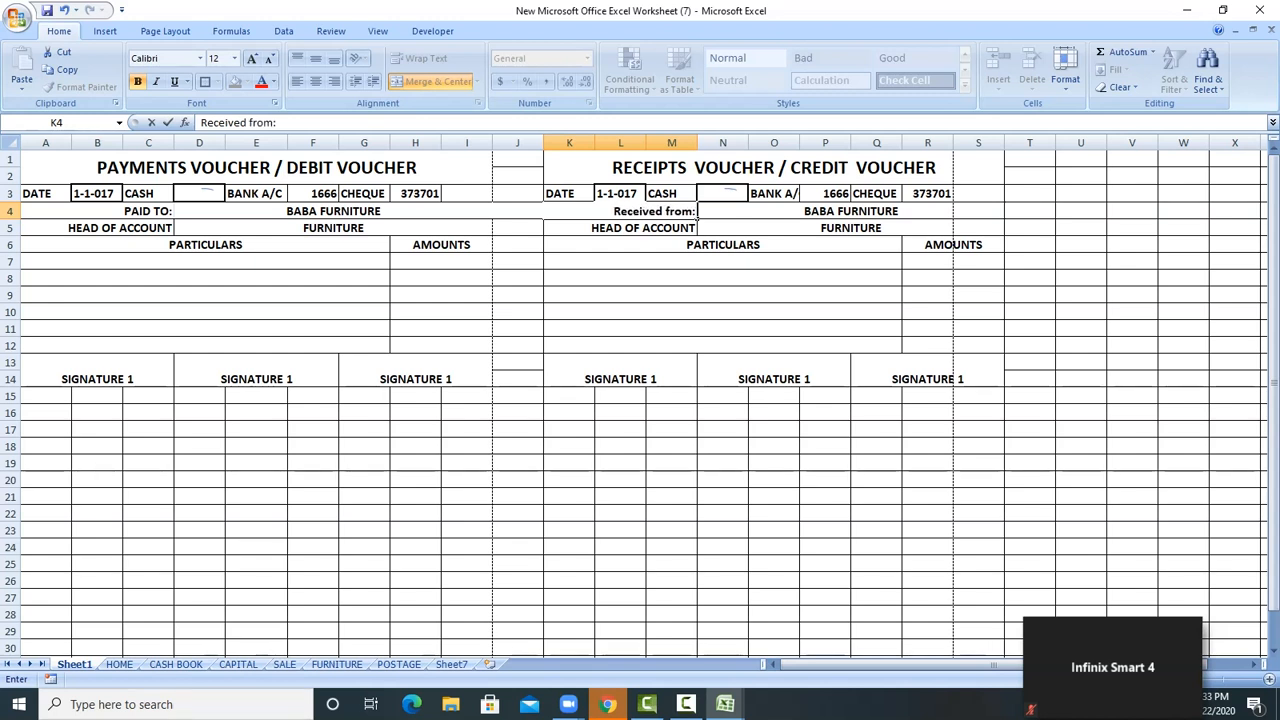
{"action": "left_click", "coordinate": [697, 294]}
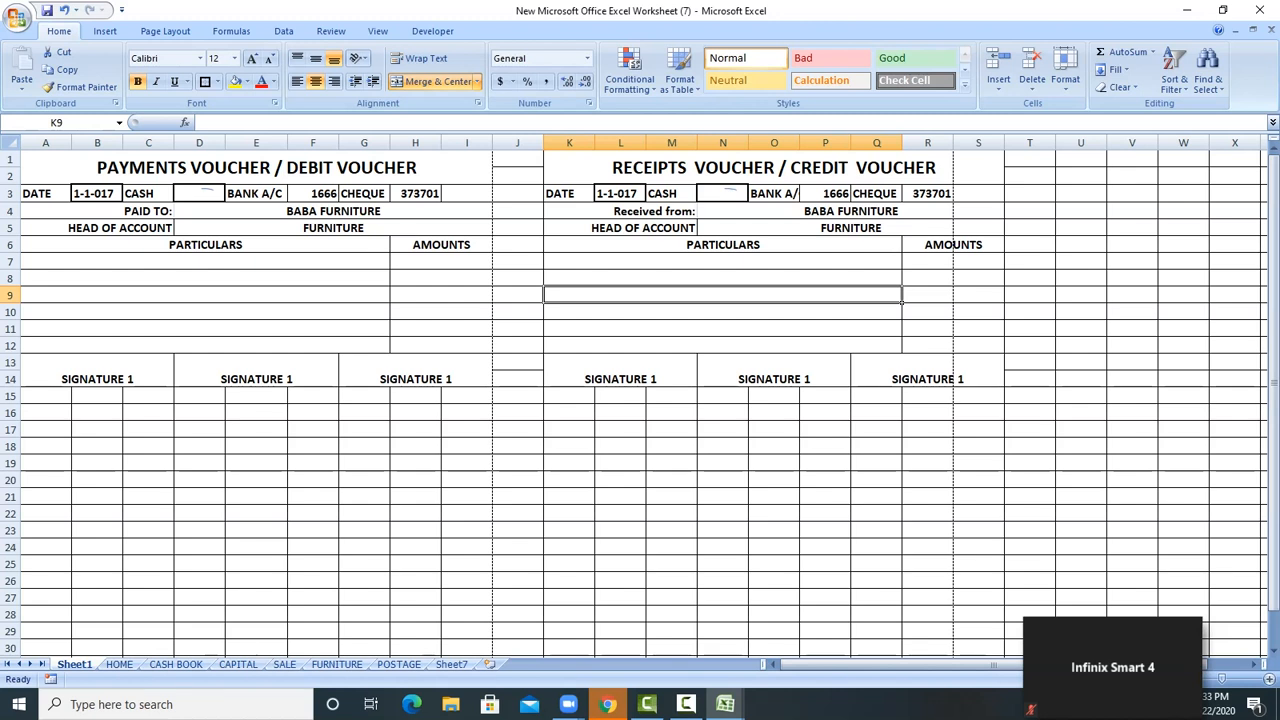
{"action": "left_click", "coordinate": [773, 168]}
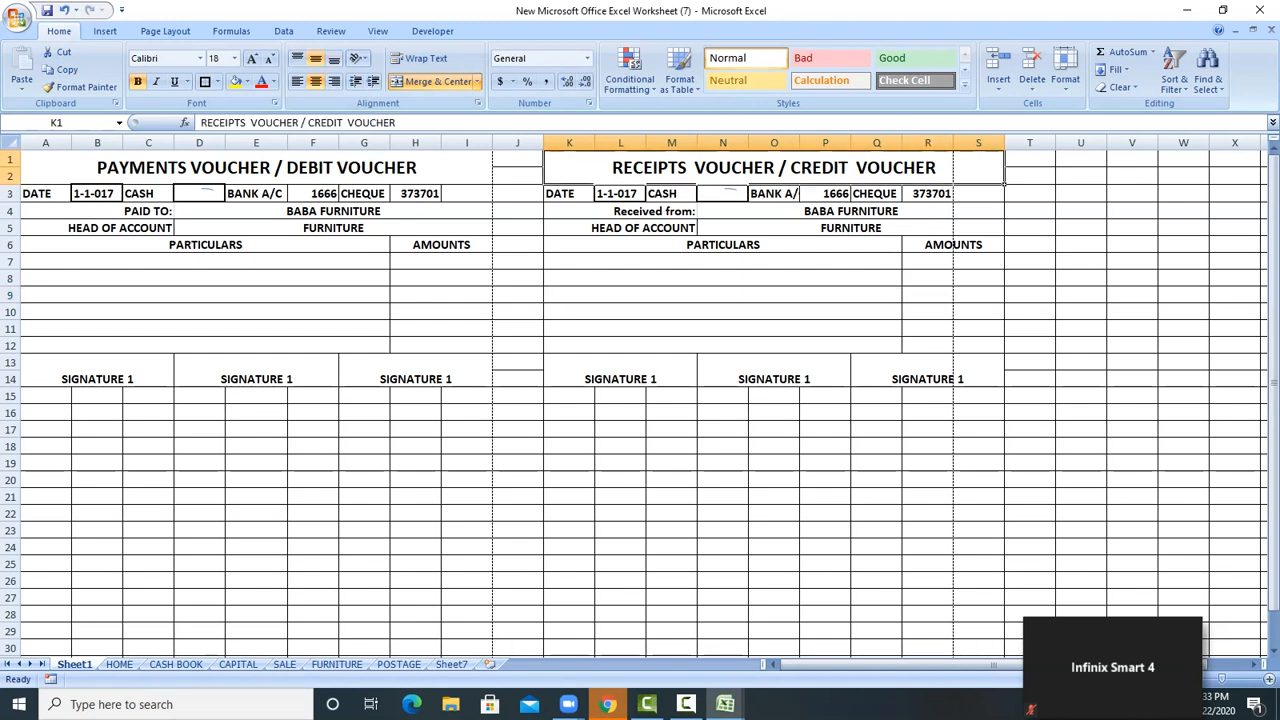
{"action": "left_click", "coordinate": [256, 168]}
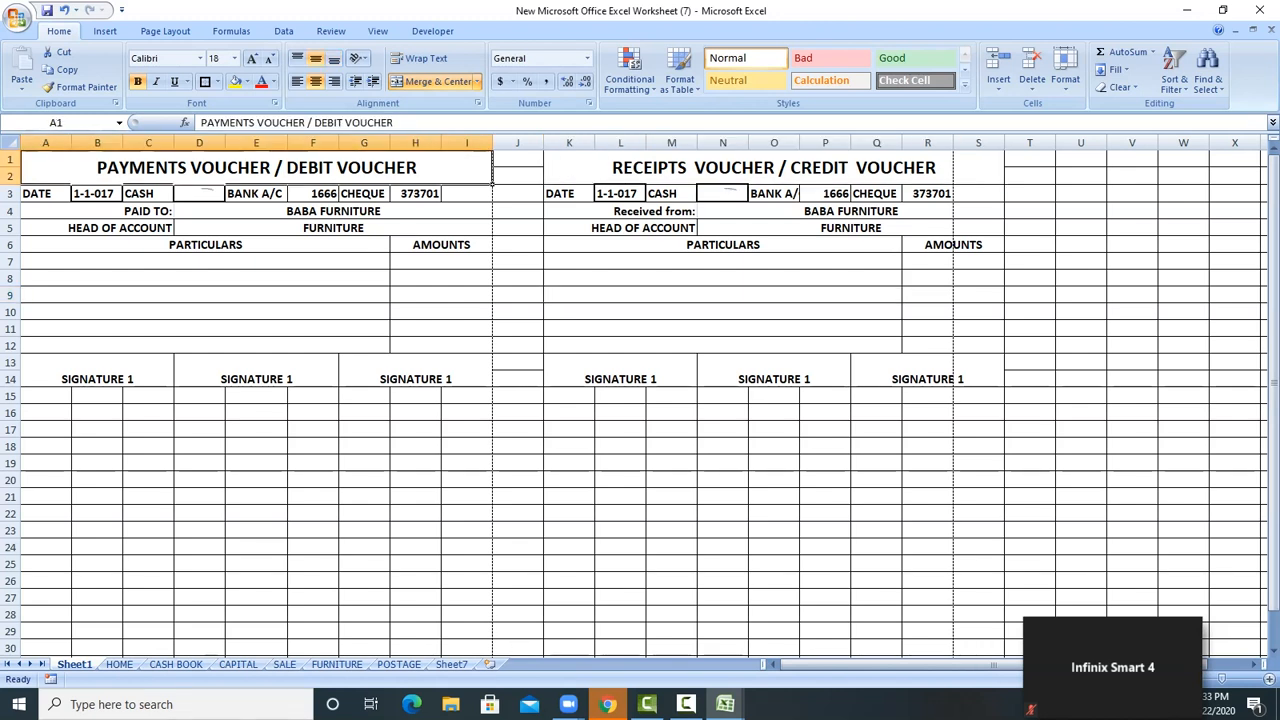
{"action": "left_click", "coordinate": [773, 168]}
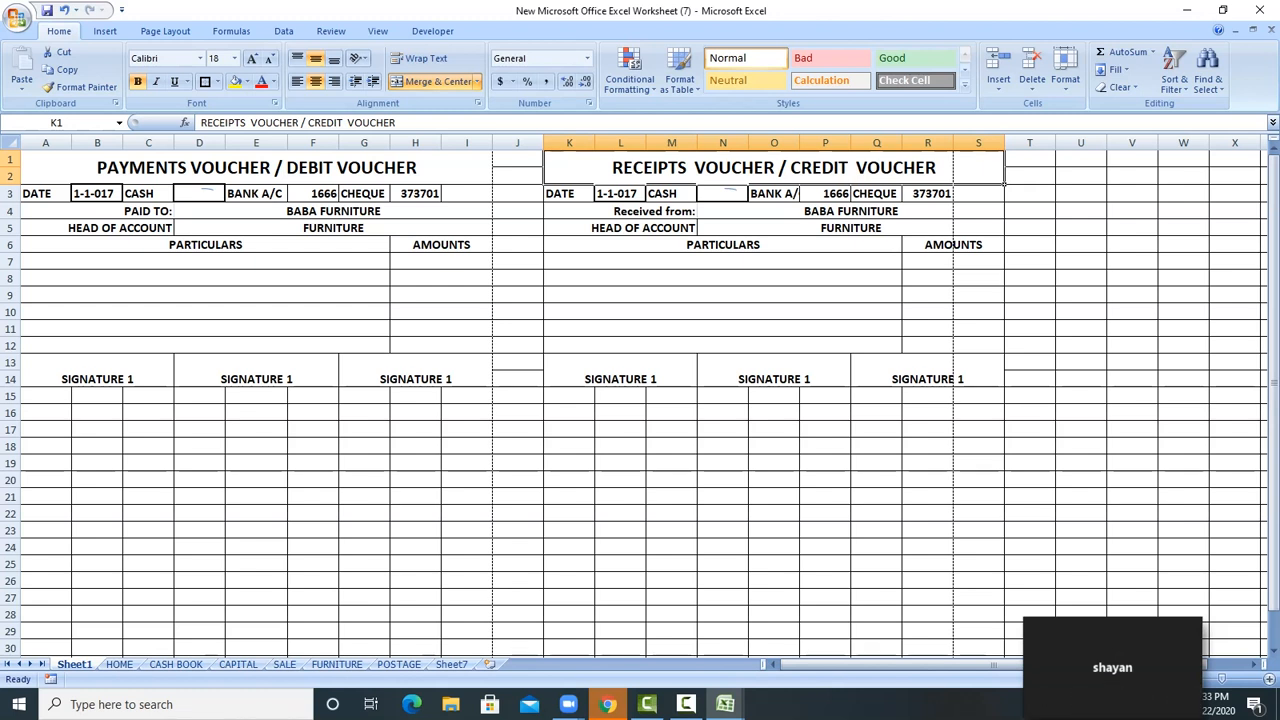
{"action": "mouse_move", "coordinate": [725, 704]}
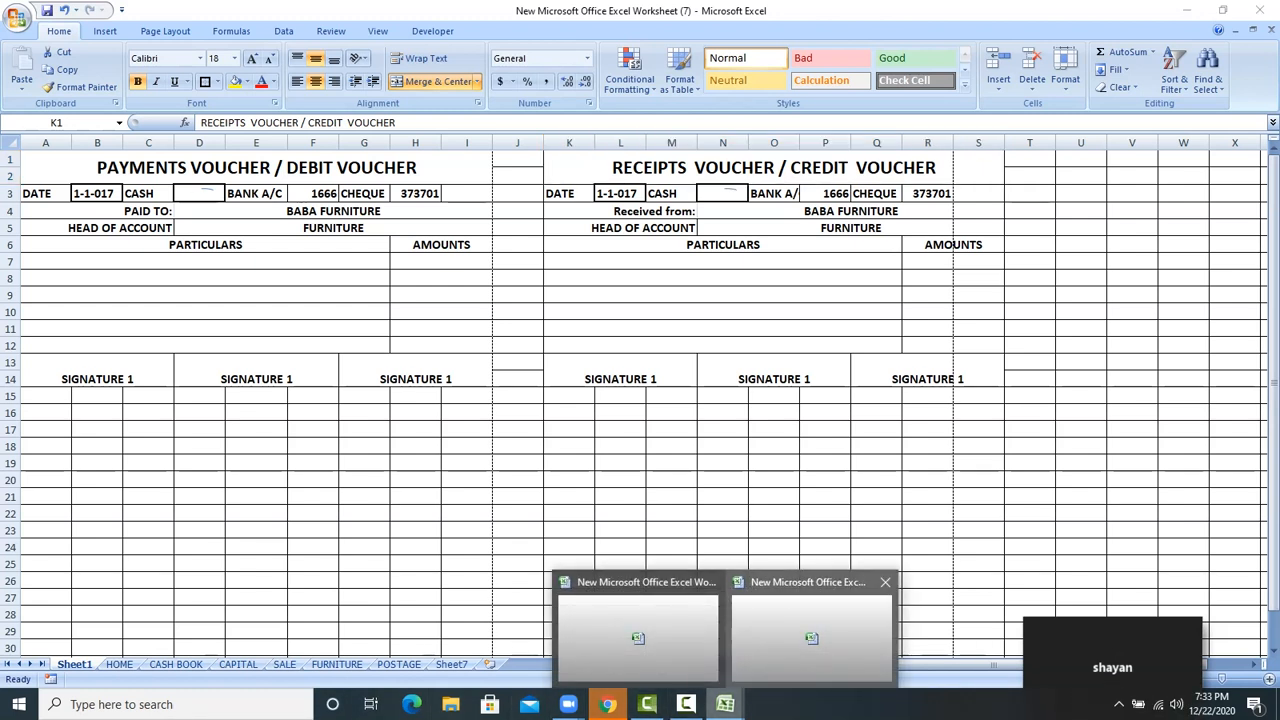
{"action": "left_click", "coordinate": [812, 625]}
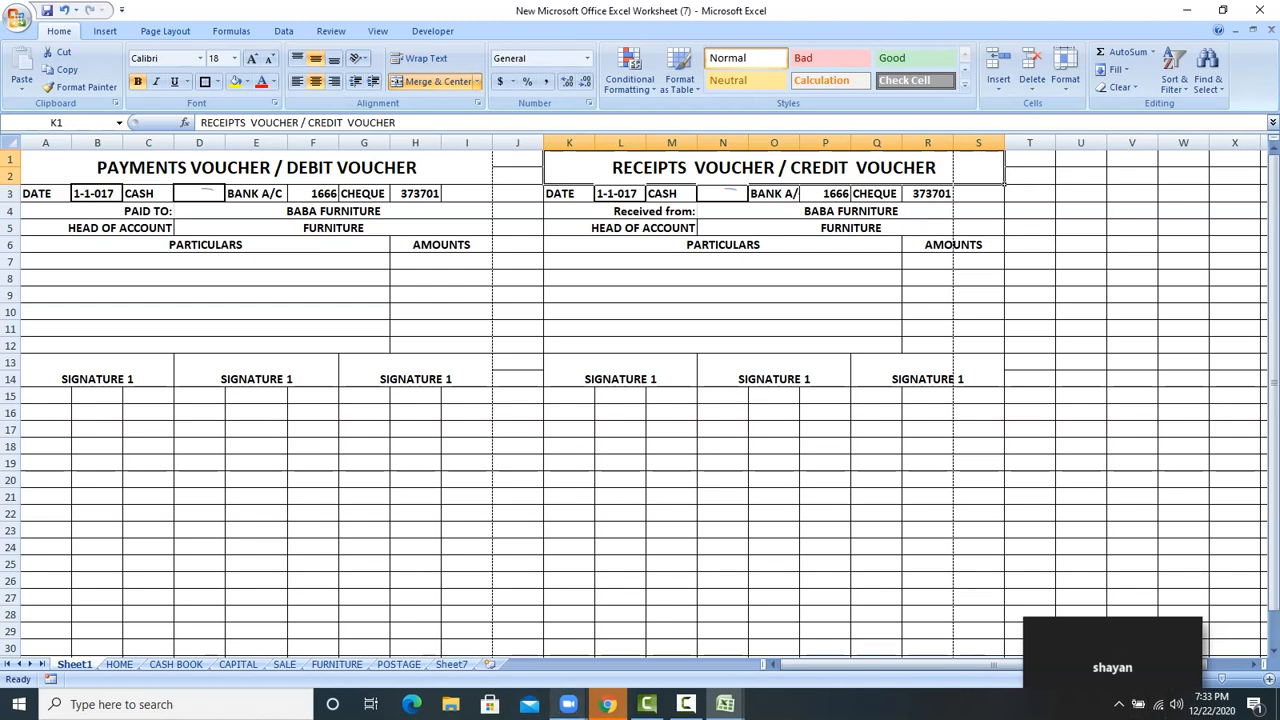
Switch to the Zoom meeting and share the Microsoft Excel workbook window with the participants
{"action": "left_click", "coordinate": [568, 704]}
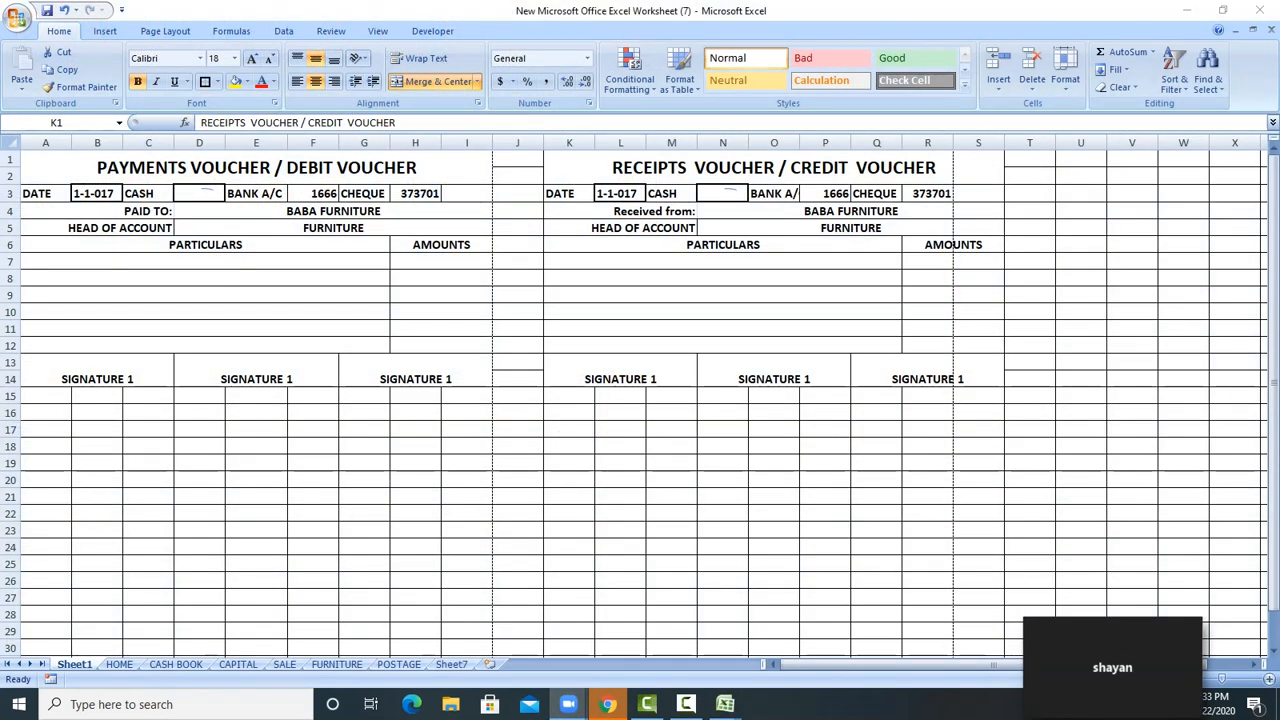
{"action": "mouse_move", "coordinate": [1182, 698]}
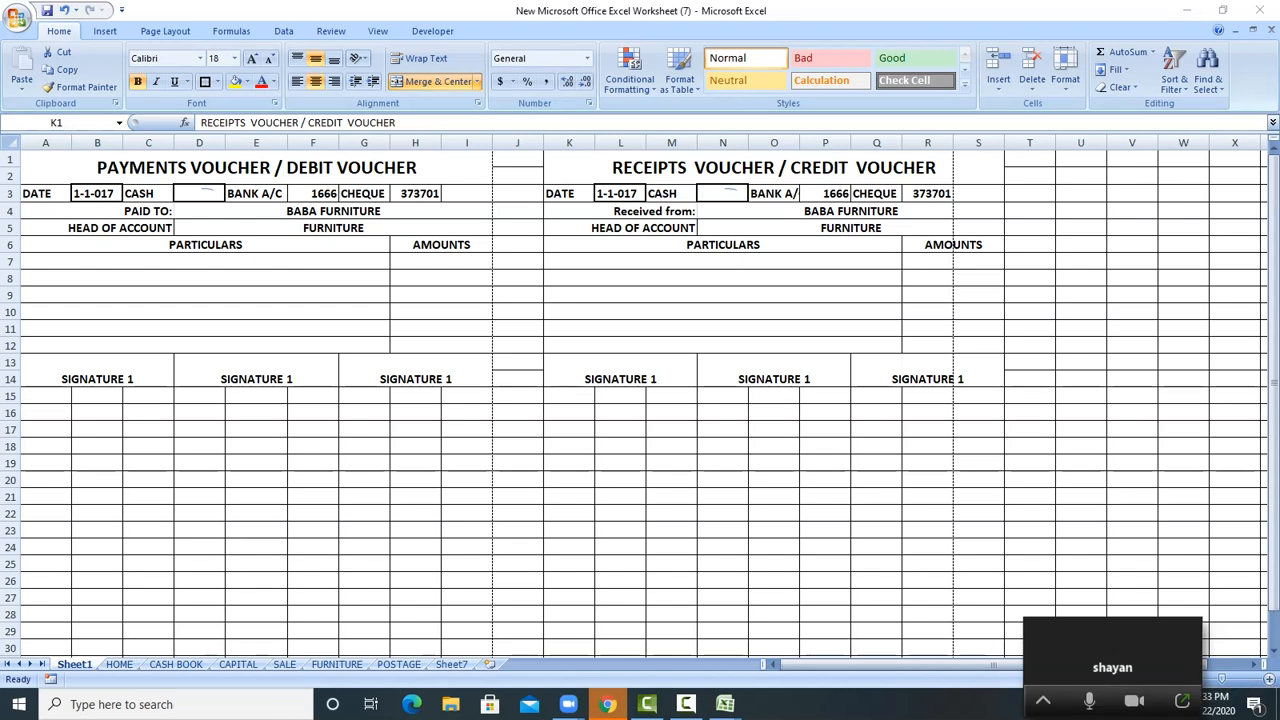
{"action": "left_click", "coordinate": [1043, 700]}
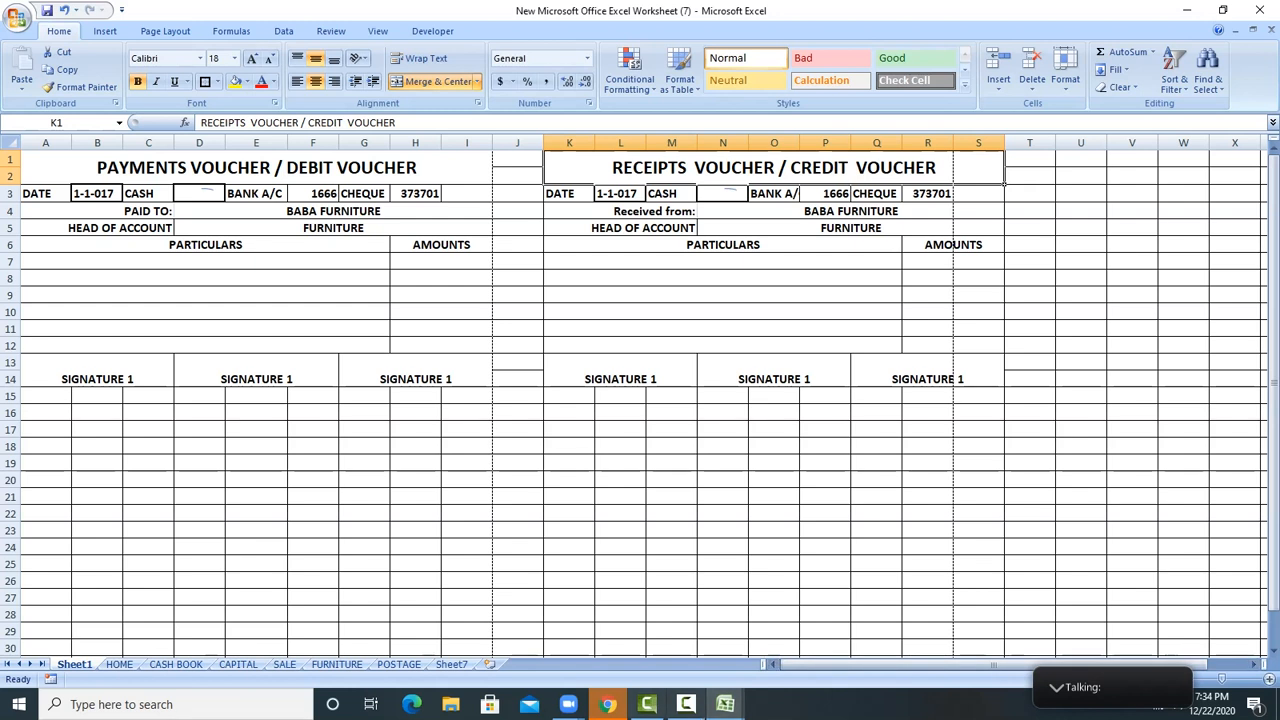
{"action": "left_click", "coordinate": [568, 704]}
{"action": "left_click", "coordinate": [655, 640]}
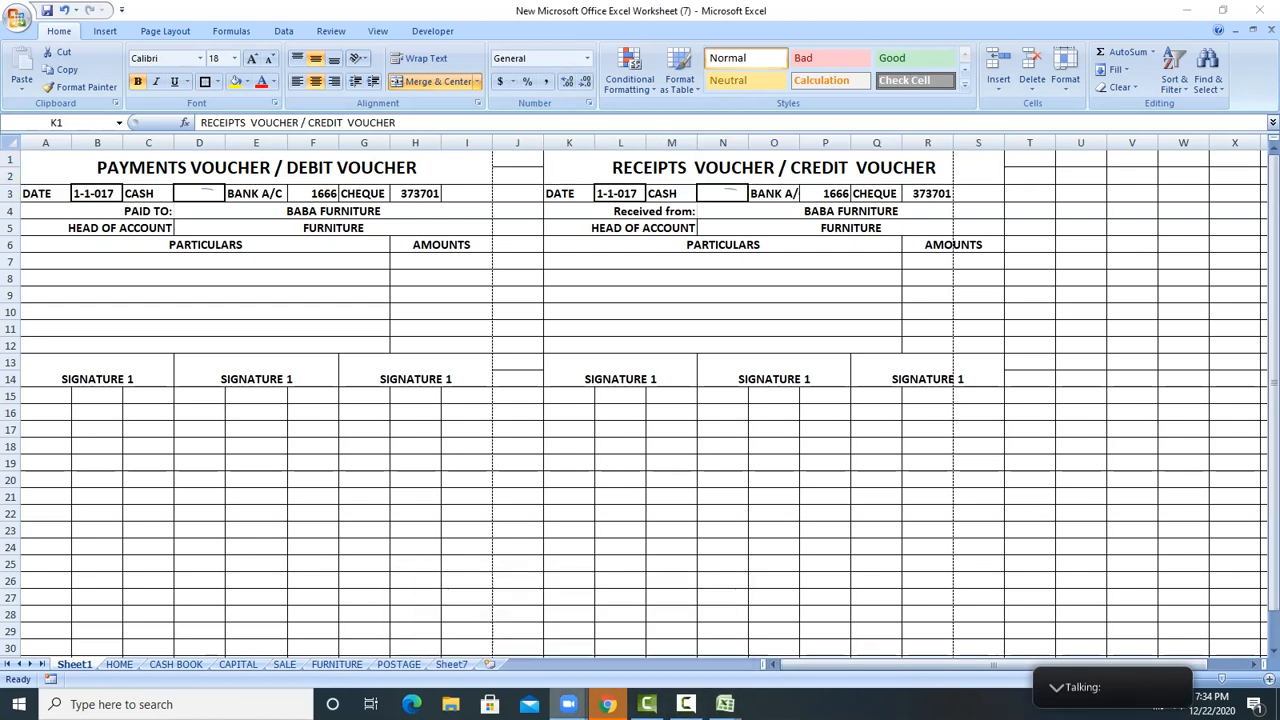
{"action": "left_click", "coordinate": [1168, 687]}
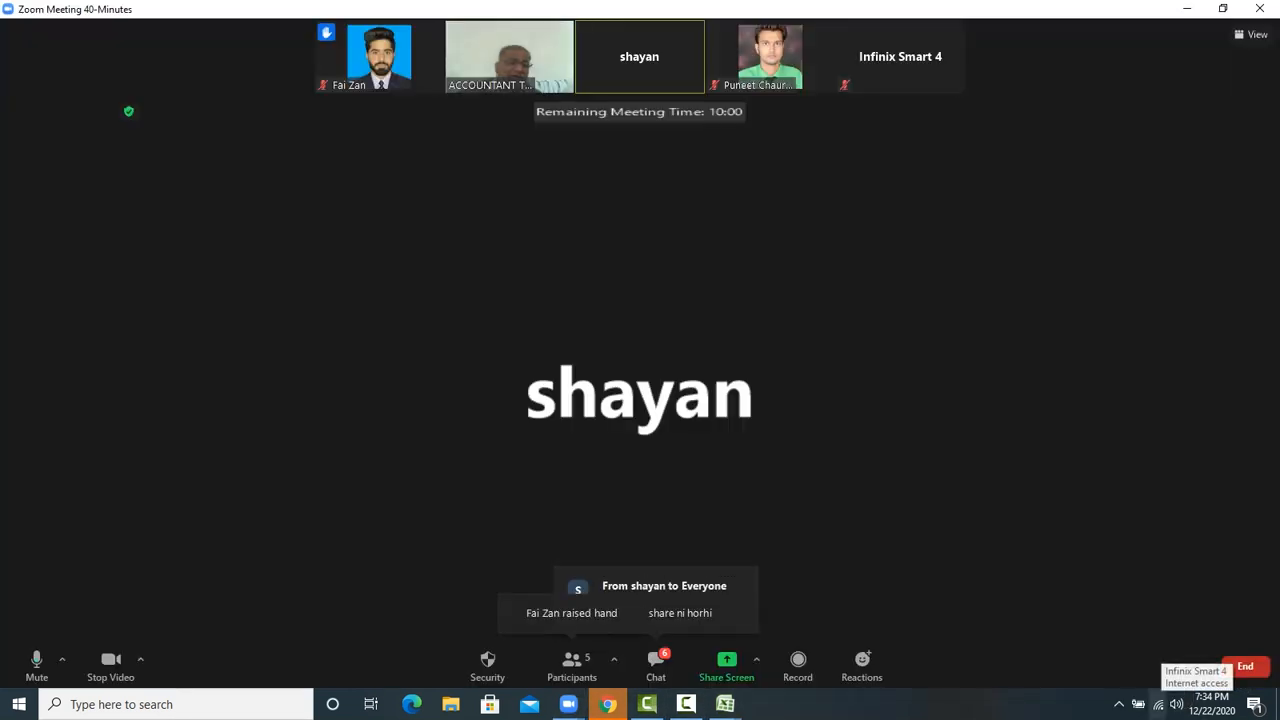
{"action": "left_click", "coordinate": [726, 665]}
{"action": "left_click", "coordinate": [348, 350]}
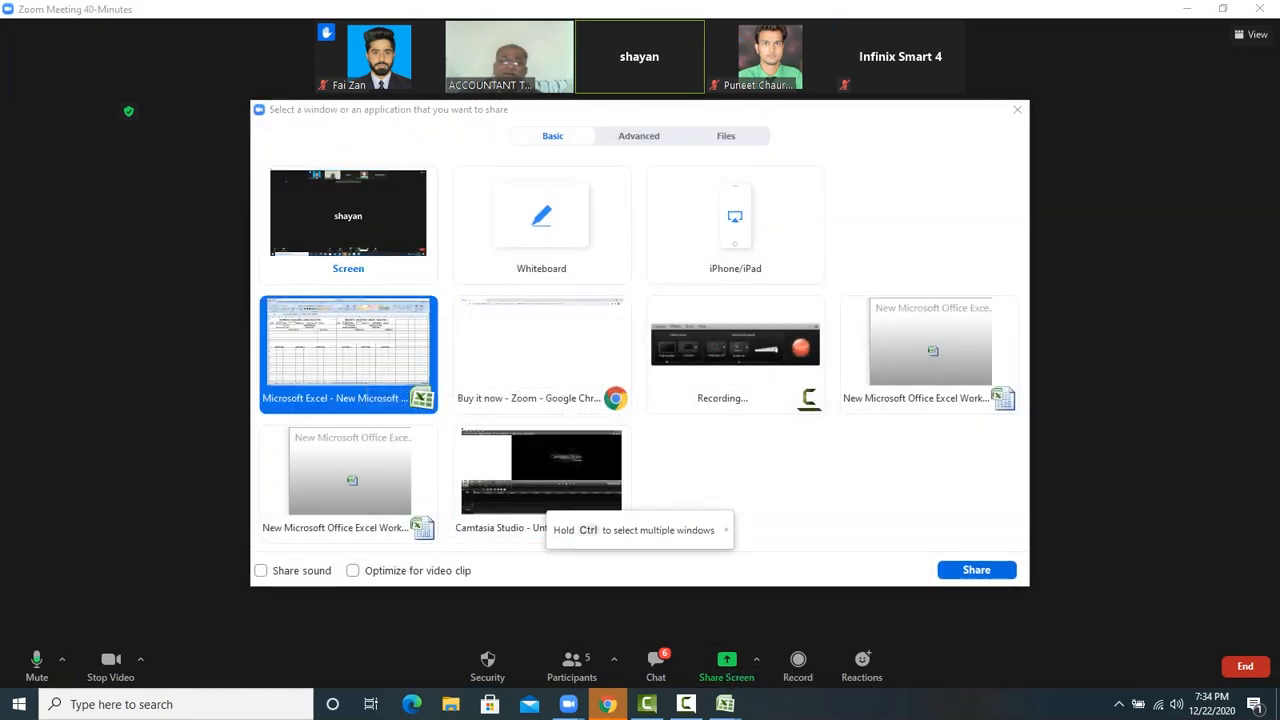
{"action": "left_click", "coordinate": [976, 570]}
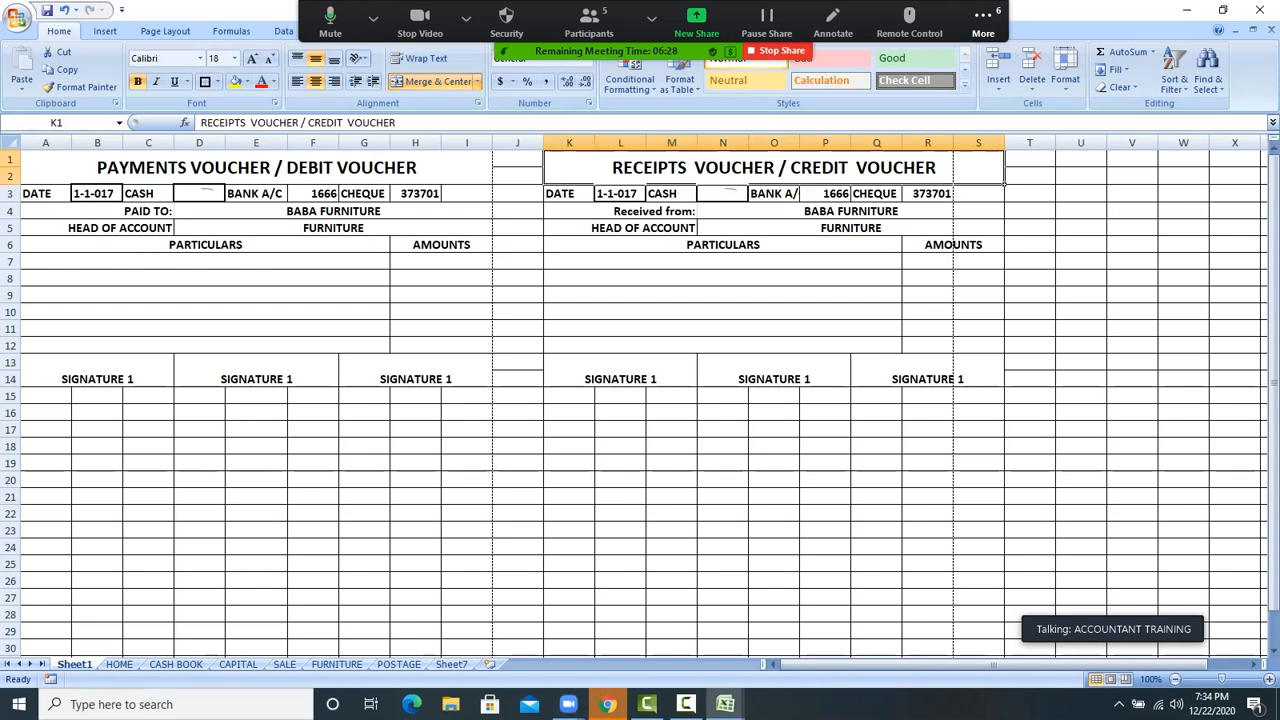
{"action": "left_click", "coordinate": [256, 168]}
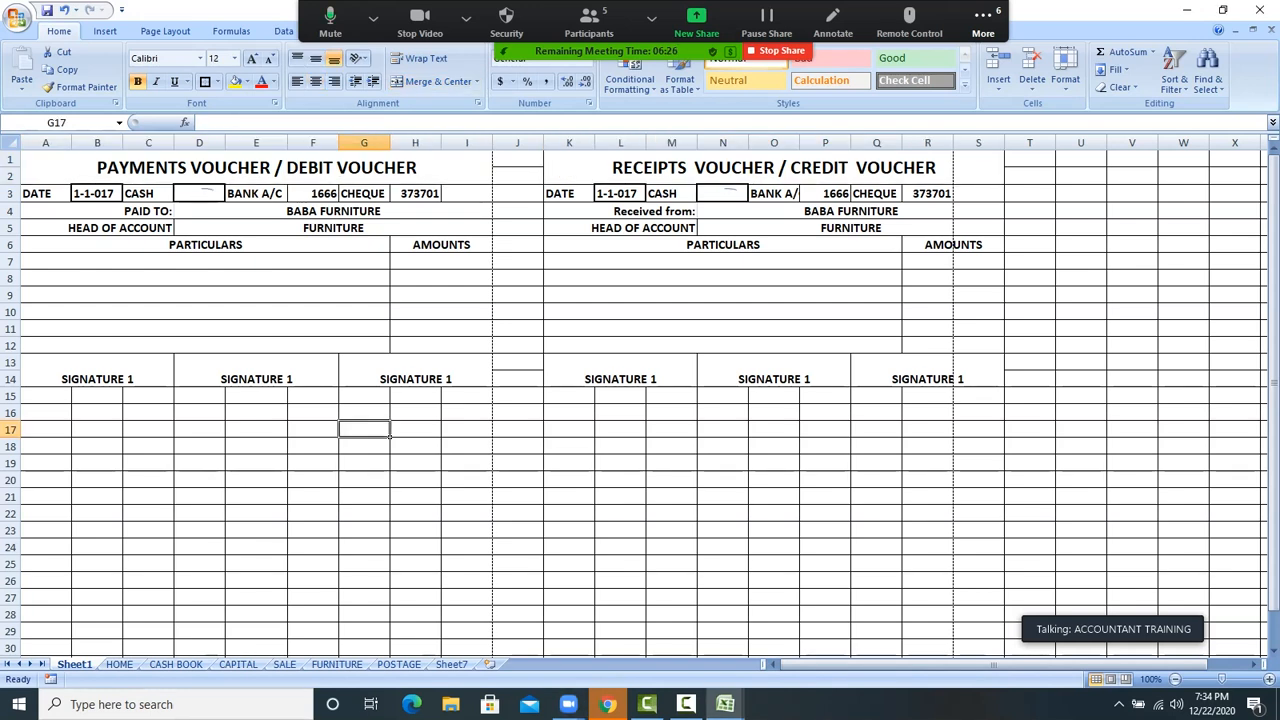